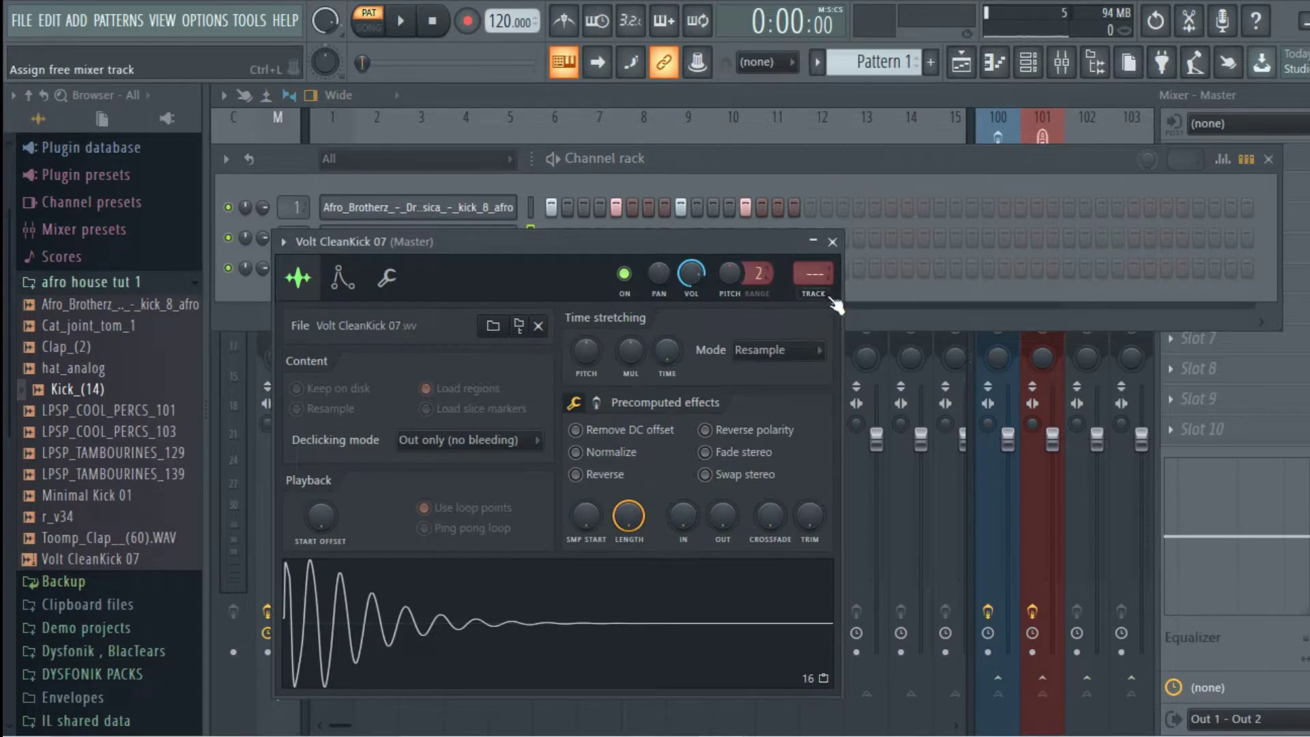
- Lower the Volt CleanKick 07 channel's volume to 62% and play the pattern
left_click(1026, 67)
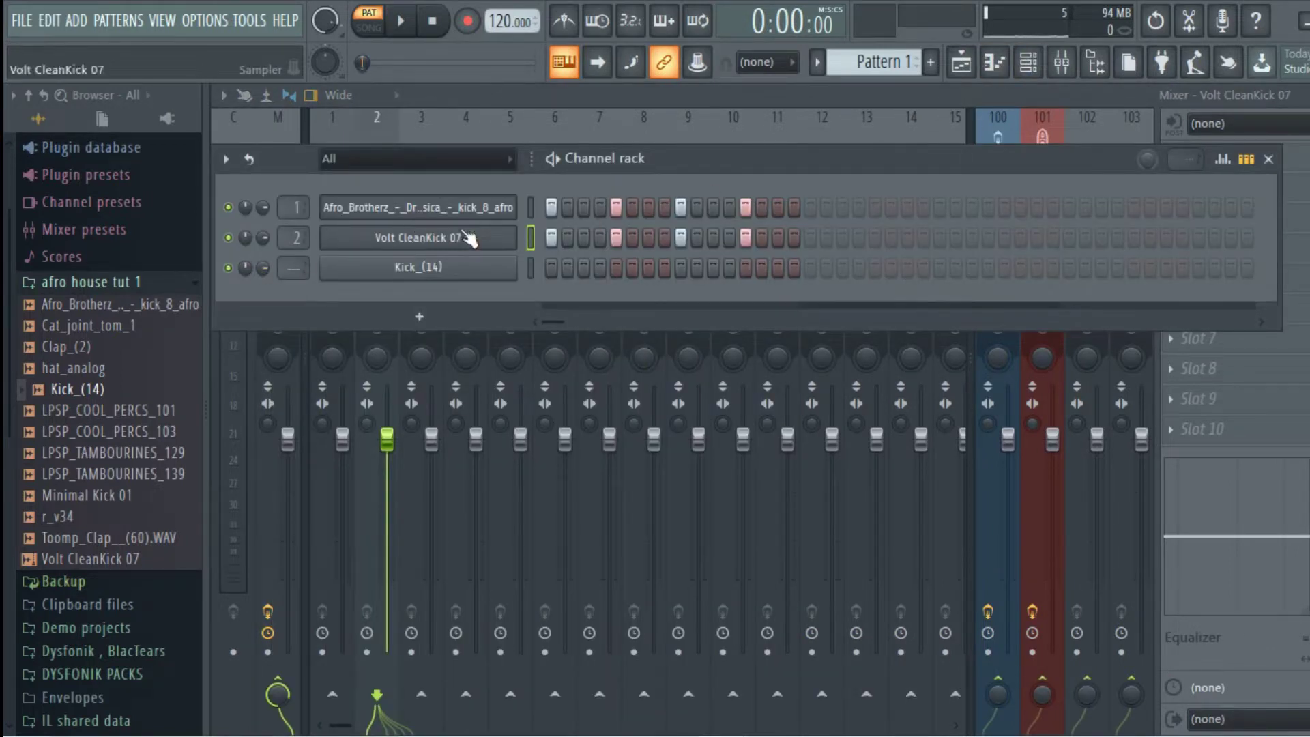
scroll(266, 235, "down", 4)
scroll(268, 211, "down", 4)
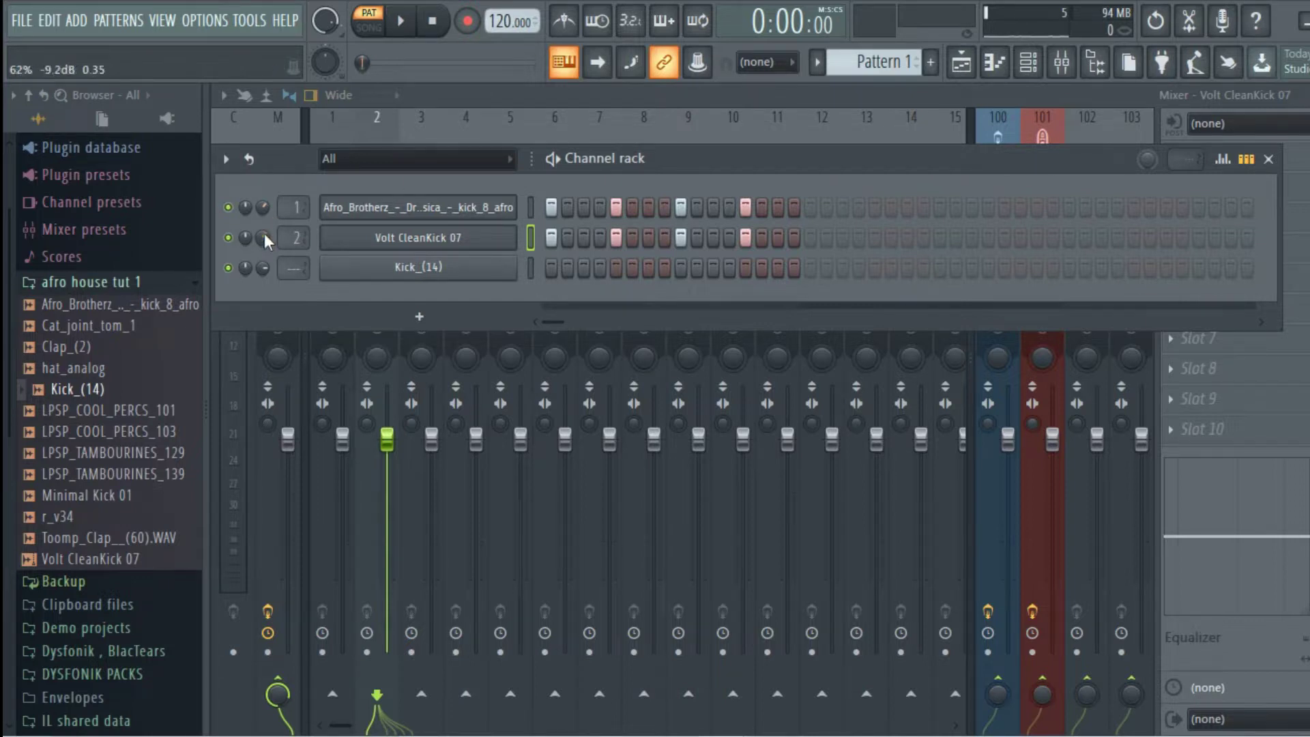
key("space")
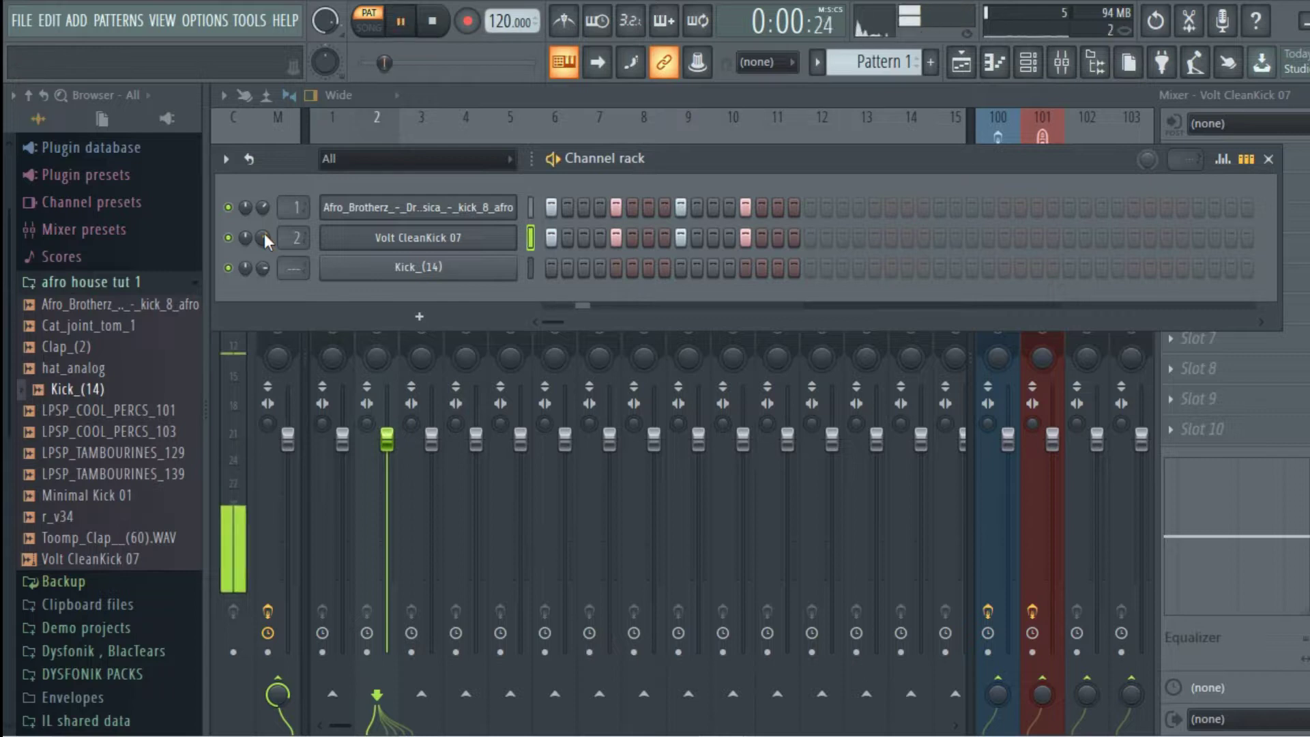
- Mute Volt CleanKick 07 in the mixer, add Fruity Parametric EQ 2 to the Afro_Brotherz kick track, and cut its lows with band 1
left_click(1063, 65)
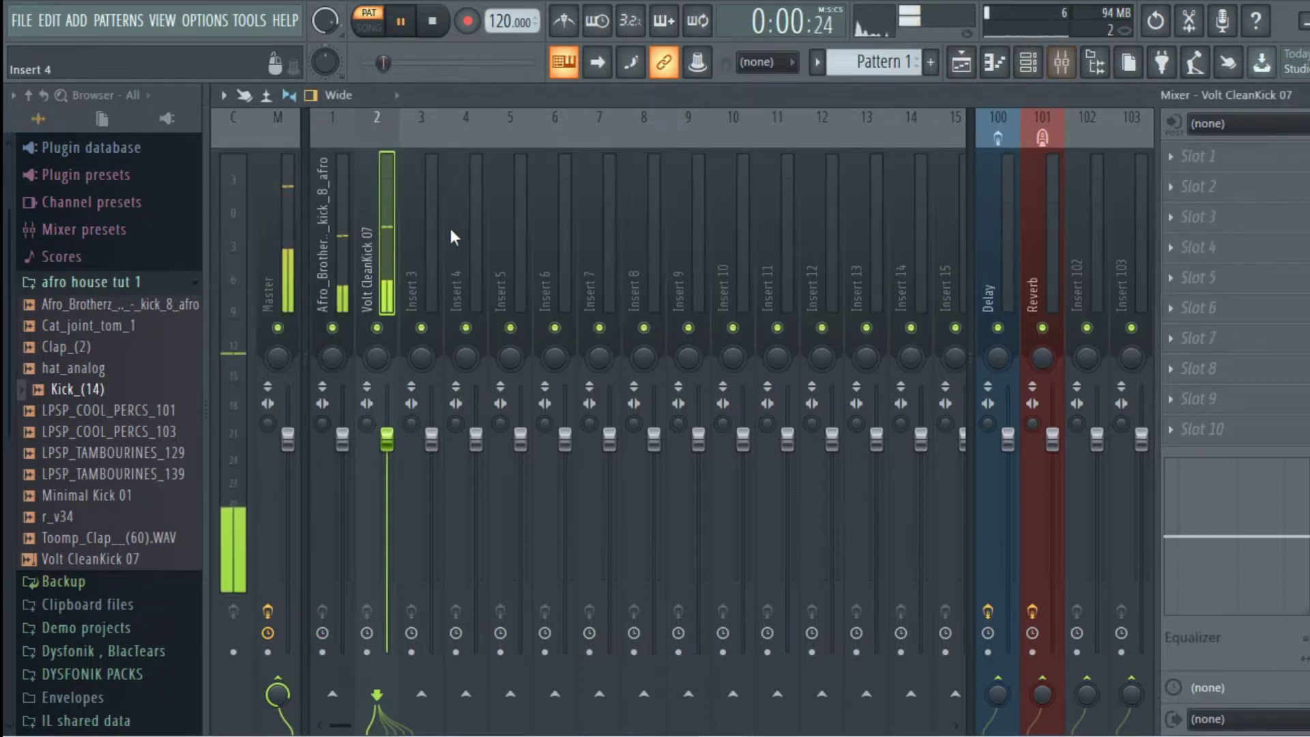
left_click(377, 327)
left_click(336, 248)
left_click(1187, 156)
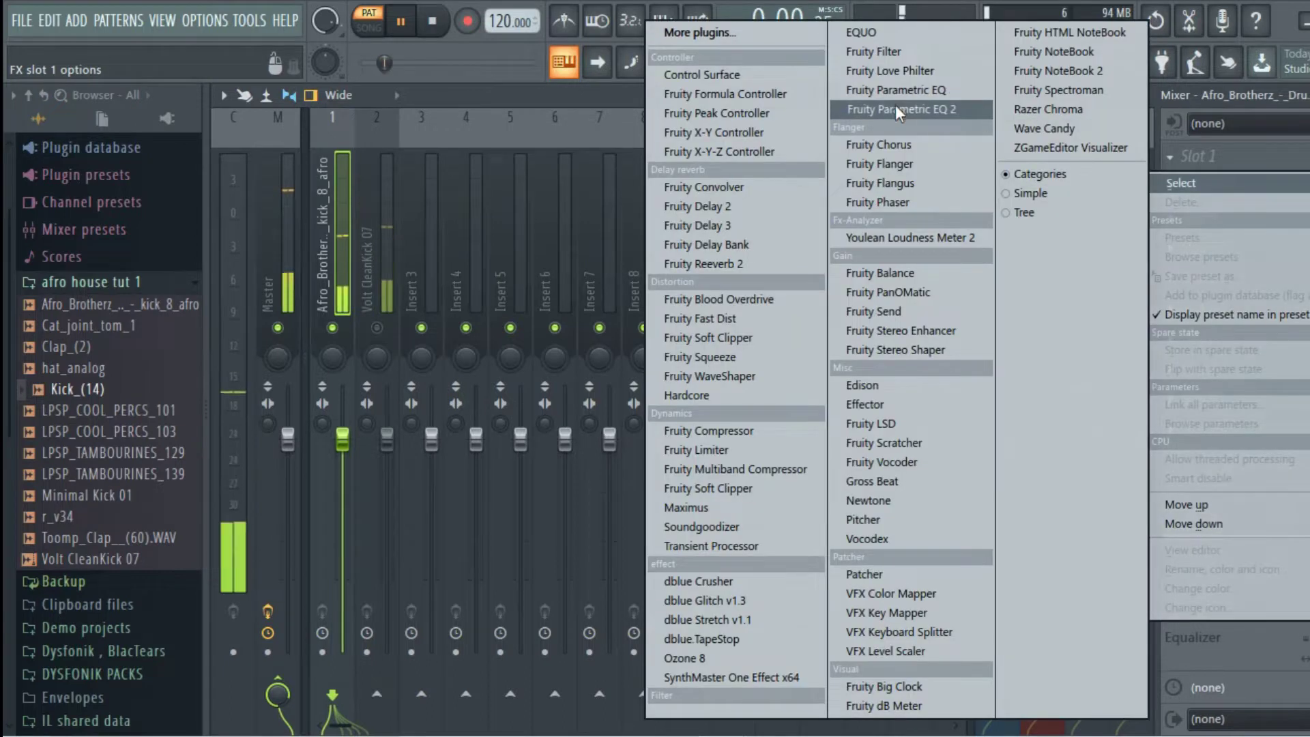
left_click(900, 109)
left_click_drag(421, 458, 431, 535)
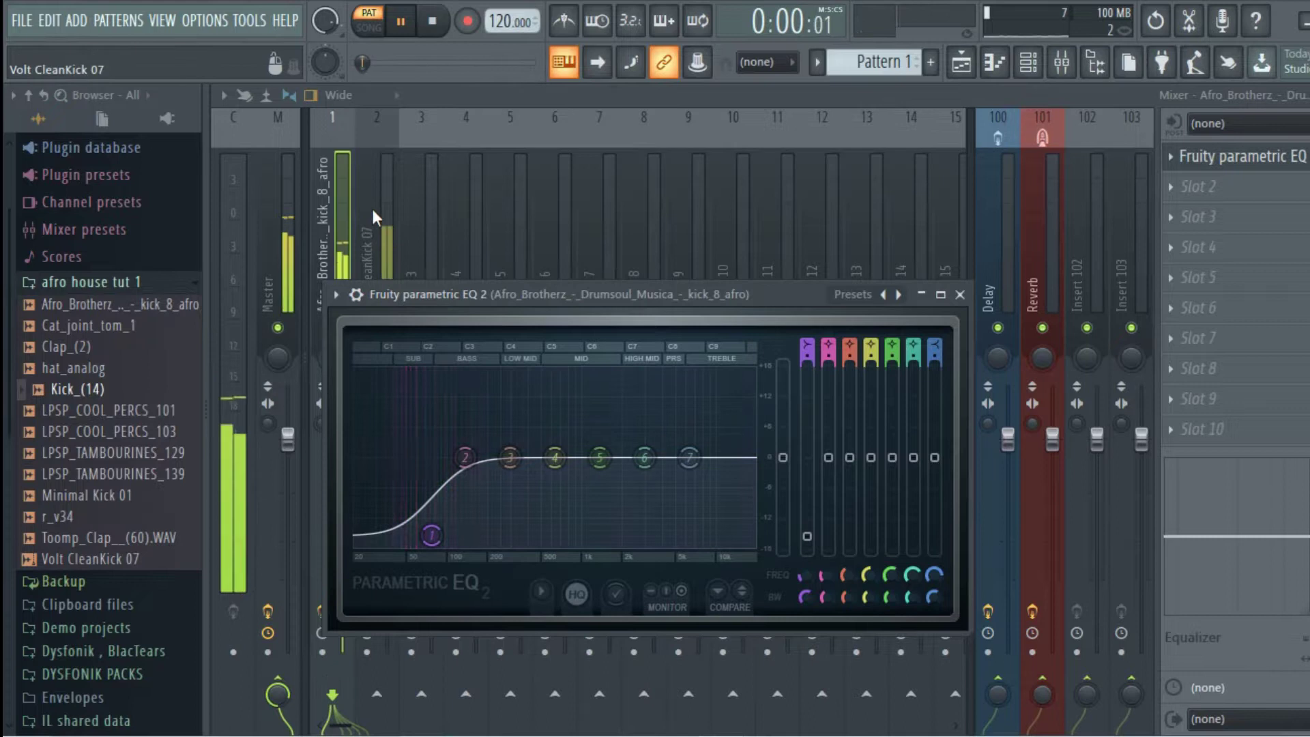
- Unmute Volt CleanKick 07, add Fruity Parametric EQ 2 to its first slot, and cut the highs with band 7 at about 1900 Hz
left_click(393, 334)
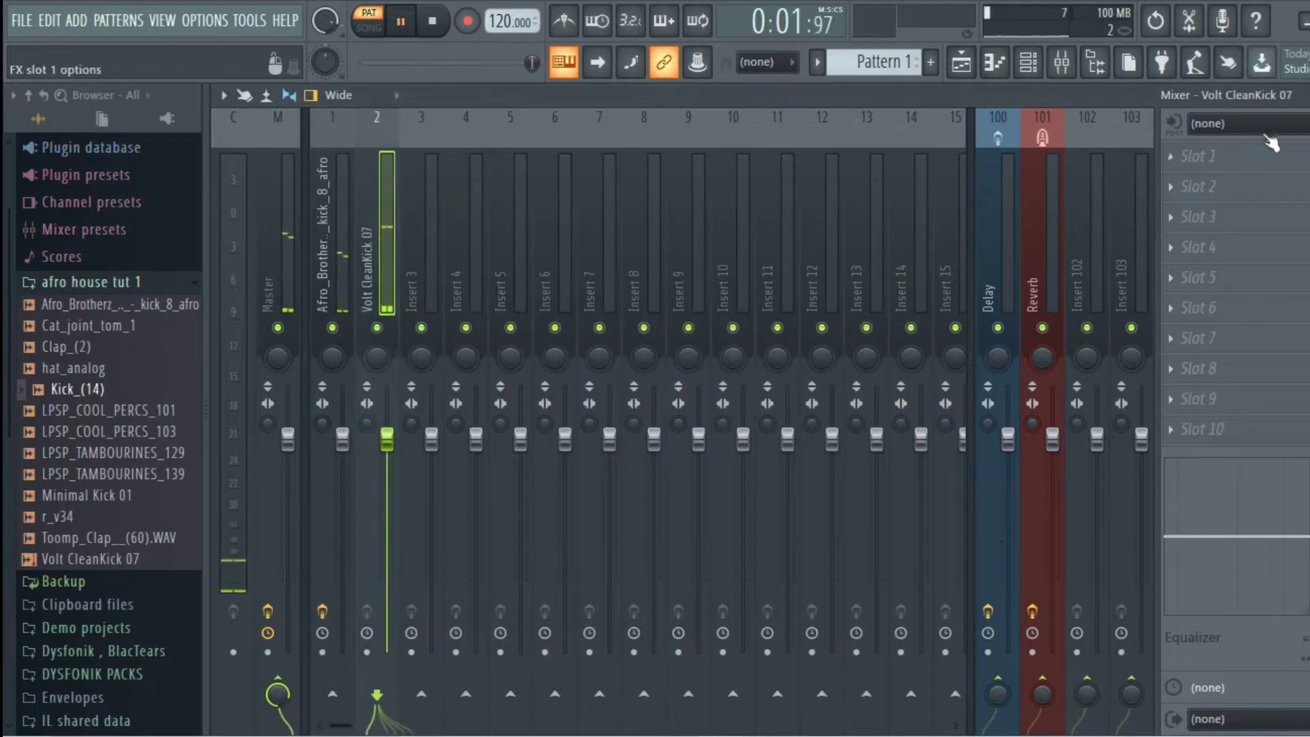
left_click(1195, 156)
left_click(928, 121)
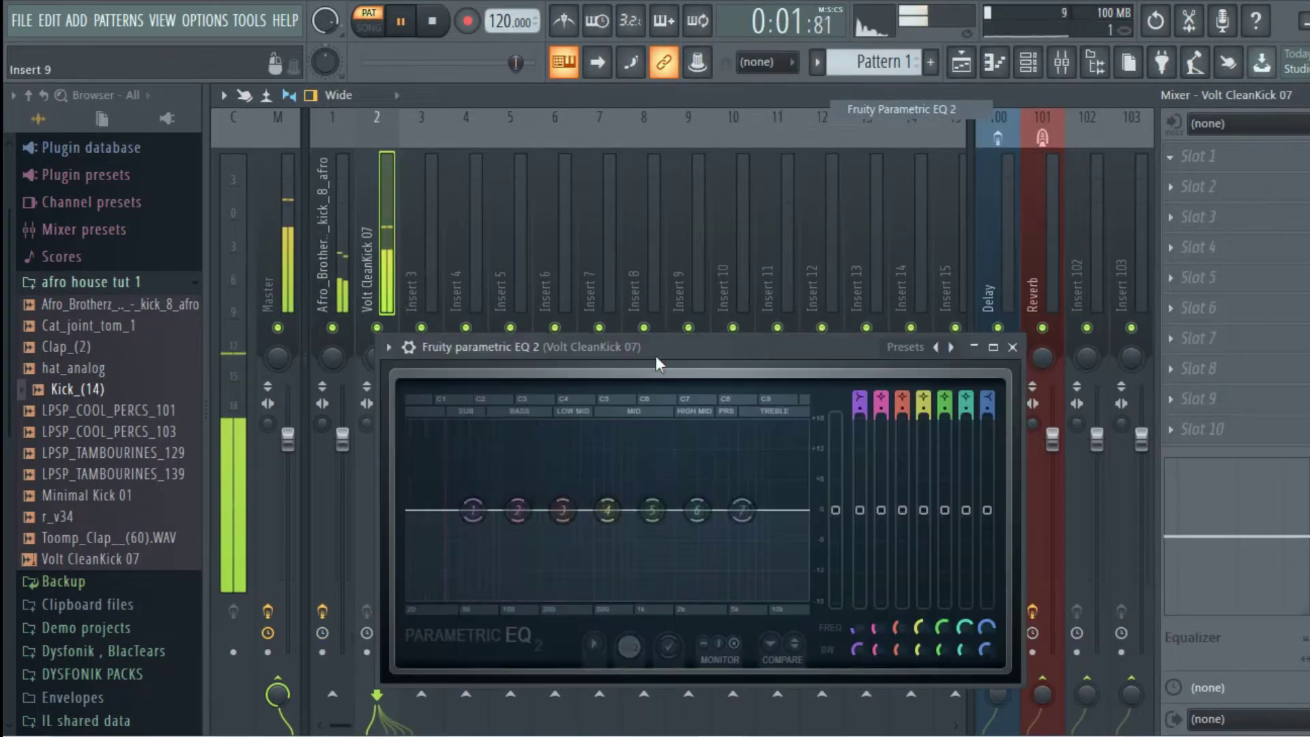
left_click_drag(743, 513, 672, 581)
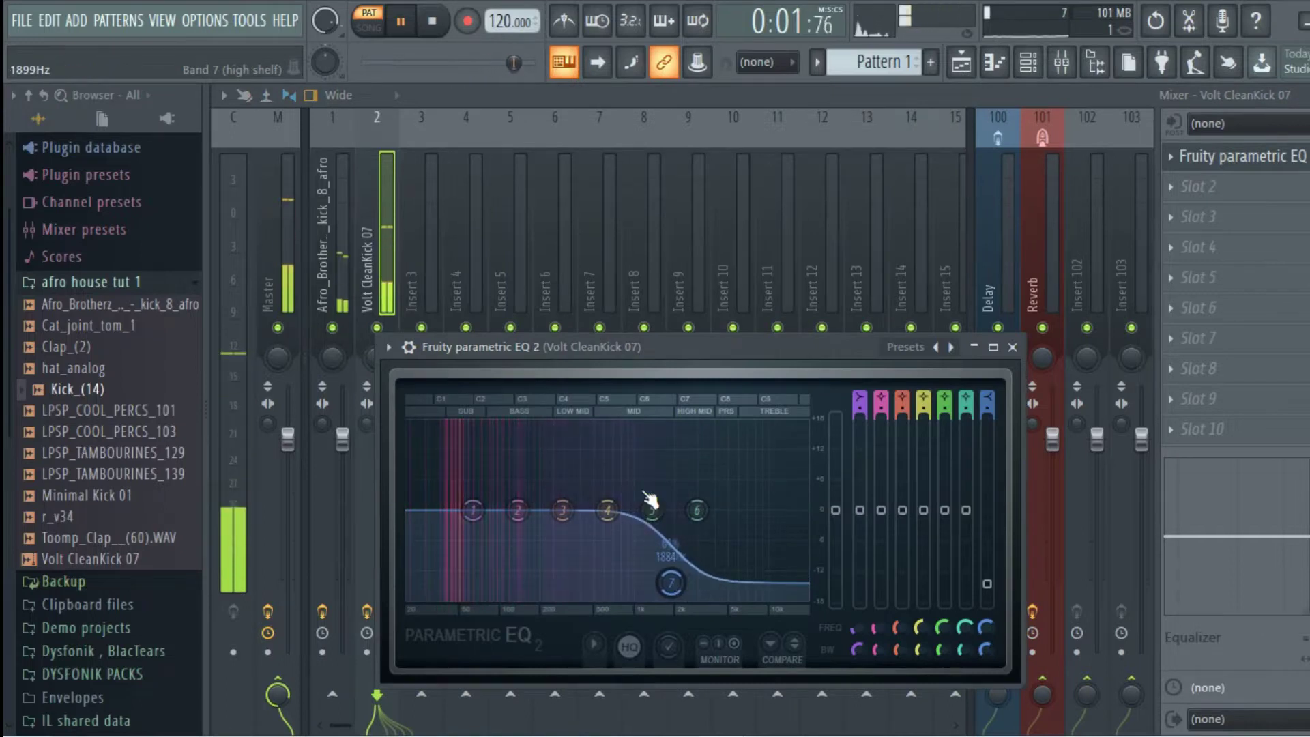
left_click(390, 207)
- Load Maximus into the second slot of the Volt CleanKick 07 track with the dys kick 2 preset and audition the pattern
key("space")
left_click(1260, 195)
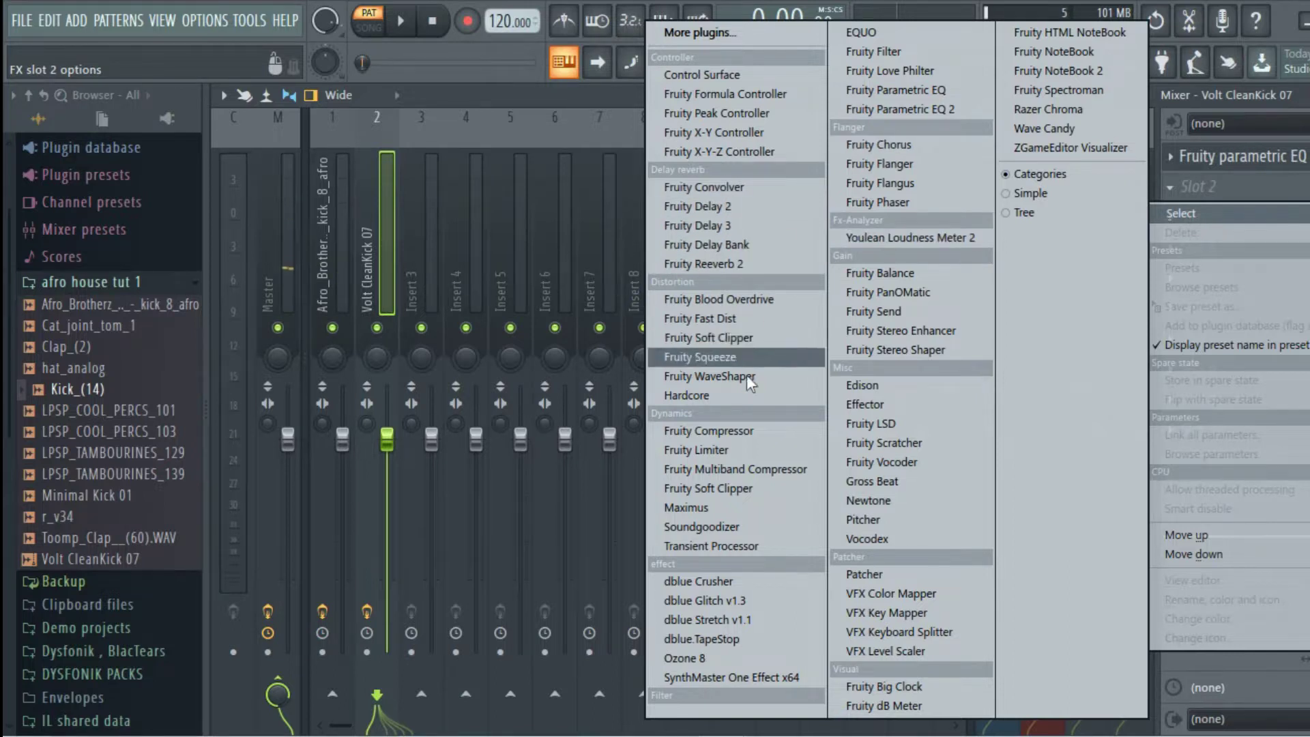
left_click(727, 506)
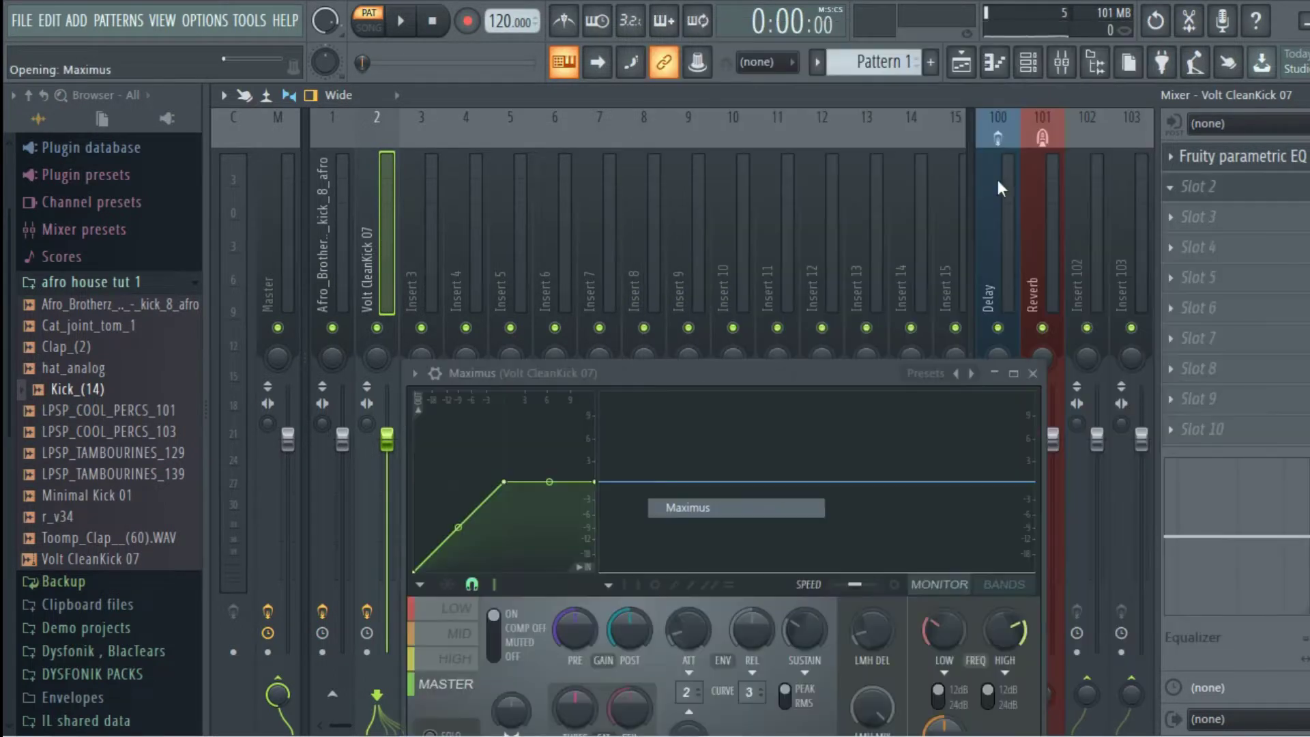
left_click(971, 373)
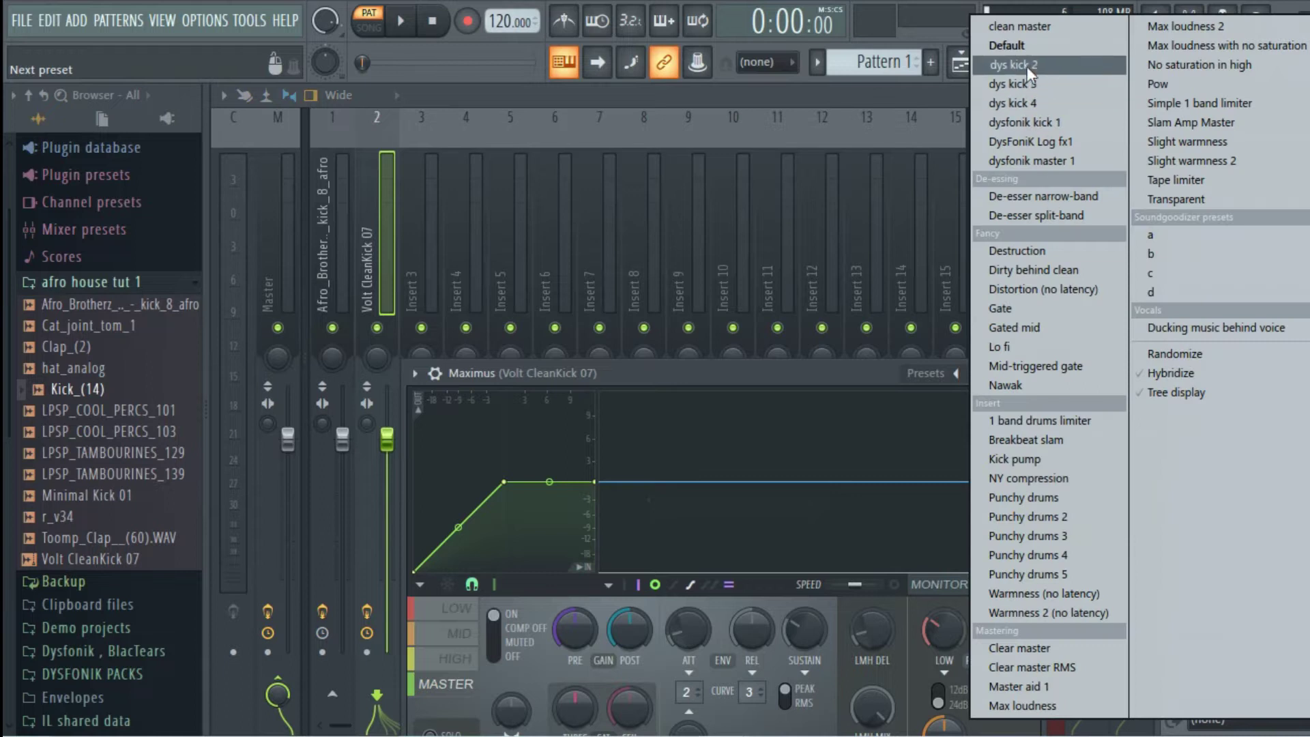
left_click(1026, 67)
left_click_drag(823, 370, 817, 176)
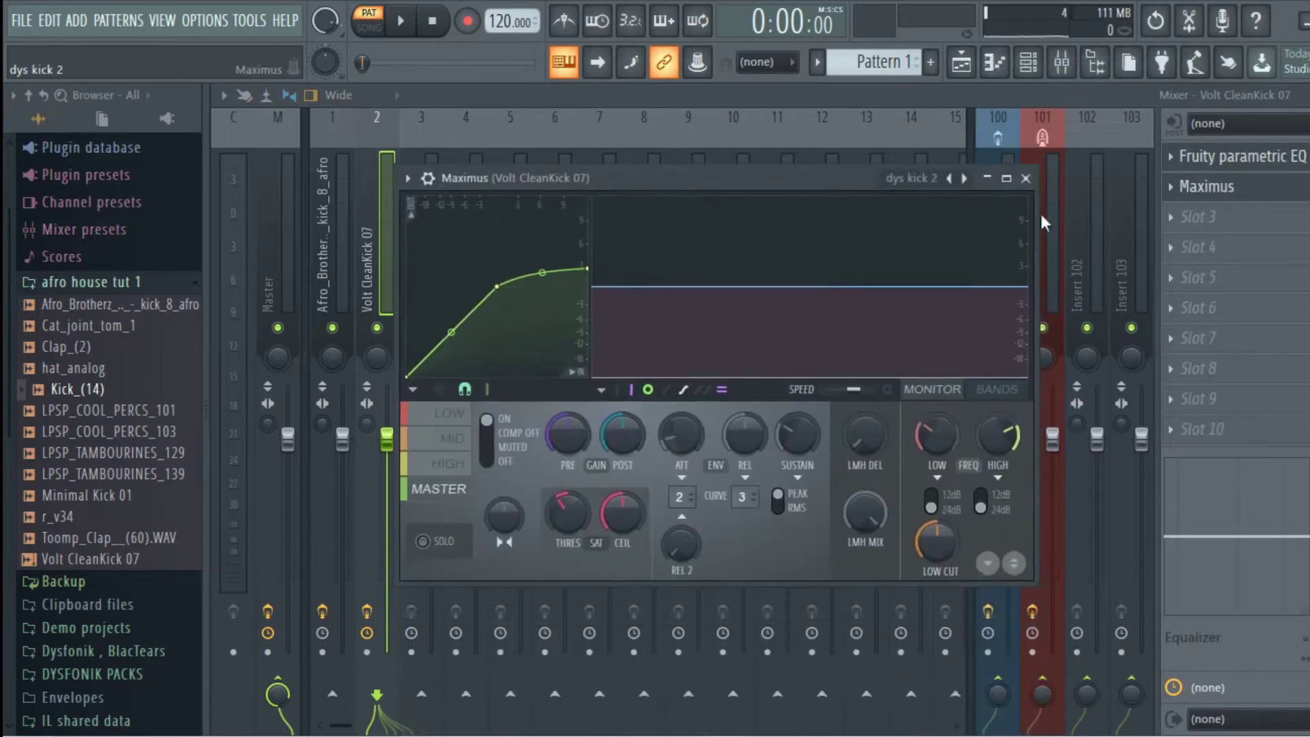
key("space")
left_click(1027, 180)
key("space")
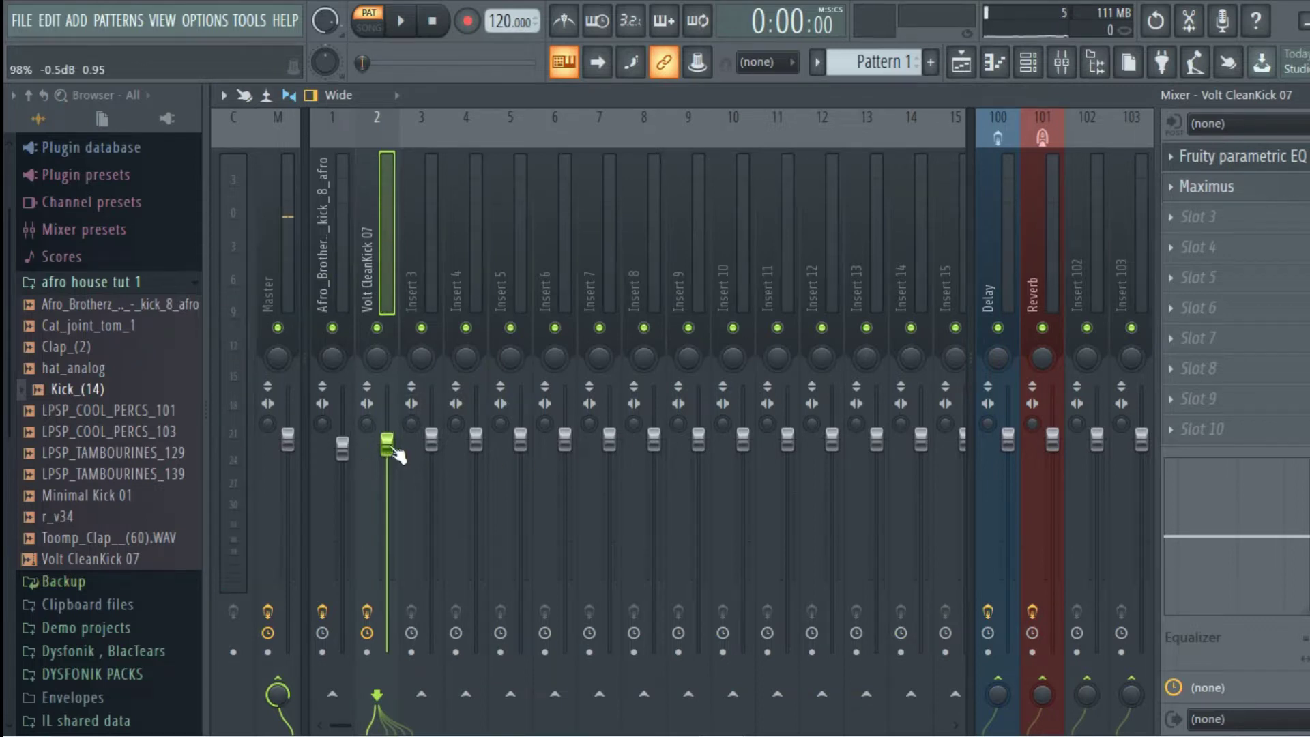
- Add Kick_(14) hits on steps 8 and 11 in the channel rack while the pattern plays
left_click(1028, 62)
key("space")
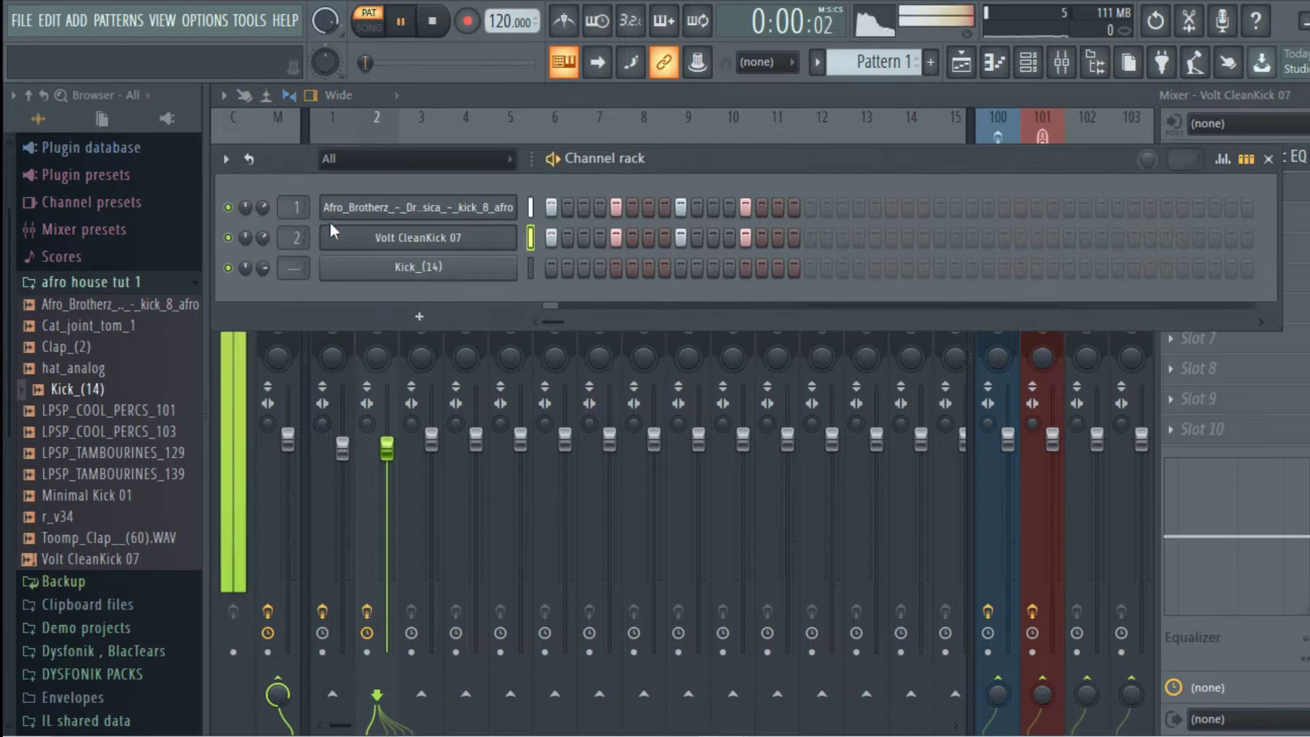
left_click(665, 267)
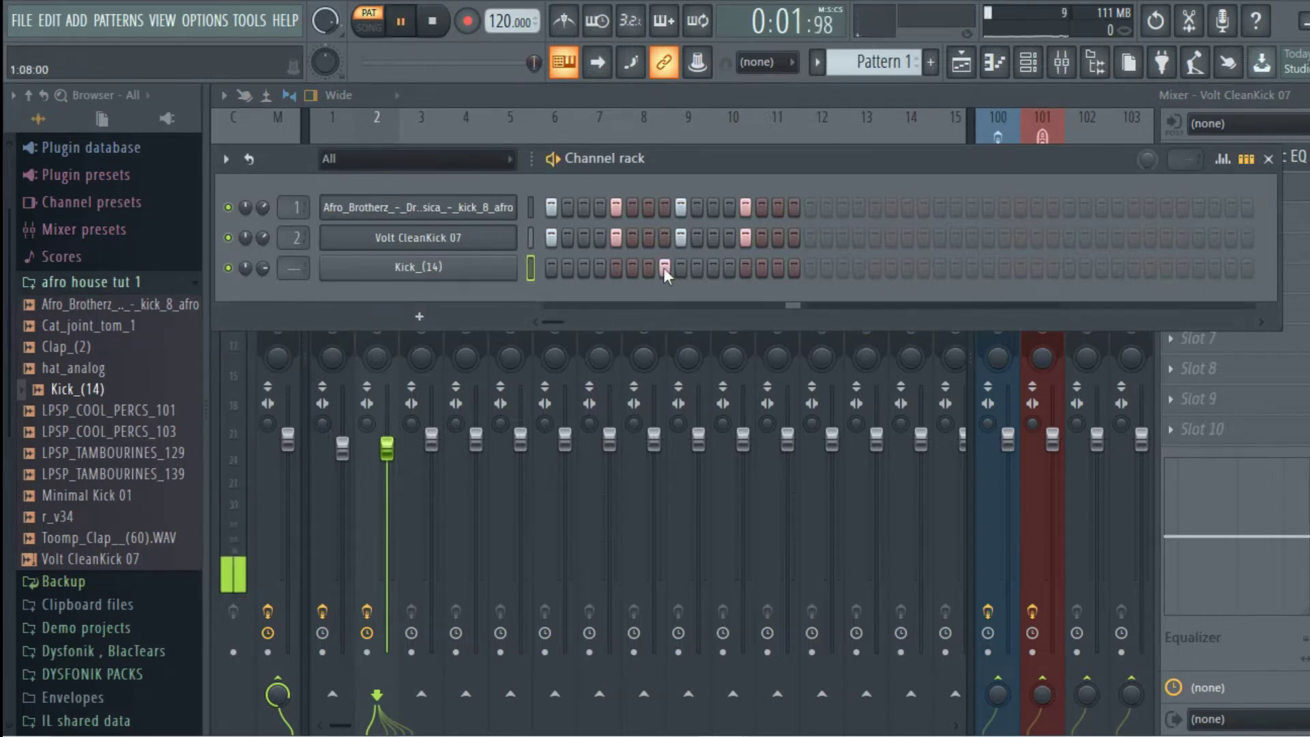
left_click(714, 267)
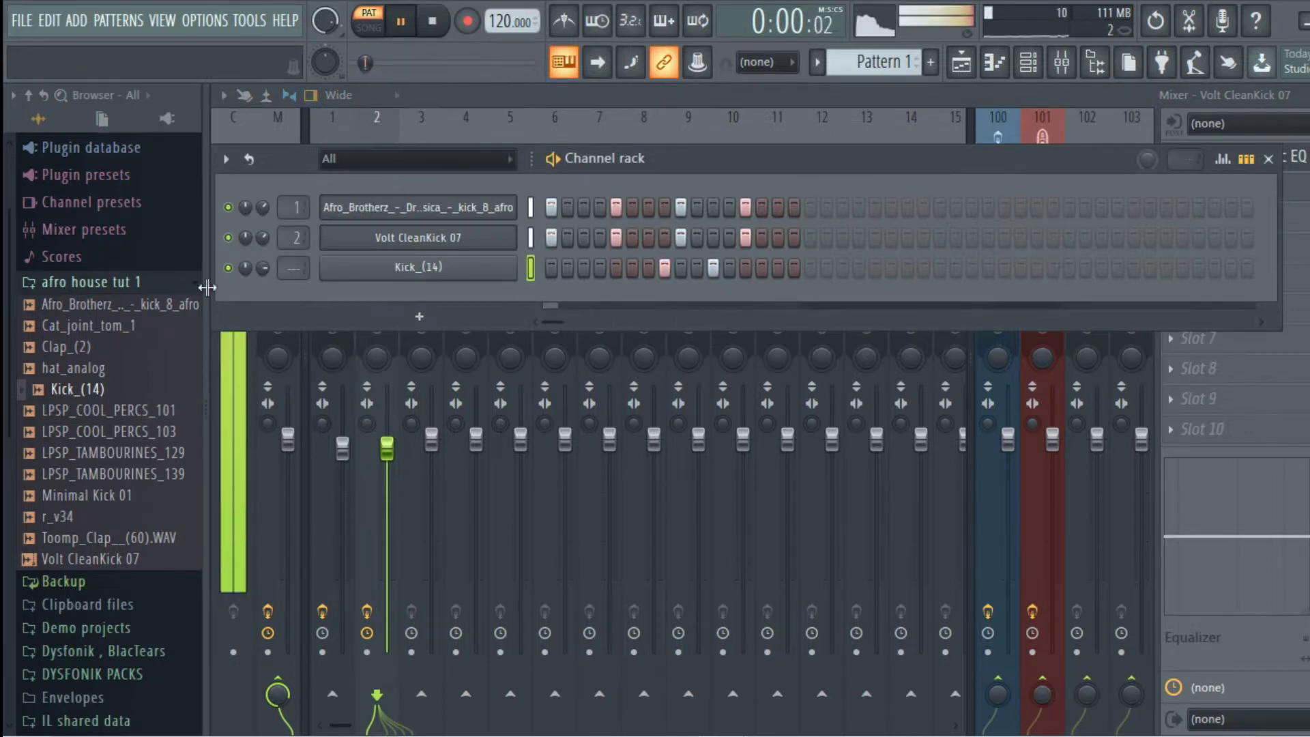
- Lower the Kick_(14) channel's volume to about 69% during playback and stop the pattern
left_click(262, 269)
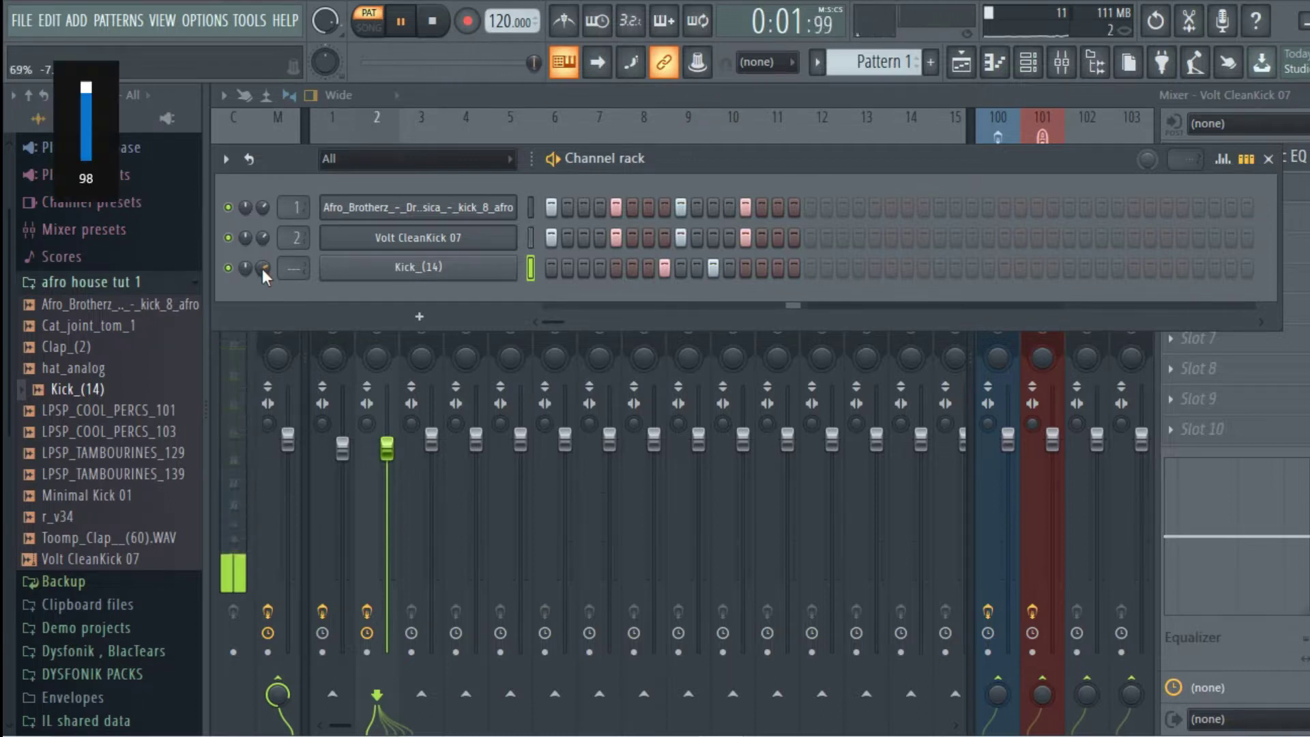
left_click_drag(262, 269, 262, 268)
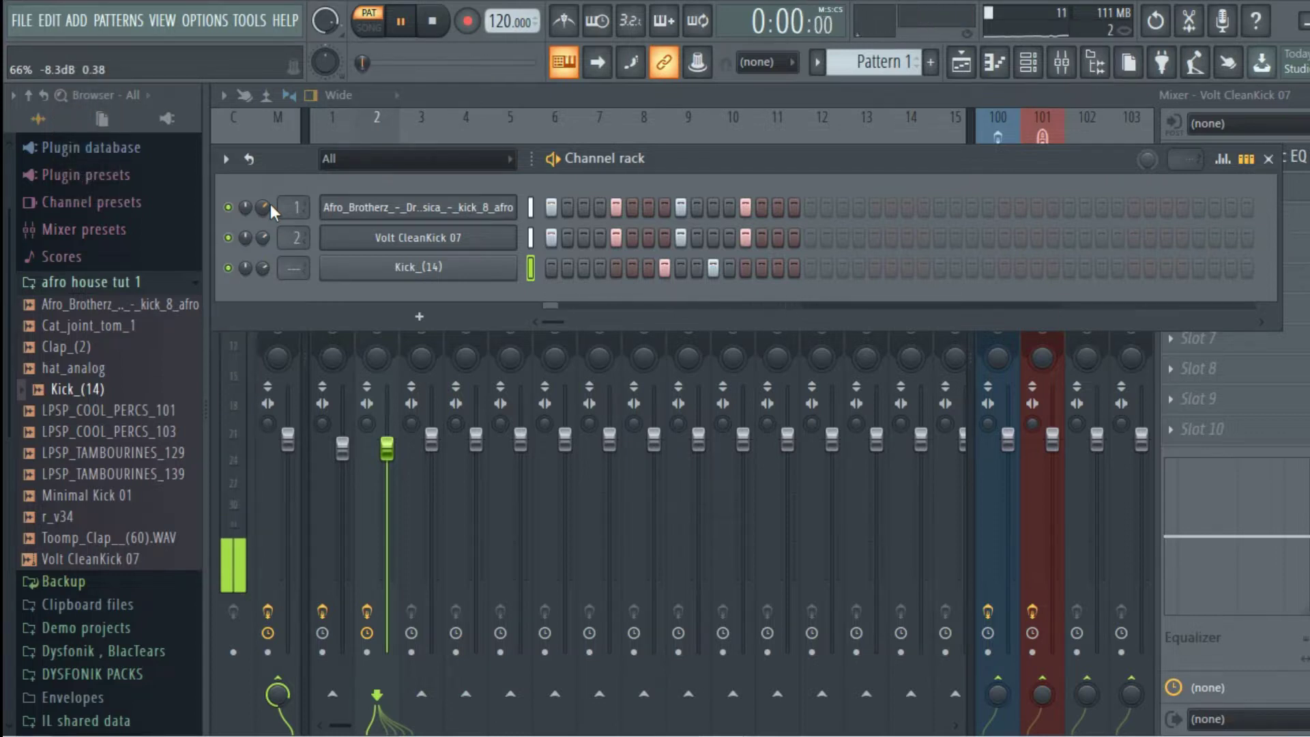
key("space")
- Add the LPSP_TAMBOURINES_139 sample as a new channel and fill it on every fourth step
left_click_drag(157, 474, 487, 307)
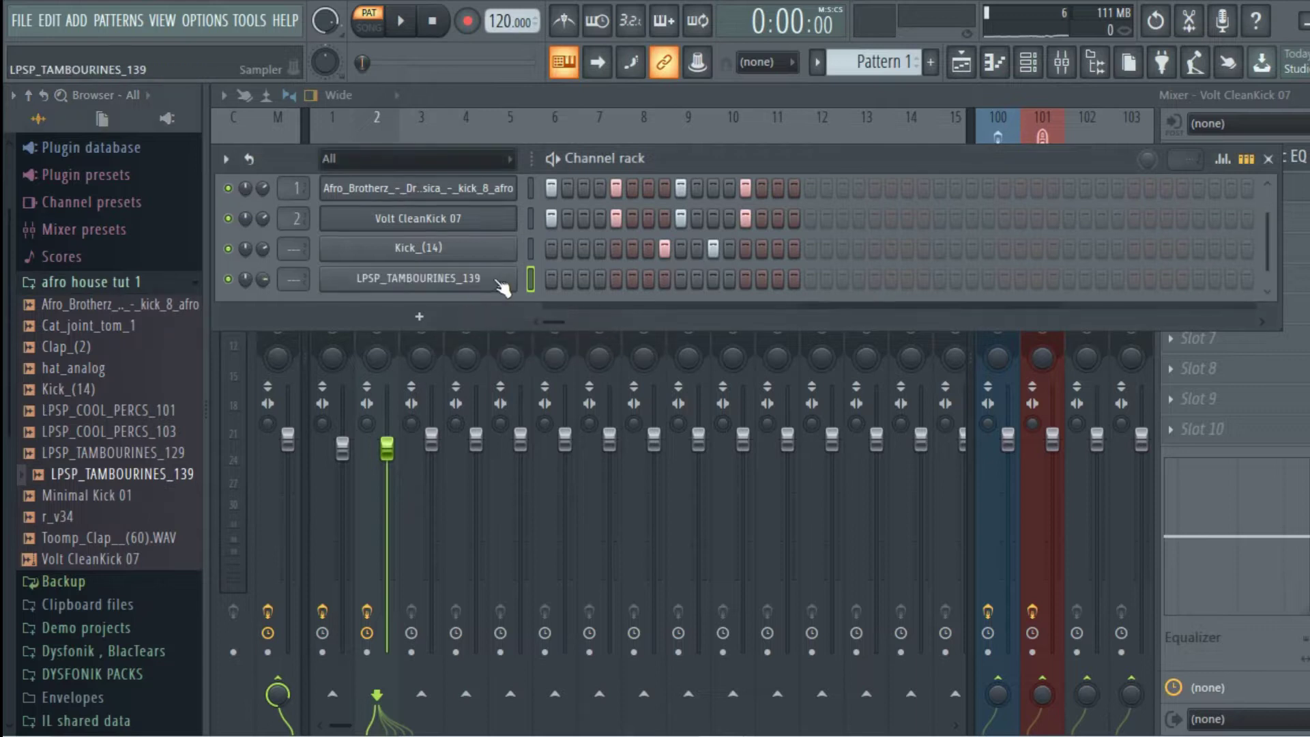
right_click(494, 277)
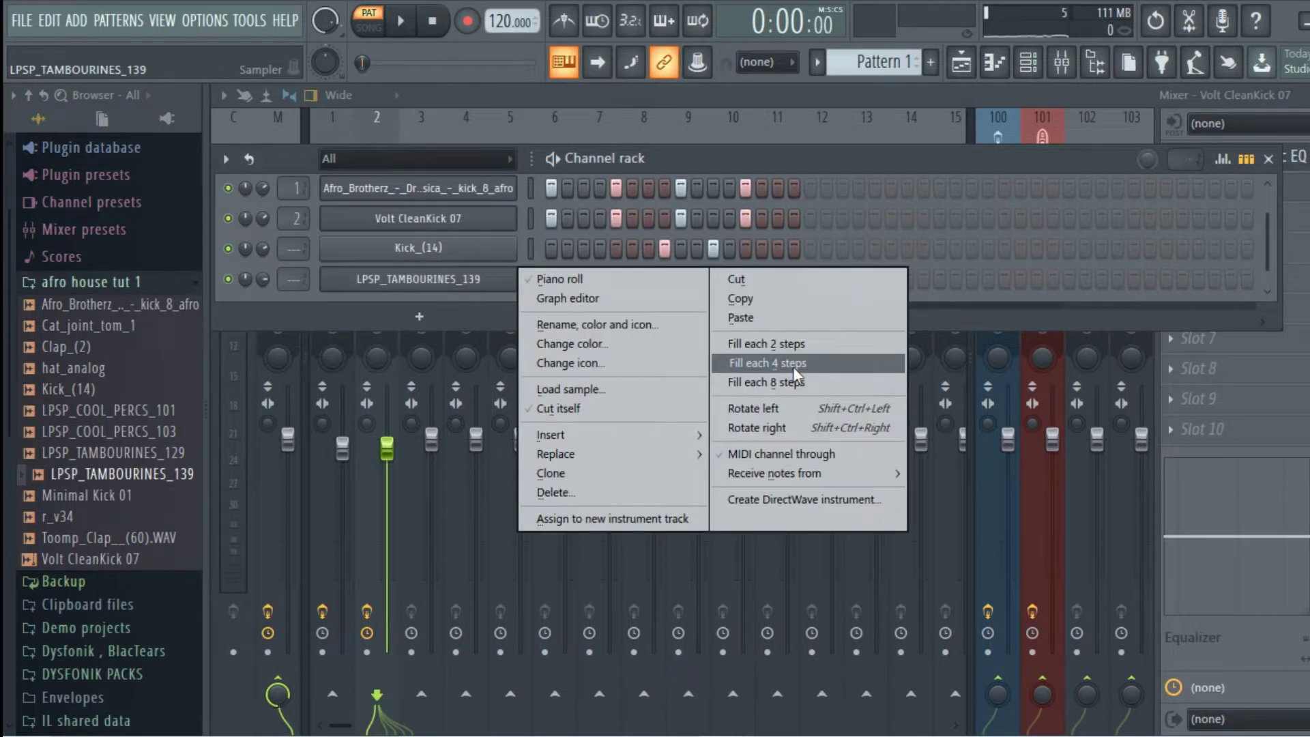
left_click(792, 367)
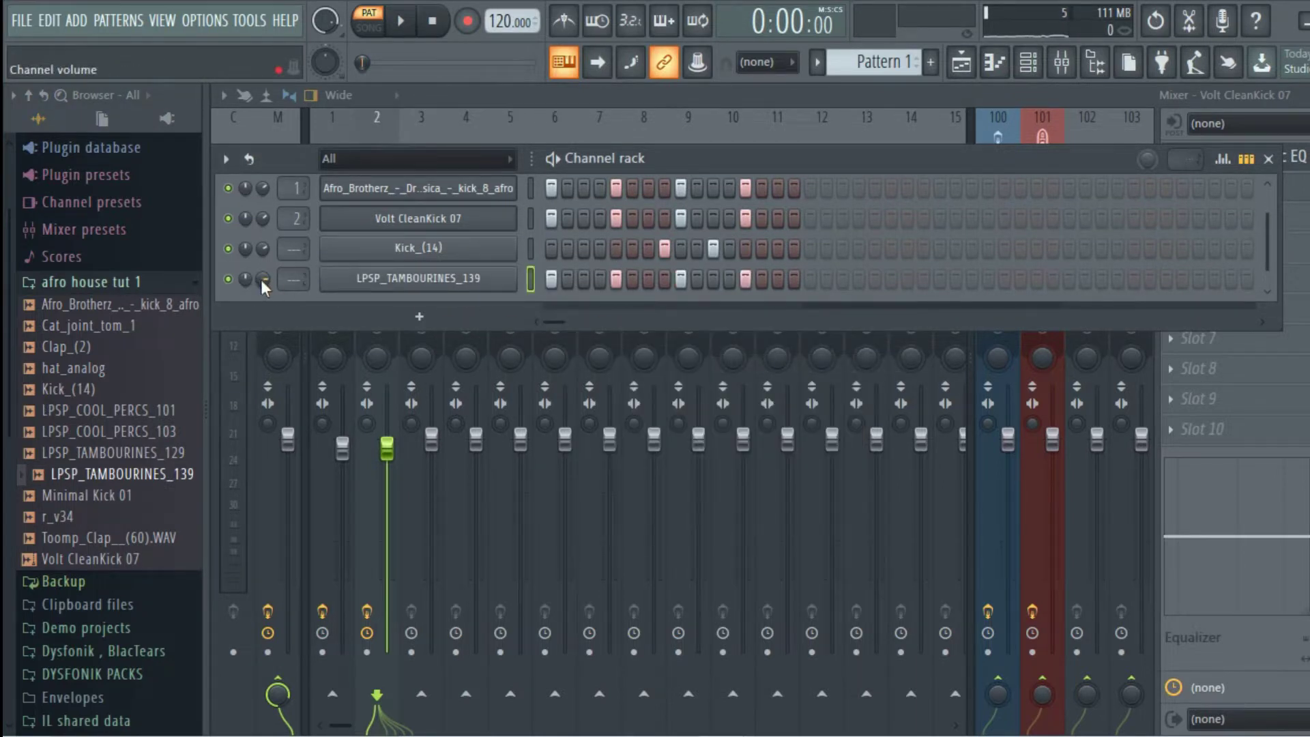
- Lower the LPSP_TAMBOURINES_139 channel's volume and audition it with the kicks
left_click_drag(260, 280, 260, 287)
key("space")
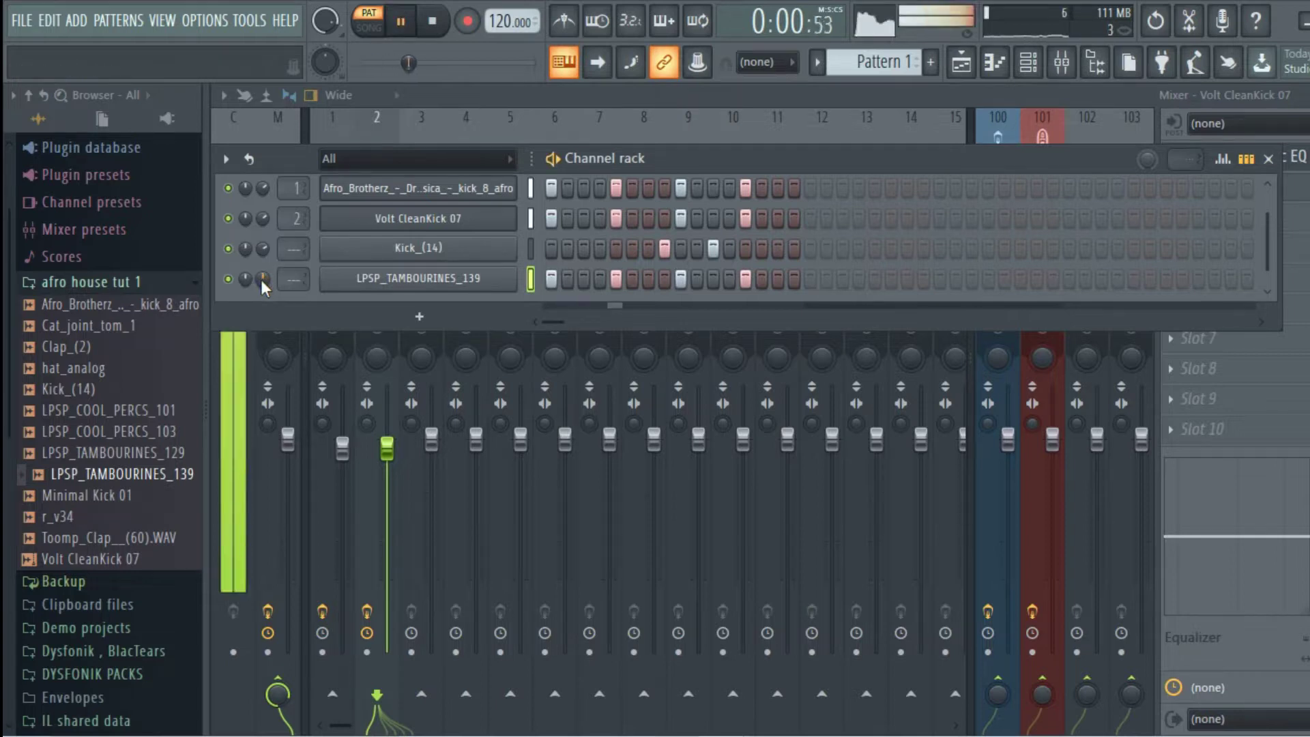
key("space")
- Shorten the tail of the LPSP_TAMBOURINES_139 sample by raising its fade-out and audition the result
left_click(445, 280)
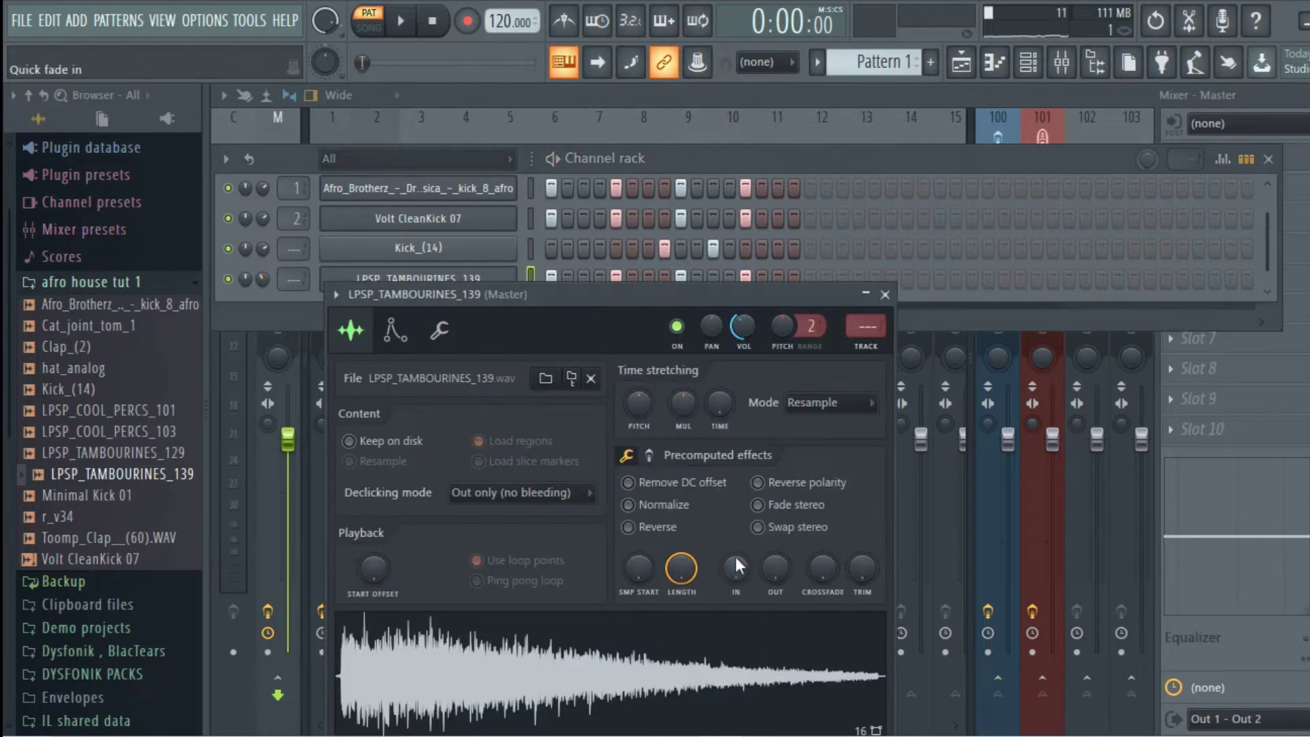
left_click_drag(774, 575, 774, 539)
key("space")
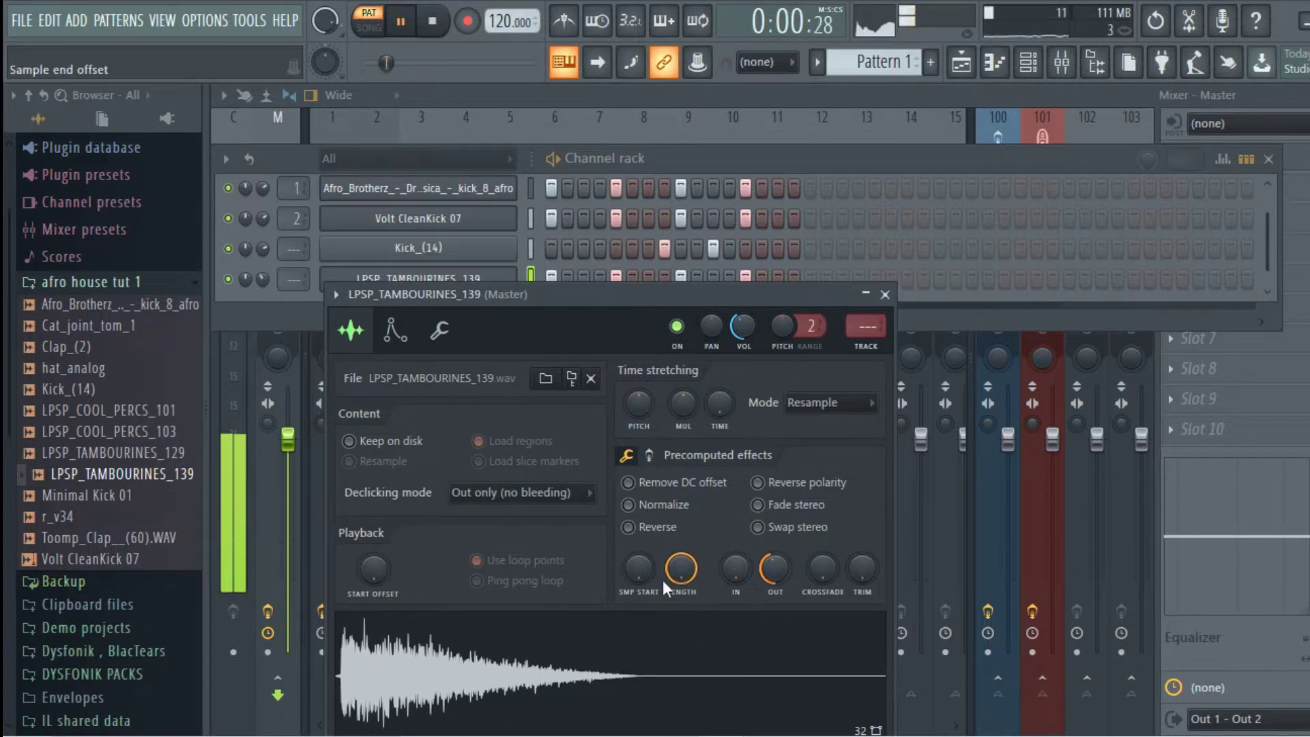
key("space")
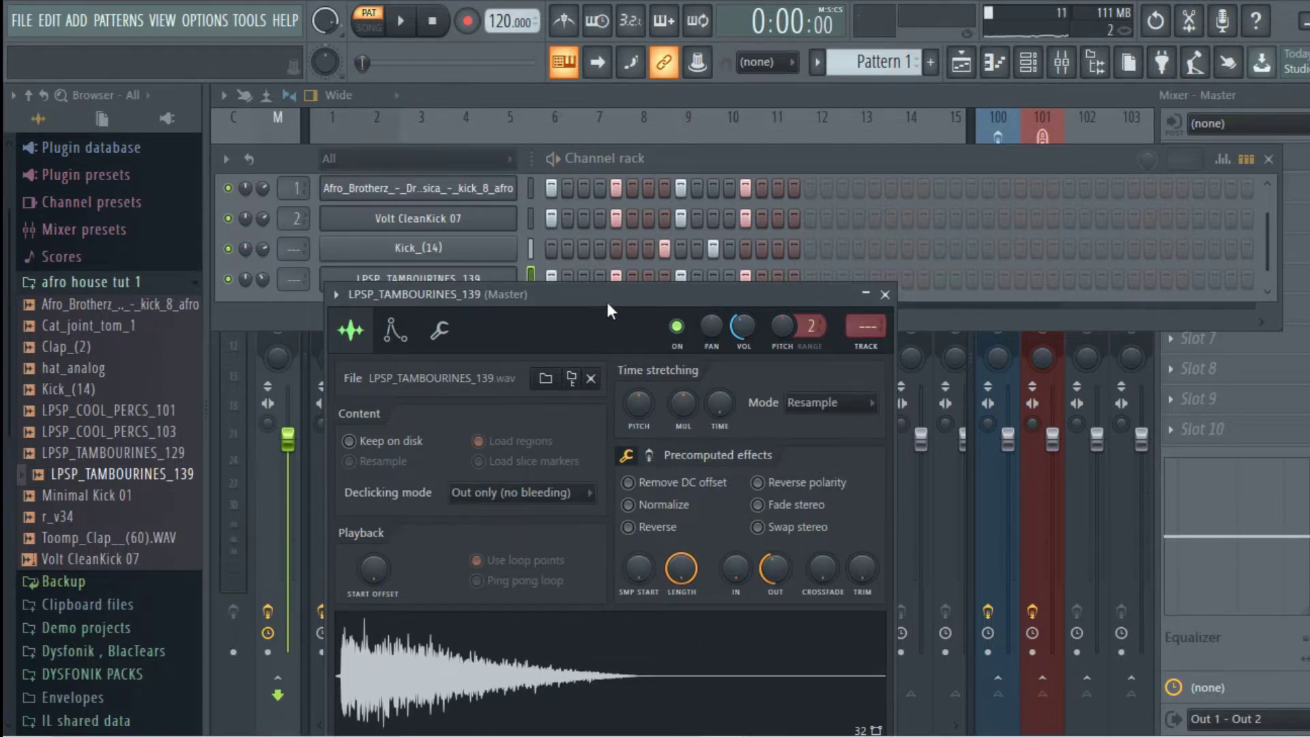
- Set the LPSP_TAMBOURINES_139 sample start to 1% to trim the silence before the hit, and close its settings
left_click_drag(608, 306, 633, 191)
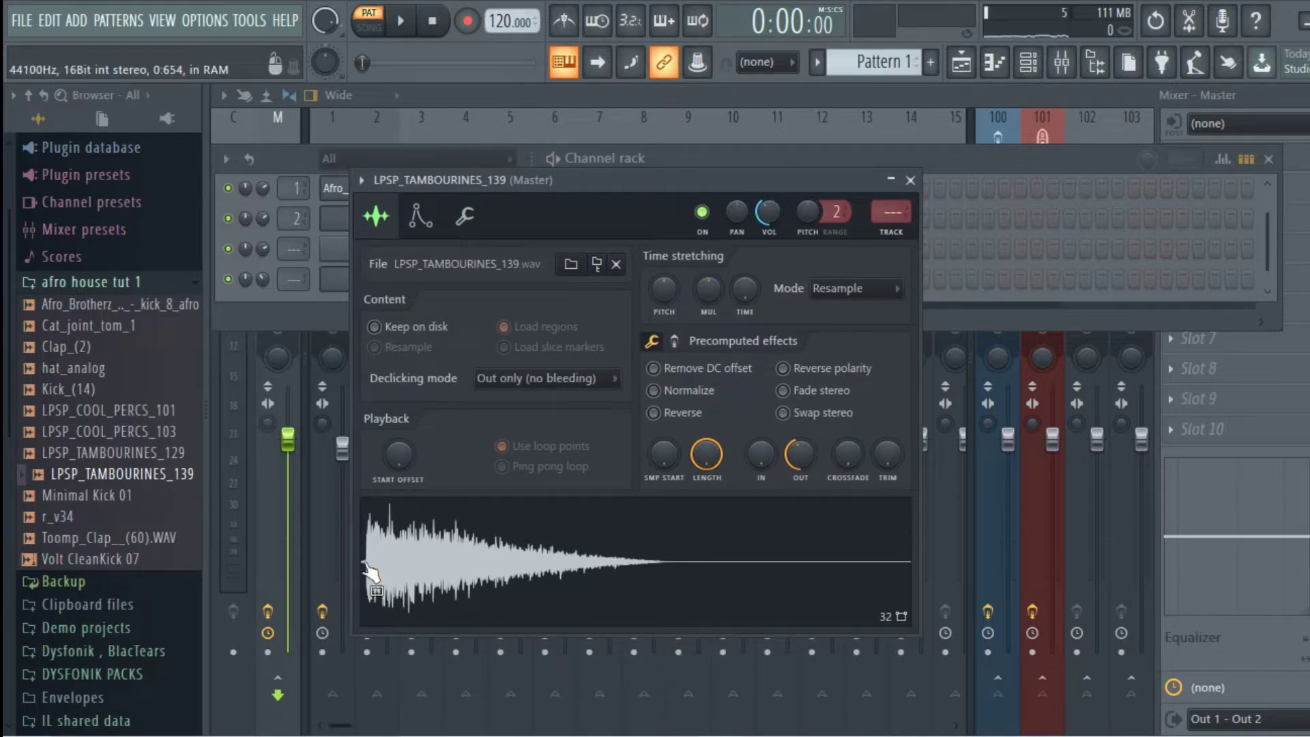
left_click_drag(664, 454, 664, 449)
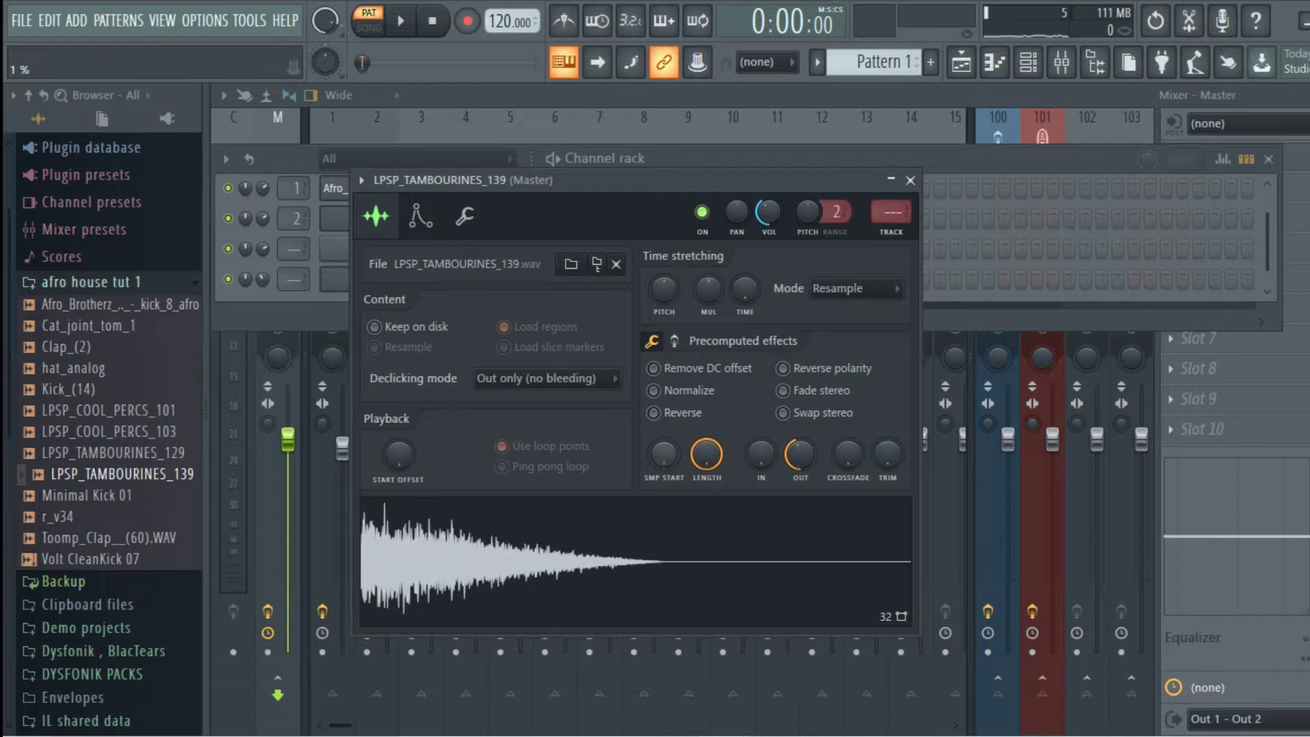
left_click(910, 180)
- Reduce the LPSP_TAMBOURINES_139 channel's volume further while the pattern plays, and stop playback
key("space")
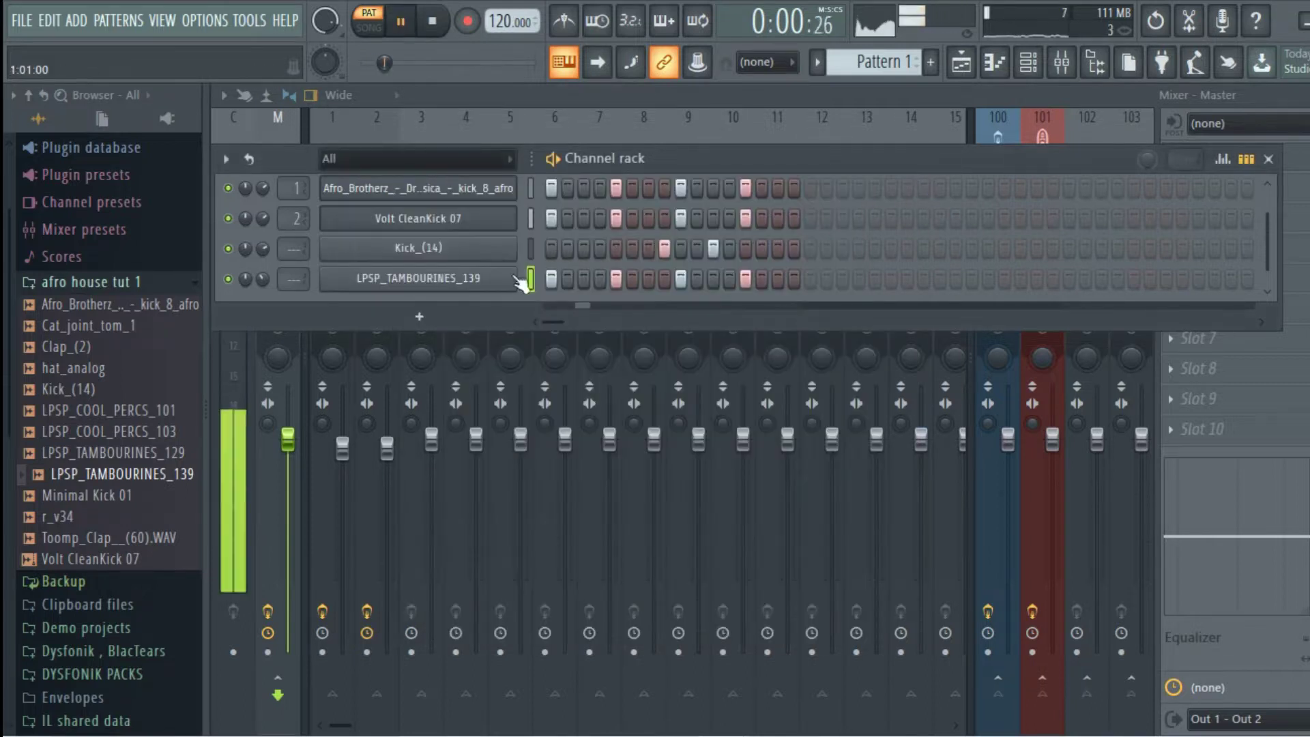
scroll(266, 279, "down", 5)
scroll(266, 278, "down", 1)
key("space")
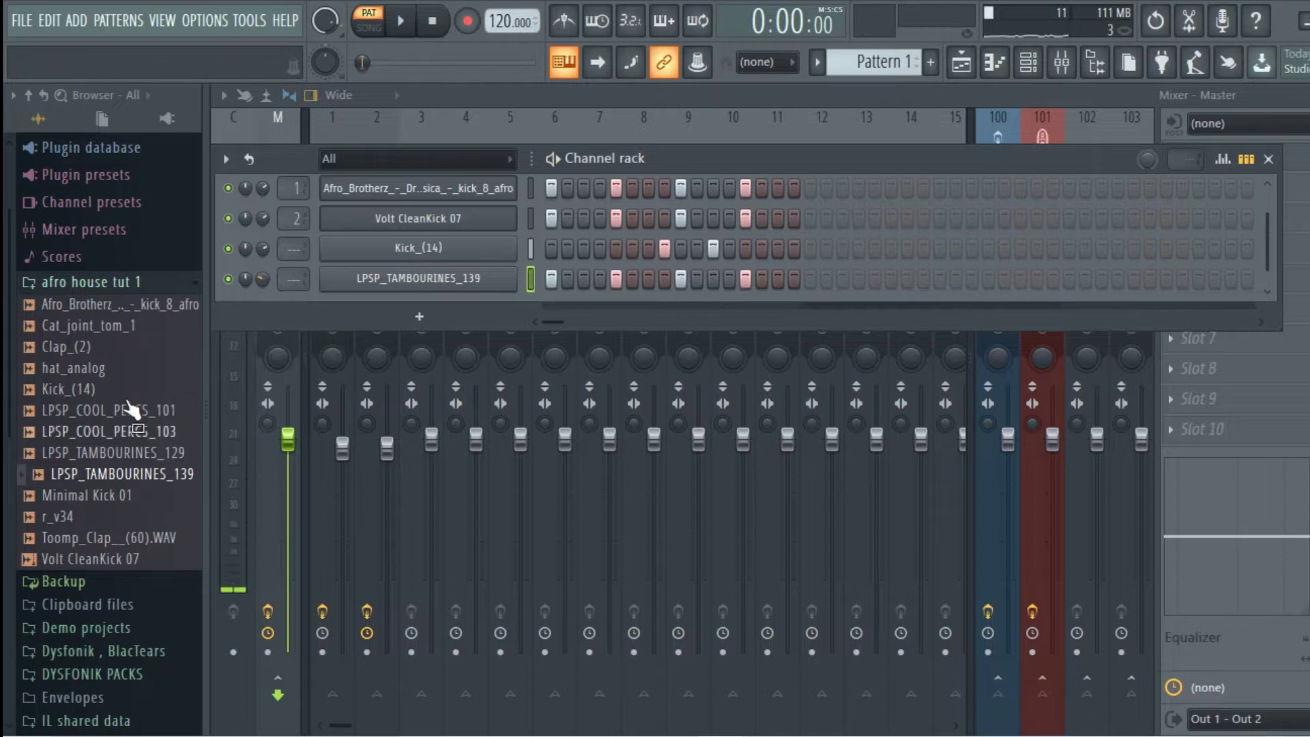
- Add the Clap_(2) and LPSP_TAMBOURINES_129 samples as new channels below the existing ones in the channel rack
left_click_drag(98, 355, 134, 350)
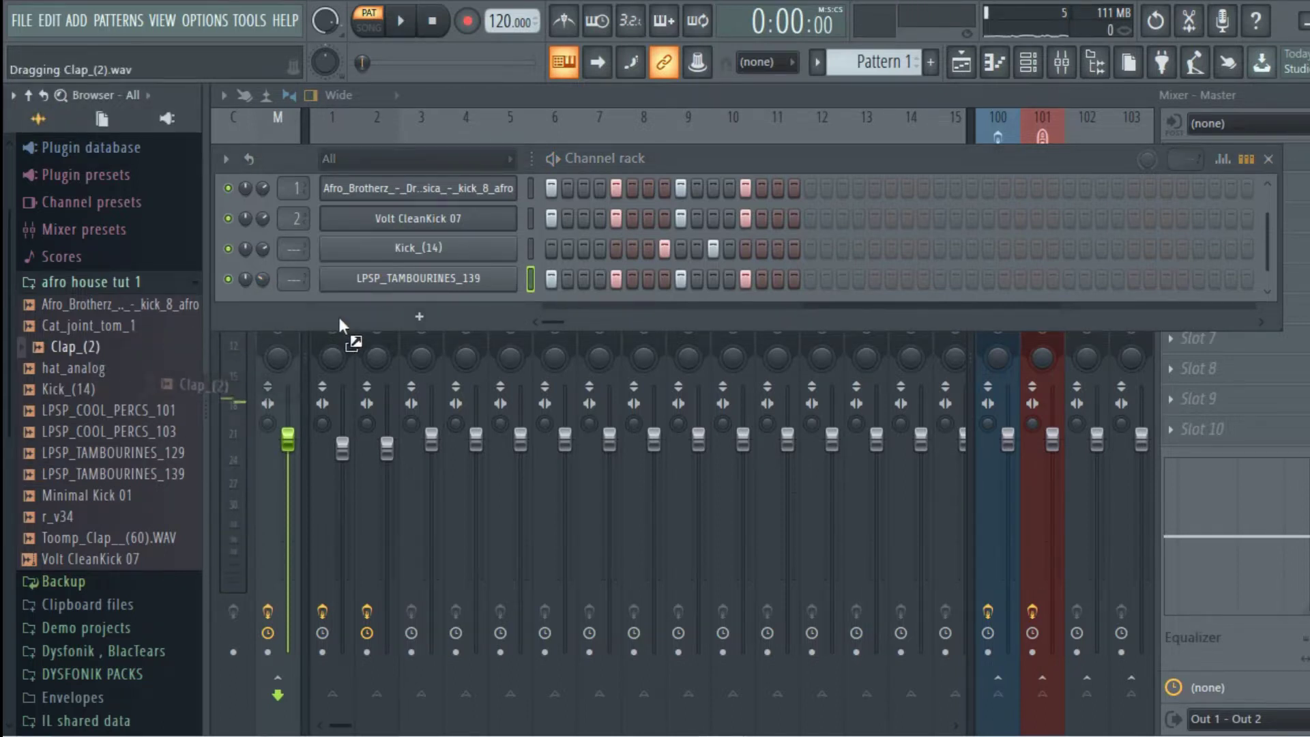
left_click_drag(371, 305, 372, 302)
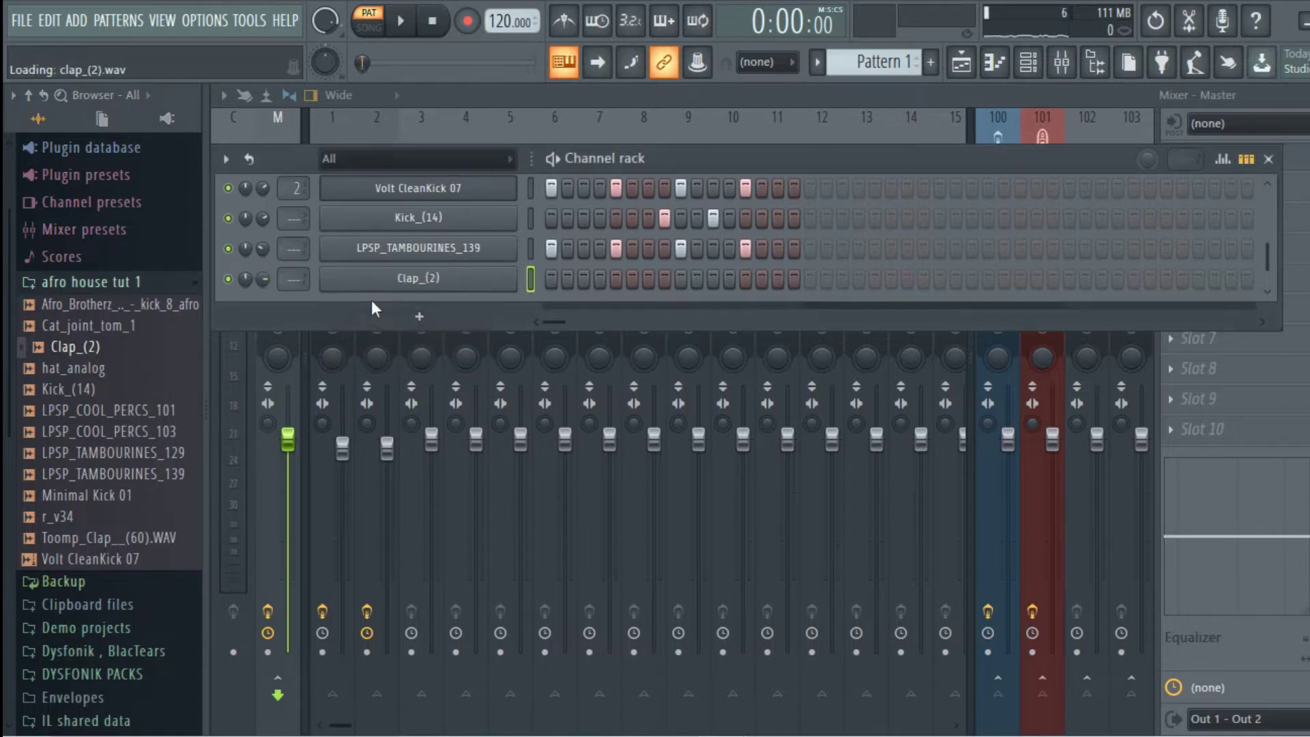
left_click_drag(164, 455, 534, 299)
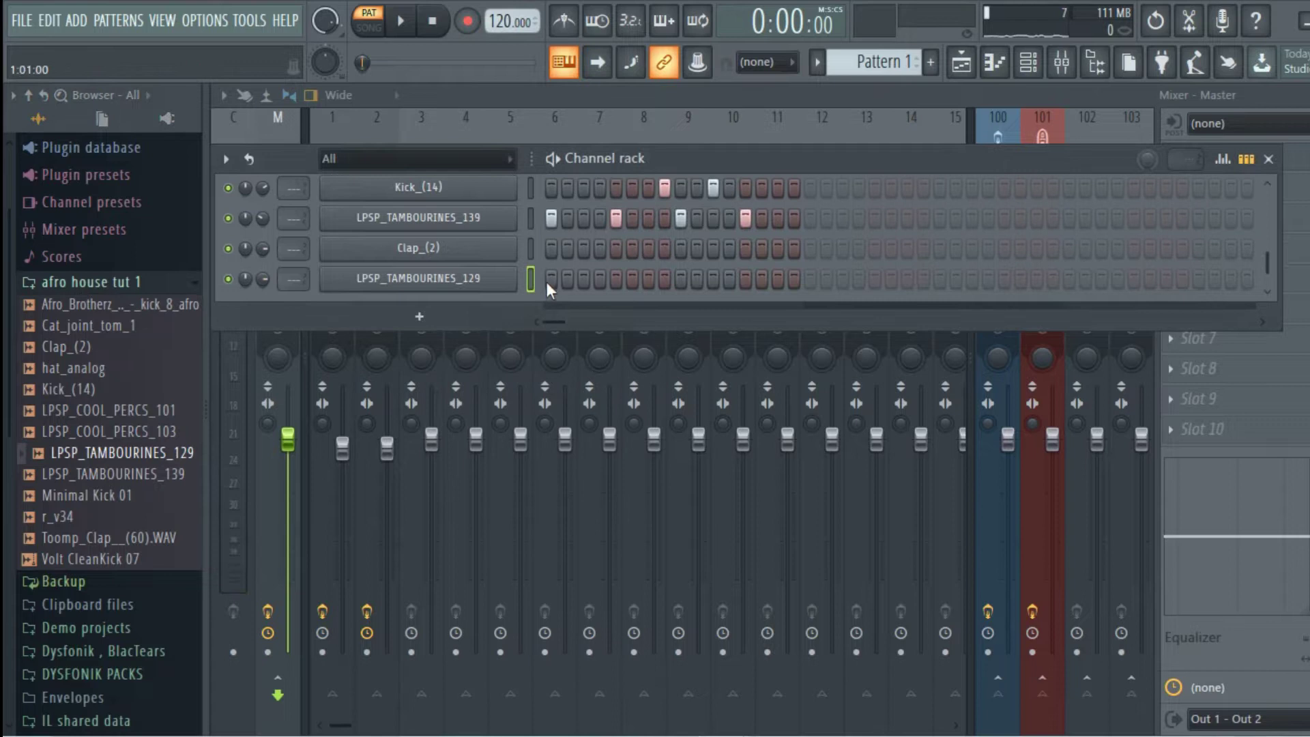
- Fill all 16 steps of the LPSP_TAMBOURINES_129 channel and lower its volume while the pattern plays
key("space")
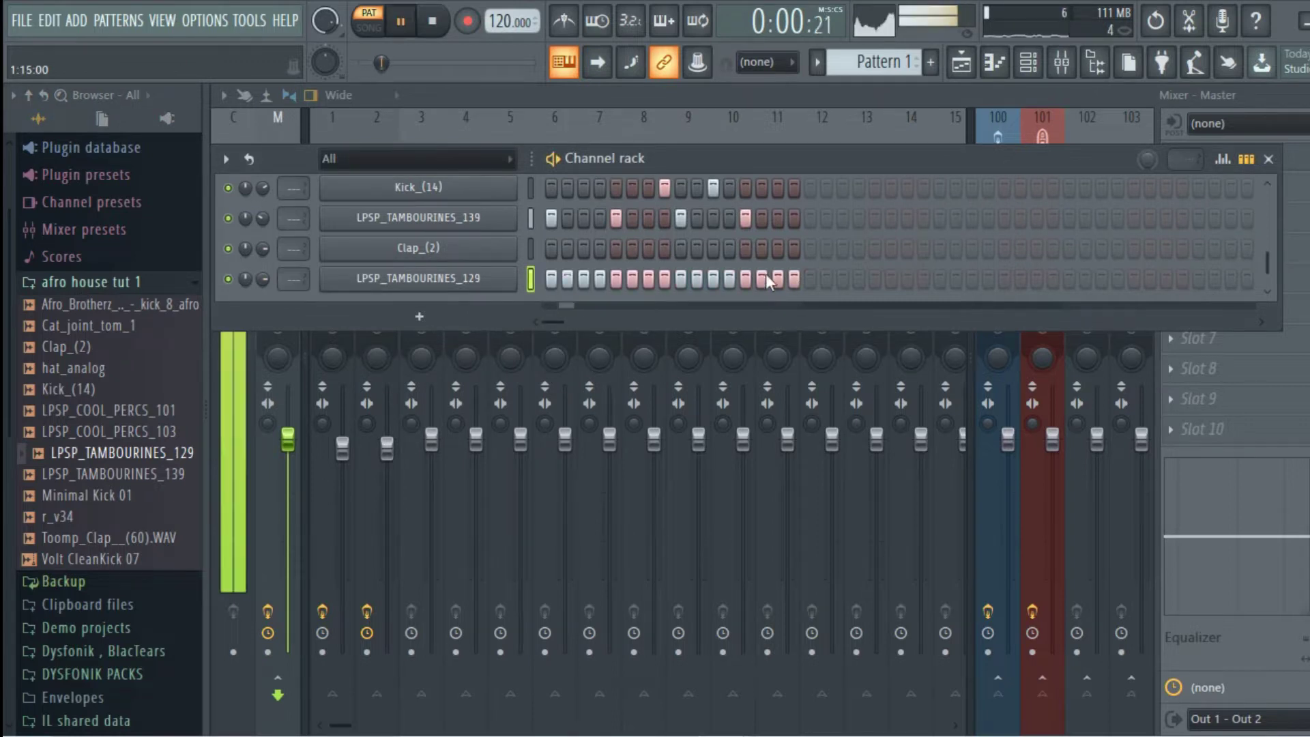
scroll(263, 280, "down", 8)
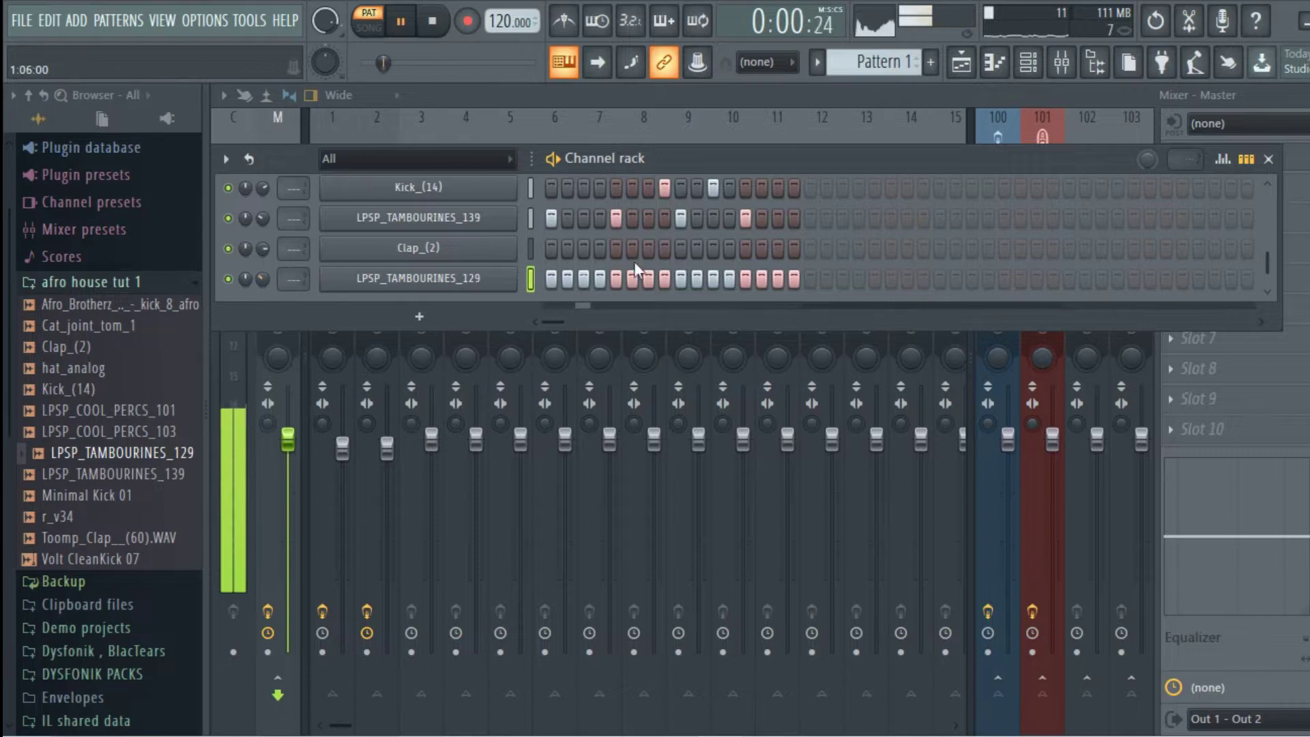
- Enlarge the channel rack to show every channel, place Clap_(2) hits on steps 5 and 13, and play the pattern
scroll(598, 252, "up", 1)
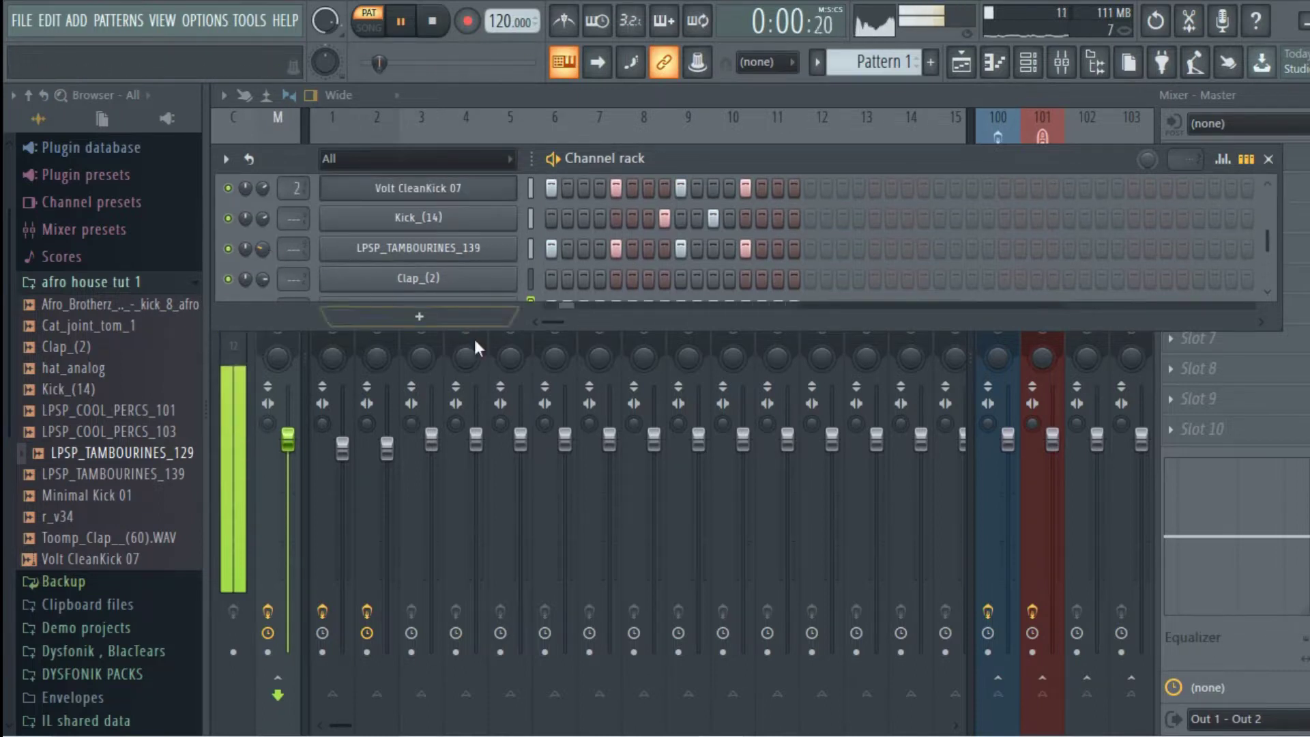
left_click_drag(483, 336, 478, 423)
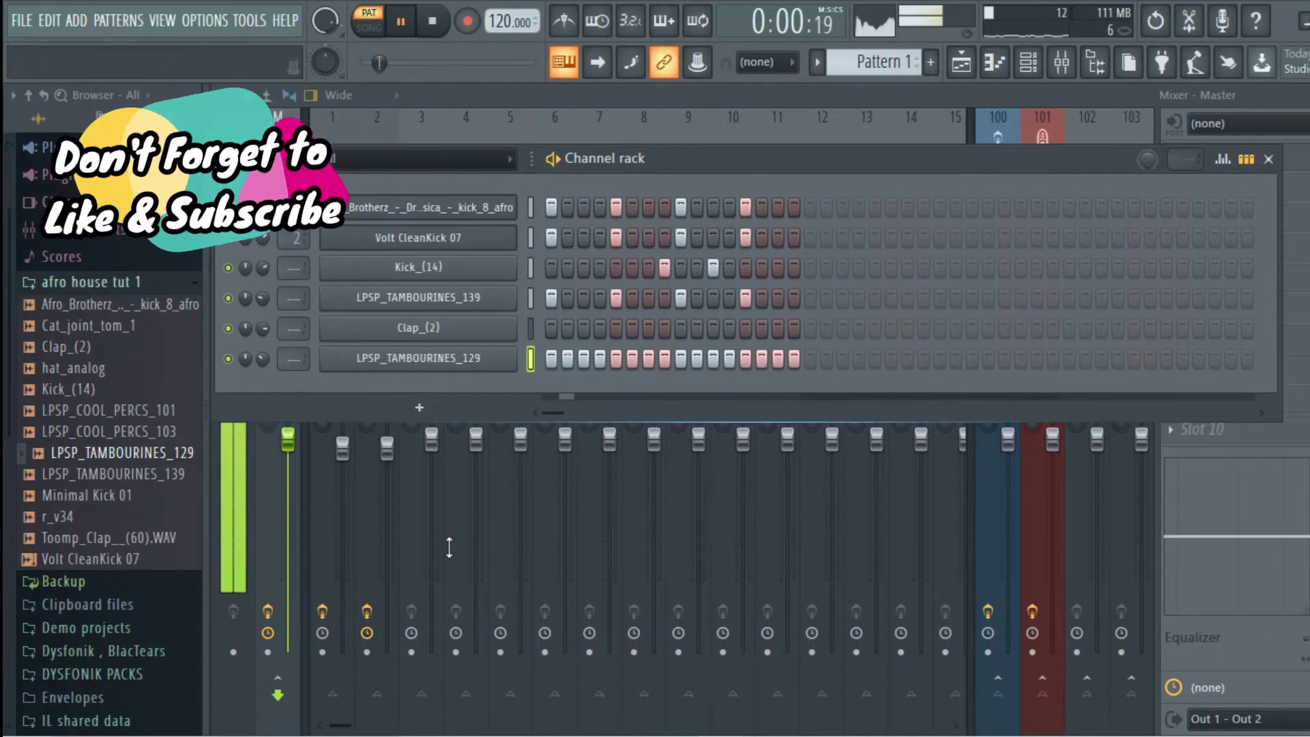
key("space")
right_click(492, 326)
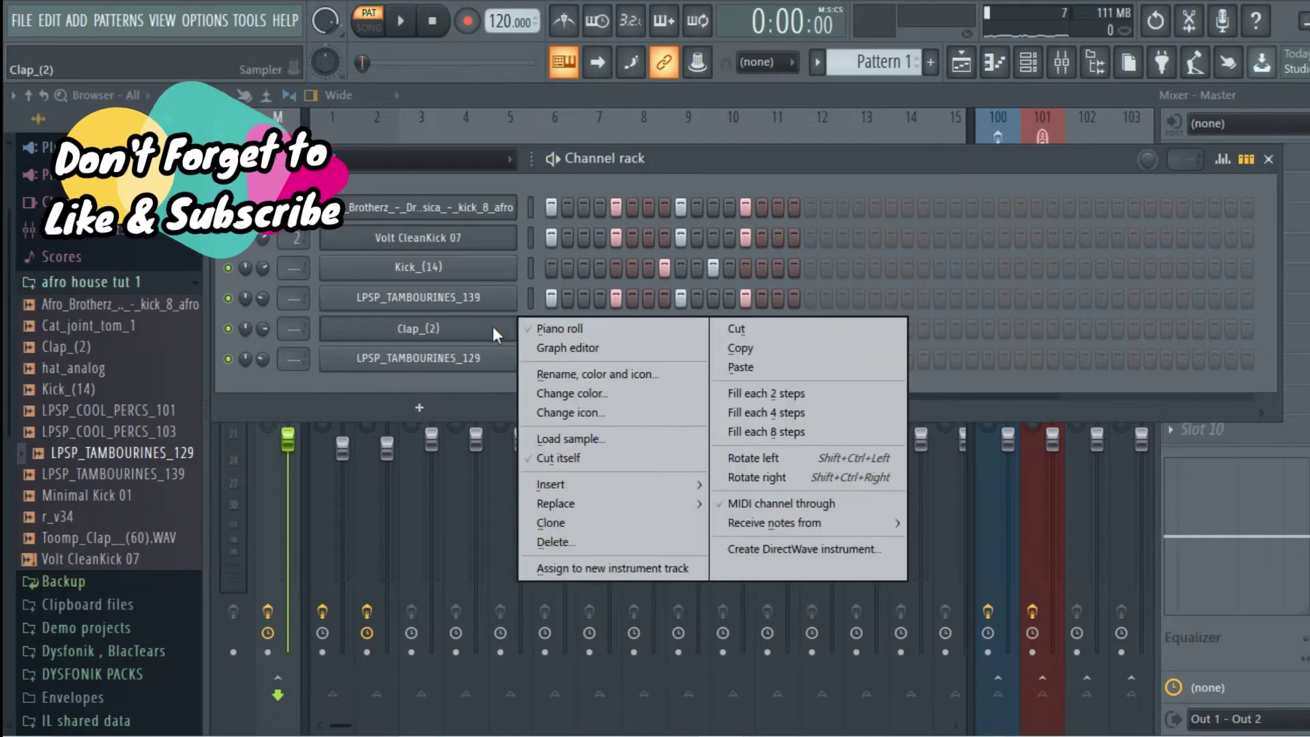
left_click(454, 318)
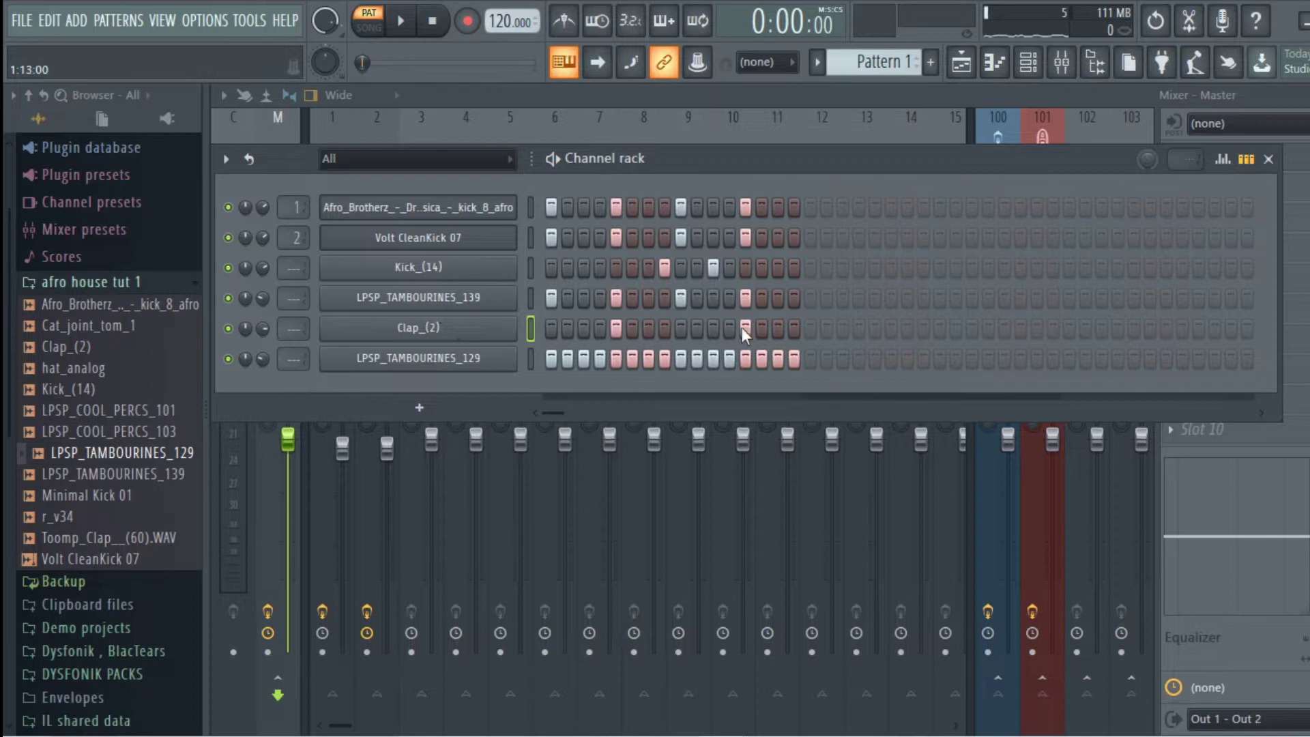
key("space")
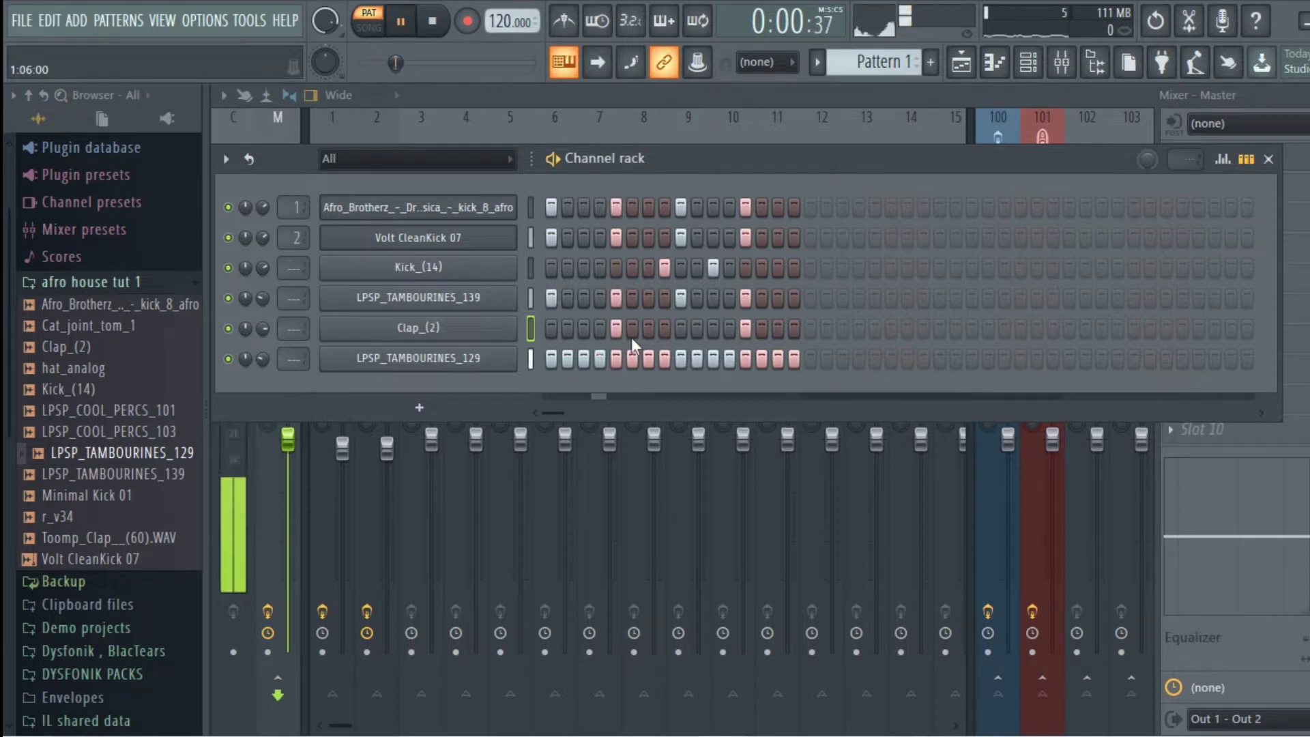
- In the Clap_(2) piano roll, lengthen both clap notes to two steps and raise them to D5
right_click(491, 326)
left_click(567, 329)
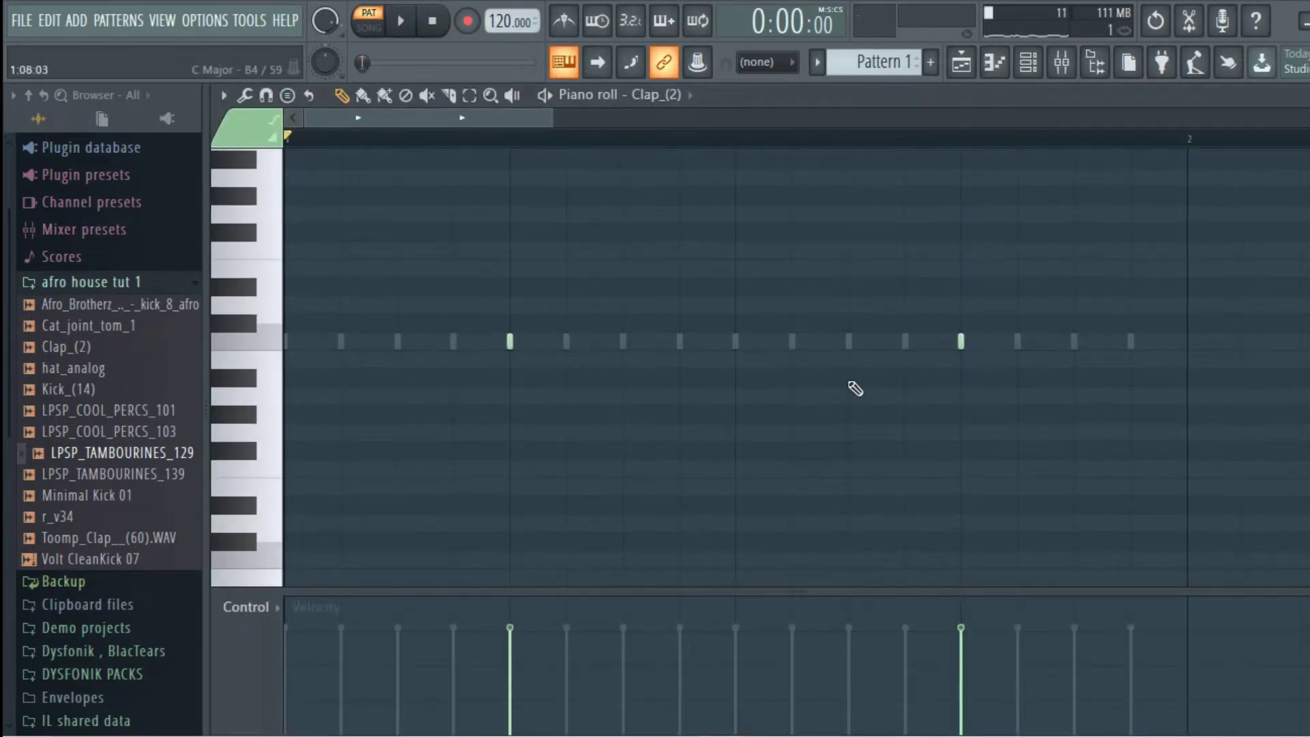
key("ctrl+a")
left_click_drag(515, 340, 611, 295)
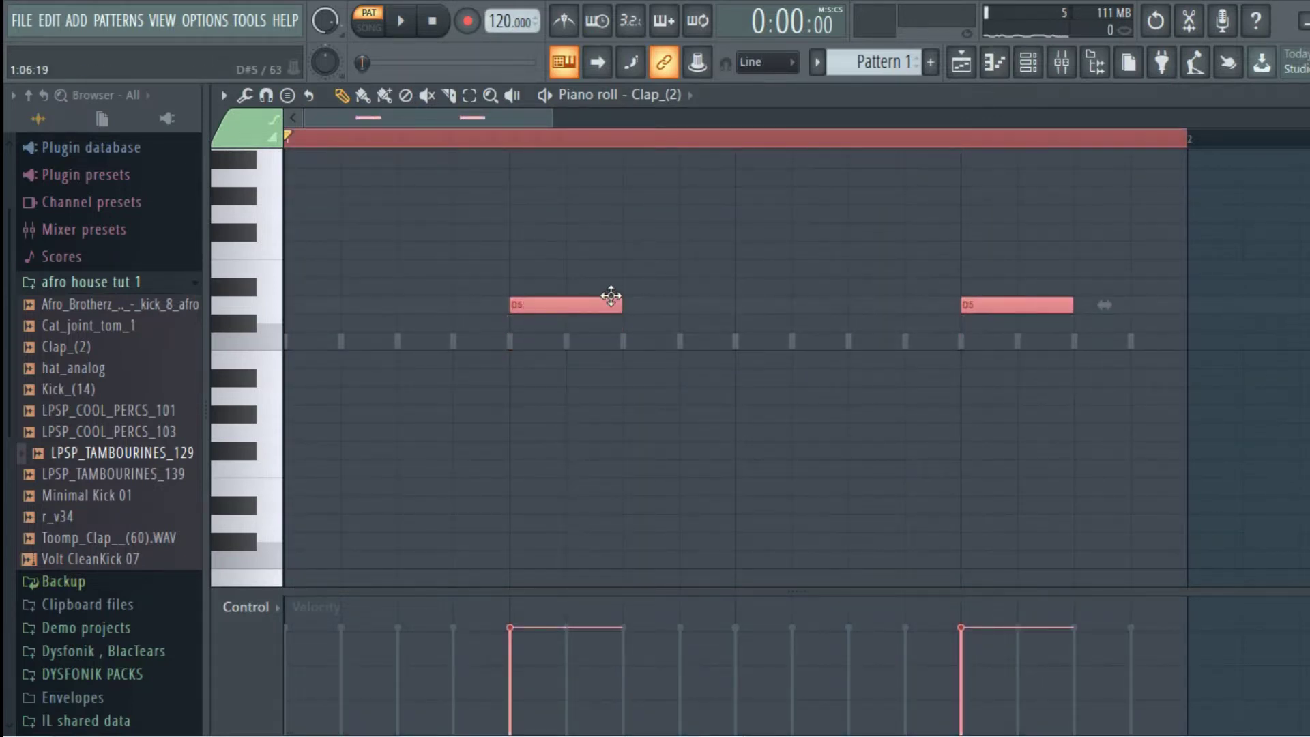
left_click(610, 257)
key("space")
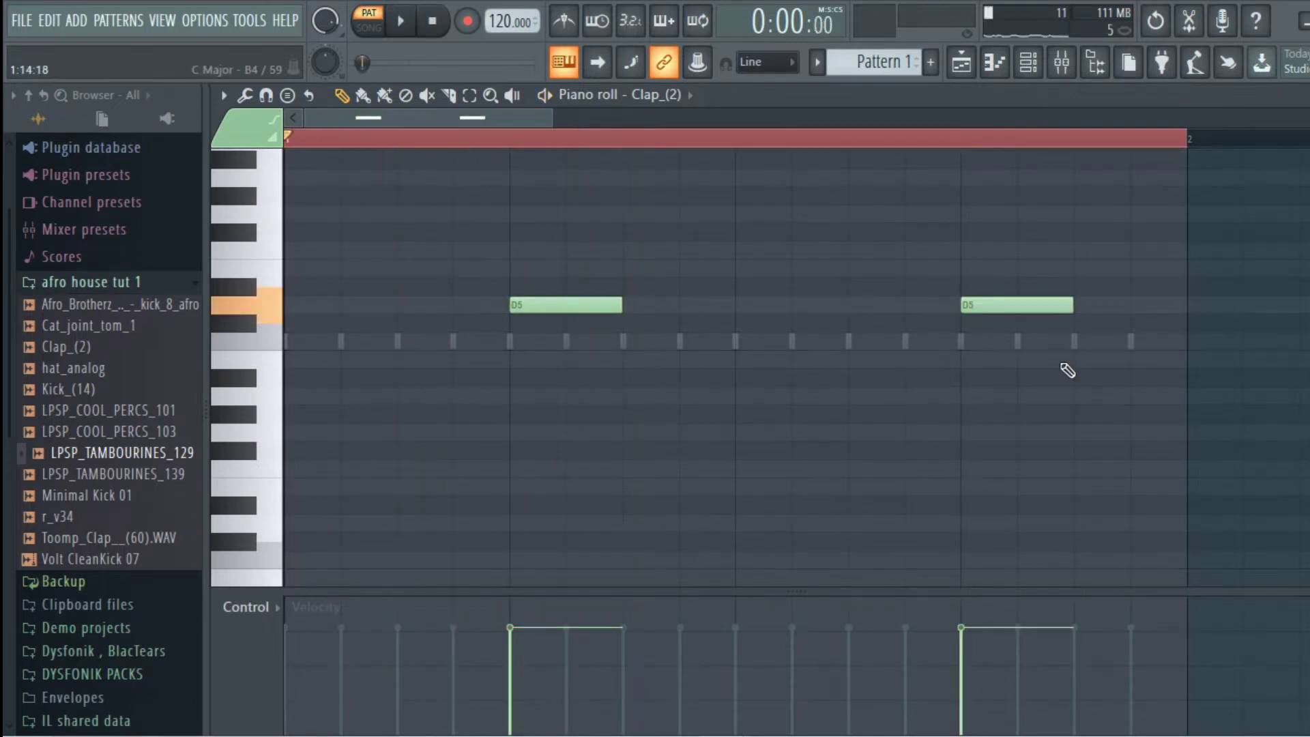
- Shift both D5 clap notes slightly ahead of the beat and play the pattern
scroll(1068, 370, "up", 3)
key("ctrl+a")
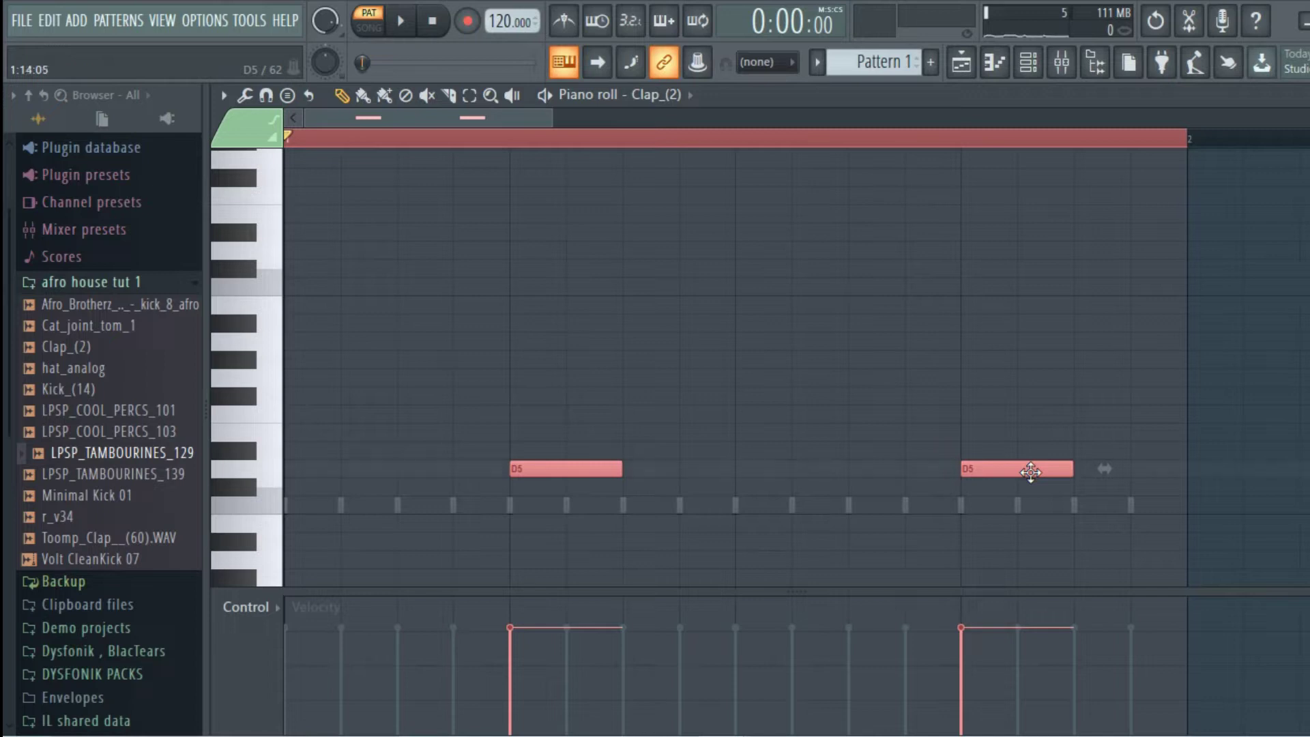
left_click_drag(1030, 471, 1018, 471)
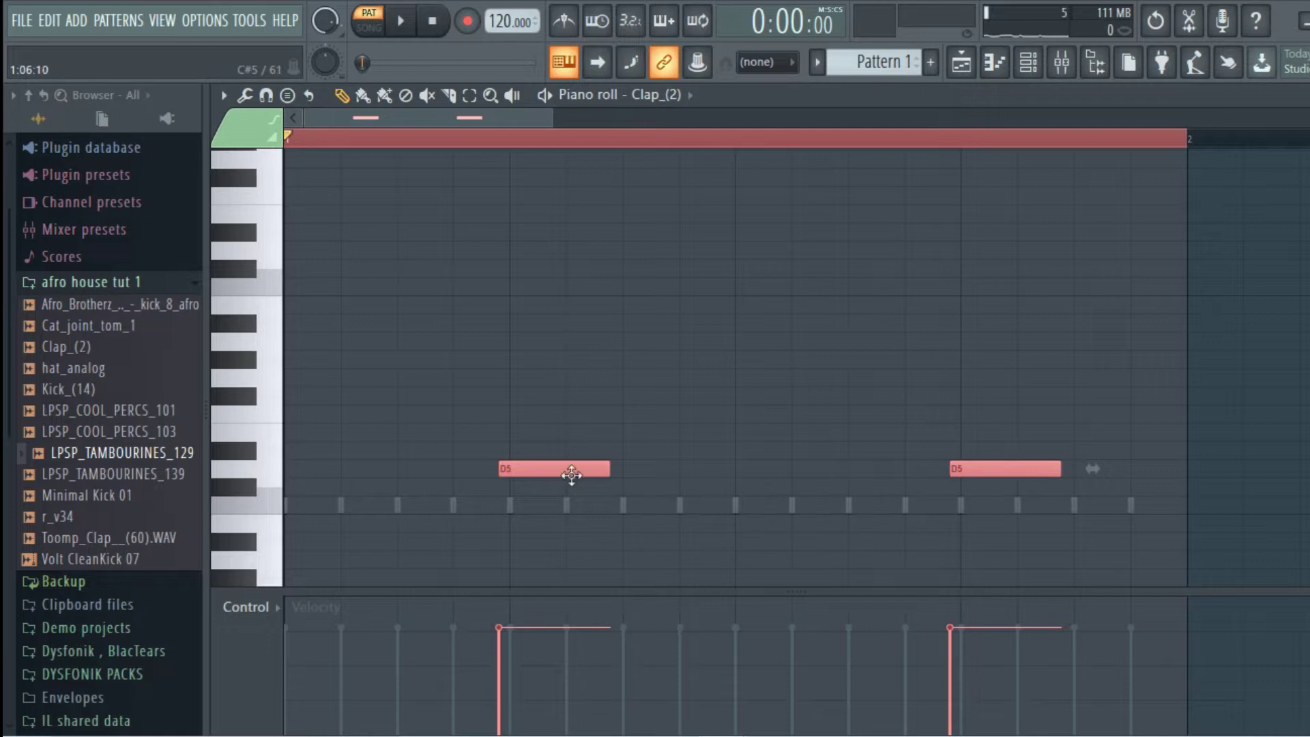
key("space")
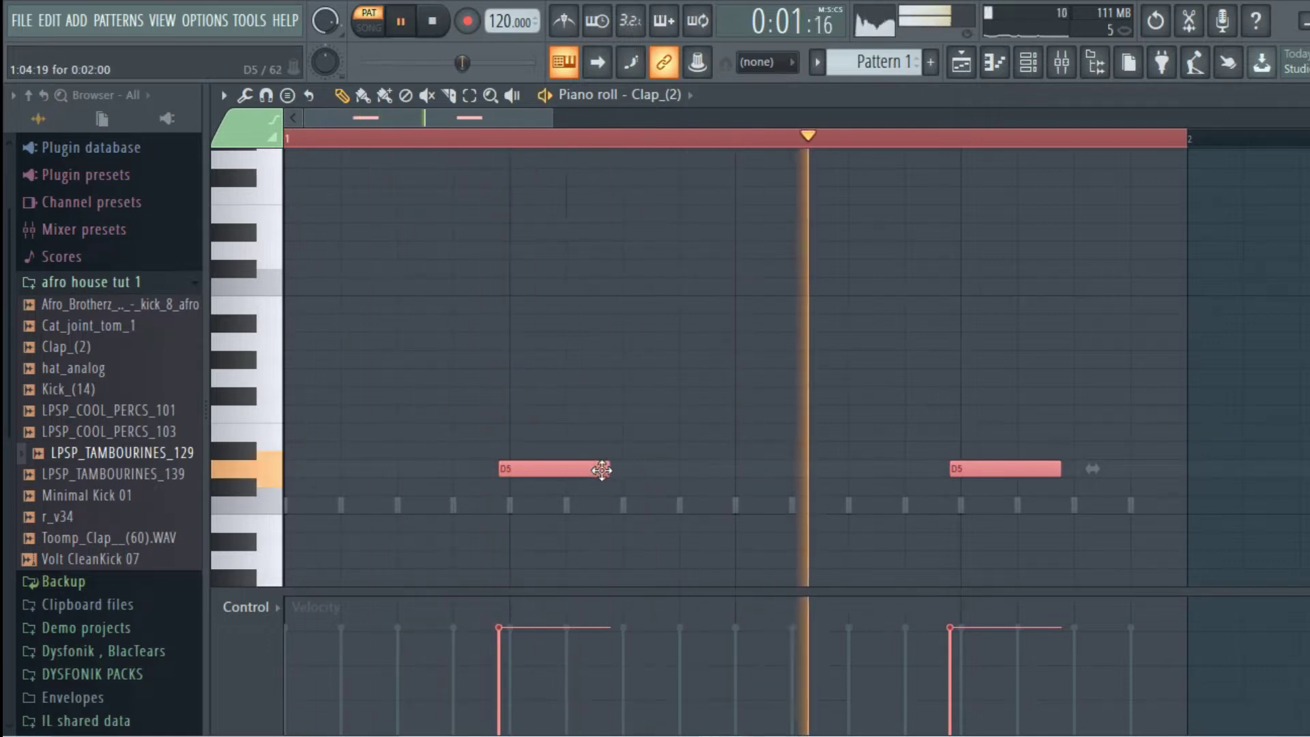
- Duplicate the two clap notes up to C6, align the copies exactly on beats 2 and 4, and audition the layered clap
left_click_drag(556, 470, 570, 287)
key("space")
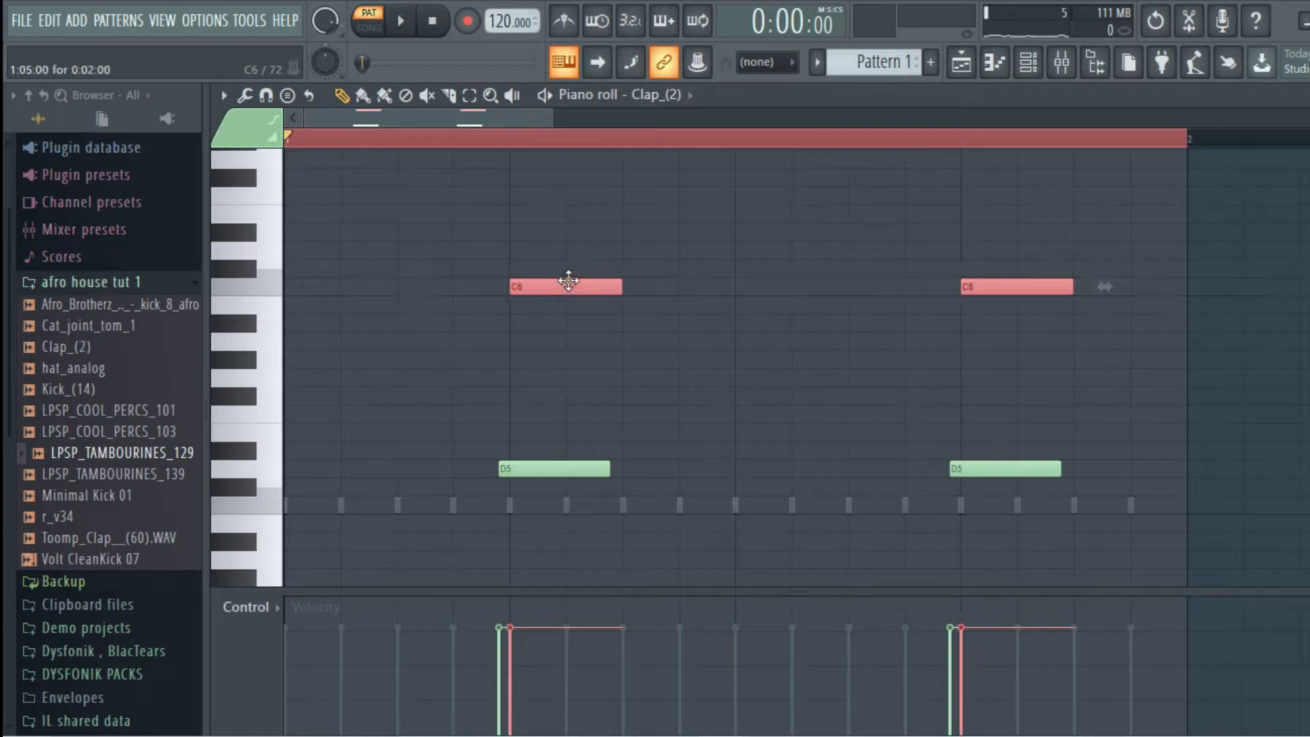
key("space")
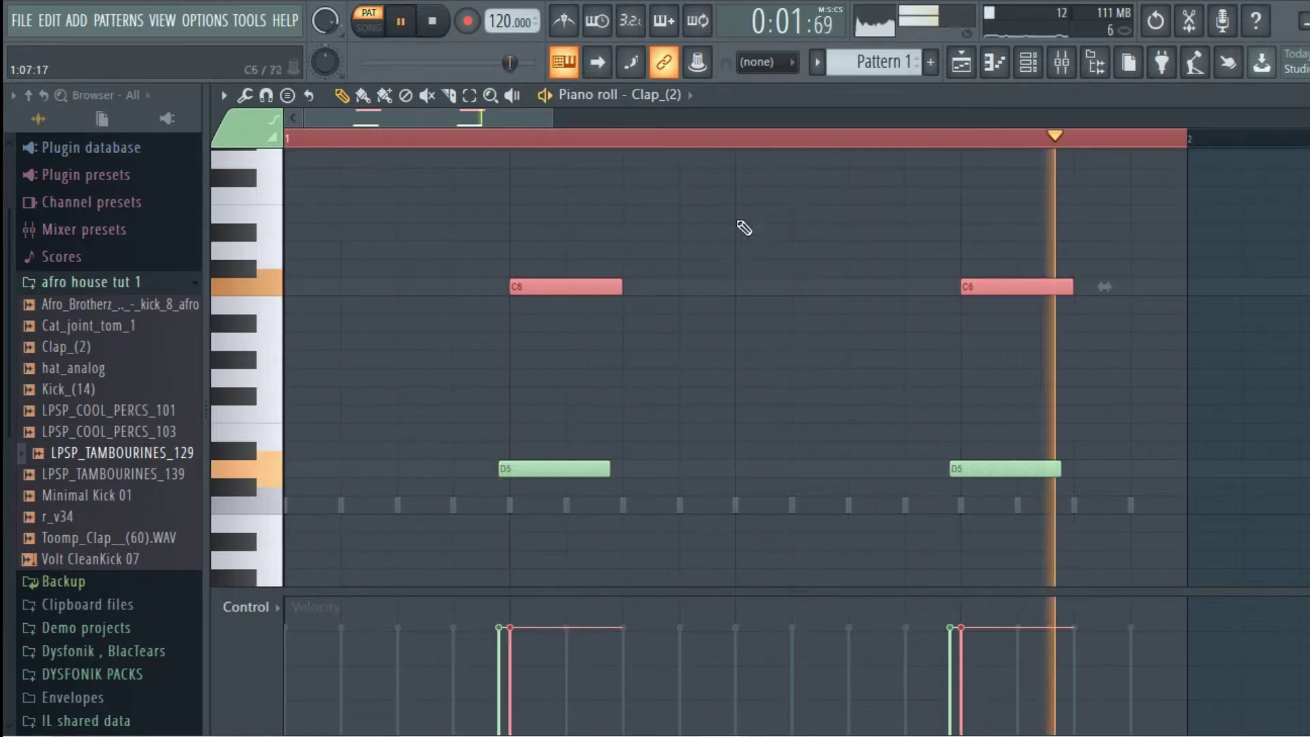
key("space")
- Set the Clap_(2) channel's volume to 66% in the channel rack and check it in playback
left_click(1028, 62)
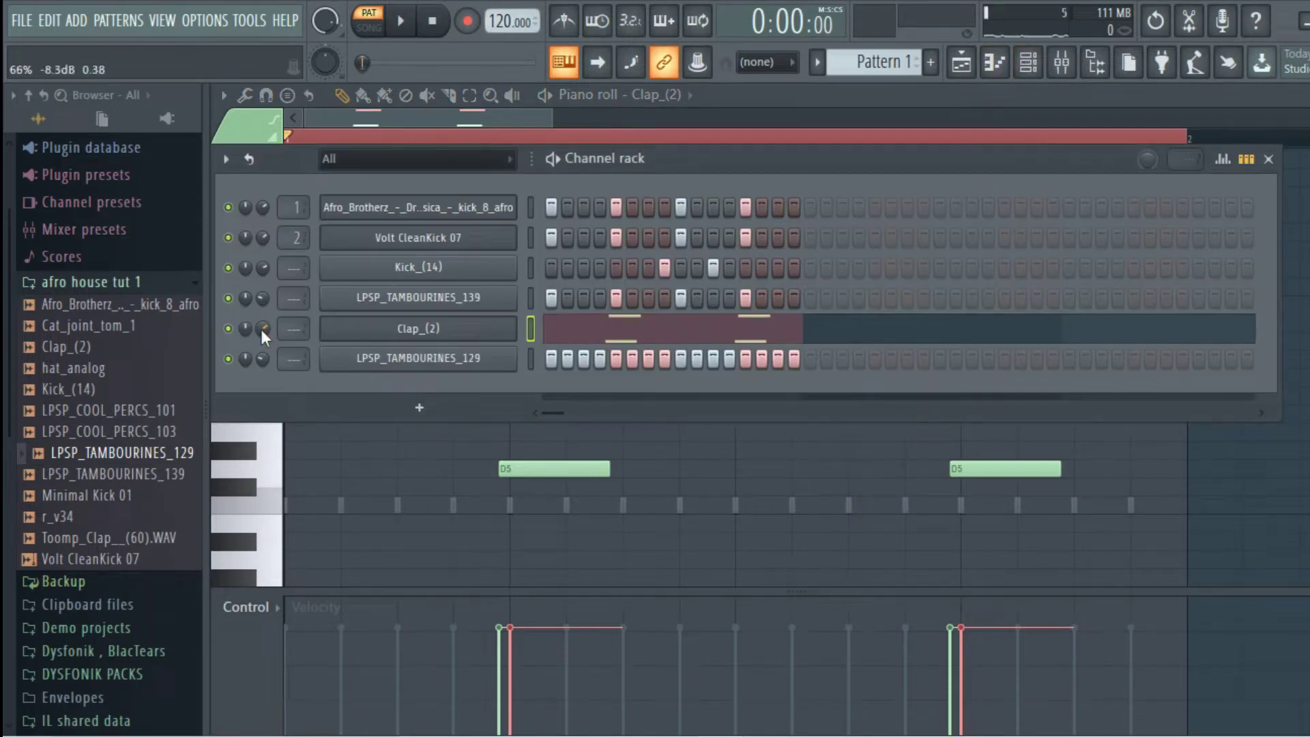
key("space")
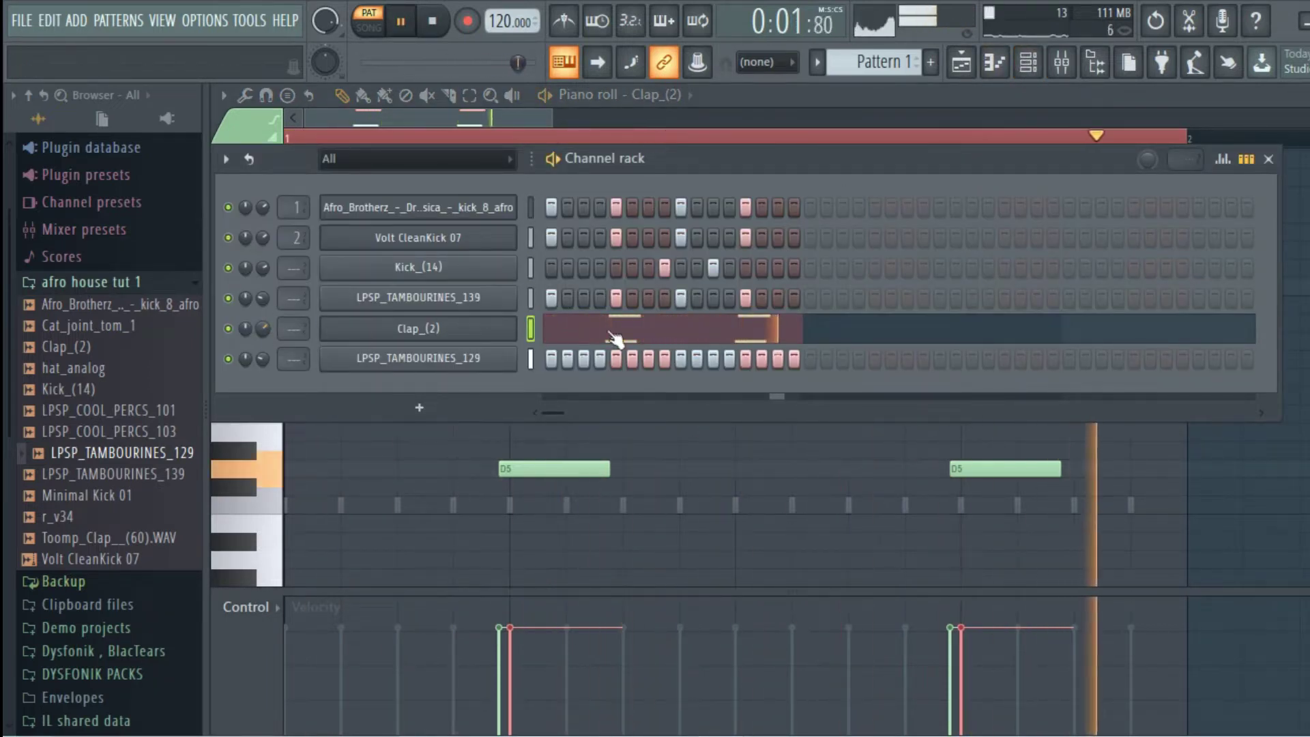
key("space")
- Close the piano roll, add r_v34 as a new channel with a hit on step 14, and audition the pattern
key("F7")
left_click_drag(123, 519, 500, 383)
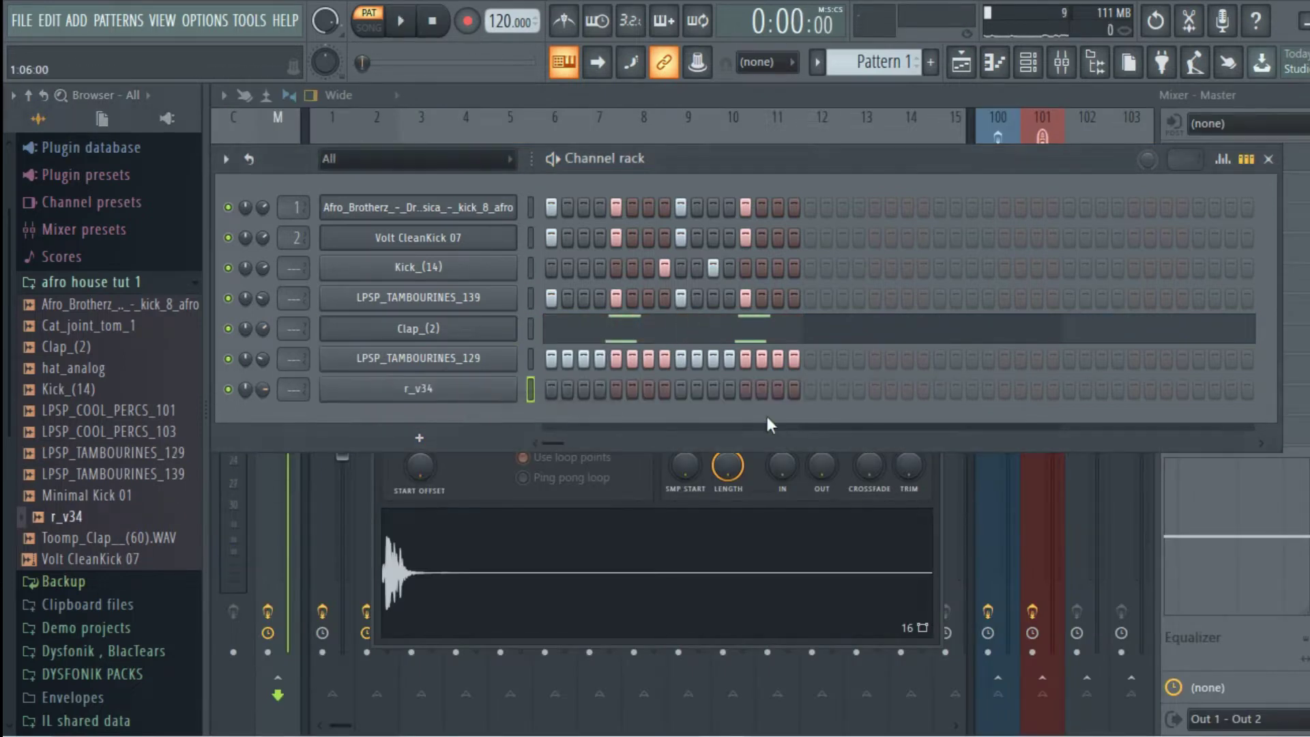
left_click(762, 389)
key("space")
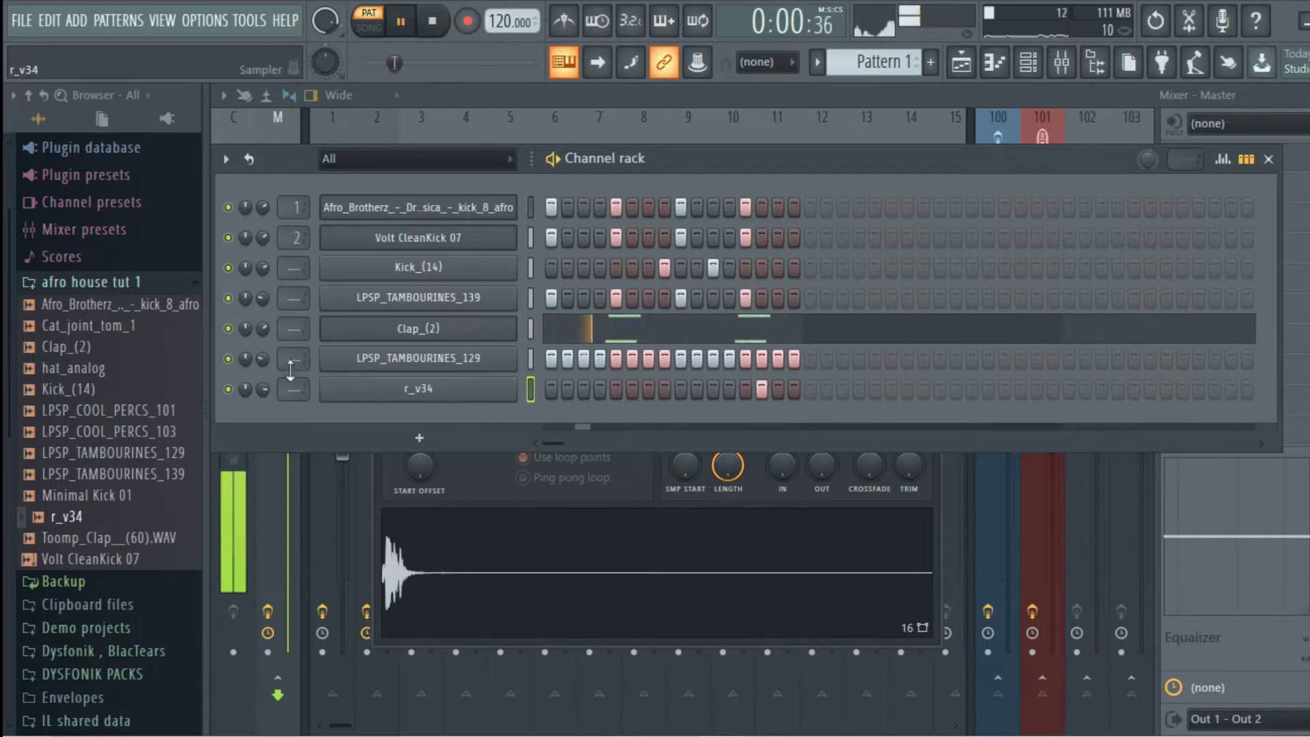
scroll(266, 393, "up", 1)
key("space")
- Add LPSP_COOL_PERCS_103 as a new channel with a hit on step 4, and start playback
left_click_drag(112, 432, 427, 419)
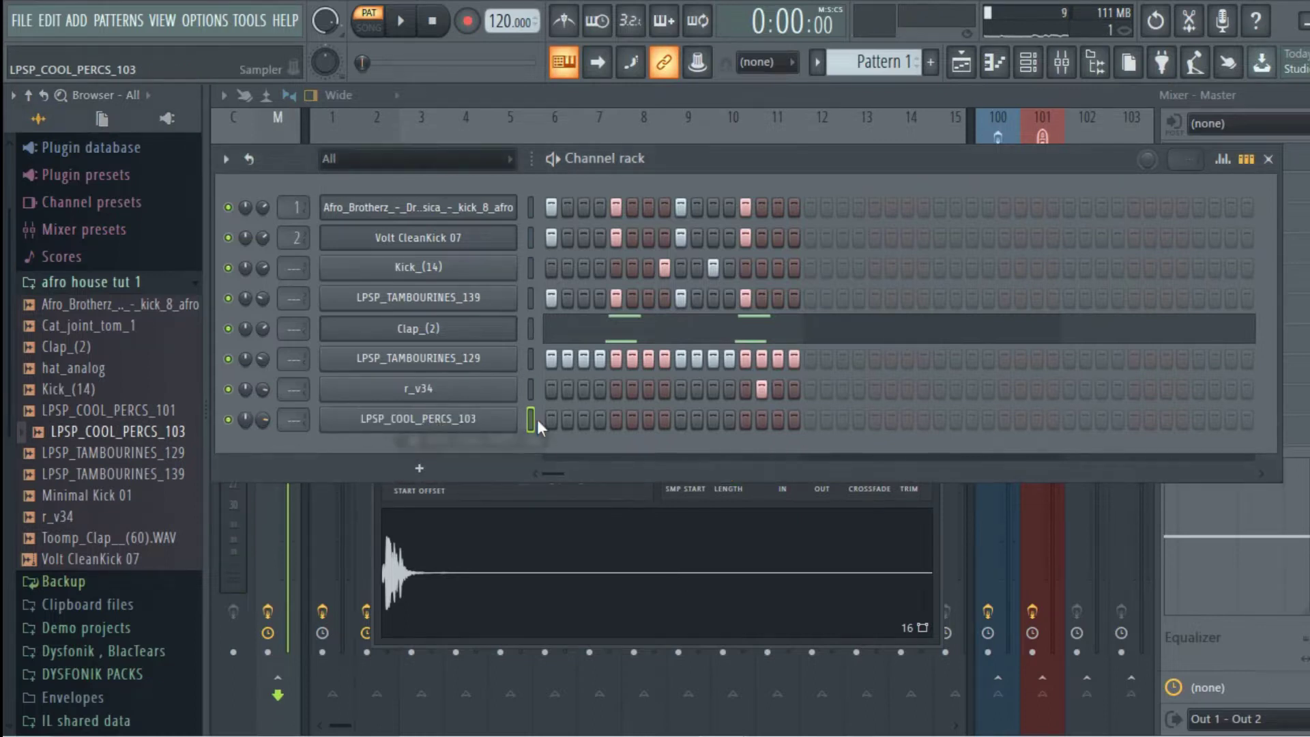
left_click(600, 419)
key("space")
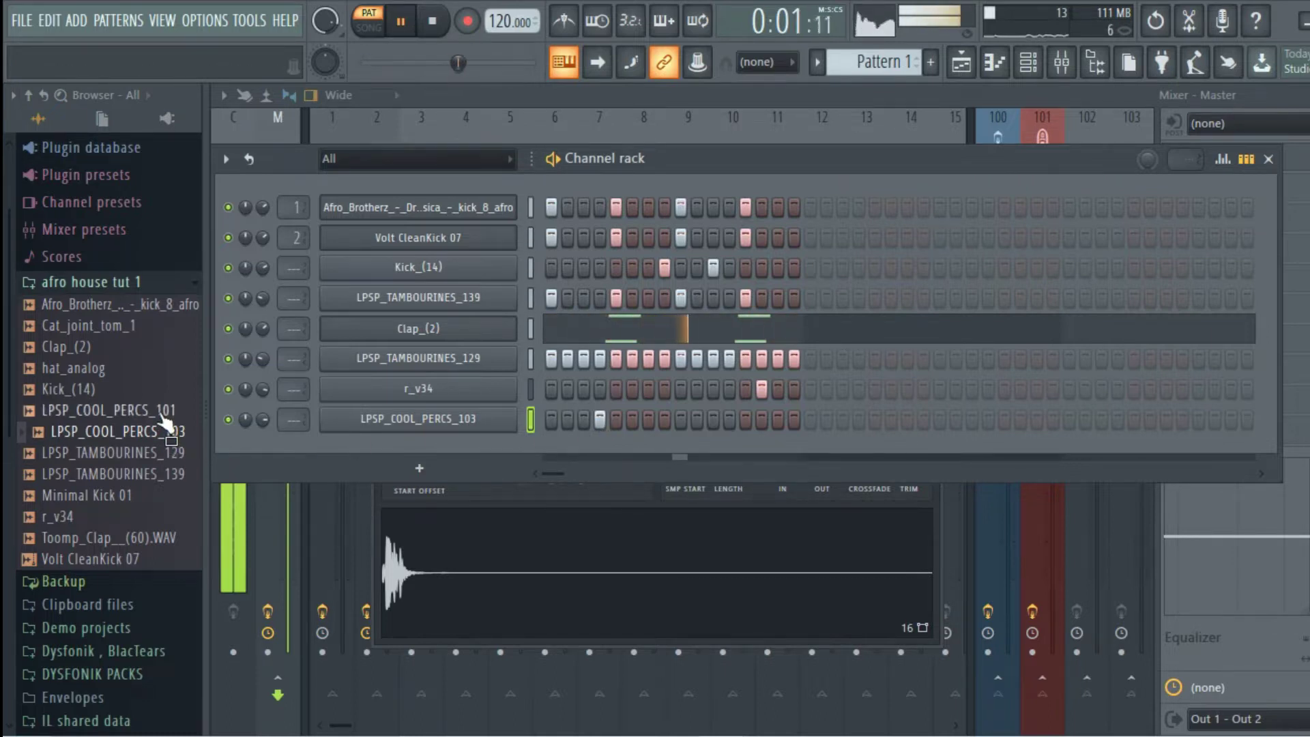
- Add LPSP_COOL_PERCS_101 as a new channel with hits on steps 6 and 11, and set its volume to 66%
left_click_drag(162, 416, 431, 445)
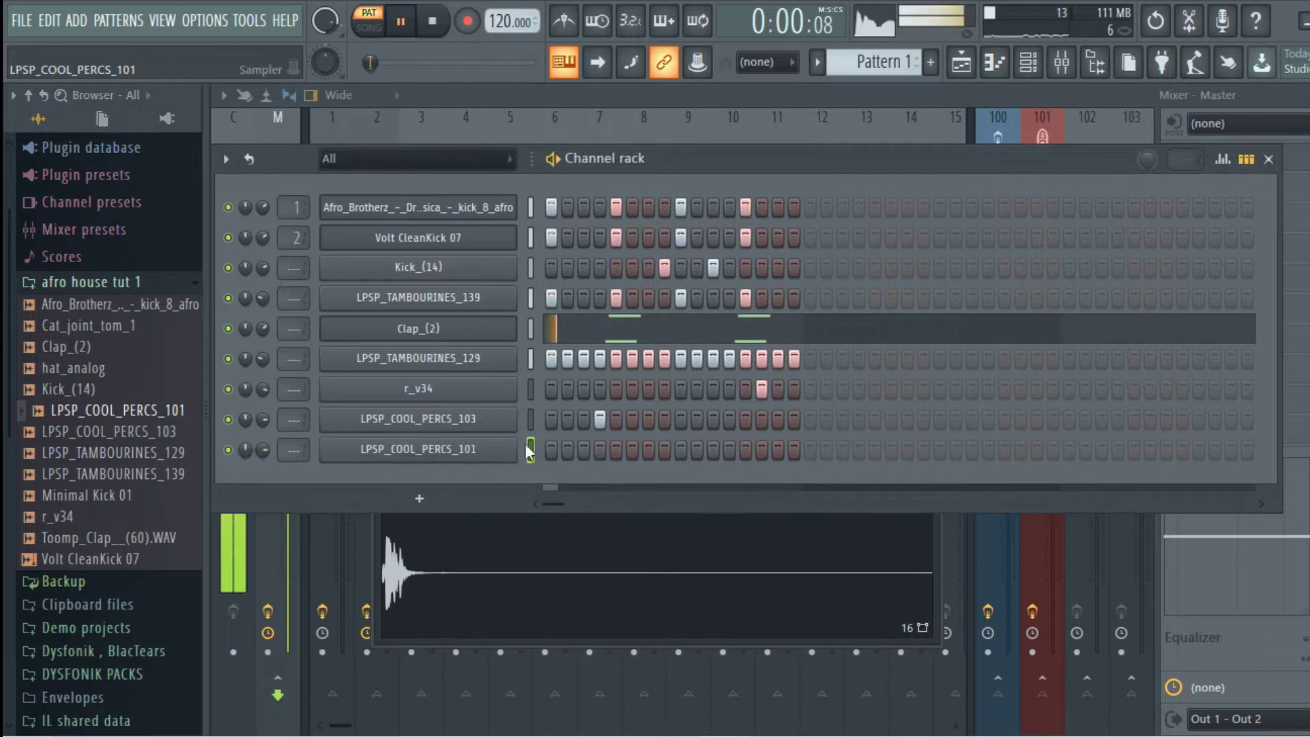
left_click(633, 449)
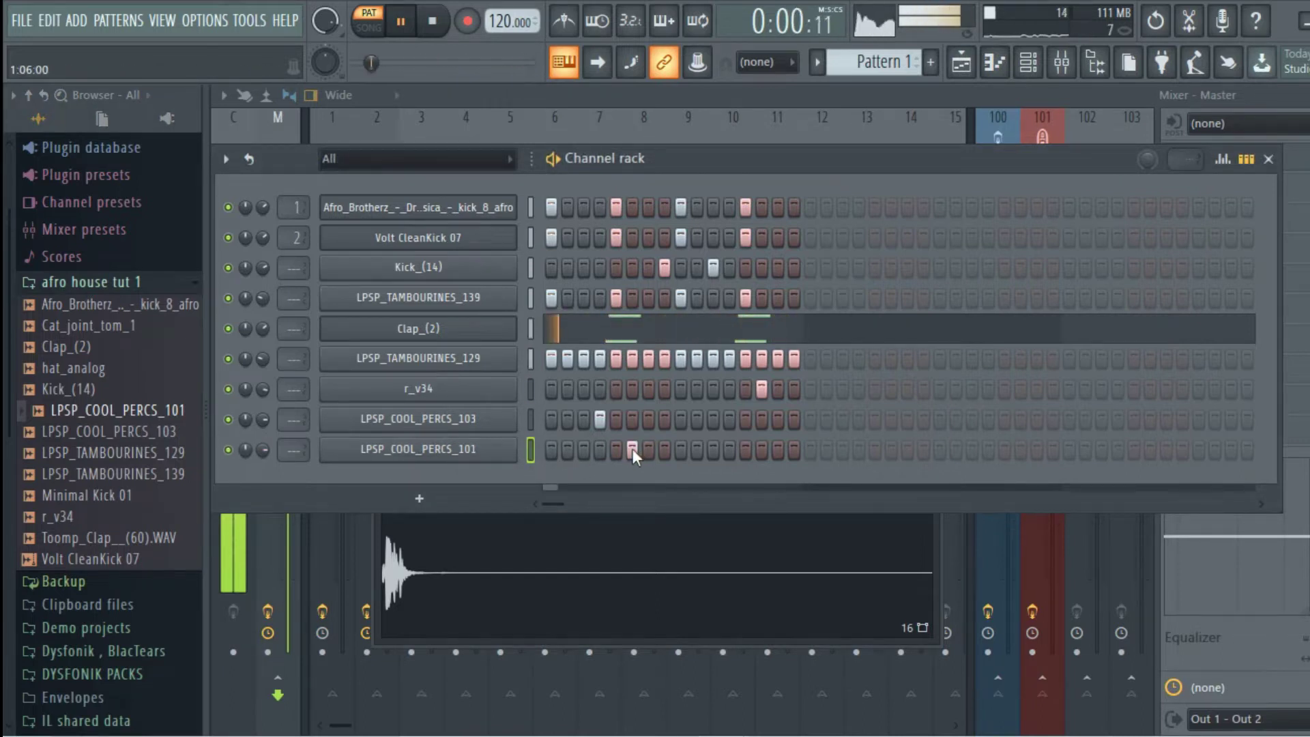
left_click(714, 449)
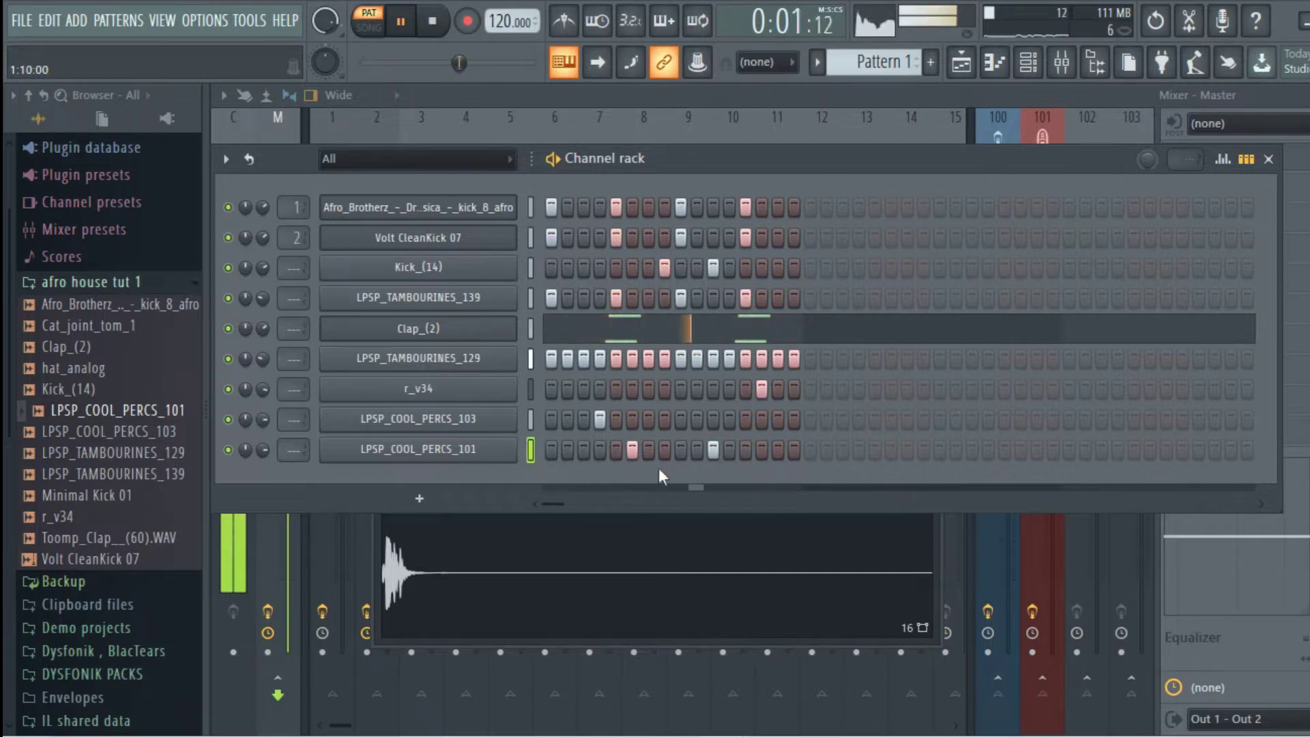
left_click(266, 452)
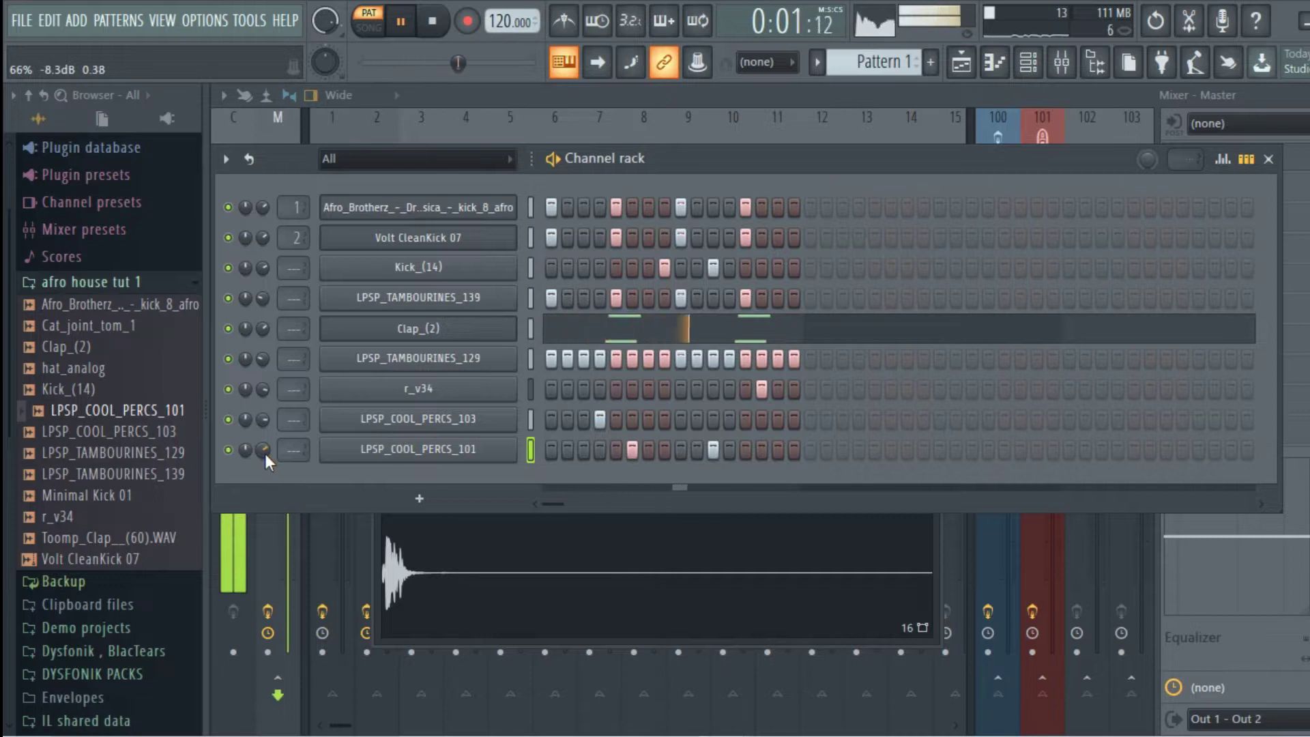
key("space")
- Add Minimal Kick 01 as a channel directly below Kick_(14), and layer it on that kick's steps
left_click_drag(131, 500, 480, 285)
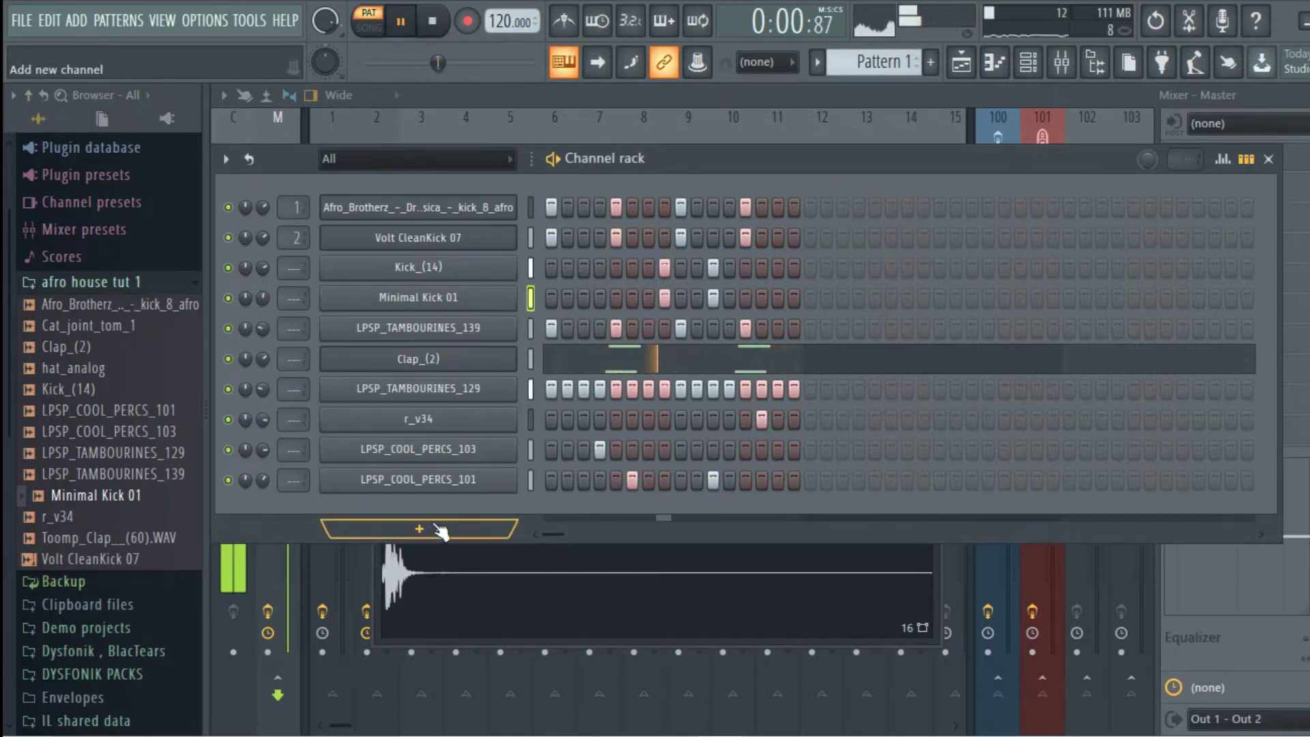
key("space")
- Add hat_analog as a new channel with hits on steps 3 and 7, and set its volume to 66%
left_click_drag(95, 375, 461, 506)
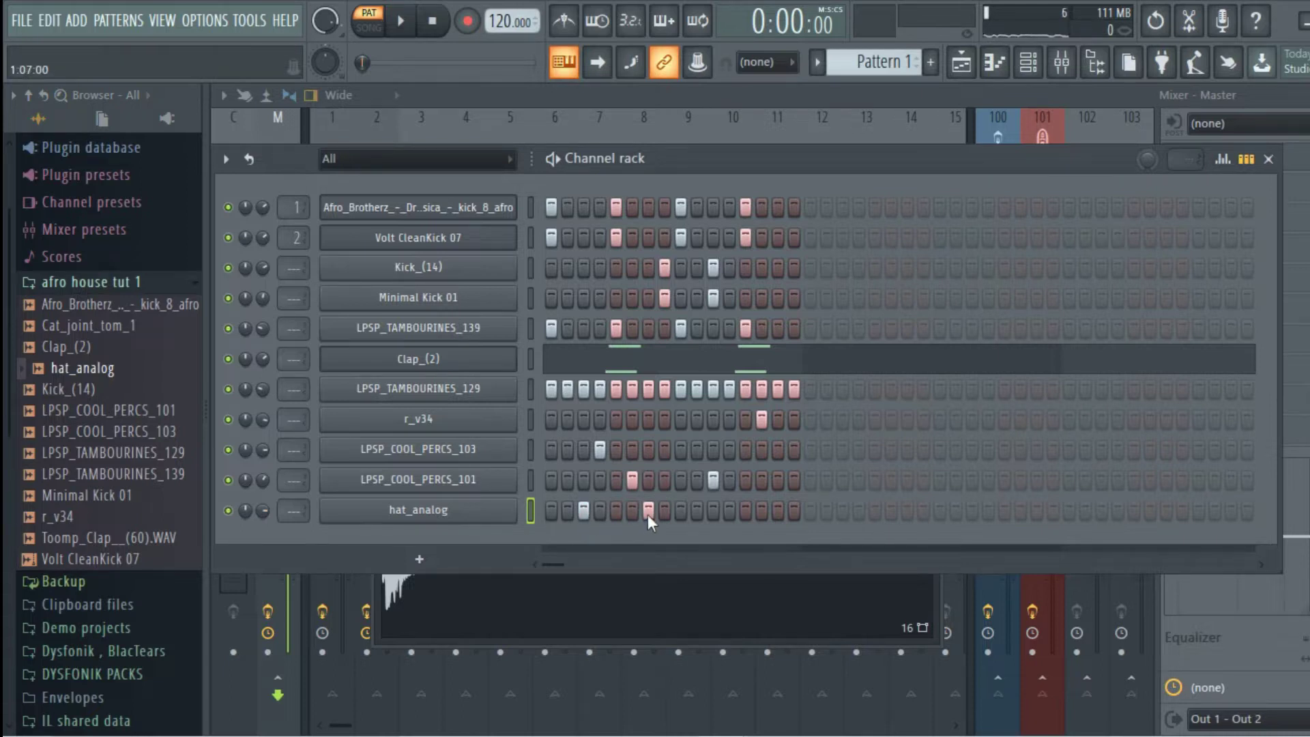
key("space")
scroll(264, 510, "down", 1)
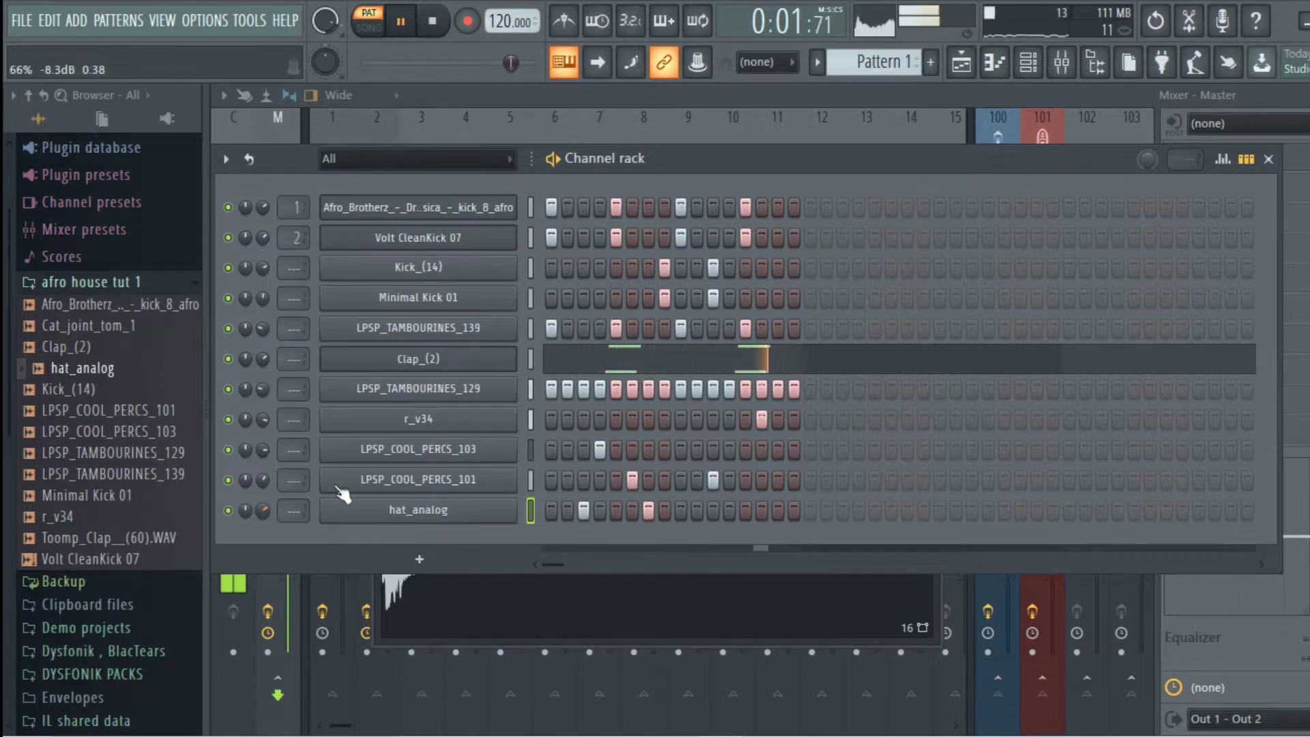
key("space")
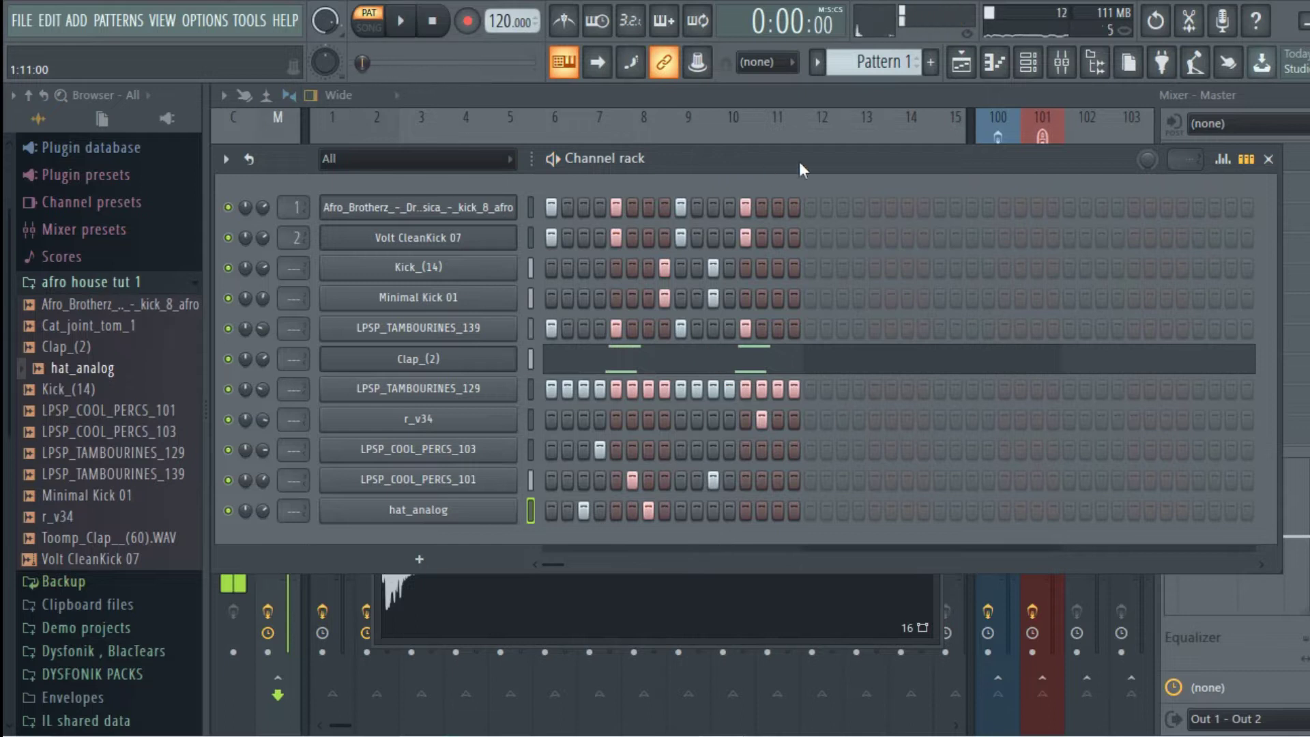
- Place Pattern 1 at the start of Track 1 in the playlist and repeat it to fill bars 1 to 4
left_click(964, 63)
left_click_drag(575, 193, 497, 193)
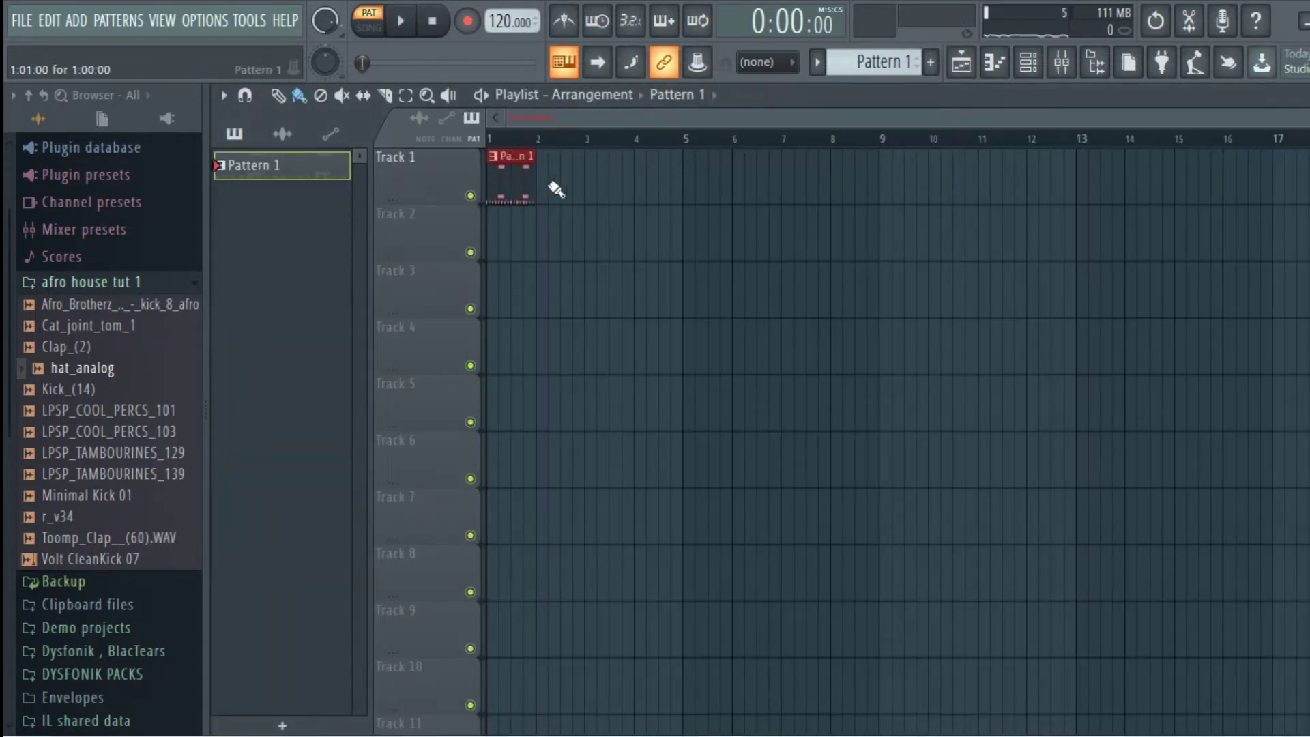
key("ctrl+b")
key("ctrl+b")
key("ctrl+b")
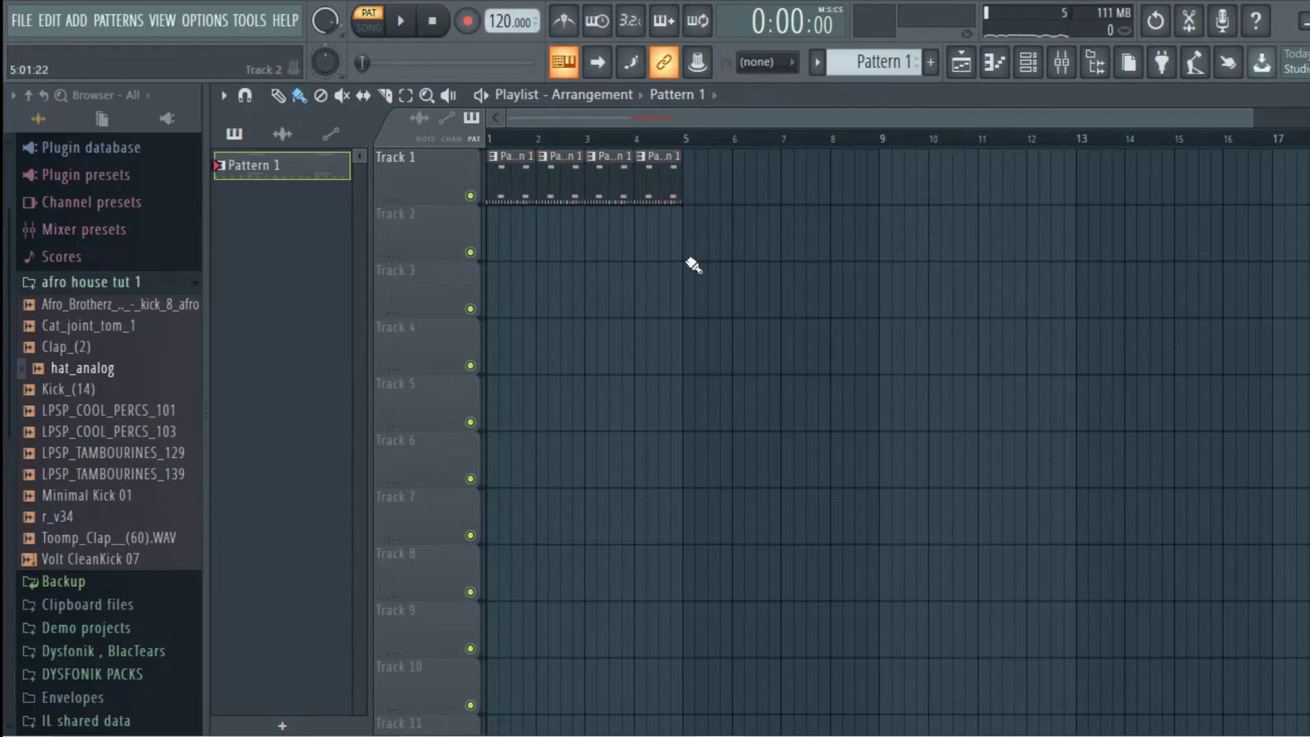
- Create Pattern 2 with its default name and place it on Track 2 across bars 1 to 4
left_click(930, 64)
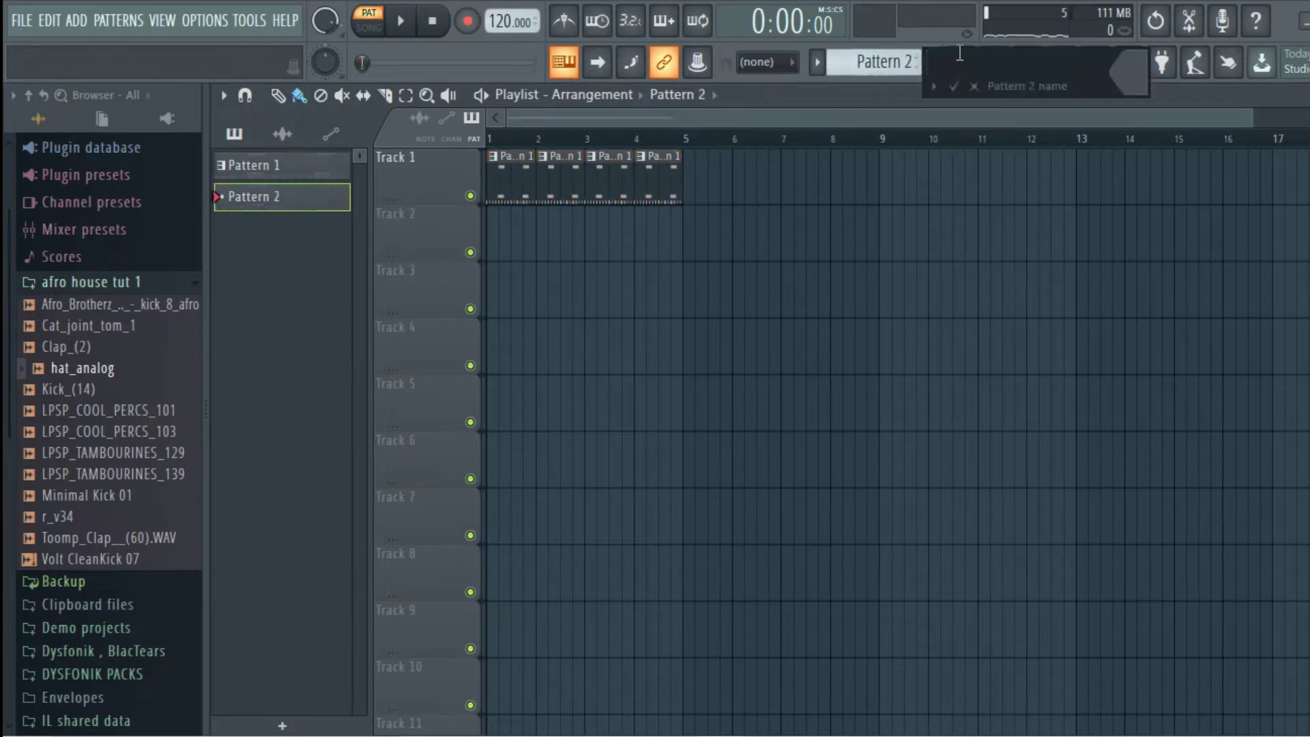
left_click(972, 86)
left_click(605, 234)
left_click_drag(605, 234, 675, 247)
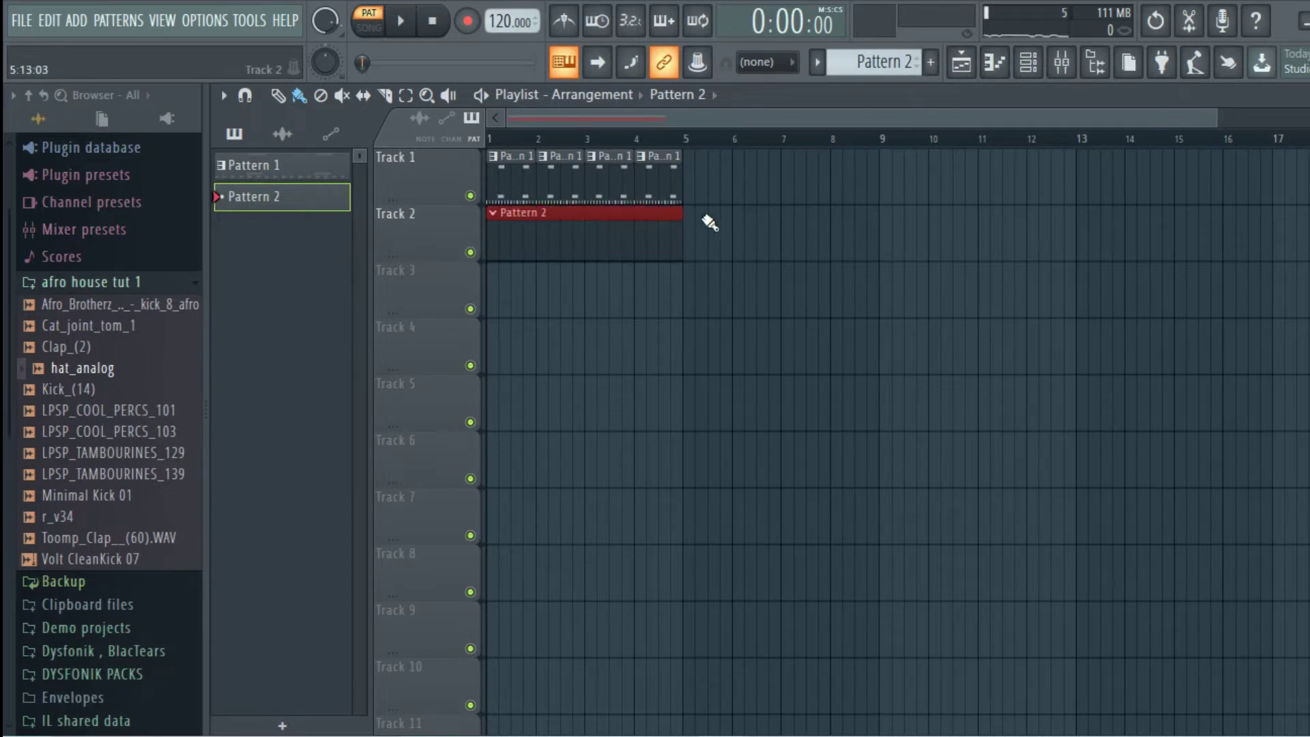
- Add a reFX Nexus channel for Pattern 2 and load the Epic Pads preset PD Analog meets Digital
scroll(710, 222, "up", 3)
left_click(1027, 62)
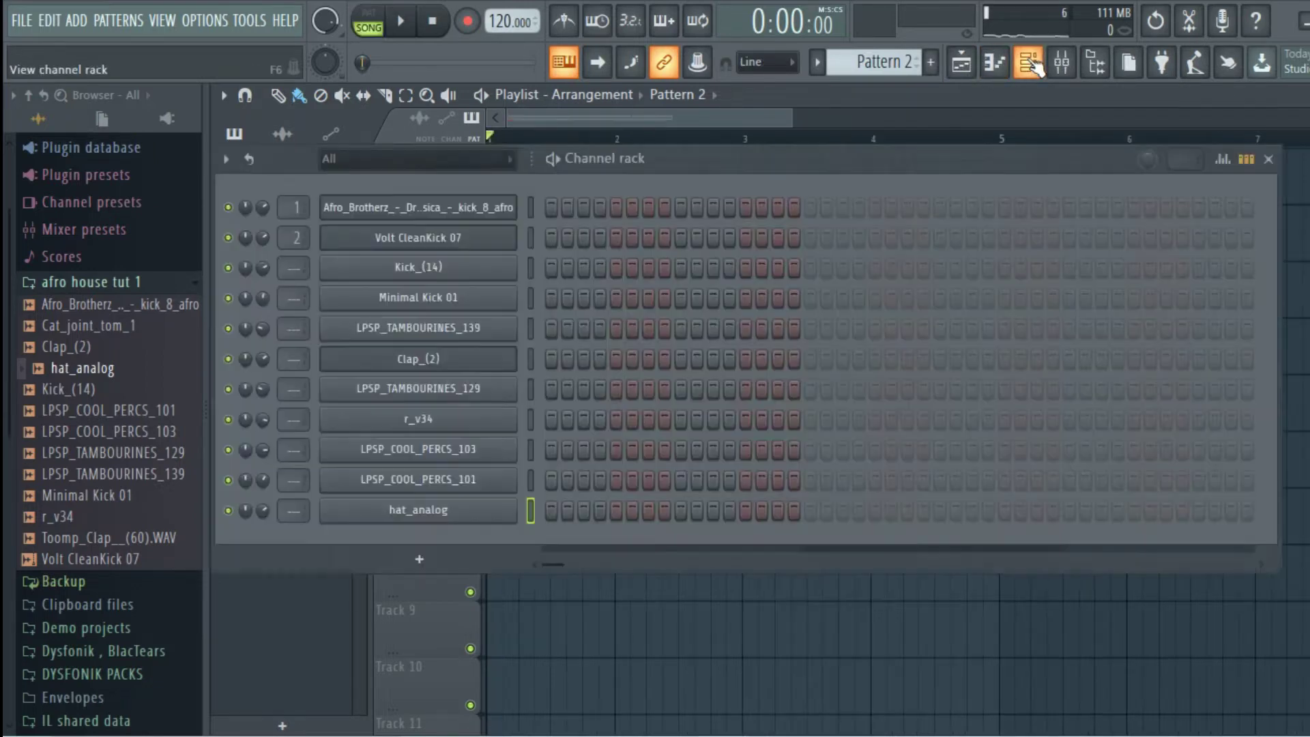
left_click(420, 561)
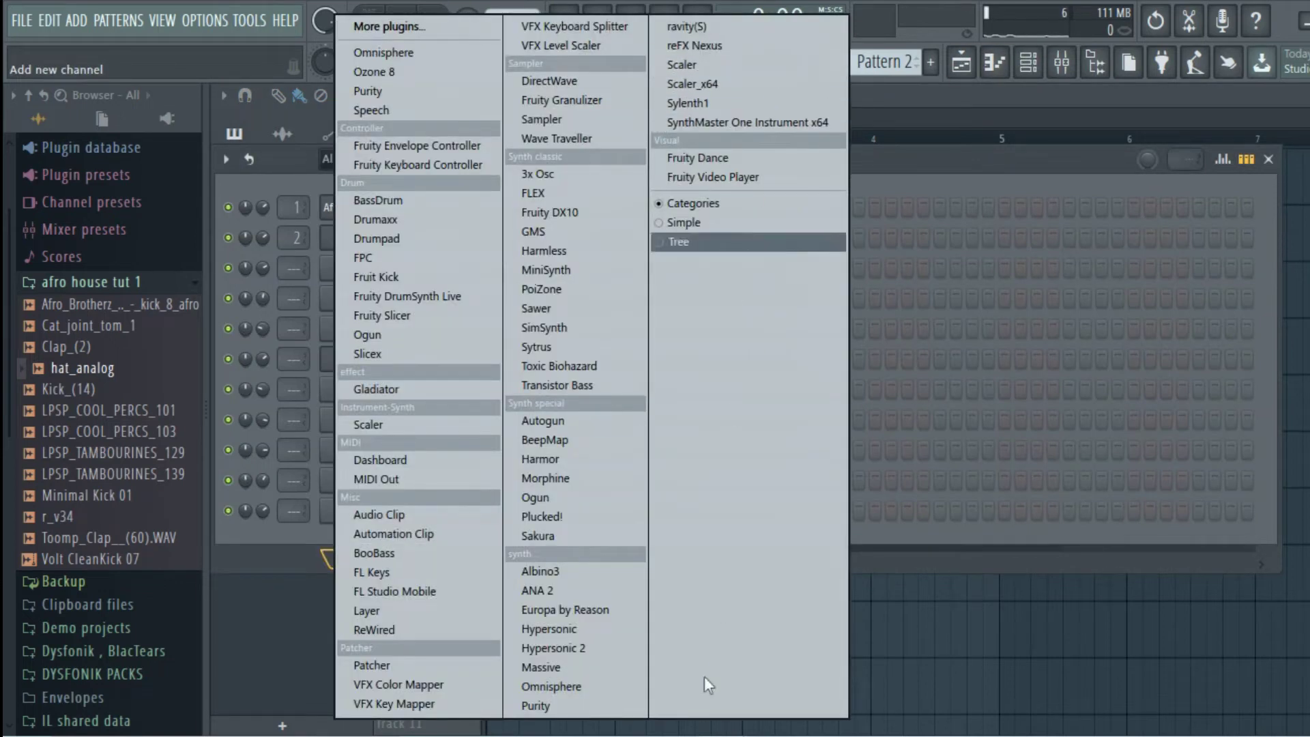
left_click(713, 45)
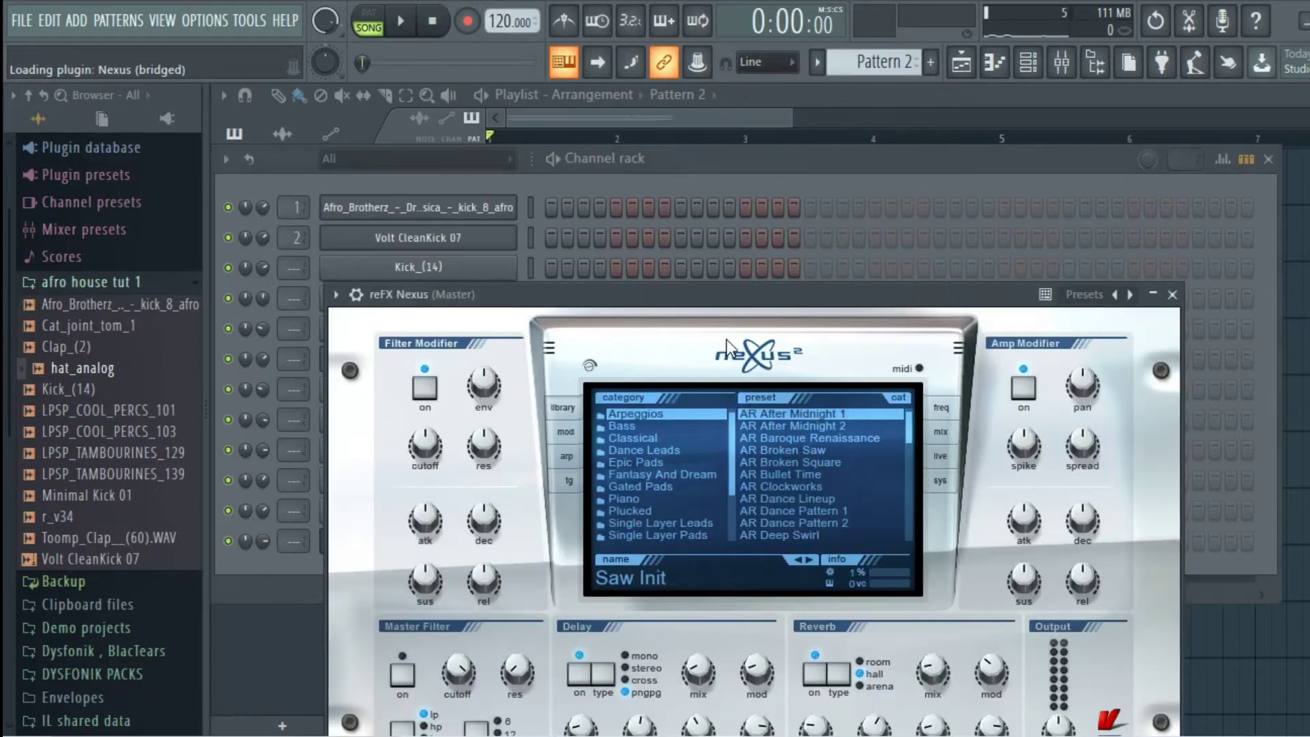
left_click(645, 463)
left_click(833, 450)
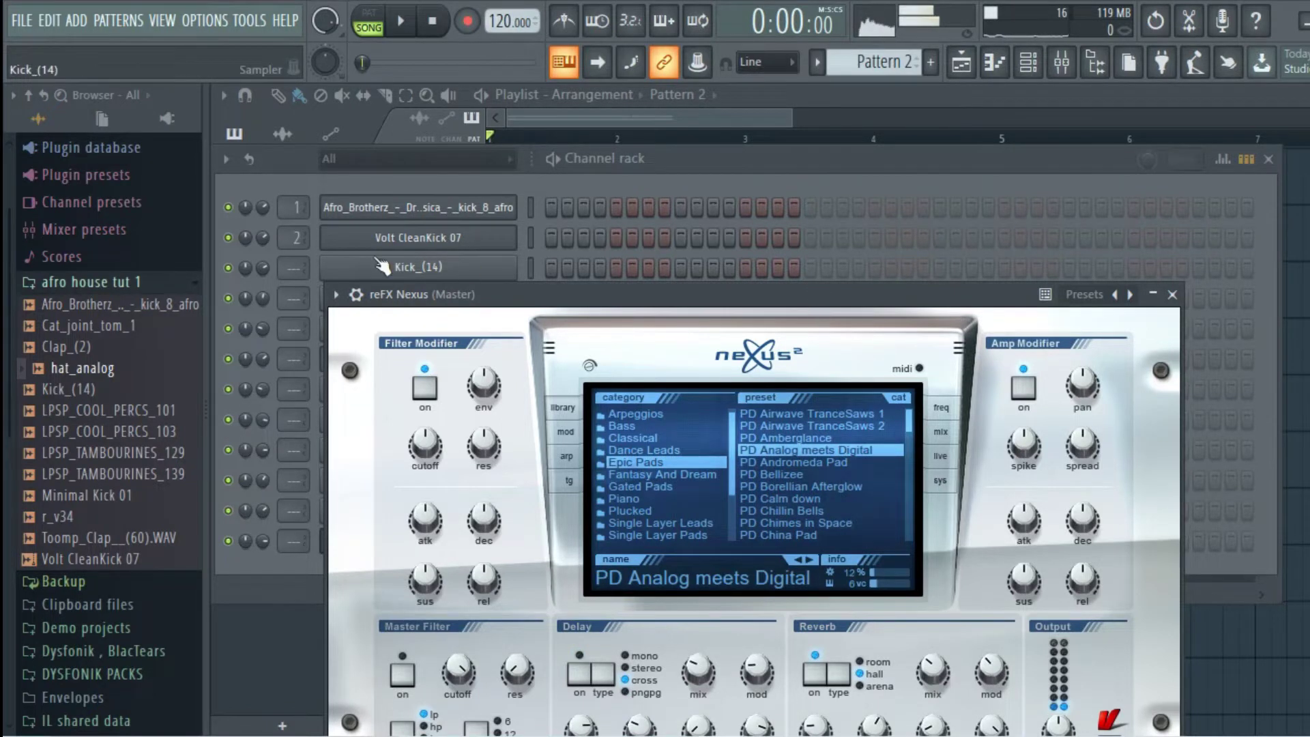
- Set the reFX Nexus channel volume to 59% and load the Epic Pads preset PD Creamy Bubbles
left_click(335, 294)
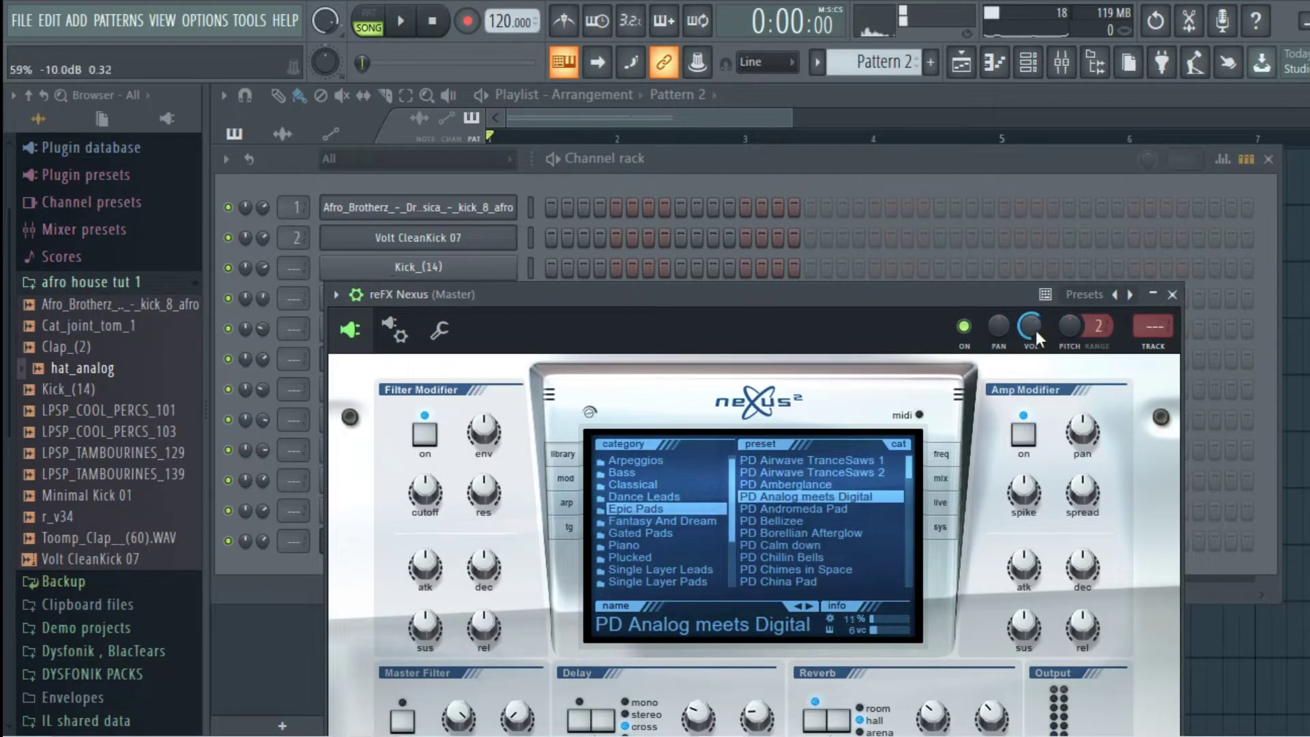
left_click_drag(935, 294, 929, 195)
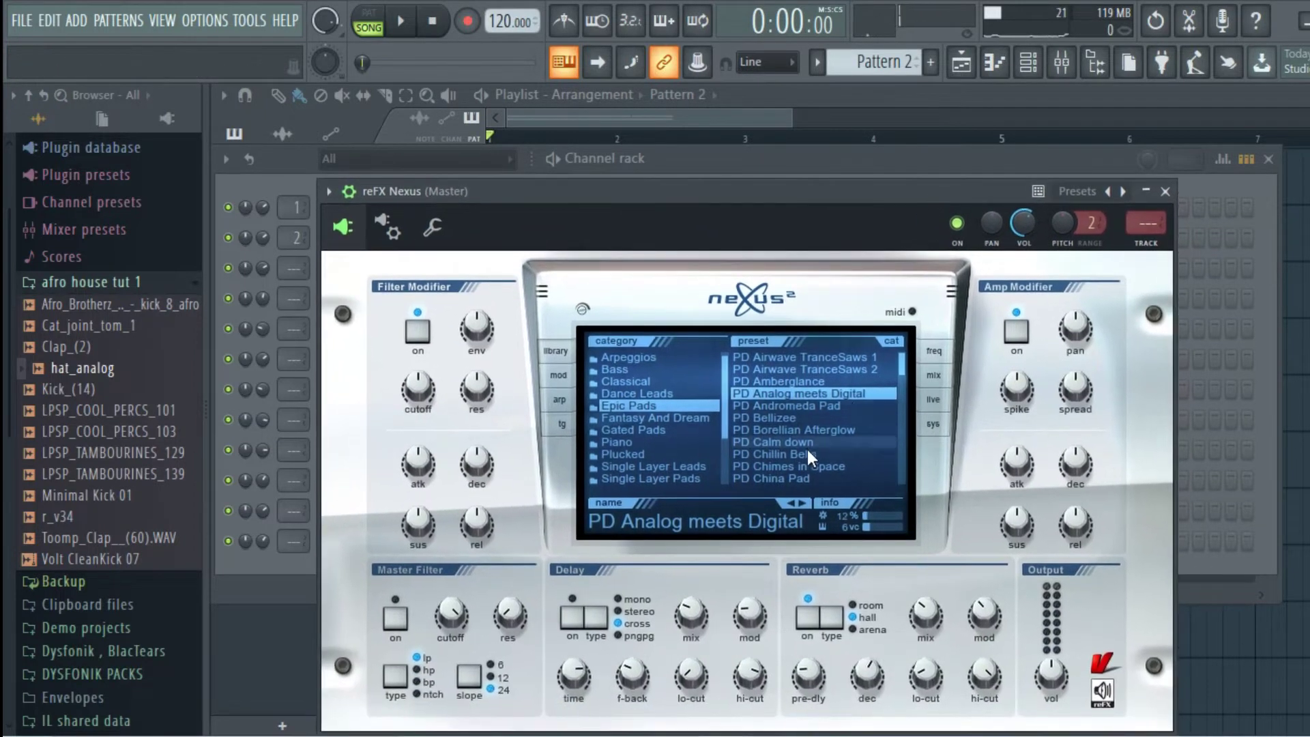
left_click_drag(898, 366, 899, 379)
left_click(820, 418)
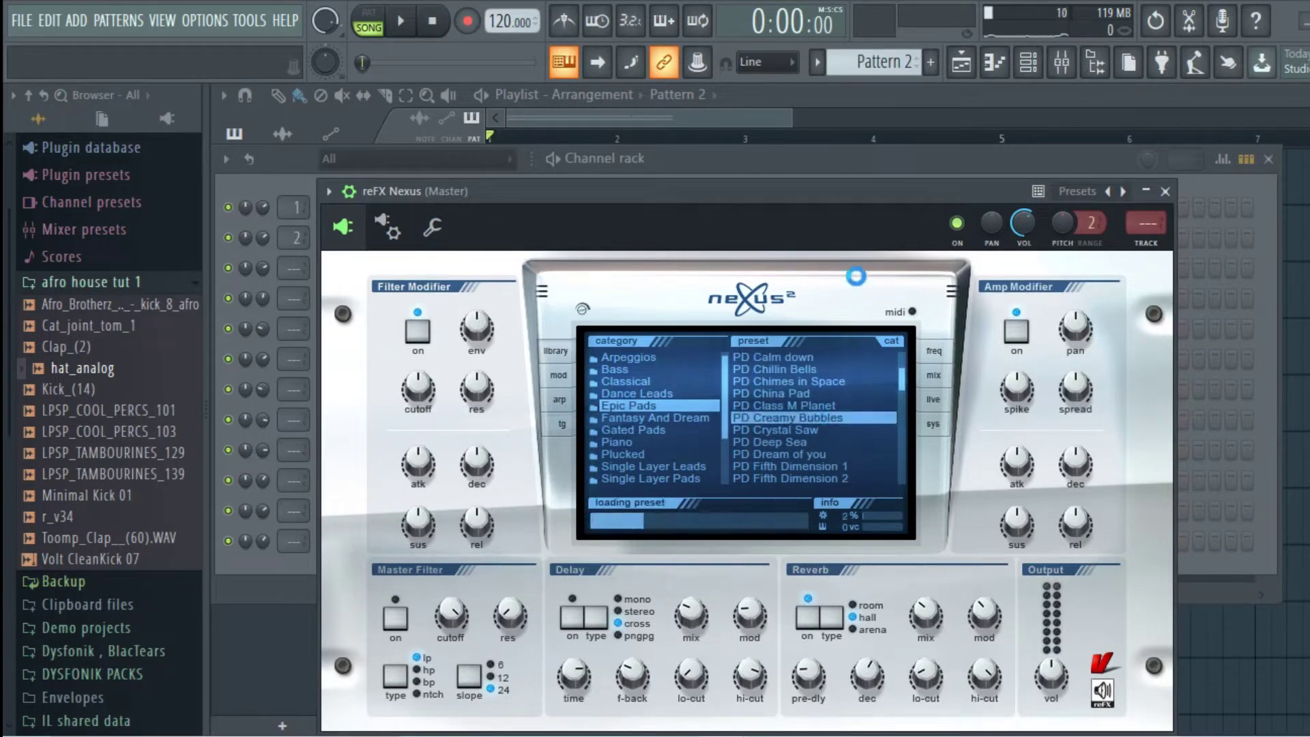
left_click(1165, 191)
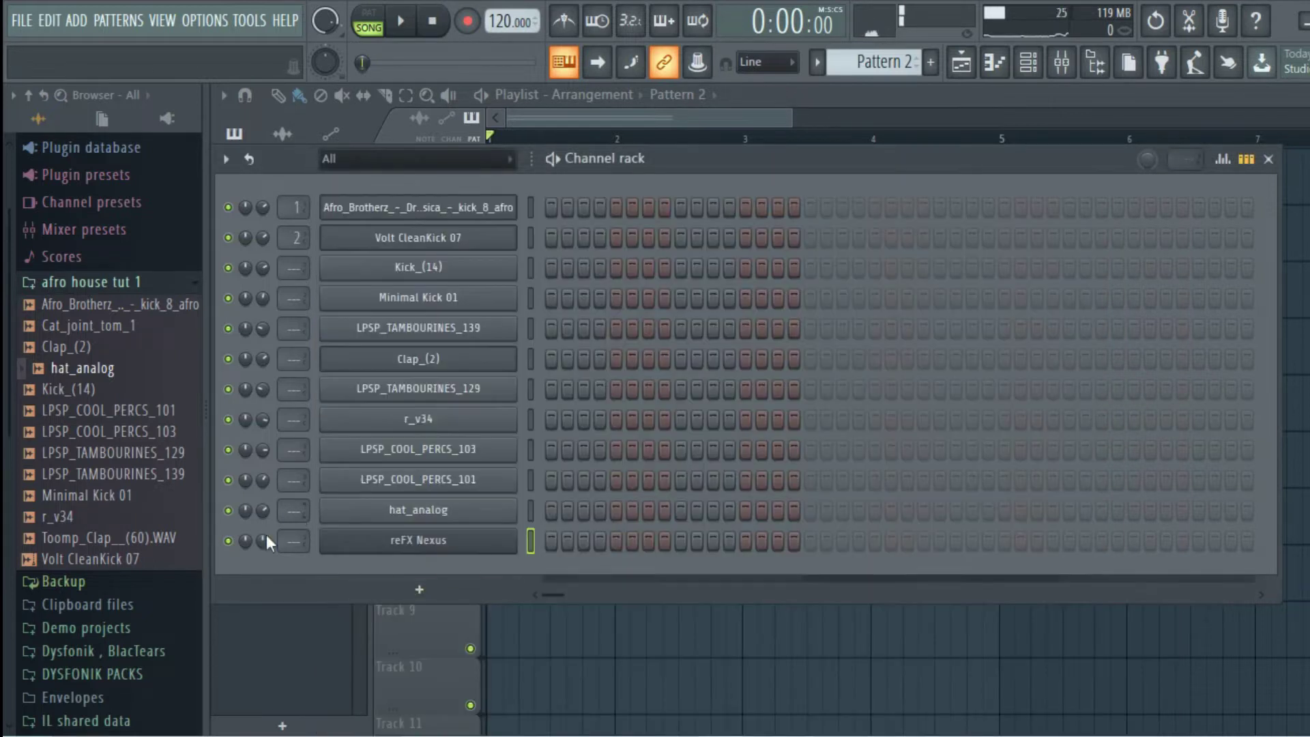
- Stamp a minor chord on G#5 at the start of bar 1 in the Nexus piano roll, about 14 steps long
right_click(478, 541)
left_click(552, 485)
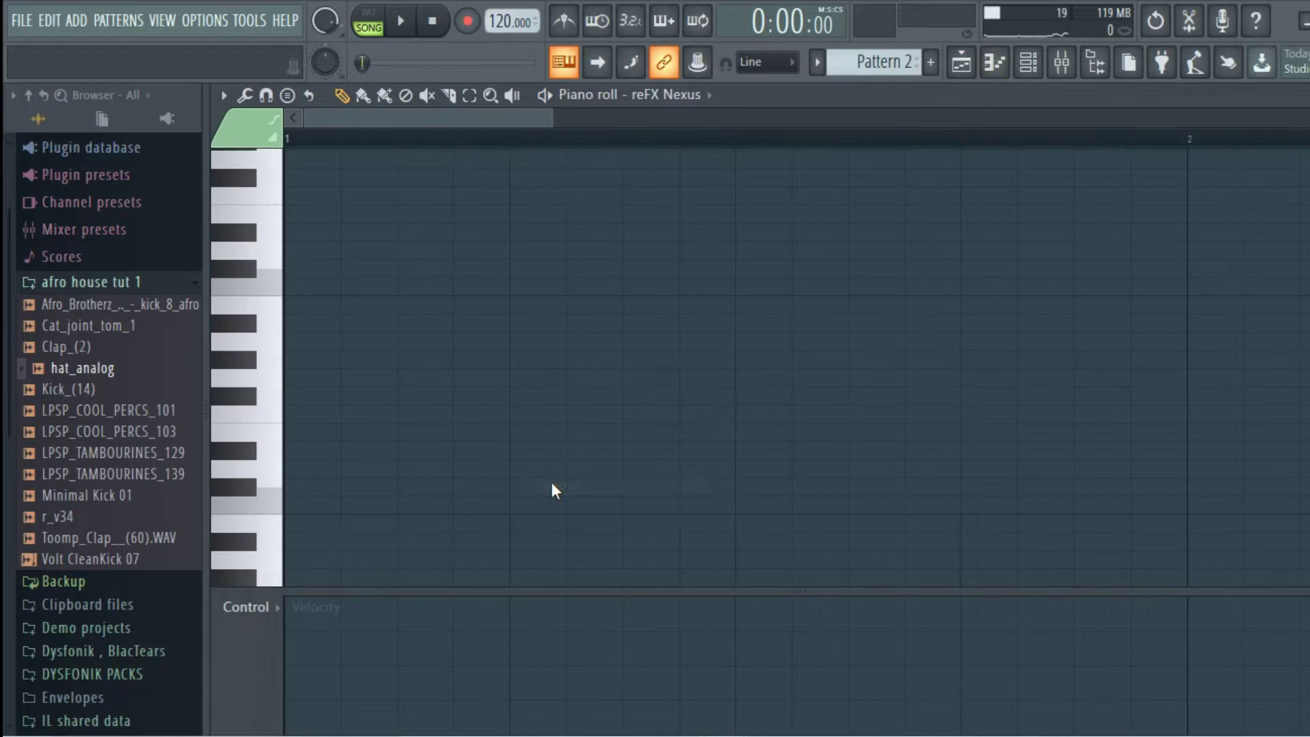
left_click(303, 99)
left_click(358, 252)
left_click(363, 361)
left_click(369, 372)
right_click(417, 380)
mouse_move(406, 361)
left_mouse_down()
mouse_move(327, 360)
mouse_move(1092, 408)
left_mouse_up()
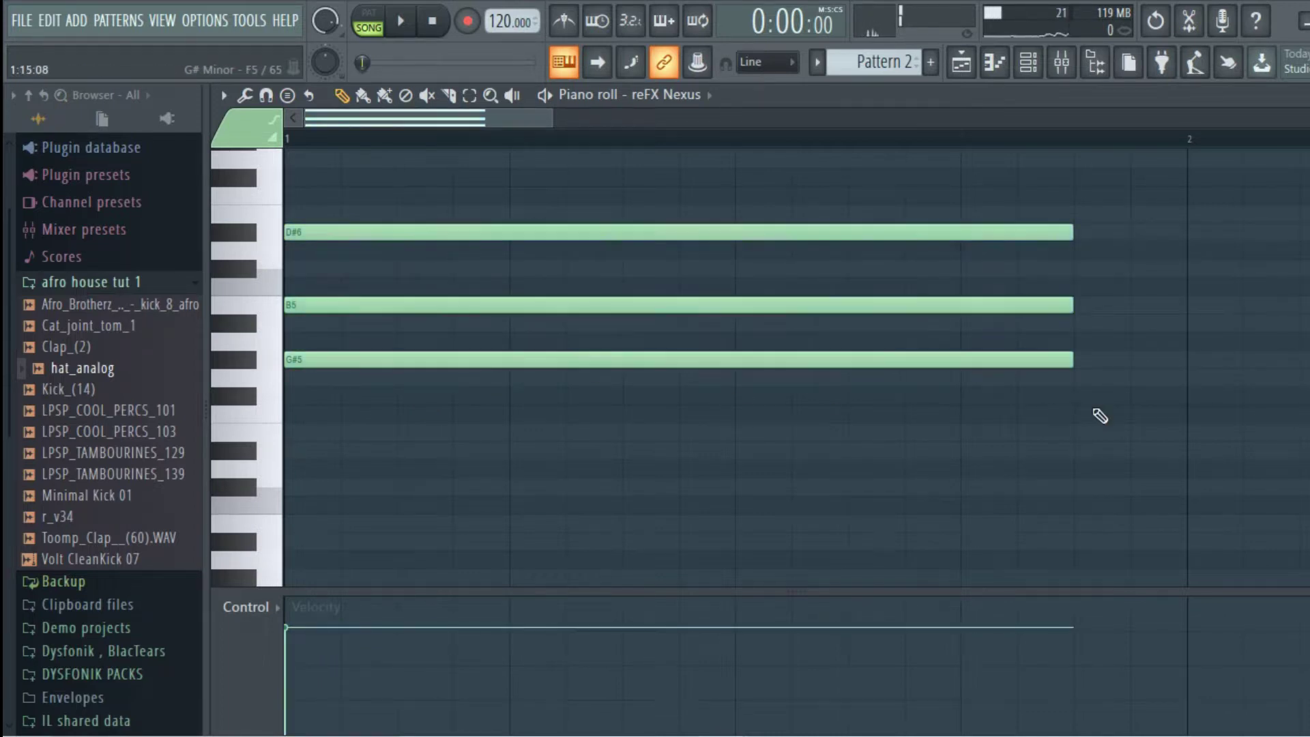
- Transpose the whole chord down to D minor with notes D5, F5 and A5, and audition it
scroll(661, 398, "up", 2)
left_click_drag(505, 415, 475, 531)
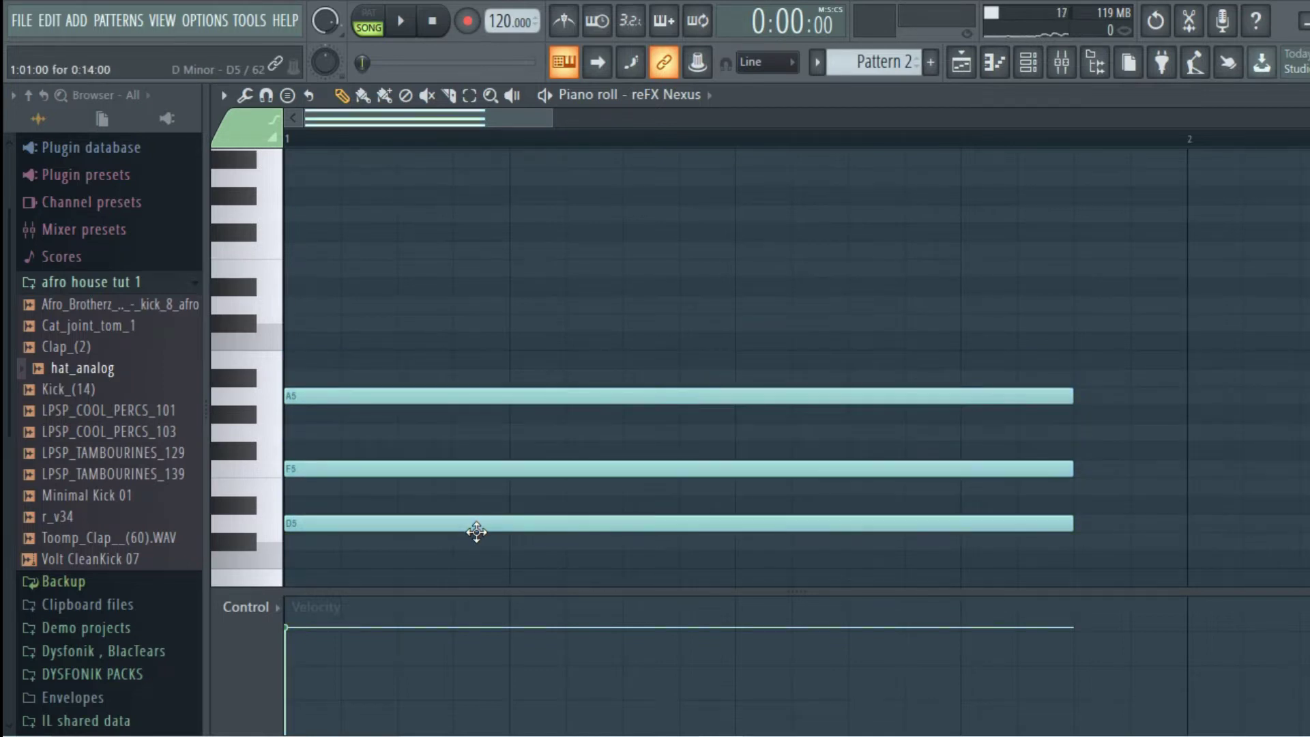
key("space")
scroll(491, 539, "down", 4)
key("space")
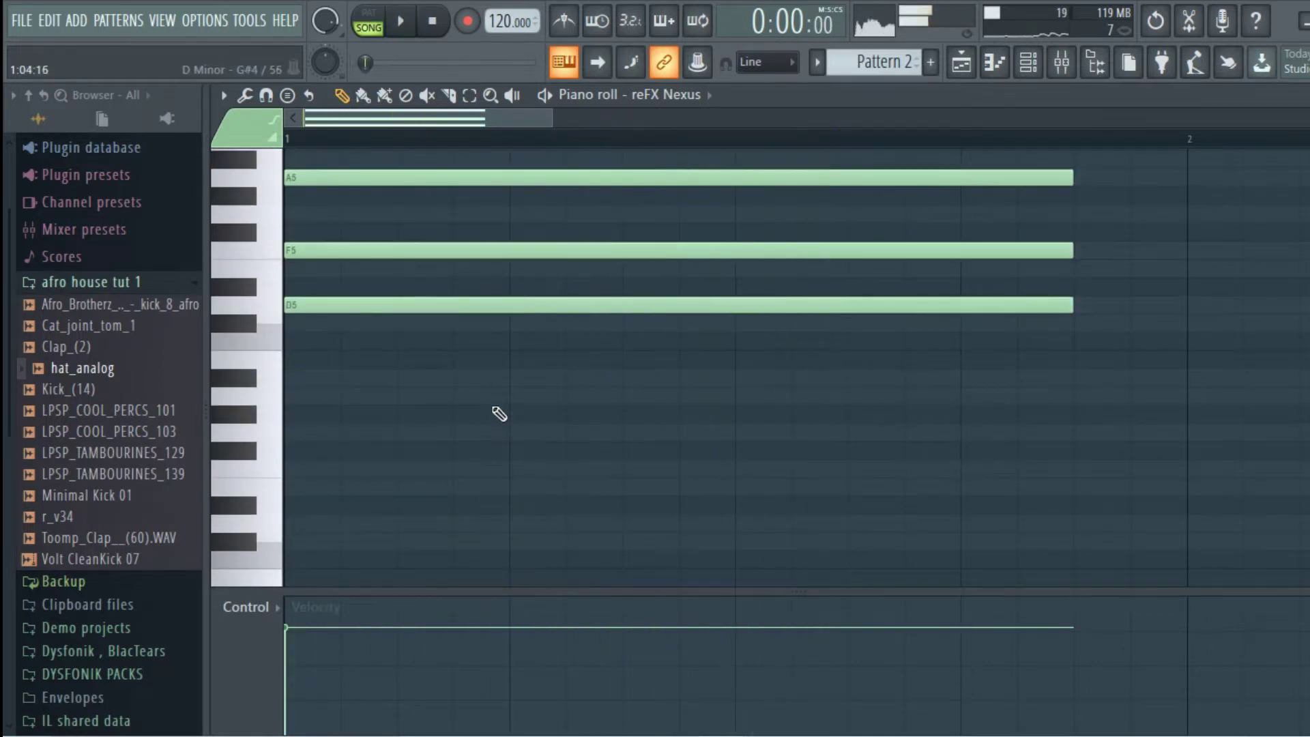
- Extend all three notes of the Nexus chord to the end of bar 4
left_click(1028, 62)
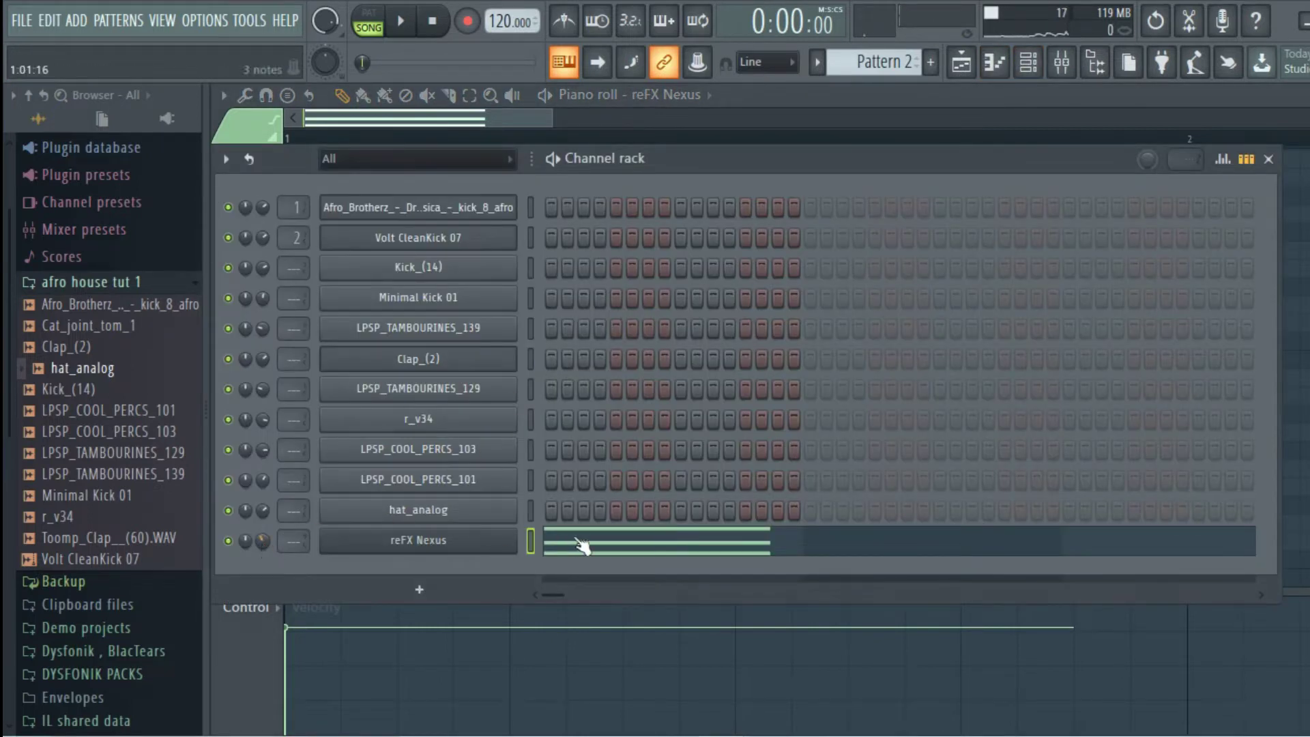
left_click(613, 543)
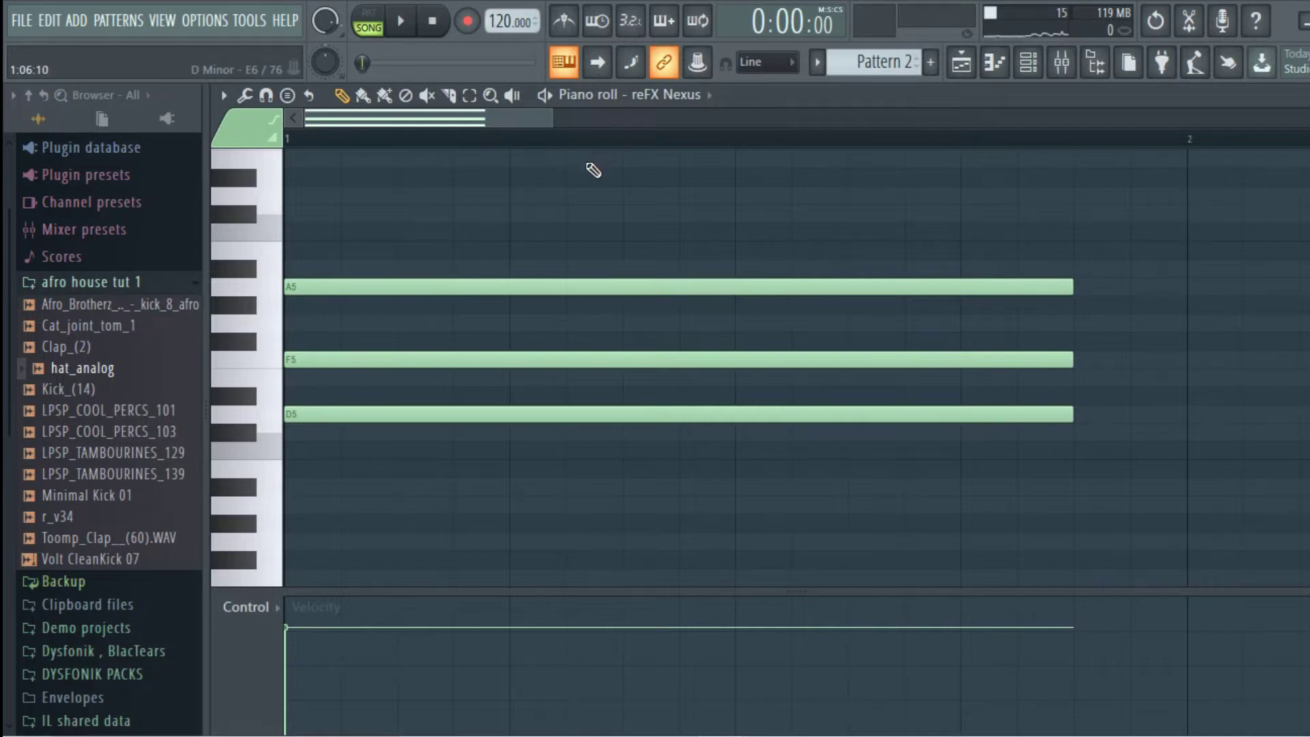
scroll(585, 155, "down", 3)
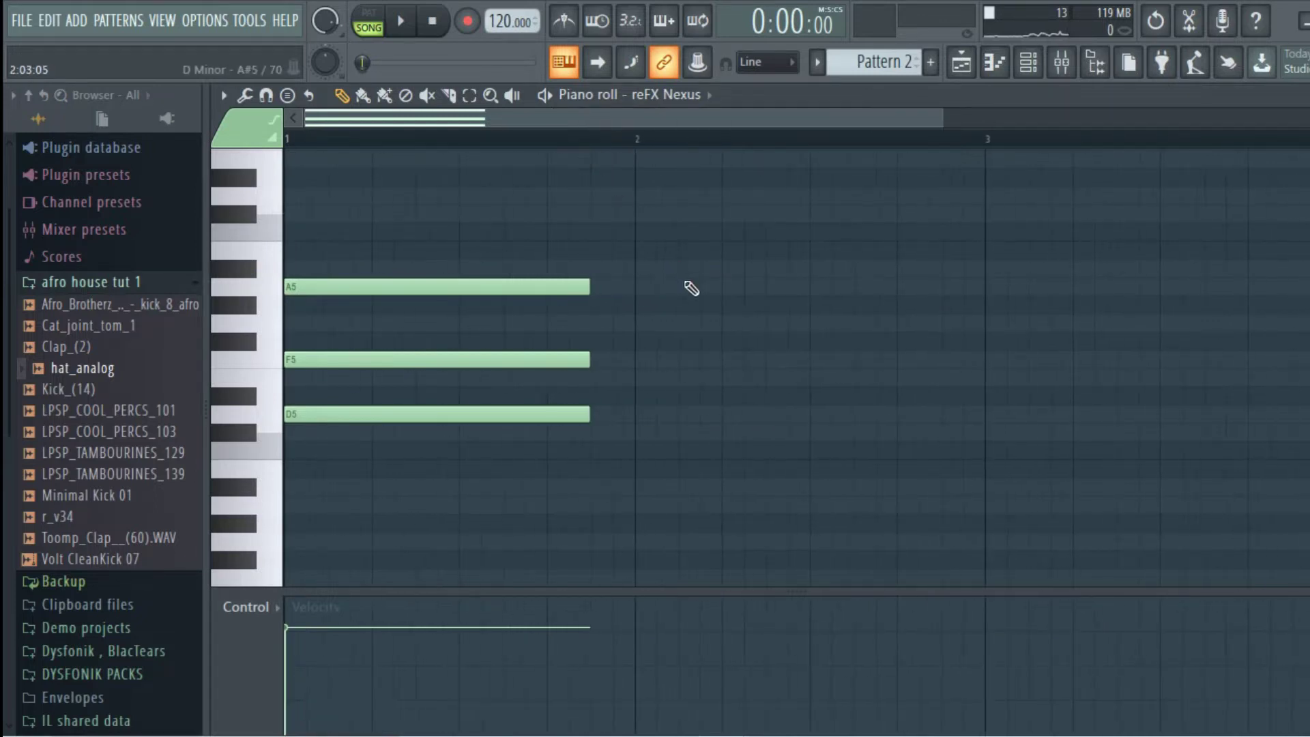
left_click_drag(588, 286, 1306, 290)
key("ctrl+z")
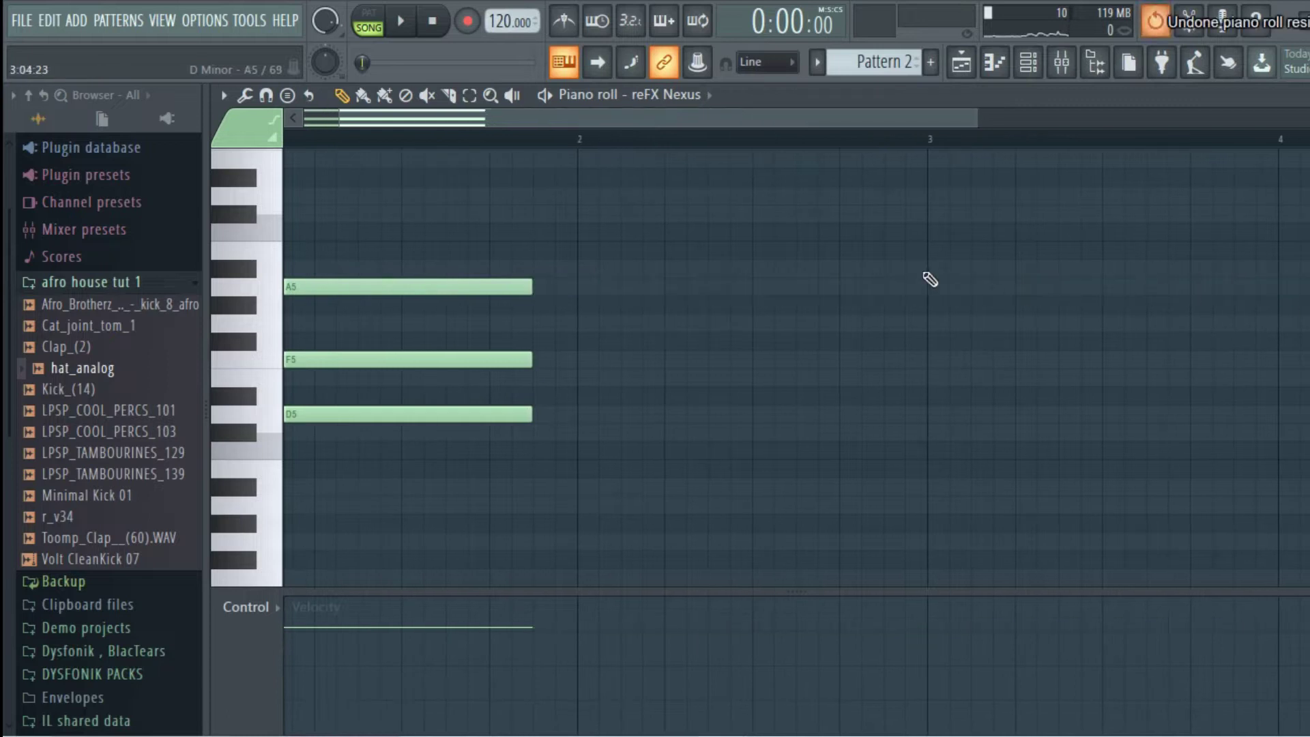
scroll(743, 144, "down", 1)
key("ctrl+a")
mouse_move(581, 286)
left_mouse_down()
mouse_move(1297, 287)
mouse_move(1220, 288)
mouse_move(1243, 287)
left_mouse_up()
scroll(818, 140, "down", 2)
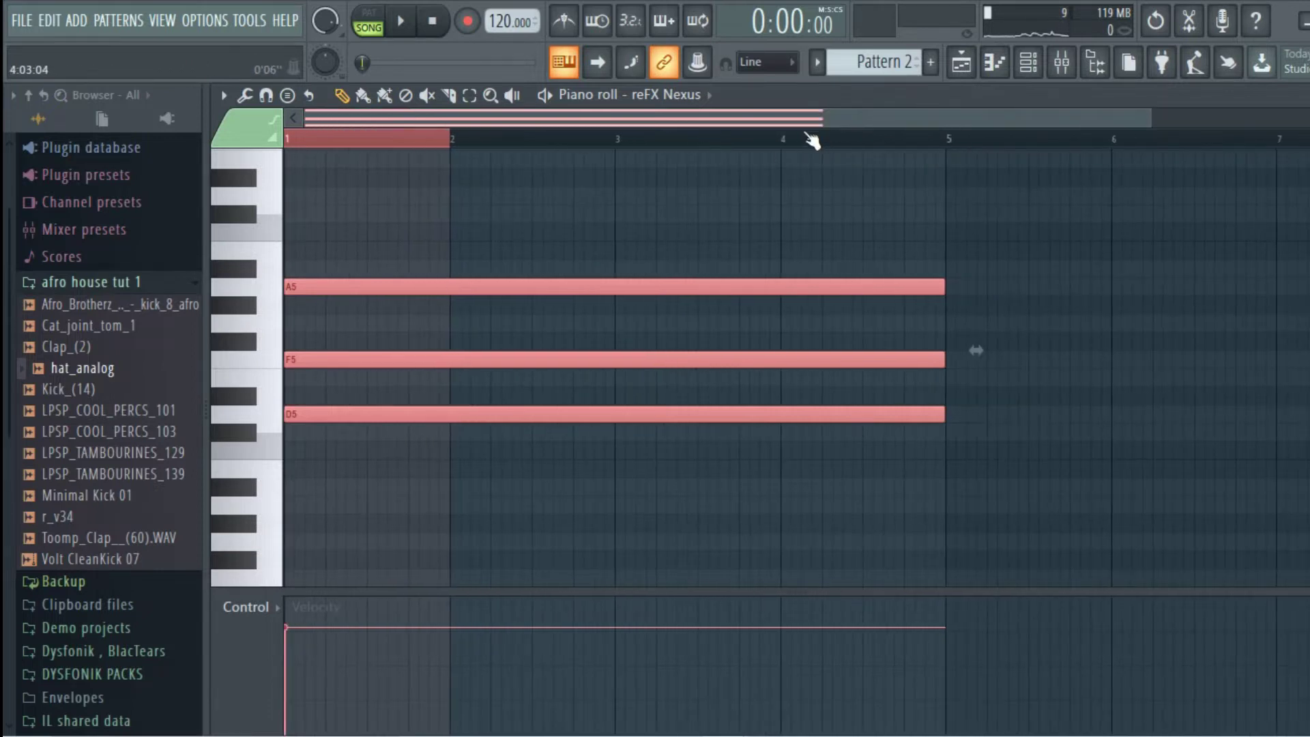
- Play the song, duplicate the chord's root note up to D6, and lower the copy's velocity
key("space")
left_click(478, 223)
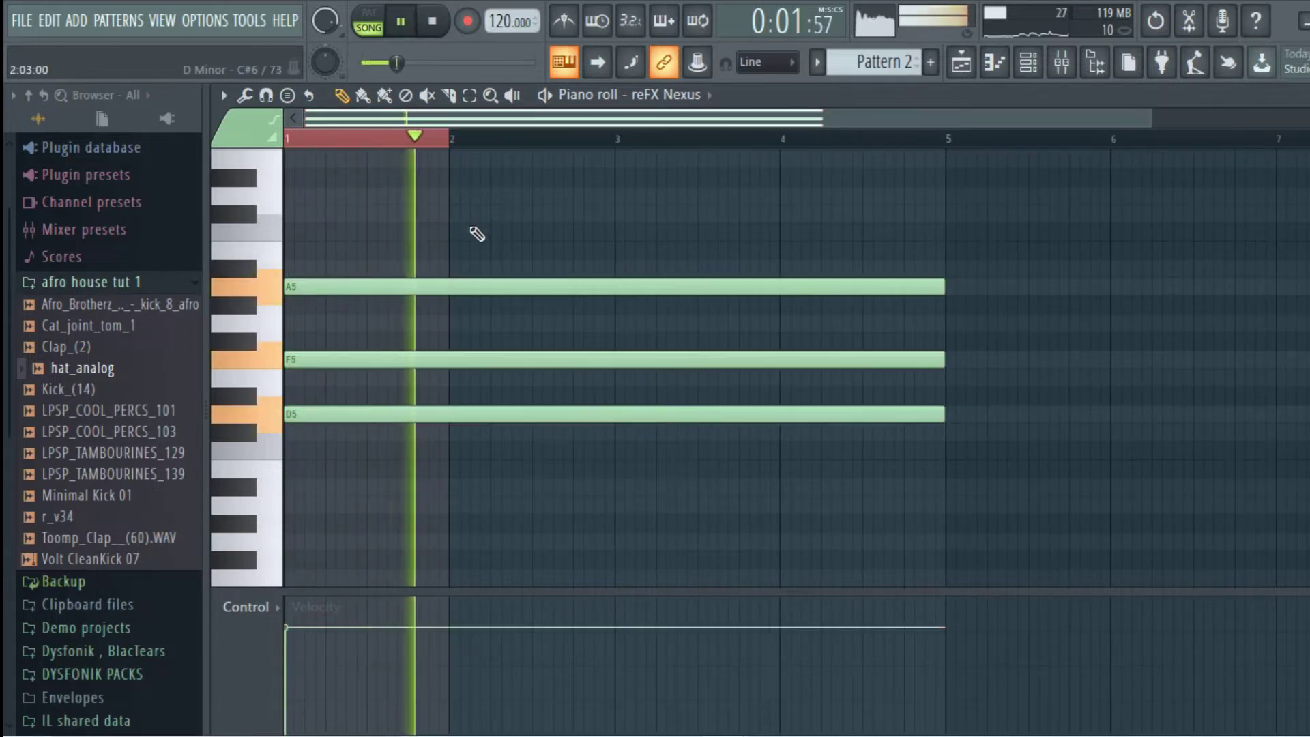
scroll(369, 248, "up", 3)
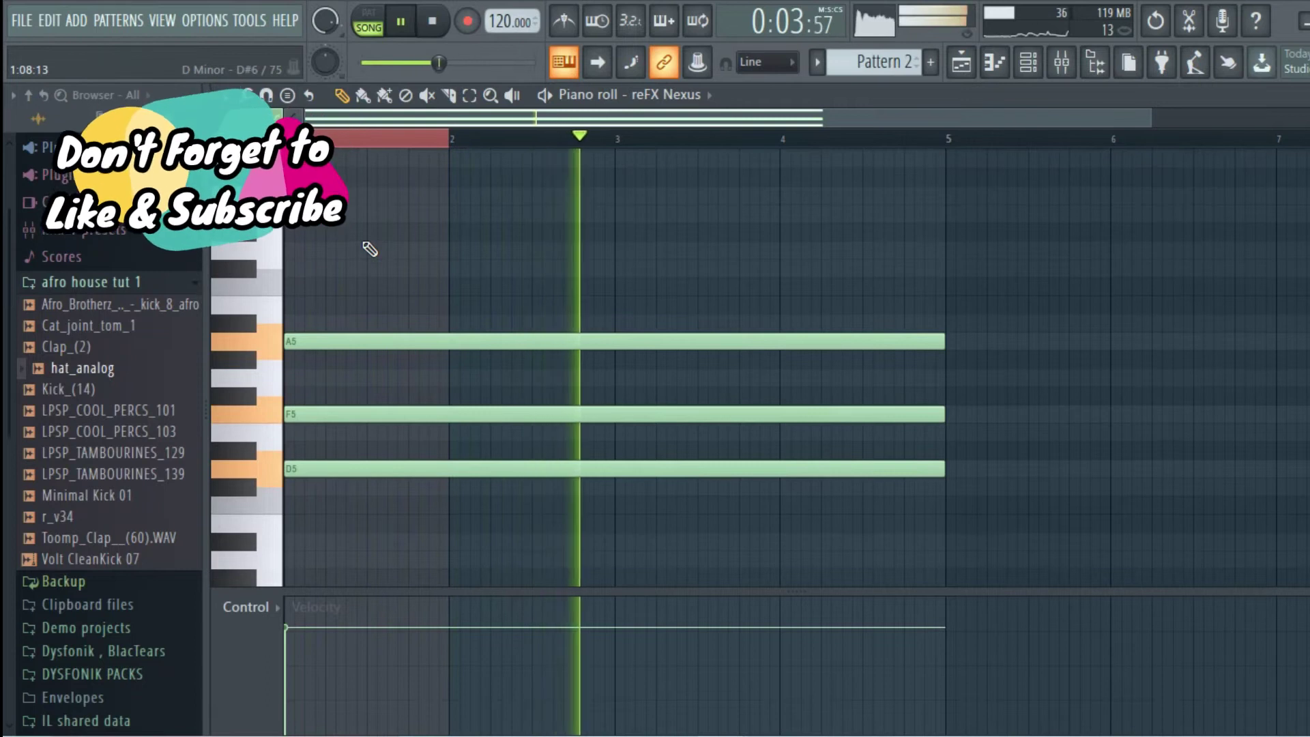
scroll(361, 248, "up", 3)
key("space")
left_click_drag(333, 526, 307, 315)
left_click_drag(386, 345, 356, 279)
left_click_drag(297, 677, 299, 682)
scroll(453, 498, "down", 4)
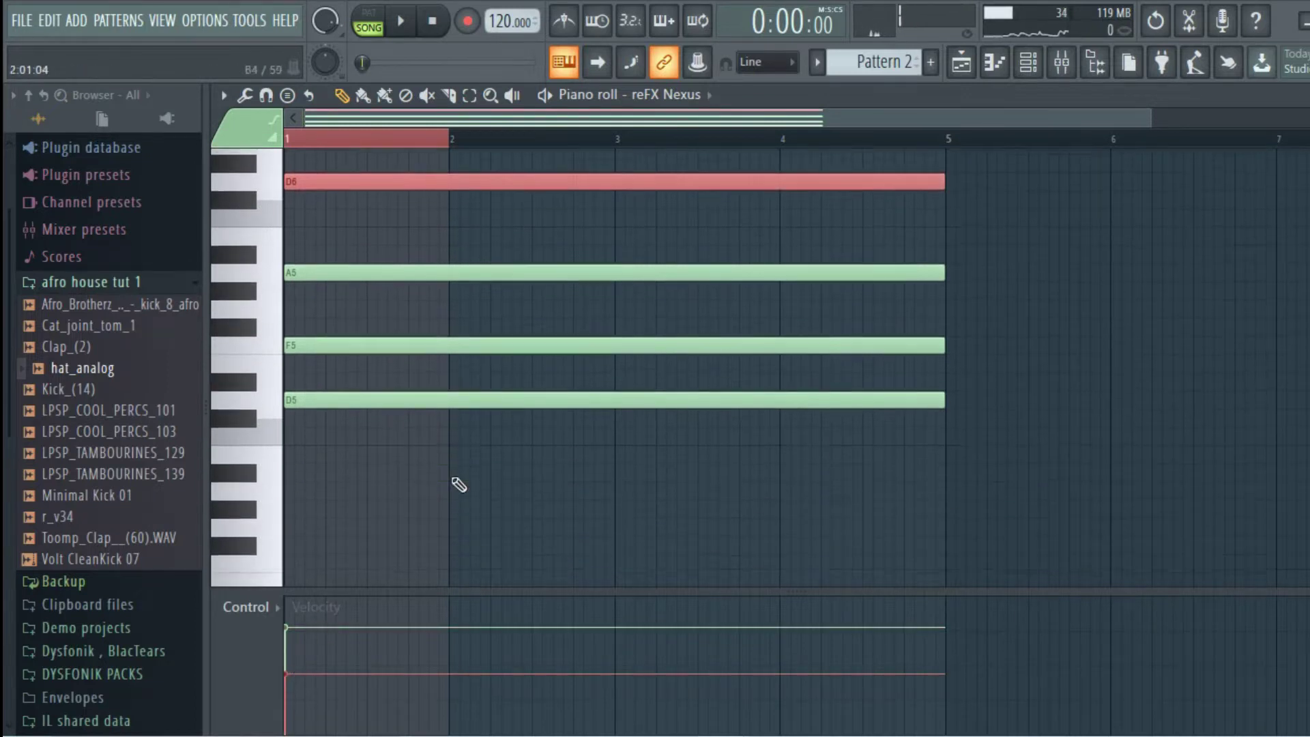
- Duplicate the root note down to D4 as a four-bar bass note and play the result
left_click_drag(368, 312, 340, 524)
key("space")
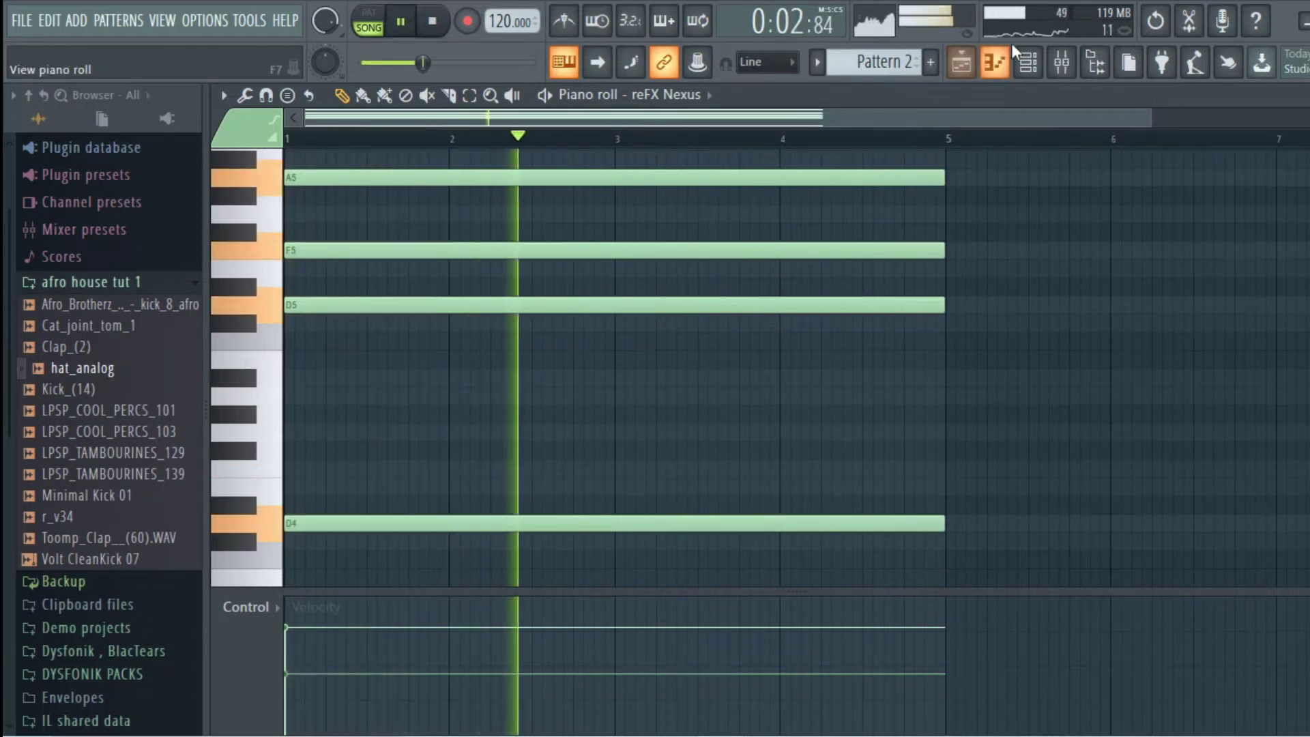
key("space")
- Route the reFX Nexus channel to mixer track 3
left_click(1028, 62)
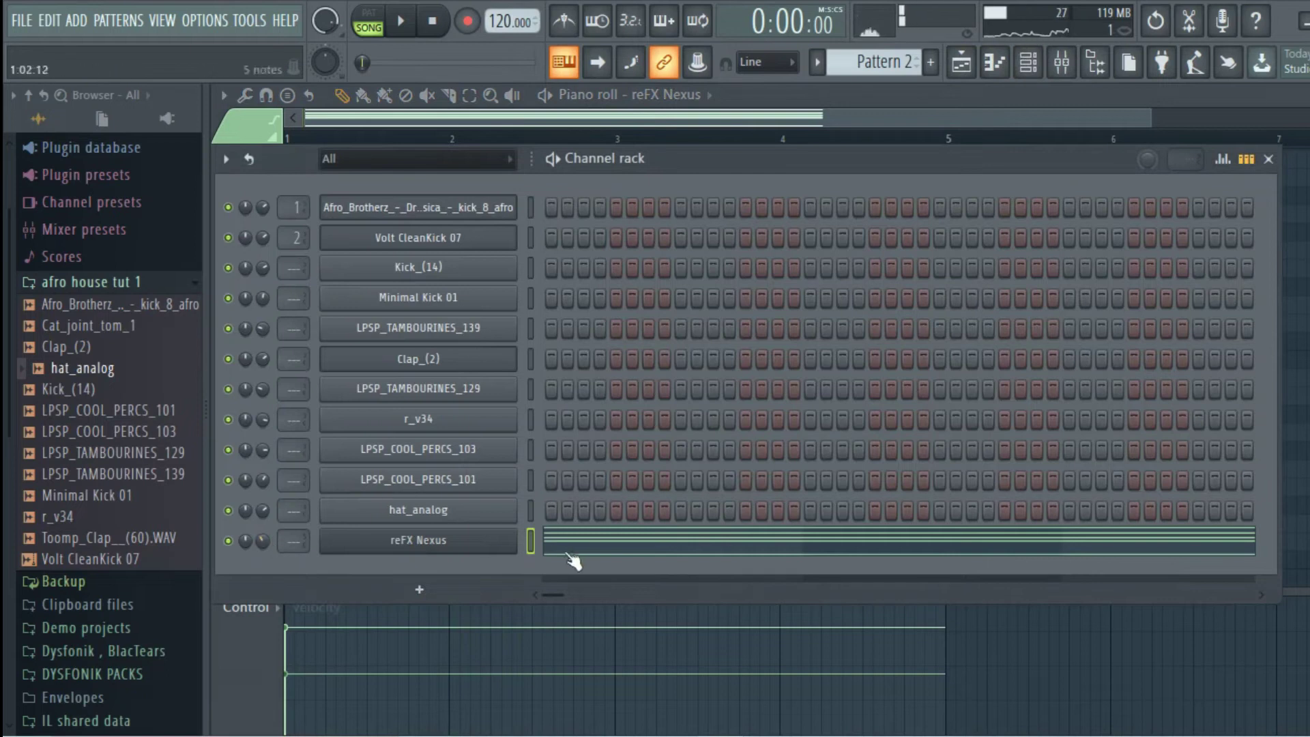
left_click(396, 545)
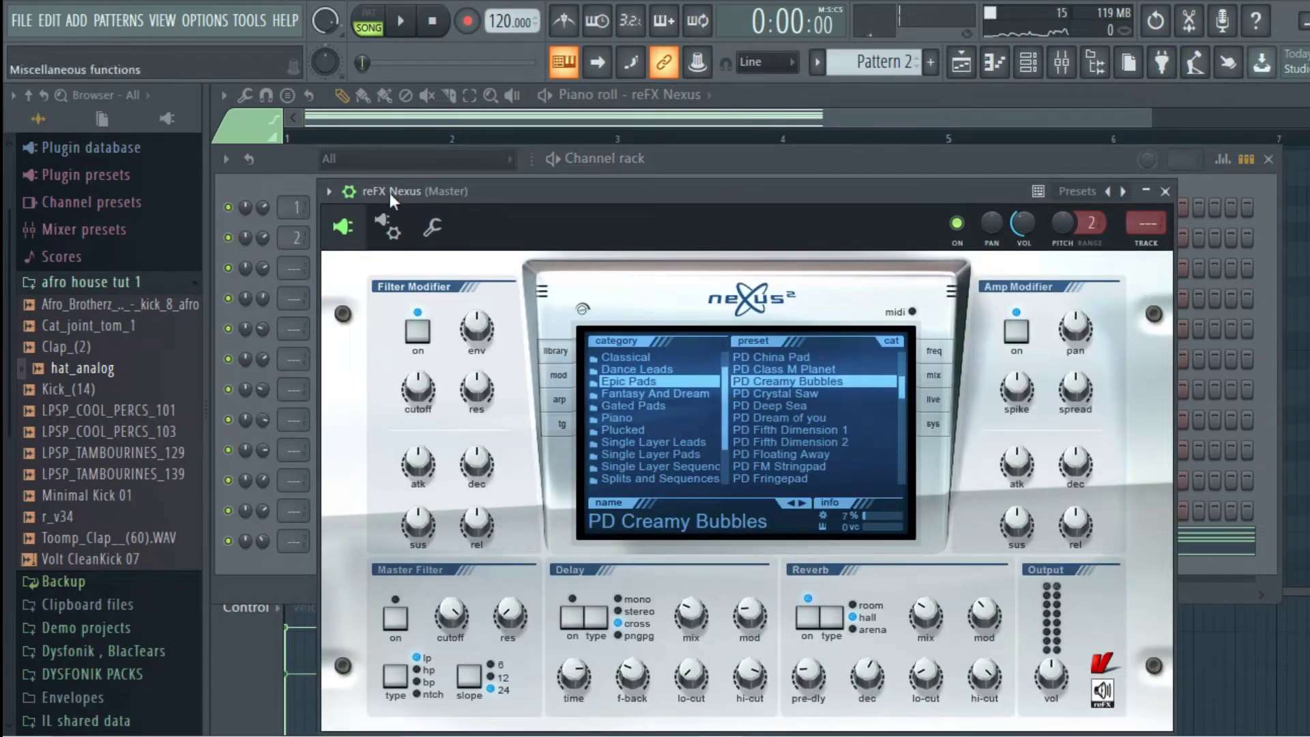
left_click(1149, 244)
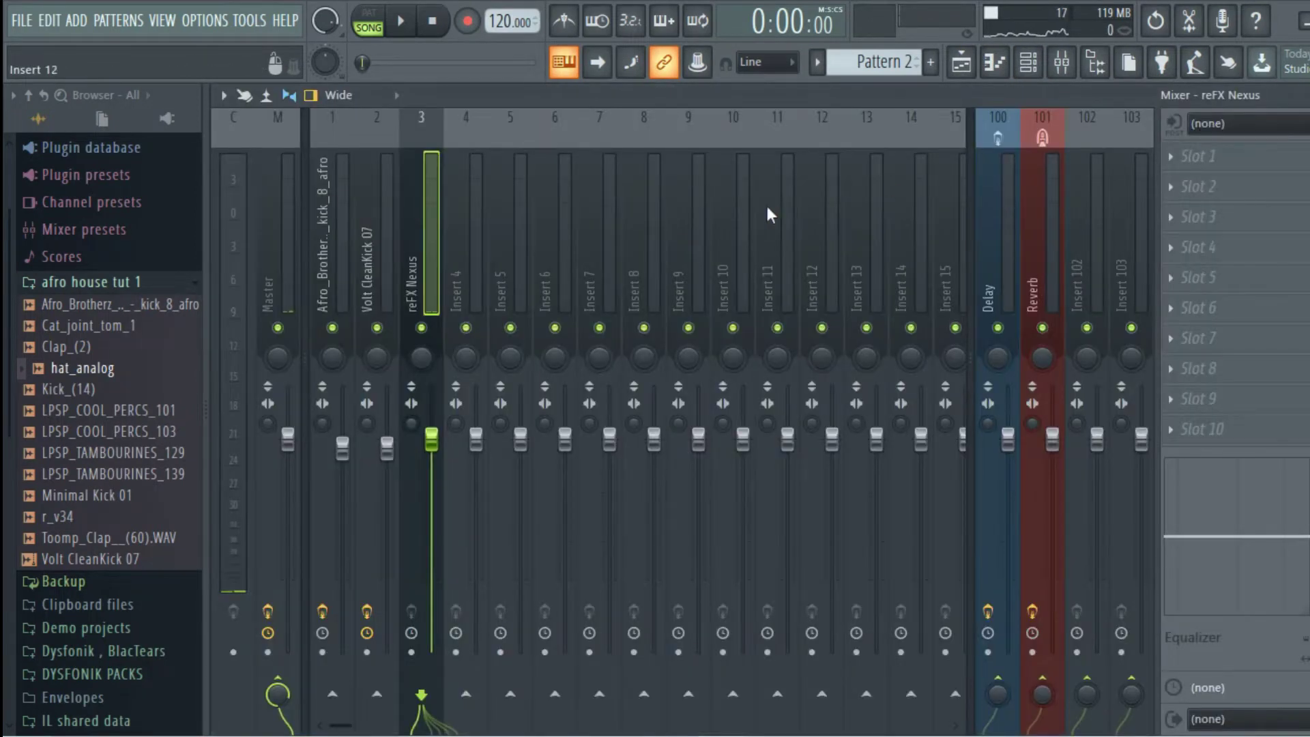
- Load Fruity Parametric EQ in the first effect slot of the reFX Nexus mixer track and pull down two of its bands
left_click(1268, 158)
left_click(886, 109)
left_click_drag(315, 352, 291, 434)
left_click_drag(625, 338, 571, 431)
left_click(854, 190)
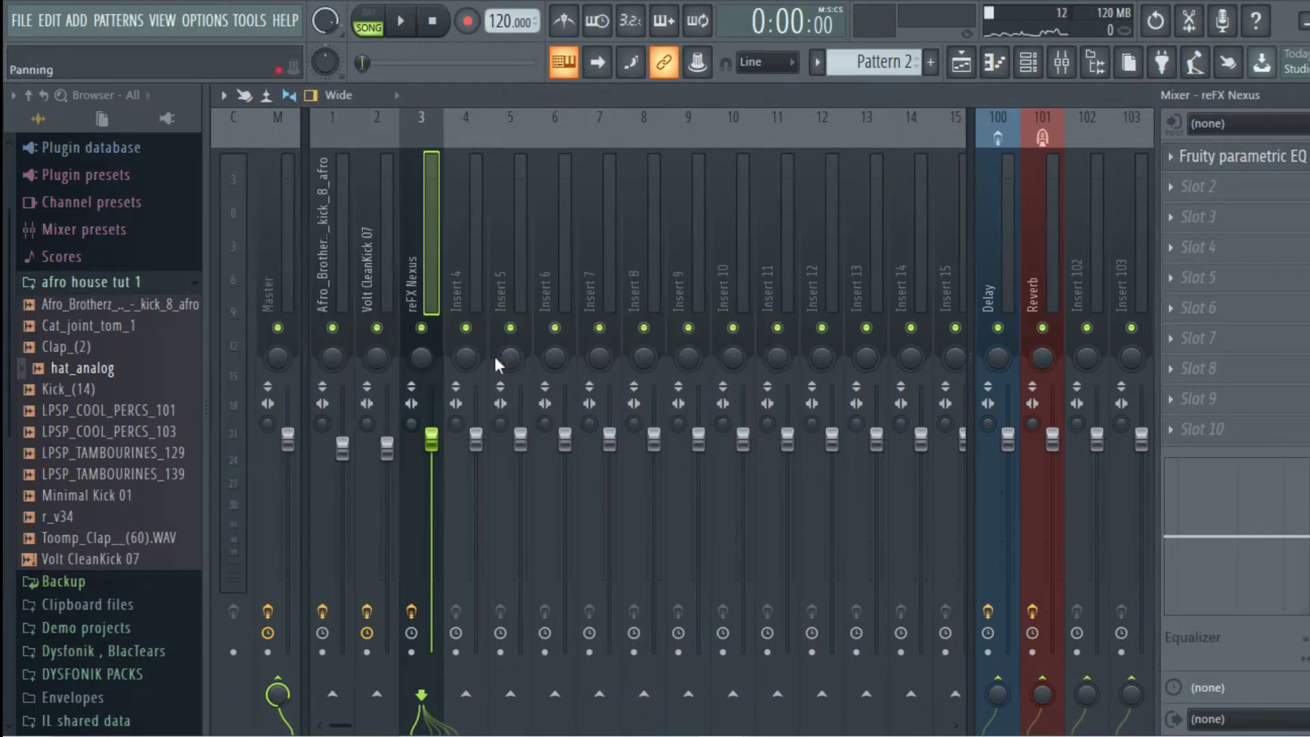
- During playback, lower the reFX Nexus mixer fader slightly and set the Nexus Filter Modifier cutoff to -22
key("space")
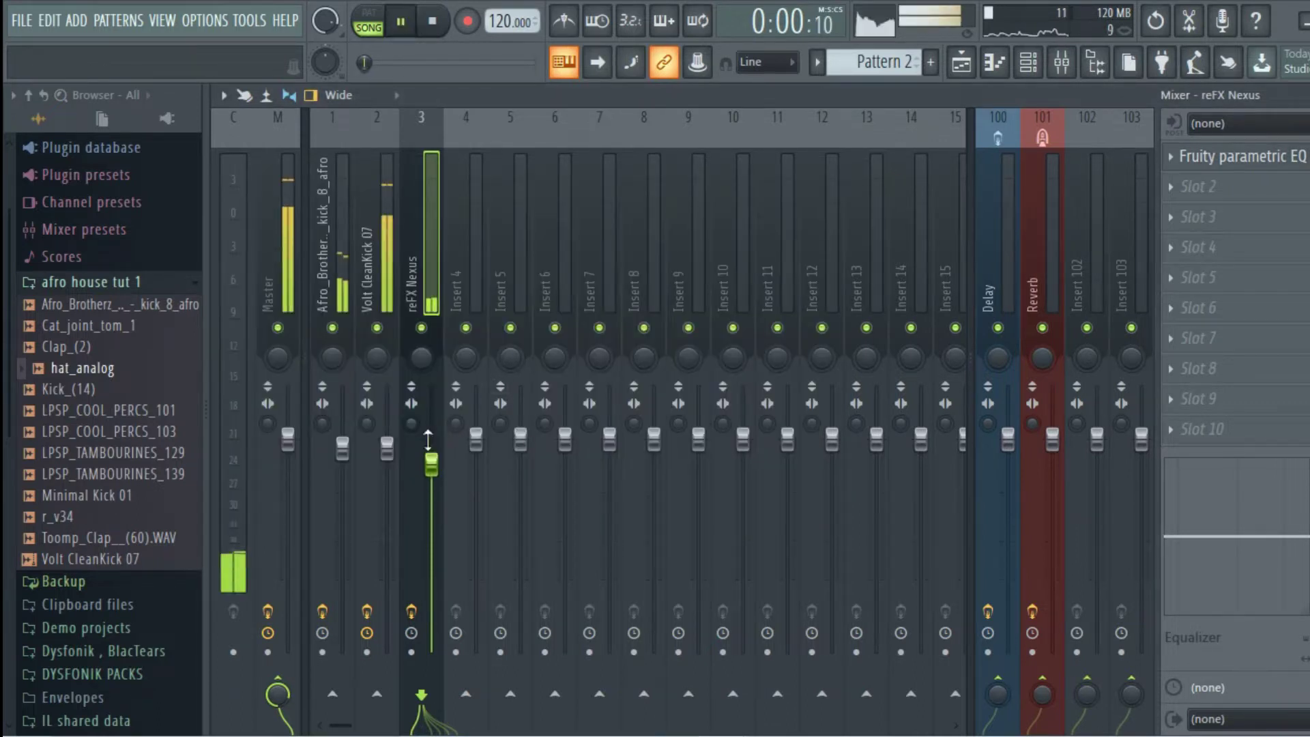
left_click(1028, 62)
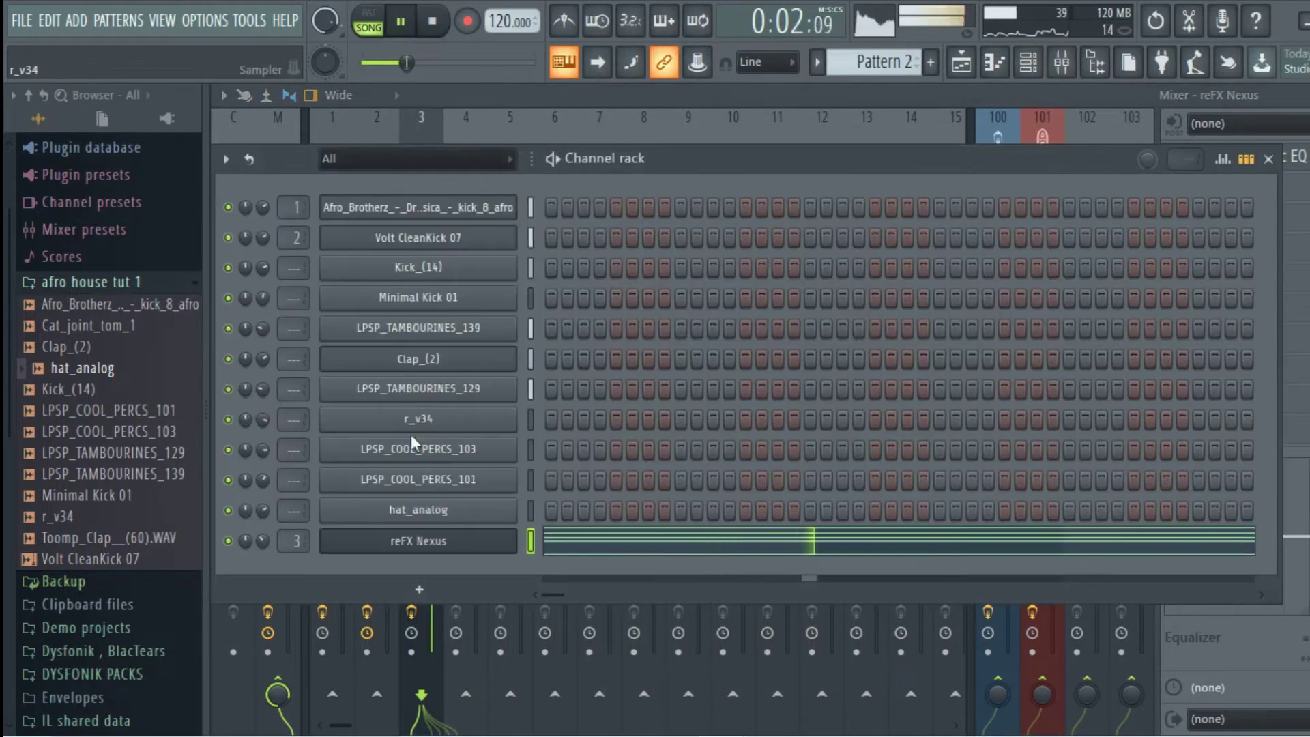
left_click(434, 536)
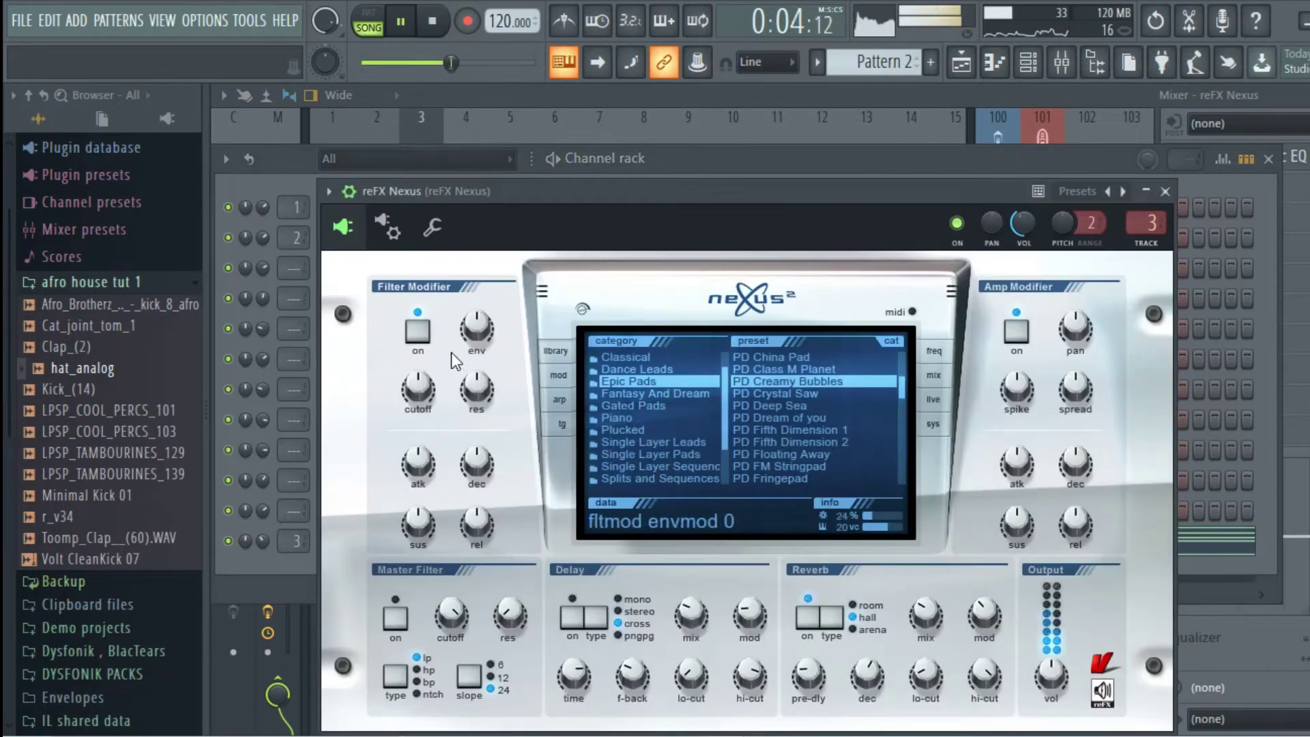
mouse_move(418, 390)
left_mouse_down()
mouse_move(408, 415)
mouse_move(412, 397)
left_mouse_up()
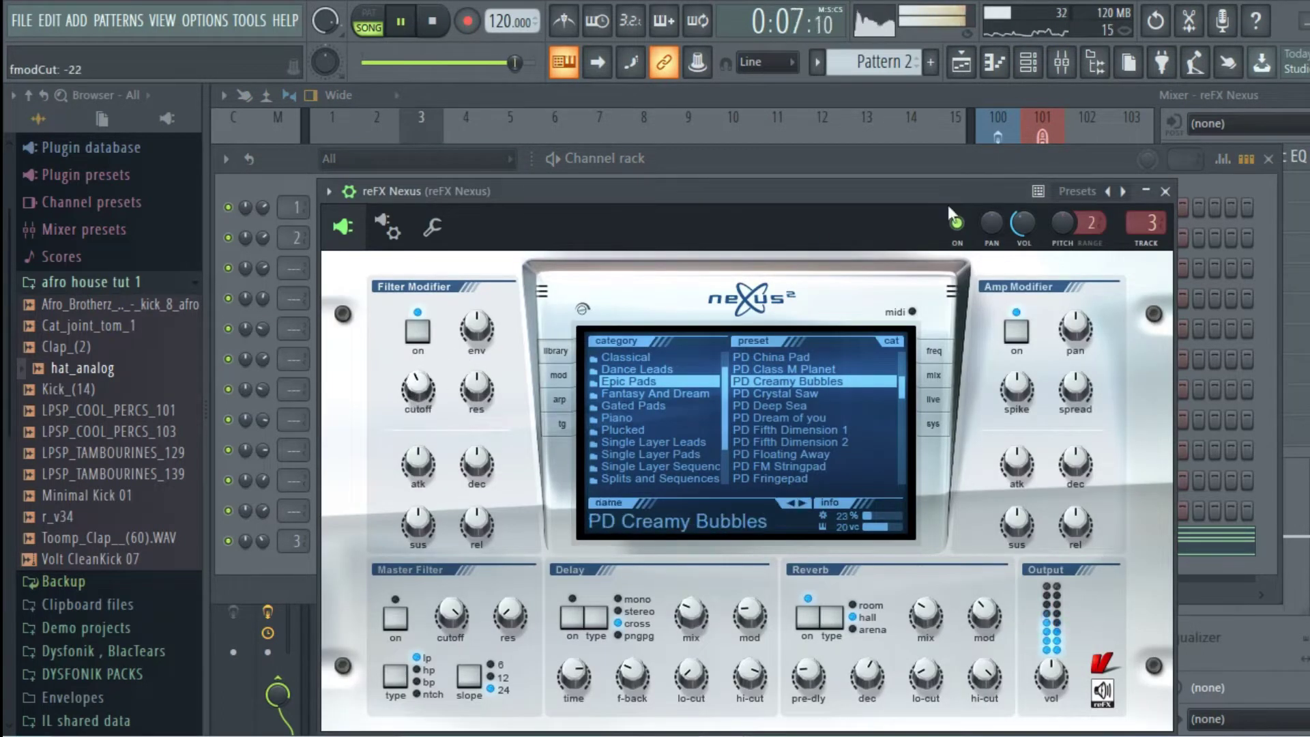
left_click(1164, 192)
left_click(478, 543)
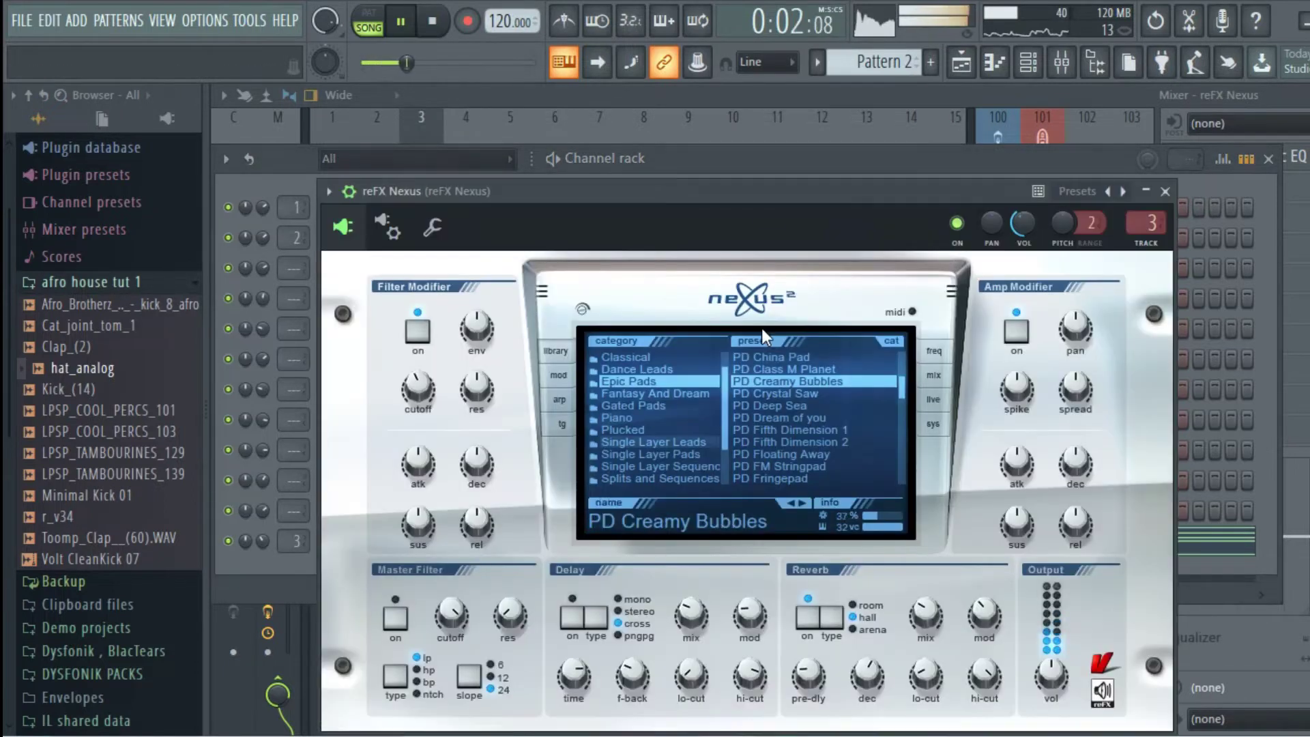
left_click(1028, 62)
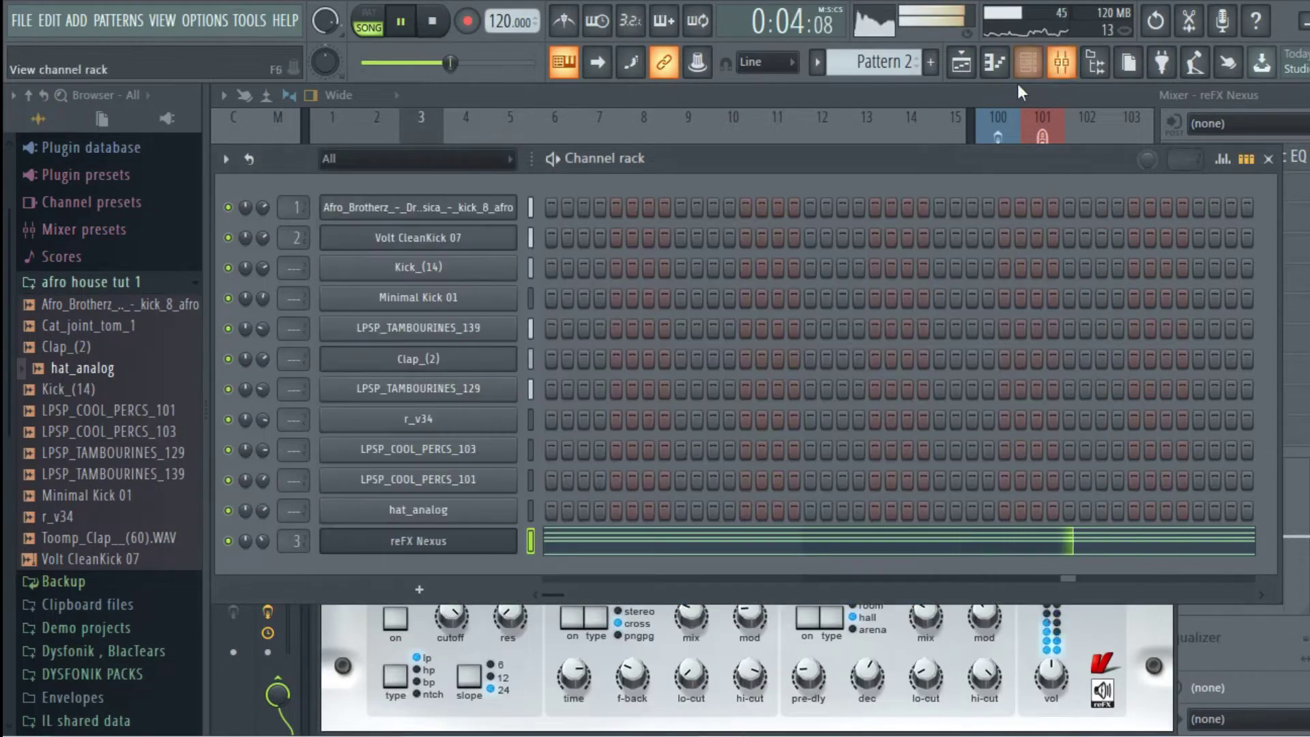
key("space")
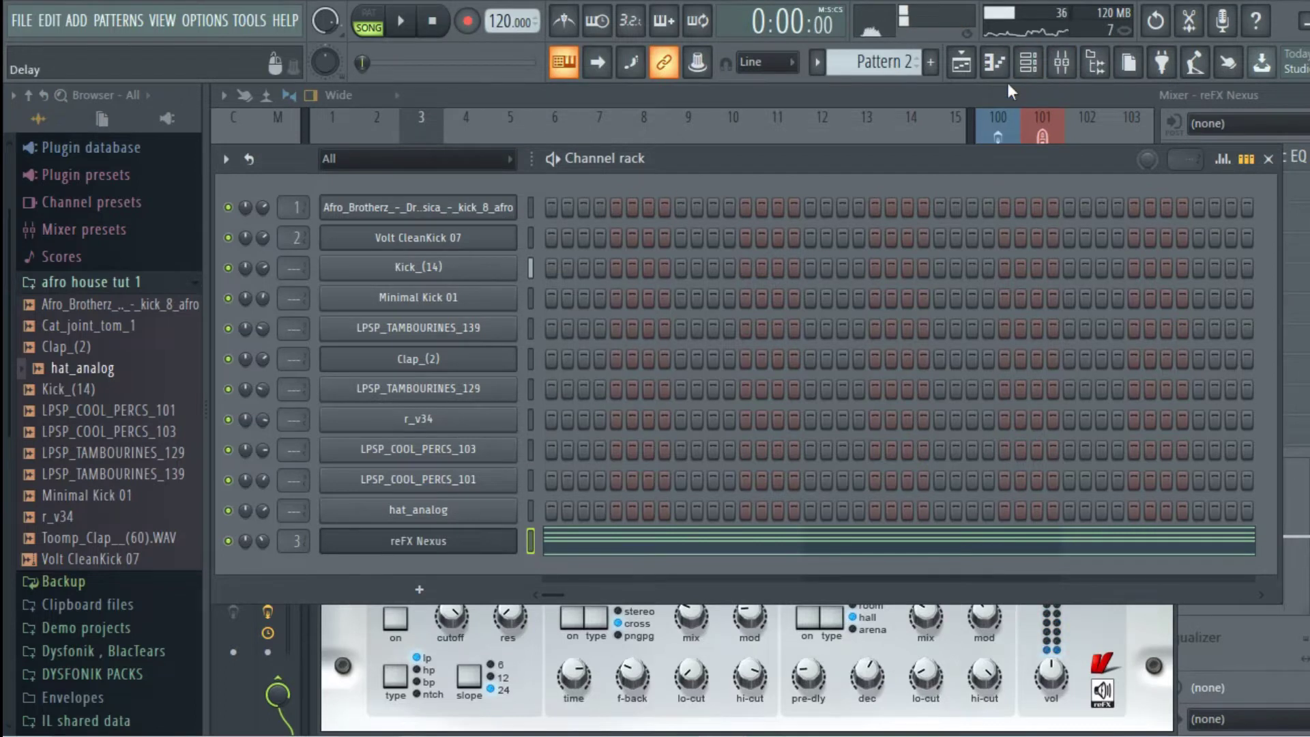
- Sidechain the Volt CleanKick 07 mixer track to the reFX Nexus track
left_click(1060, 62)
left_click(359, 270)
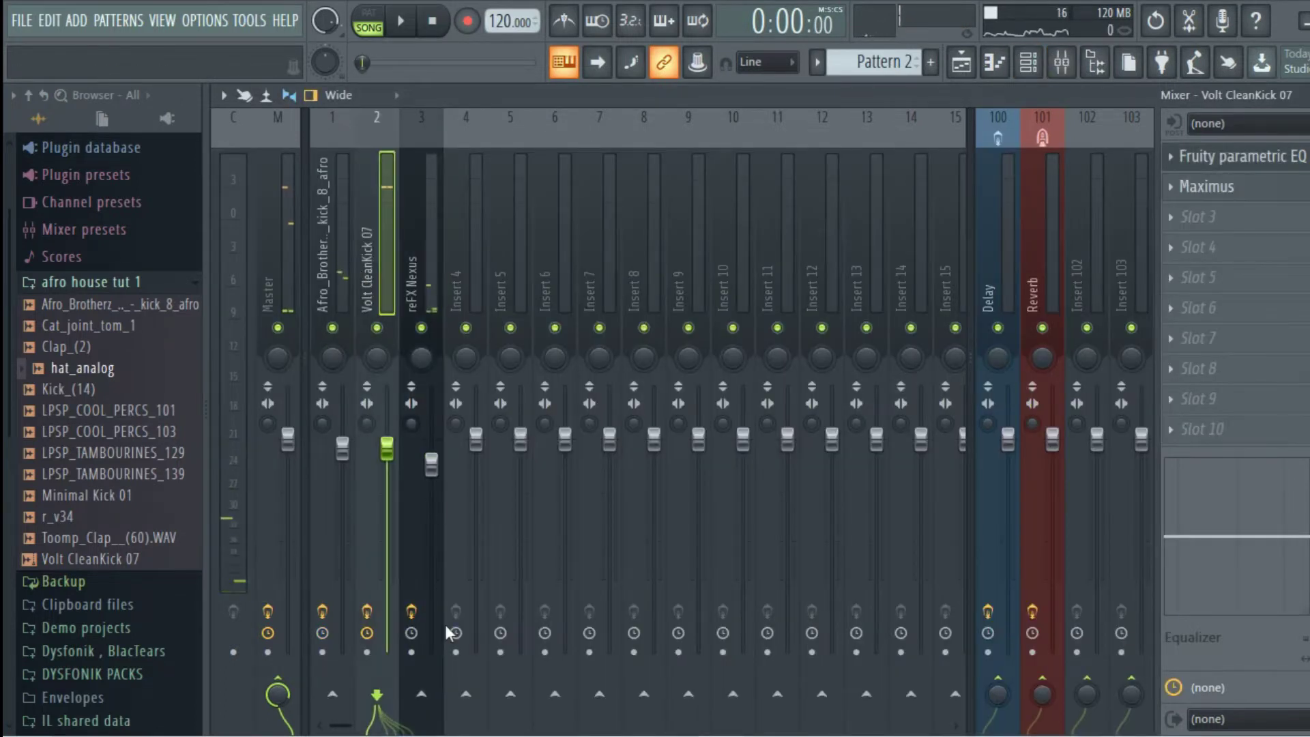
left_click(434, 217)
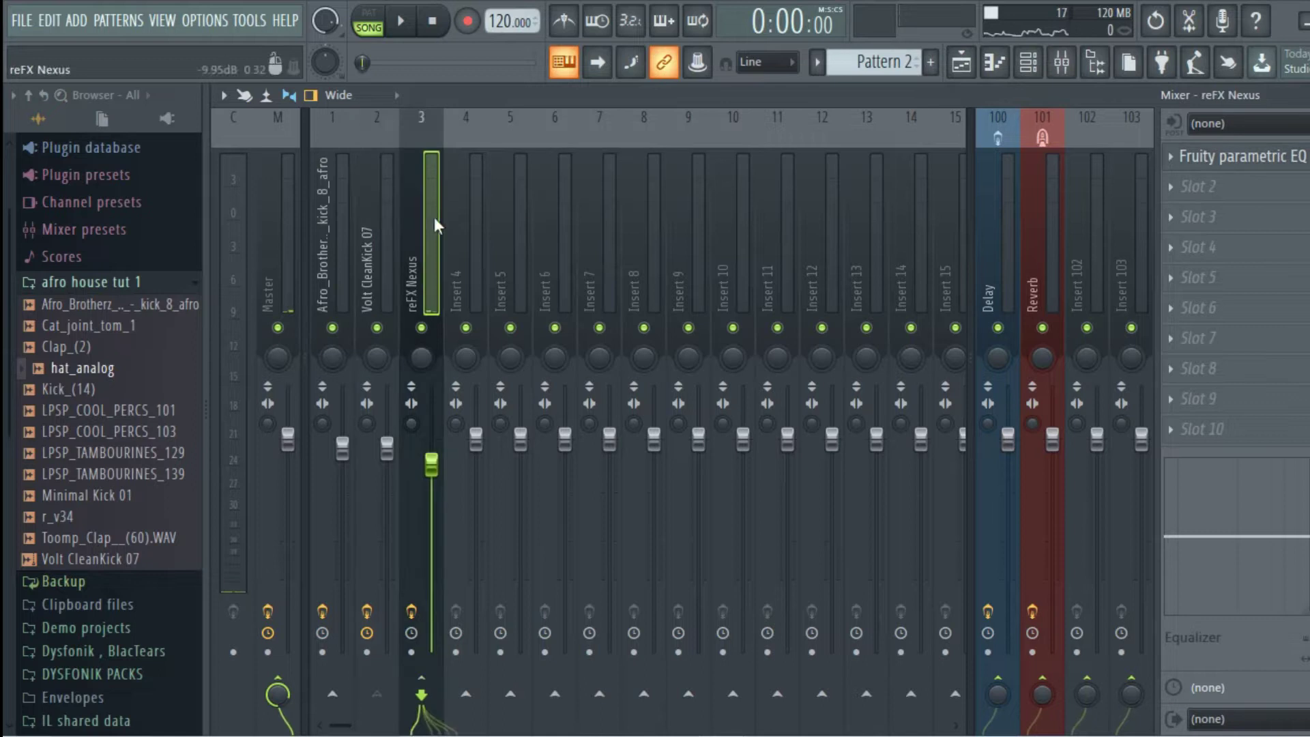
- Load Fruity Limiter in slot 2 of the reFX Nexus track in compressor mode, with Volt CleanKick 07 as the sidechain source
left_click(1291, 182)
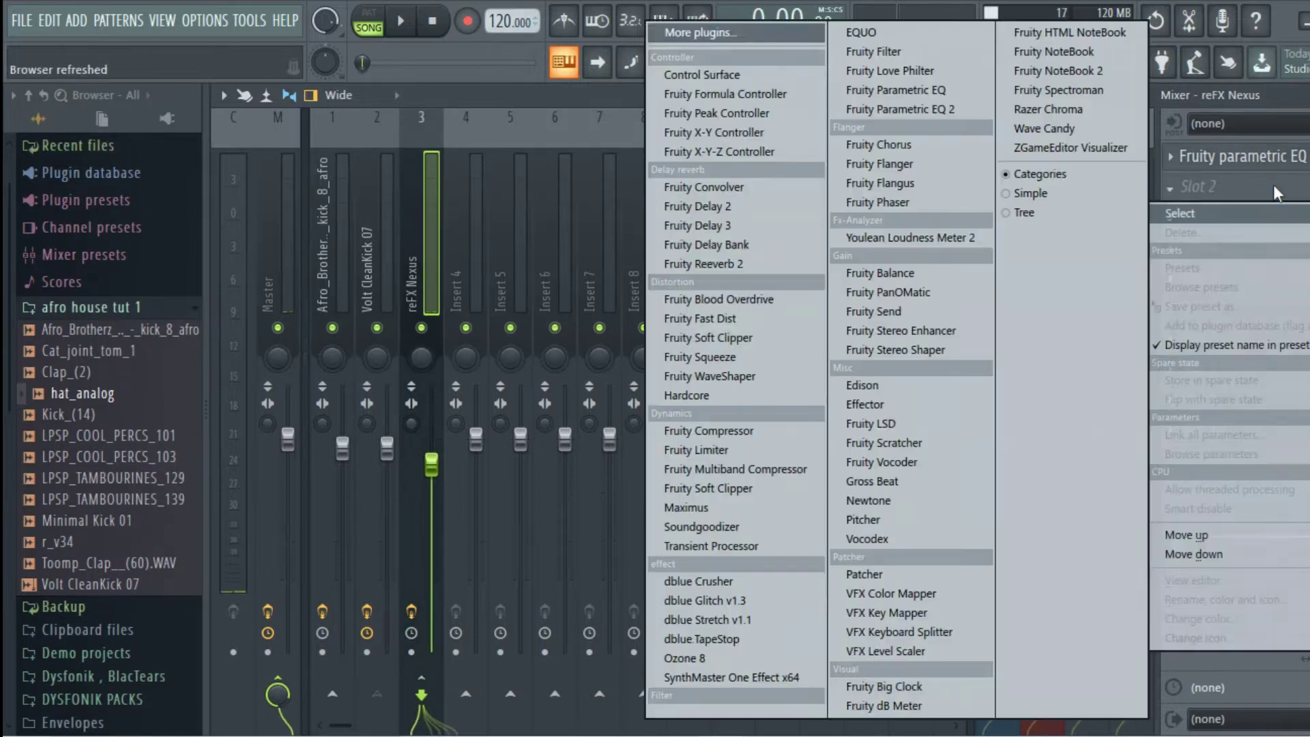
left_click(734, 456)
left_click(427, 517)
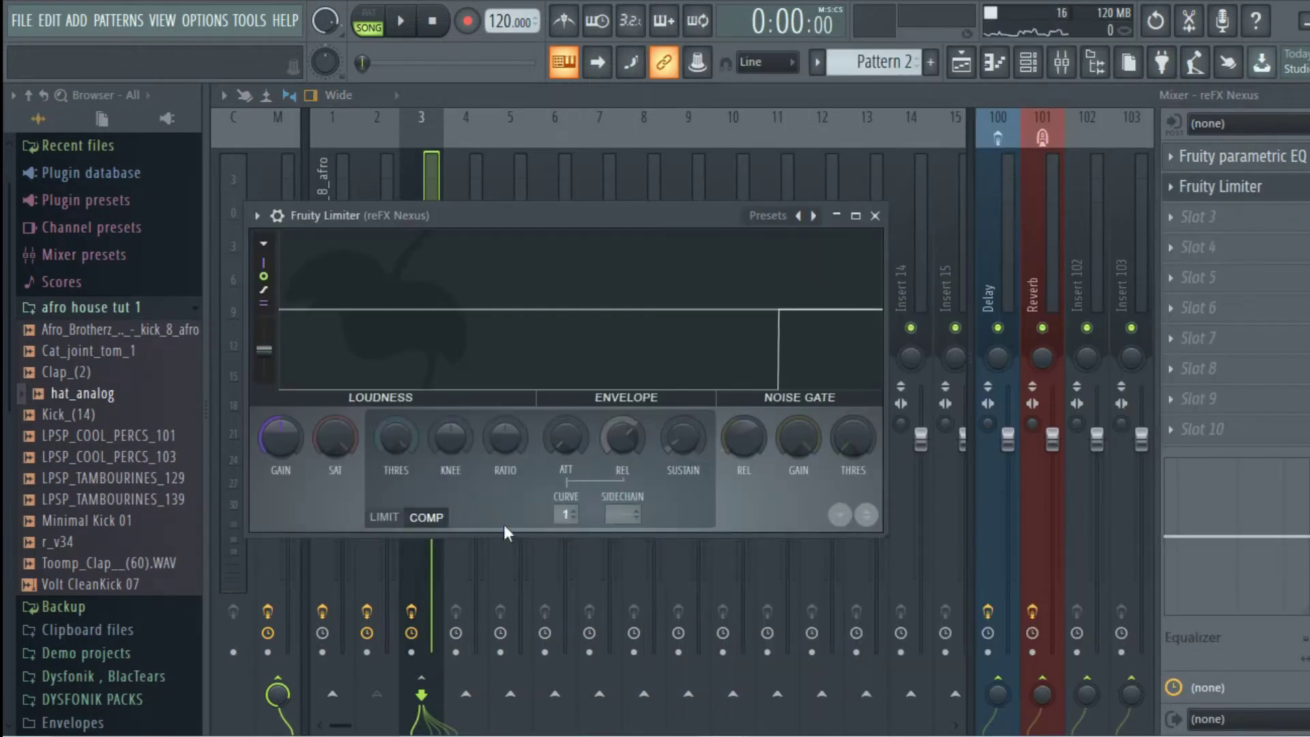
left_click(629, 526)
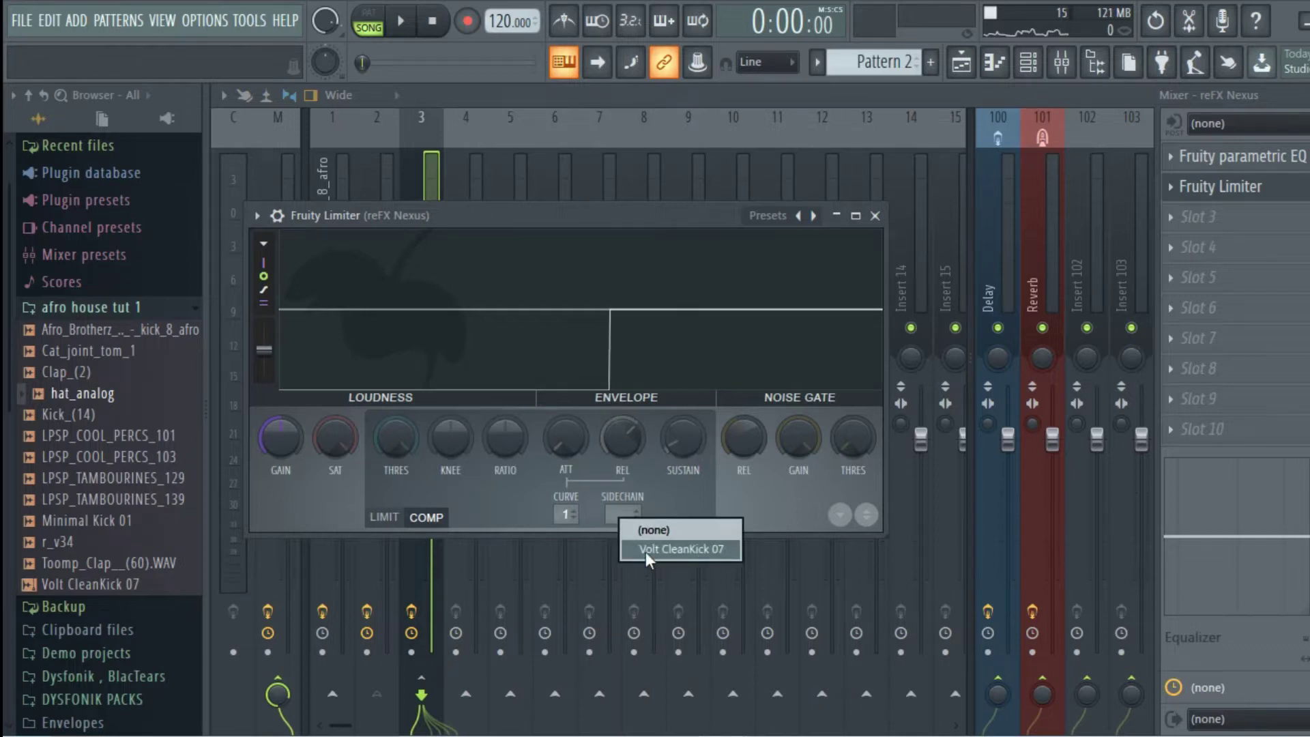
left_click(646, 551)
- Set the limiter's compressor threshold to -16.0 dB and raise its knee and ratio during playback so the kick ducks the pad
left_click_drag(397, 438, 397, 493)
key("space")
left_click_drag(452, 440, 451, 401)
left_click_drag(513, 438, 513, 416)
left_click_drag(396, 438, 396, 442)
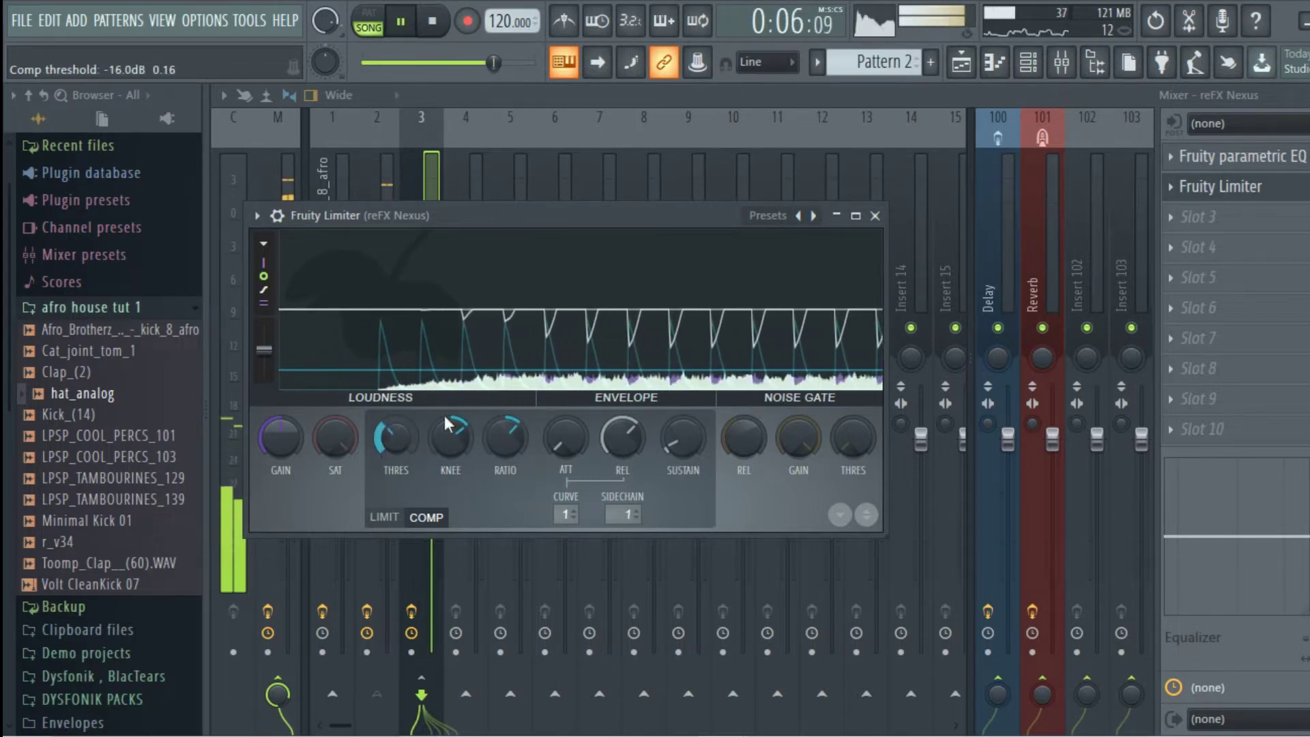
left_click(876, 217)
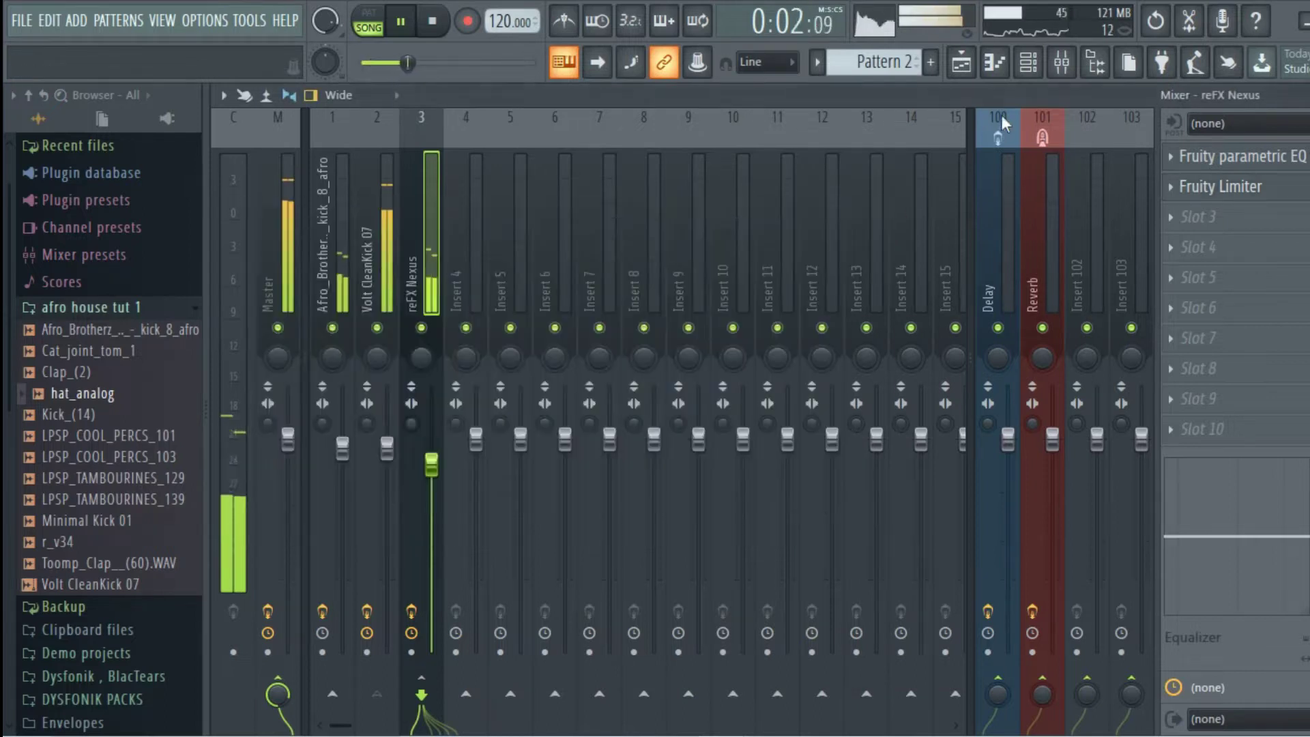
- Add a GMS synth channel to the channel rack
left_click(1028, 62)
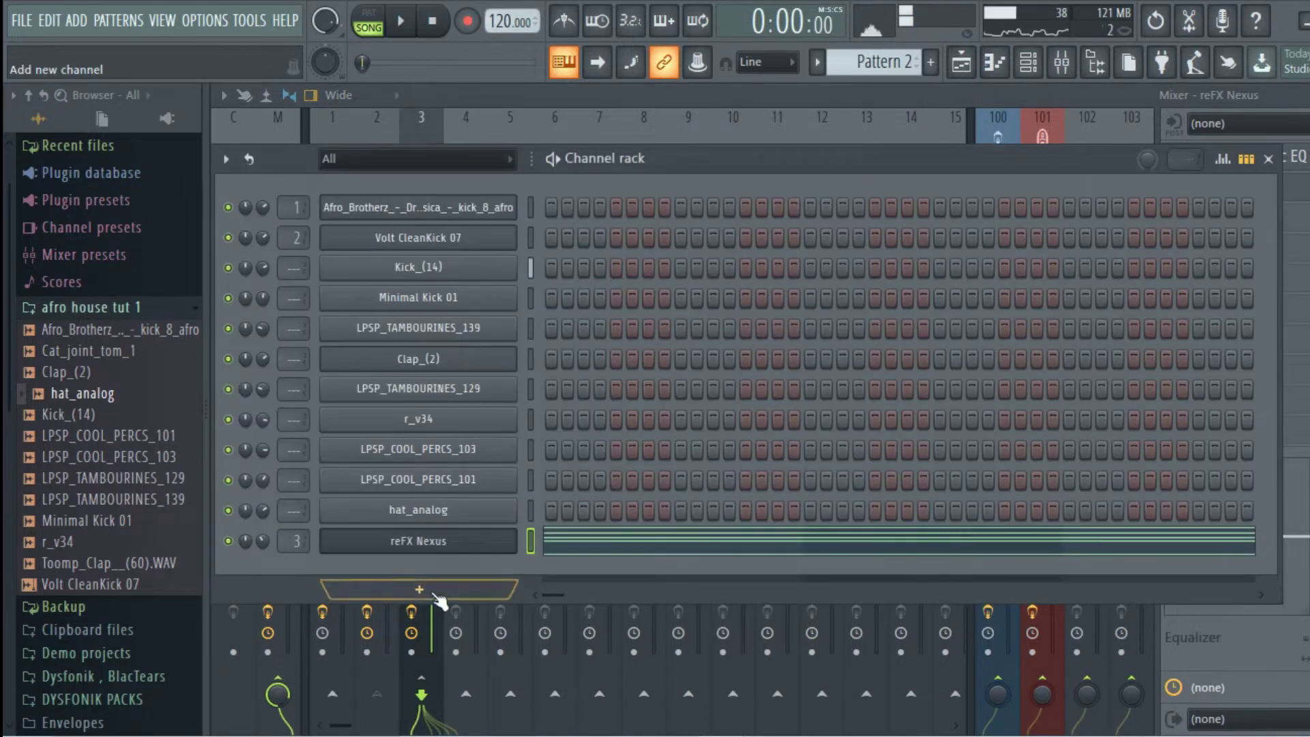
left_click(419, 589)
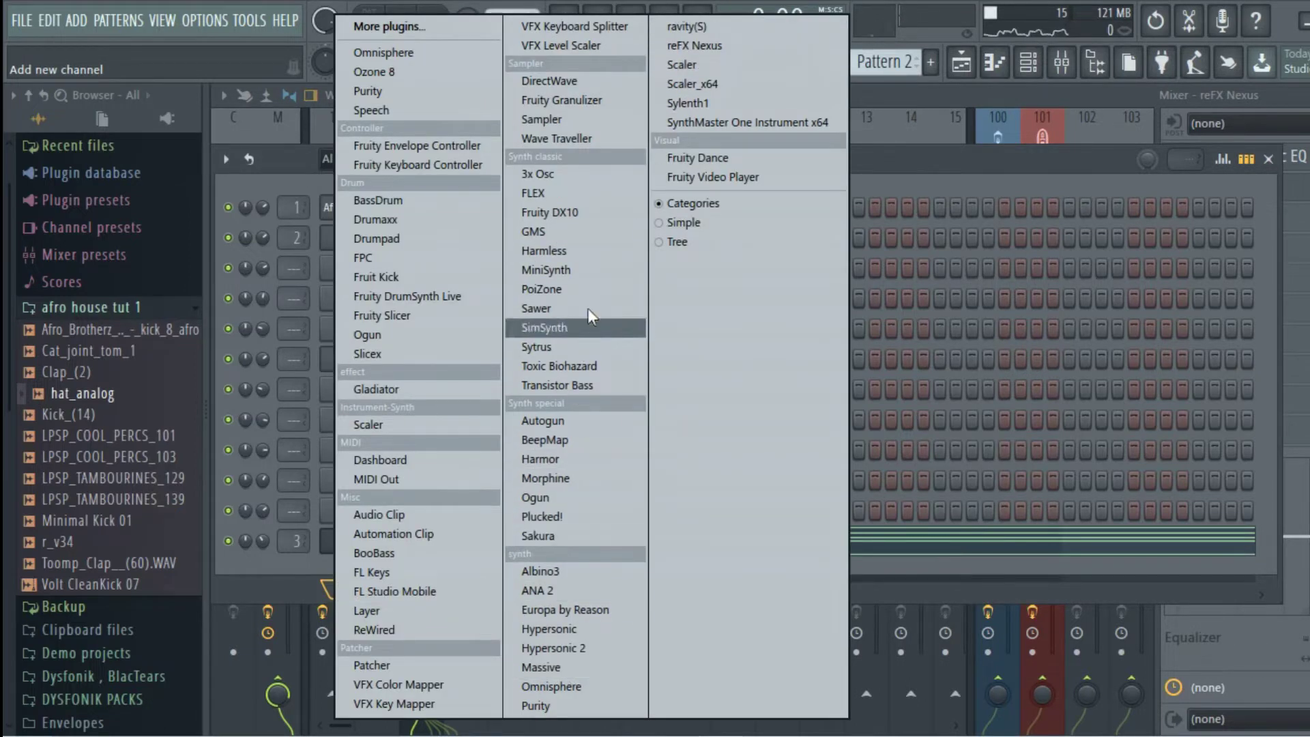
left_click(566, 233)
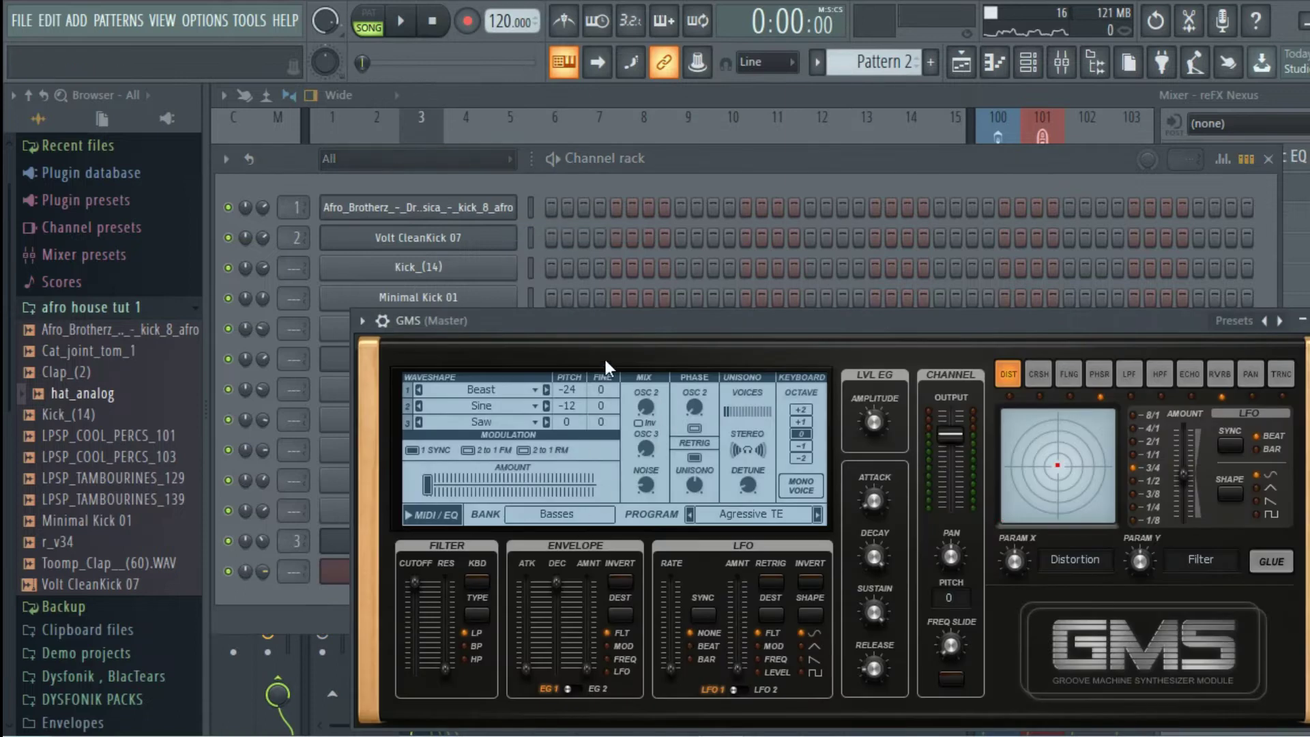
left_click_drag(614, 322, 599, 245)
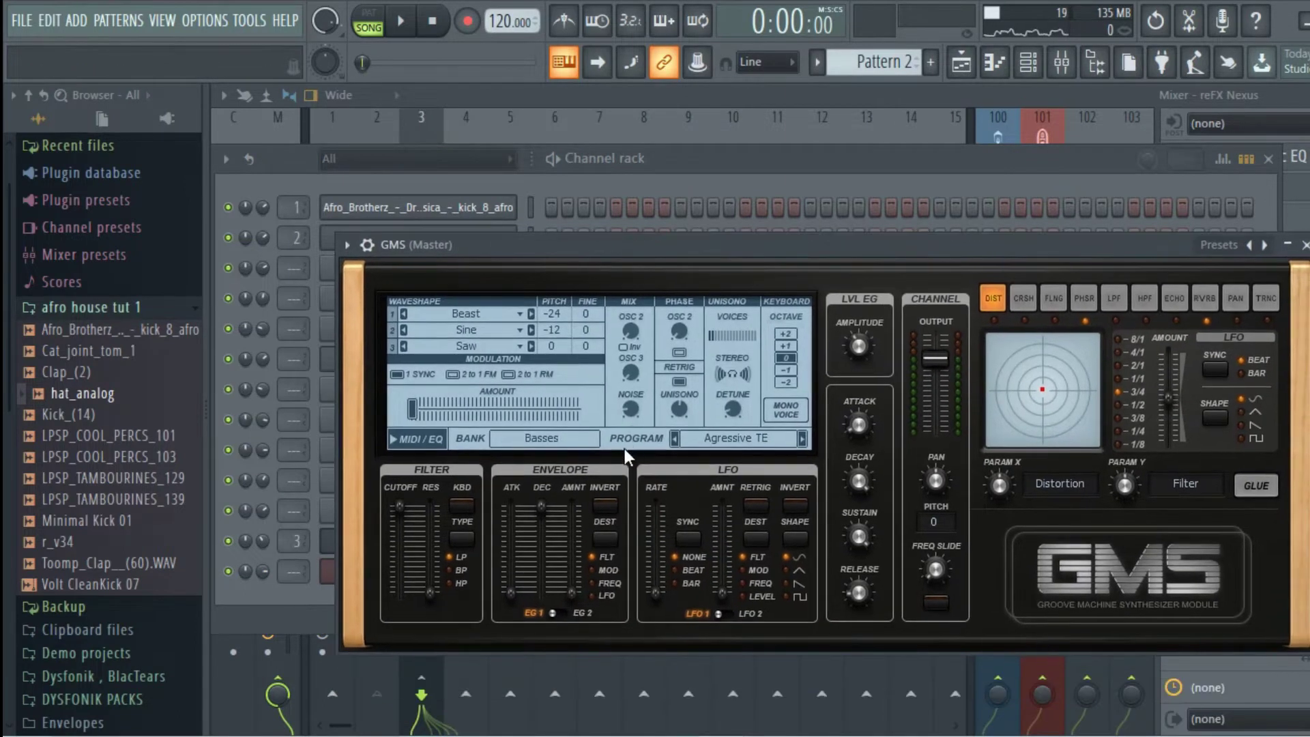
- Audition pad presets in the GMS Pads & Textures bank and load Smooth & Warm TE
left_click(576, 423)
left_click(684, 447)
scroll(935, 505, "down", 3)
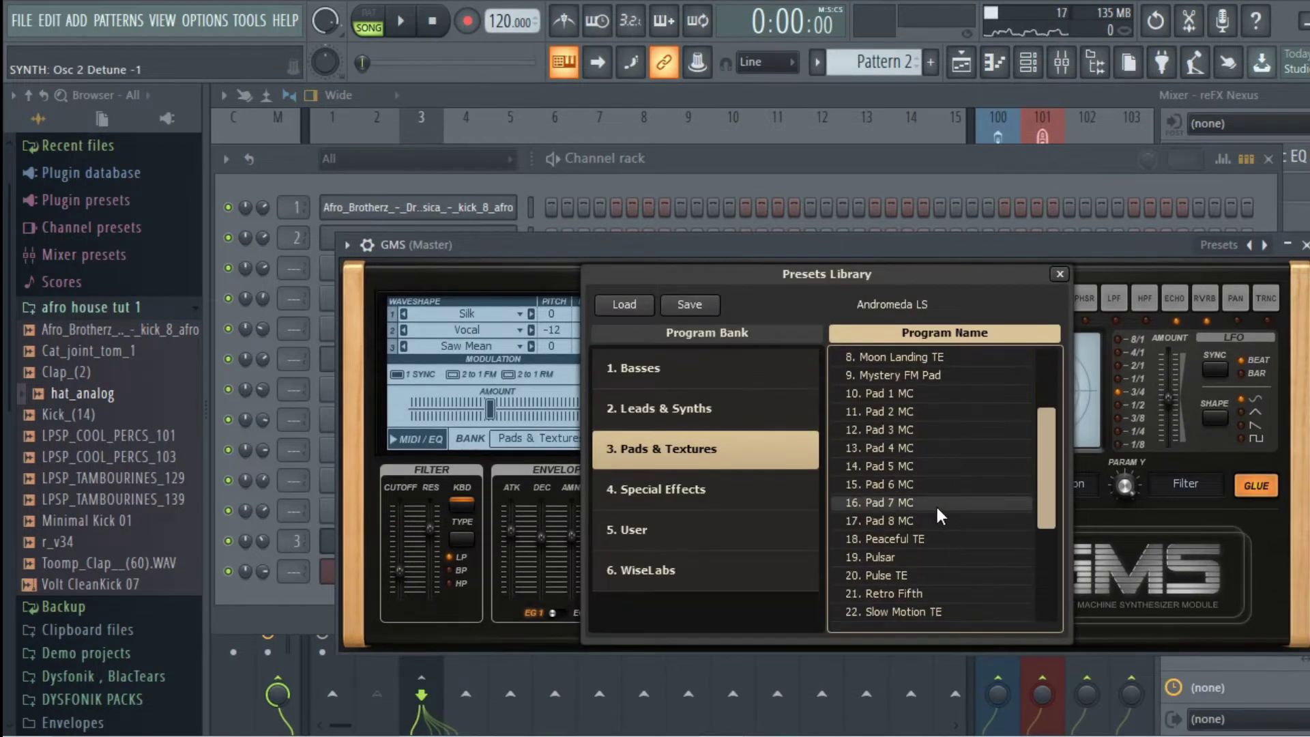
scroll(936, 505, "down", 3)
left_click(935, 507)
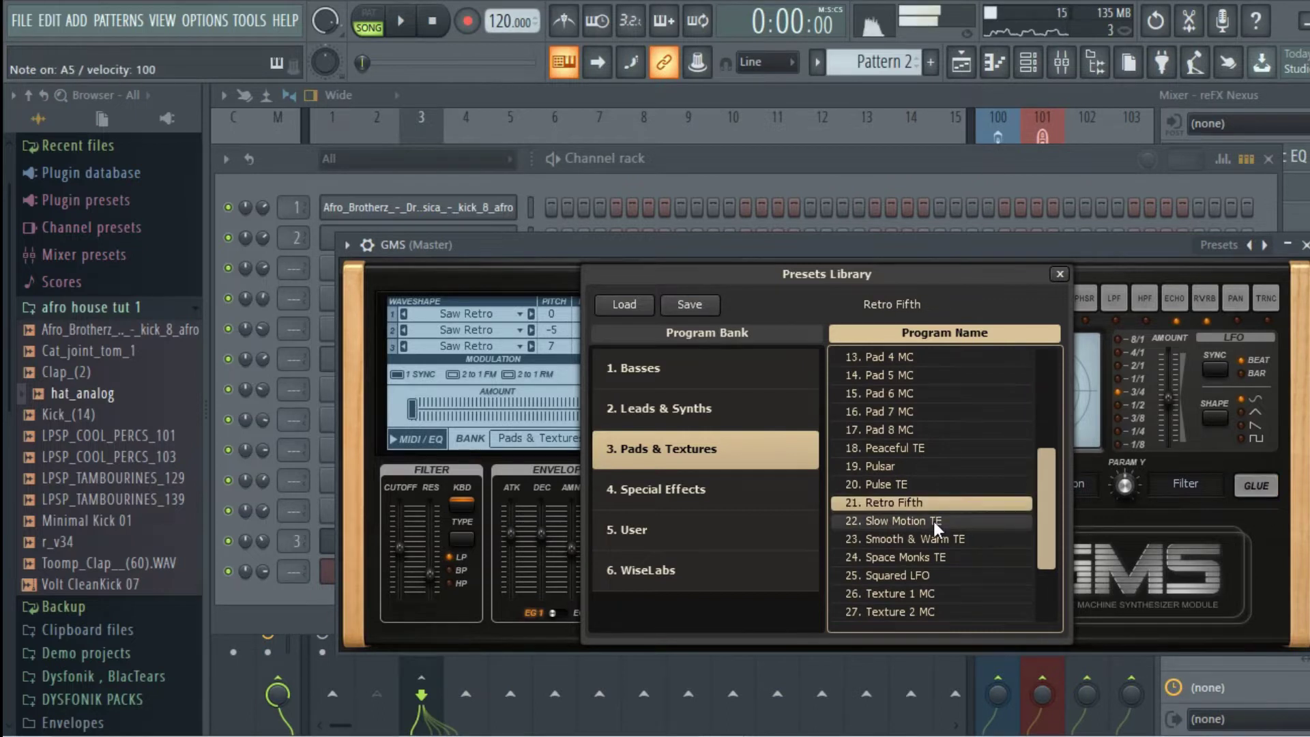
left_click(933, 521)
left_click(930, 537)
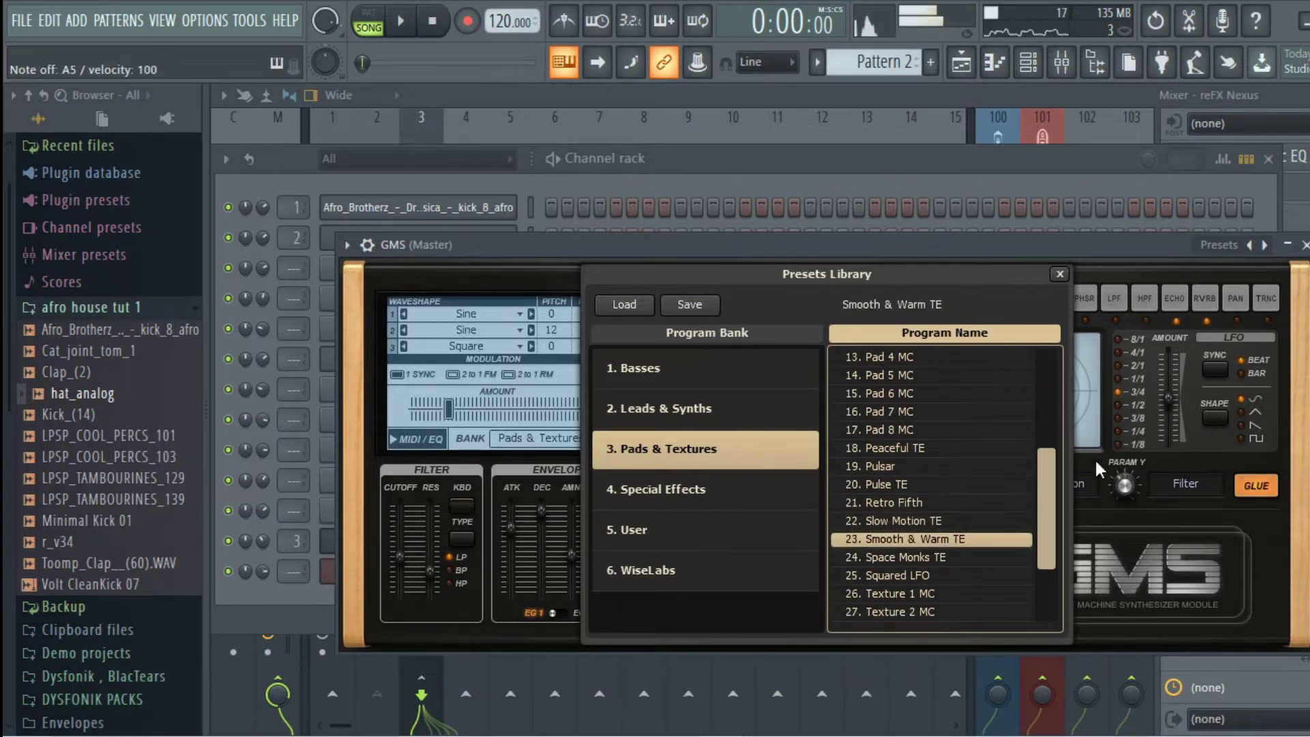
left_click(1303, 244)
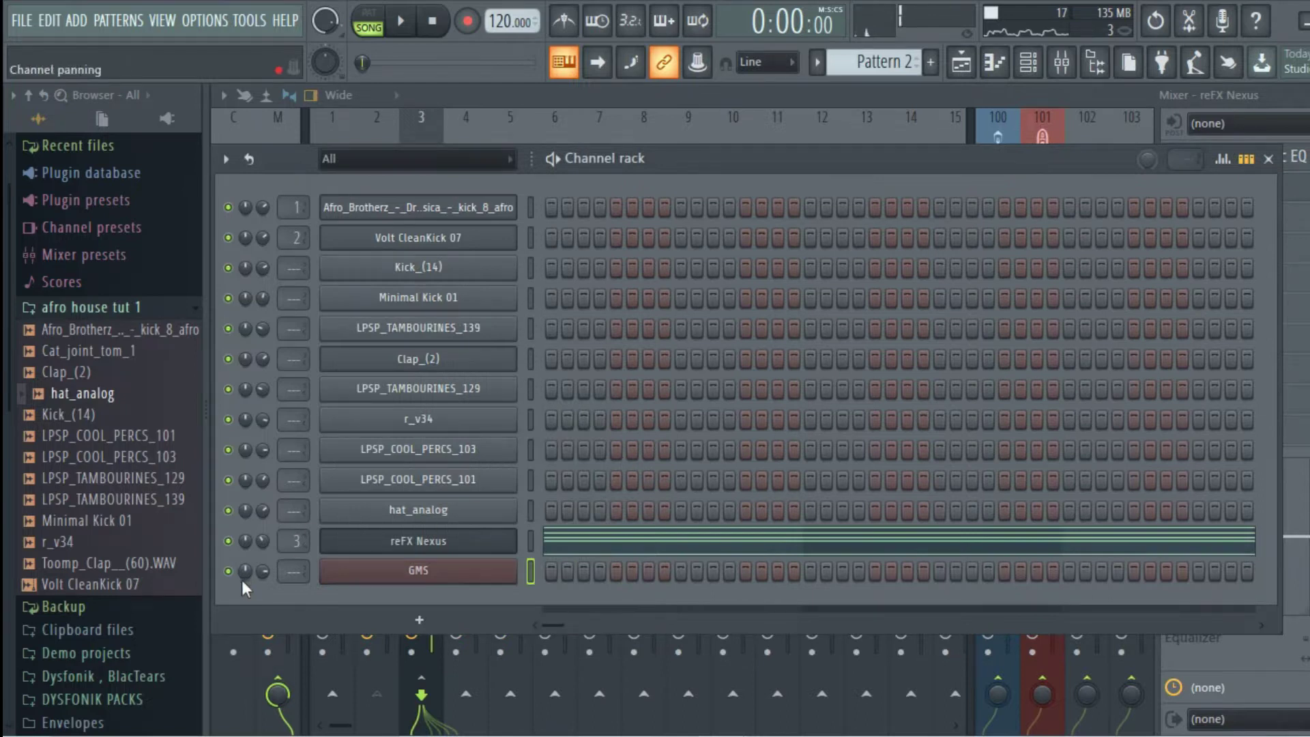
- Place a four-bar D4 note at the start of the GMS piano roll and play it back briefly
right_click(492, 570)
left_click(606, 484)
scroll(409, 423, "down", 2)
left_click(293, 468)
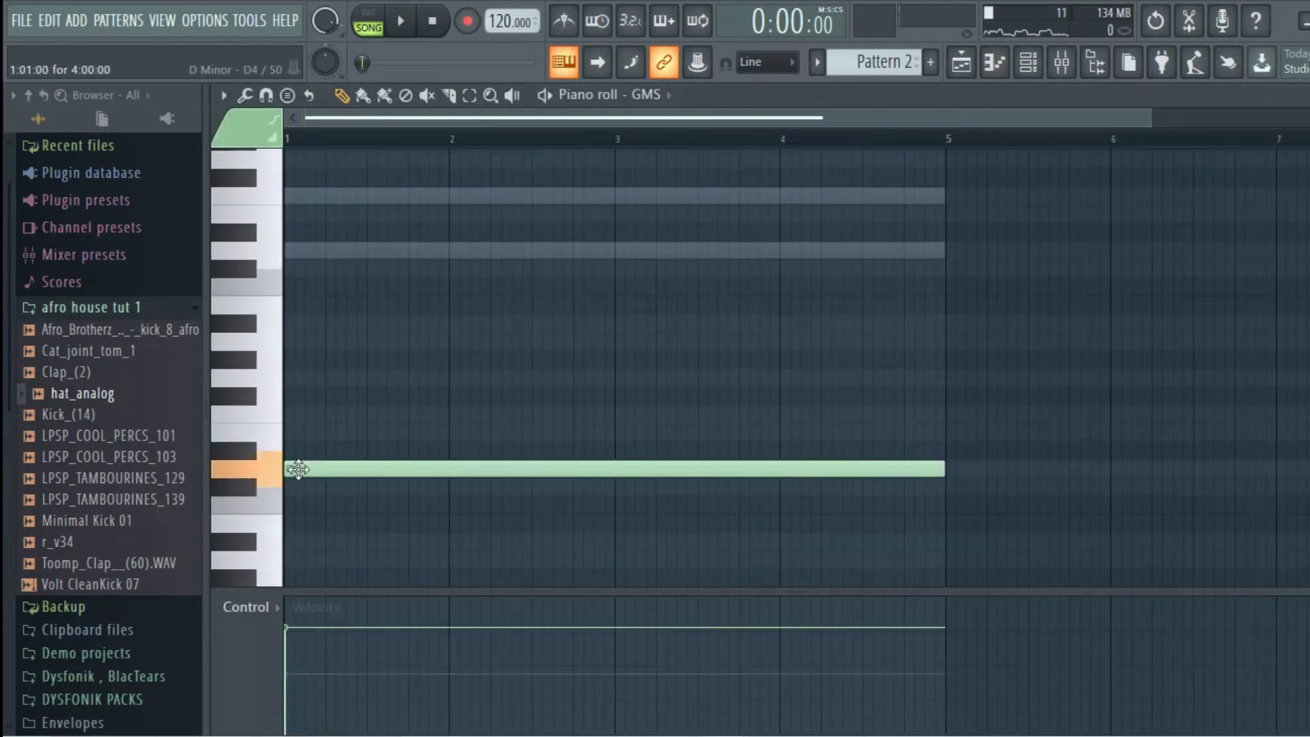
key("space")
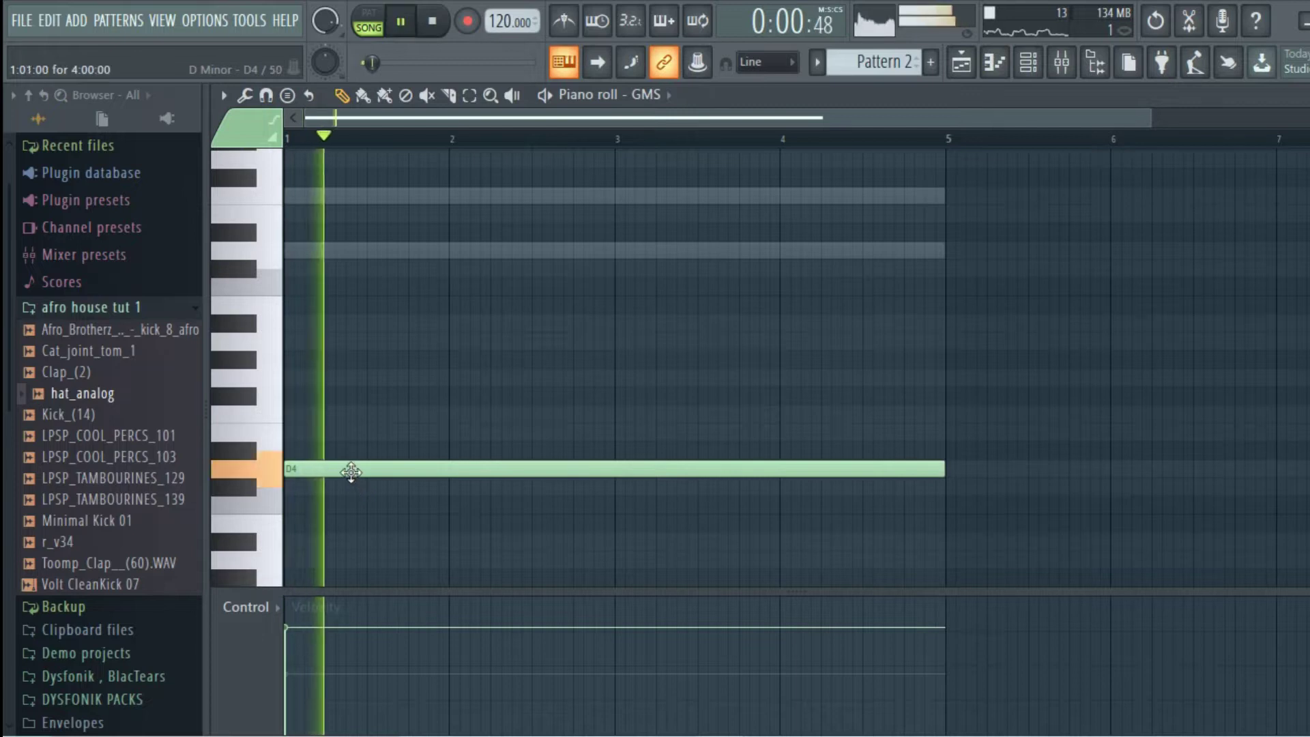
key("space")
- Lower the four-bar GMS note by an octave to D3, keeping its start at bar 1
scroll(362, 409, "down", 4)
scroll(360, 287, "down", 3)
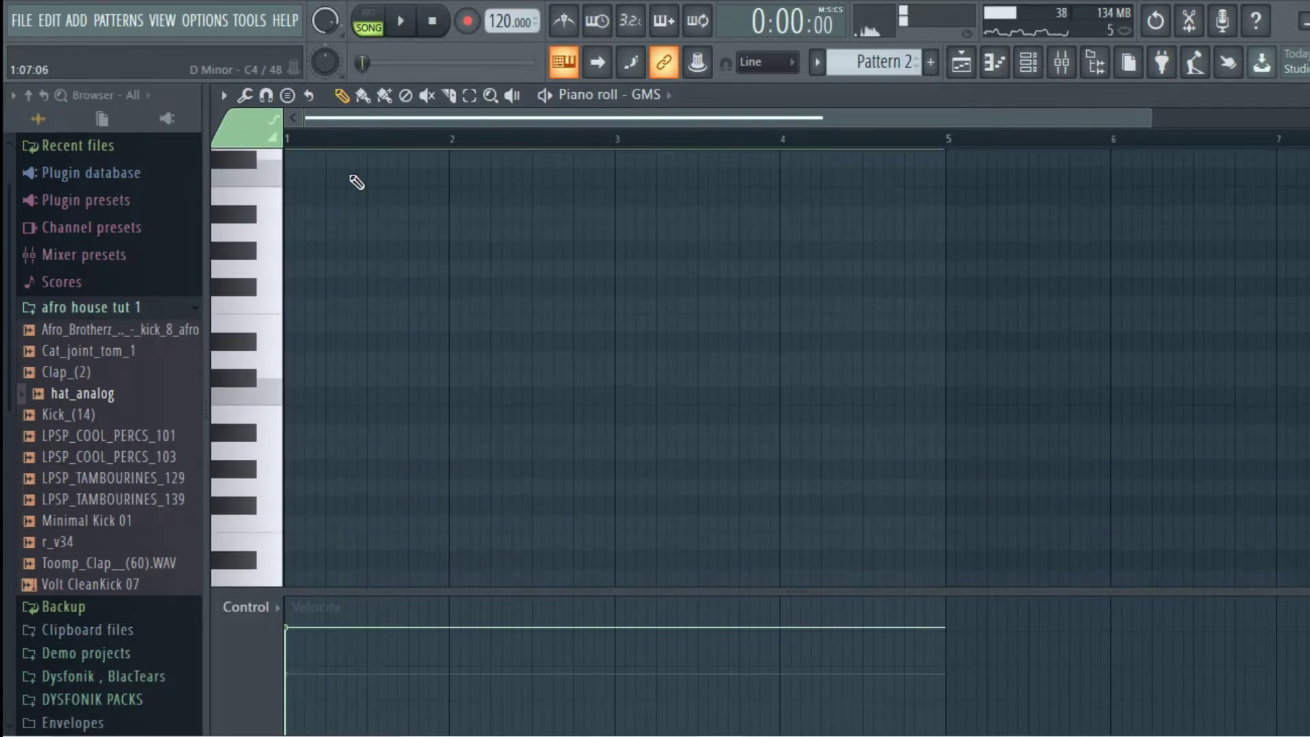
scroll(348, 191, "up", 1)
mouse_move(342, 199)
left_mouse_down()
mouse_move(280, 300)
mouse_move(279, 433)
mouse_move(279, 414)
left_mouse_up()
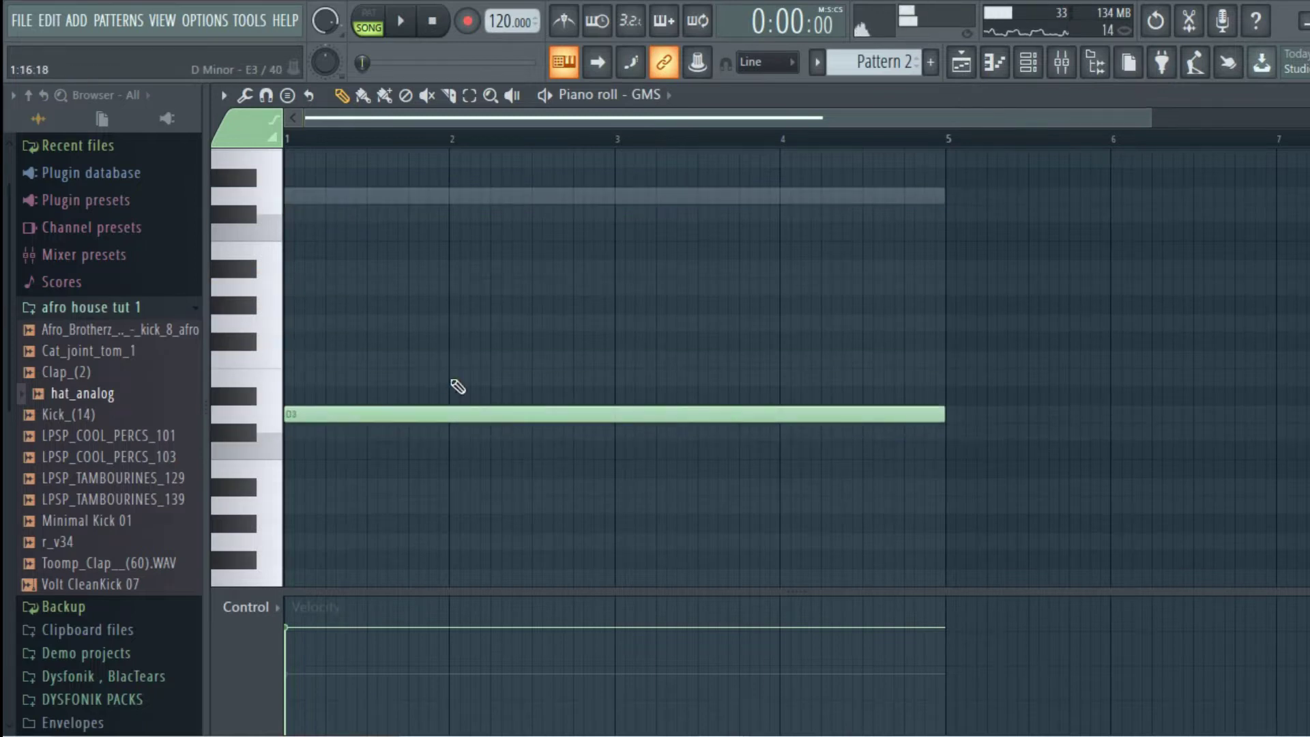
- During playback, set the GMS channel volume to 50%
key("space")
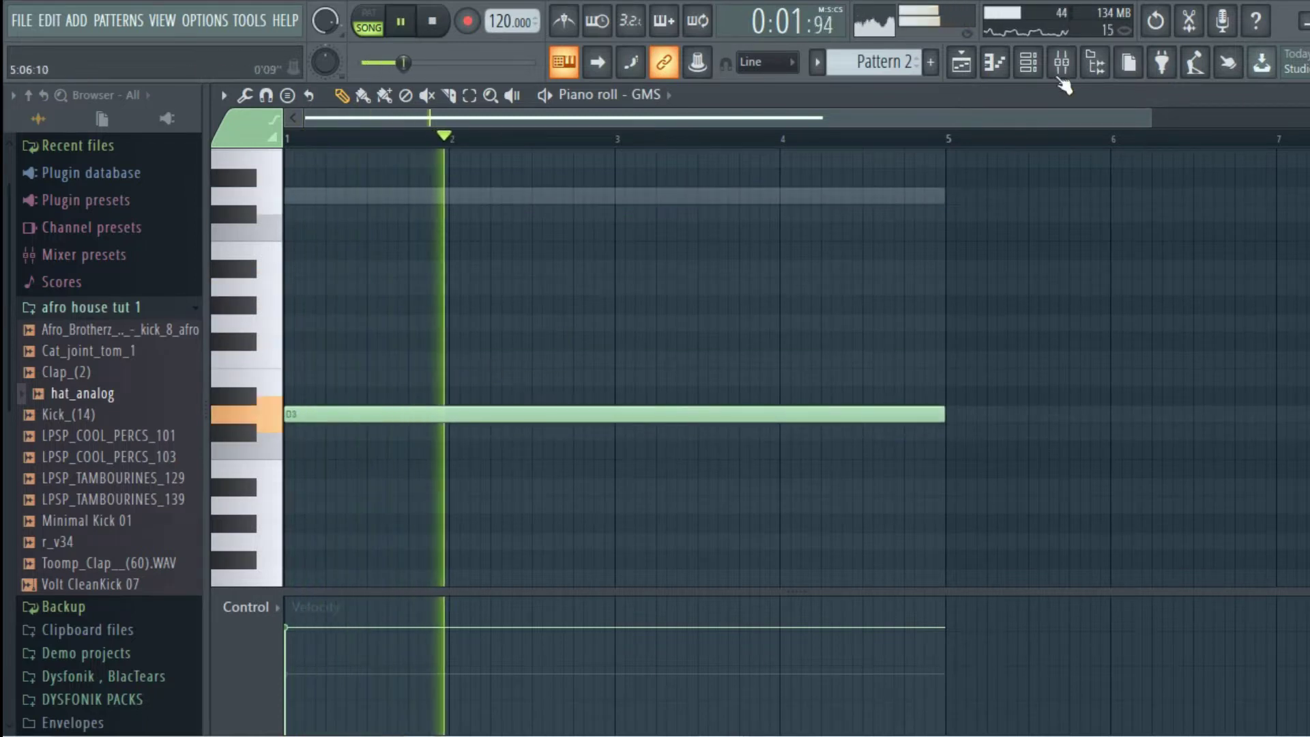
left_click(1028, 62)
left_click(264, 574)
left_click_drag(264, 574, 264, 577)
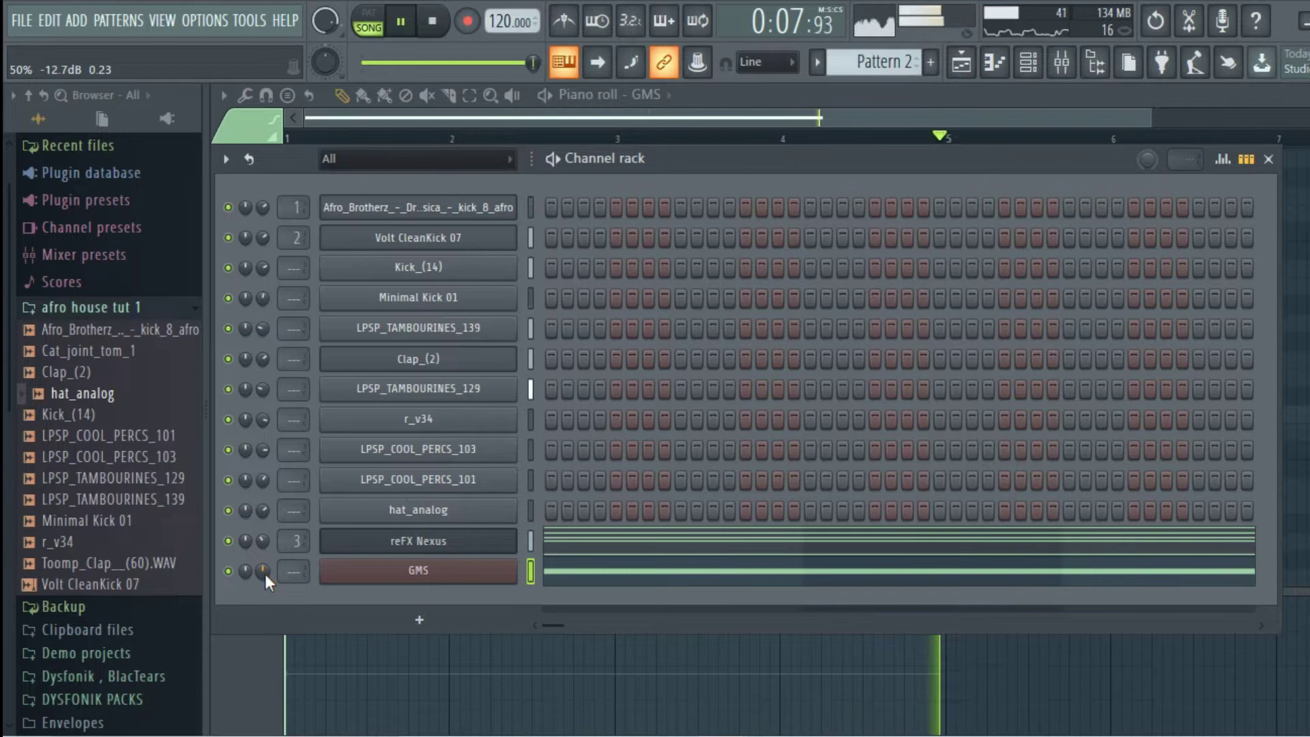
key("space")
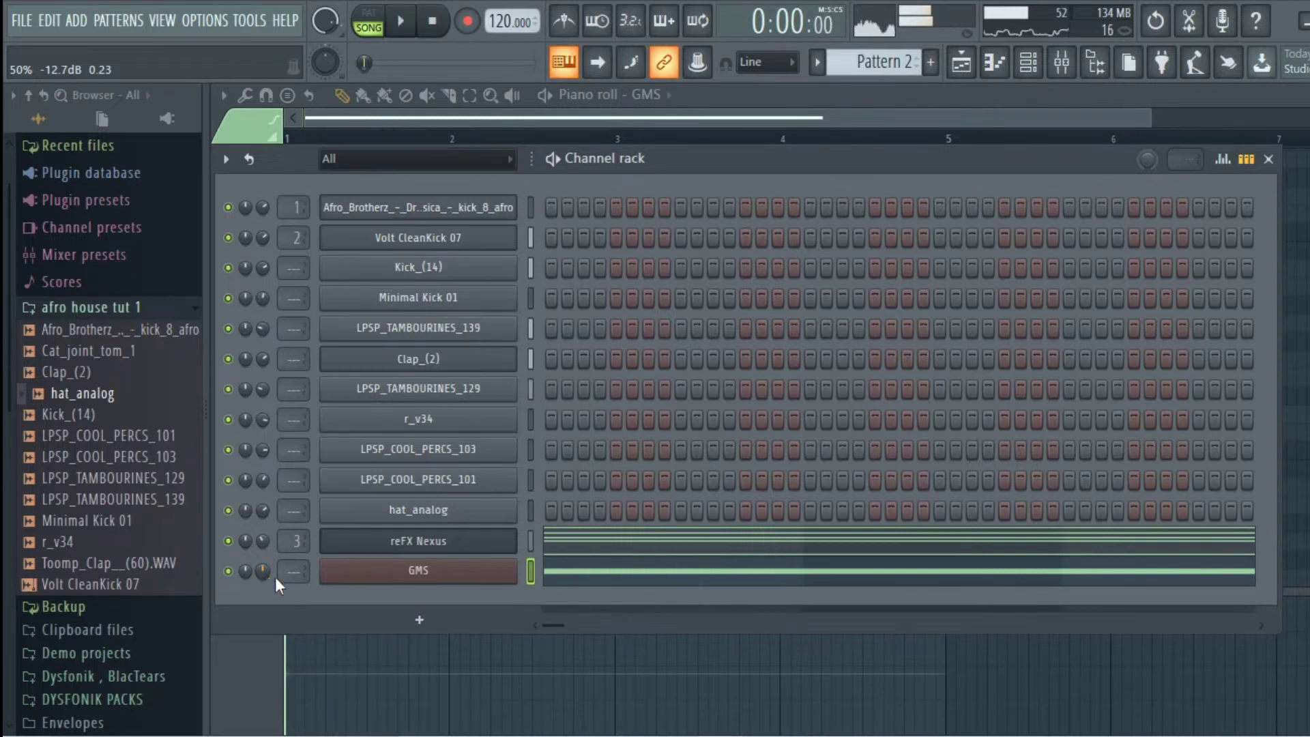
- Route the GMS channel to mixer track 4
left_click(418, 566)
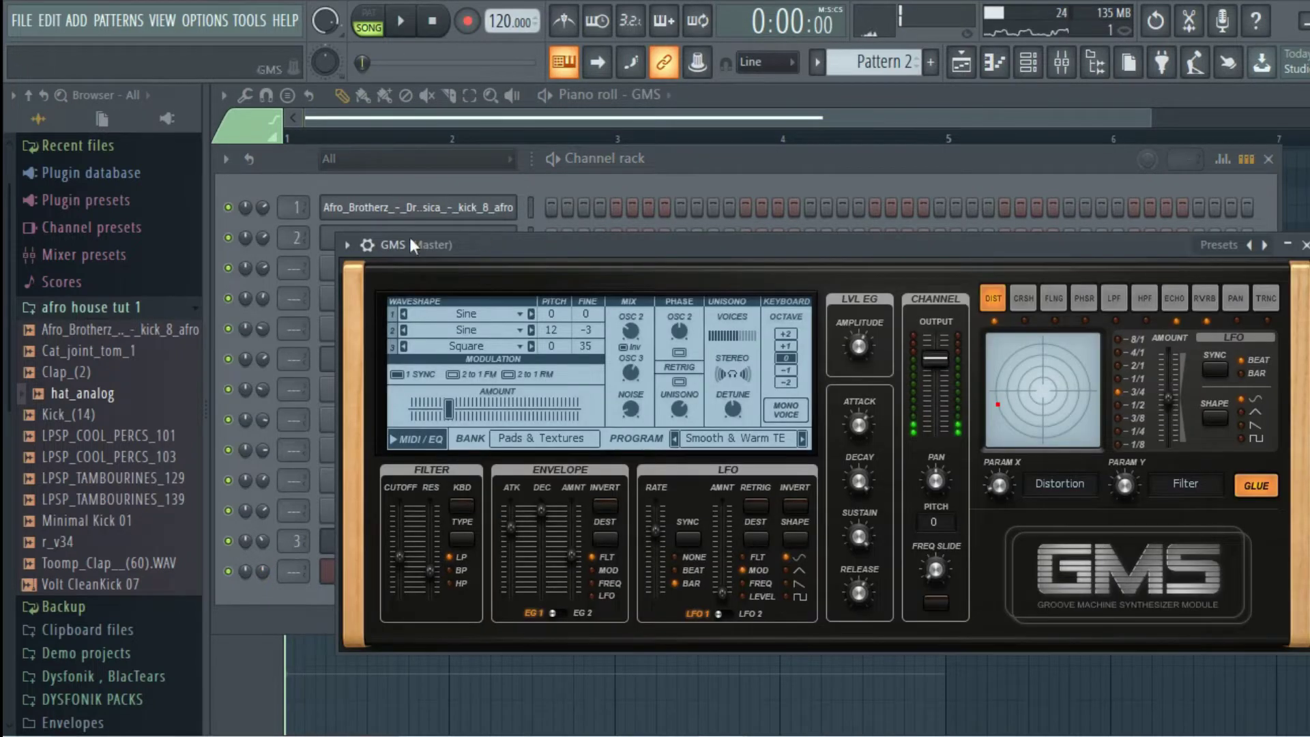
left_click(368, 246)
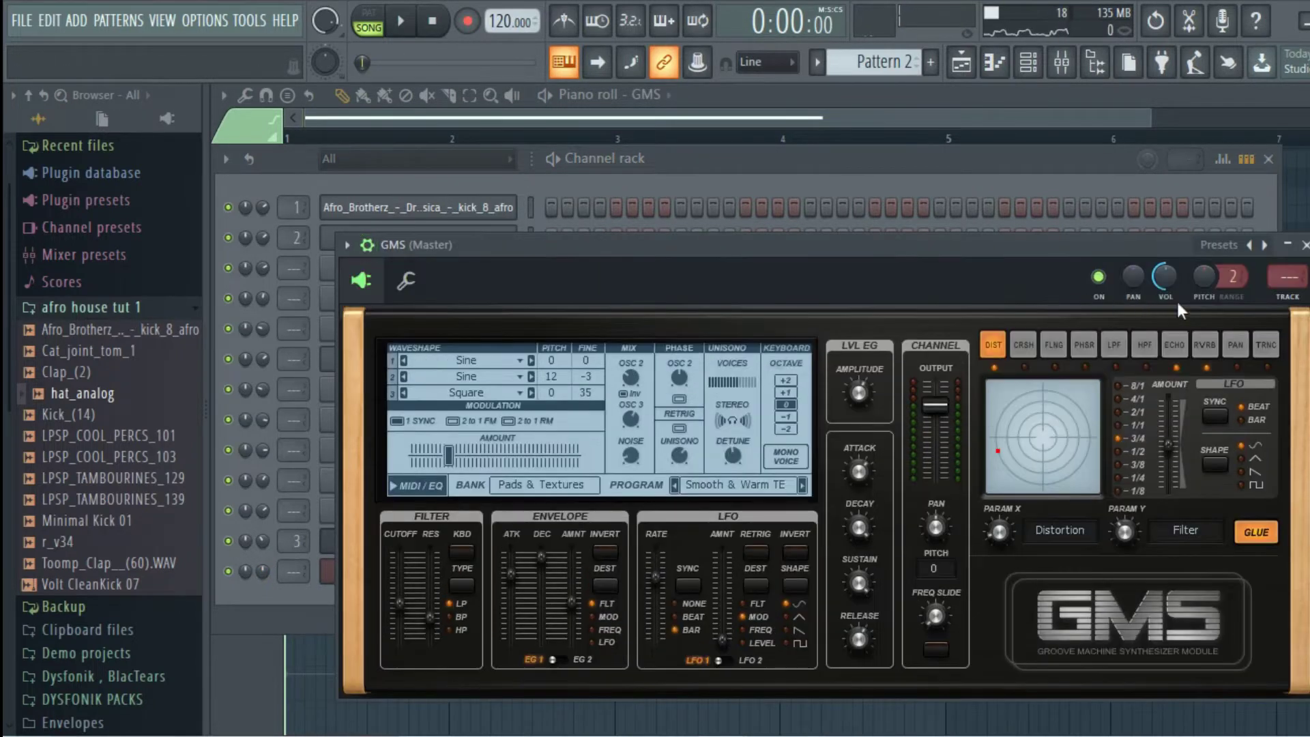
left_click(1294, 300)
- Load Fruity Parametric EQ 2 in slot 1 of the GMS track and cut low-shelf band 1 to -18.0 dB at 58 Hz
left_click(1214, 156)
left_click(900, 109)
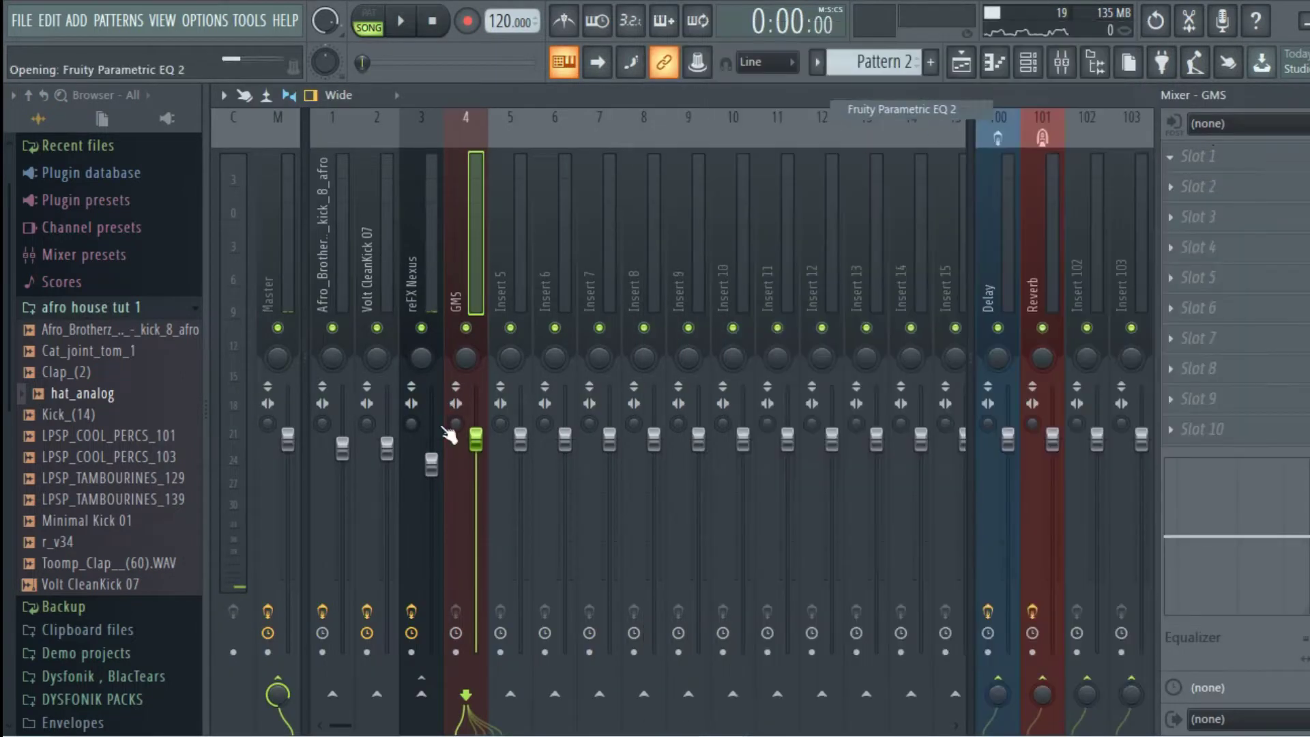
left_click_drag(367, 405, 361, 491)
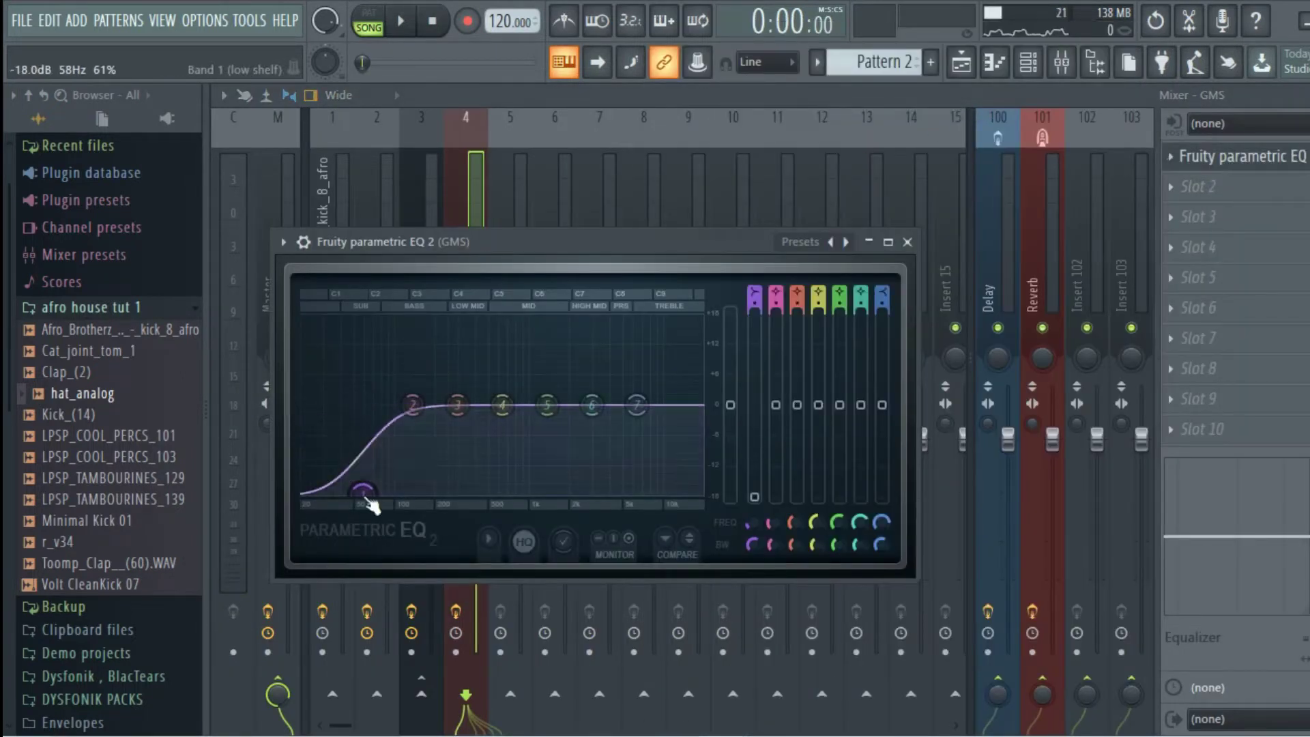
mouse_move(640, 252)
left_mouse_down()
mouse_move(860, 236)
mouse_move(654, 239)
left_mouse_up()
left_click(921, 229)
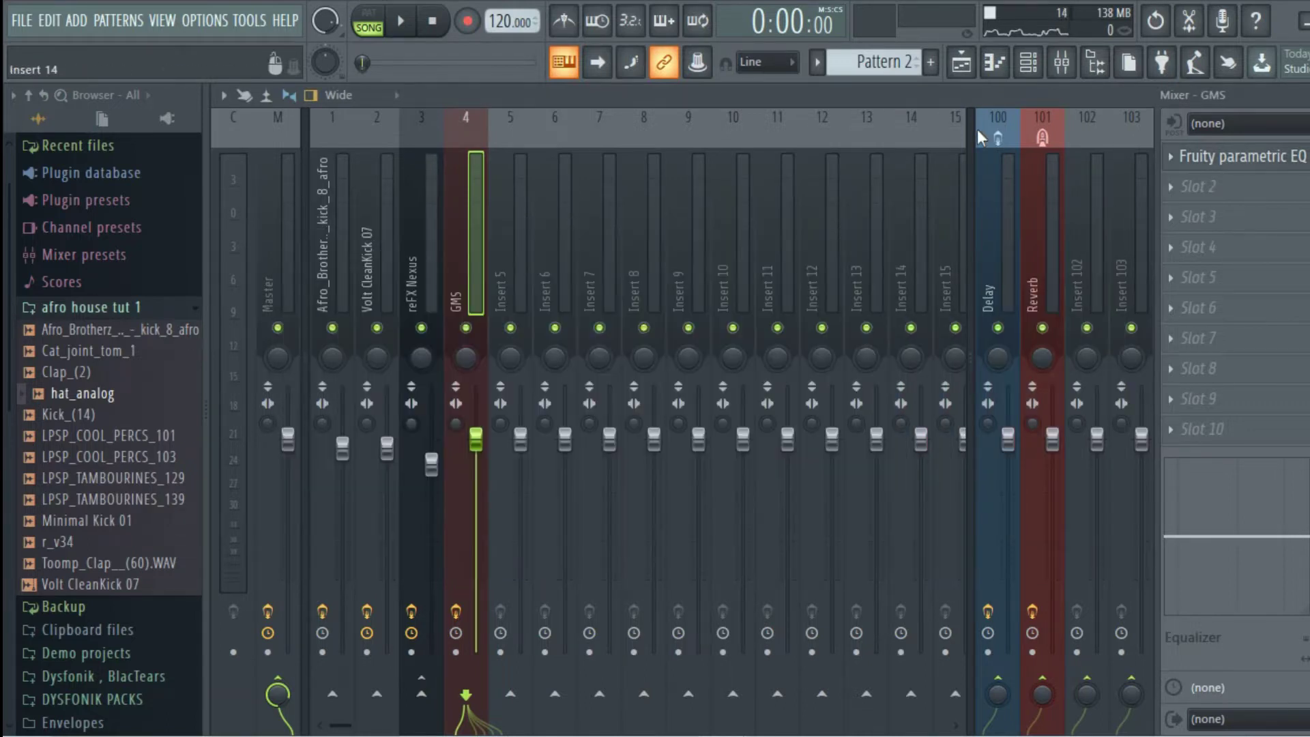
- Add a second reFX Nexus channel to the channel rack, leaving its Saw Init preset loaded
left_click(1041, 54)
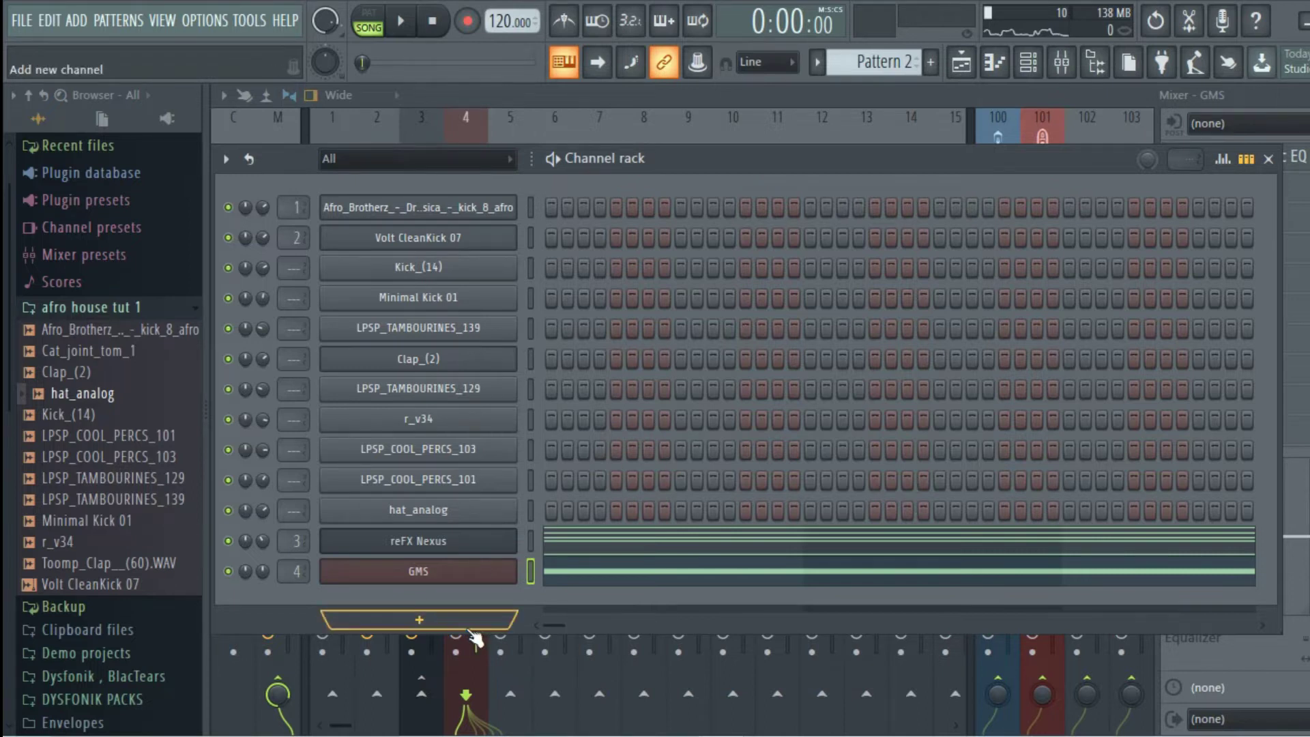
left_click(433, 618)
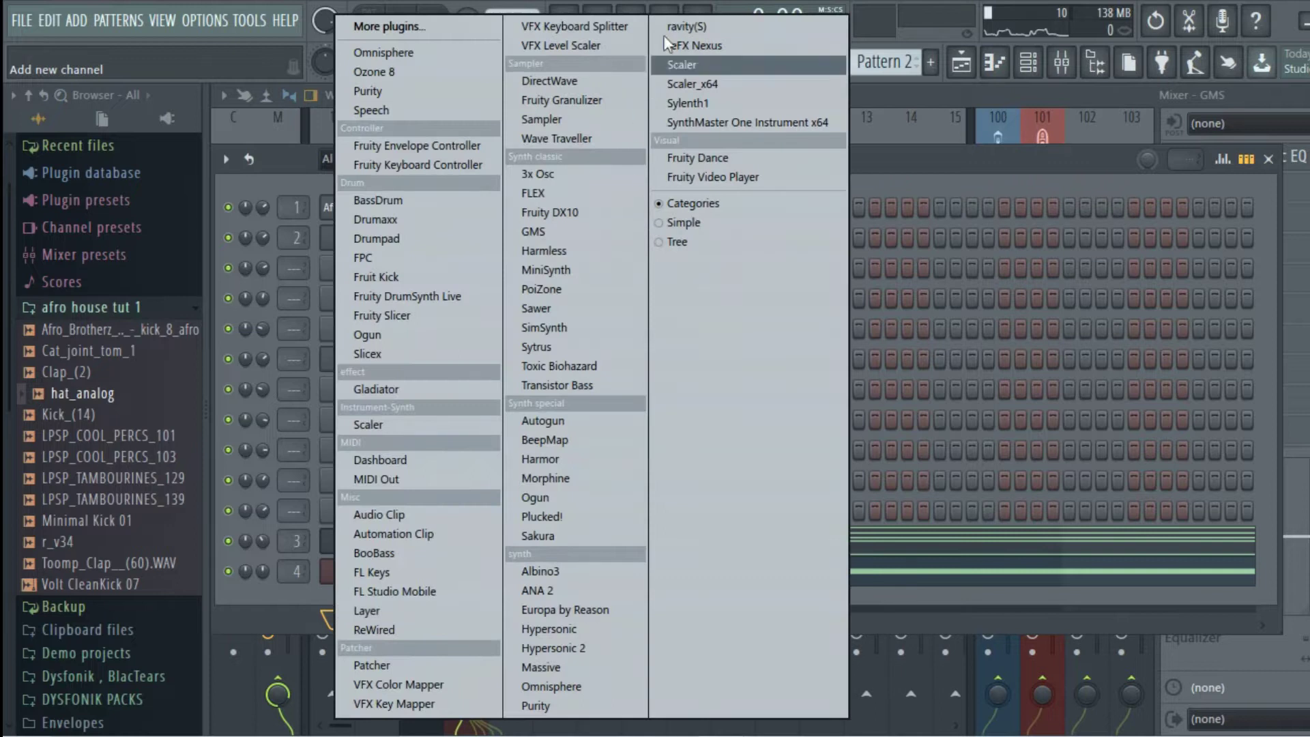
left_click(696, 46)
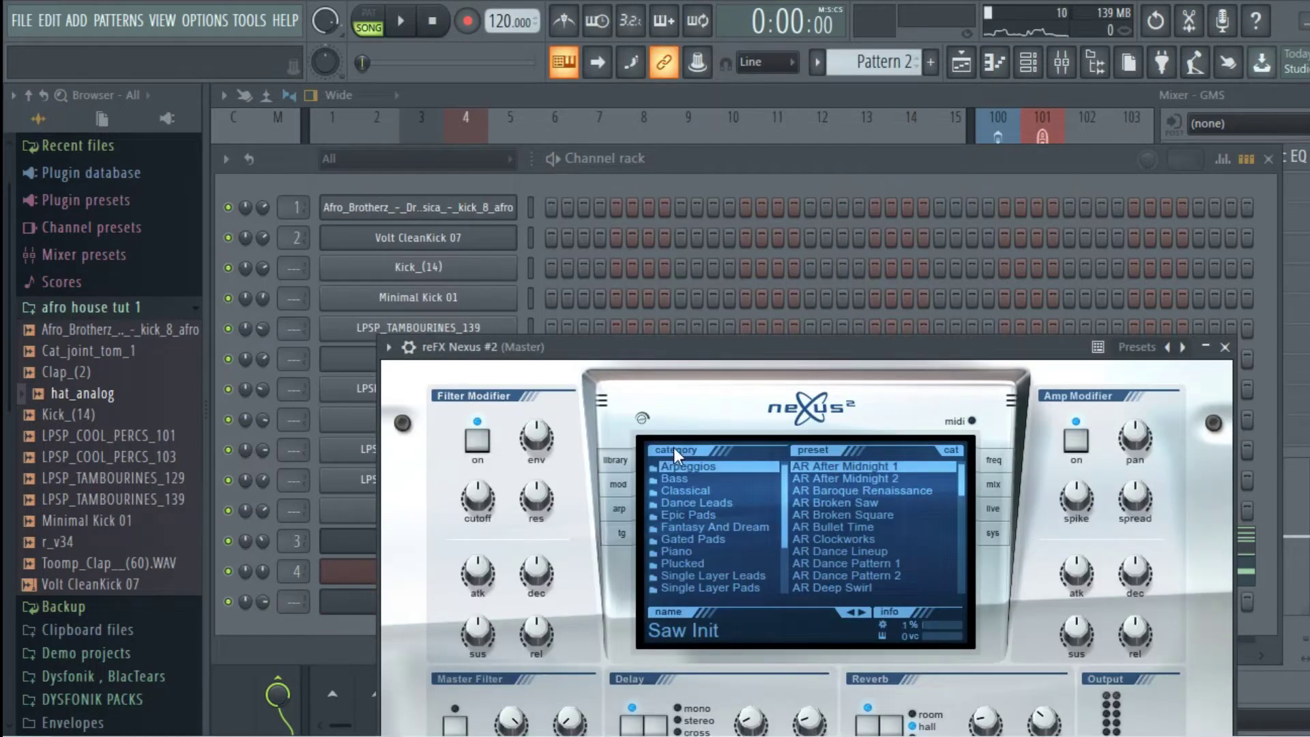
left_click(1224, 347)
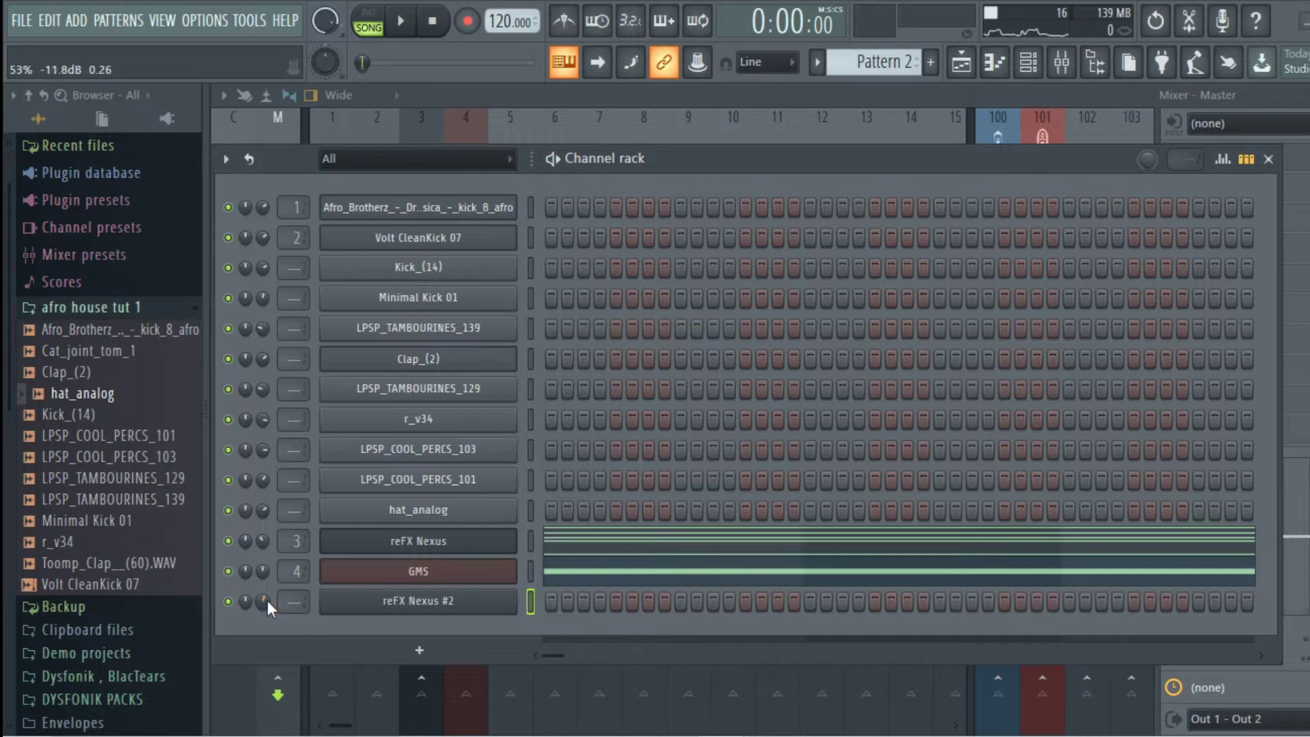
- Place a four-bar D6 note starting on the third step of bar 1 in the reFX Nexus #2 piano roll
right_click(509, 601)
left_click(583, 485)
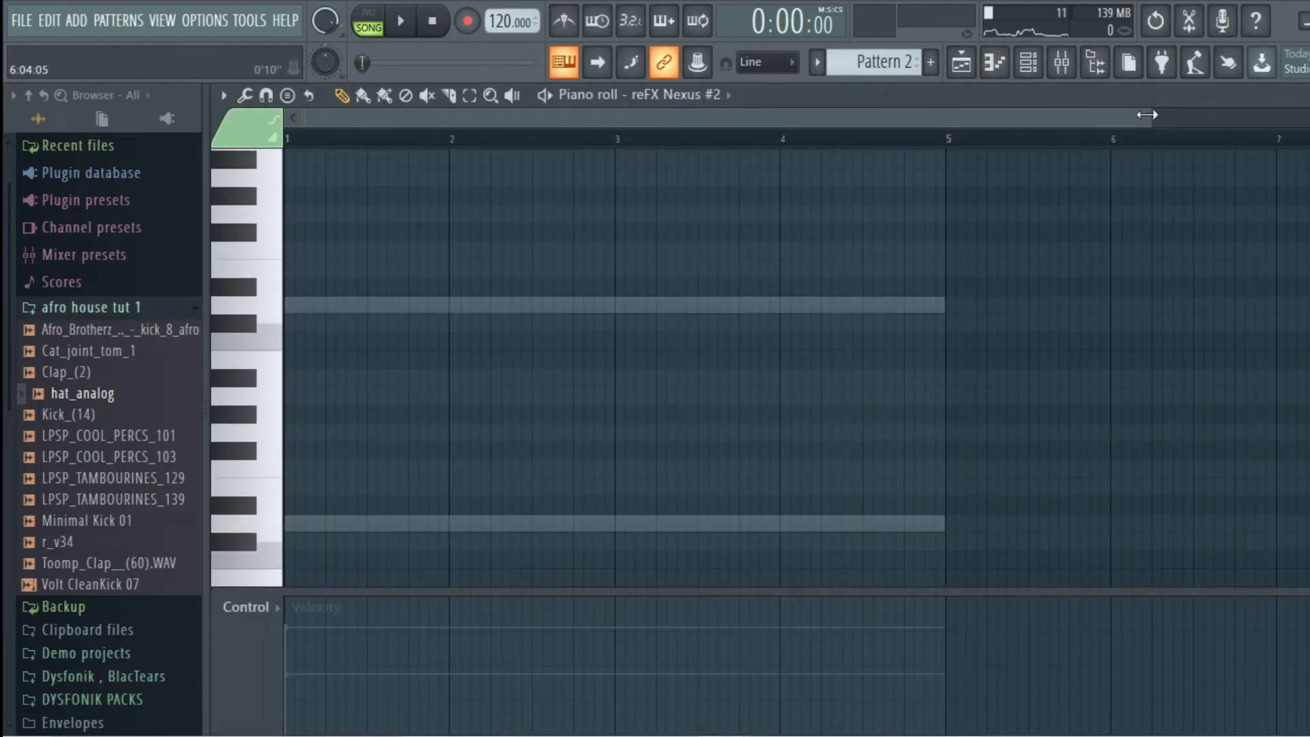
left_click_drag(1147, 114, 842, 116)
scroll(623, 287, "up", 5)
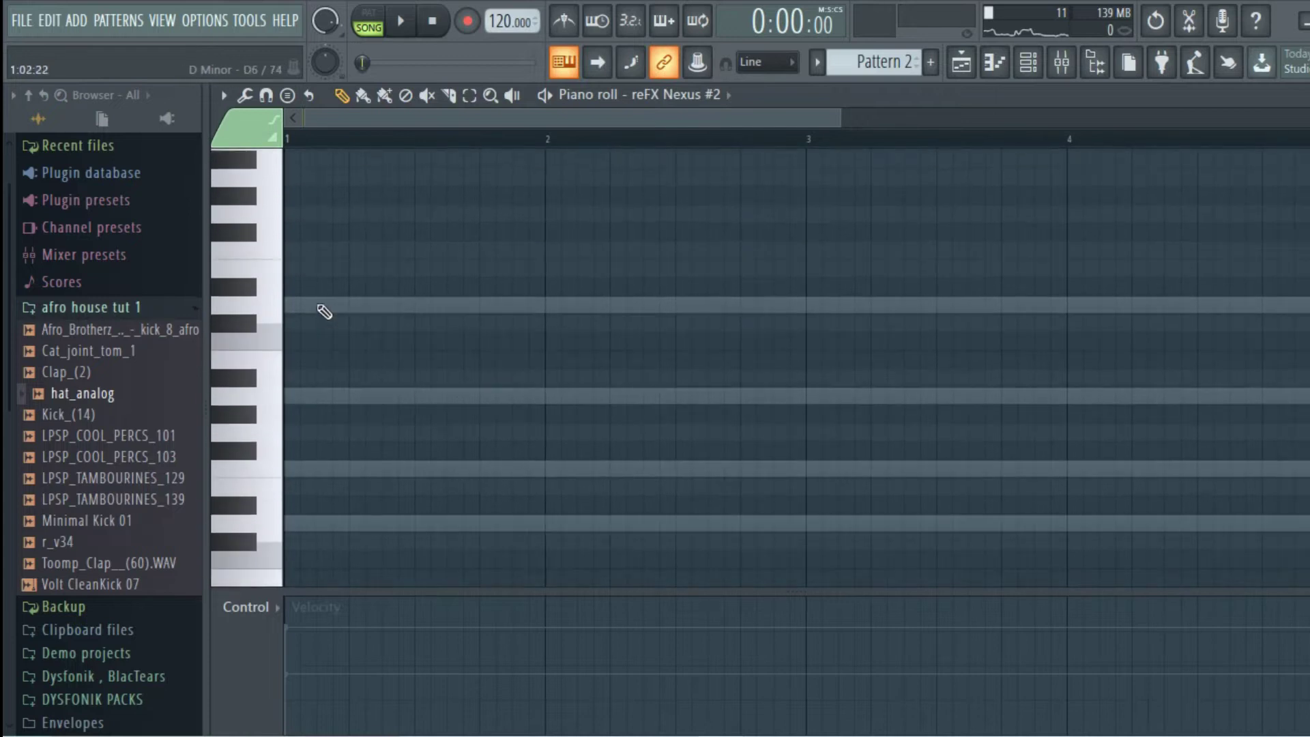
left_click(320, 306)
left_click_drag(779, 118, 1219, 118)
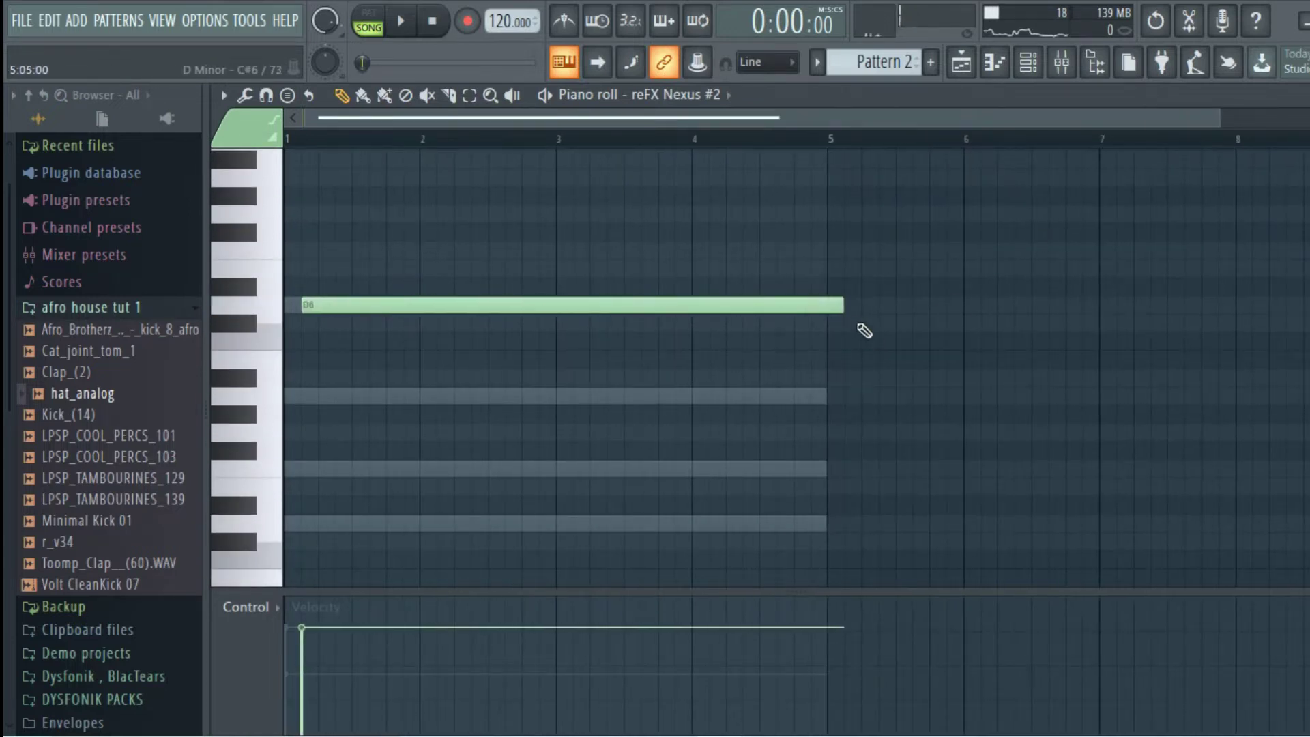
- Shorten the reFX Nexus #2 note to one step and move it to F6 on the second step of bar 1
left_click_drag(736, 306, 234, 305)
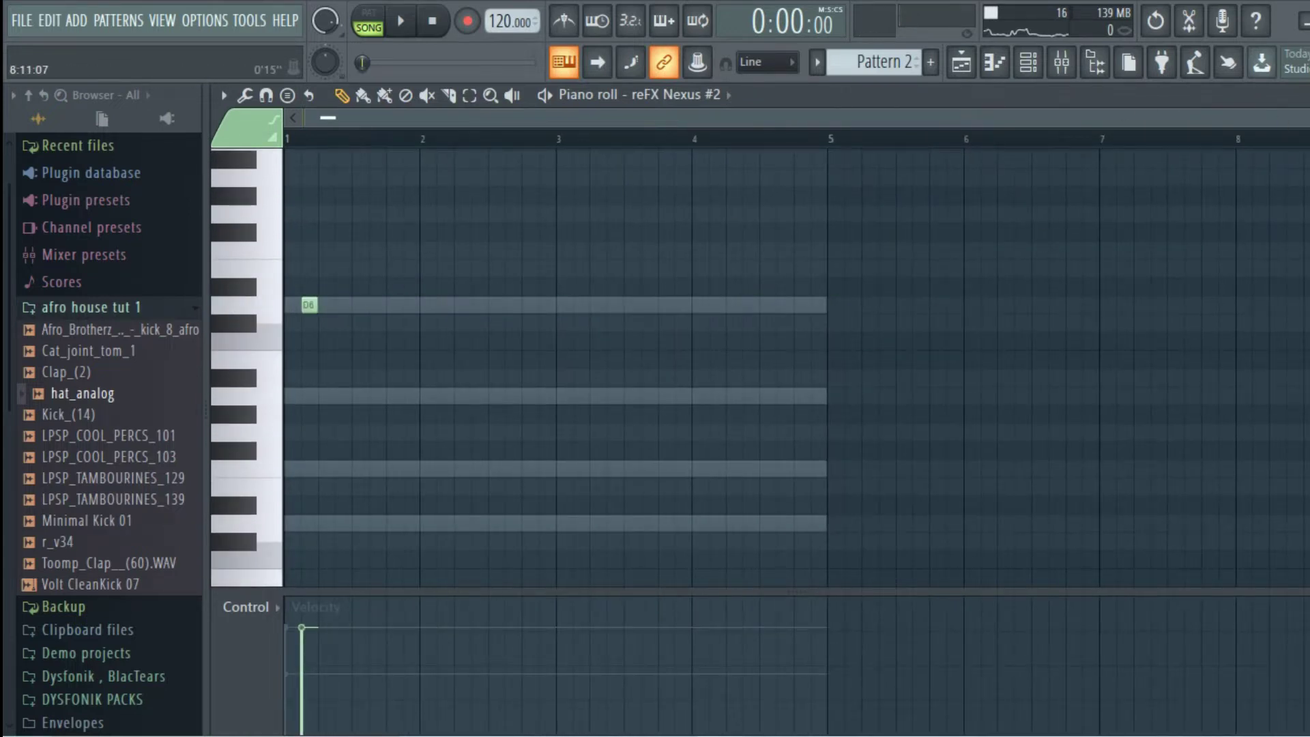
left_click_drag(1307, 118, 628, 118)
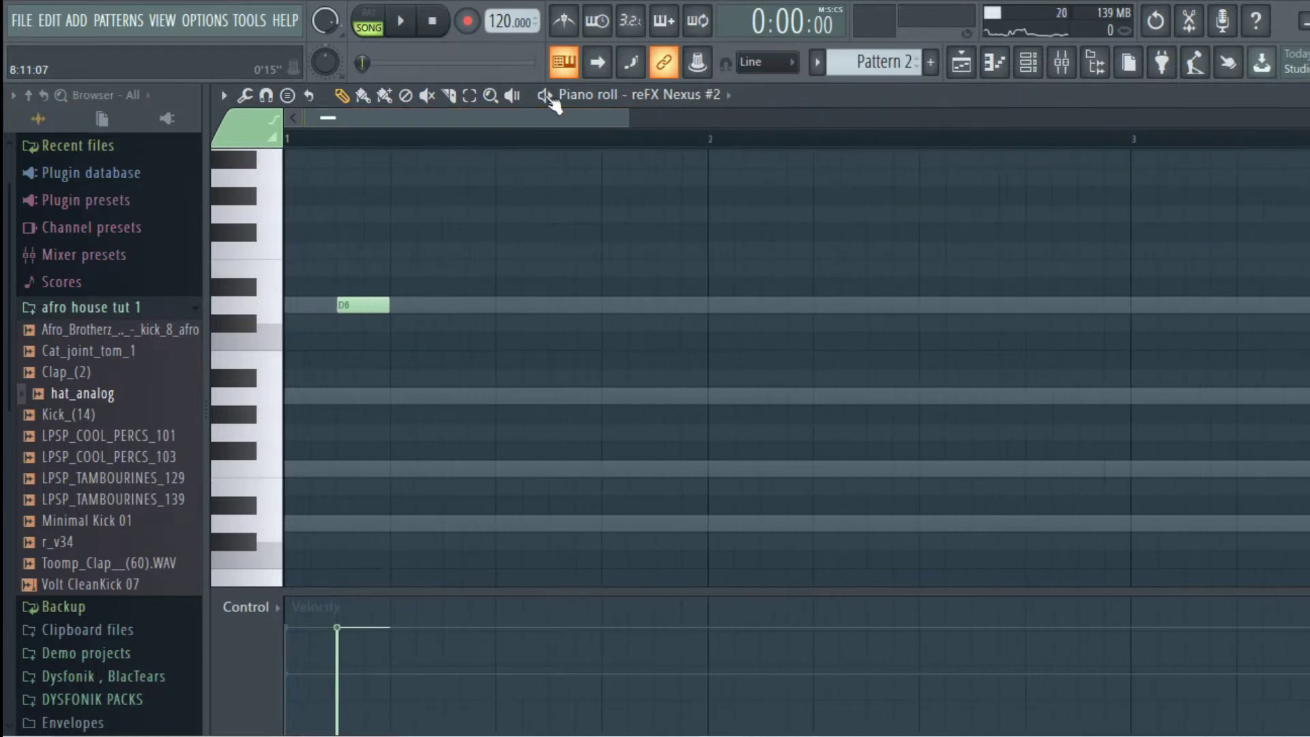
scroll(405, 448, "up", 2)
left_click_drag(369, 417, 327, 341)
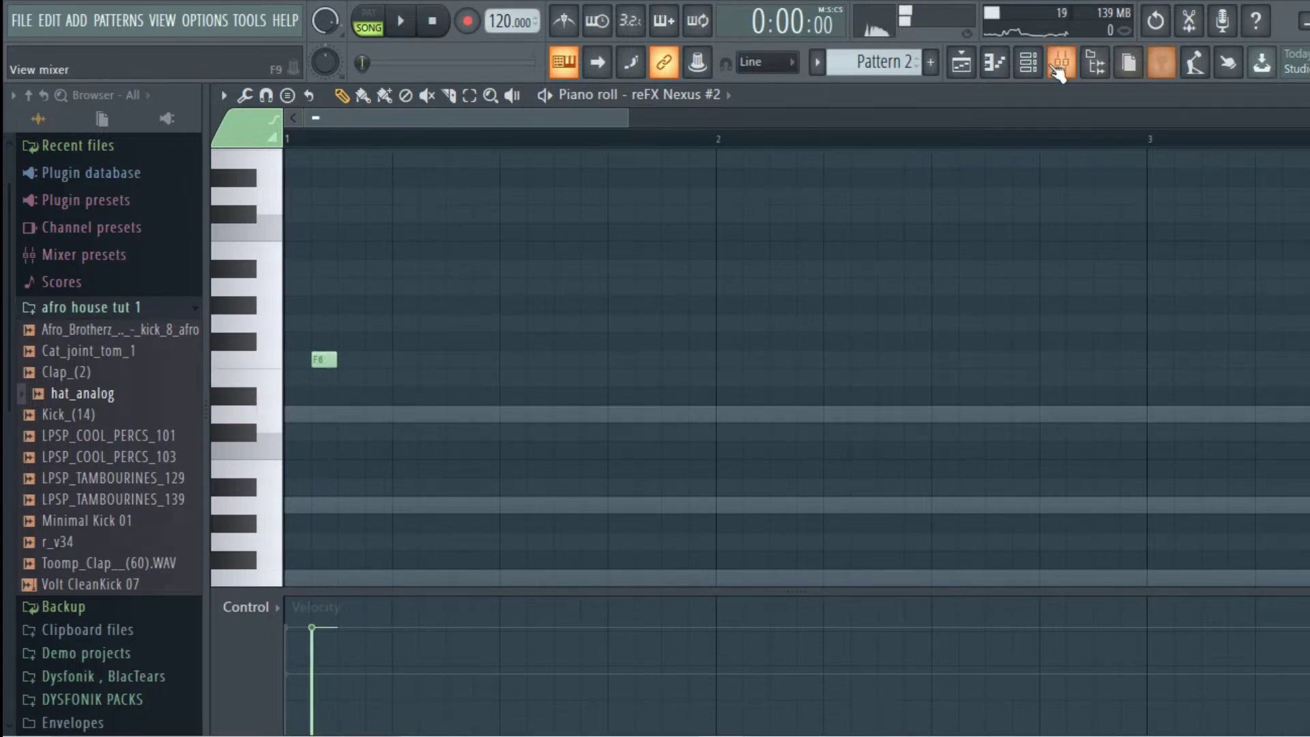
- Set the reFX Nexus #2 channel volume to 41% and play back the beat briefly
left_click(1028, 62)
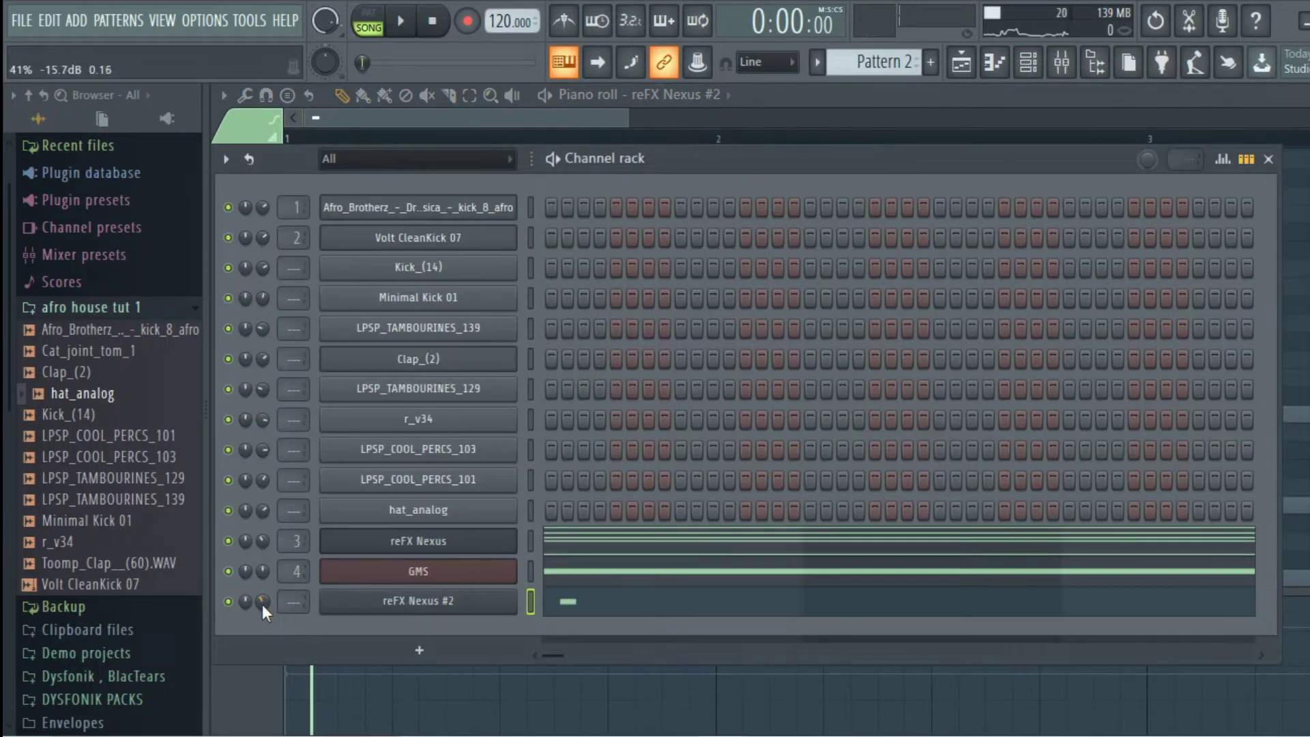
key("space")
key("space")
- Route reFX Nexus #2 to mixer track 5 and lower that track's fader slightly
left_click(592, 601)
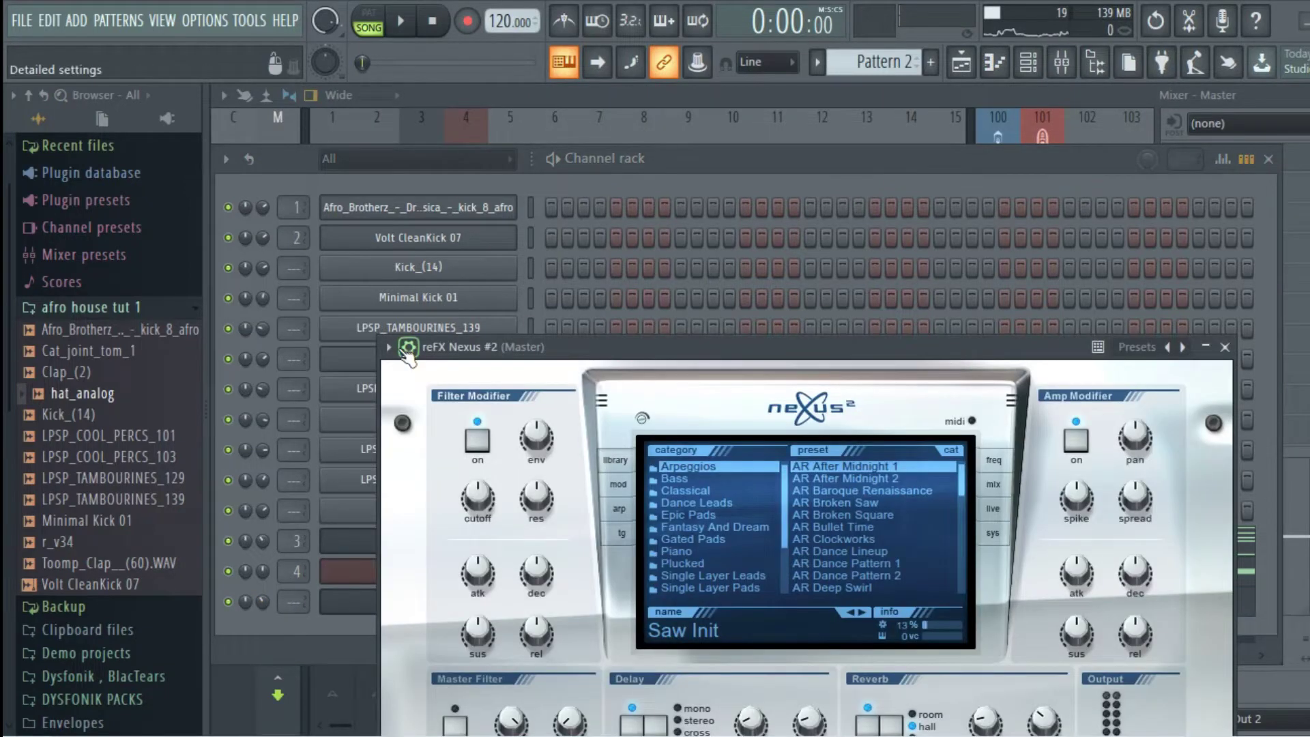
left_click(408, 347)
left_click(1207, 401)
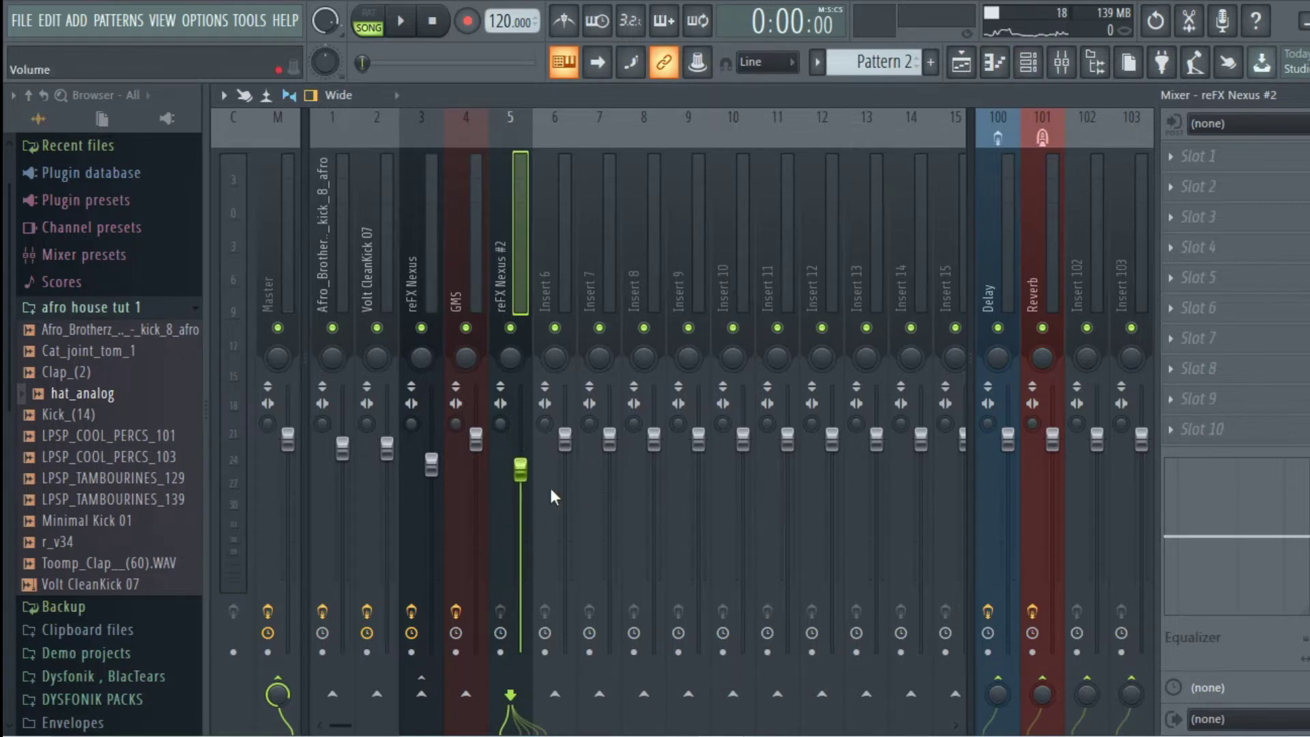
- Add one-step notes A6 on step 3 and D7 on step 4 of bar 1 in the reFX Nexus #2 piano roll
left_click(1030, 73)
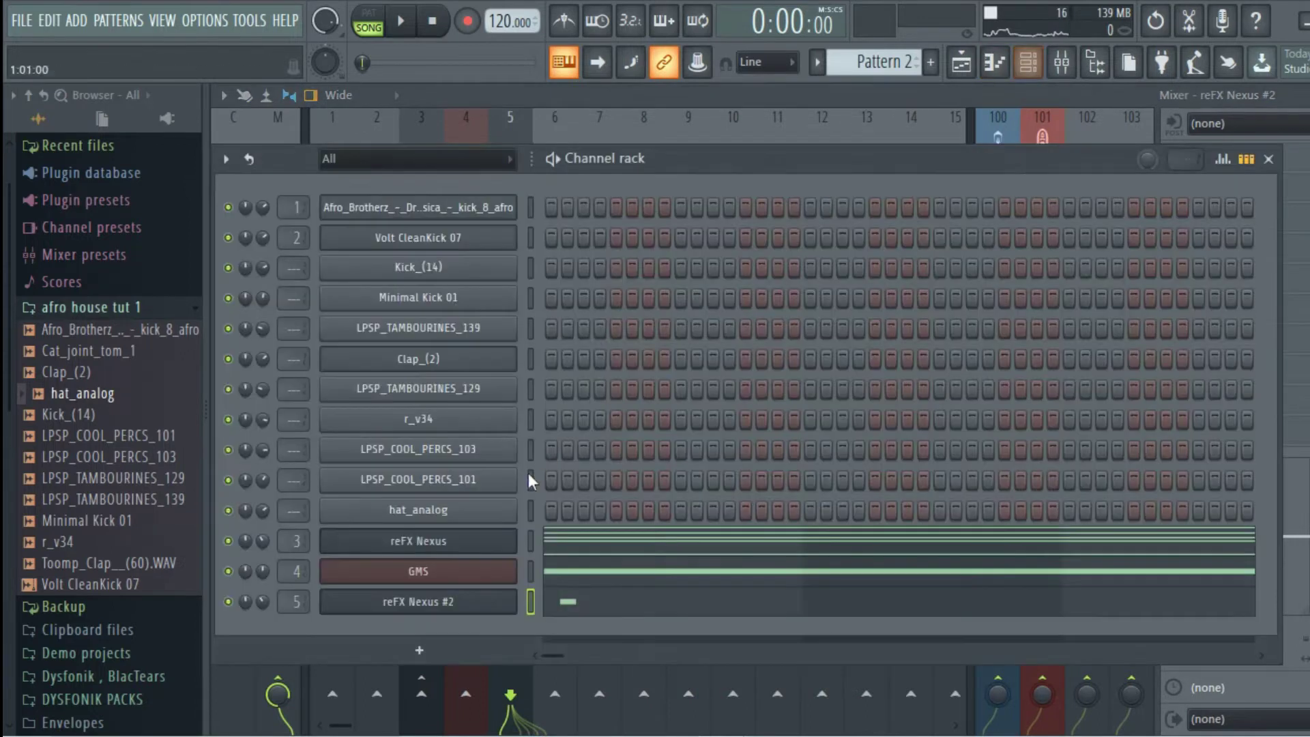
left_click(581, 609)
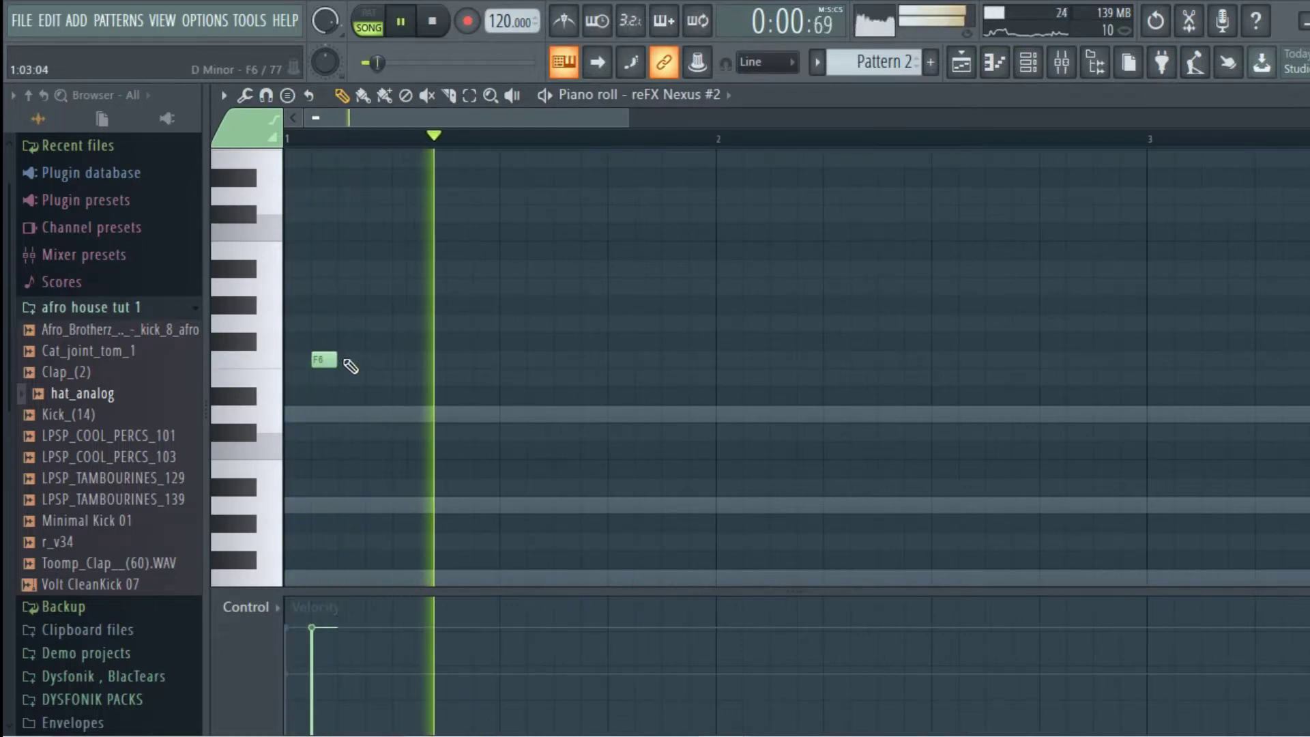
left_click_drag(379, 323, 348, 287)
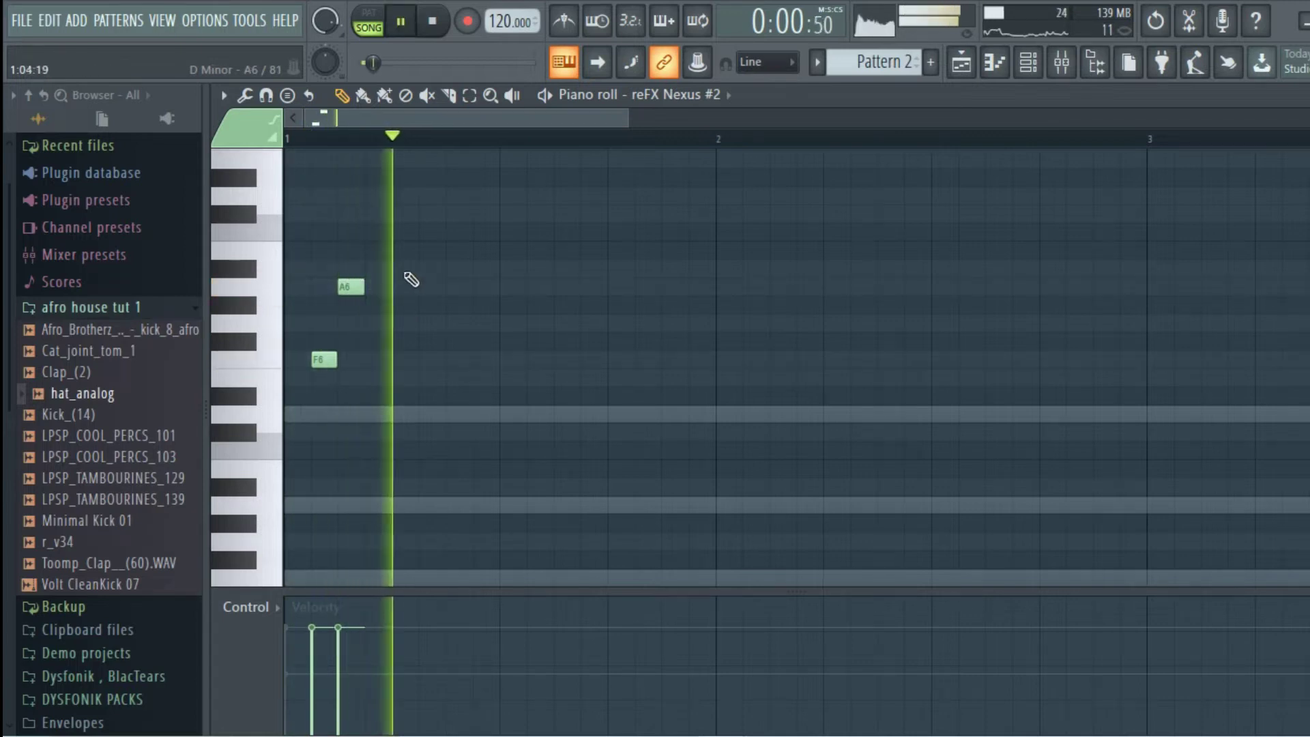
left_click(381, 214)
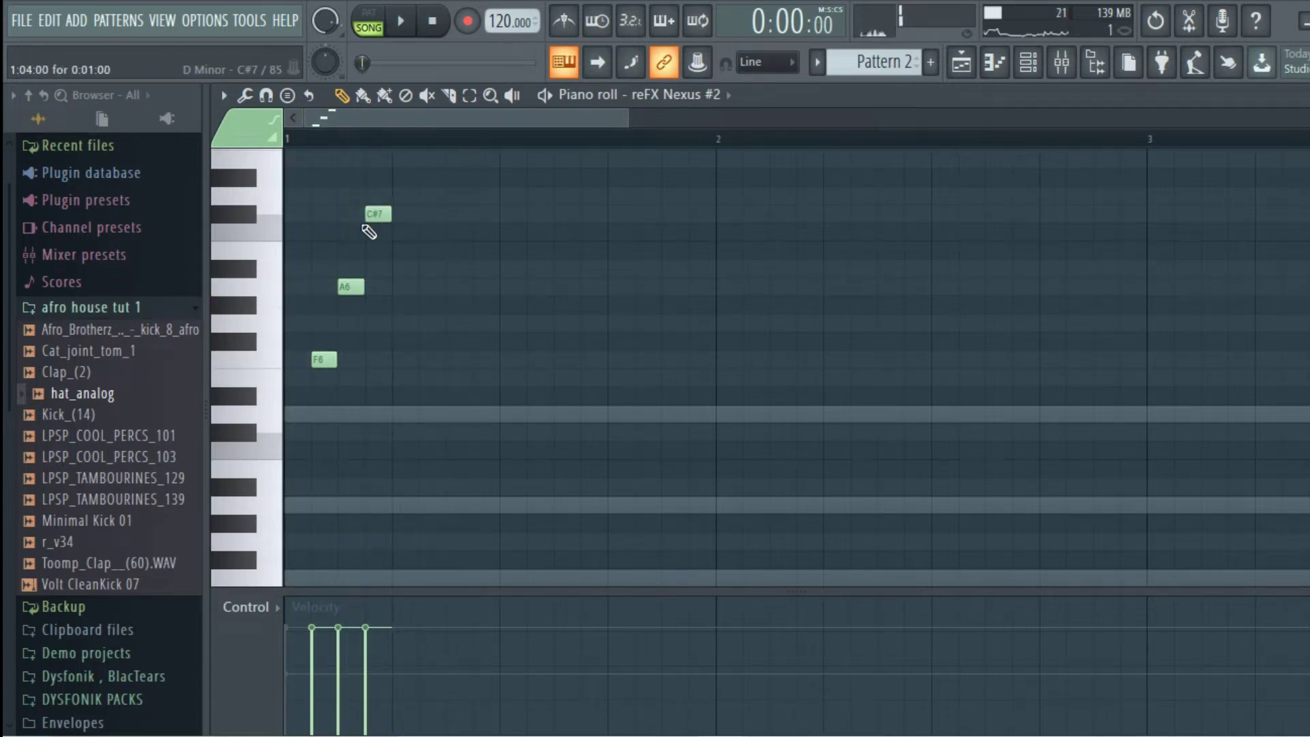
left_click_drag(368, 215, 368, 195)
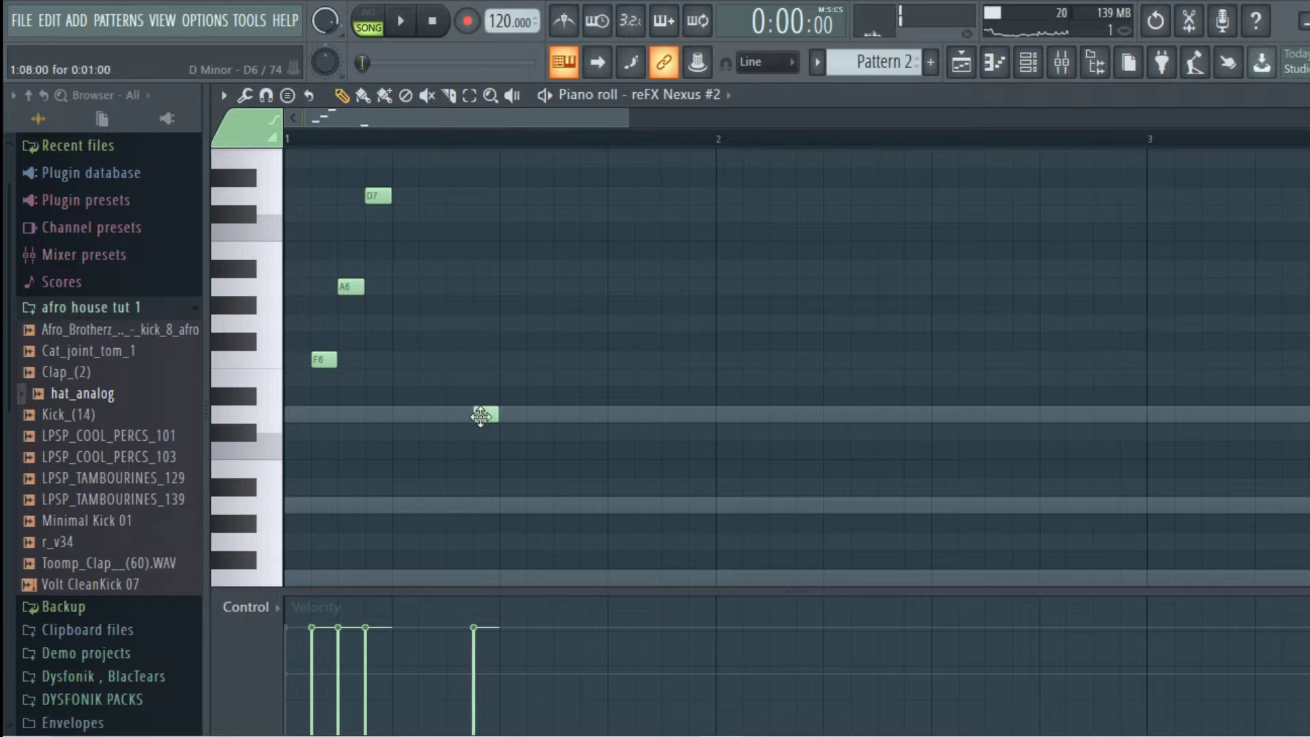
- Place D6 on step 7, D7 on step 10 and A6 on step 11 of bar 1, checking the melody with playback
left_click_drag(480, 416, 453, 415)
key("space")
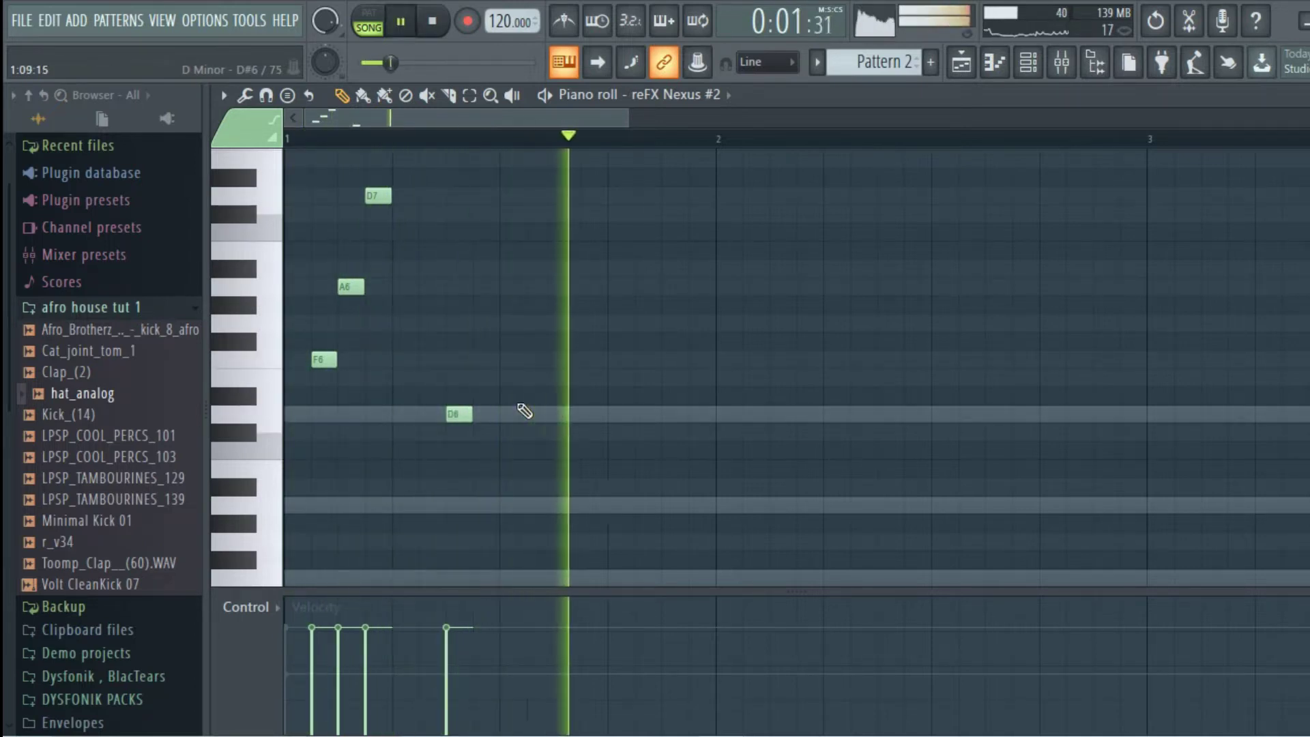
key("space")
key("space")
left_click(540, 197)
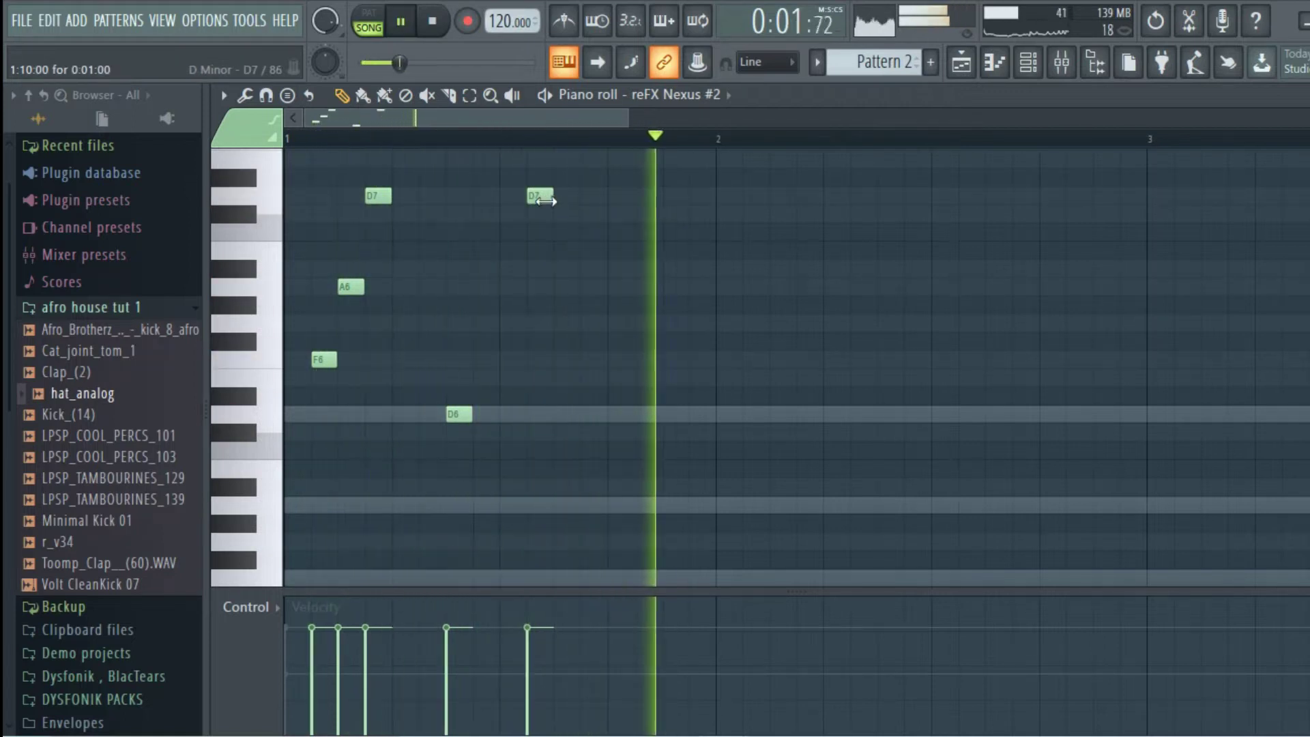
left_click(566, 287)
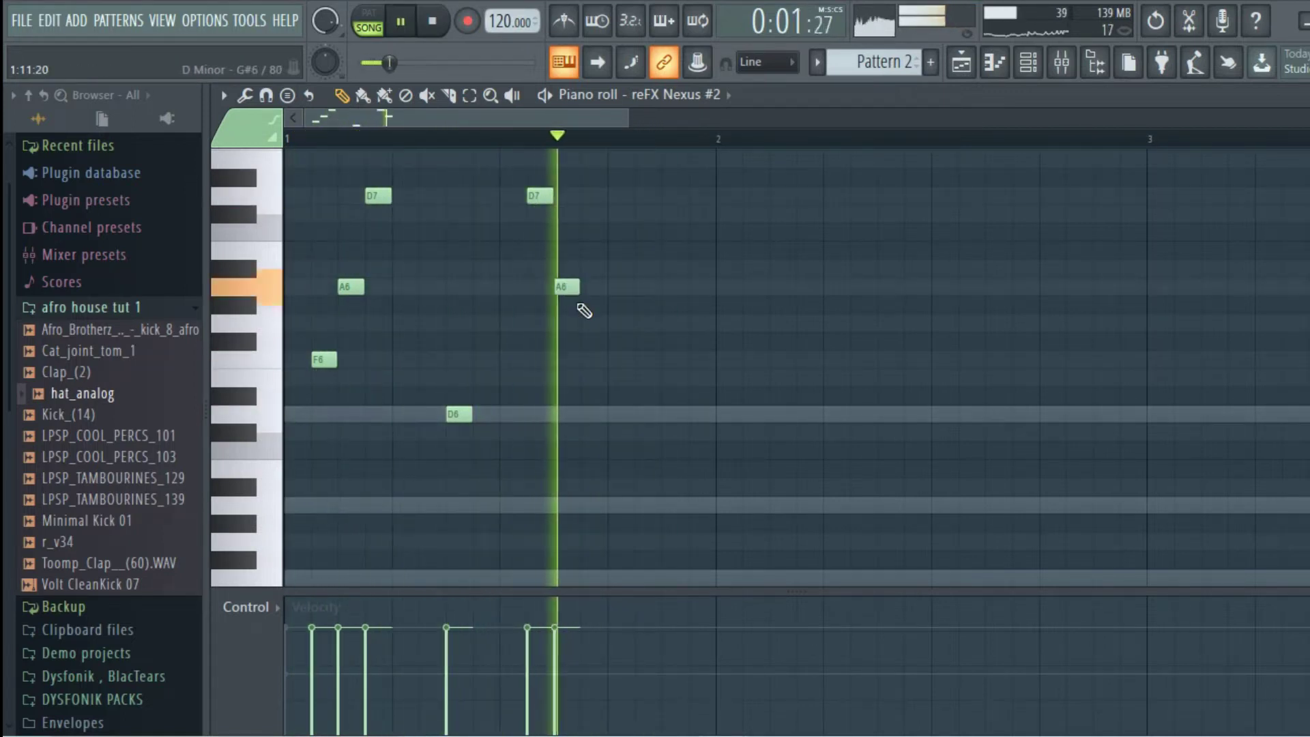
key("space")
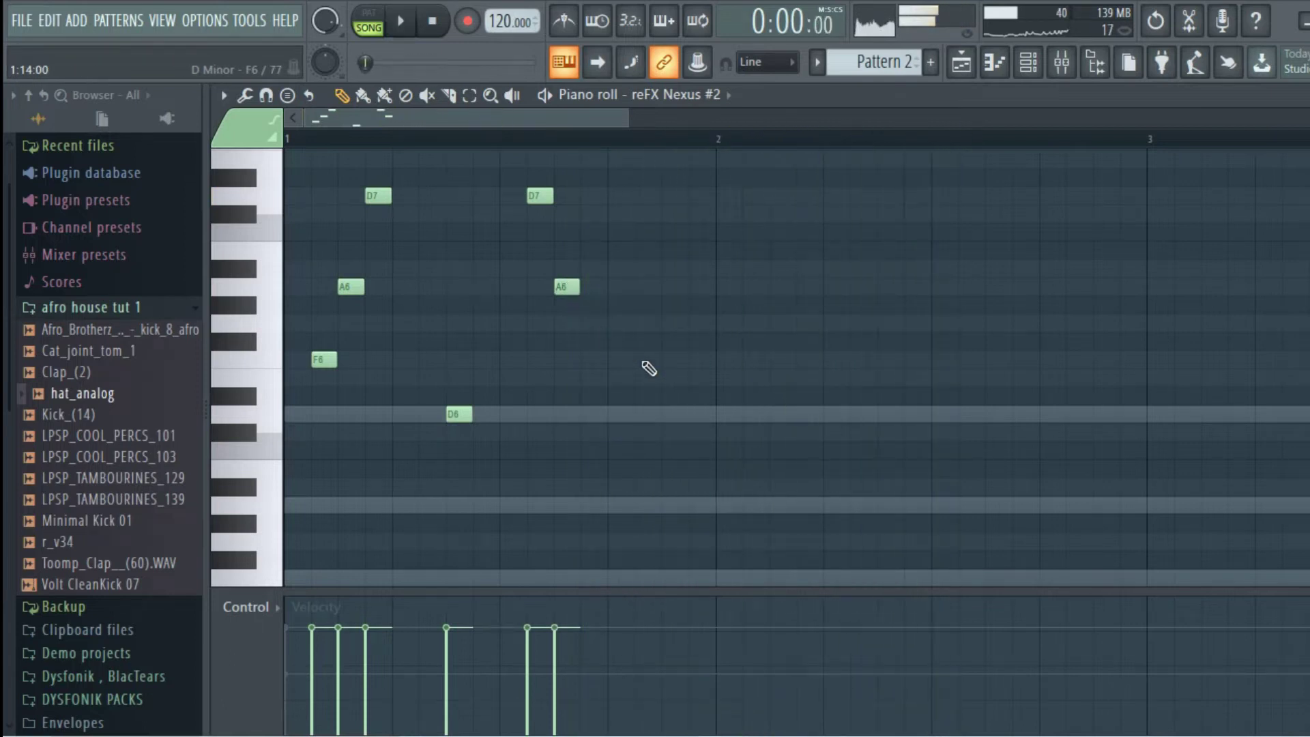
- Complete the bar 1 melody with D6 on step 14 and D7 on step 16 while listening to the beat
key("space")
left_click(641, 415)
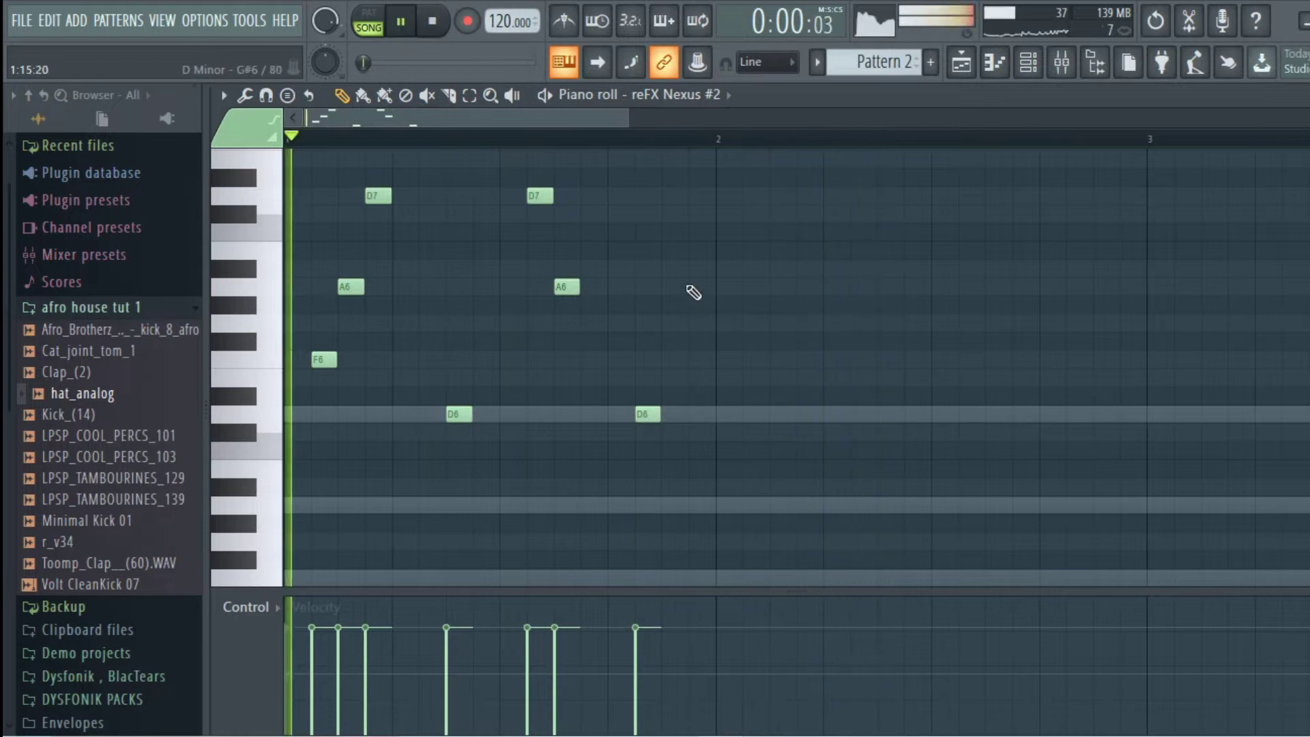
left_click(690, 197)
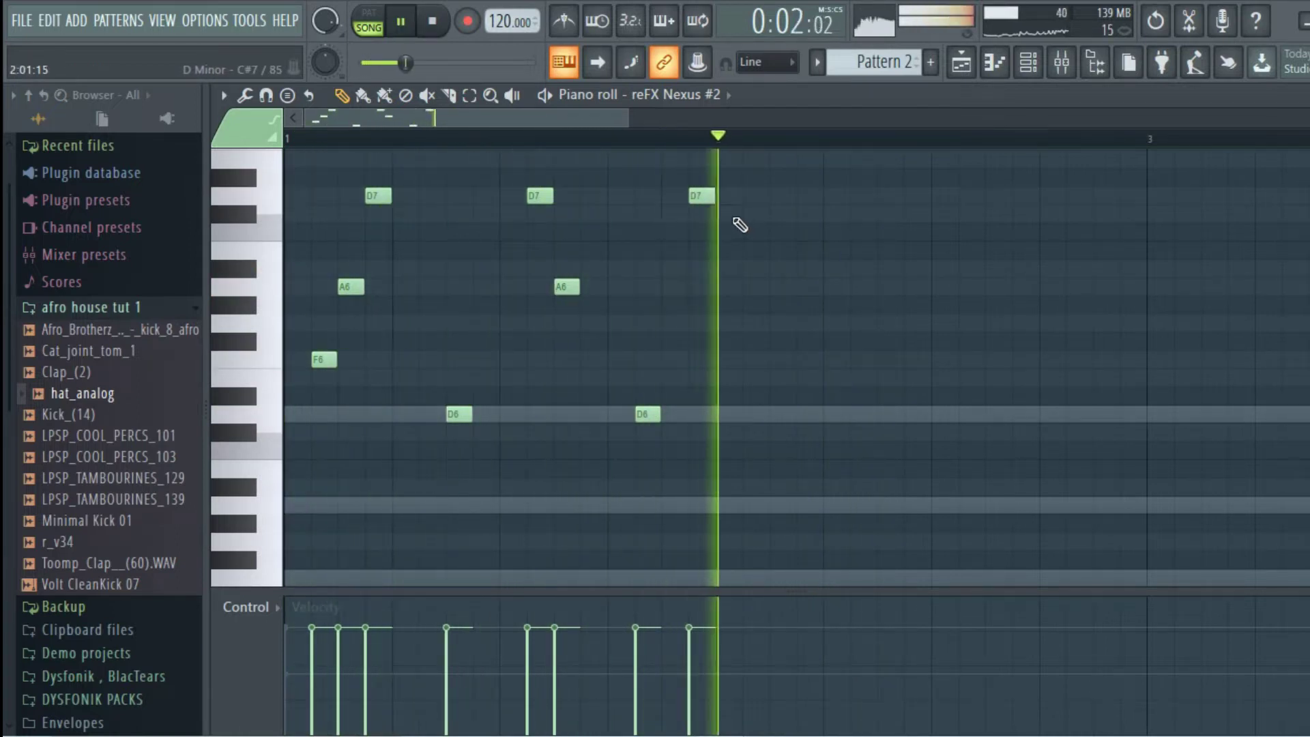
key("space")
- Duplicate the bar 1 melody into bars 2 to 4 and play back the result
scroll(717, 146, "down", 4)
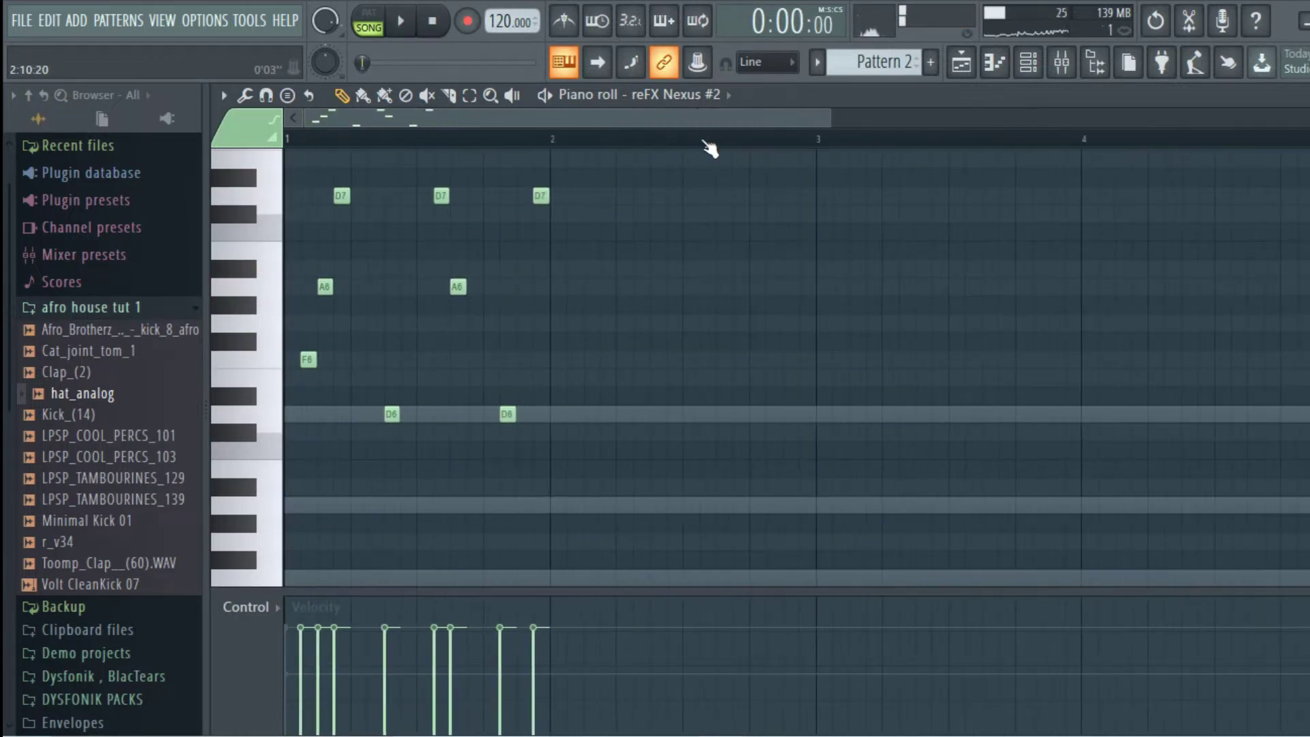
left_click_drag(554, 140, 8, 140)
key("ctrl+b")
scroll(570, 159, "down", 4)
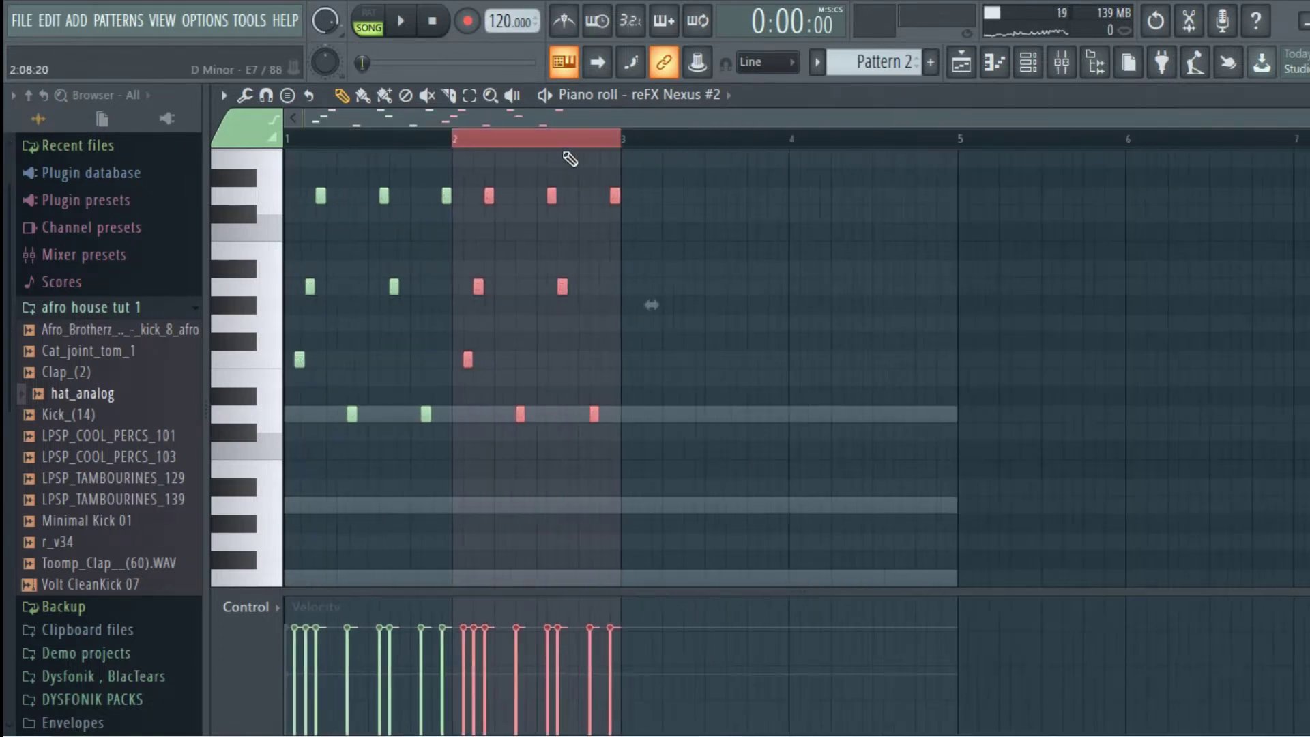
key("ctrl+b")
key("ctrl+b")
left_click(577, 146)
key("space")
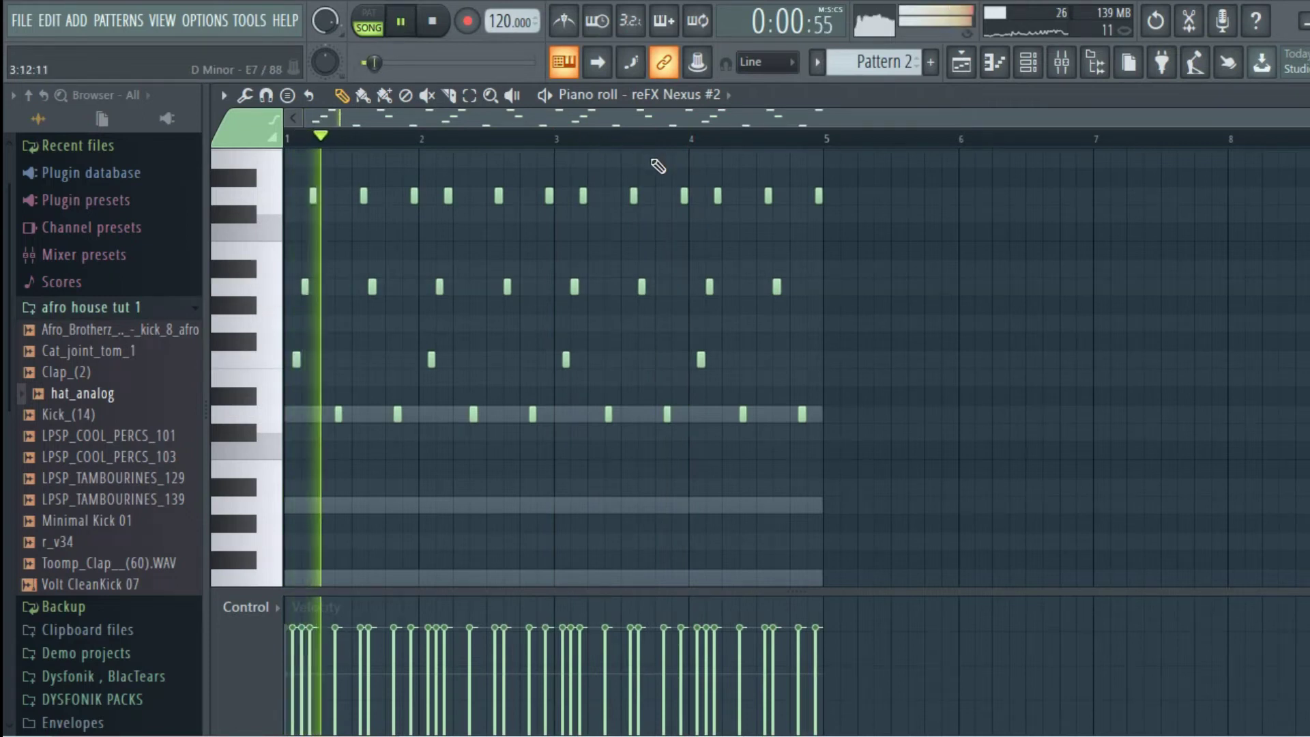
- Lower the Filter Modifier cutoff of reFX Nexus #2 to about -48
left_click(1029, 65)
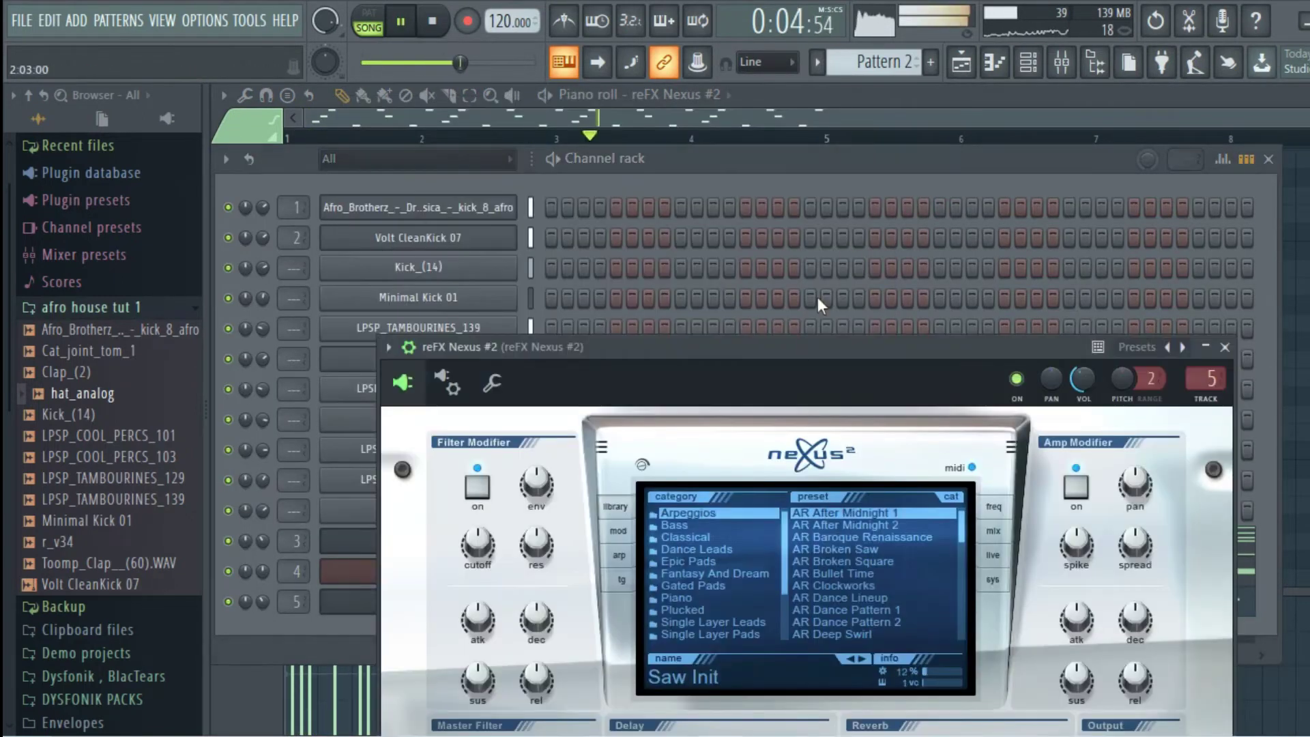
left_click_drag(805, 347, 748, 156)
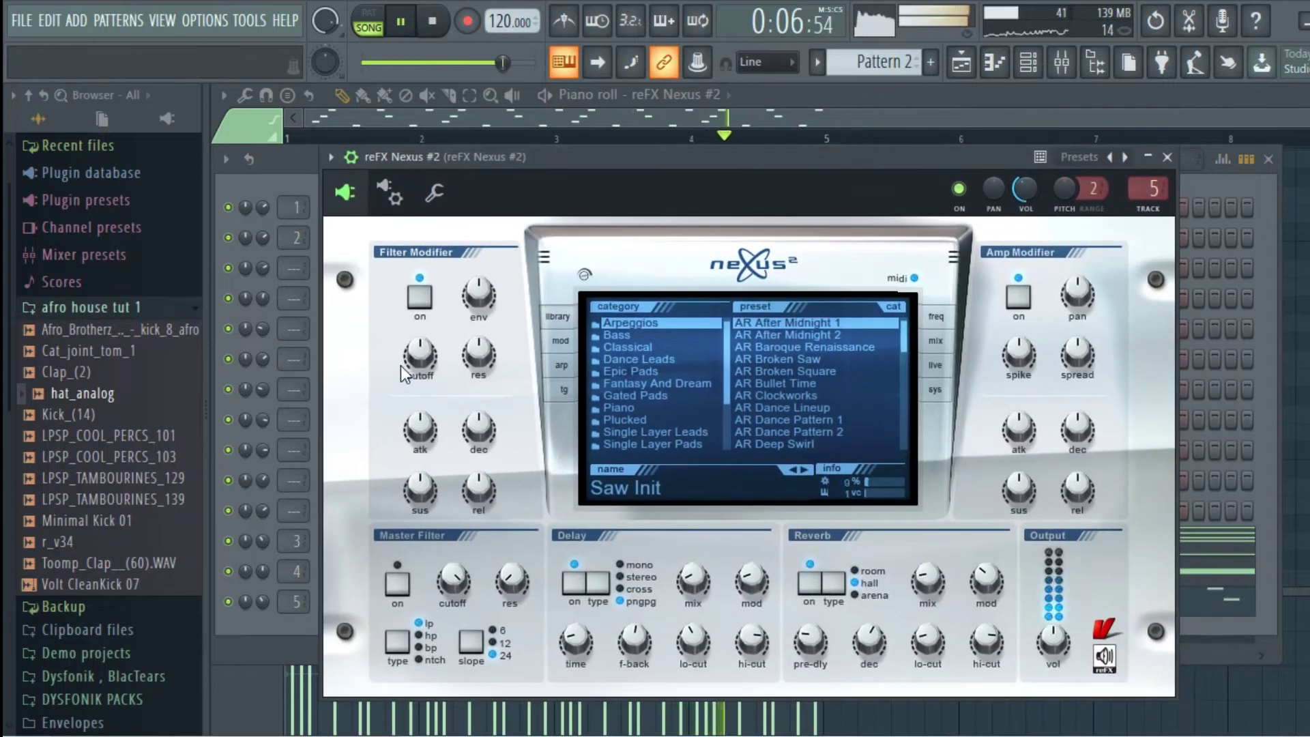
left_click_drag(419, 355, 419, 367)
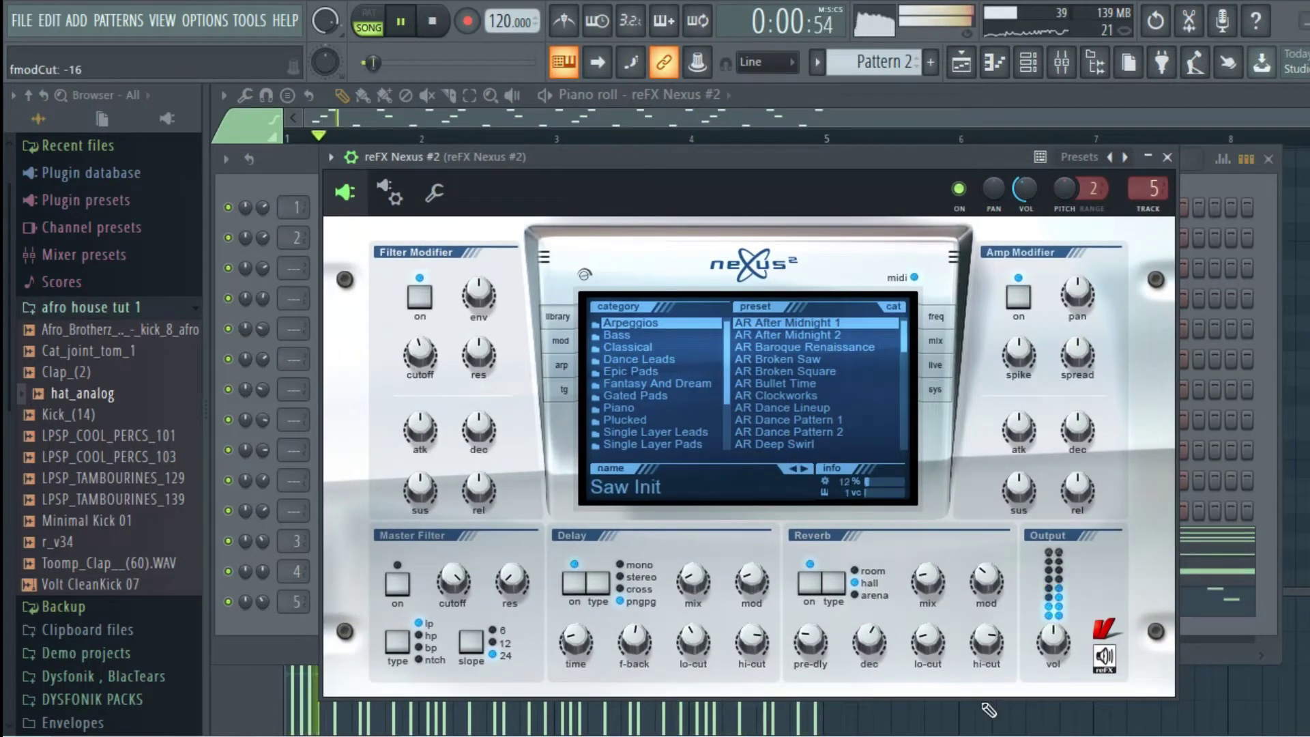
left_click_drag(417, 354, 417, 369)
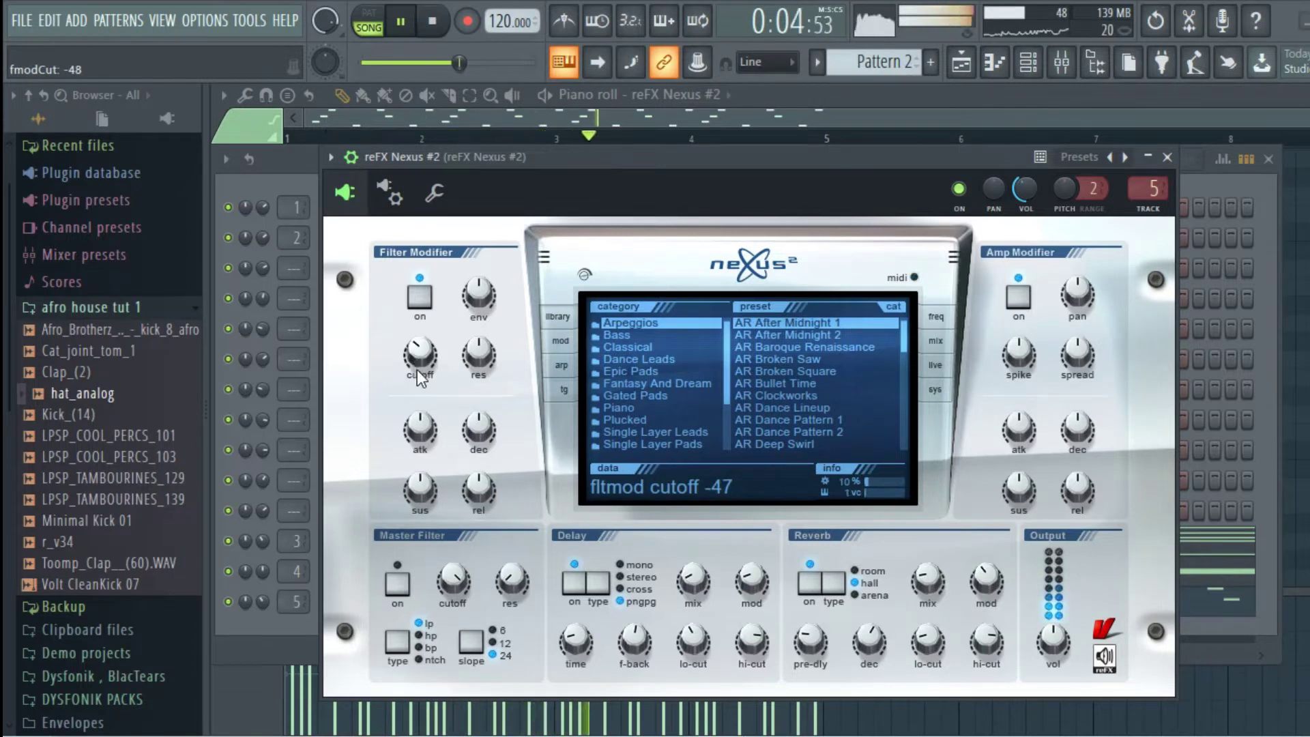
left_click(1168, 158)
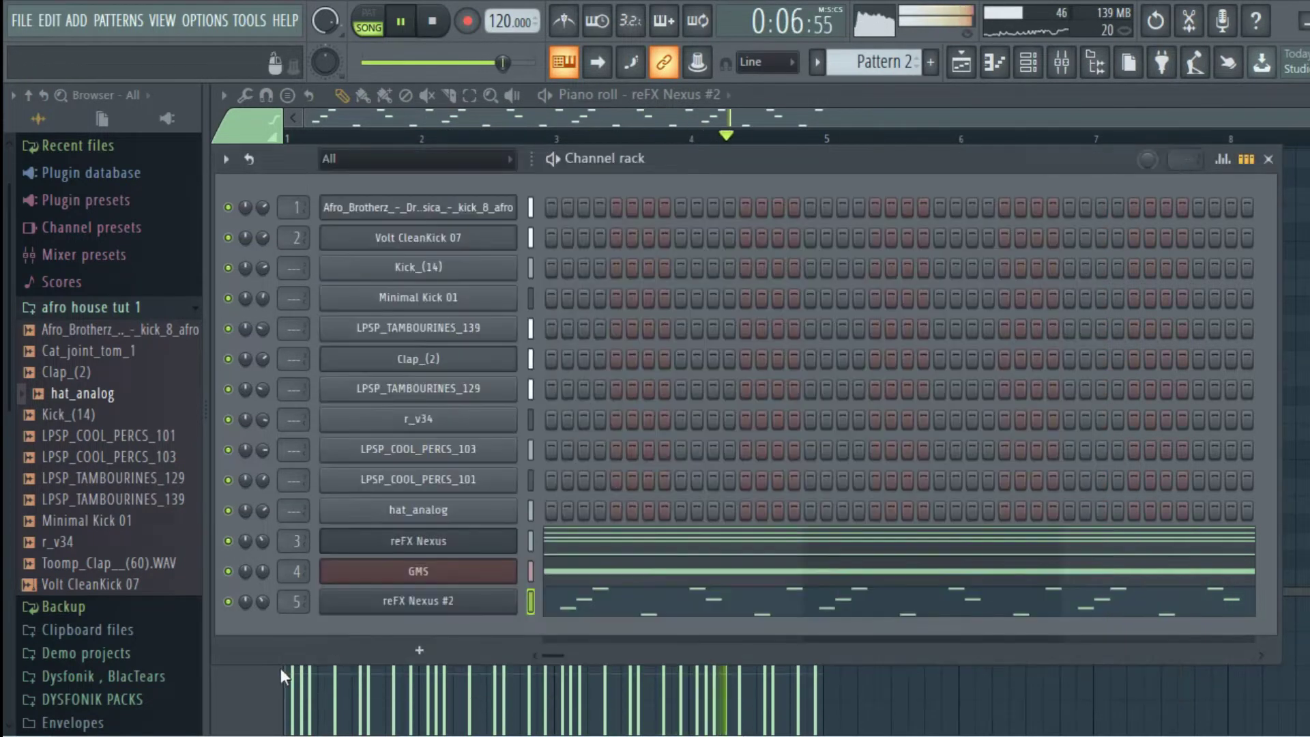
- Add Fruity Parametric EQ 2 to mixer track 5, cut the band 7 high shelf and boost band 5 by 2.0 dB around 1426 Hz
left_click(1060, 62)
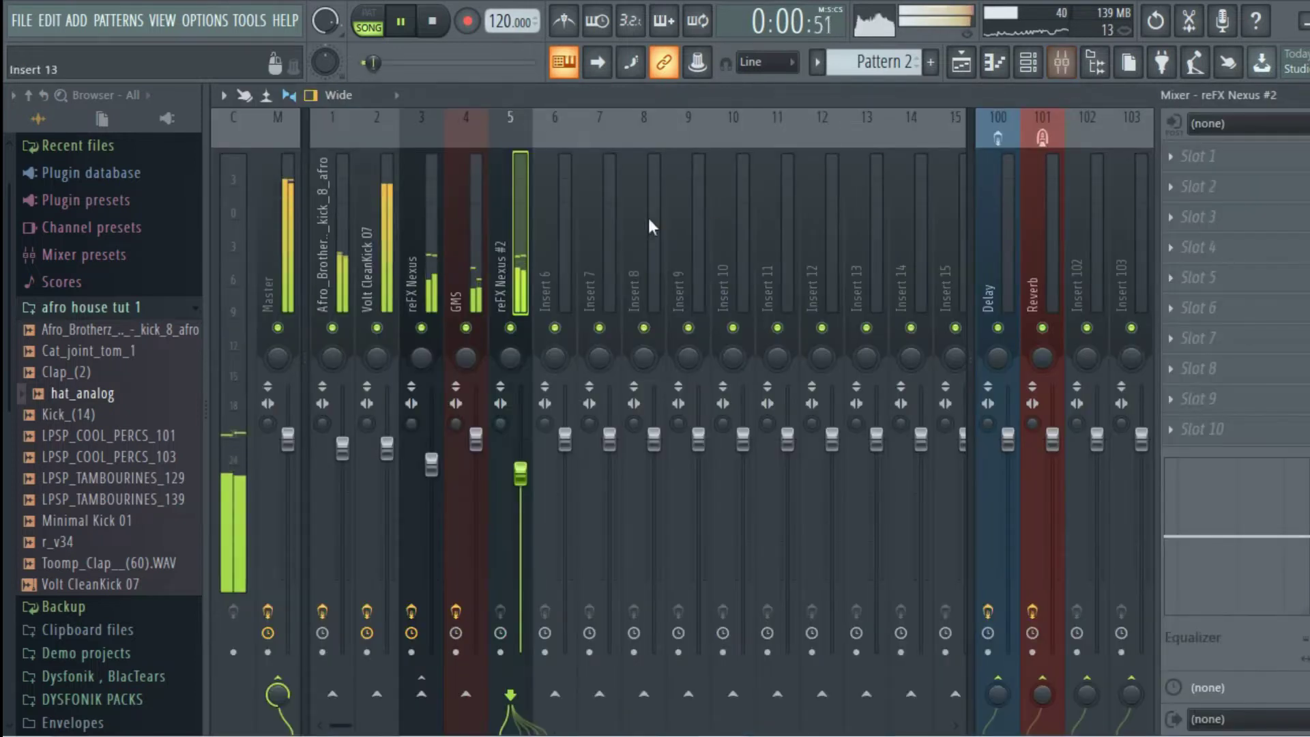
left_click(1191, 157)
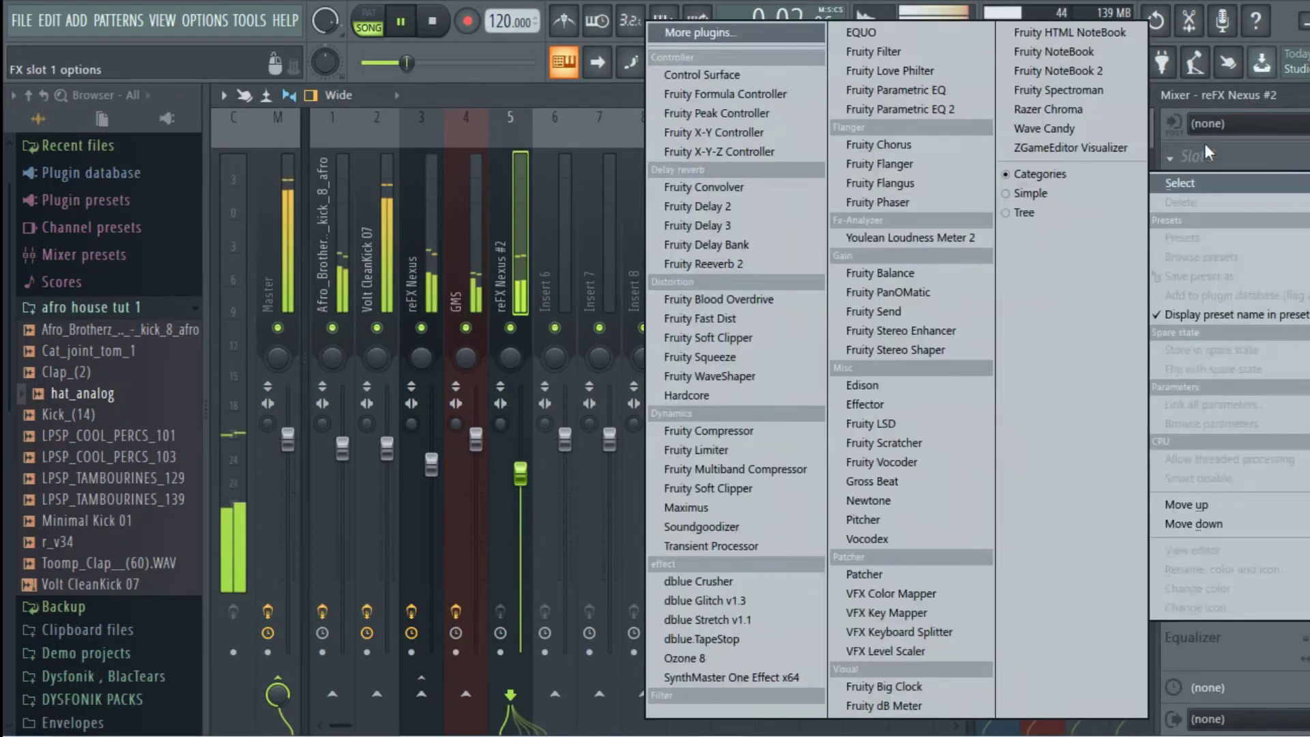
left_click(972, 109)
left_click_drag(723, 457, 704, 524)
left_click_drag(600, 457, 602, 448)
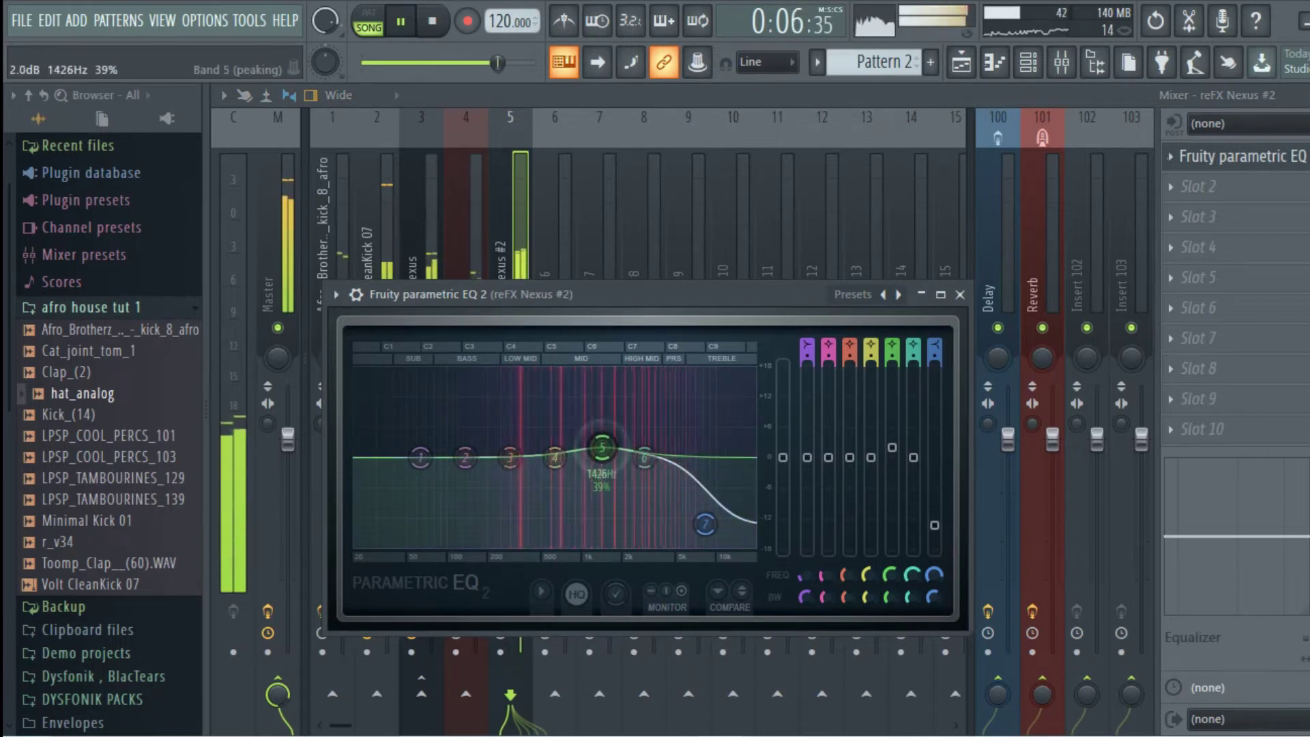
- Stop playback and clone the reFX Nexus #2 channel
left_click(1027, 61)
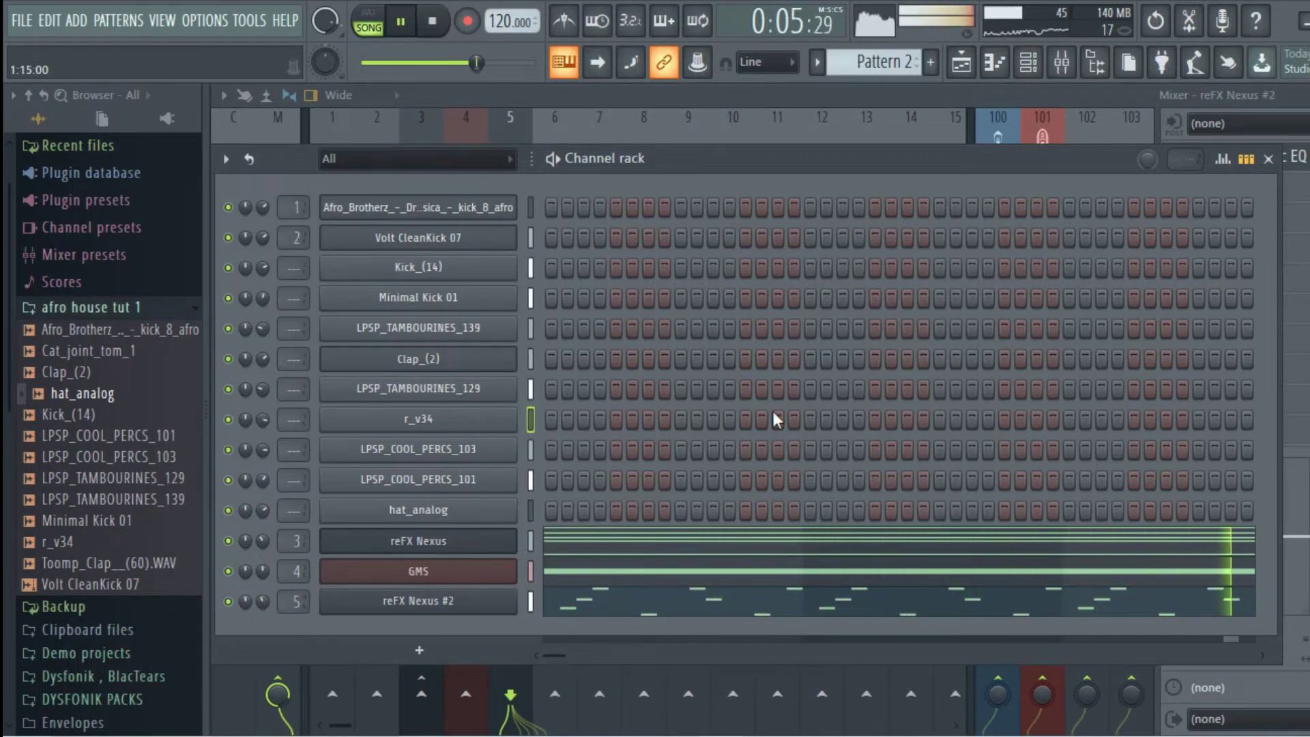
key("space")
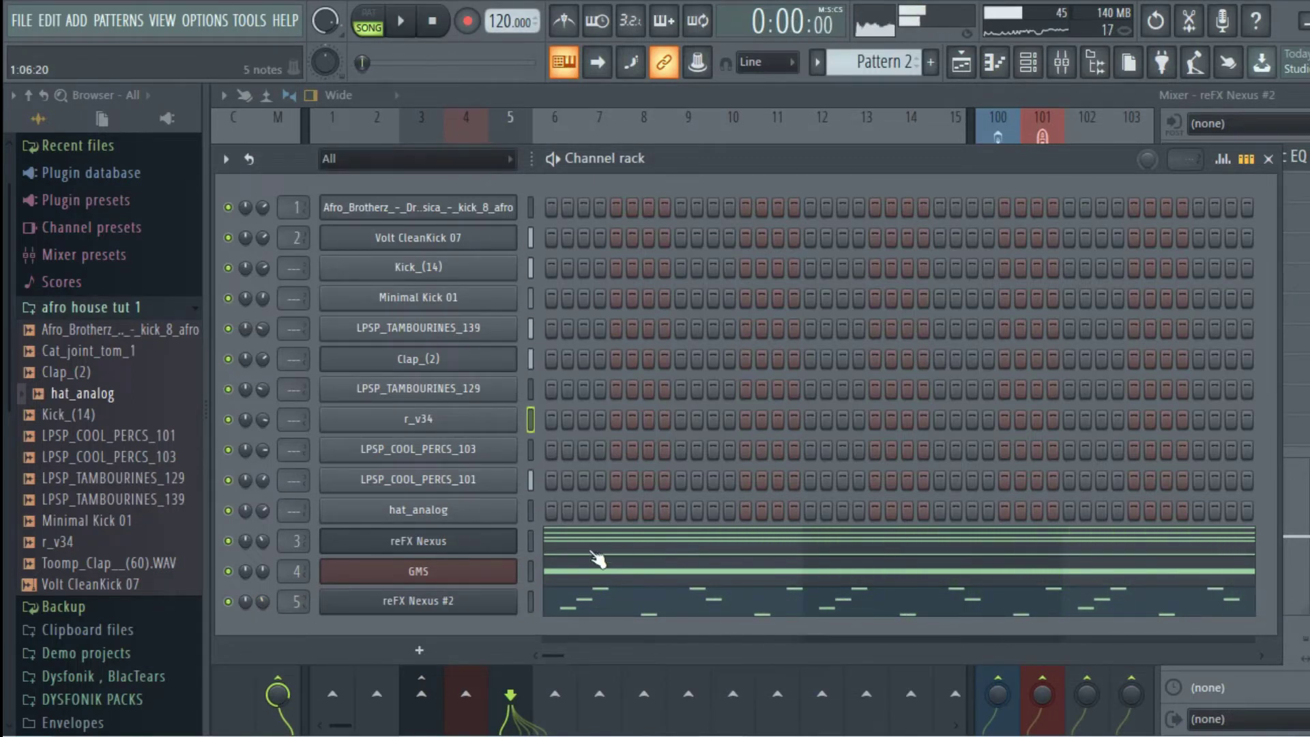
right_click(490, 599)
left_click(641, 657)
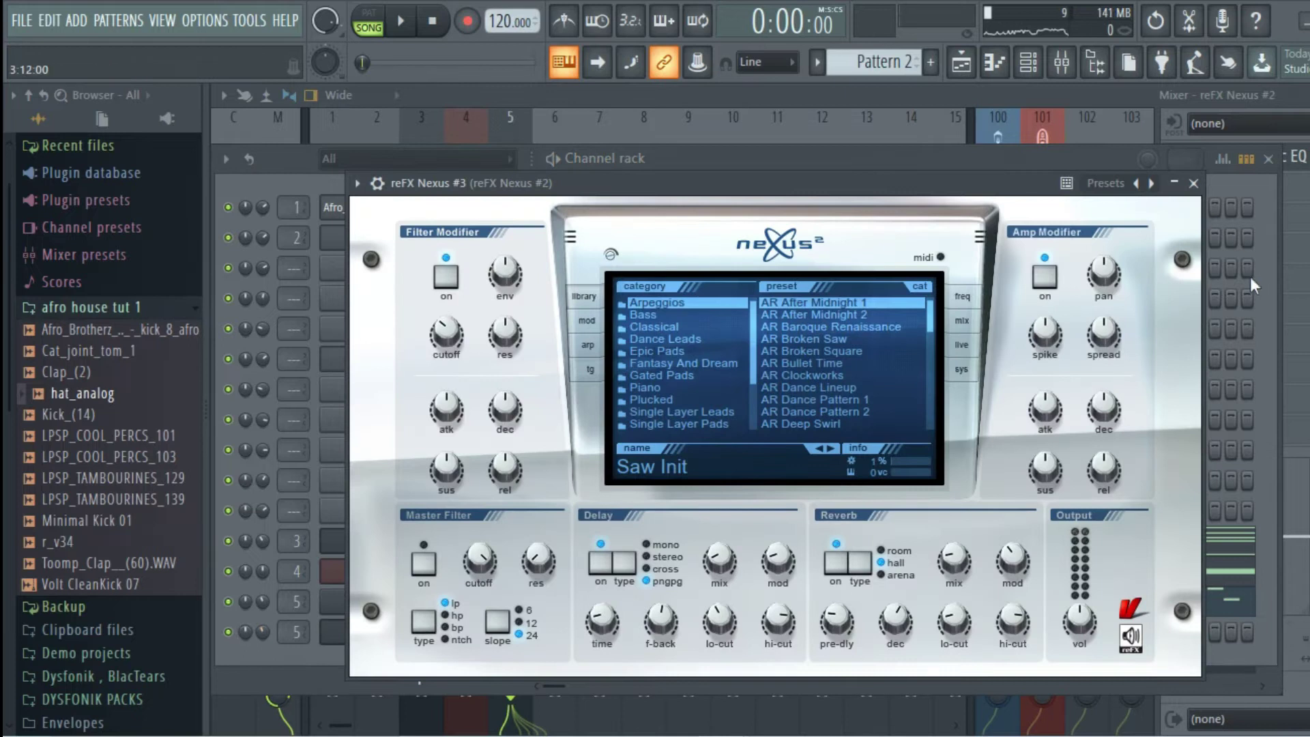
- Load the arpeggio preset AR After Midnight 1 in reFX Nexus #3
left_click(1259, 276)
left_click(451, 635)
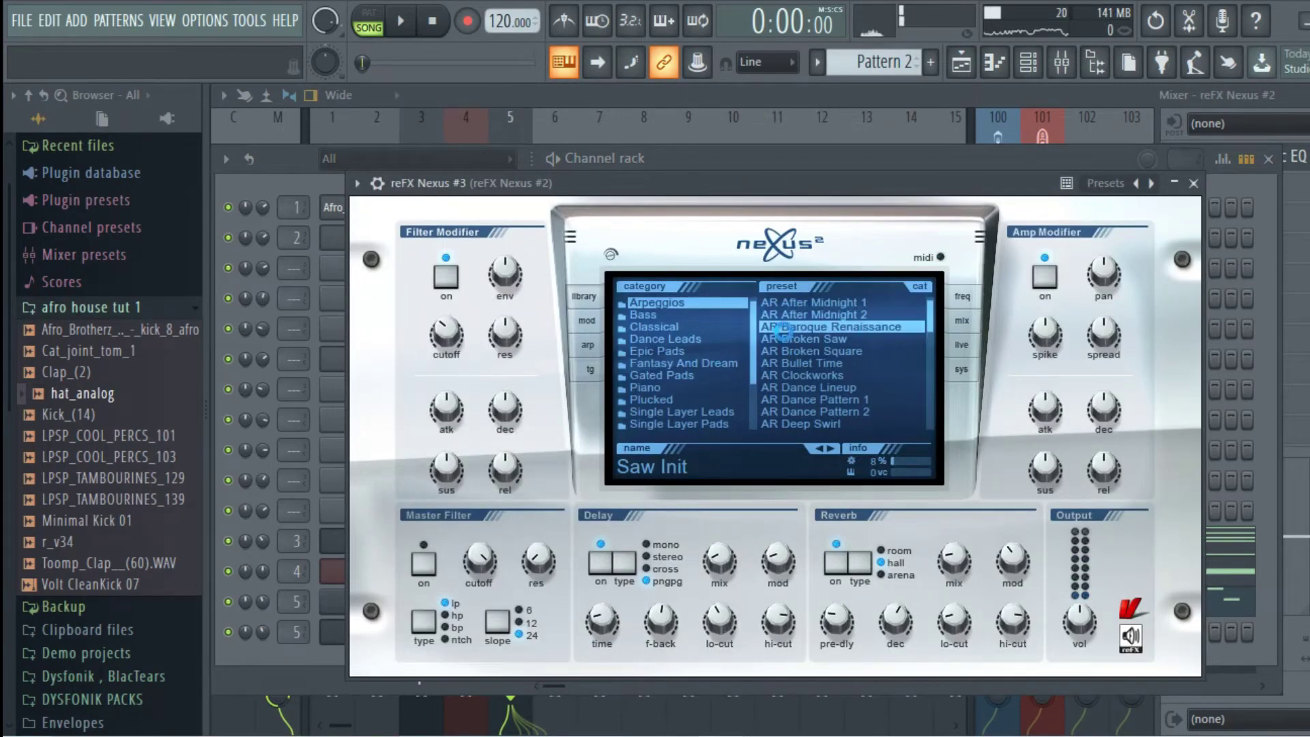
double_click(781, 328)
double_click(804, 304)
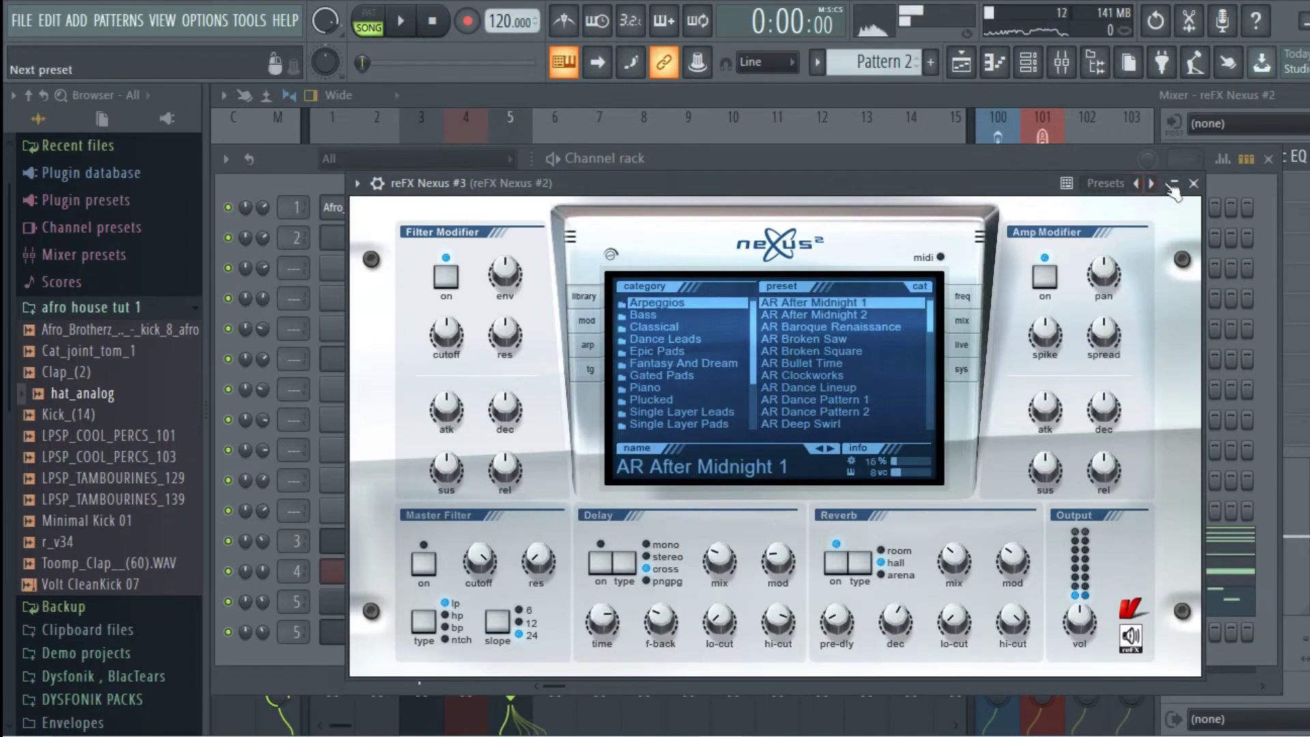
left_click(1192, 185)
- Paste the melody into the reFX Nexus #3 channel, mute reFX Nexus #2 and play the beat
left_click(531, 632)
key("ctrl+v")
left_click(228, 601)
key("space")
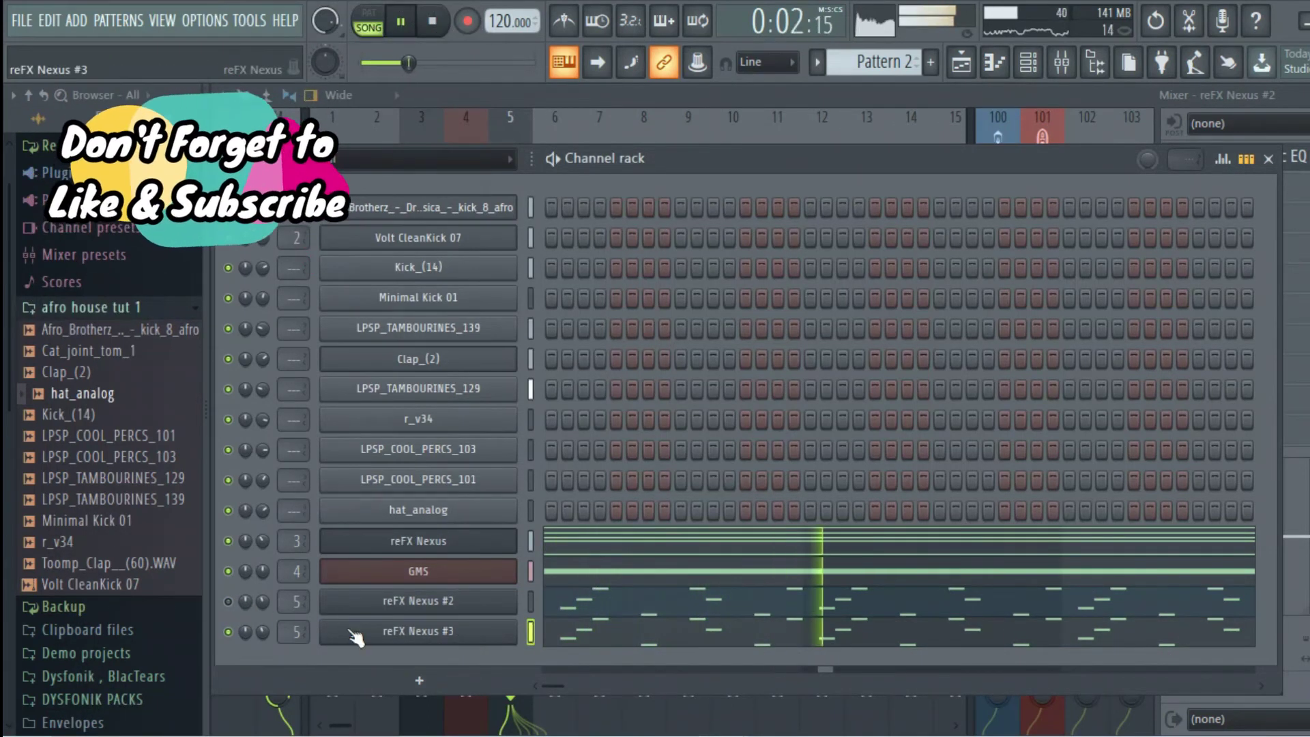
scroll(256, 632, "up", 4)
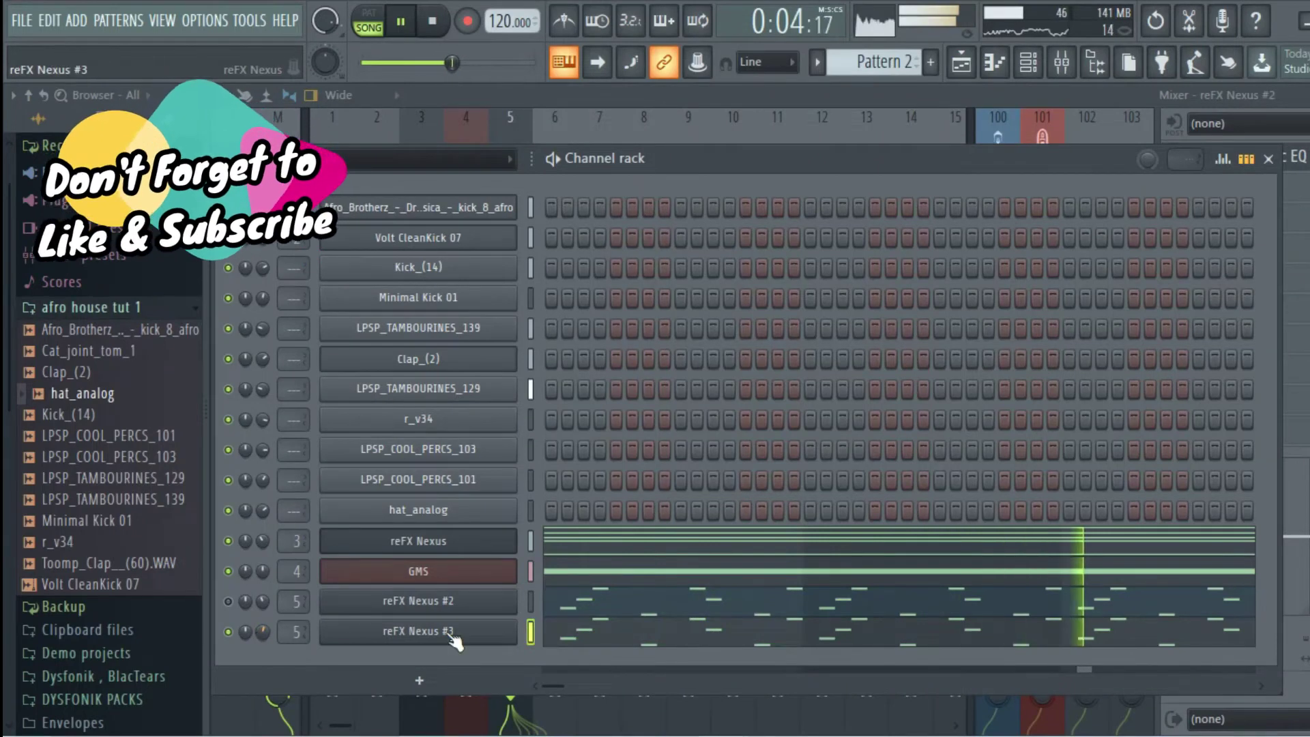
- Ease the band 7 high-shelf cut in mixer track 5's Parametric EQ 2 to about -6 dB near 10 kHz
left_click(1078, 63)
left_click(1289, 158)
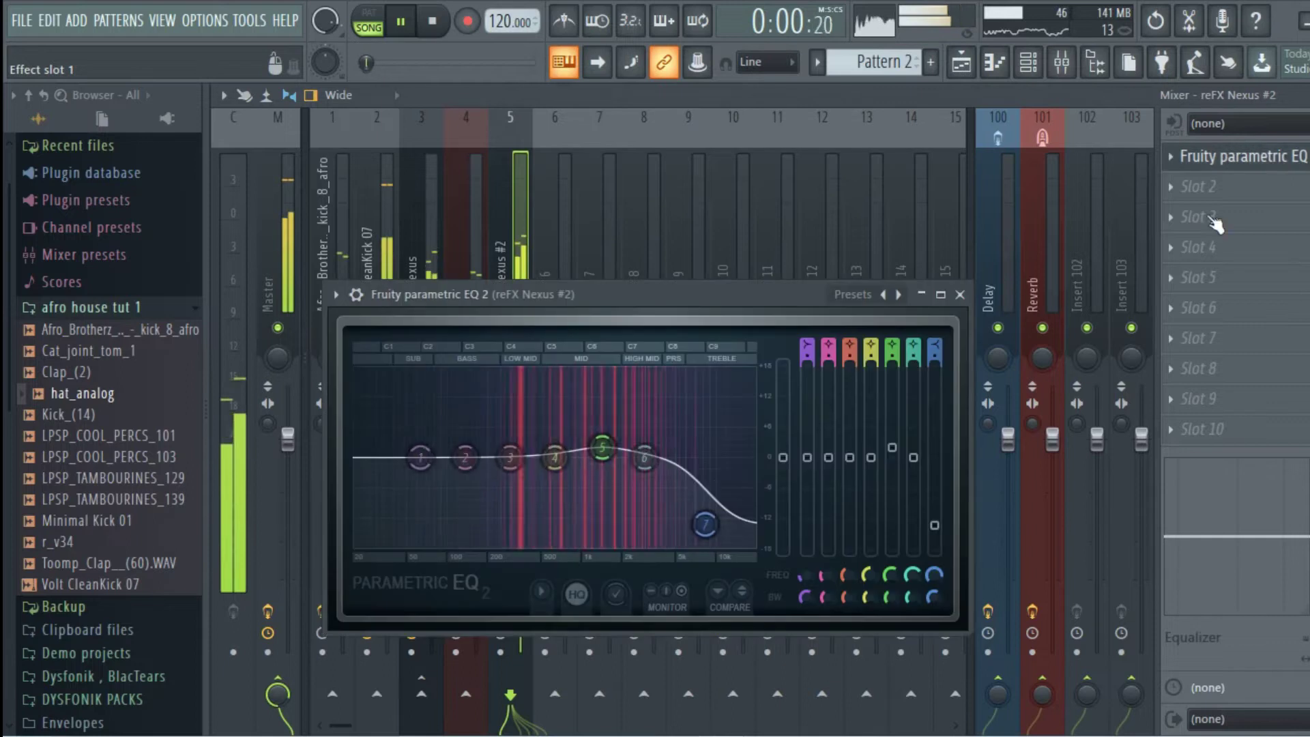
left_click_drag(705, 524, 724, 492)
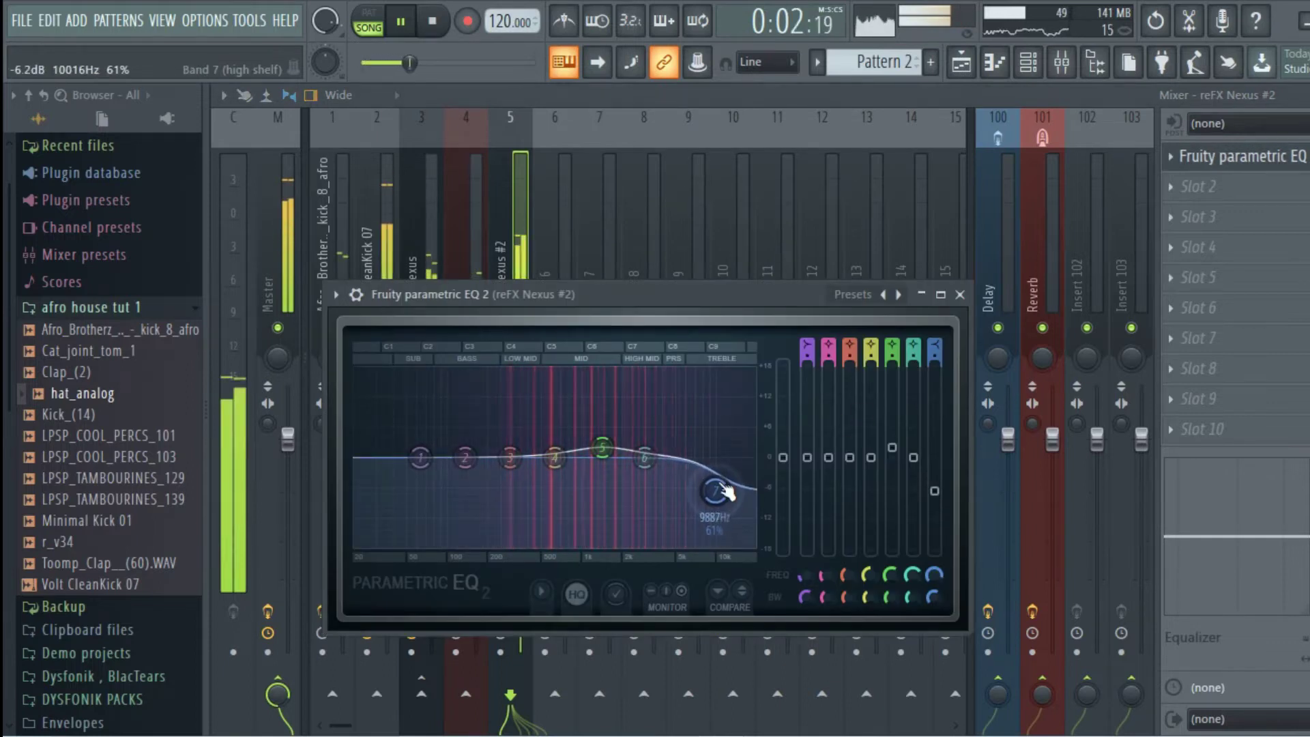
- Set the reverb mix of reFX Nexus #3 to 38 and stop playback after listening
left_click(1027, 63)
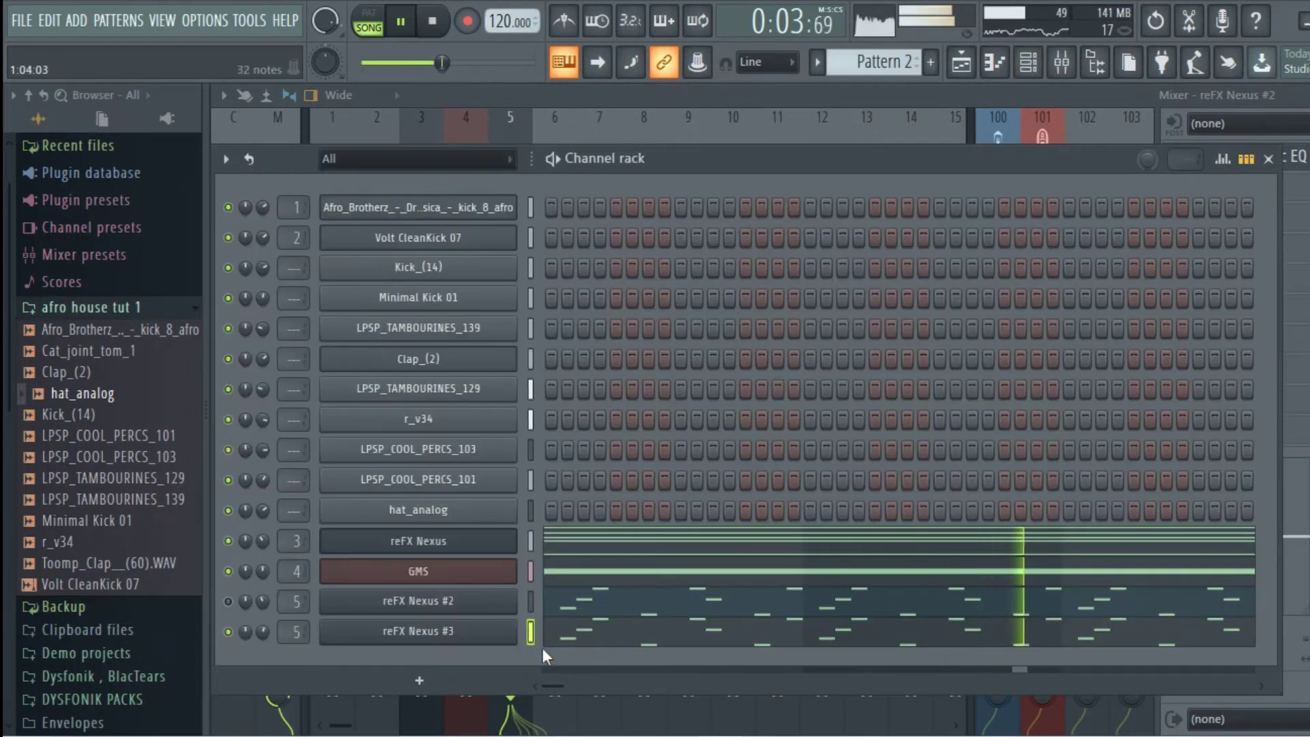
left_click(510, 634)
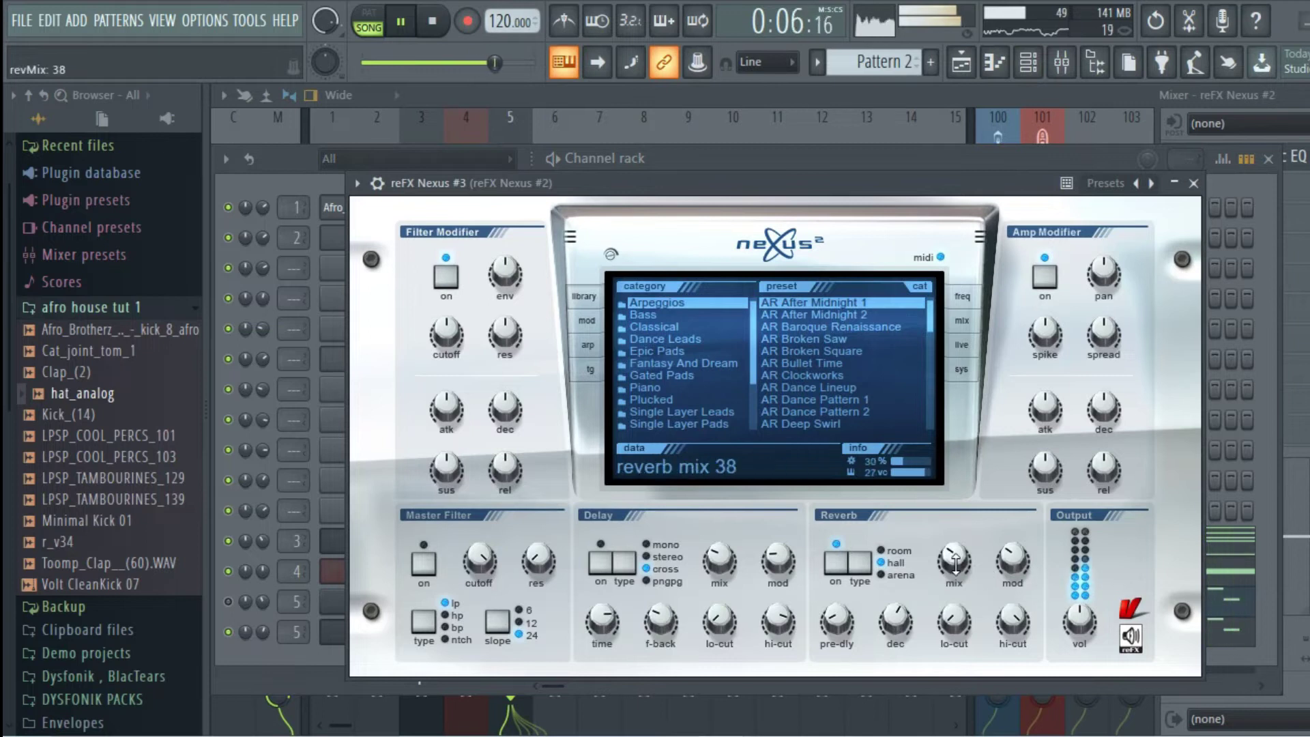
left_click(1193, 184)
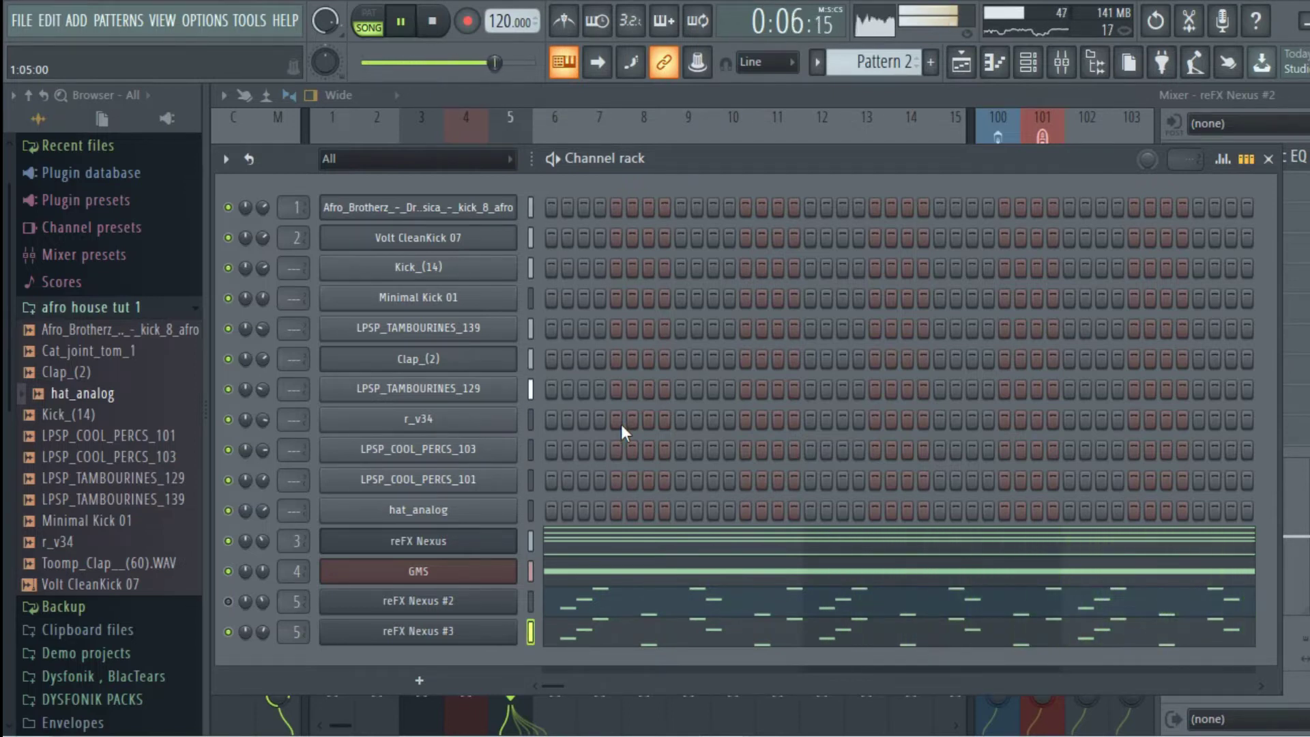
key("space")
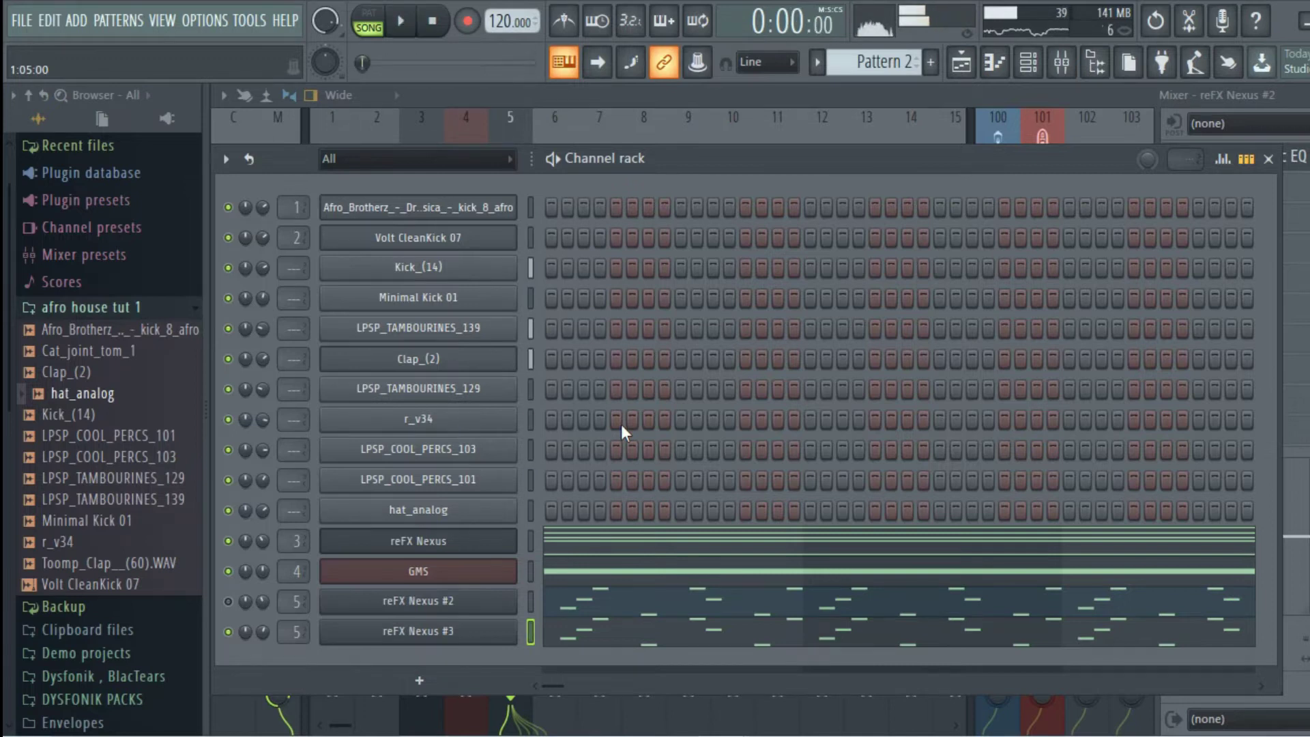
- Add another reFX Nexus channel and try its plucked preset PL Pizza Smack
left_click(456, 673)
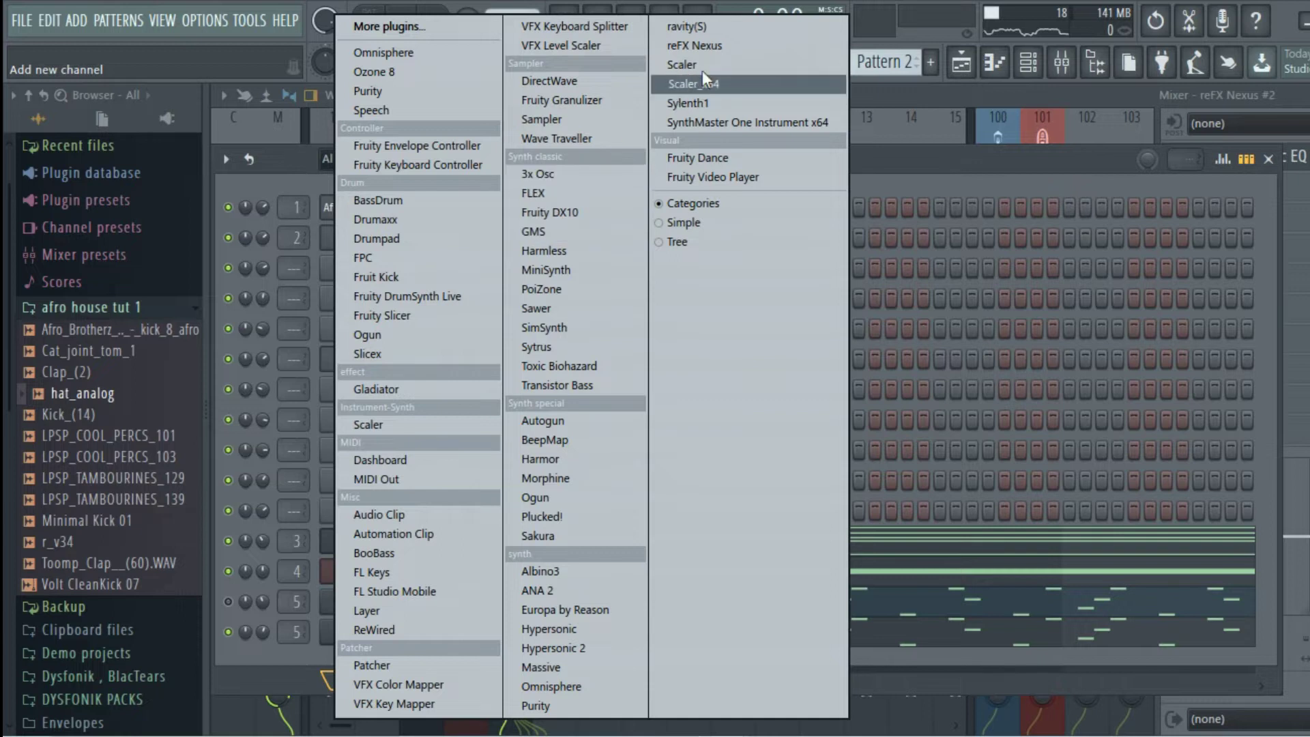
left_click(696, 45)
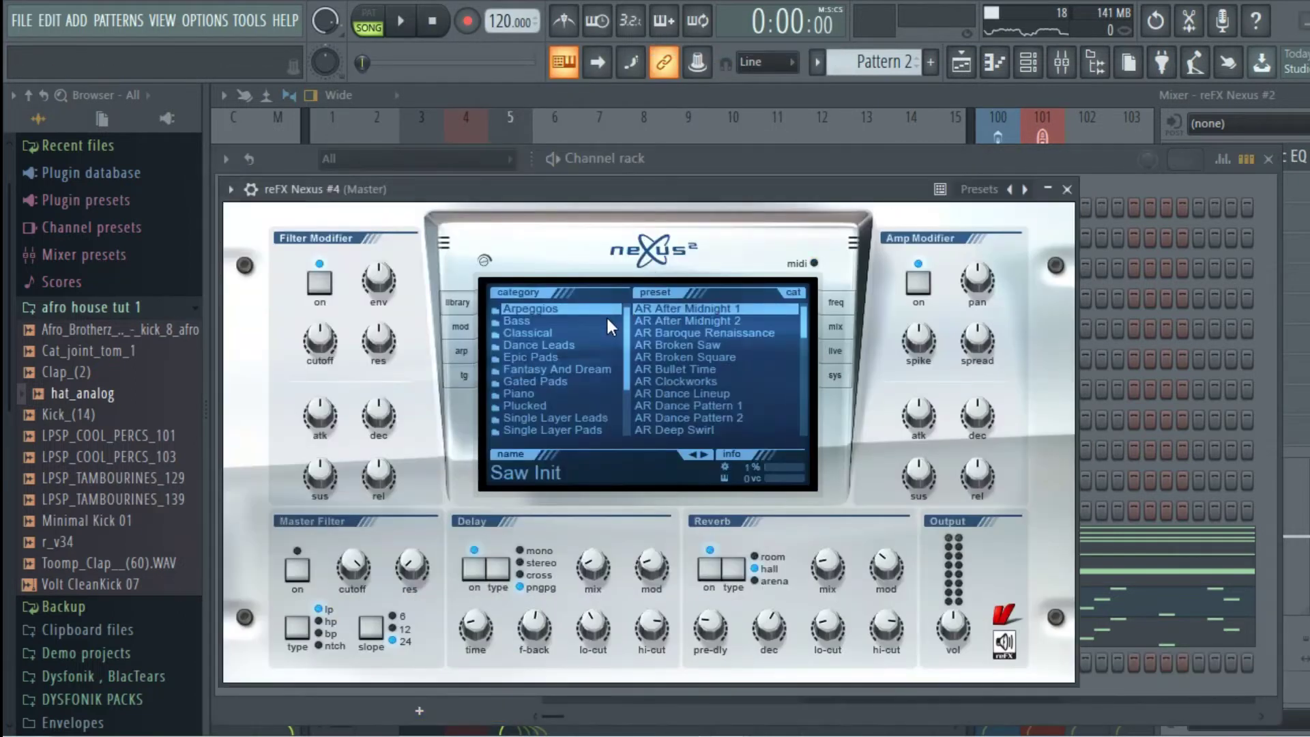
left_click(531, 405)
key("q")
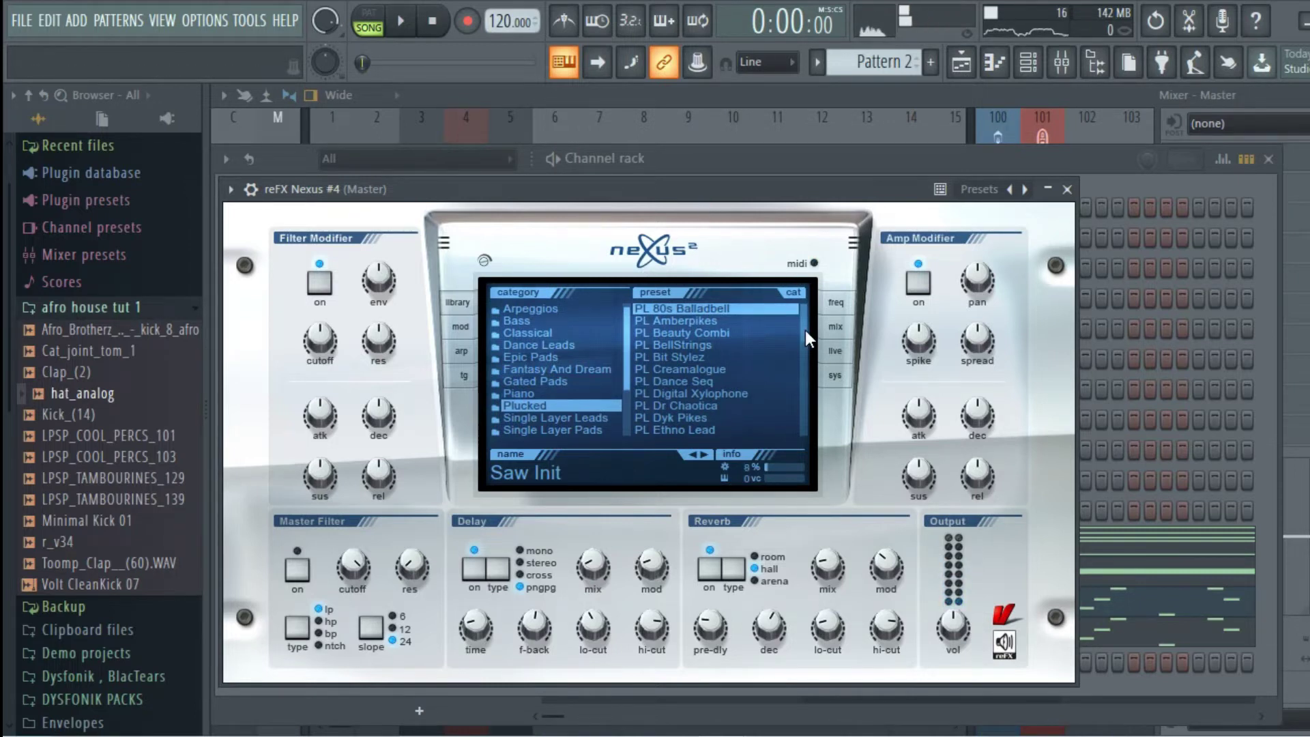
left_click_drag(805, 330, 804, 389)
left_click(757, 404)
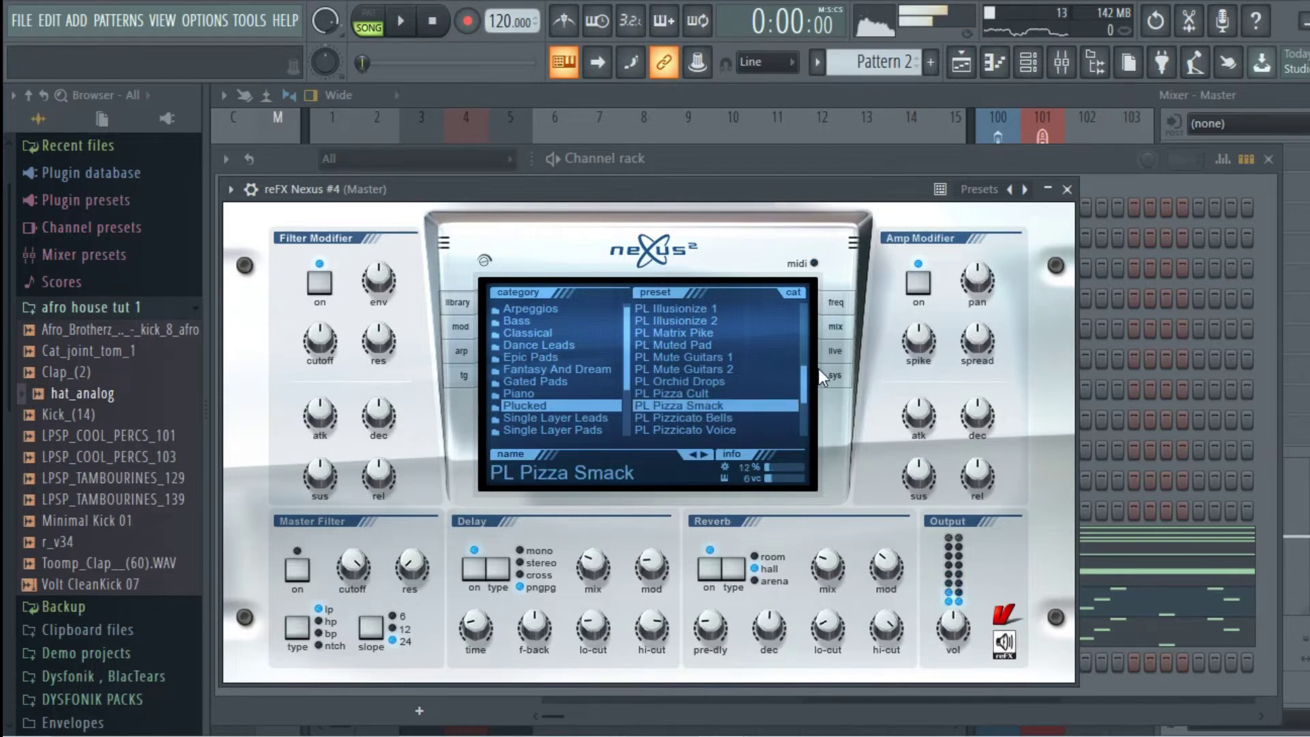
- Load the plucked preset PL UK Pikes 2 in reFX Nexus #4, audition it and close the plugin
left_click_drag(807, 404, 799, 425)
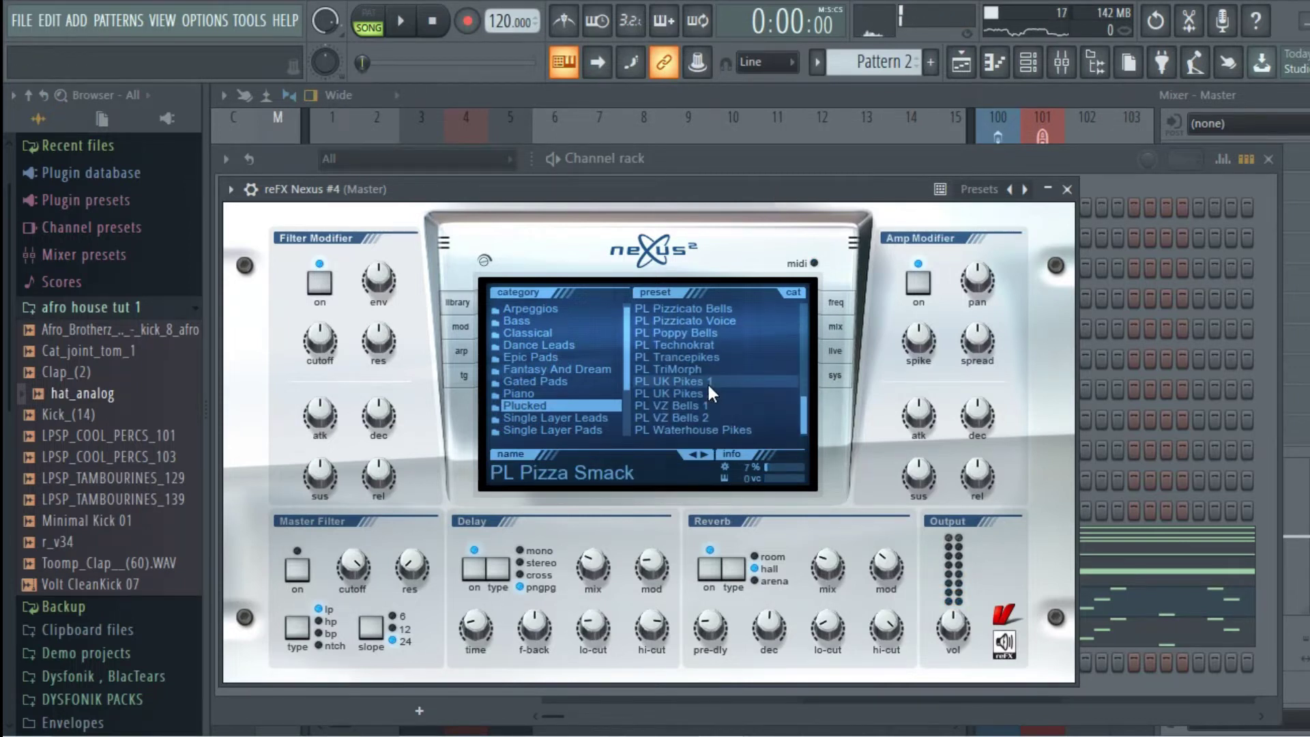
left_click(706, 393)
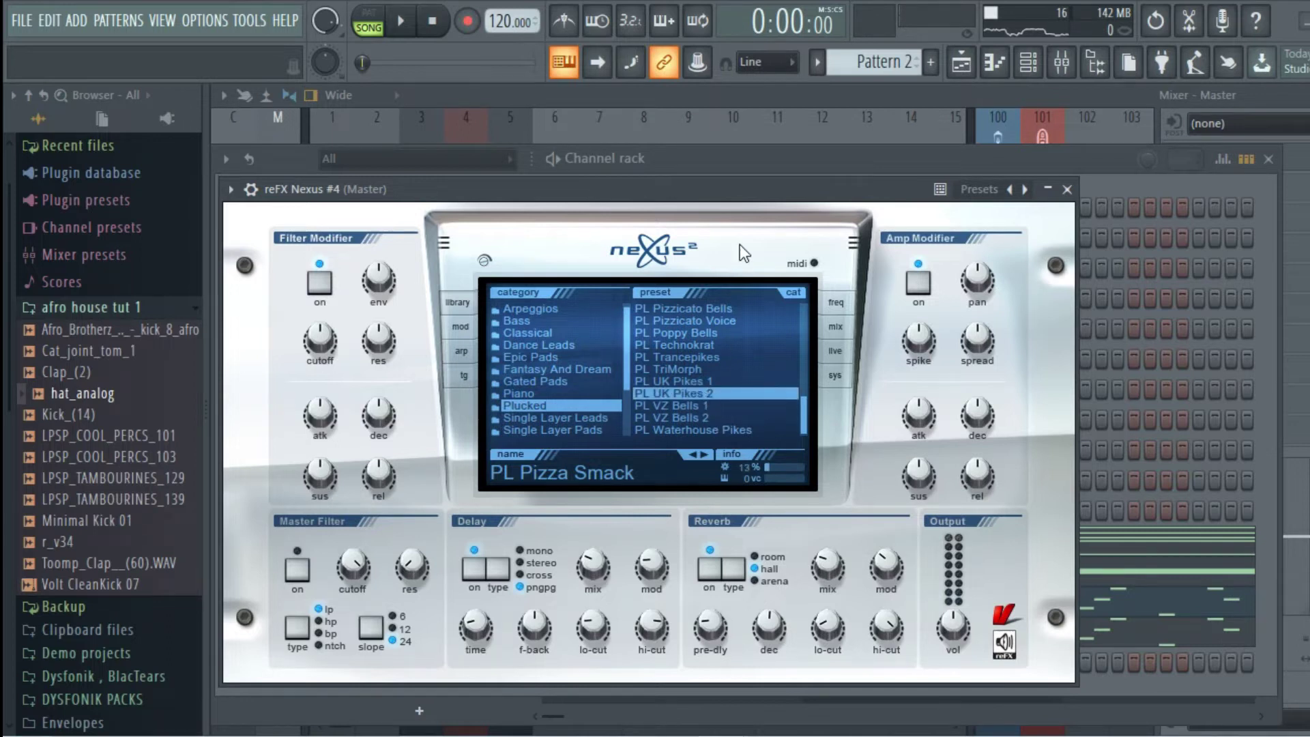
key("q")
left_click(747, 393)
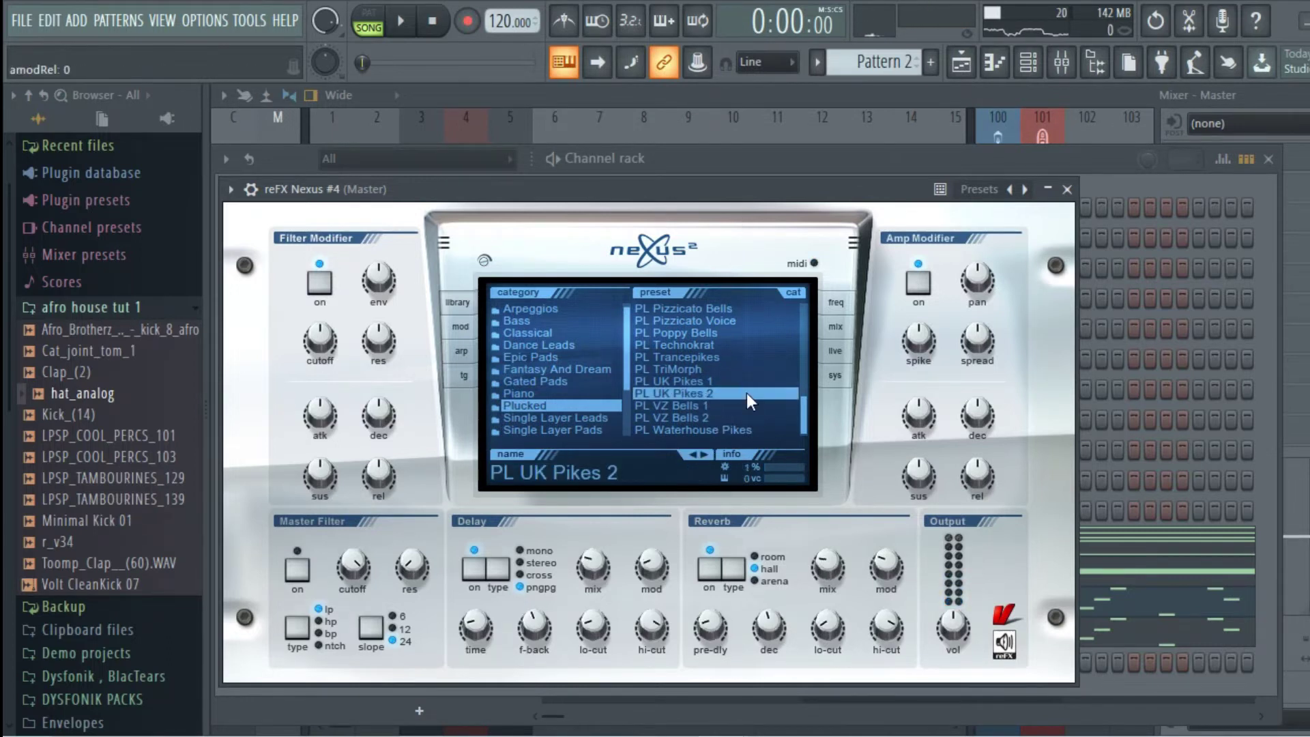
key("n")
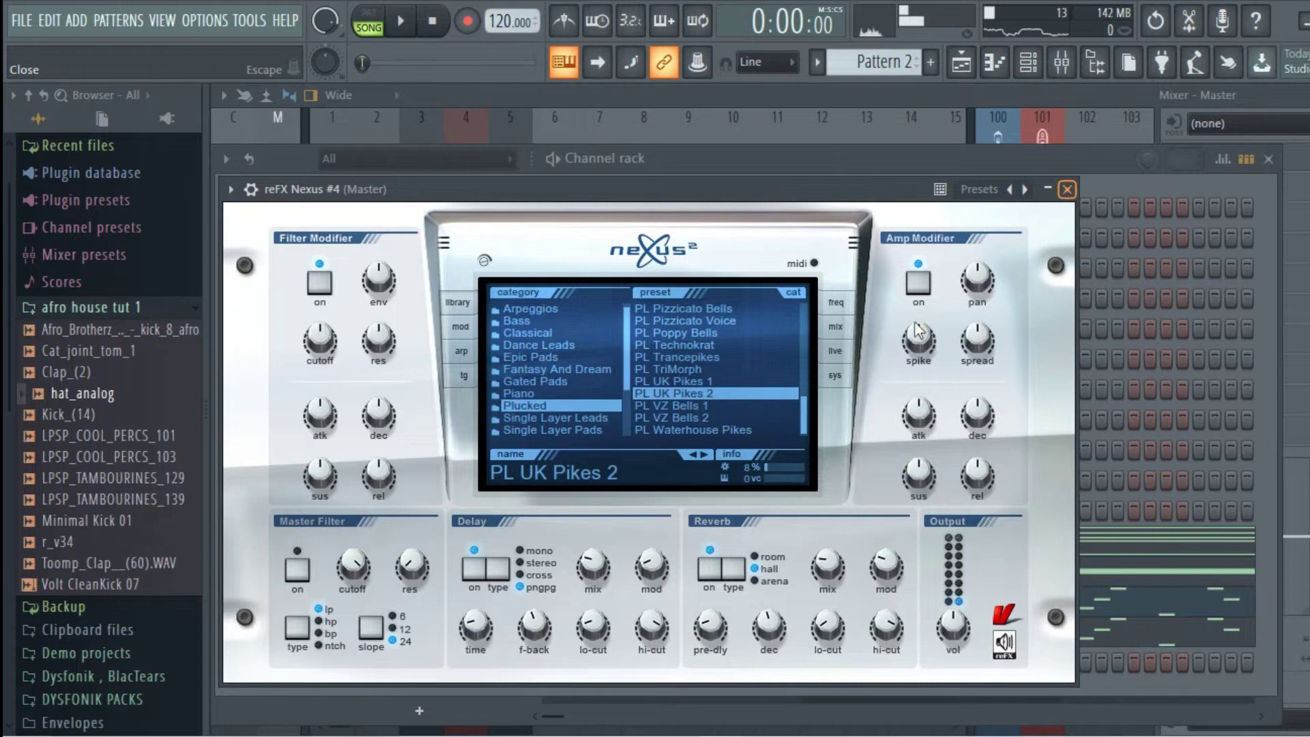
key("Escape")
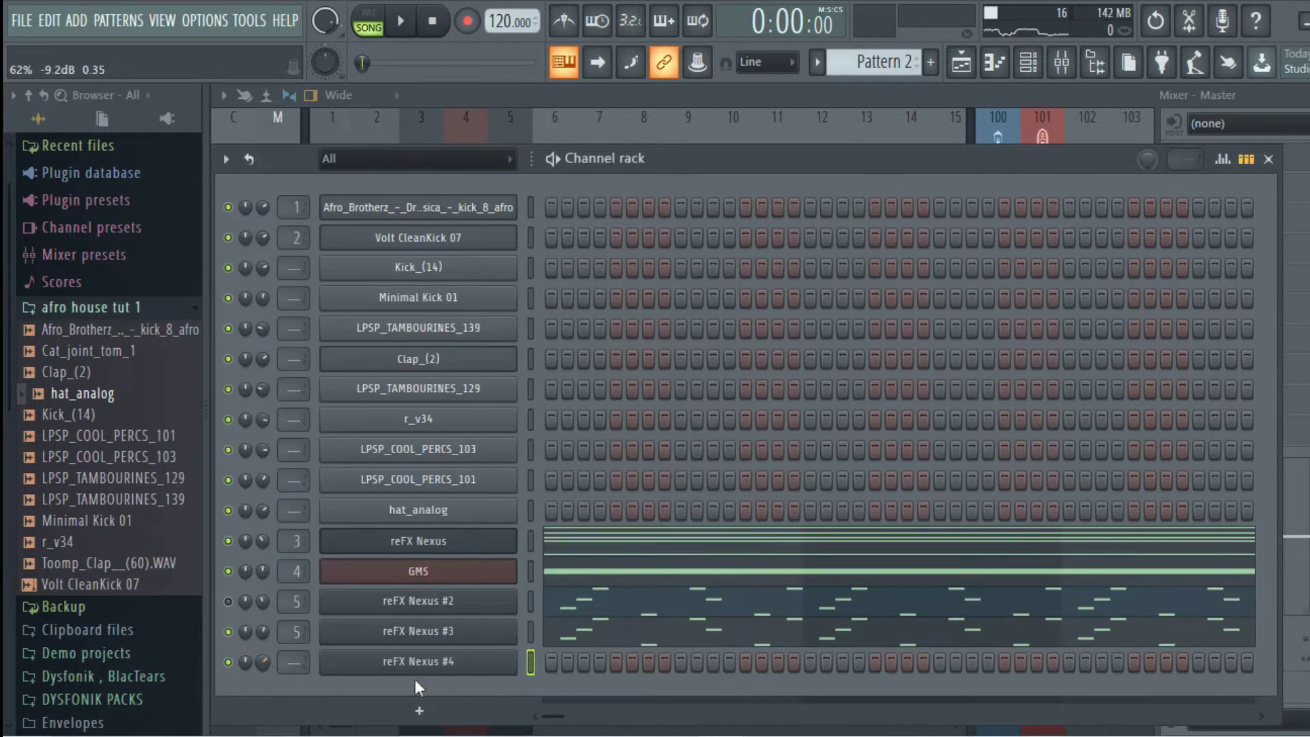
- Mute reFX Nexus #3 and open the piano roll of reFX Nexus #4
right_click(470, 664)
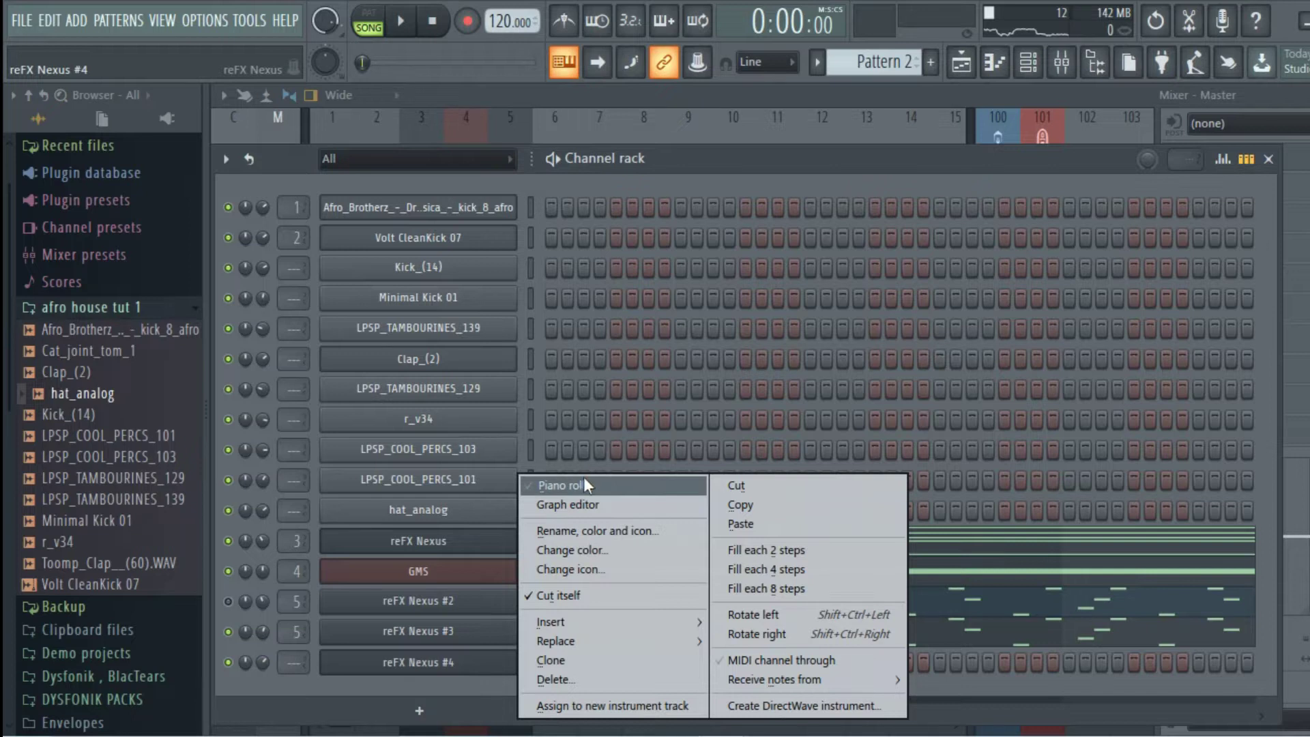
left_click(583, 485)
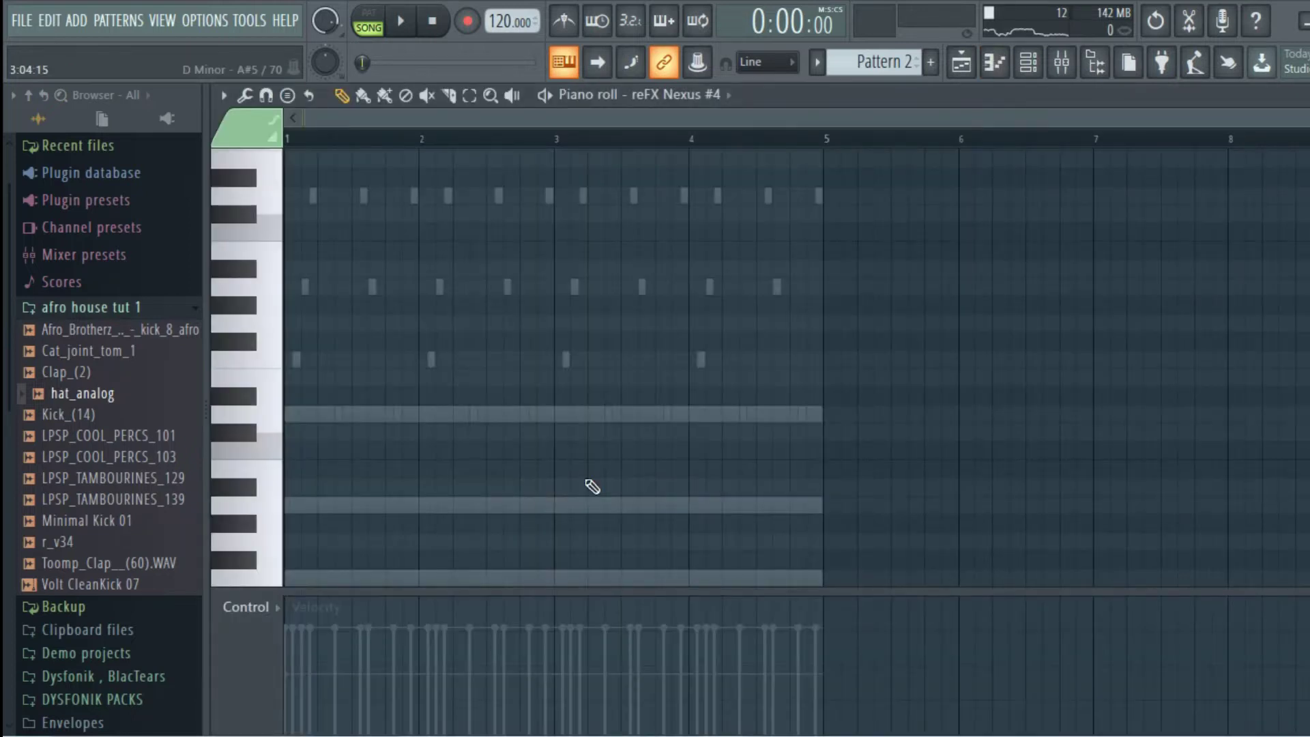
left_click(1028, 63)
right_click(462, 675)
left_click(593, 479)
right_click(499, 653)
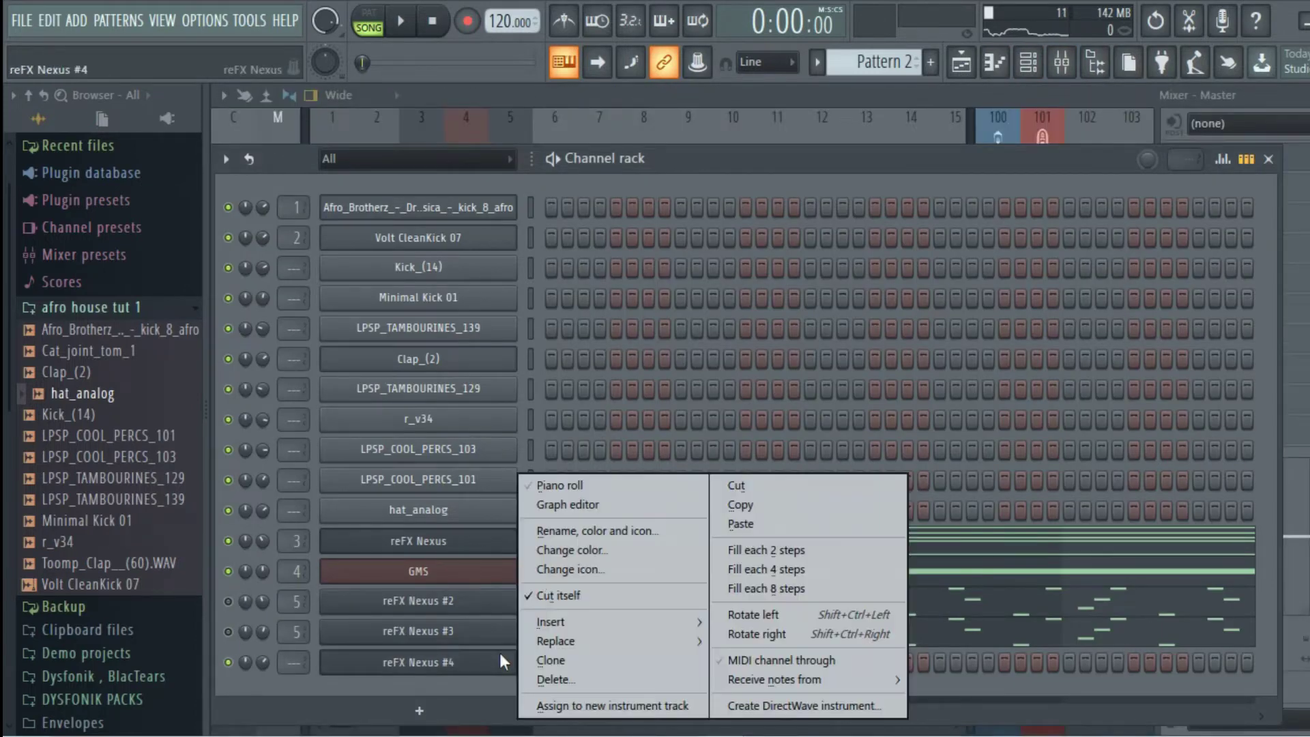
left_click(577, 479)
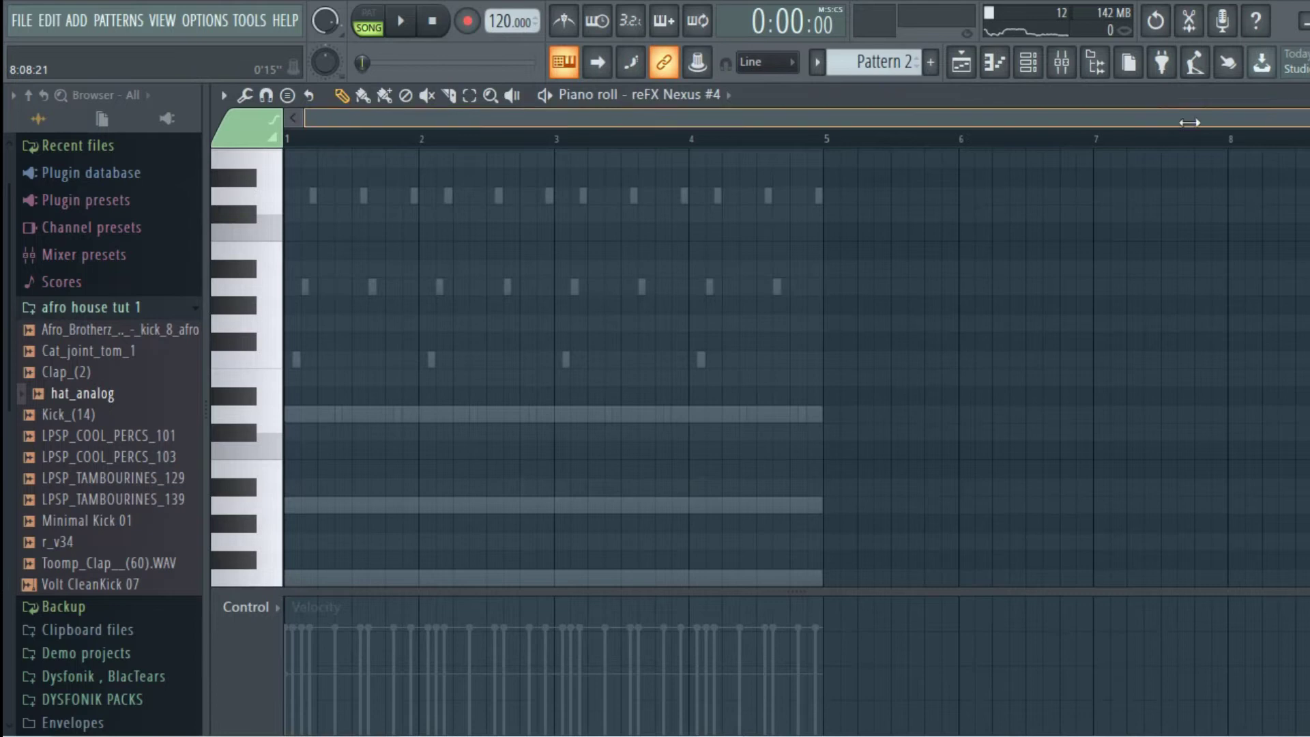
- Place one-step notes D6, F6 and A6 on the first three steps of bar 1 in the reFX Nexus #4 melody
scroll(648, 140, "up", 3)
scroll(526, 321, "down", 1)
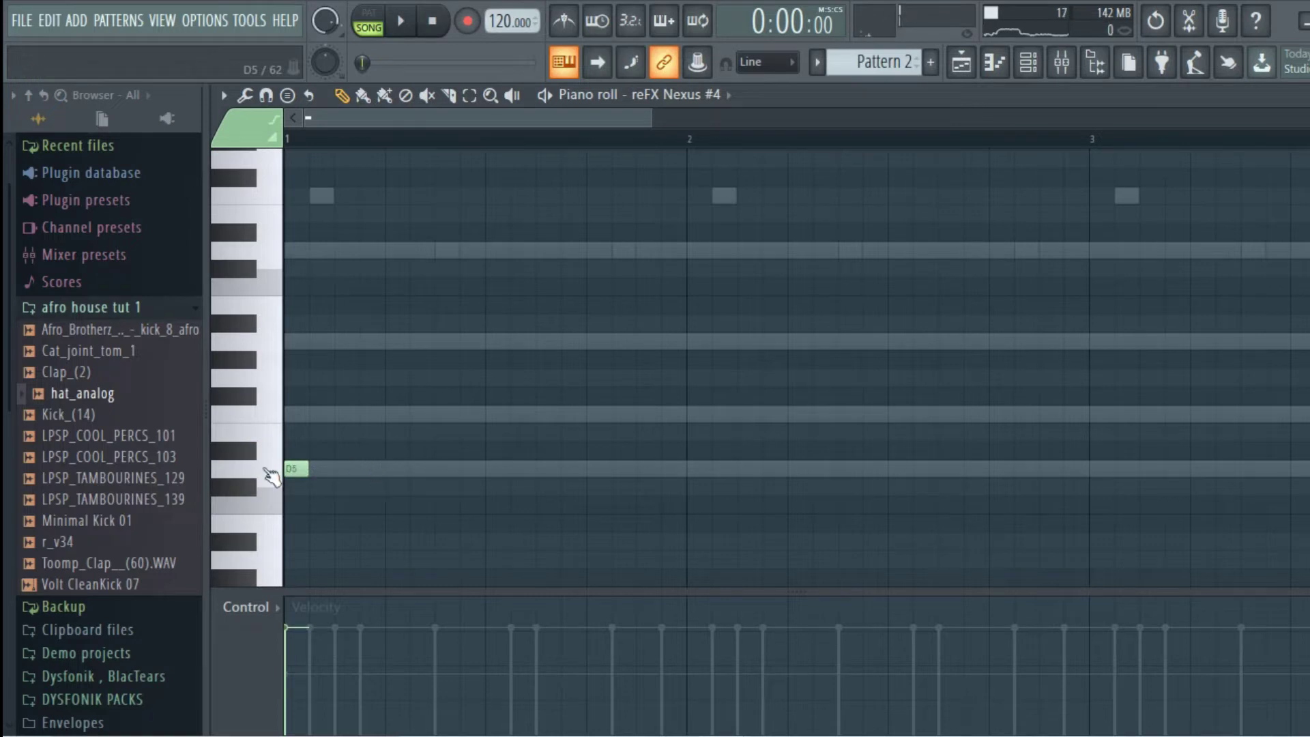
left_click_drag(291, 468, 295, 230)
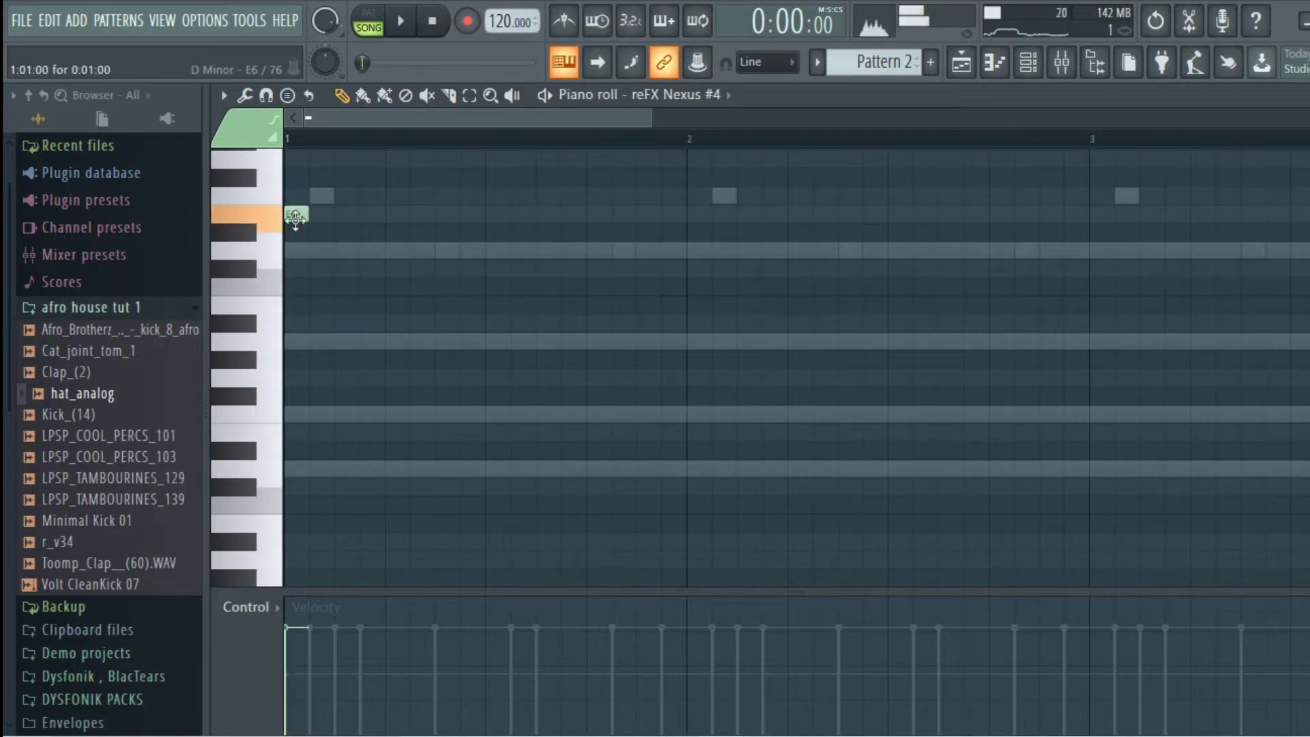
scroll(470, 304, "up", 2)
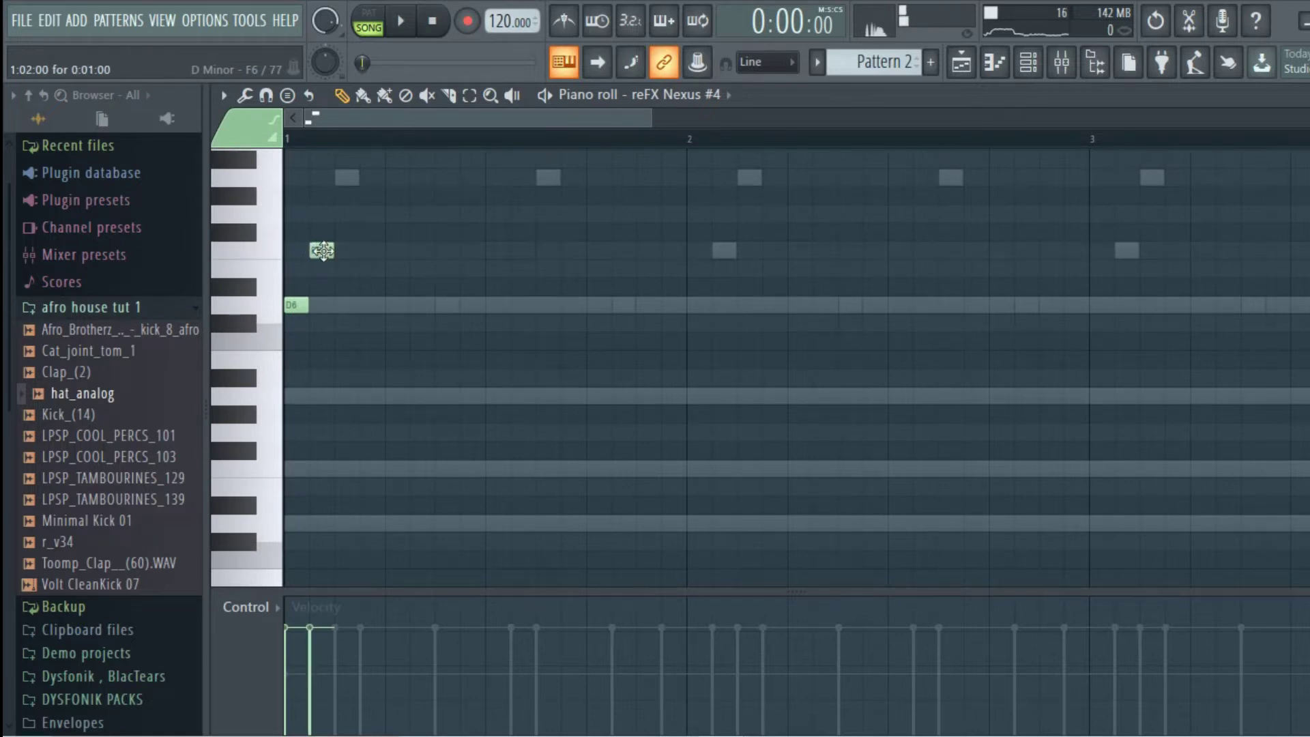
scroll(322, 251, "up", 2)
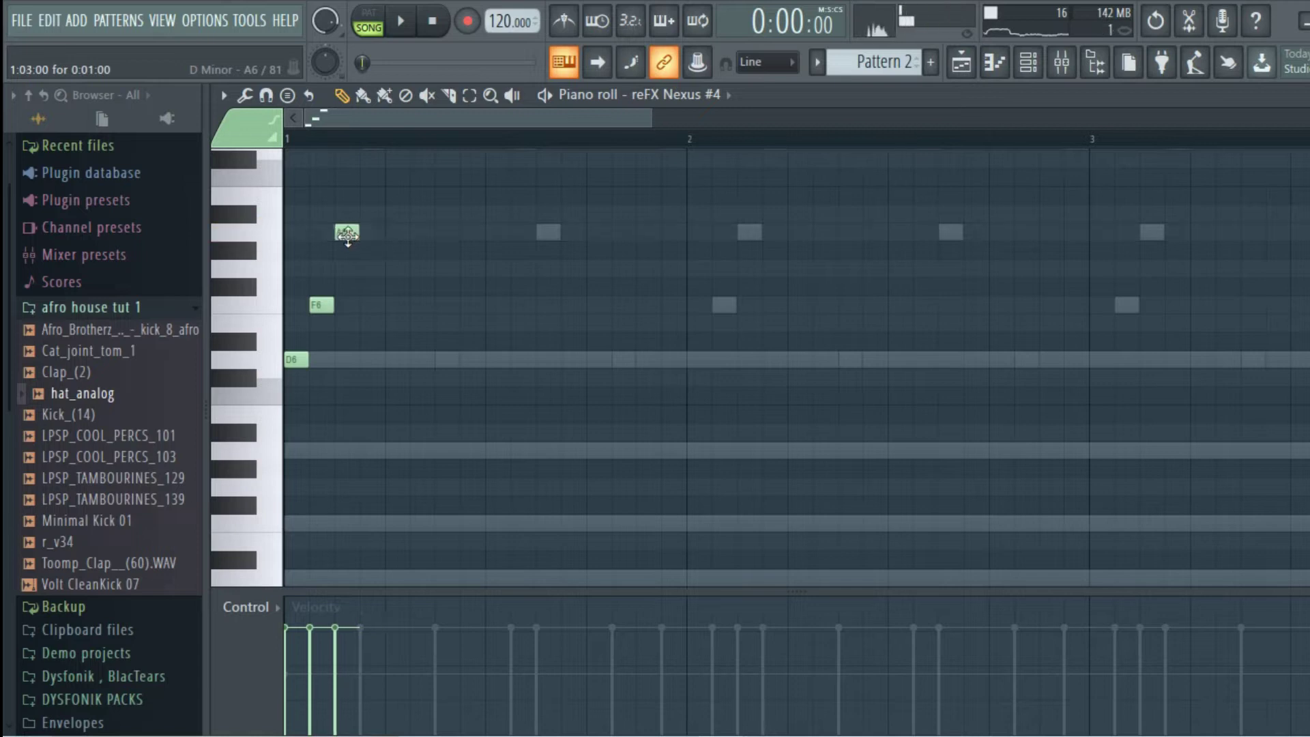
- Add A6 on step 4 and F6 on step 5 of bar 1, checking them against the beat in playback
key("space")
left_click(394, 287)
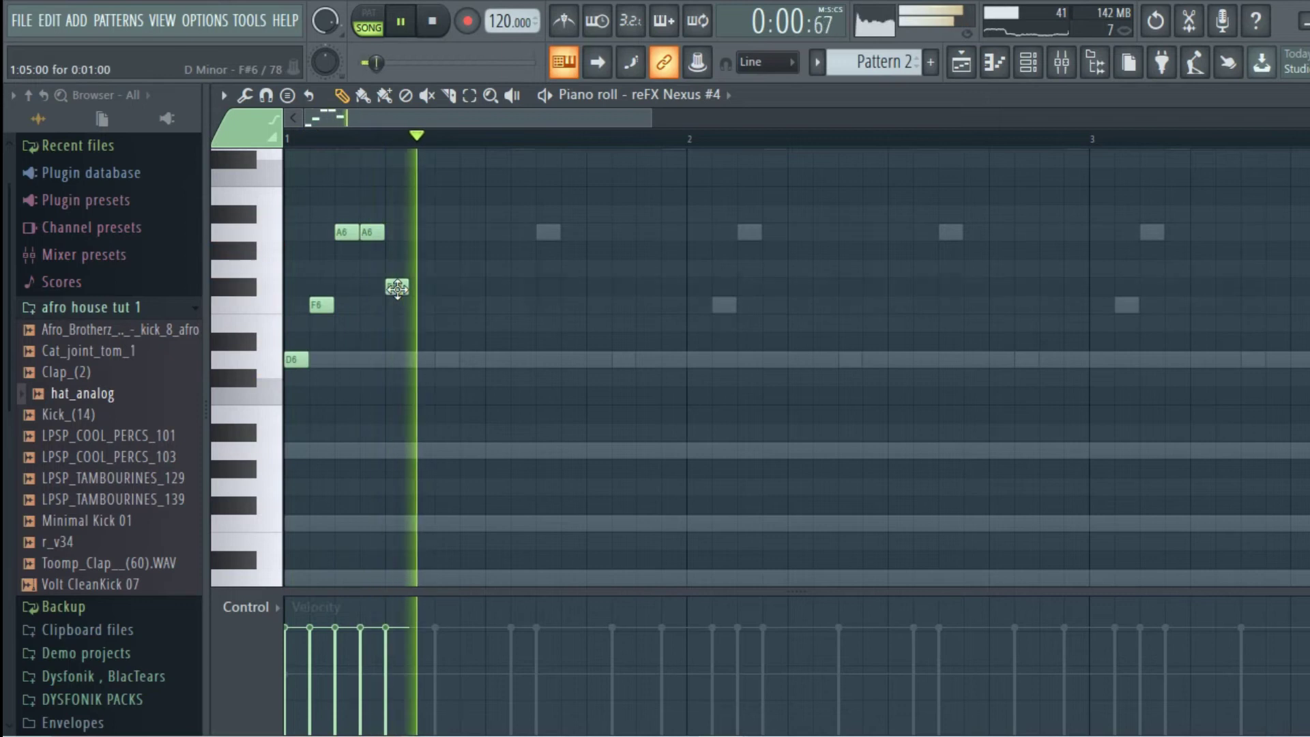
key("space")
key("space")
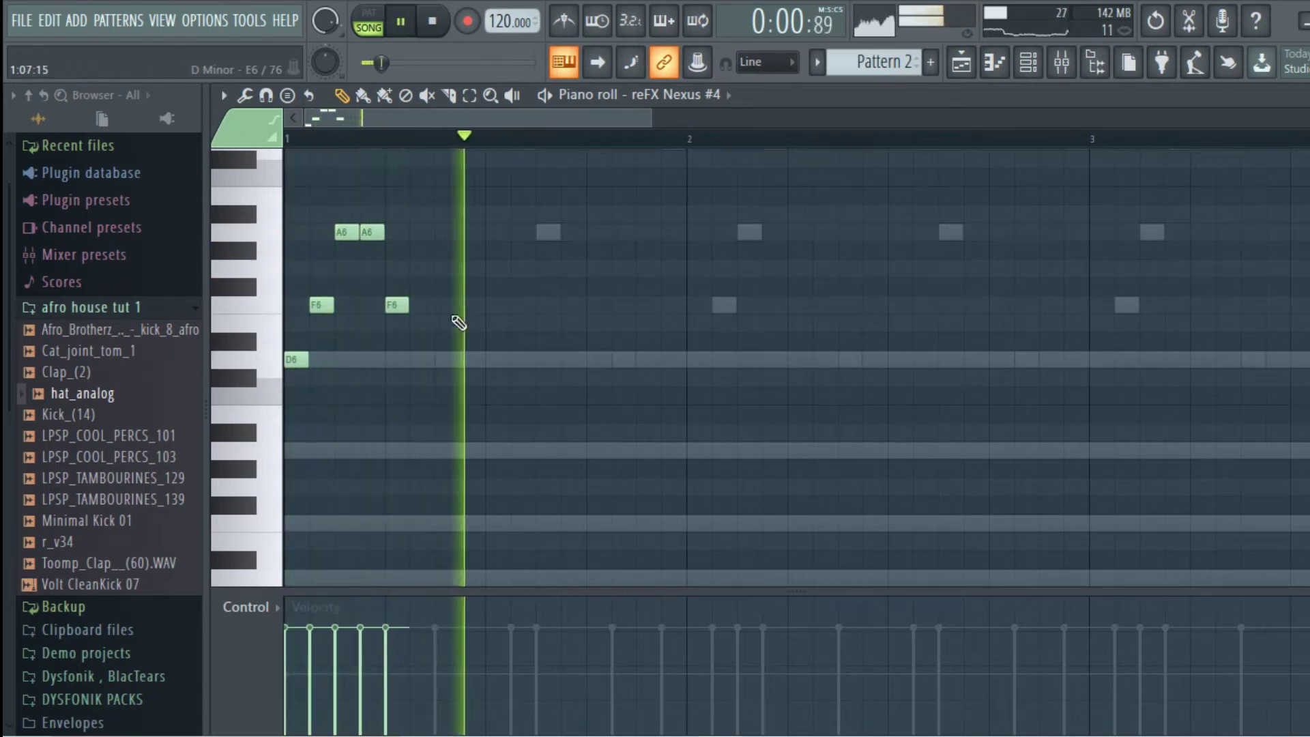
key("space")
- Add D6 notes on steps 6 and 7 of bar 1 and replay the melody with the beat
left_click(419, 360)
key("space")
key("space")
key("space")
key("space")
- Add an F6 note on step 8 of bar 1 and replay the phrase from the start
left_click(470, 306)
key("space")
left_click_drag(467, 305, 469, 365)
key("space")
key("space")
scroll(483, 243, "up", 1)
key("space")
key("space")
key("space")
key("space")
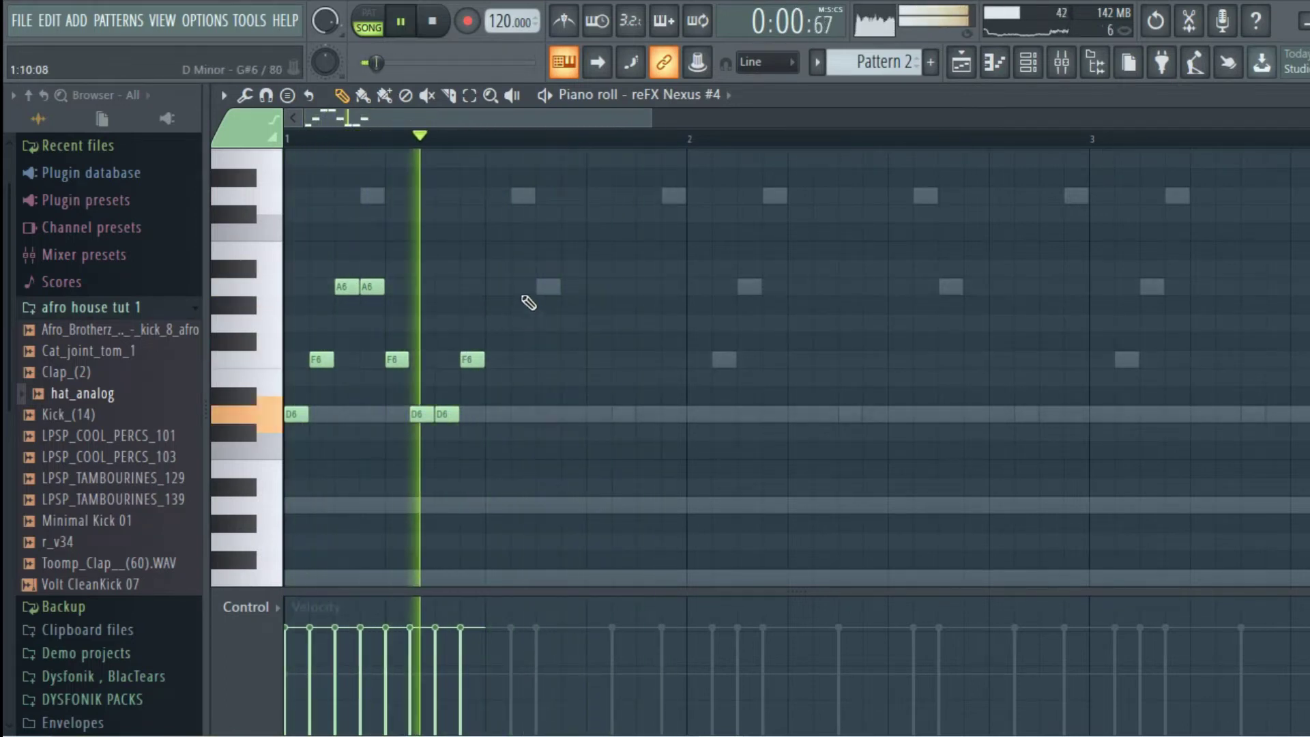
- Add A6 notes on steps 9 and 10 of bar 1 while checking the phrase in playback
key("space")
key("space")
left_click(488, 267)
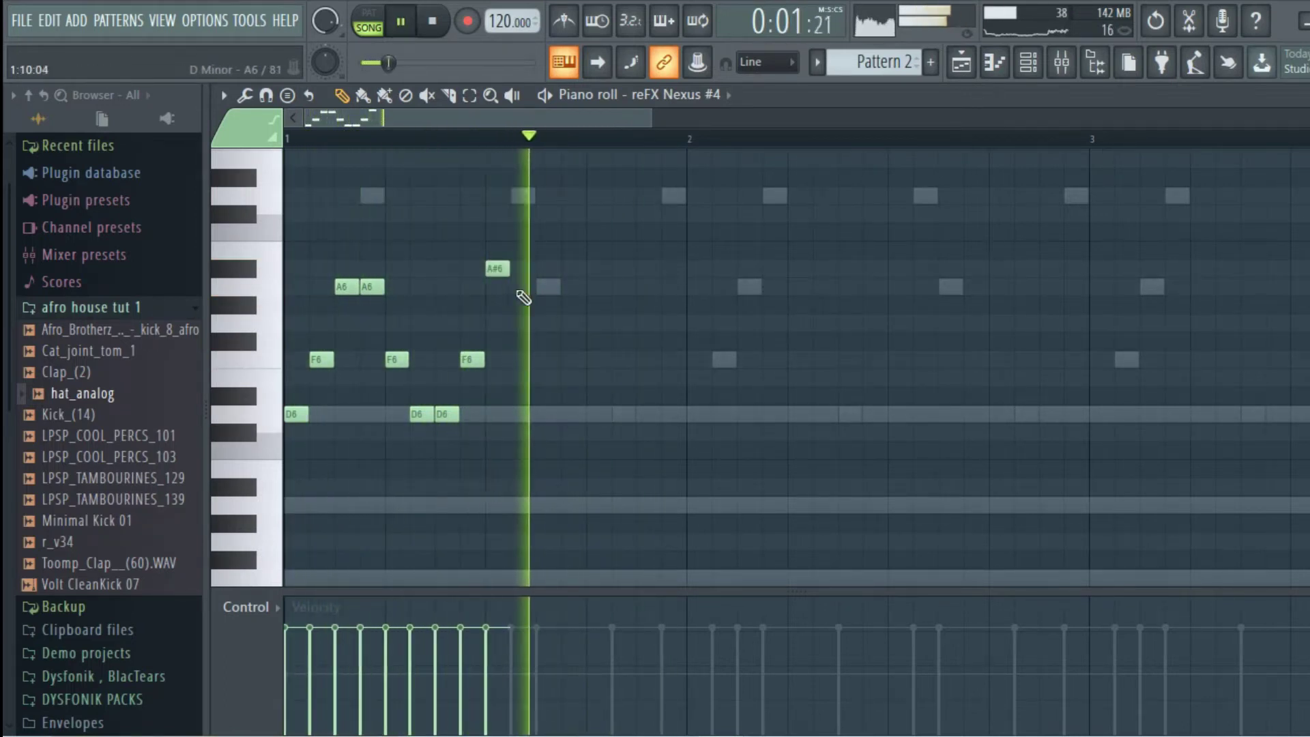
left_click_drag(495, 287, 495, 288)
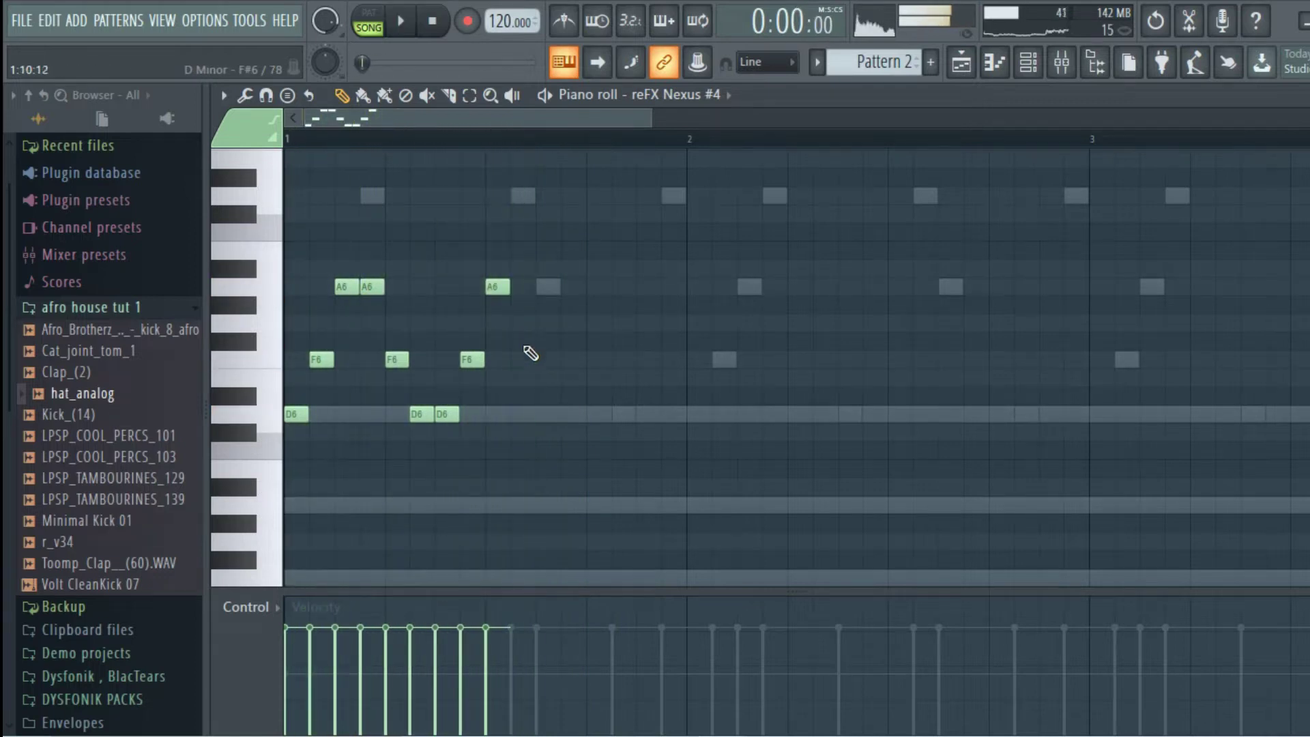
key("space")
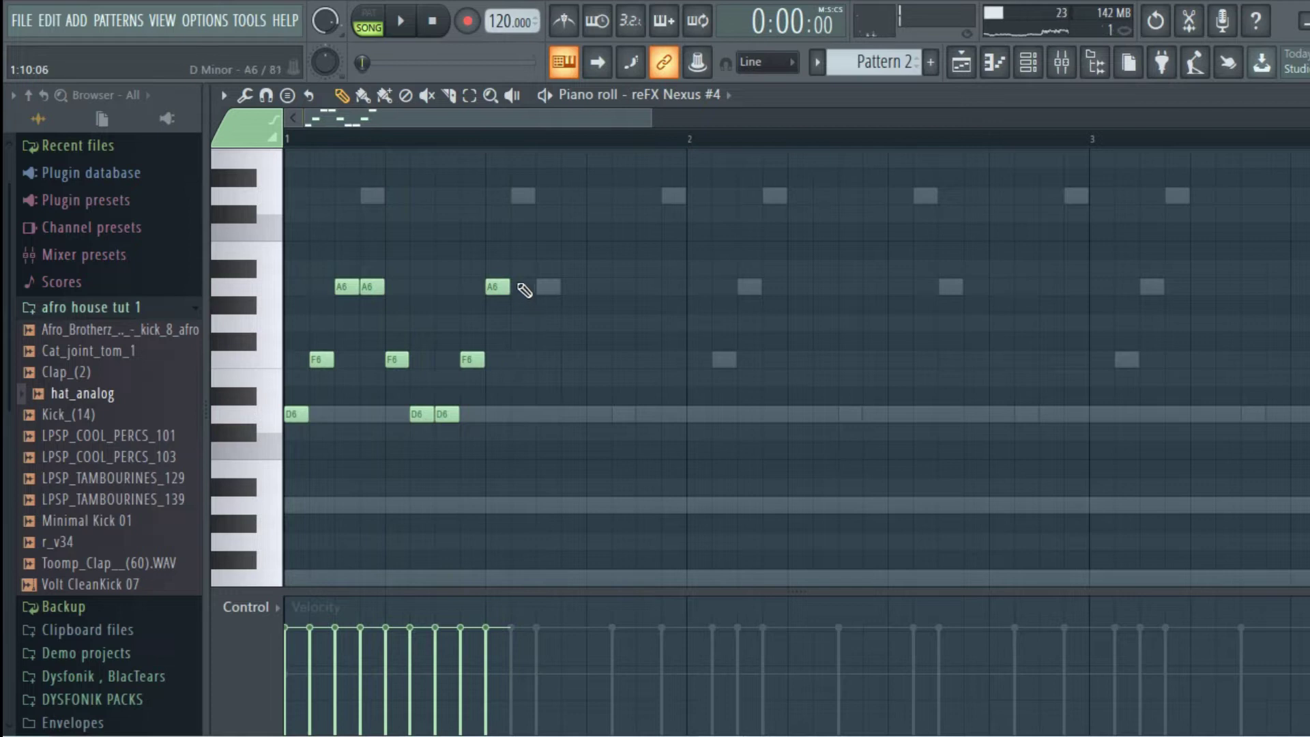
key("space")
- Continue bar 1 with F6 on step 11 and D6 on steps 12 and 13
left_click(549, 359)
key("space")
key("space")
left_click(576, 414)
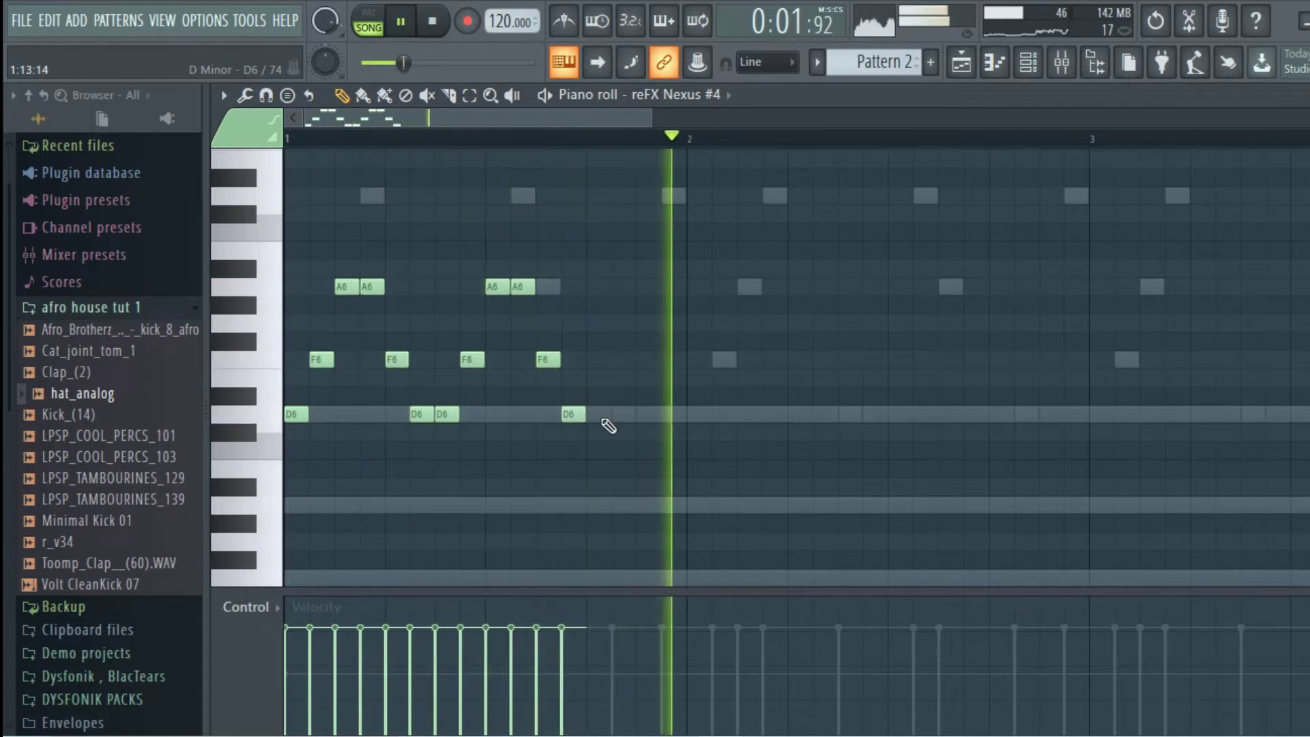
left_click(599, 414)
- Finish bar 1 with F6 on step 14 and A6 on steps 15 and 16, and stop playback
left_click(614, 359)
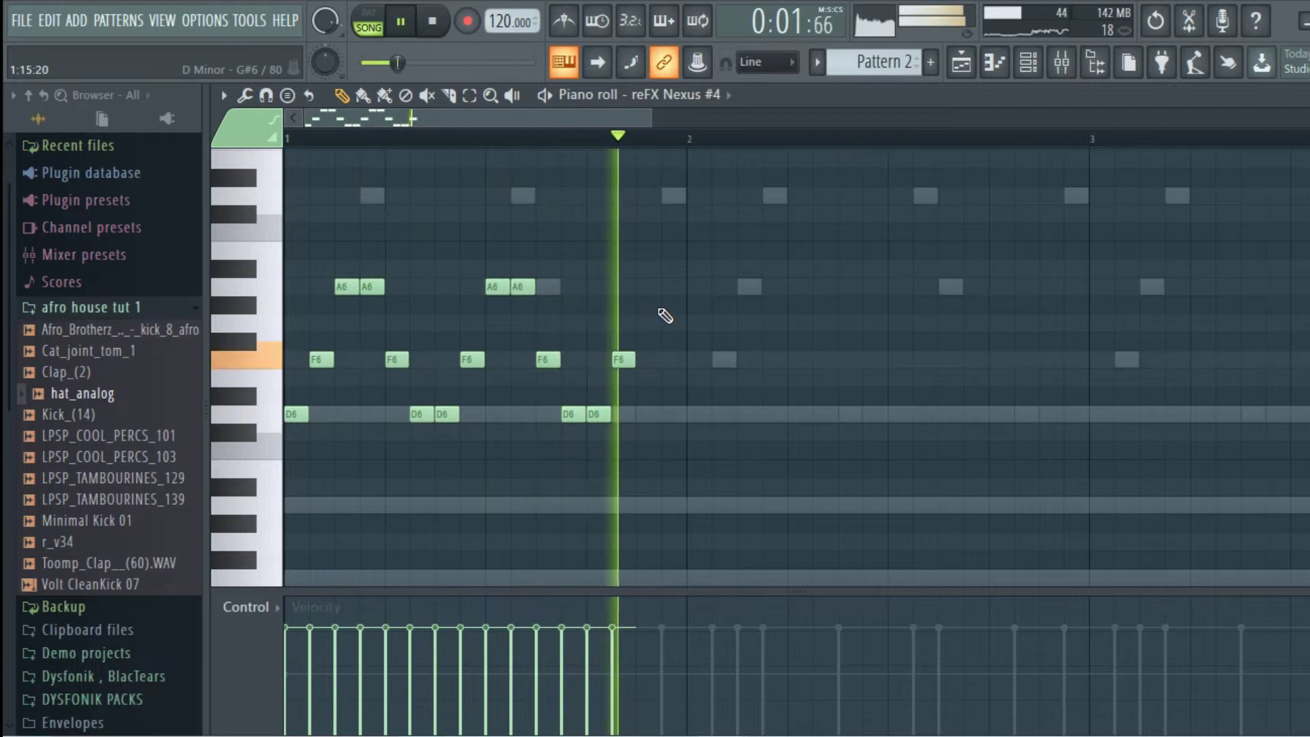
left_click(649, 287)
left_click(665, 287)
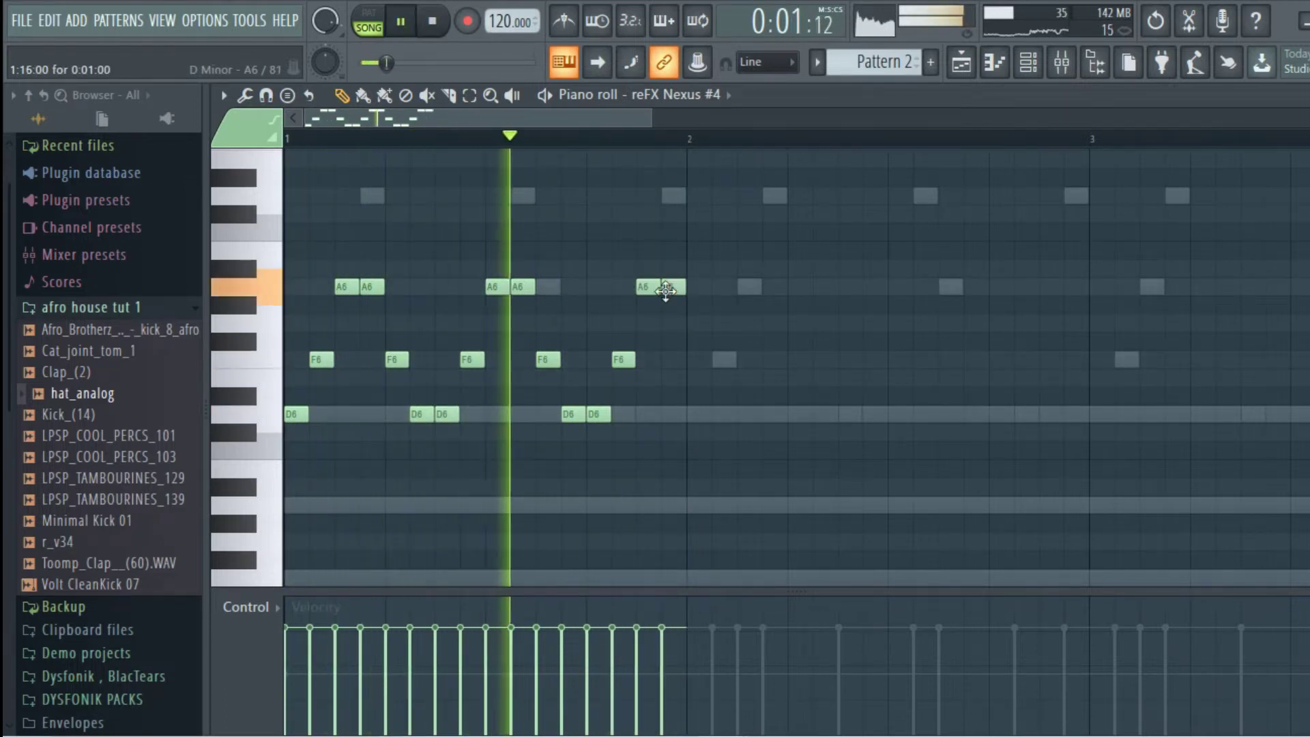
key("space")
- Select all notes of bar 1 and duplicate them three times to fill bars 2 to 4
scroll(677, 149, "down", 1)
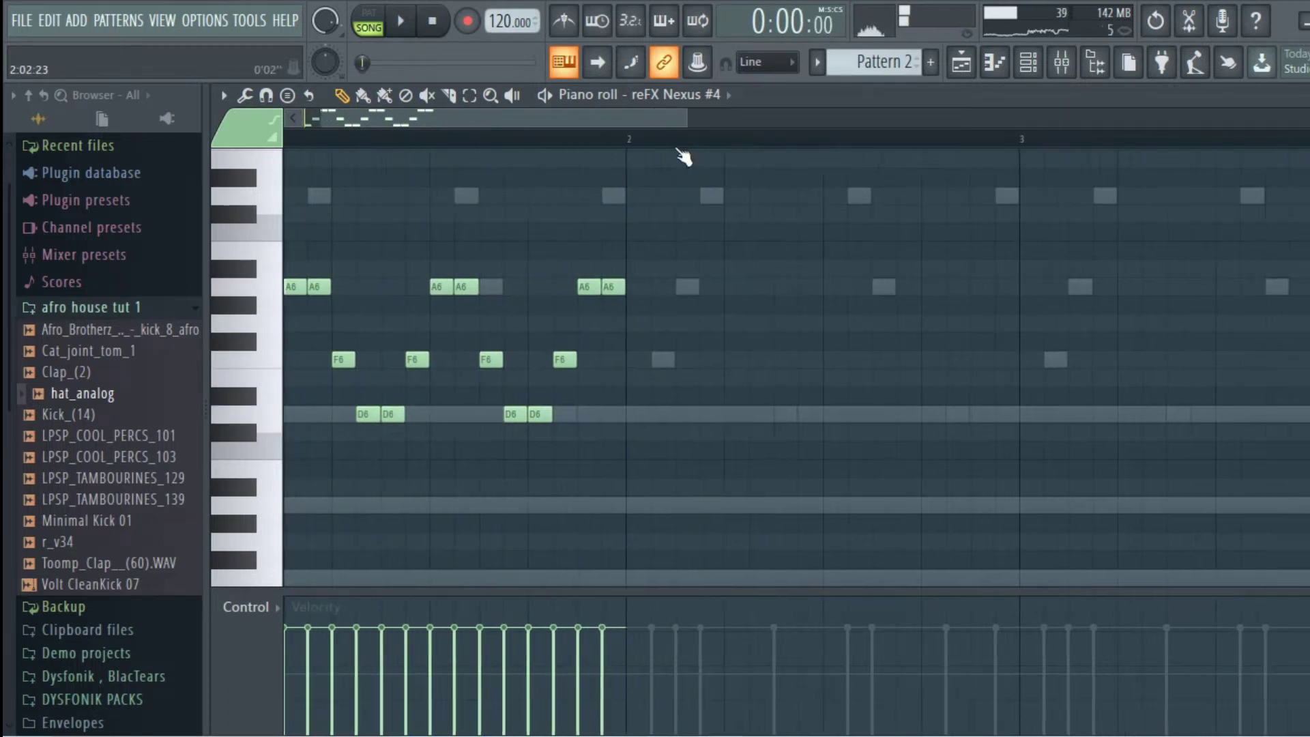
scroll(617, 157, "down", 2)
left_click_drag(586, 151, 38, 174)
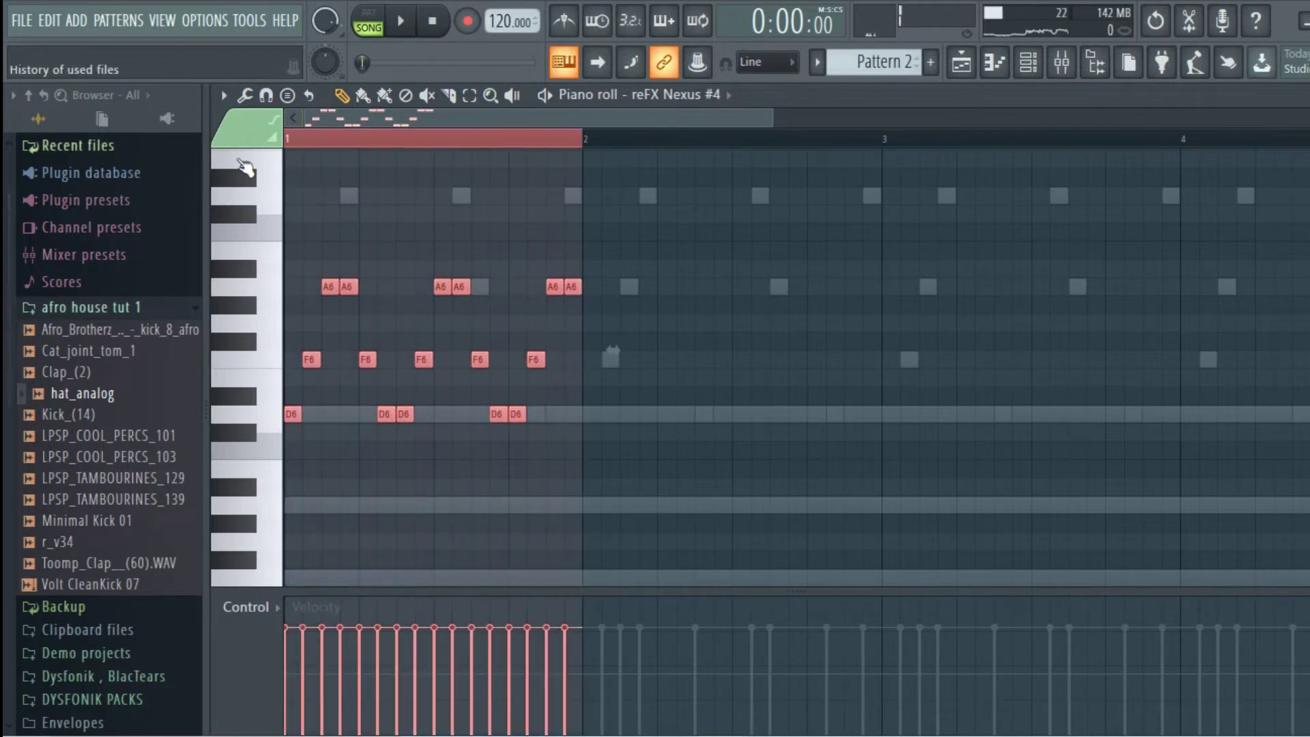
key("ctrl+b")
key("ctrl+b")
key("ctrl+b")
scroll(590, 154, "down", 1)
left_click(781, 146)
- Play the beat and lower the channel volume of reFX Nexus #4 to 56%
key("space")
left_click(1027, 62)
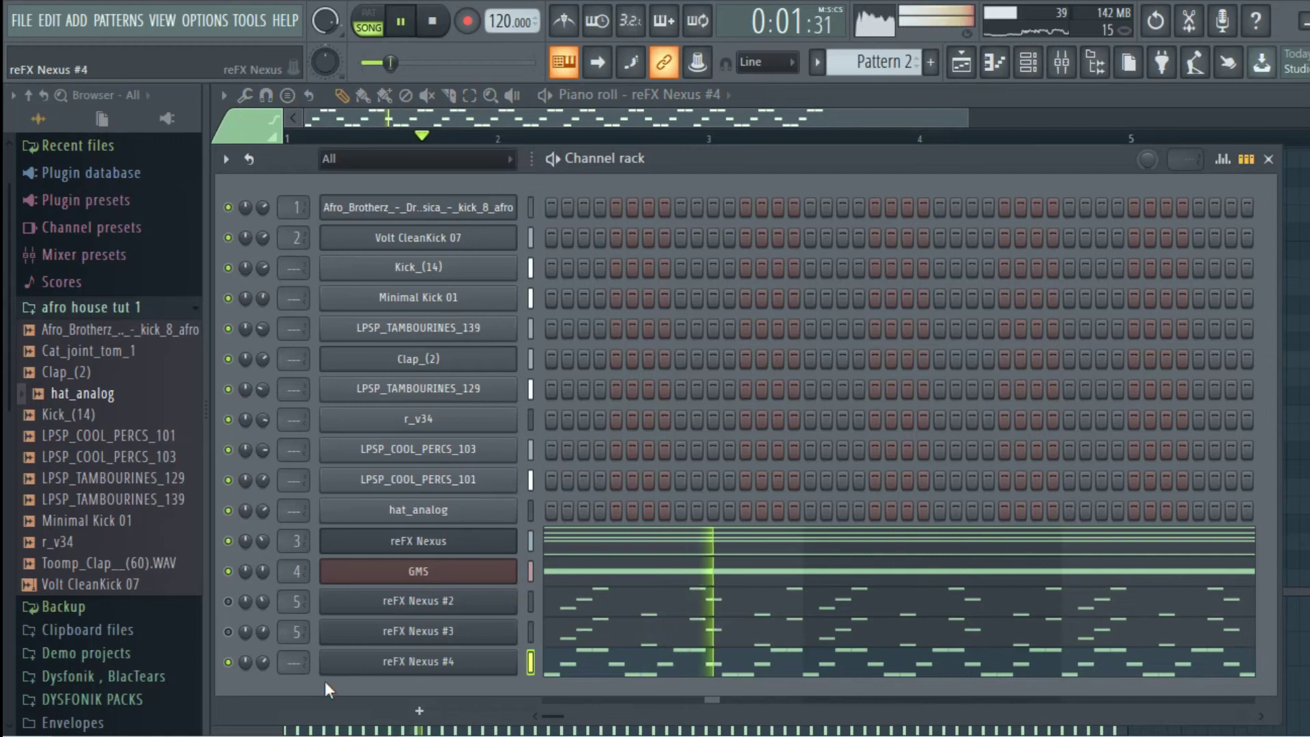
scroll(262, 661, "down", 5)
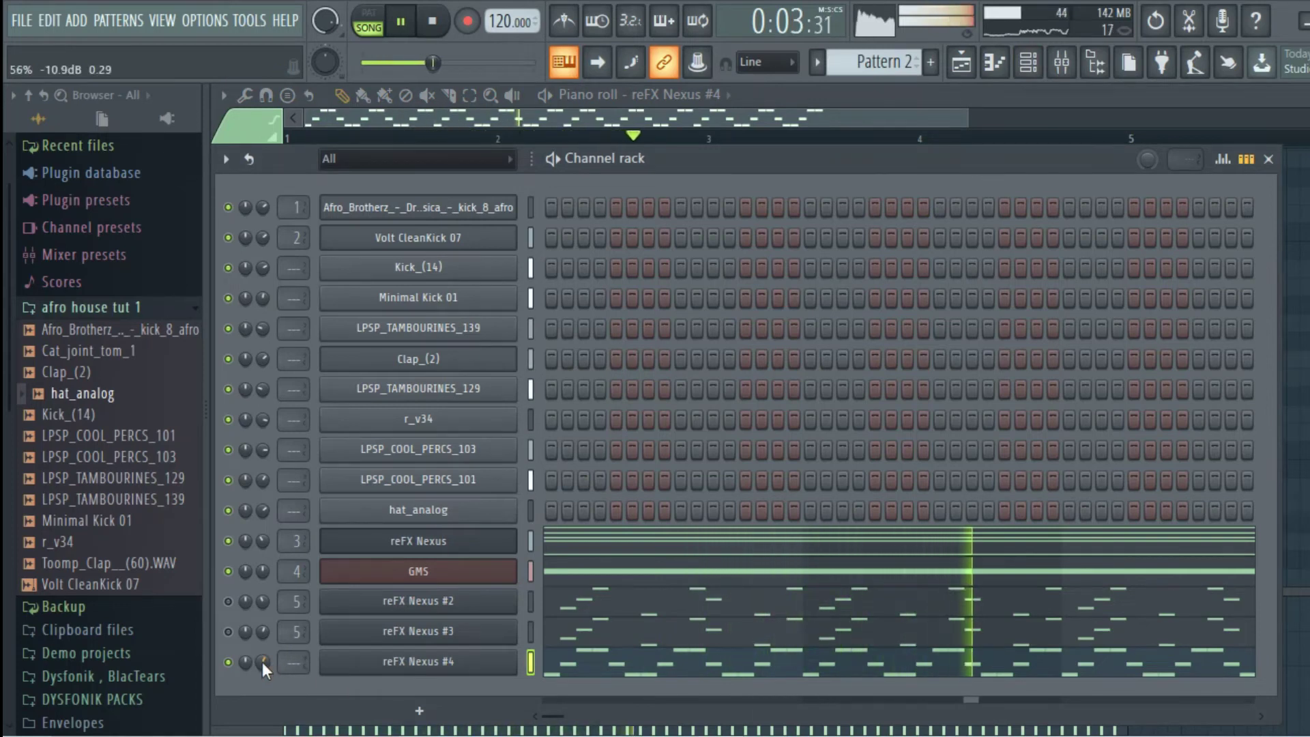
scroll(264, 665, "down", 1)
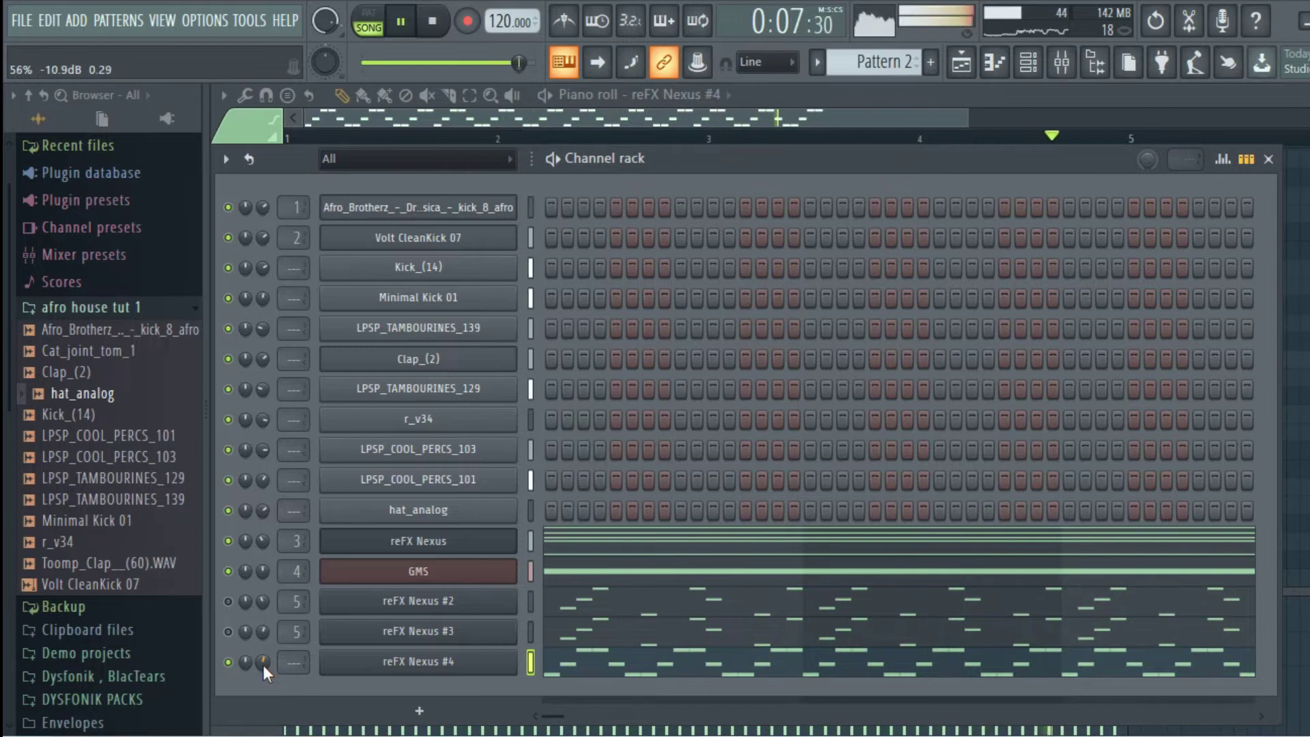
- Duplicate the Pattern 1 and Pattern 2 clips in the playlist to extend the arrangement to 16 bars
left_click(961, 62)
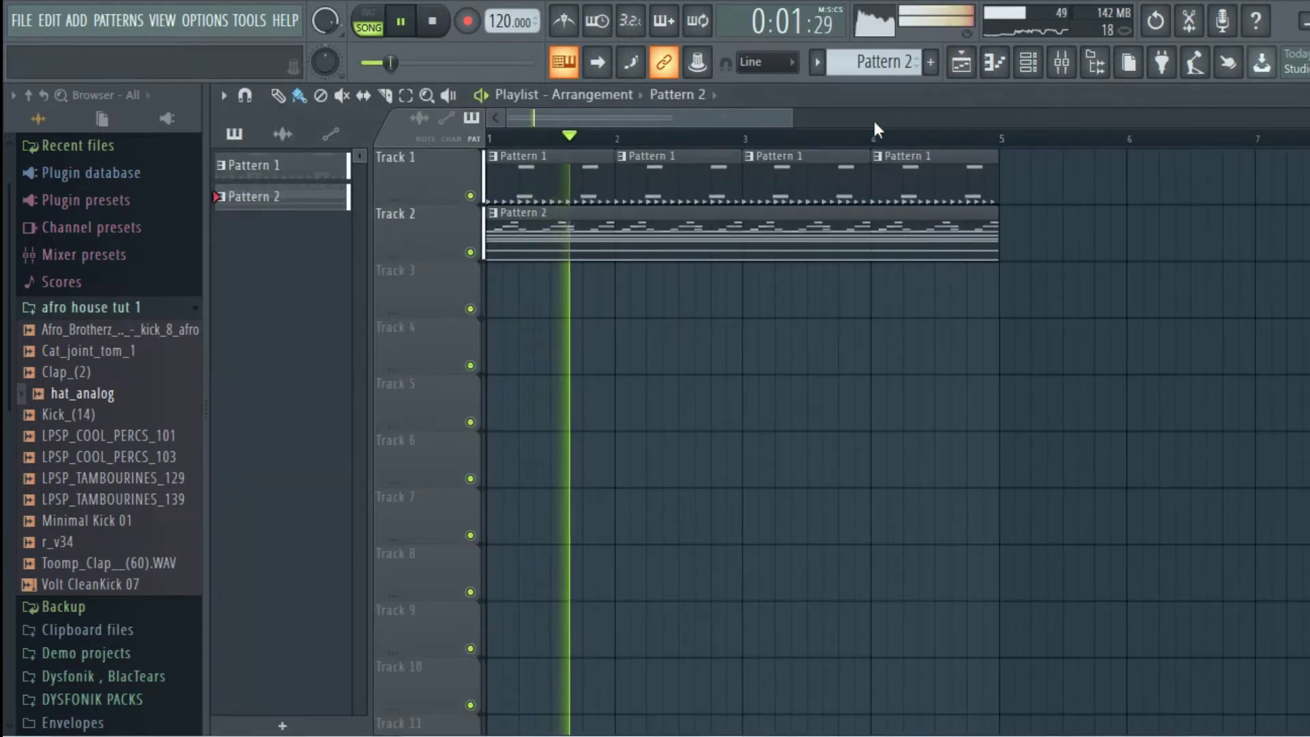
scroll(874, 140, "down", 5)
left_click_drag(789, 312, 503, 170)
key("ctrl+b")
scroll(882, 148, "down", 3)
left_click_drag(858, 315, 486, 154)
key("ctrl+b")
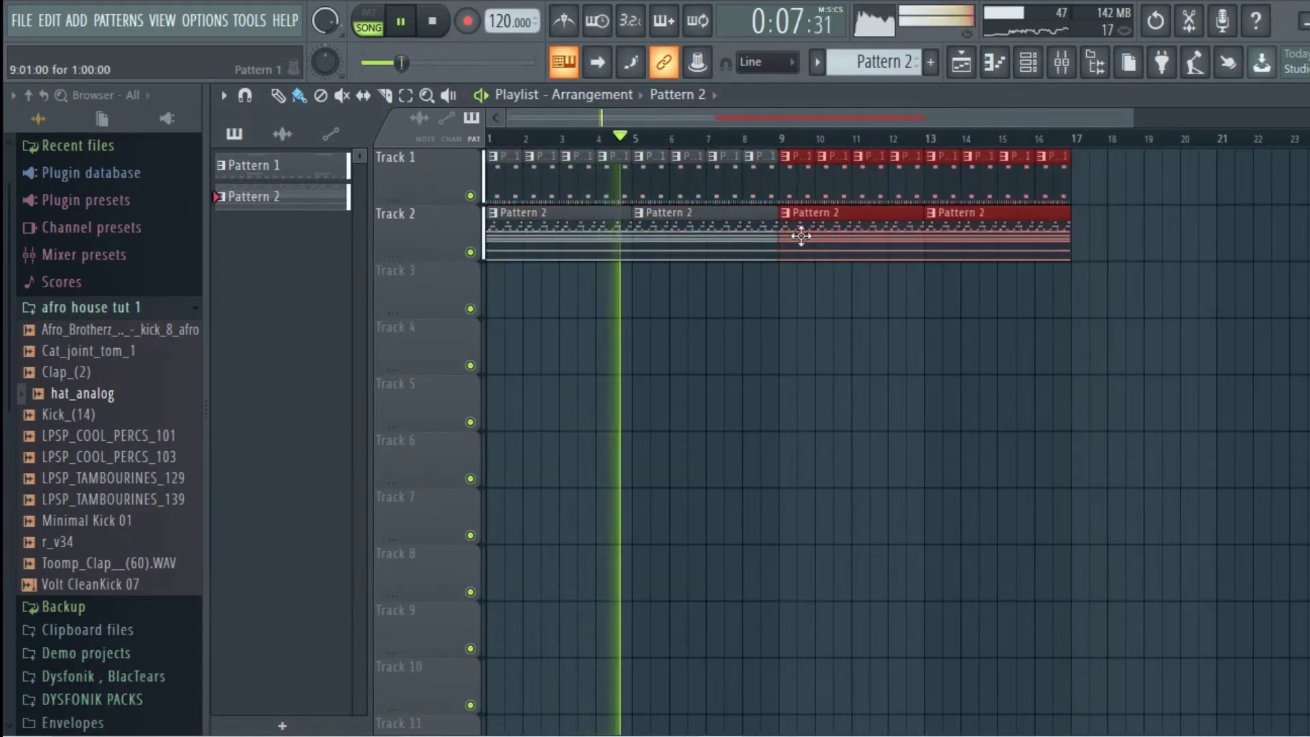
- Tweak the Filter Modifier cutoff of reFX Nexus #4 and create an automation clip for it
left_click(1028, 62)
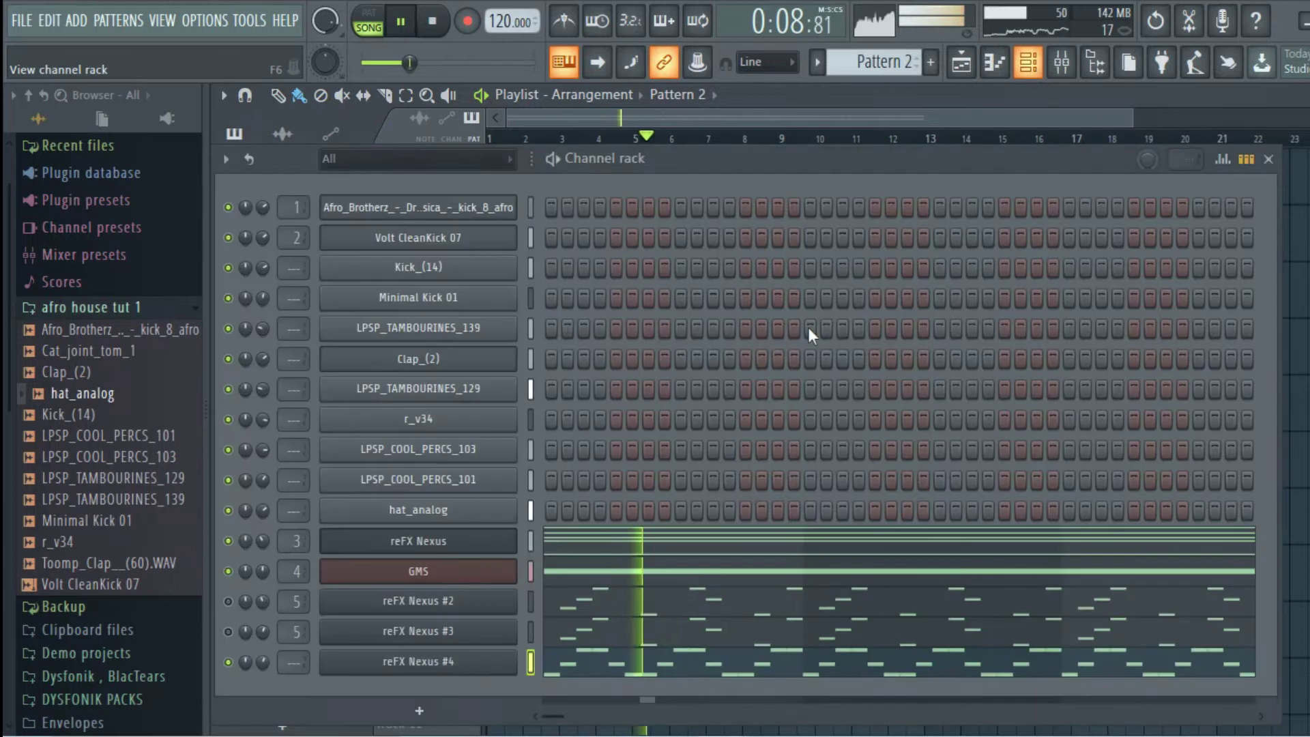
left_click(469, 661)
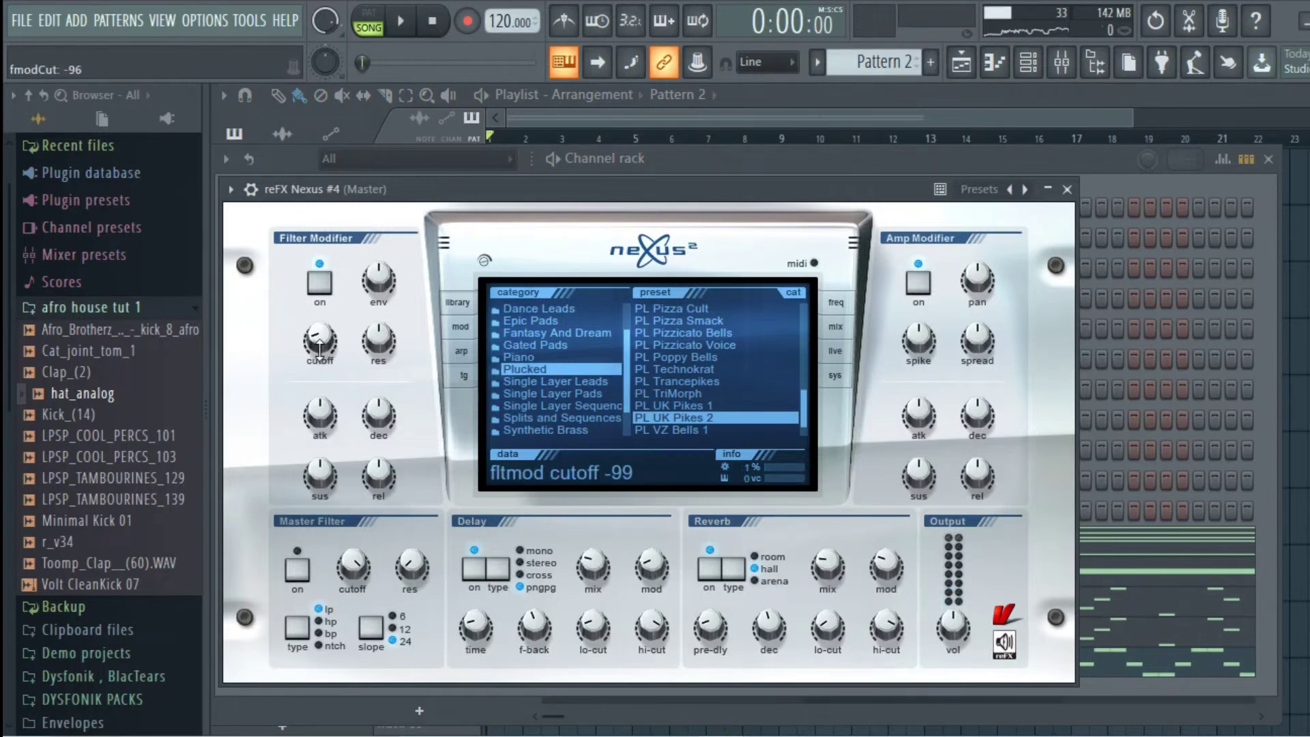
left_click(242, 23)
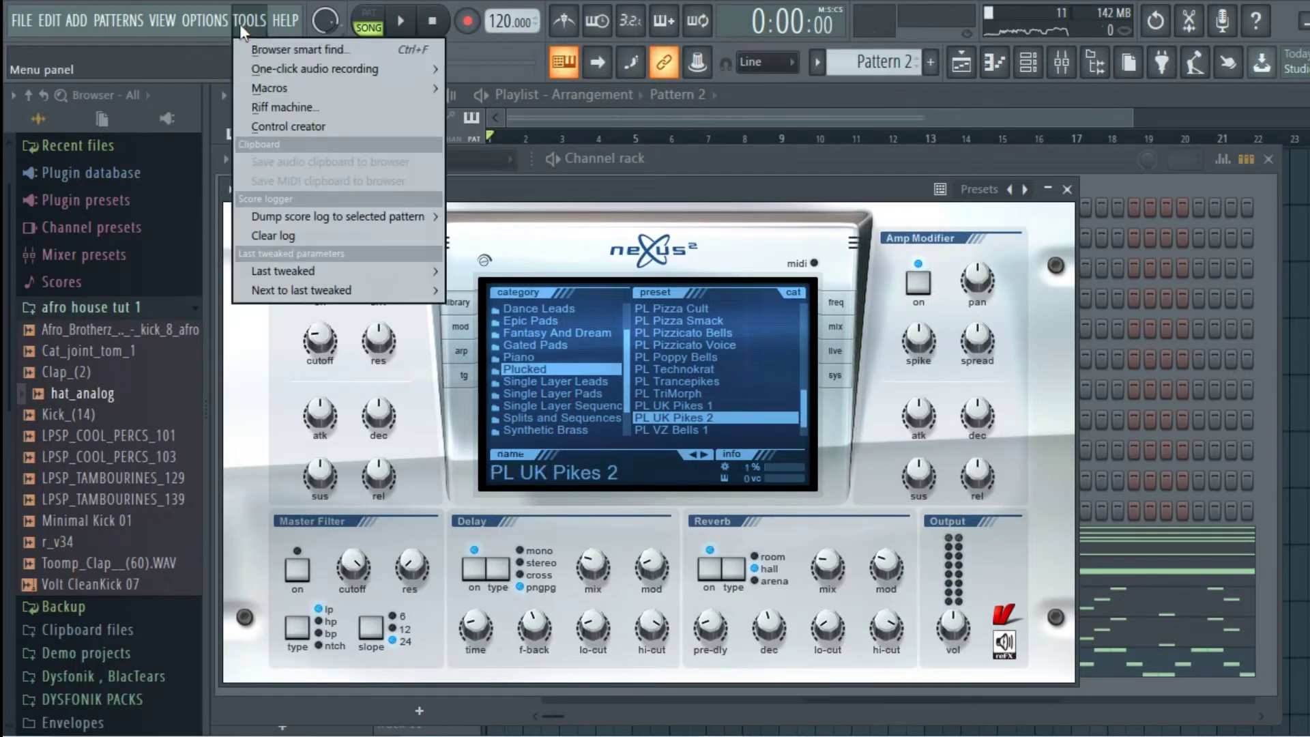
mouse_move(336, 277)
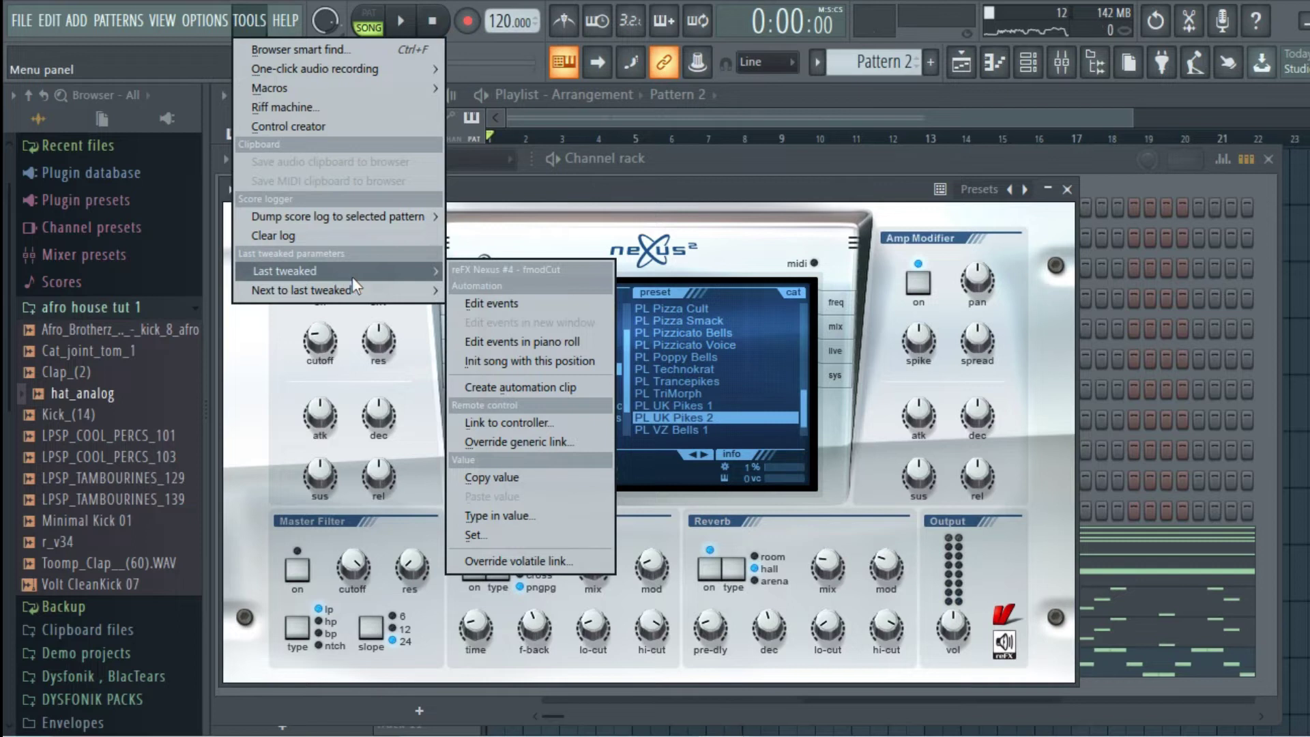
left_click(544, 383)
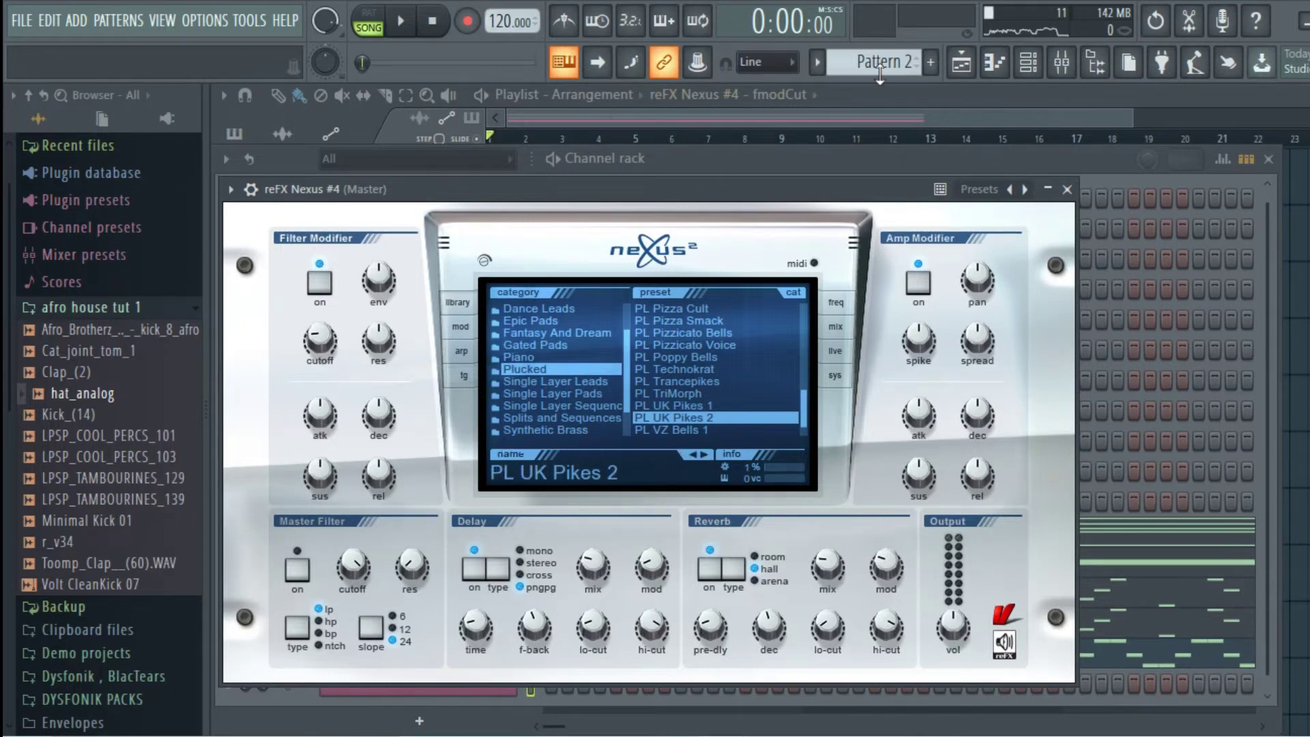
- Enlarge Track 3 and shape the cutoff automation to climb to a new point at bar 13, then rise slightly until bar 17
left_click(976, 59)
scroll(547, 277, "down", 2)
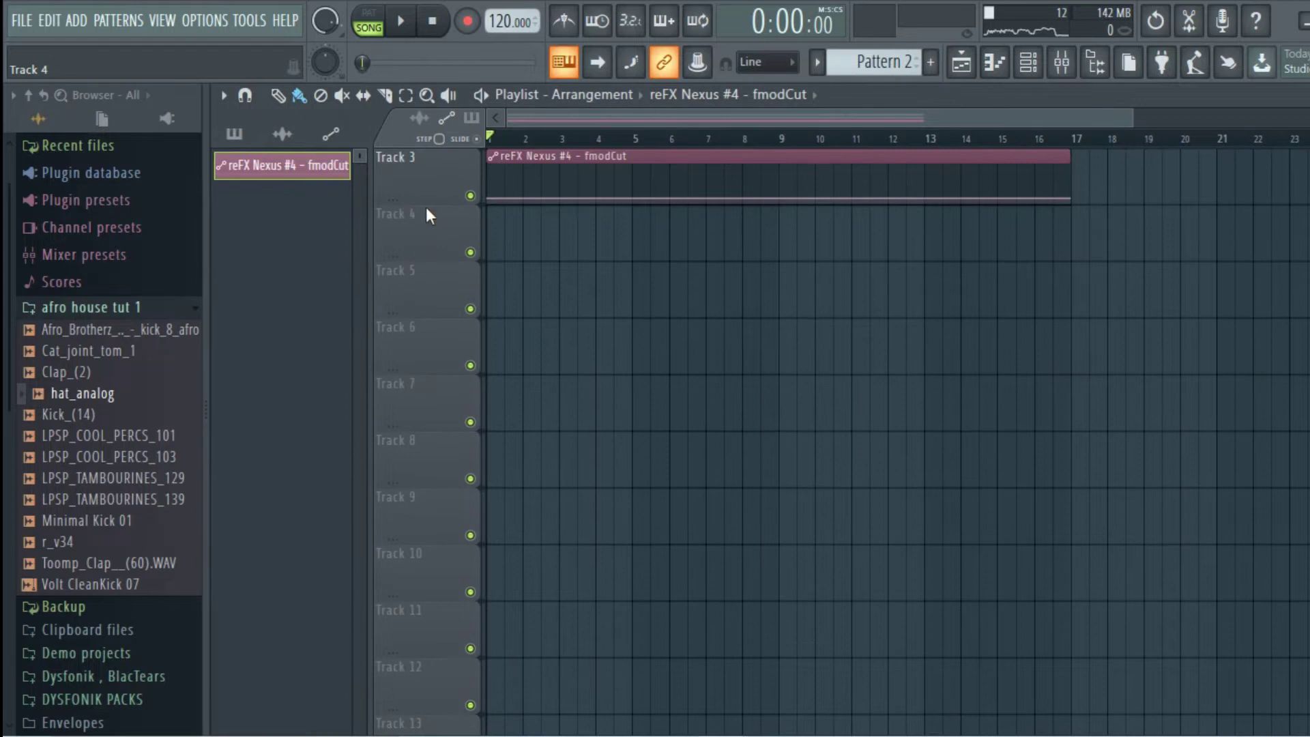
left_click_drag(426, 201, 425, 566)
right_click(942, 350)
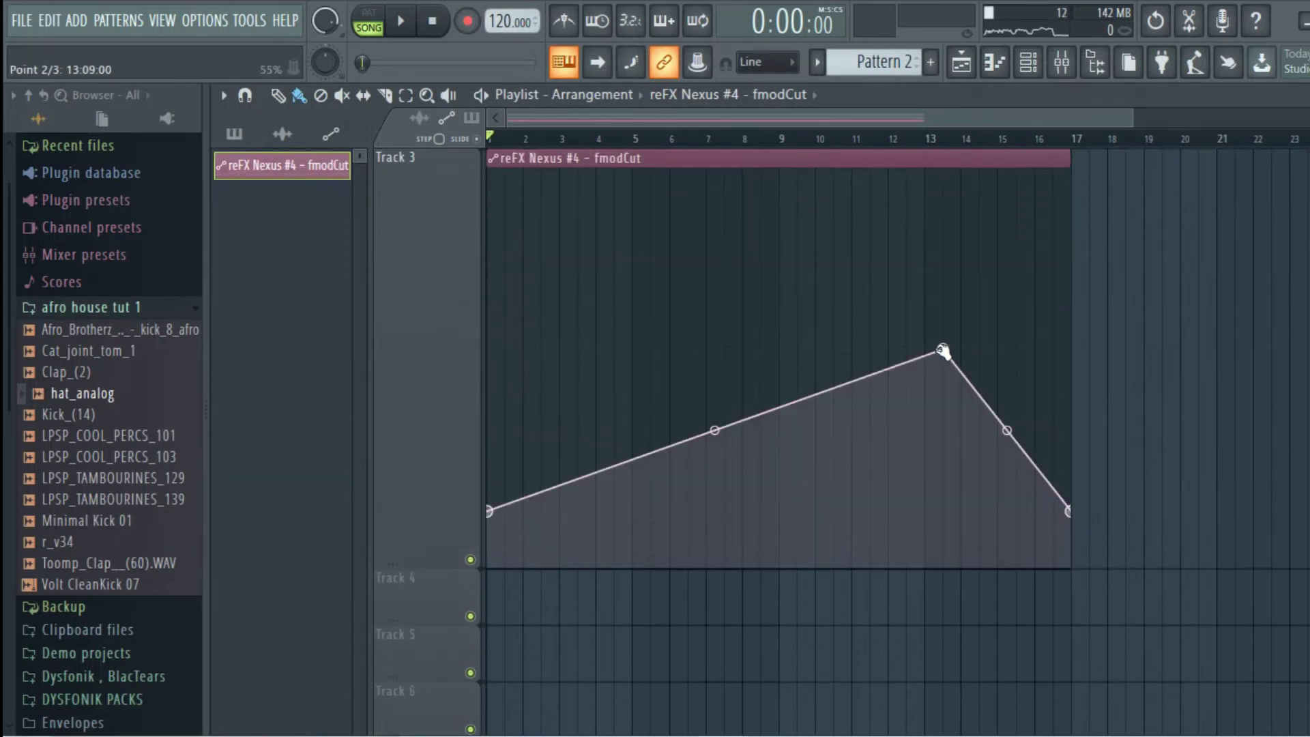
left_click_drag(938, 341, 934, 321)
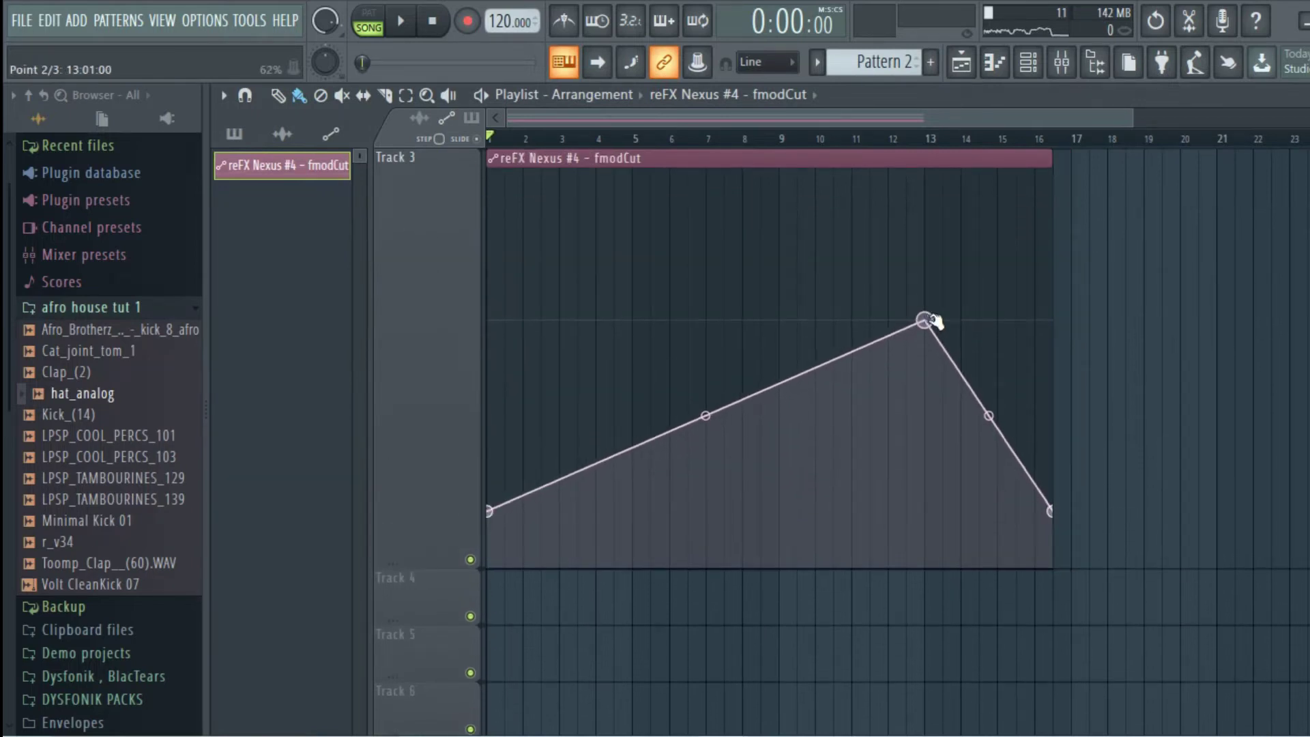
left_click_drag(1057, 510, 1080, 324)
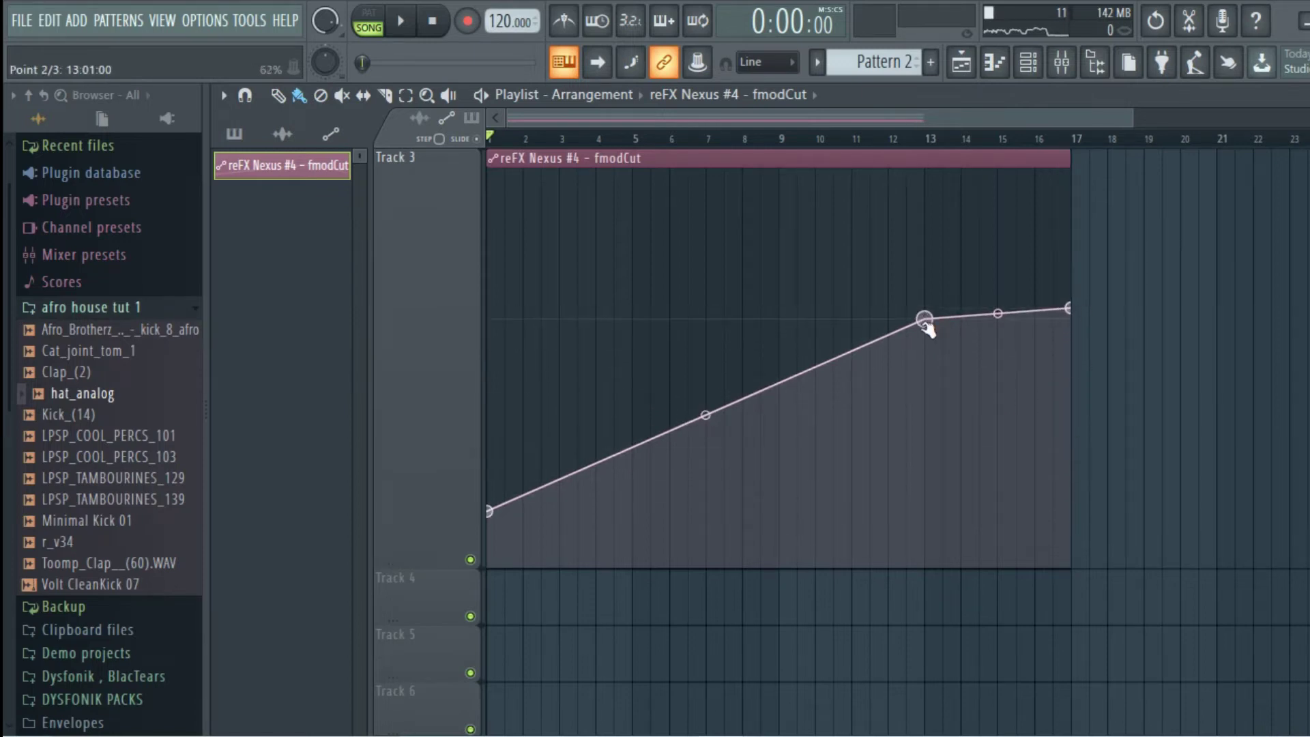
left_click_drag(926, 328, 928, 342)
- Play the arrangement with the cutoff automation and shrink Track 3 back to a compact height
key("space")
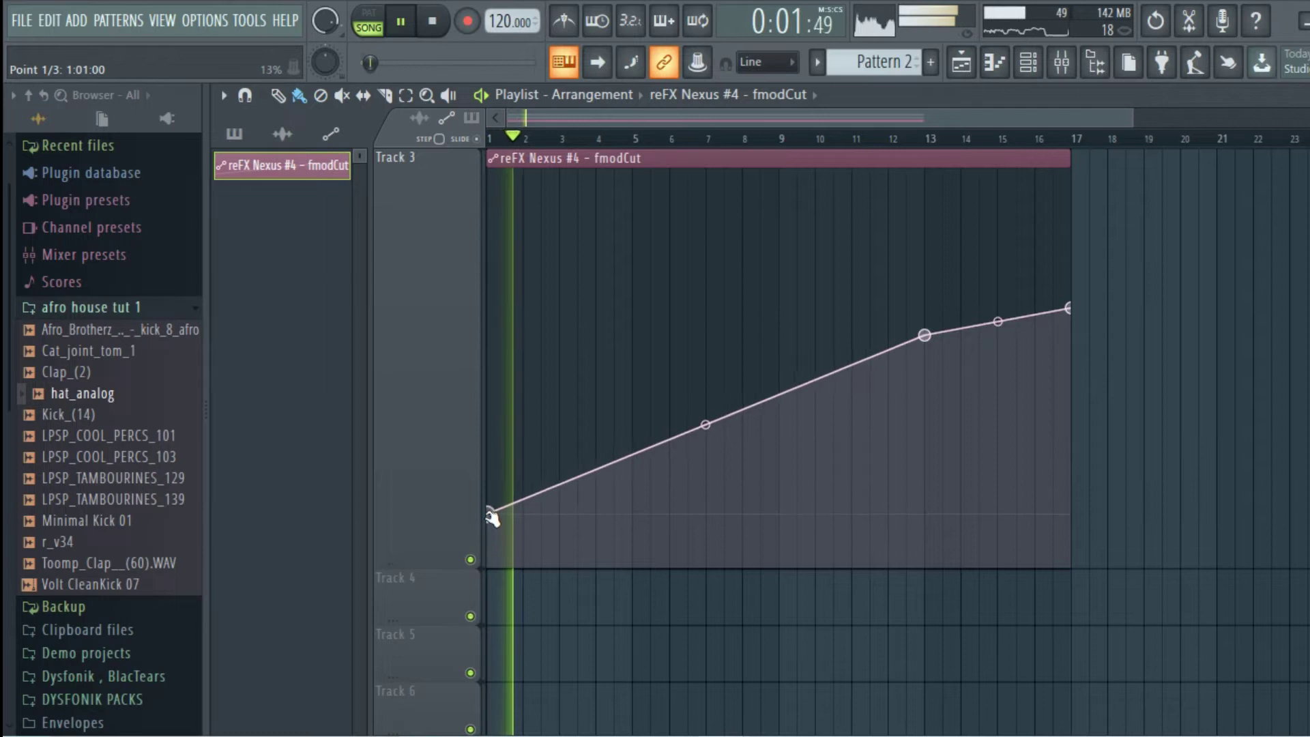
left_click_drag(424, 556, 457, 208)
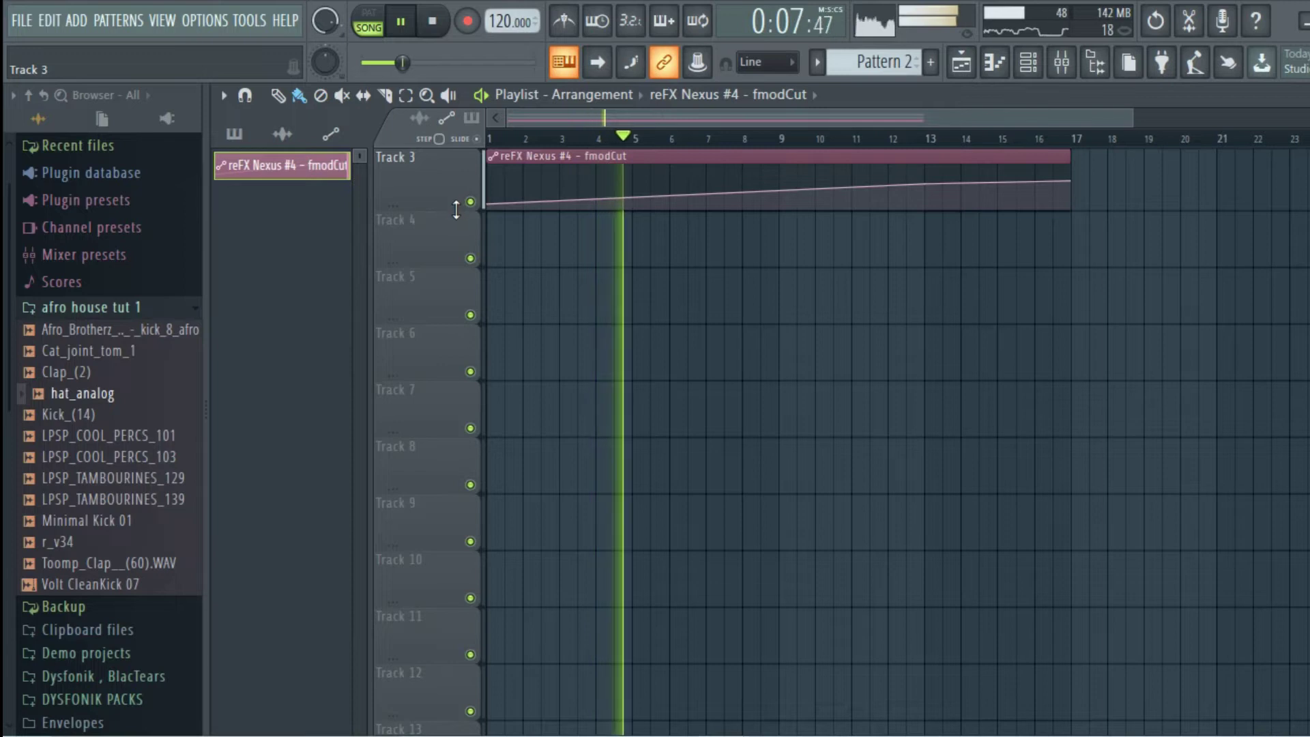
scroll(713, 401, "up", 2)
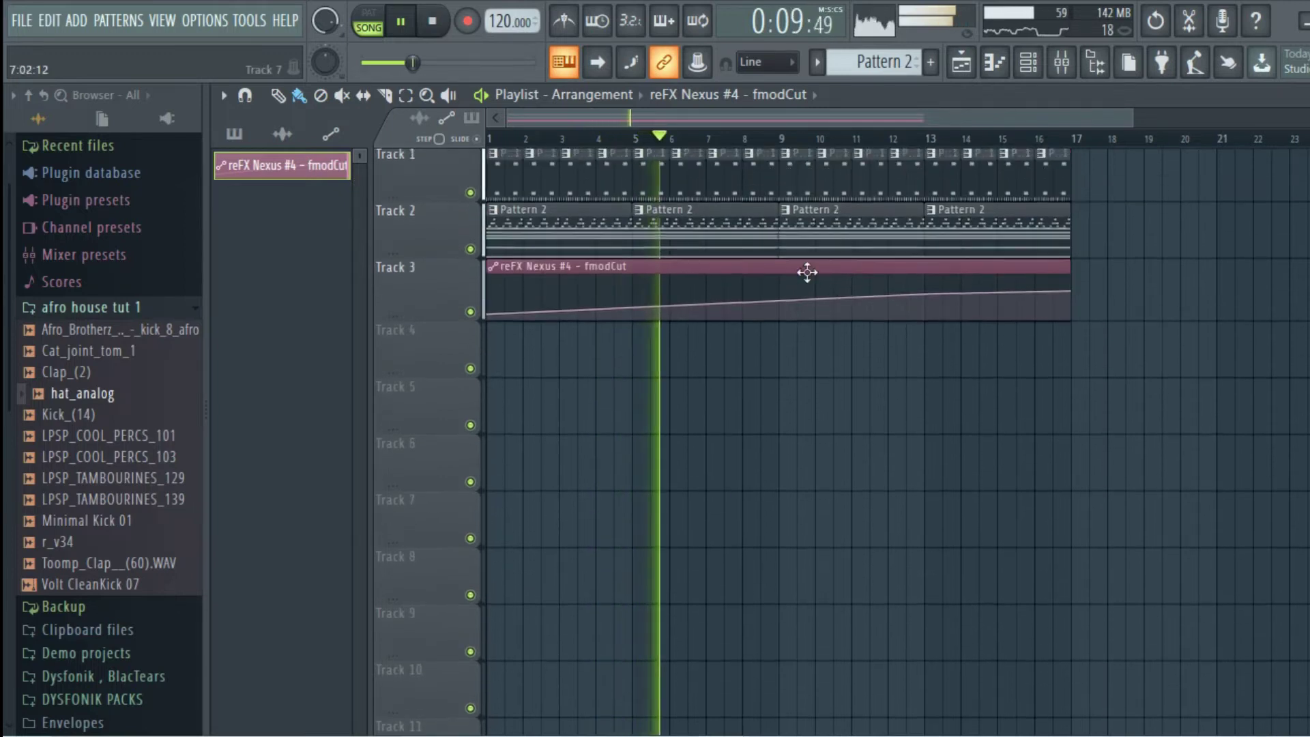
- Stop playback, add a GMS synth channel and load the Analog Bass 4 TE preset from the Basses bank
left_click(1028, 62)
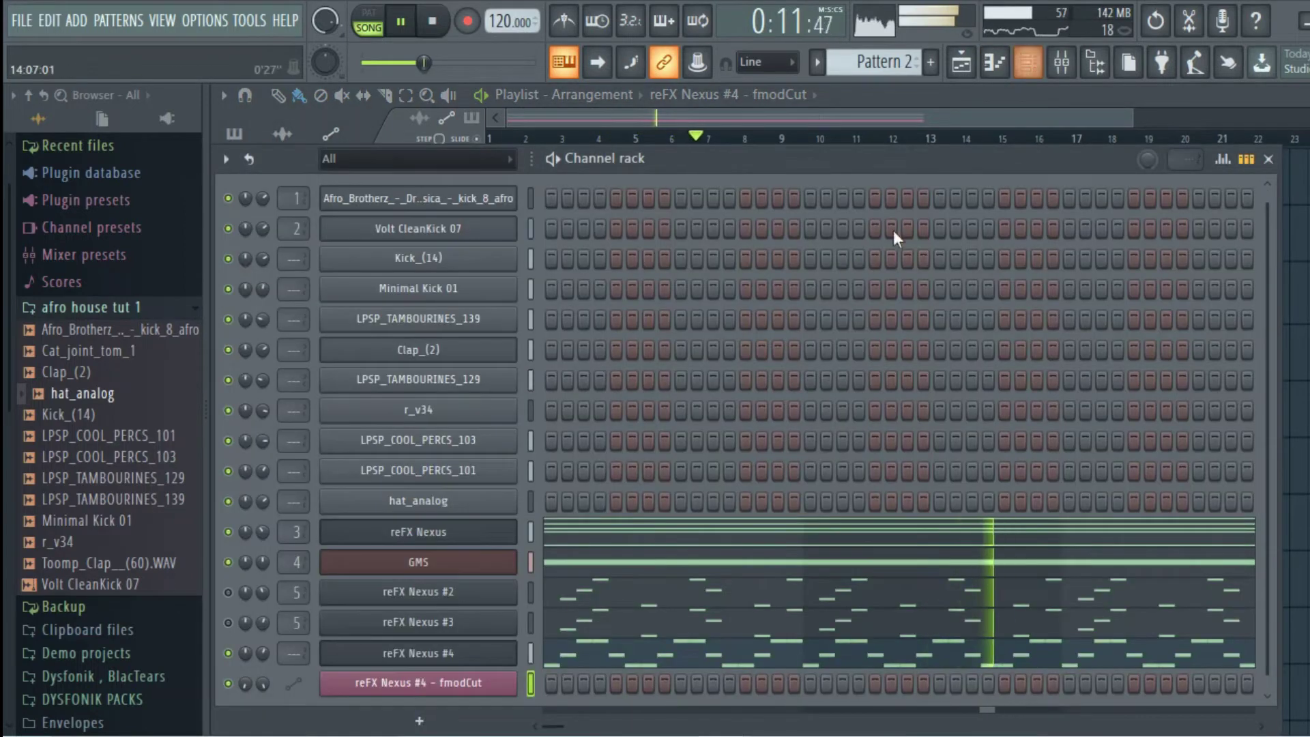
scroll(701, 348, "down", 1)
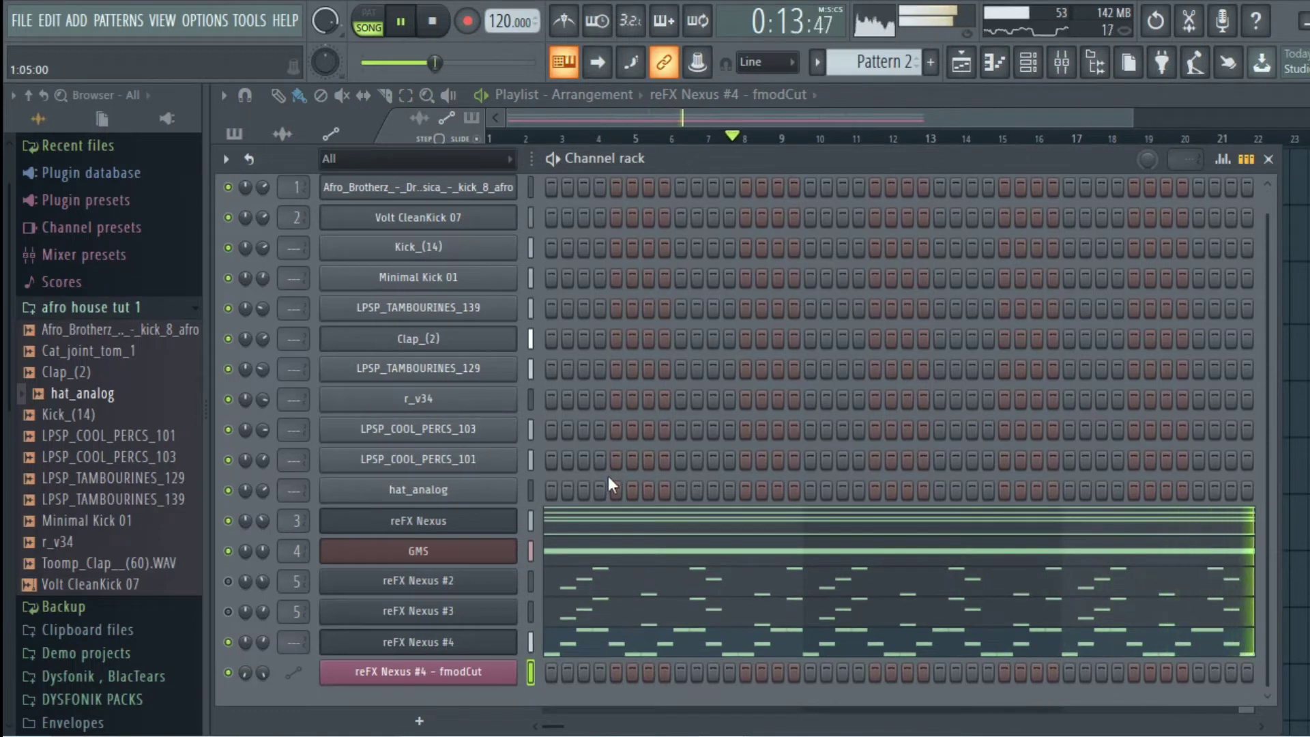
key("space")
left_click(452, 722)
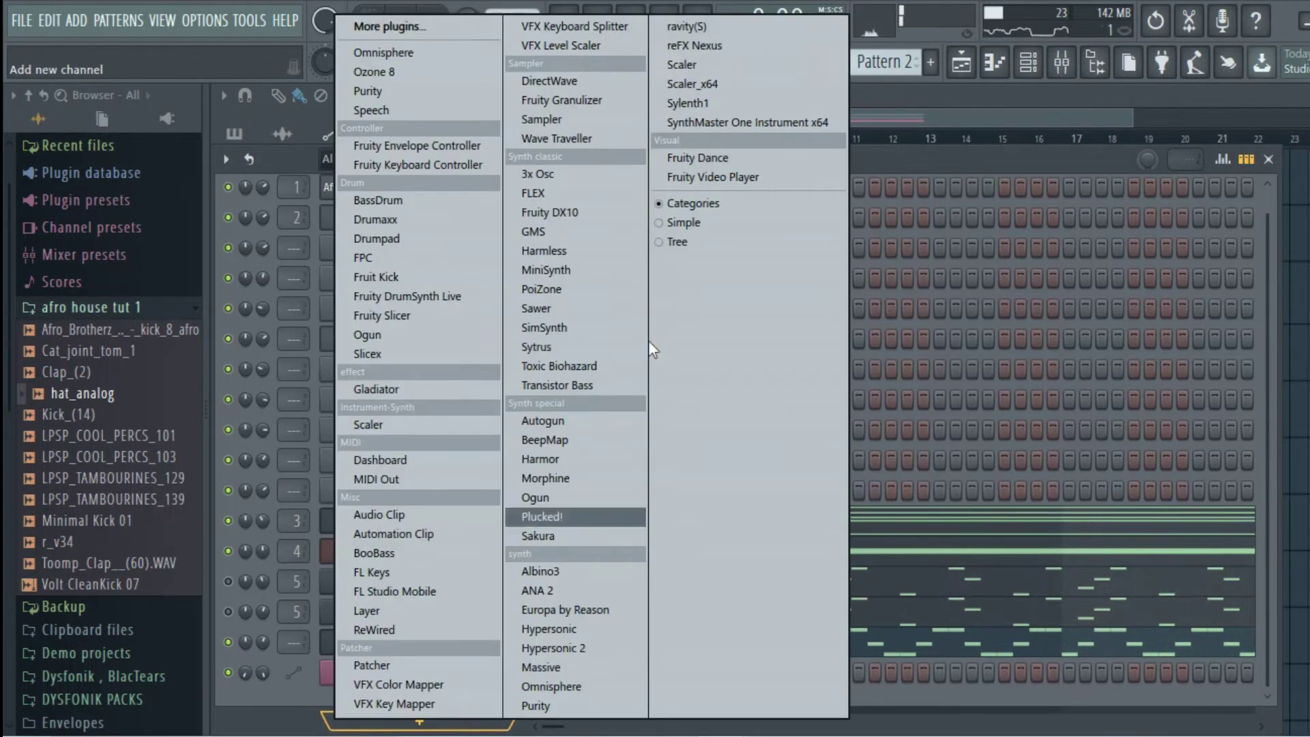
left_click(587, 236)
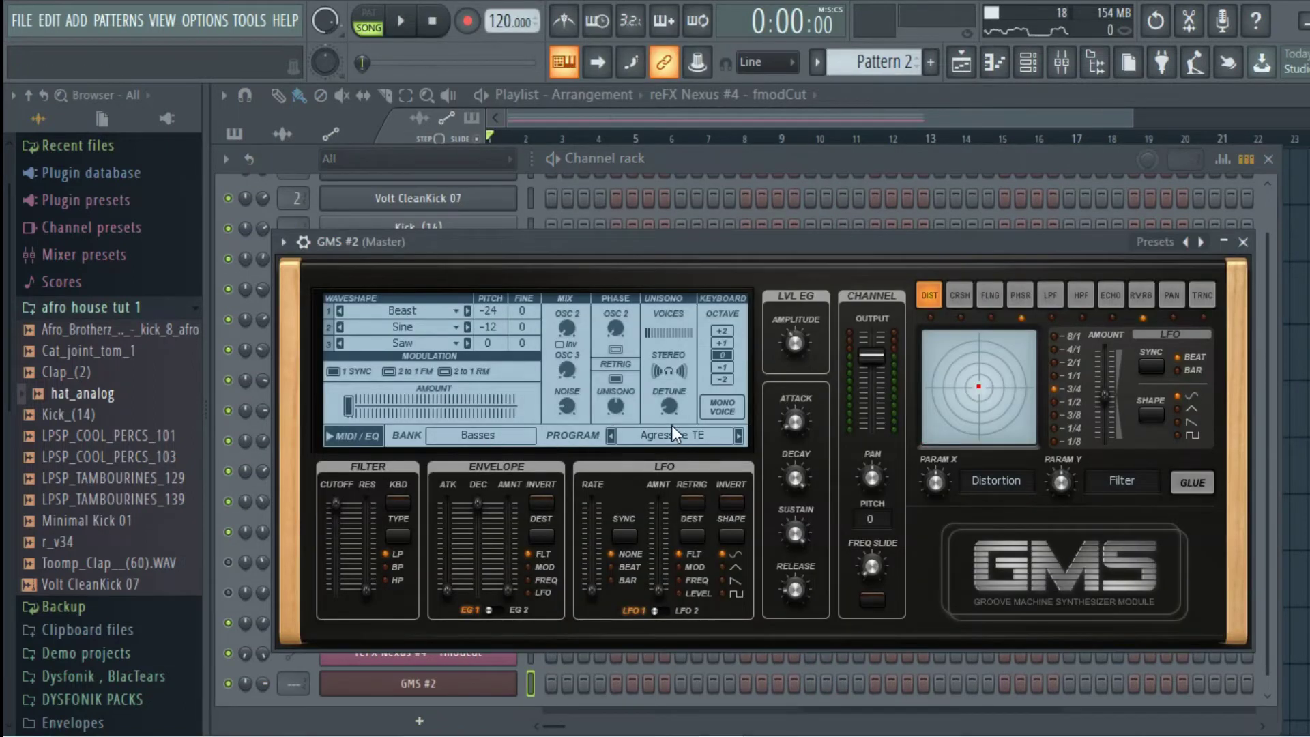
left_click(673, 426)
left_click(885, 427)
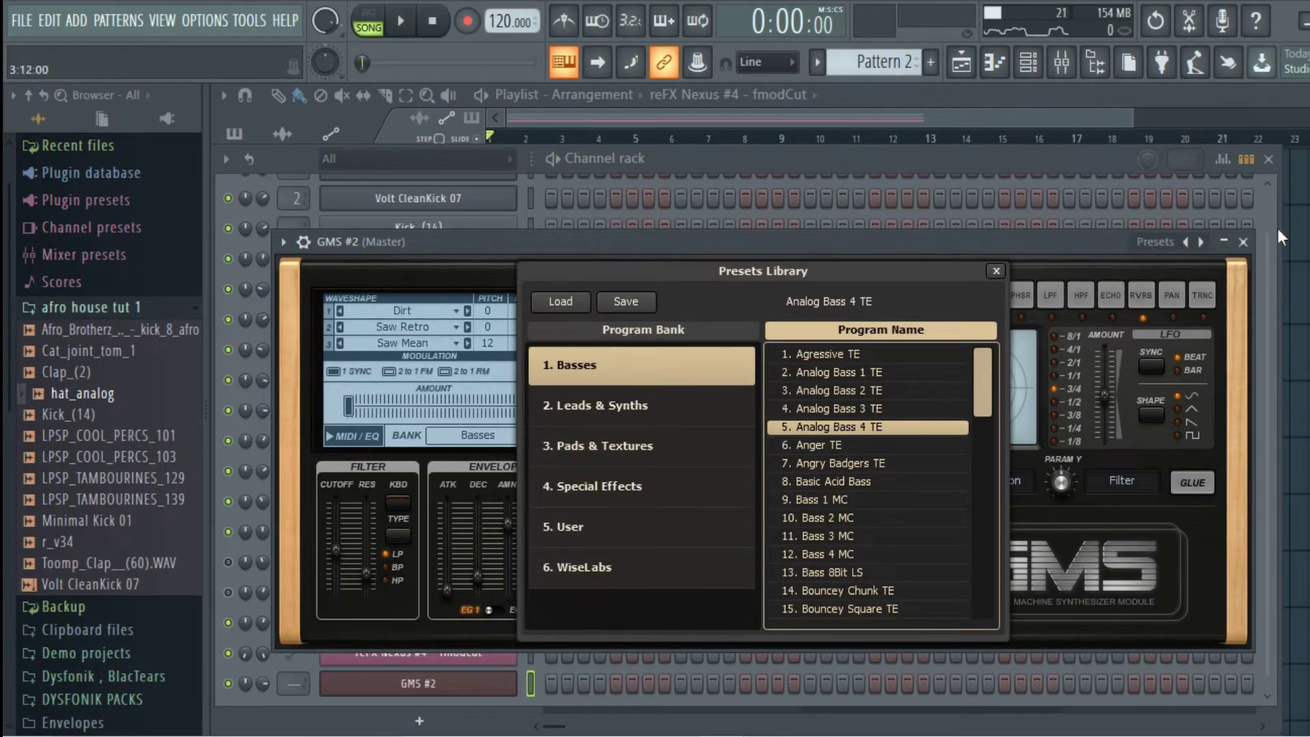
left_click(1242, 242)
- Draw a D4 note about one and a half bars long from the start of GMS #2's piano roll
scroll(604, 520, "down", 1)
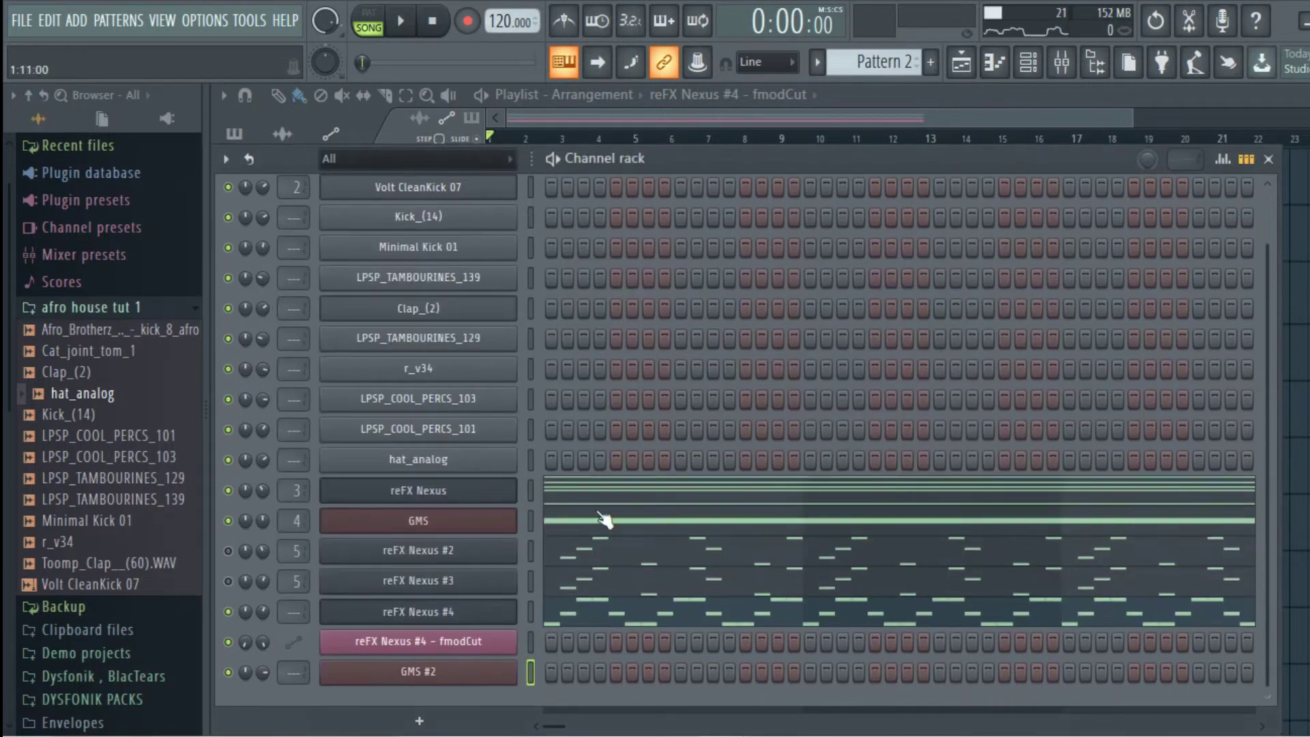
right_click(497, 672)
left_click(604, 482)
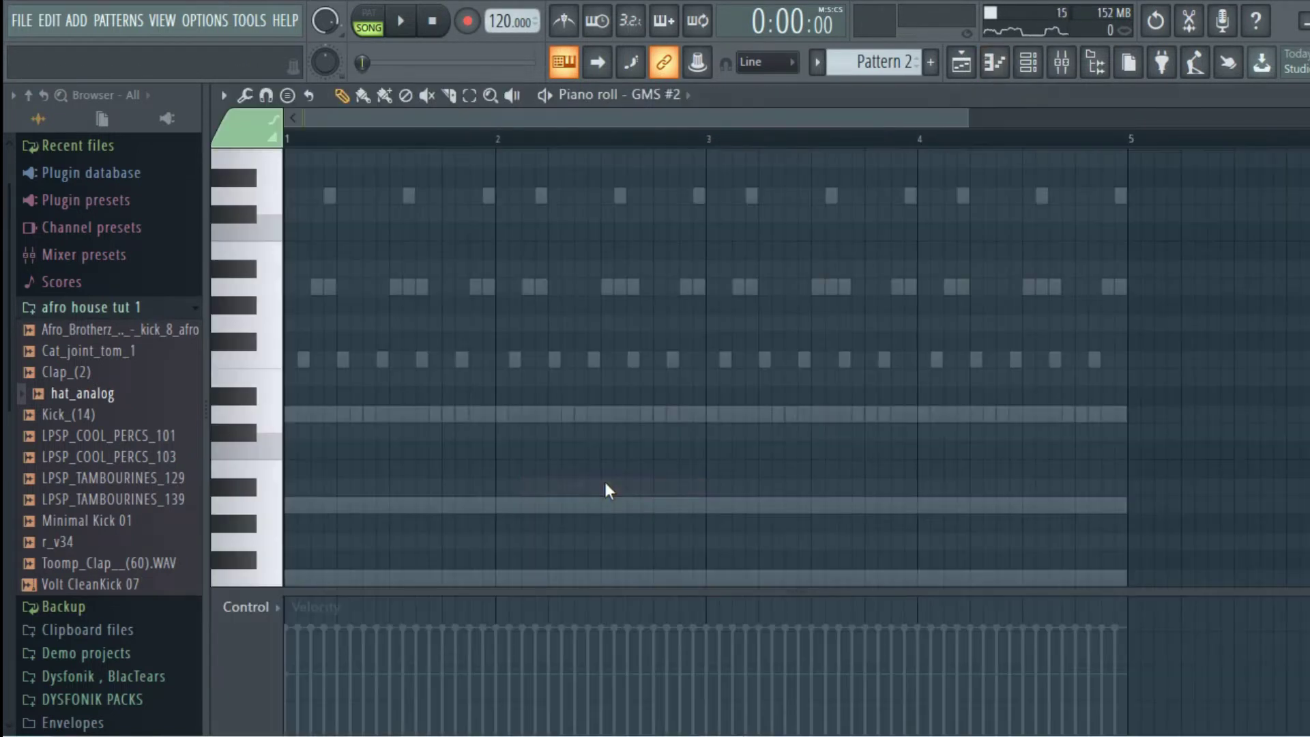
scroll(532, 483, "down", 5)
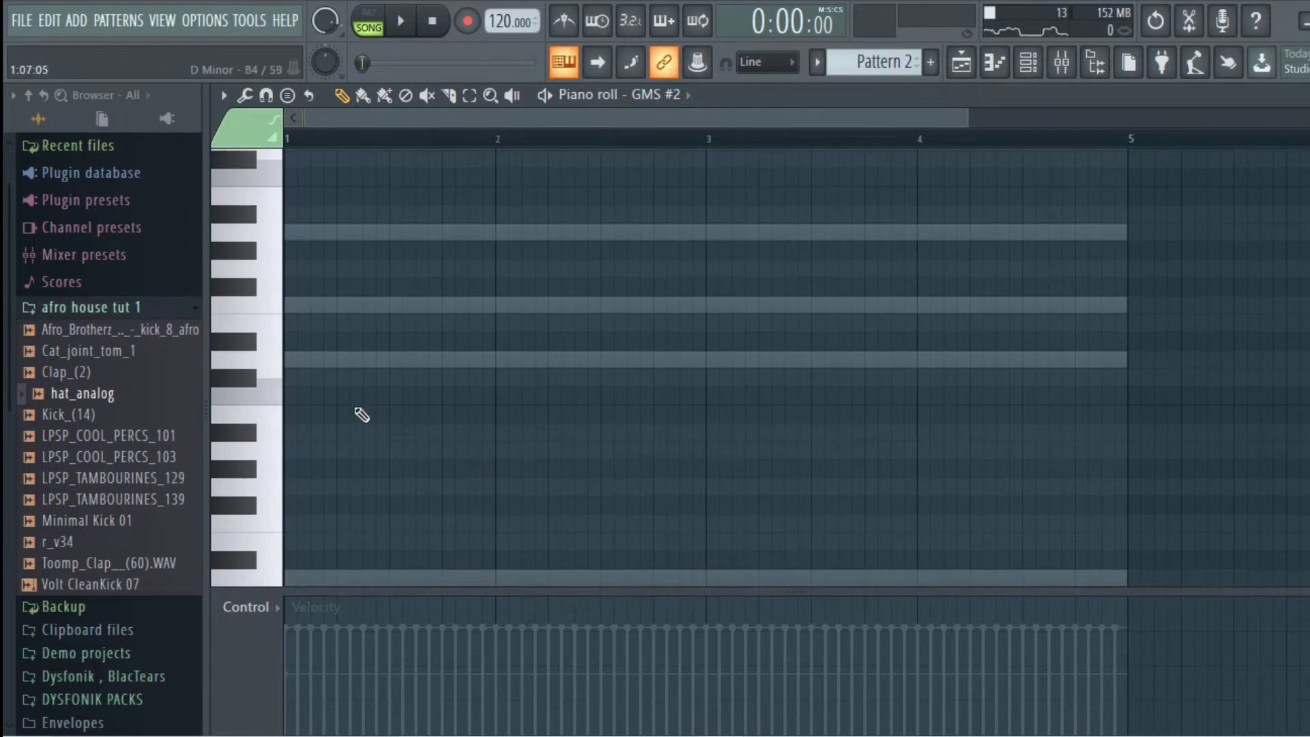
left_click(295, 470)
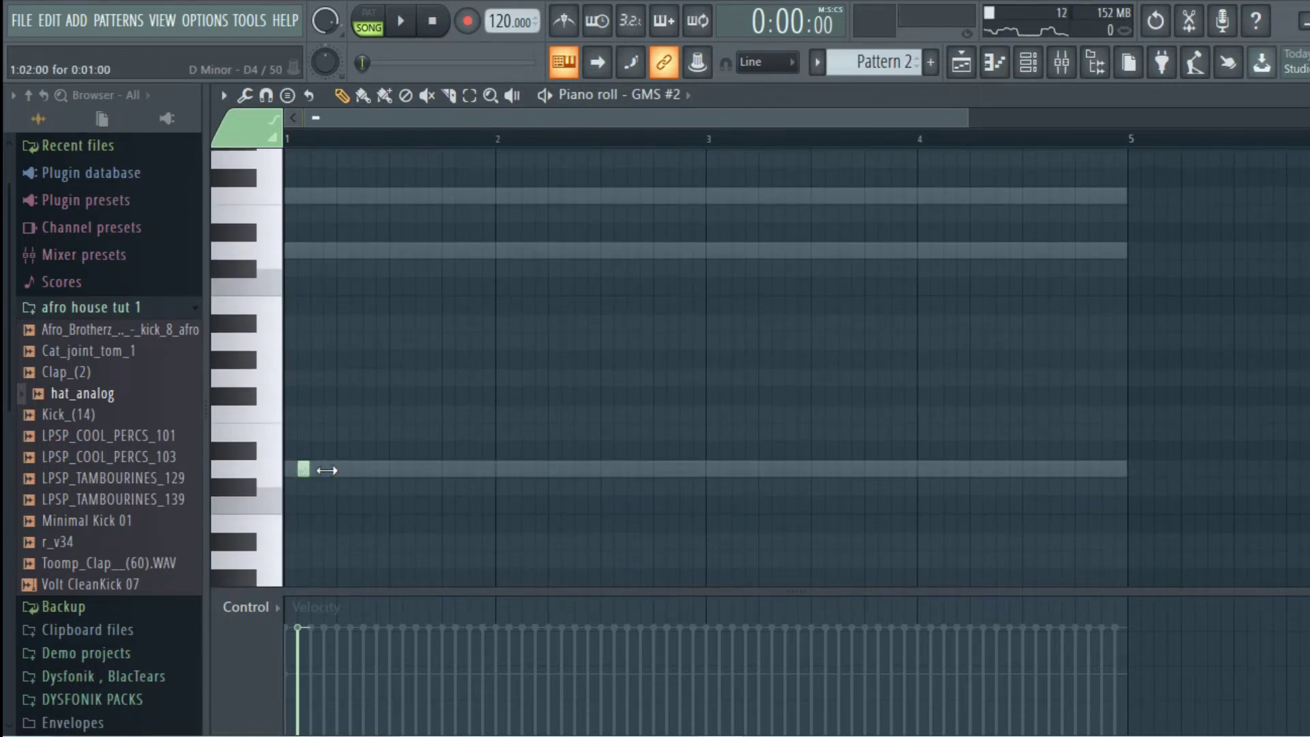
left_click_drag(327, 470, 535, 474)
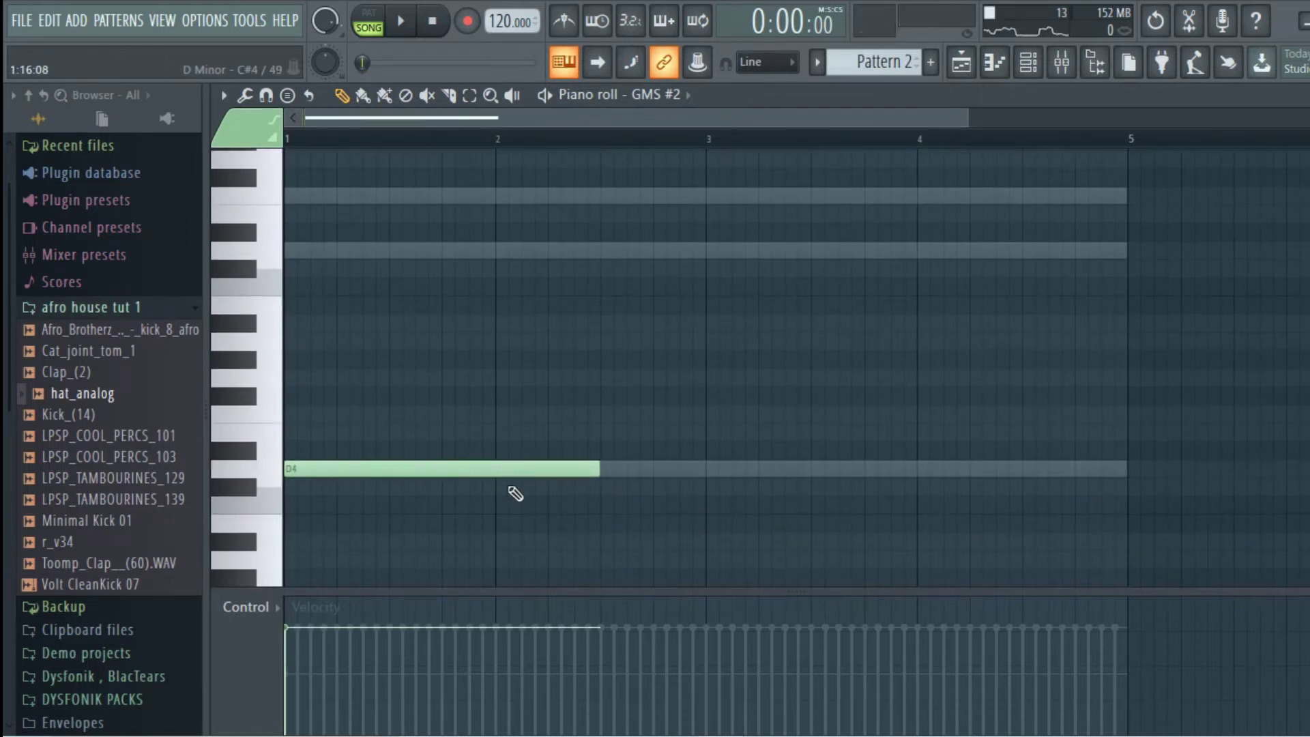
- During playback, move the bass note down an octave to D3 and extend it to the start of bar 3
key("space")
scroll(600, 448, "down", 4)
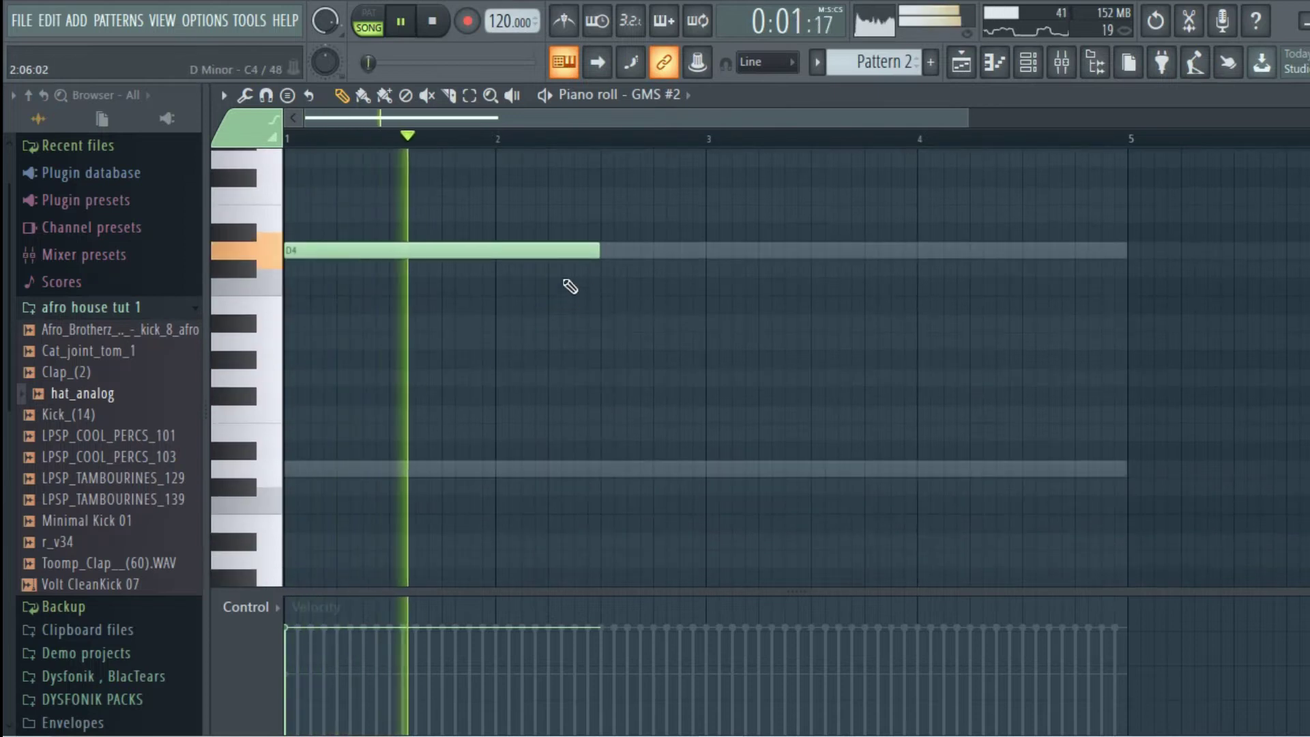
left_click_drag(601, 254, 587, 504)
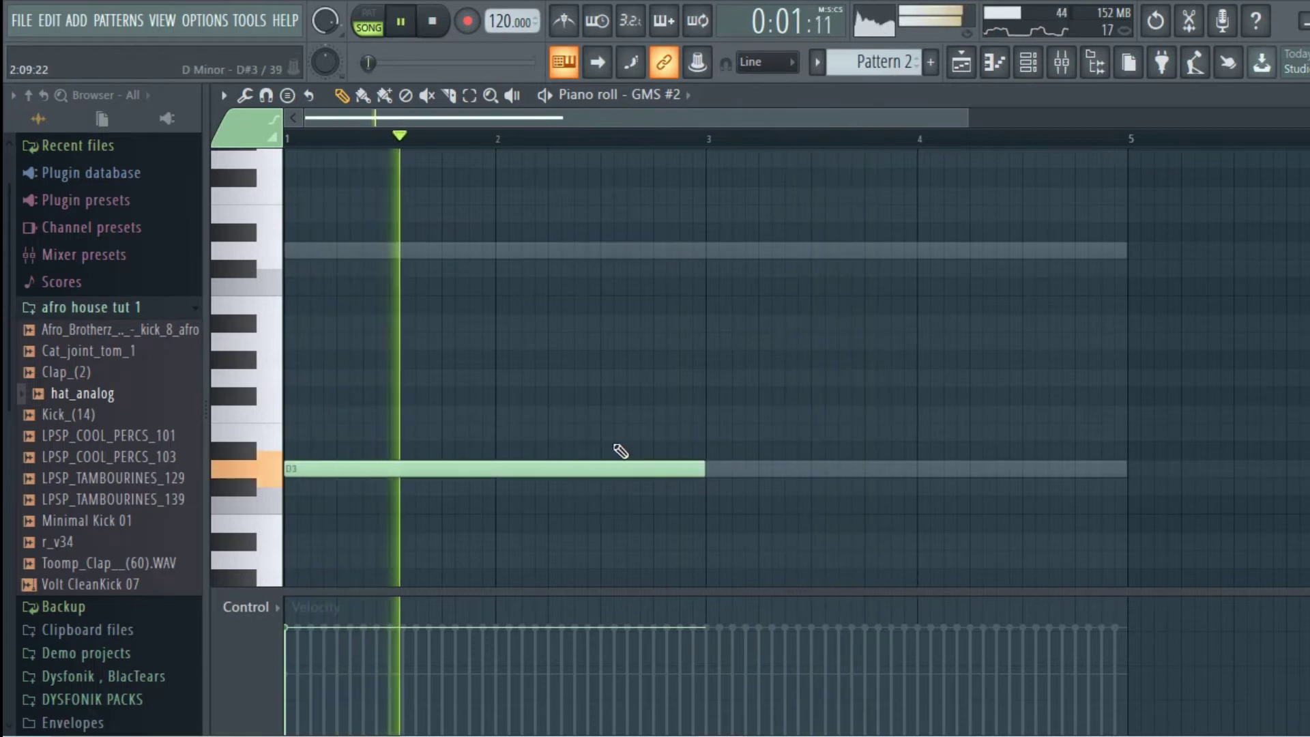
- Route the GMS #2 channel to its own mixer insert, track 6
left_click(1027, 62)
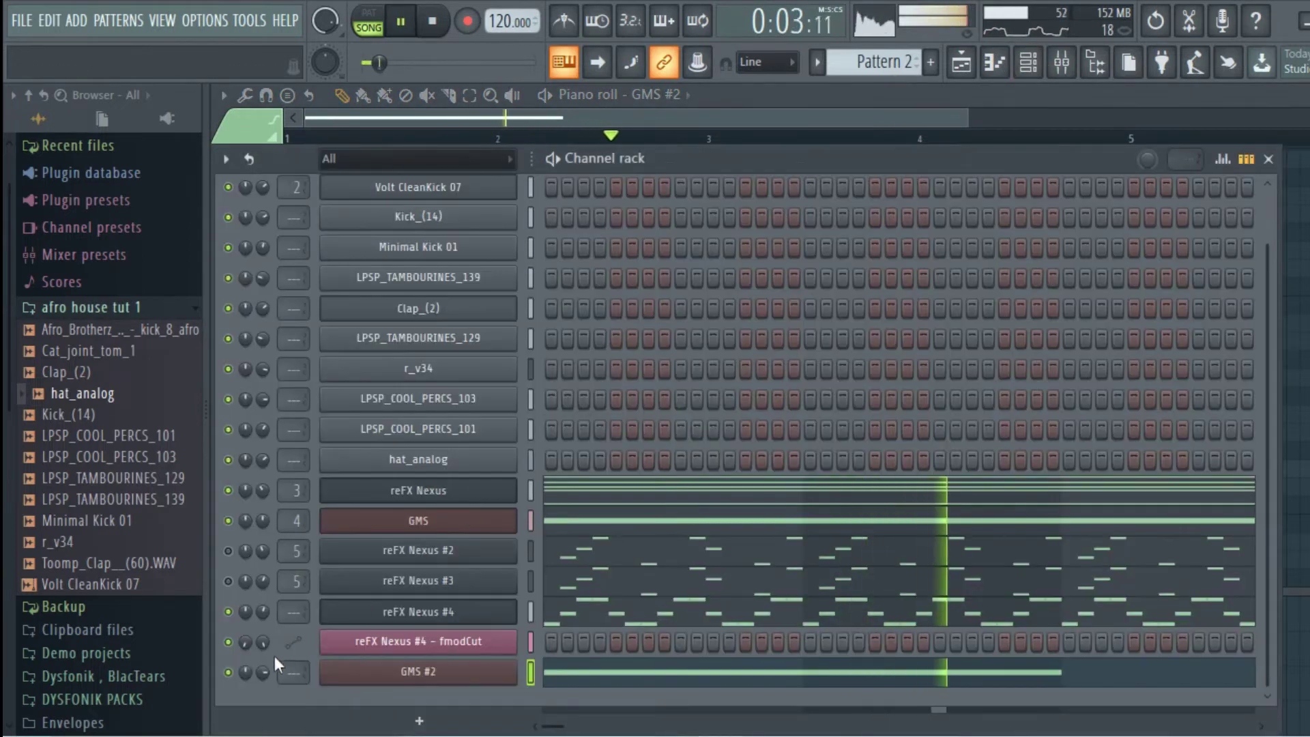
left_click(418, 671)
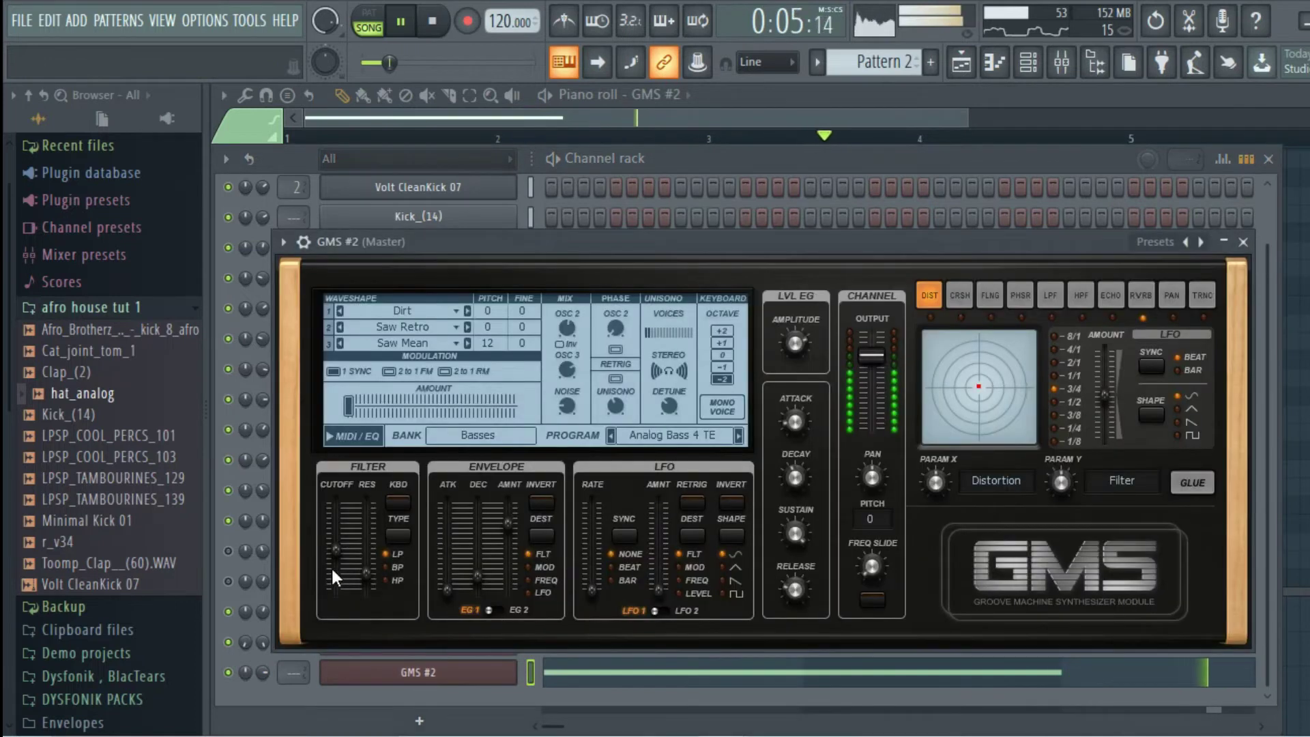
left_click(304, 241)
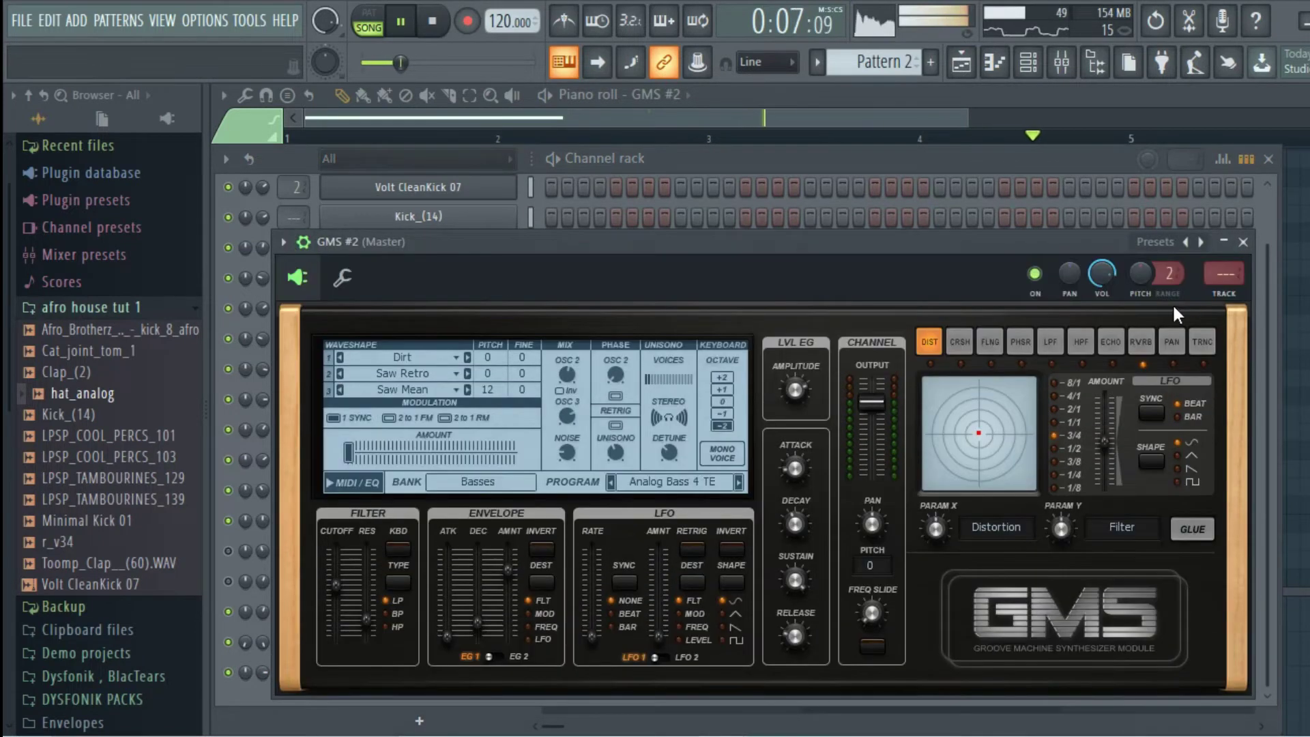
left_click(1226, 294)
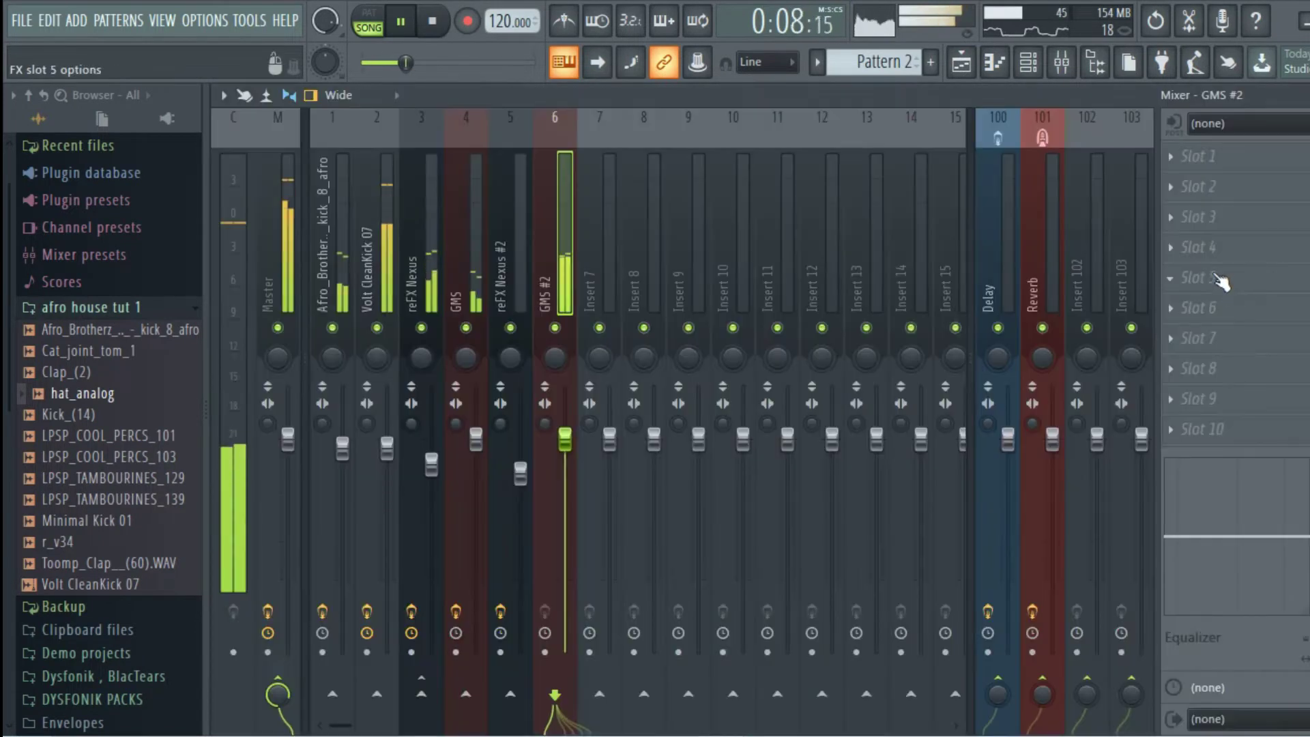
- Unmute reFX Nexus #3, mute reFX Nexus #4 and set the GMS #2 channel volume to 75%
left_click(1043, 66)
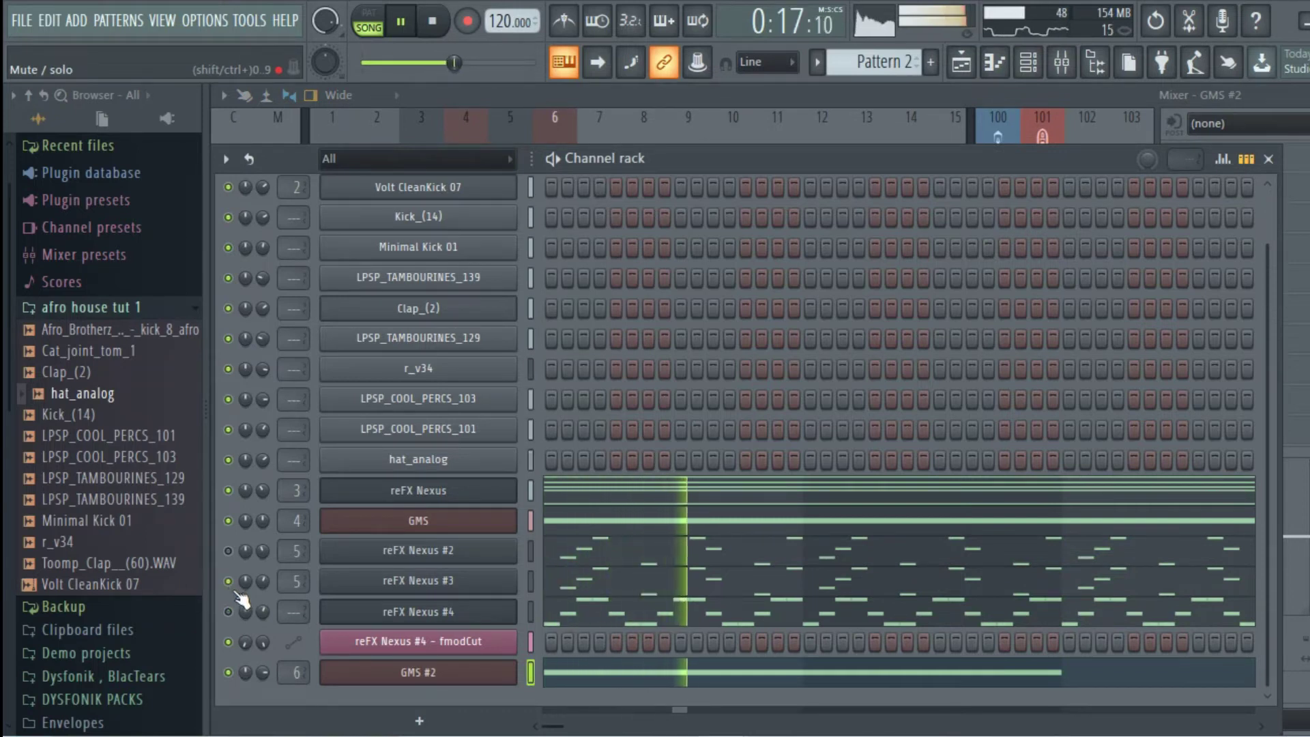
scroll(261, 674, "down", 4)
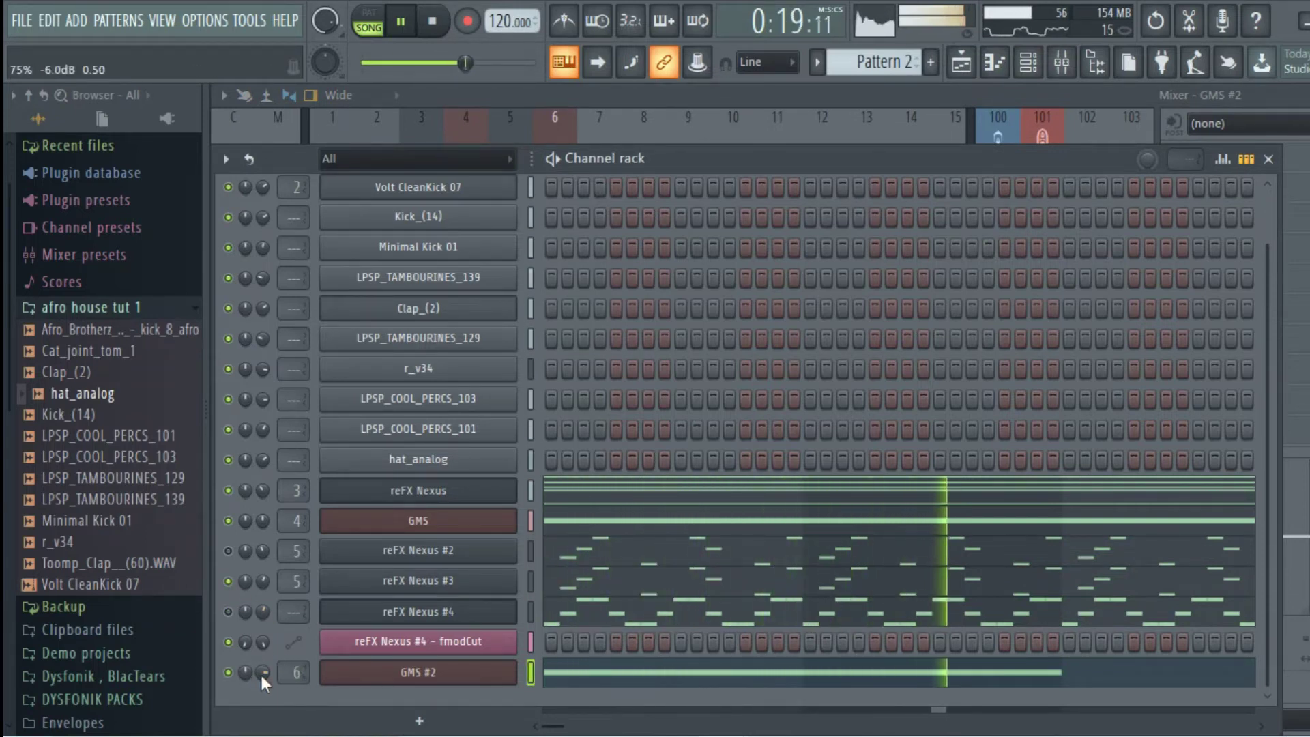
- Add a two-bar D4 note above the D3 in GMS #2 and lower the D3 note's velocity to about 62%
left_click(655, 679)
left_click(290, 251)
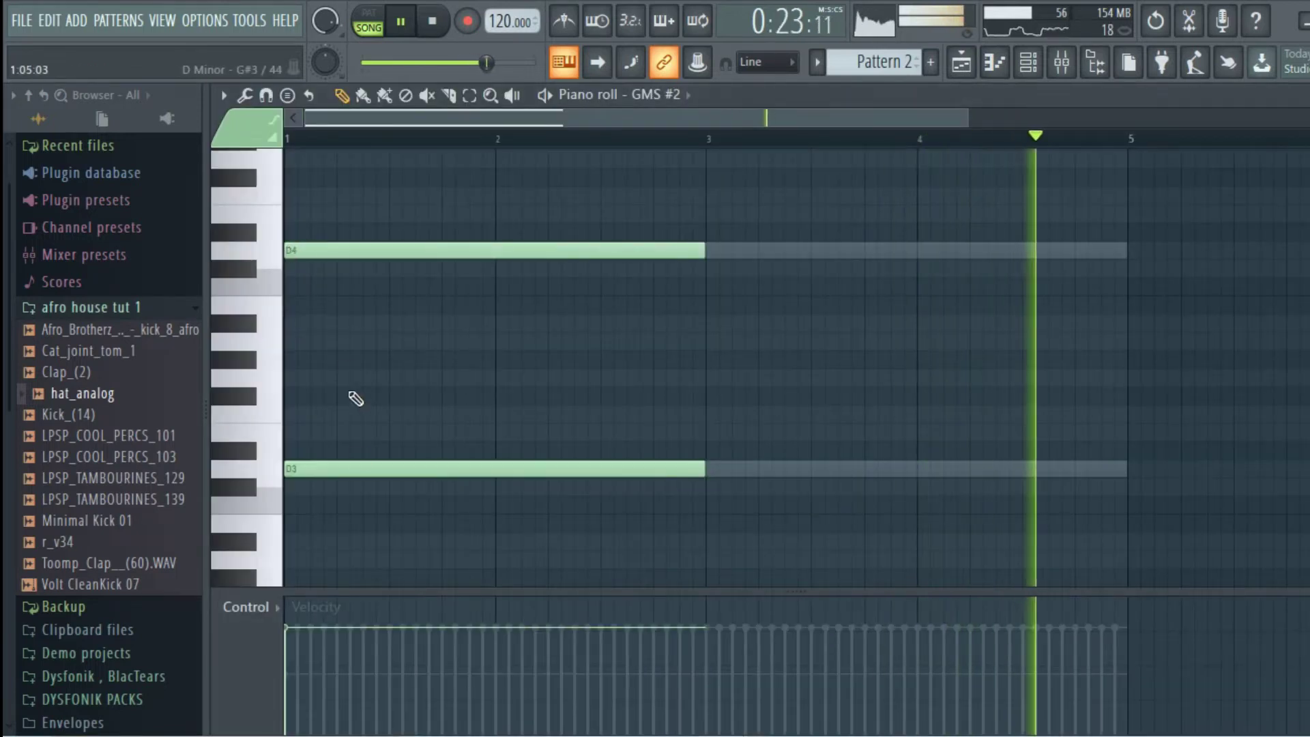
left_click_drag(419, 457, 407, 450)
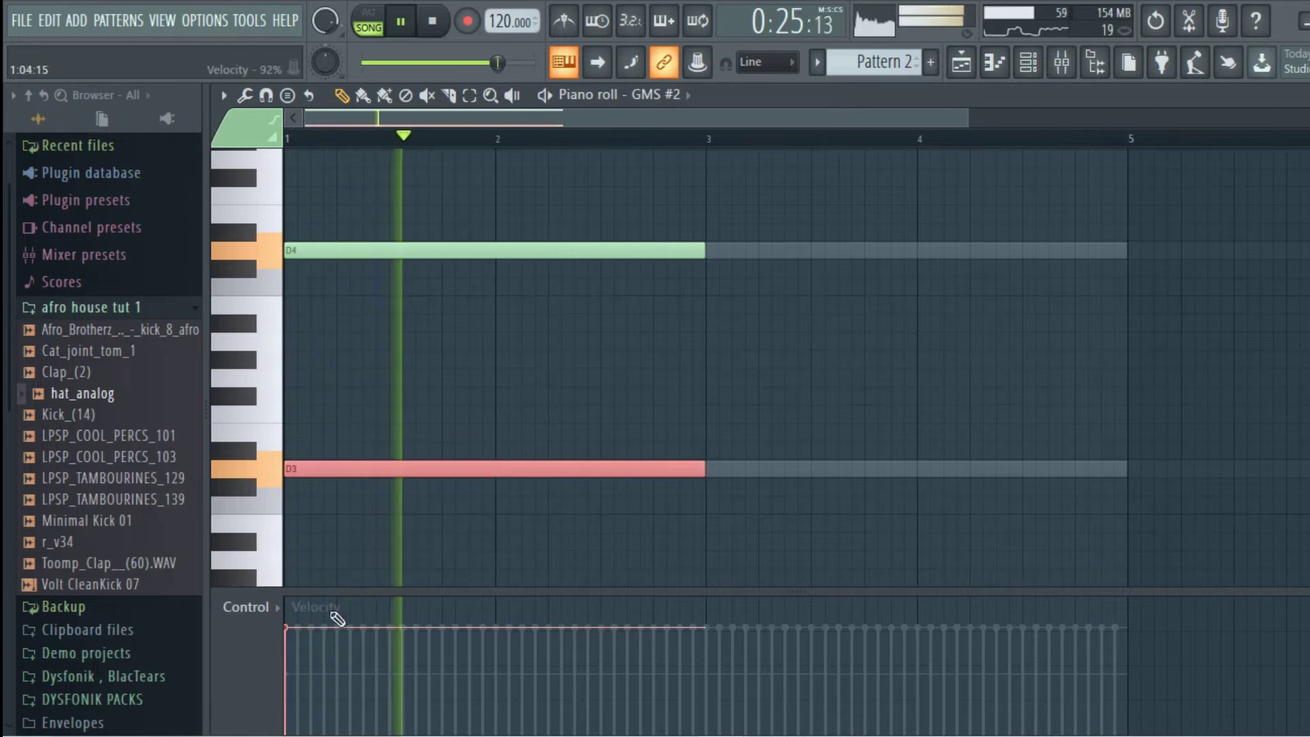
left_click_drag(296, 646, 295, 651)
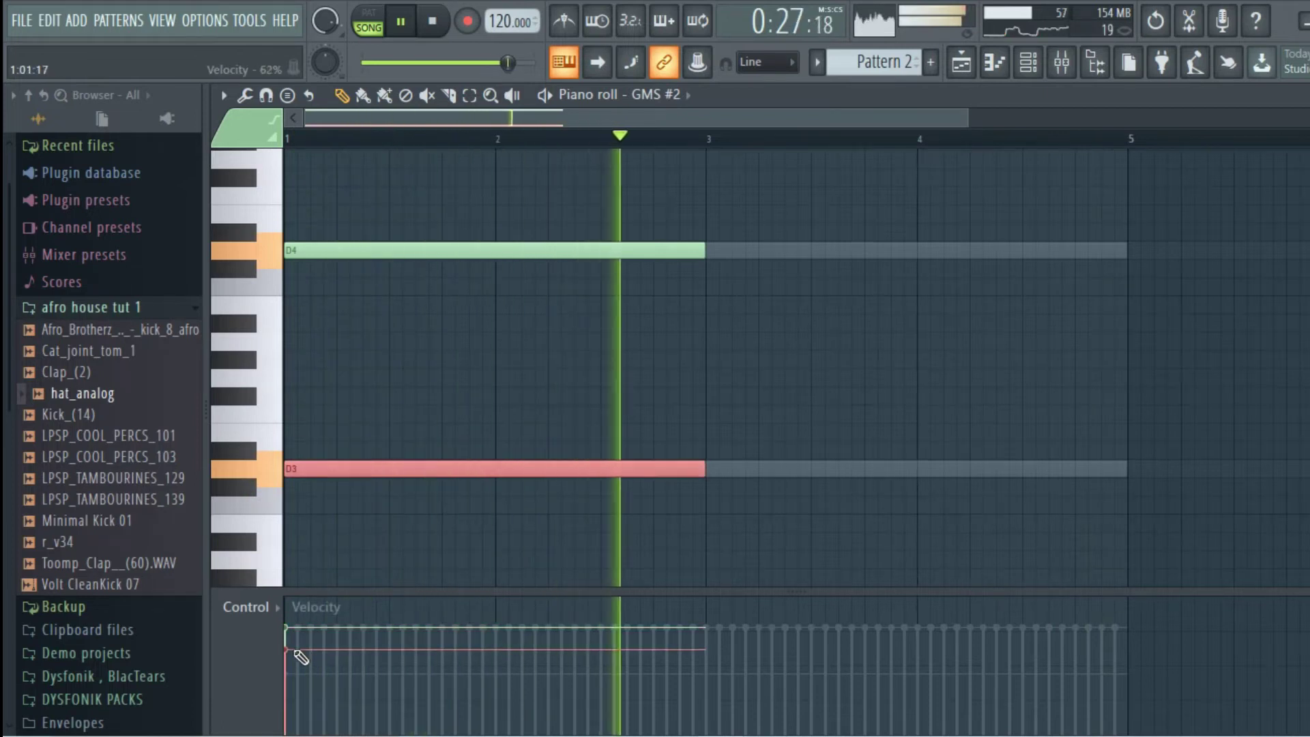
left_click(641, 383)
key("space")
- Sidechain the Volt CleanKick 07 mixer track to the GMS #2 track, then select the GMS #2 track
left_click(1028, 62)
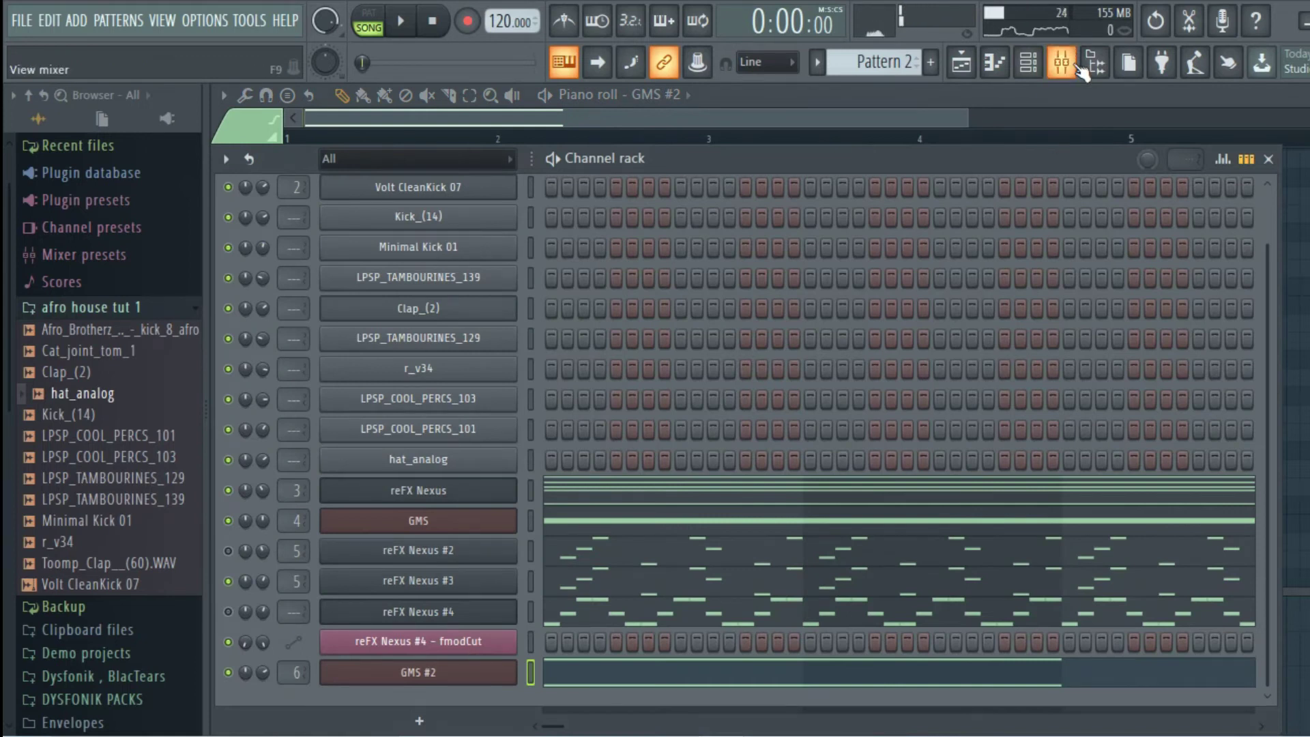
left_click(1076, 66)
left_click(334, 232)
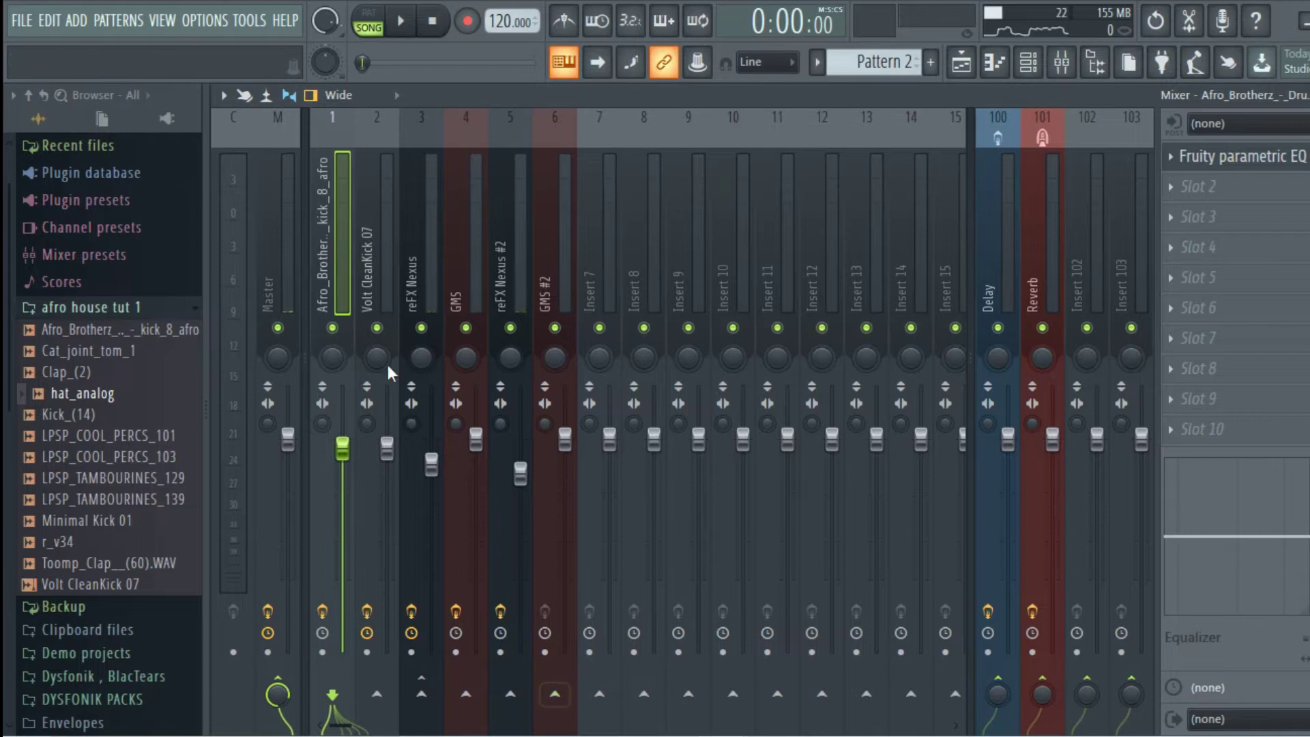
left_click(377, 300)
left_click(563, 692)
left_click(562, 231)
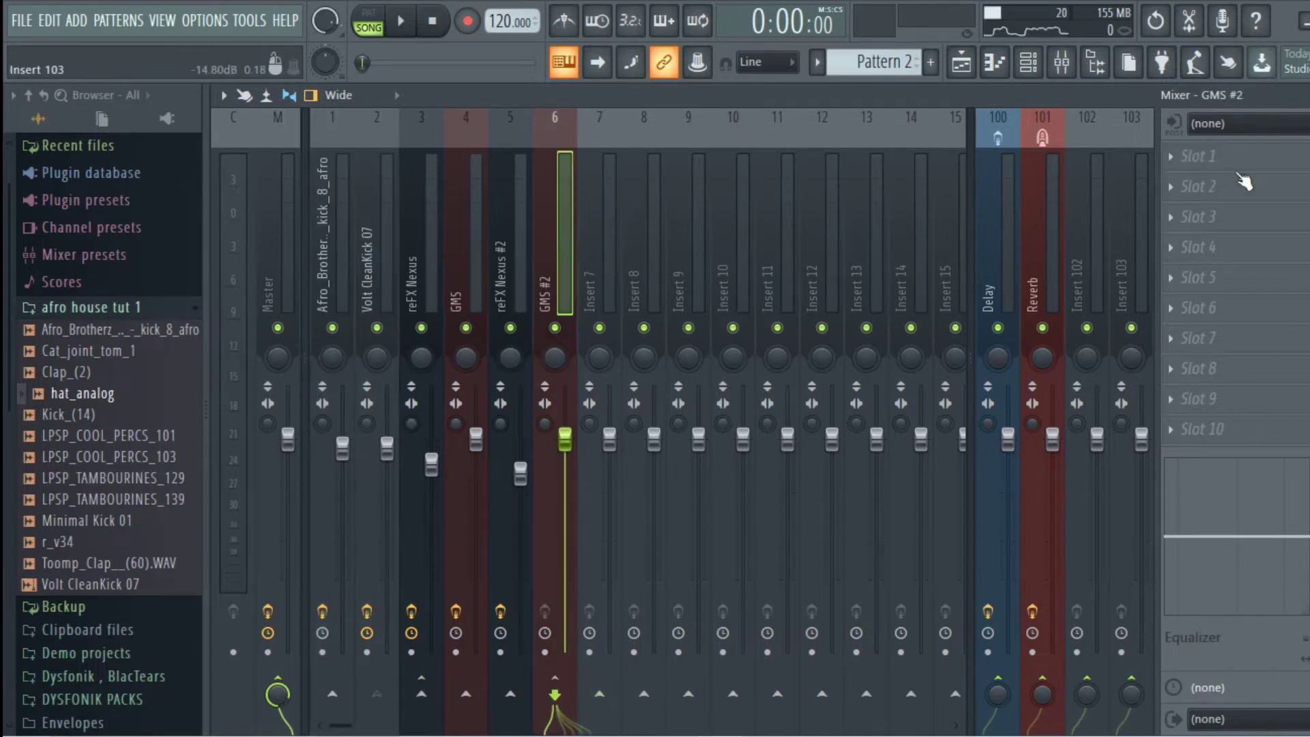
- Load Fruity Limiter on the GMS #2 mixer track, switch it to compressor mode with sidechain input 1 and lower the threshold
left_click(1247, 175)
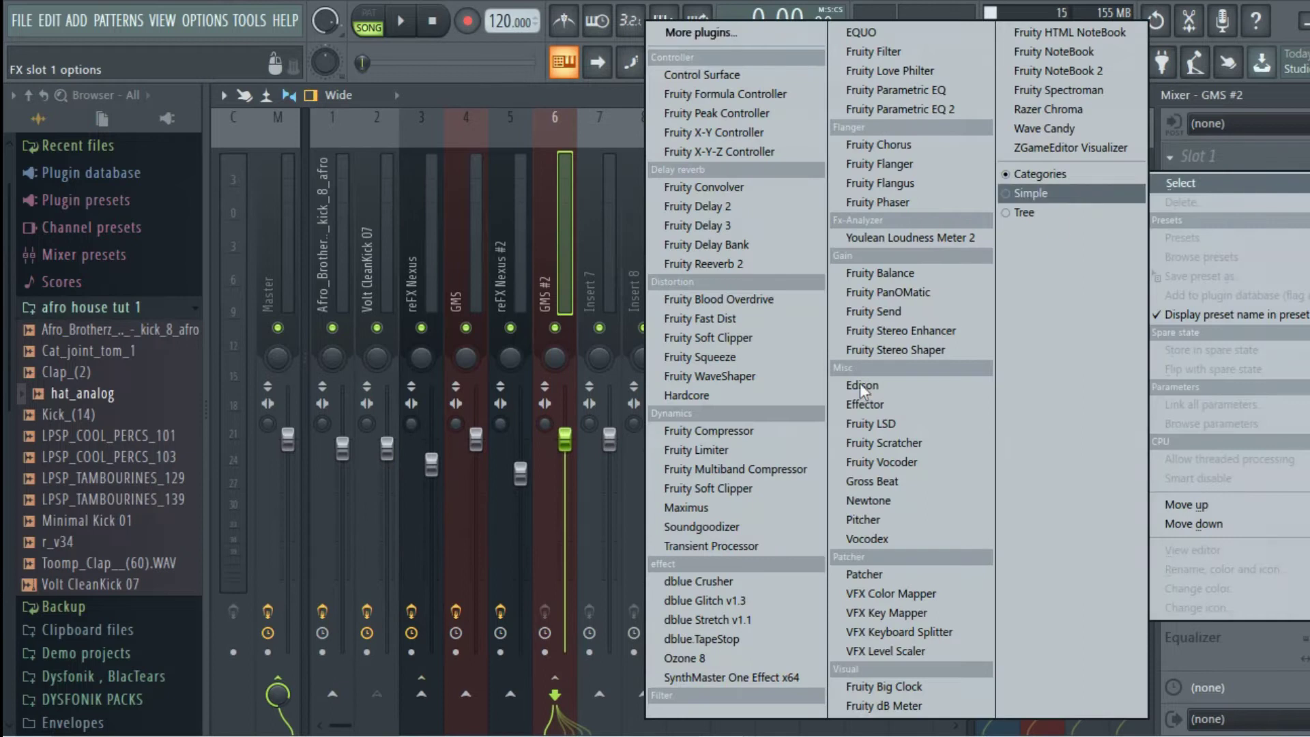
left_click(703, 454)
left_click(558, 649)
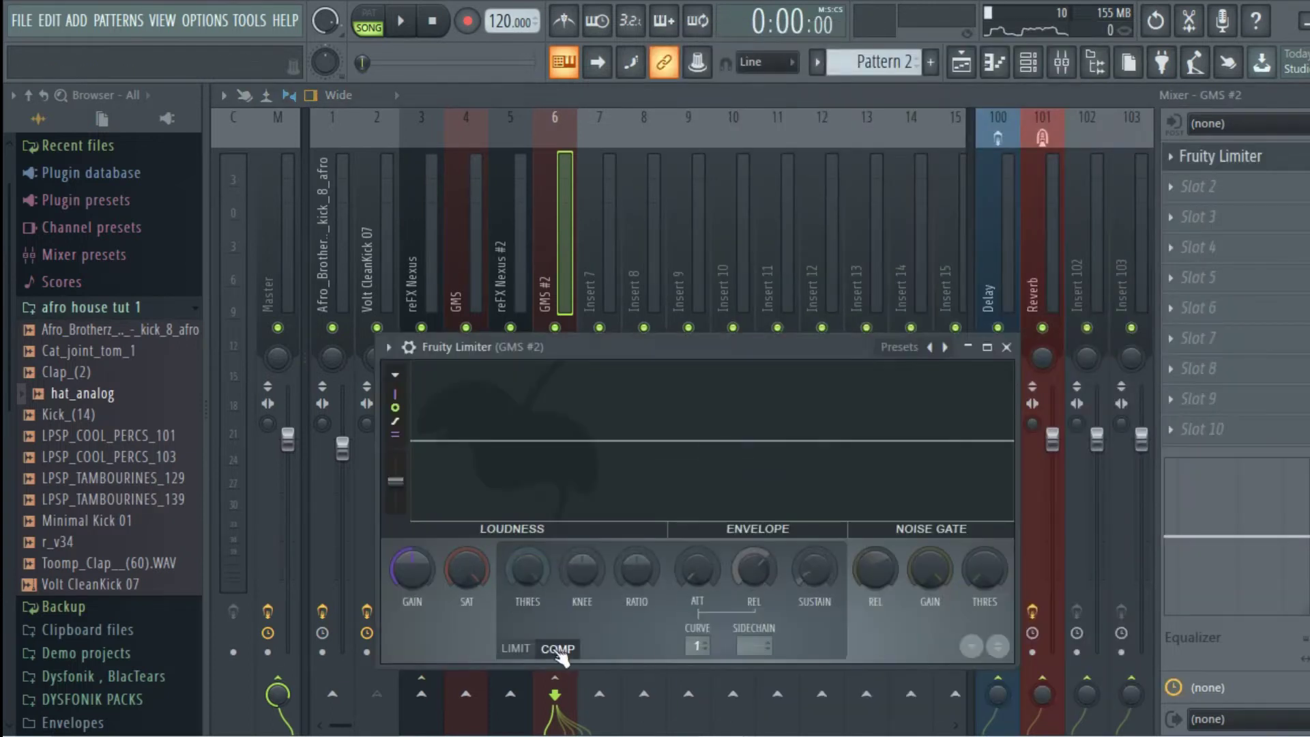
left_click(750, 645)
left_click(773, 679)
mouse_move(526, 579)
left_mouse_down()
mouse_move(526, 614)
mouse_move(528, 569)
left_mouse_up()
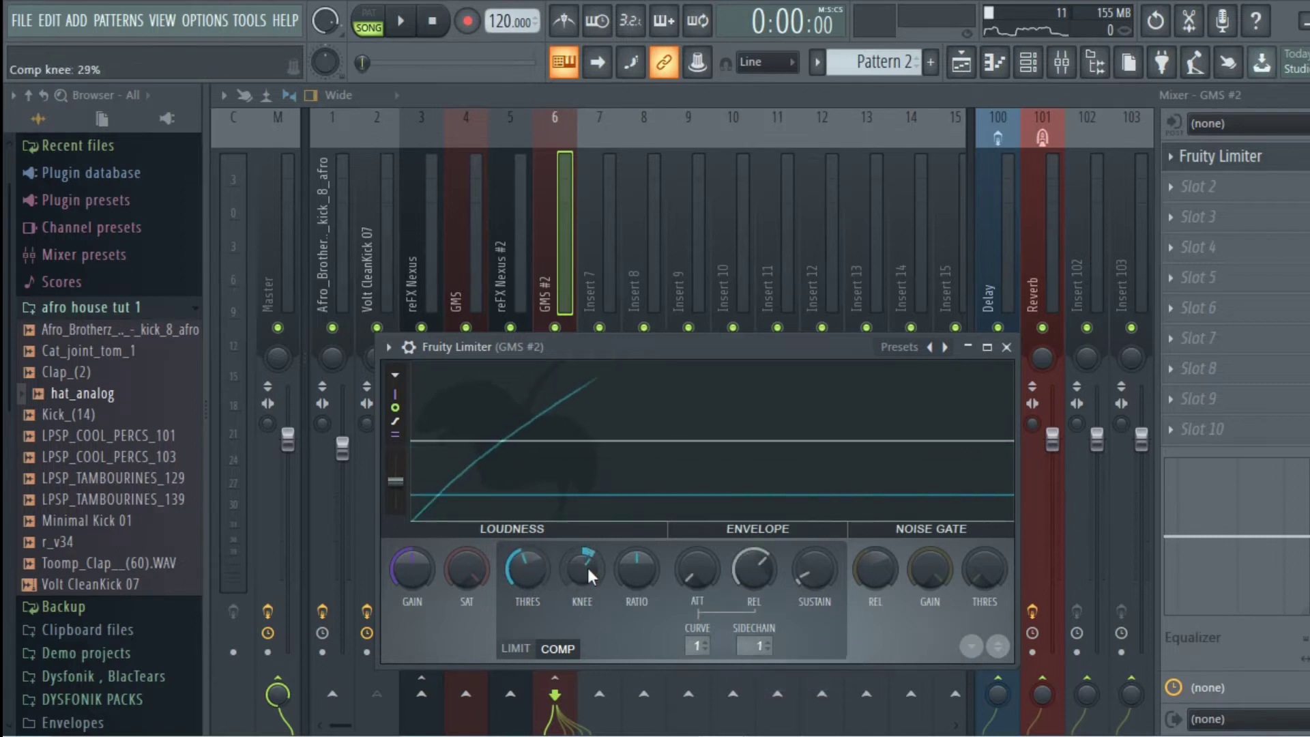
- During playback, slow the limiter graph's scrolling and lower the compressor threshold to just below -16 dB
key("space")
left_click_drag(701, 347, 699, 304)
left_click(984, 304)
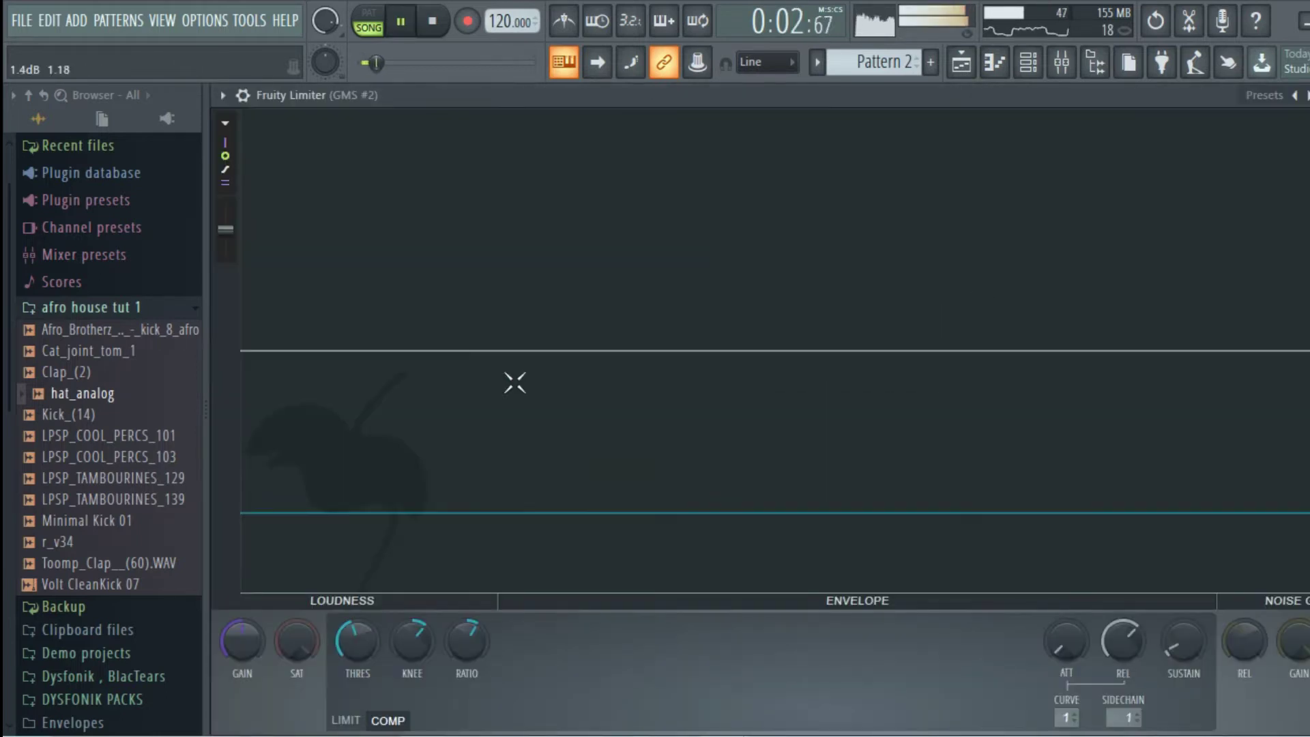
left_click_drag(242, 229, 242, 220)
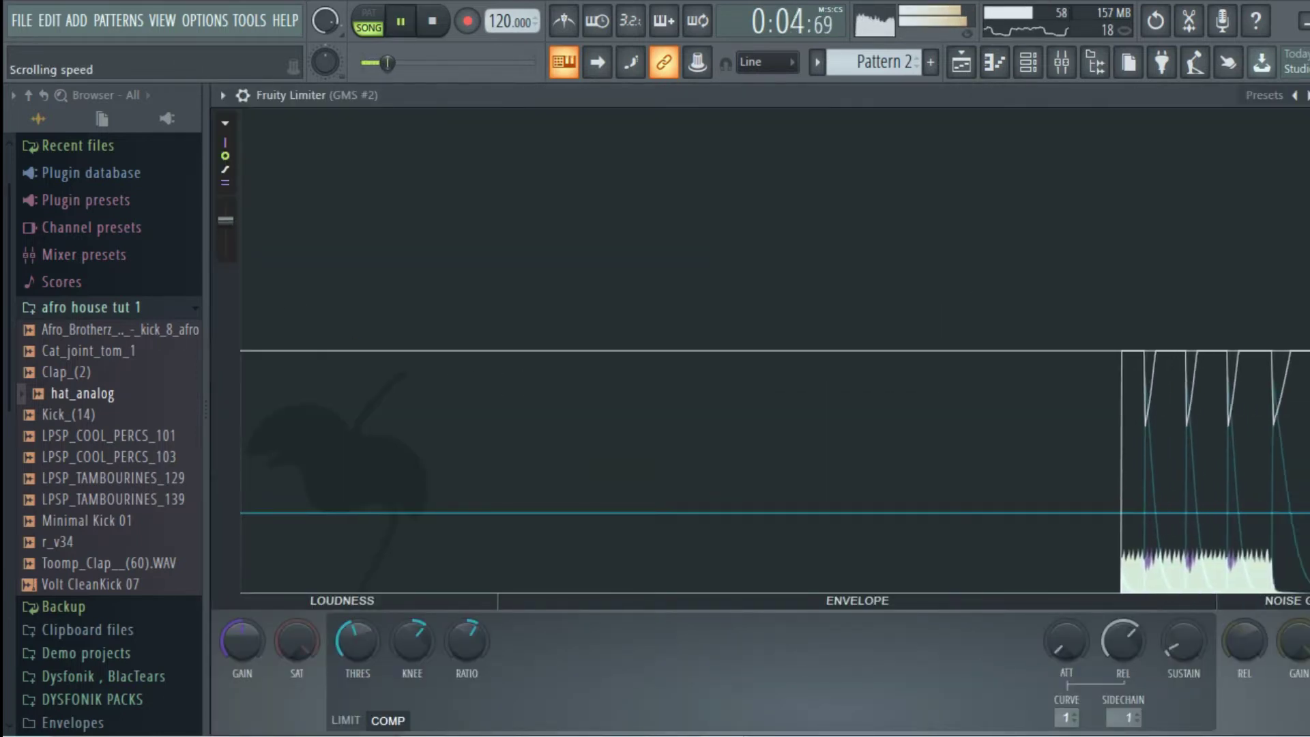
mouse_move(359, 629)
left_mouse_down()
mouse_move(387, 642)
mouse_move(357, 647)
left_mouse_up()
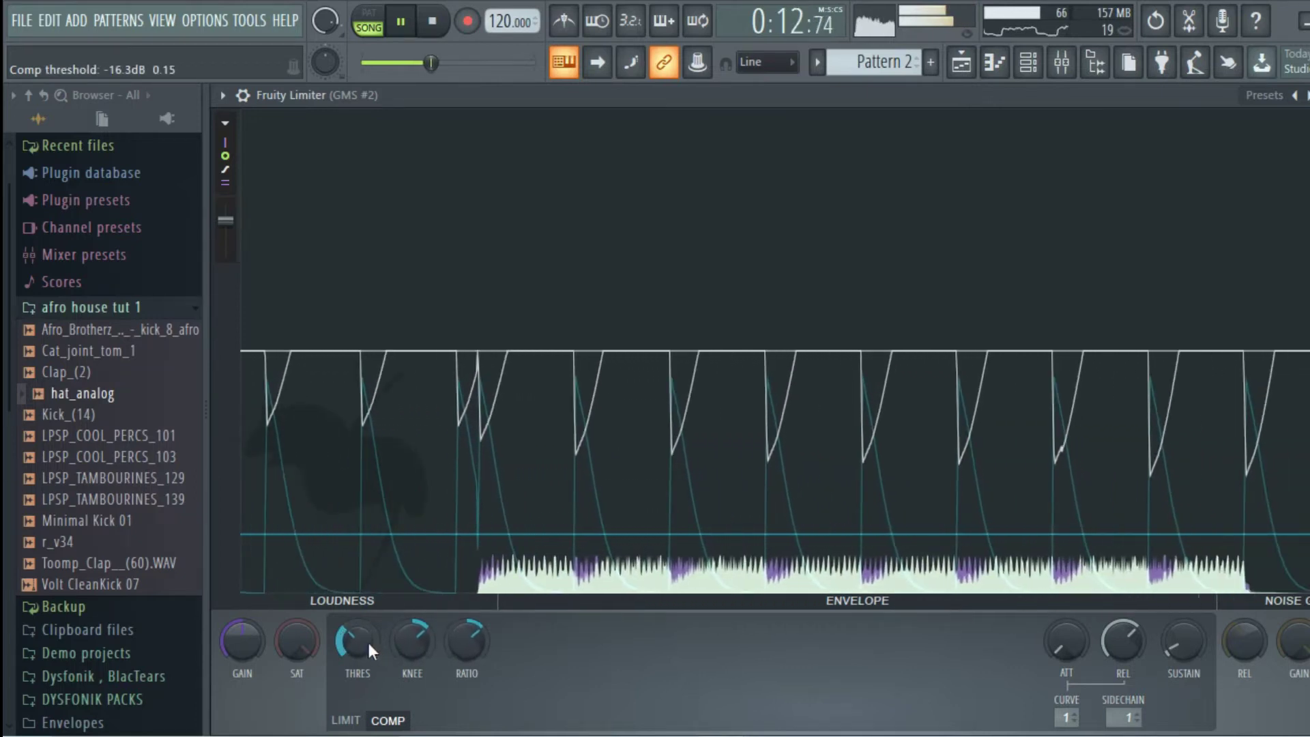
scroll(368, 644, "down", 1)
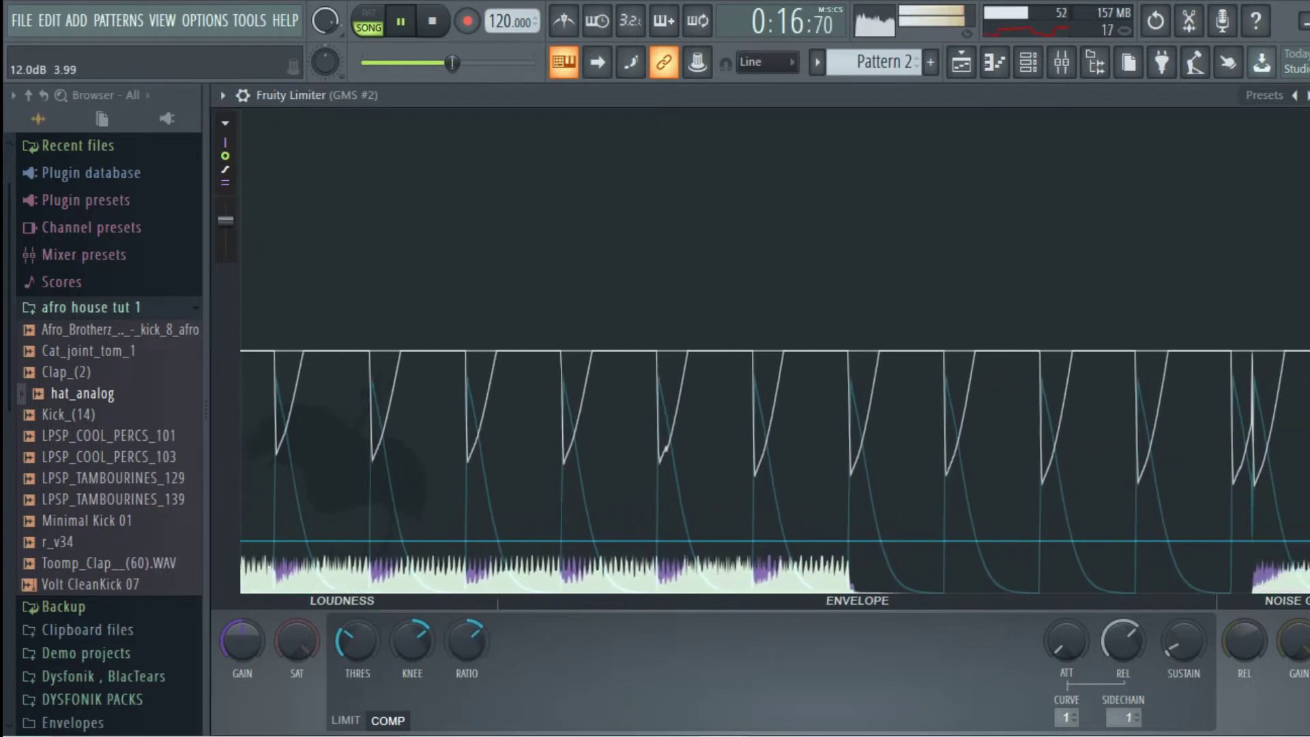
left_click(1309, 95)
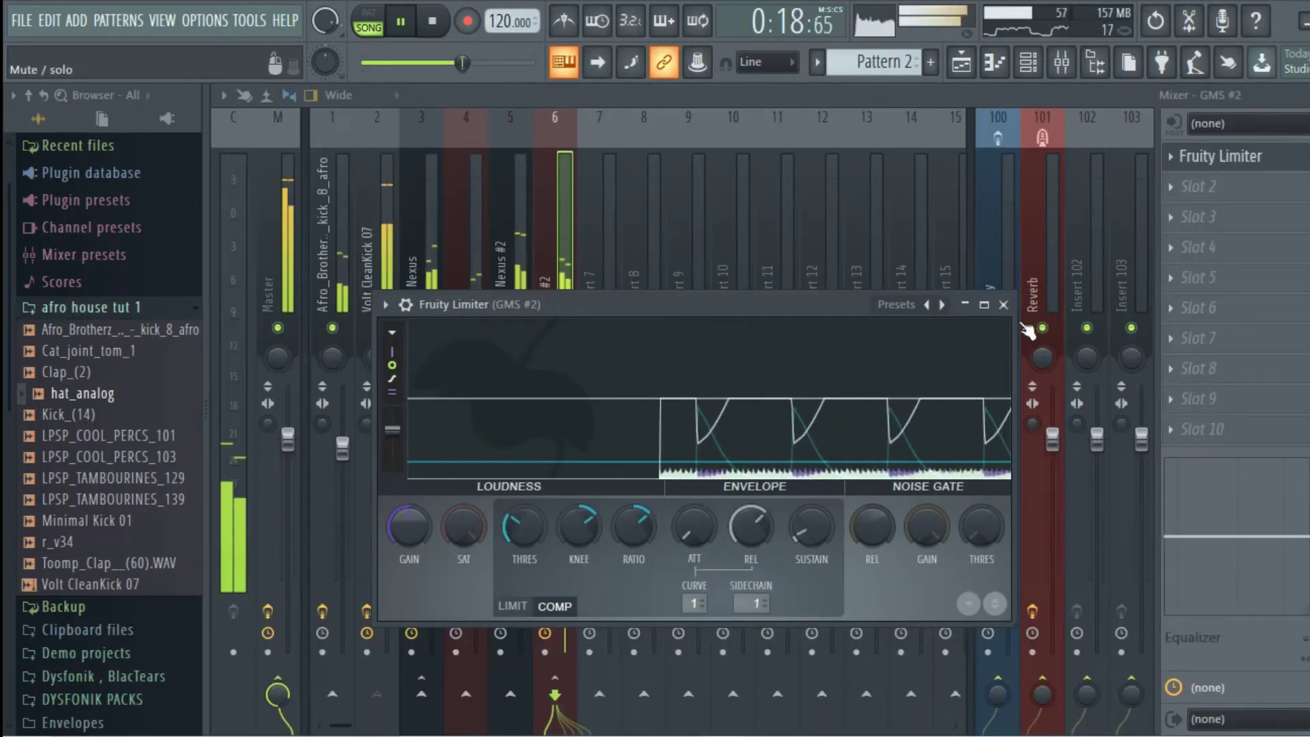
- Close the Fruity Limiter, stop playback and return to the channel rack
left_click(1003, 305)
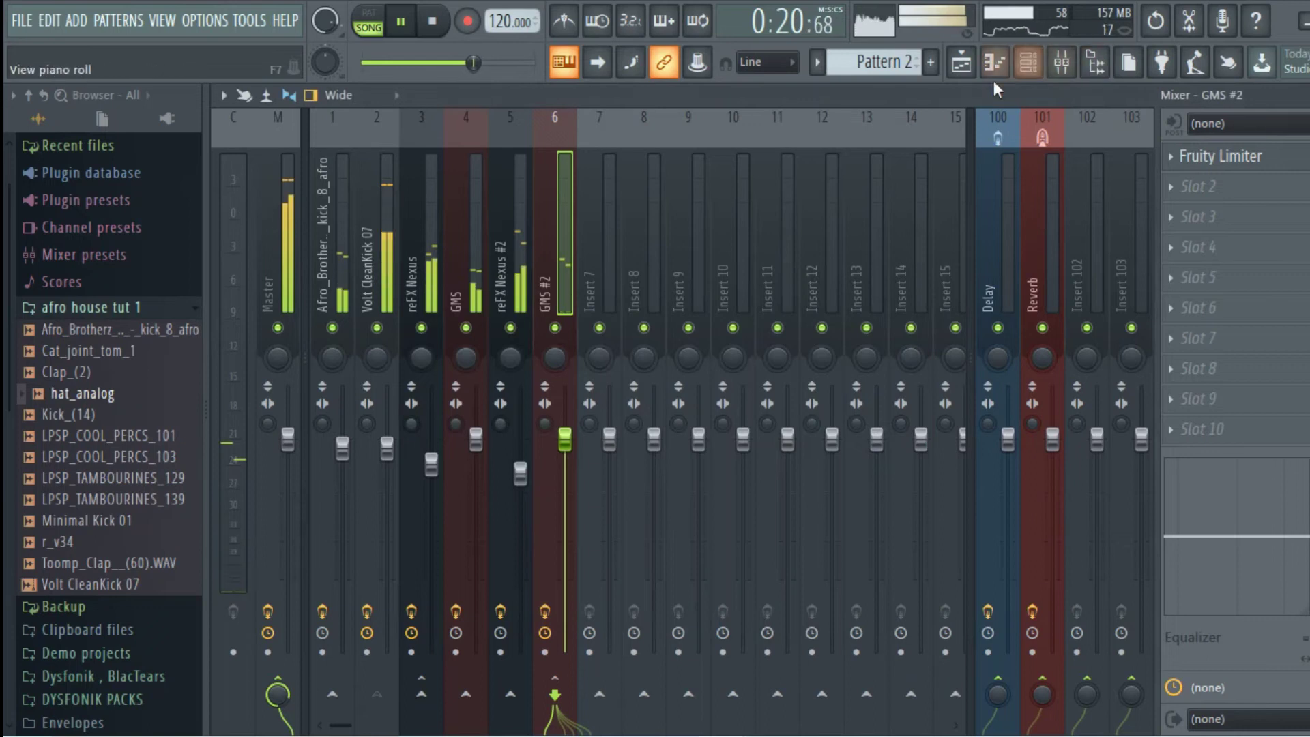
key("space")
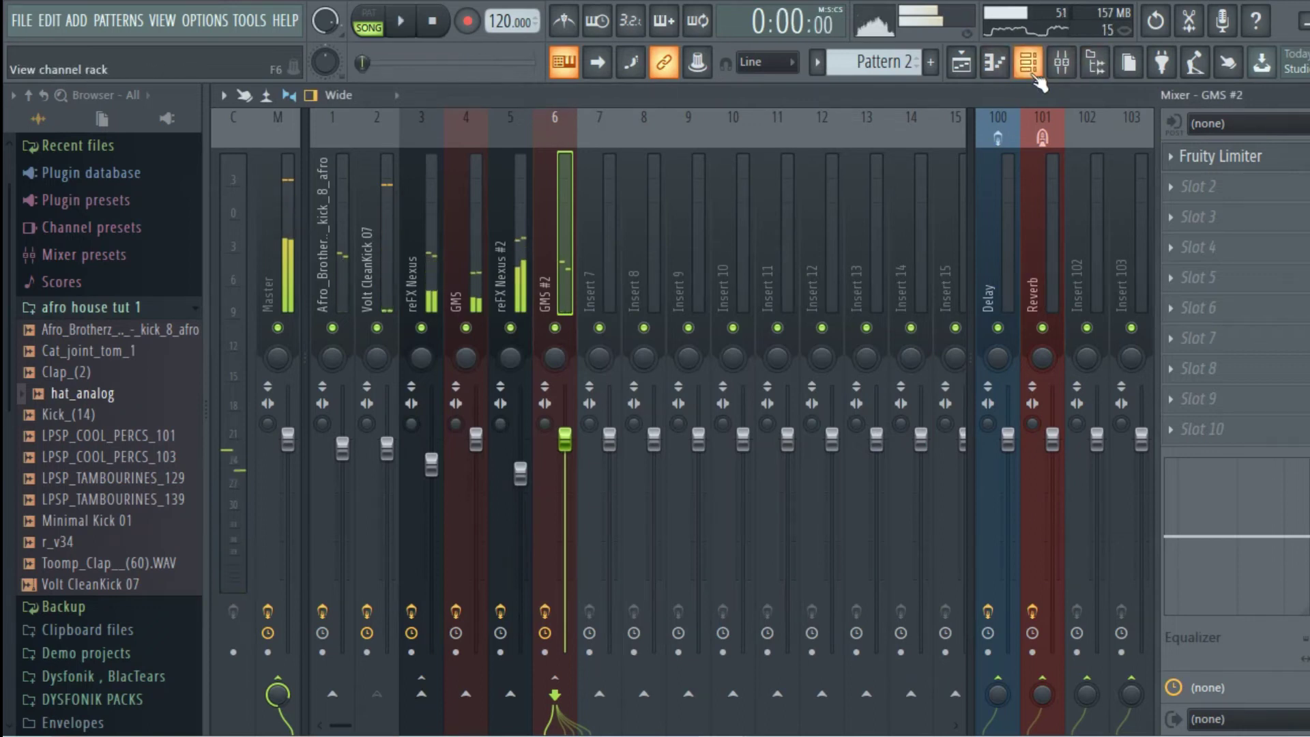
left_click(1034, 75)
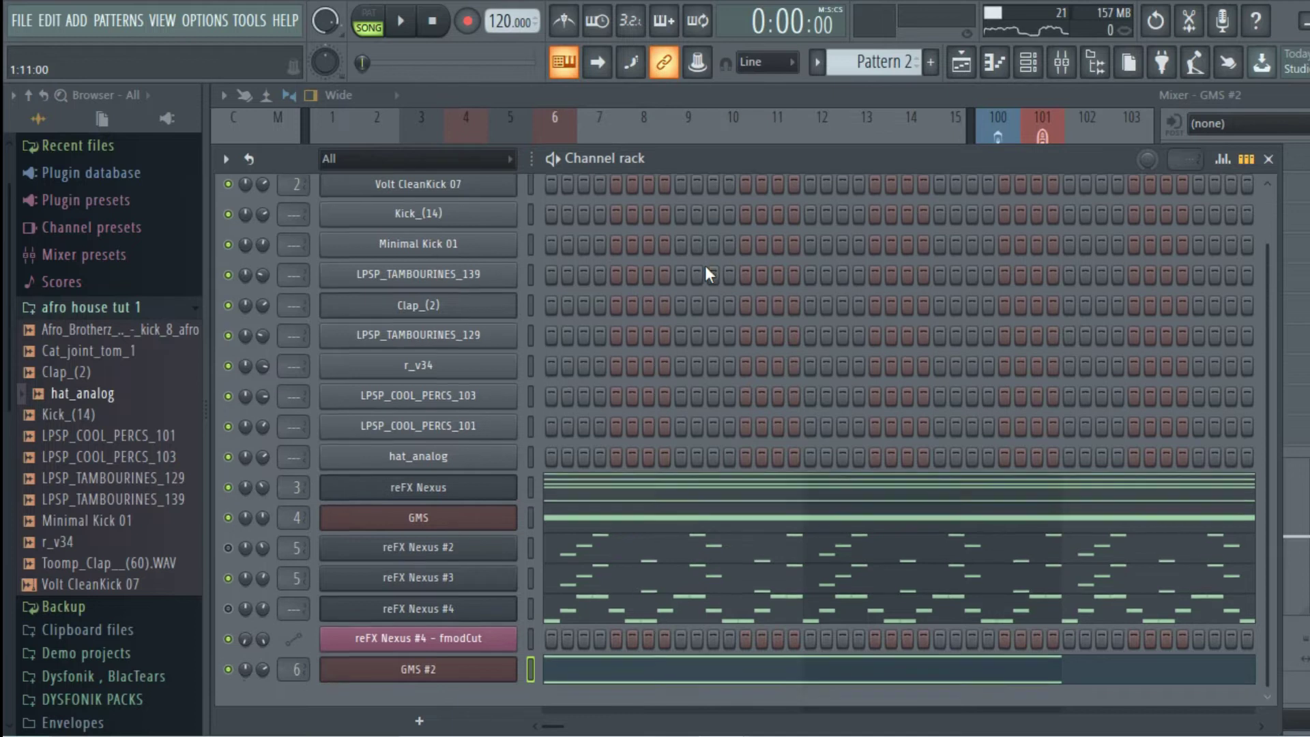
scroll(706, 265, "up", 1)
scroll(705, 266, "down", 1)
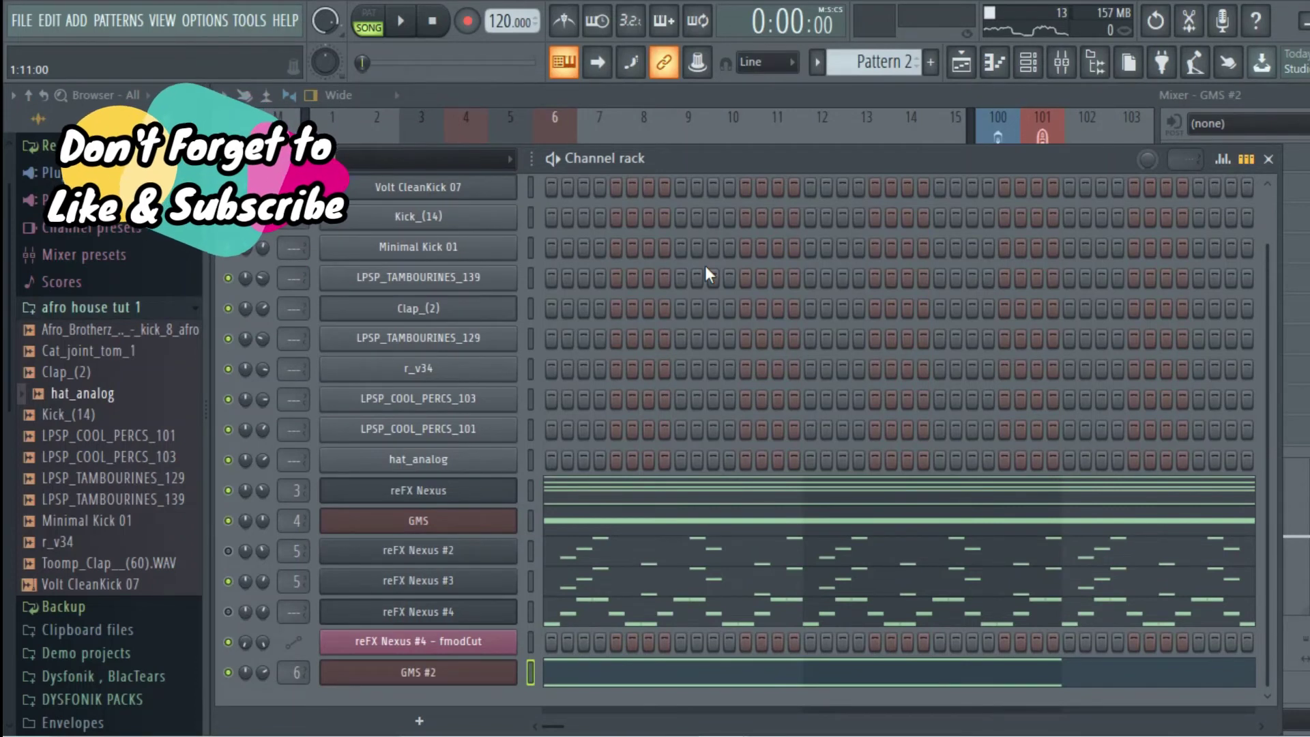
scroll(710, 293, "up", 1)
scroll(711, 295, "down", 2)
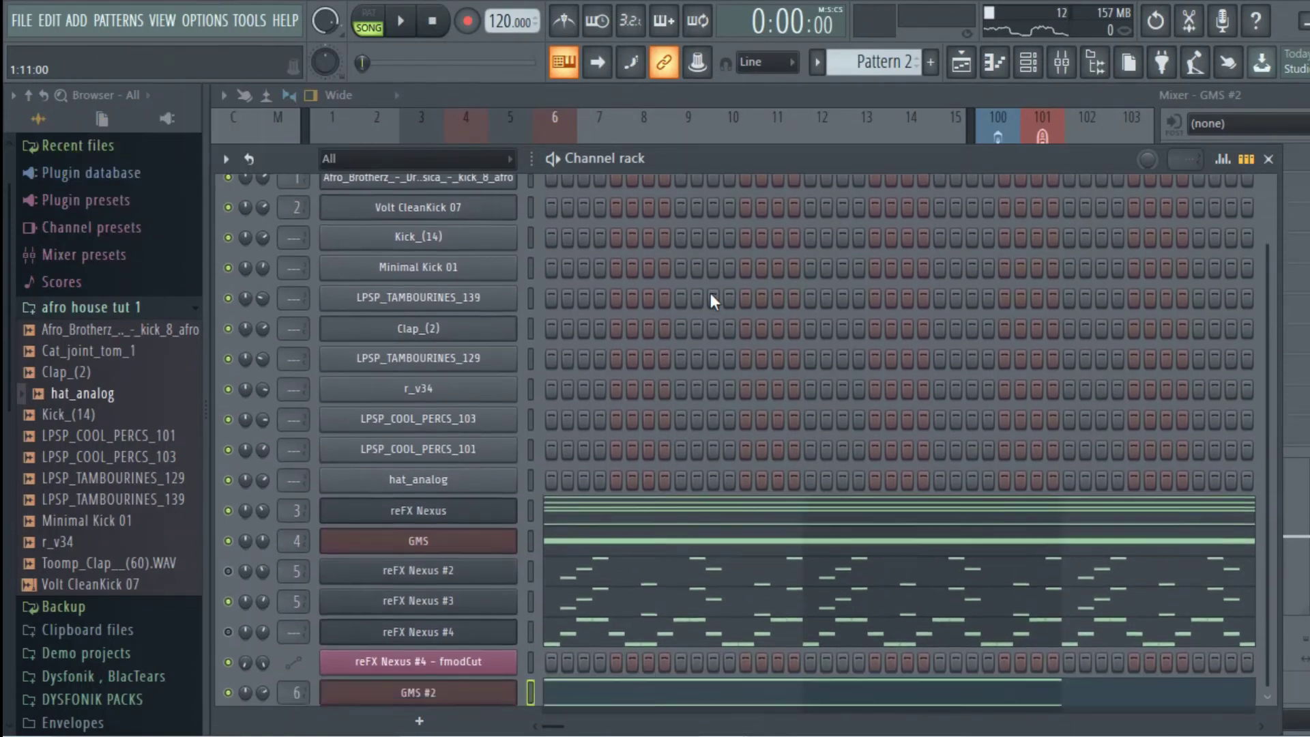
left_click(470, 719)
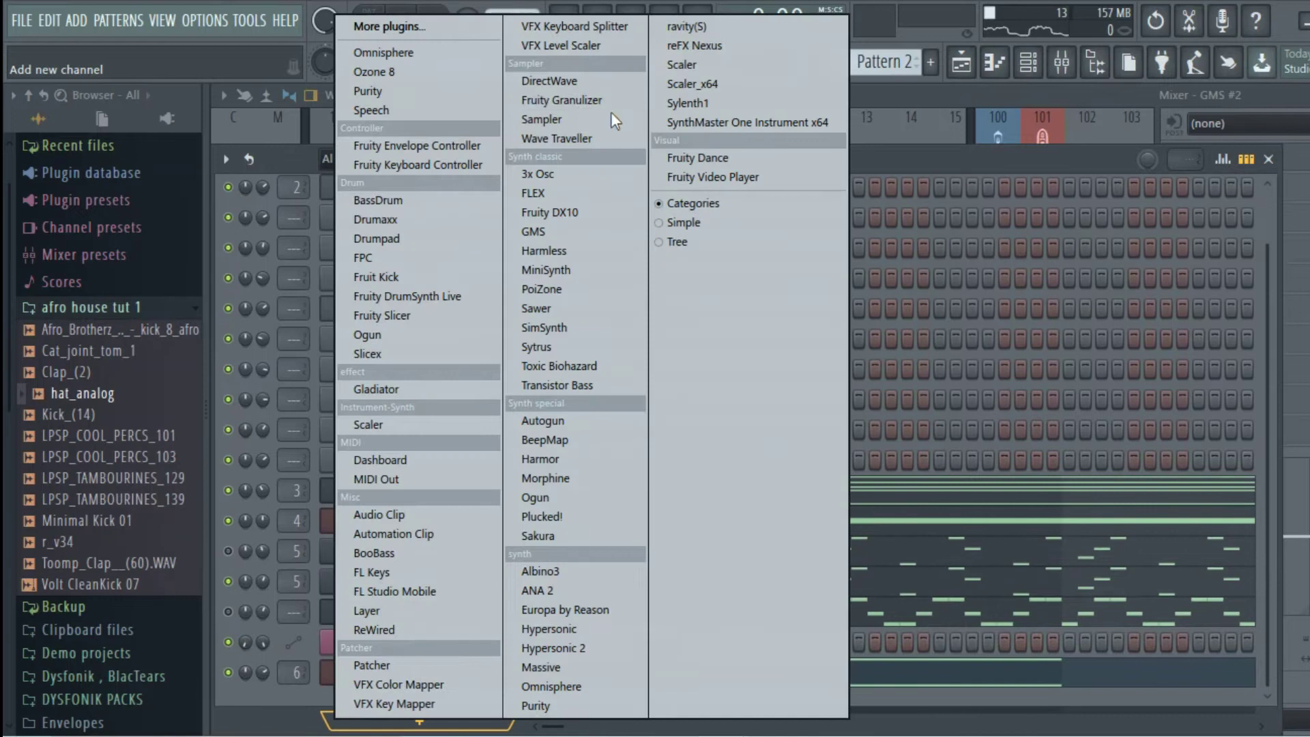
left_click(939, 353)
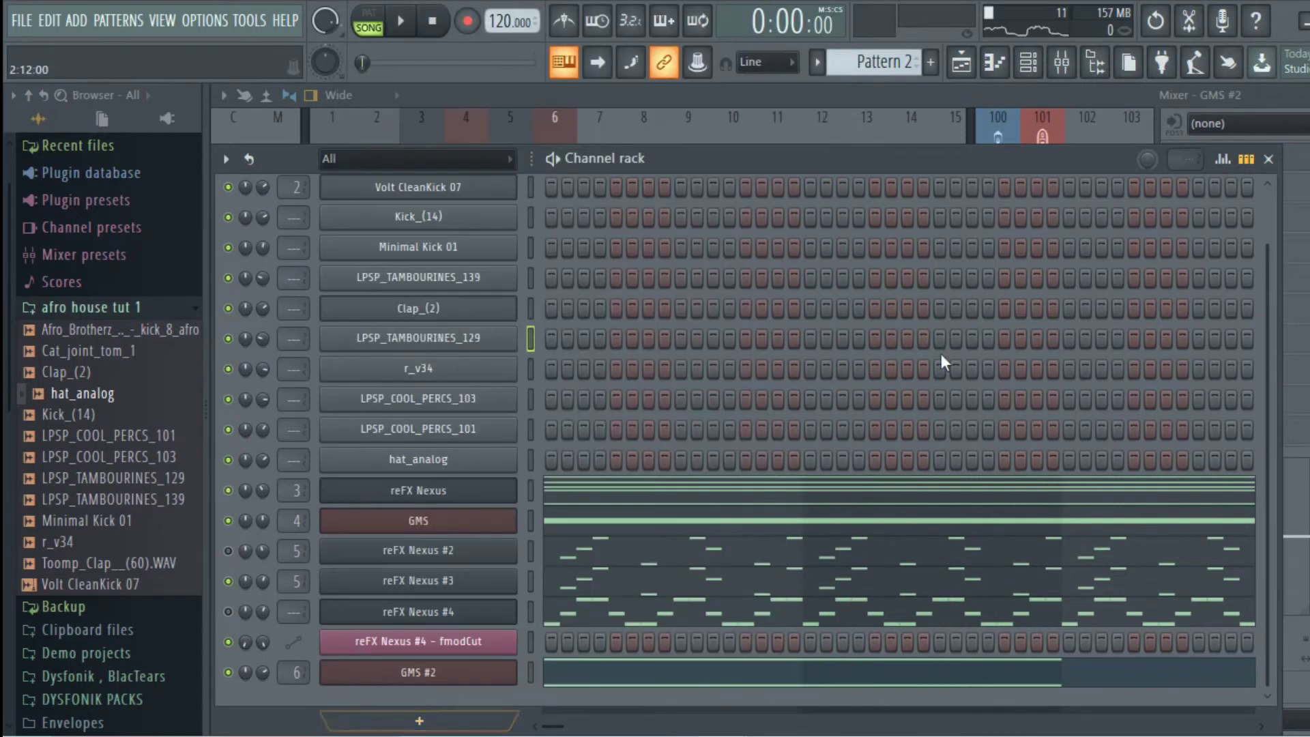
- Add another GMS channel and load the Impact TE program from the Special Effects bank
left_click(459, 718)
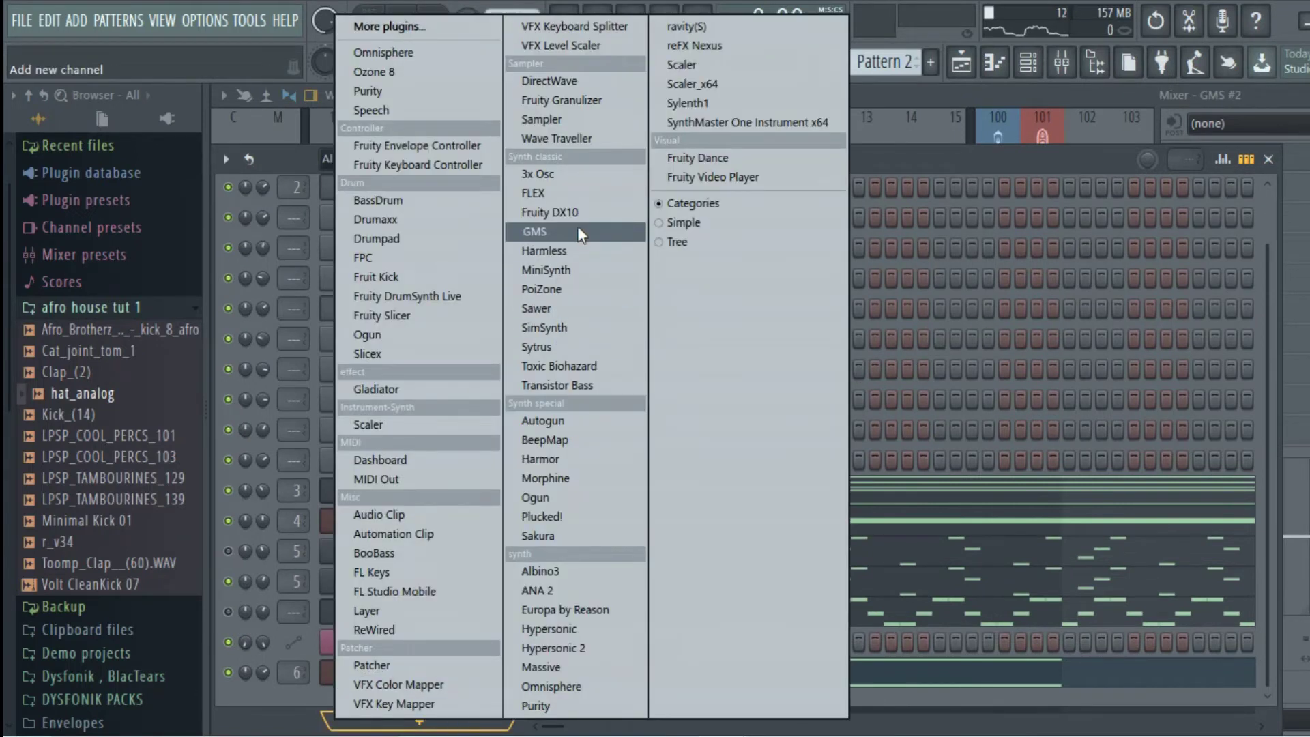
left_click(574, 229)
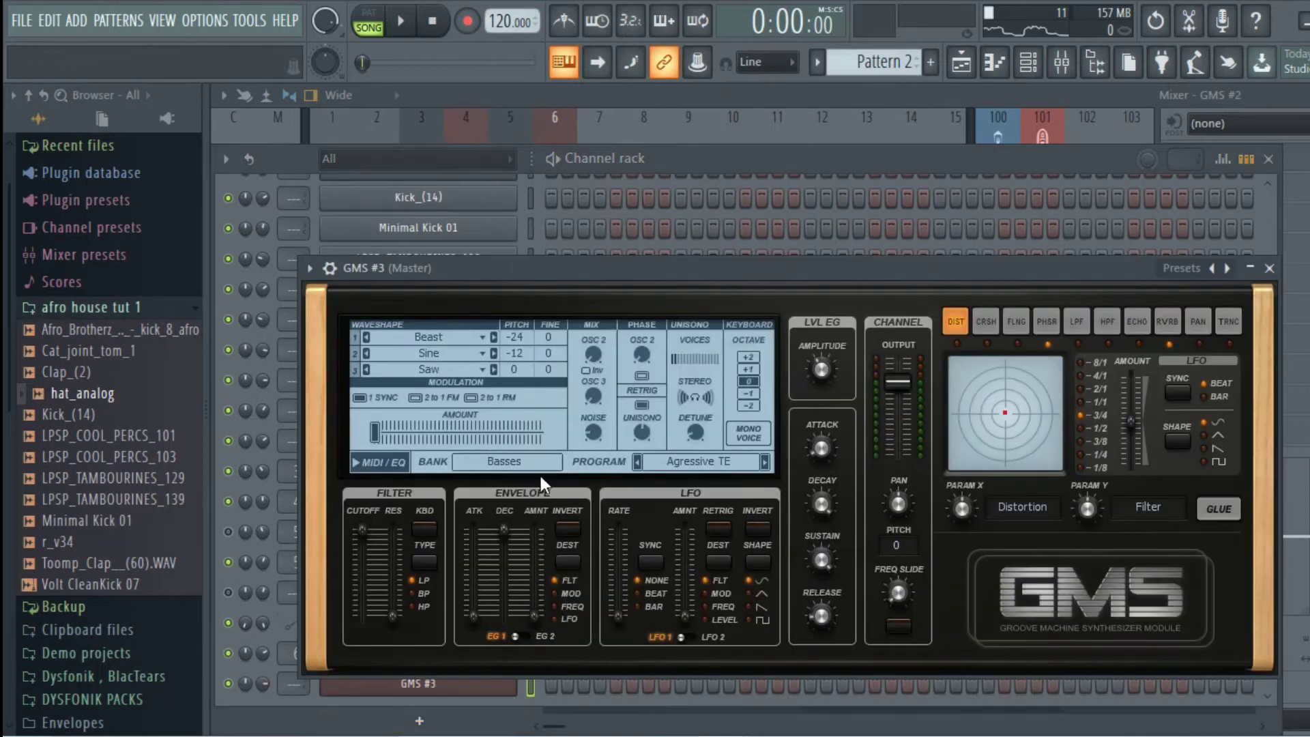
left_click(524, 469)
left_click(726, 520)
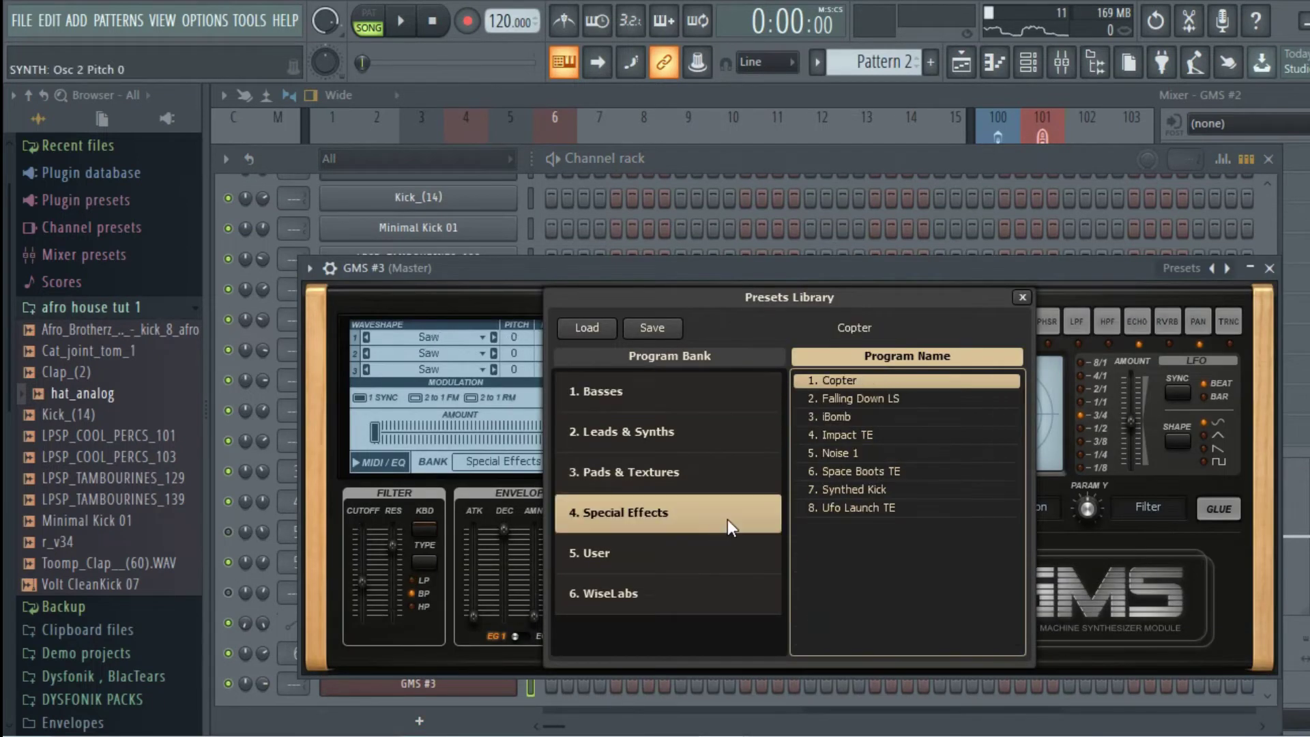
left_click(845, 452)
left_click(849, 435)
left_click(1269, 268)
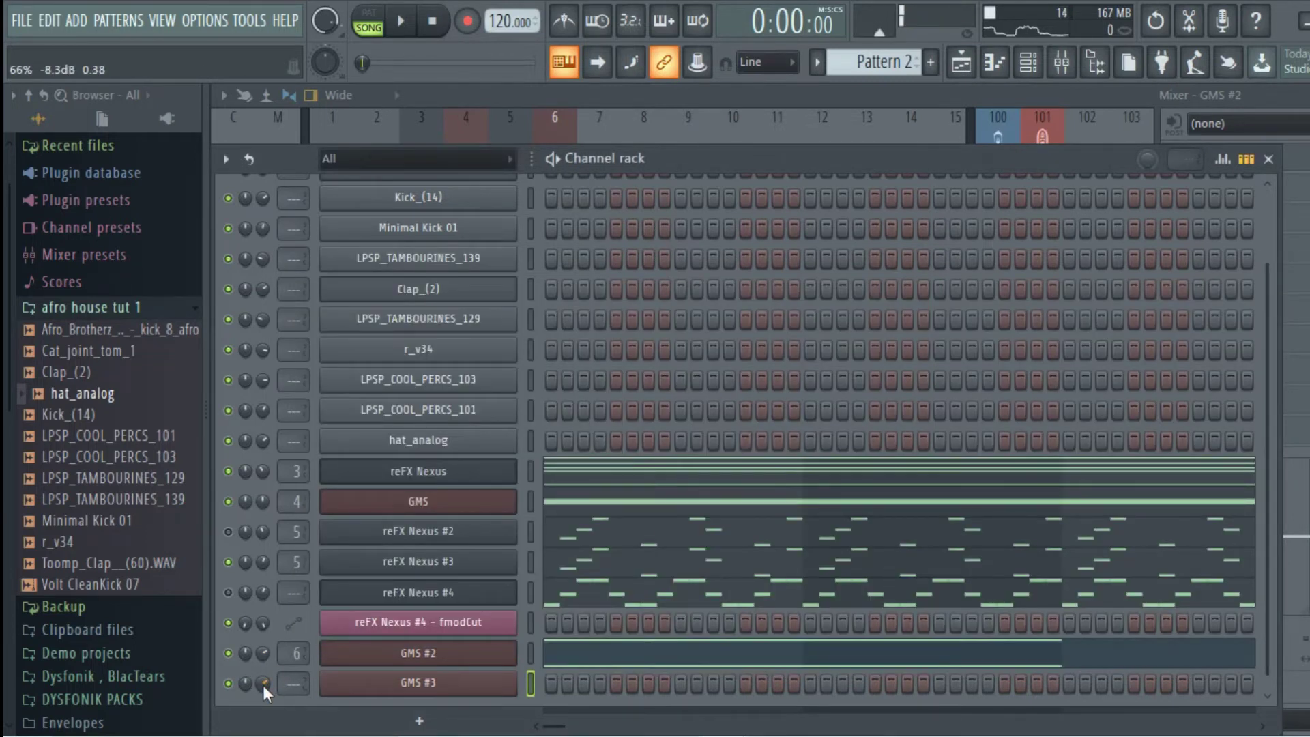
- Add a two-bar D5 note and a two-bar D4 note at bar 1 in the GMS #3 piano roll
right_click(483, 683)
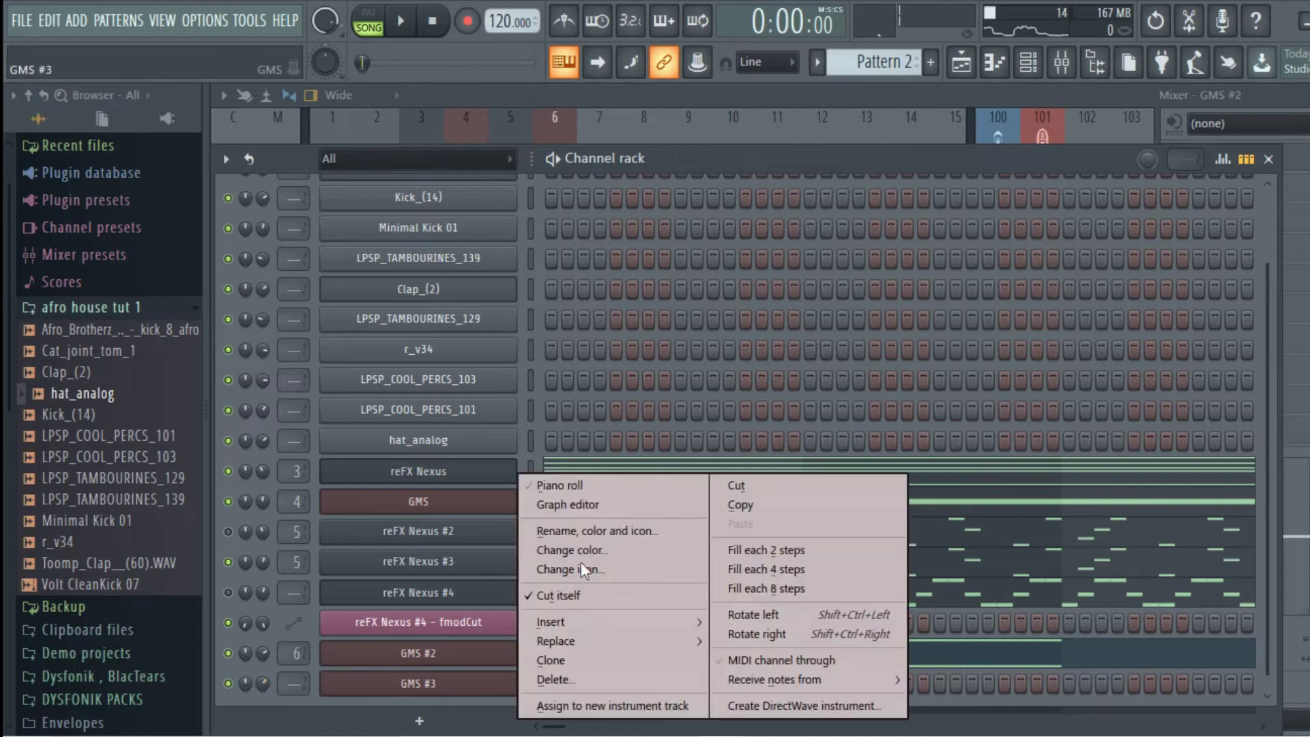
left_click(571, 485)
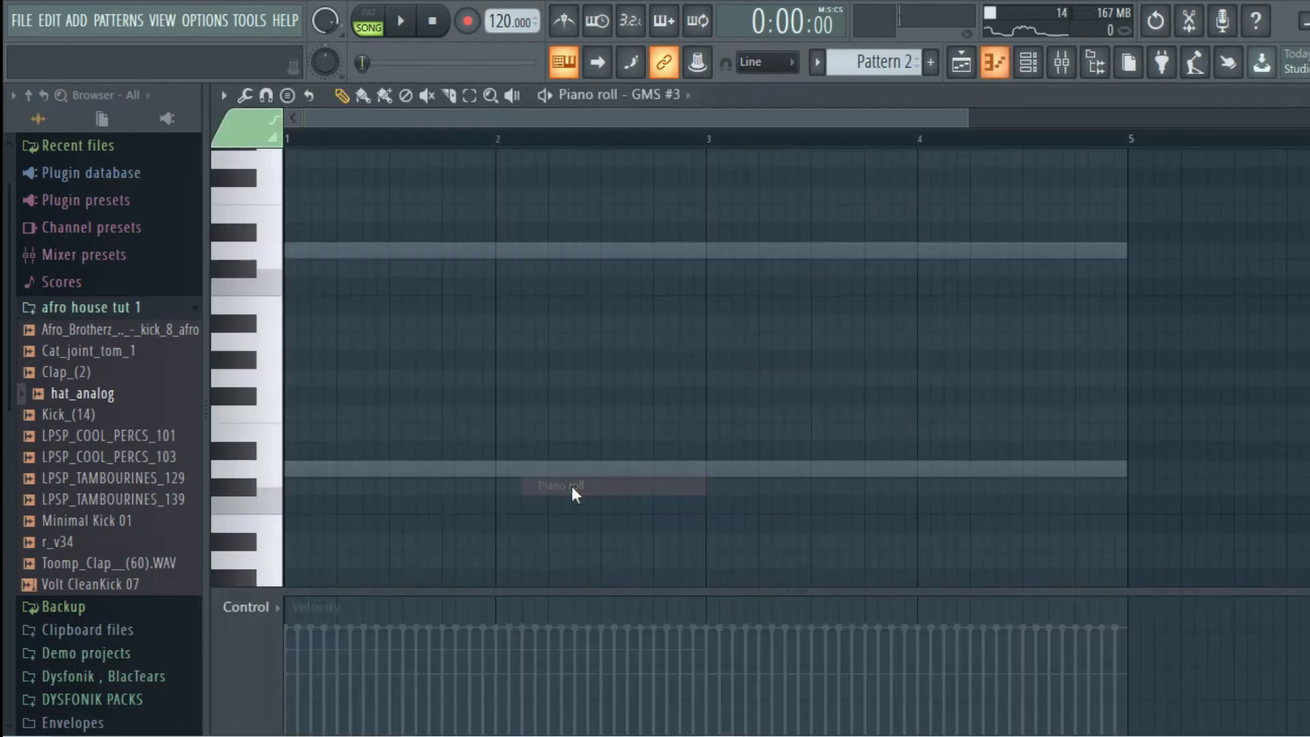
left_click(290, 471)
left_click_drag(337, 460, 284, 448)
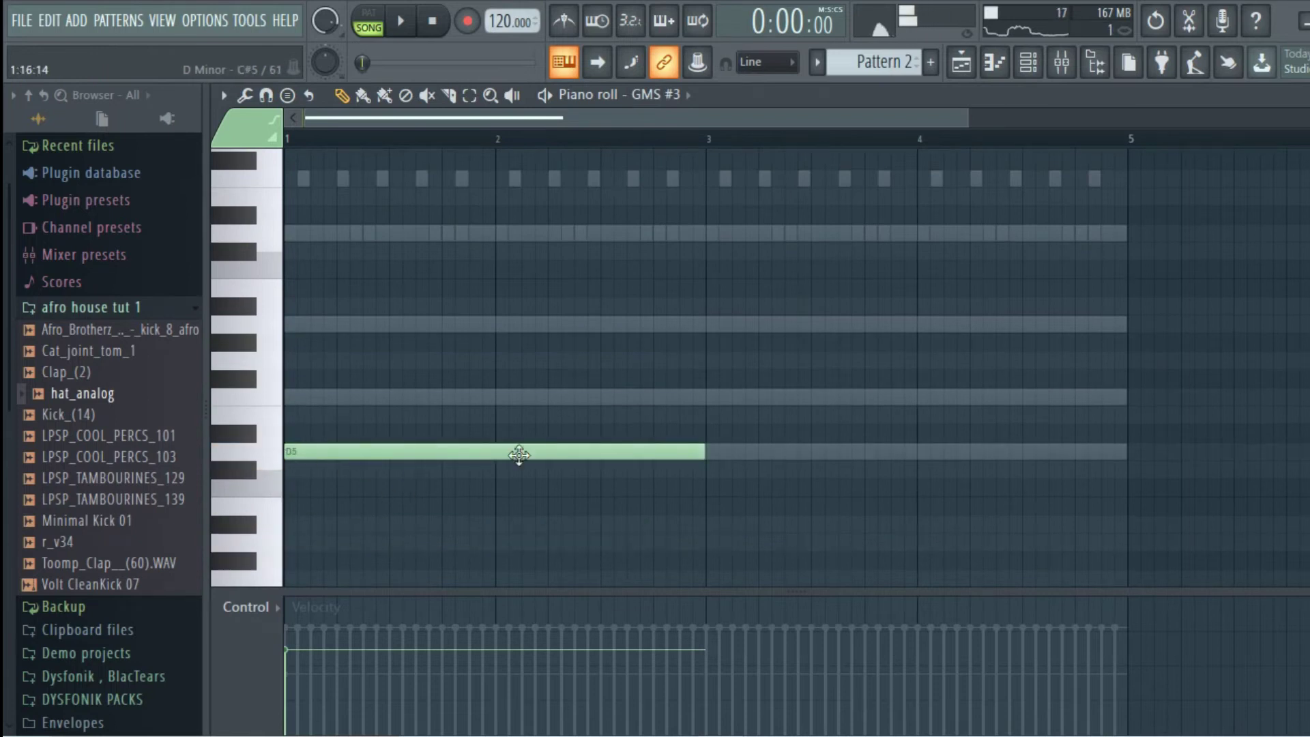
scroll(523, 457, "down", 5)
left_click(304, 399)
left_click_drag(385, 397, 372, 398)
- Select the D4 and D5 notes, raise their velocity and shorten both to three steps
left_click_drag(730, 473, 671, 153)
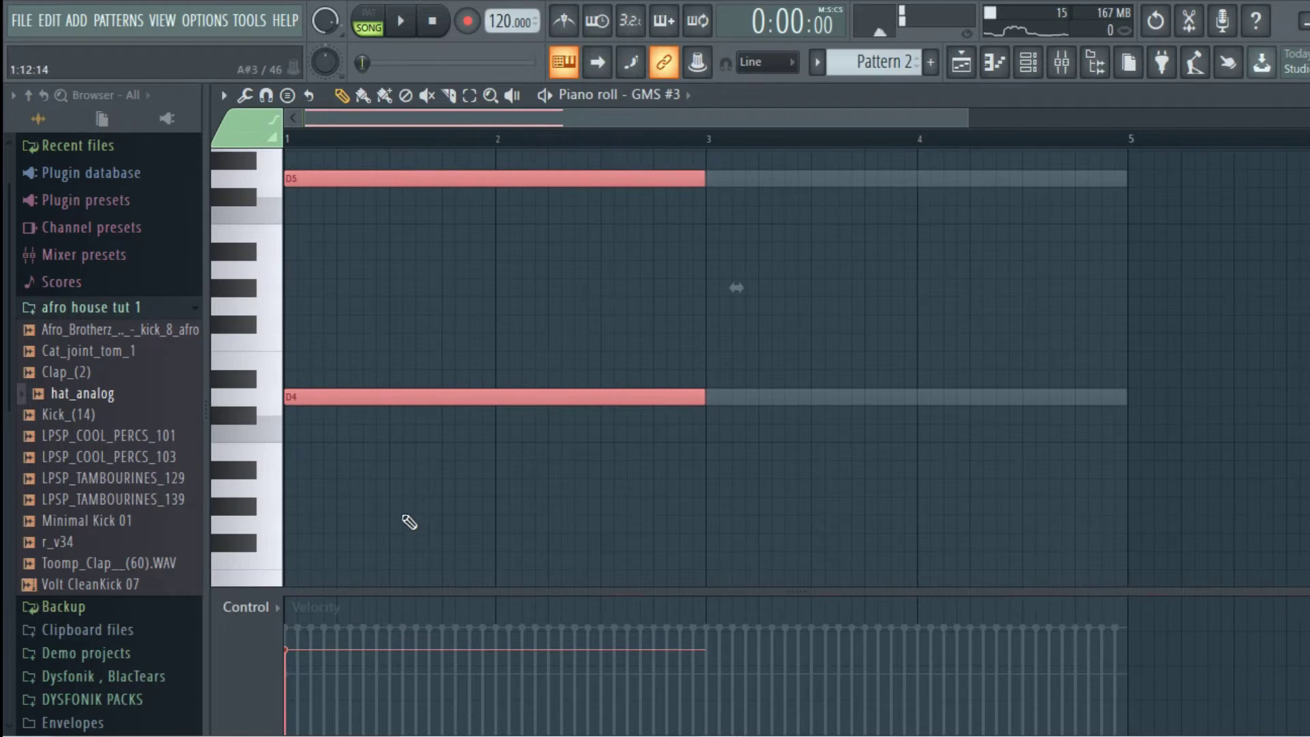
left_click_drag(296, 622, 287, 628)
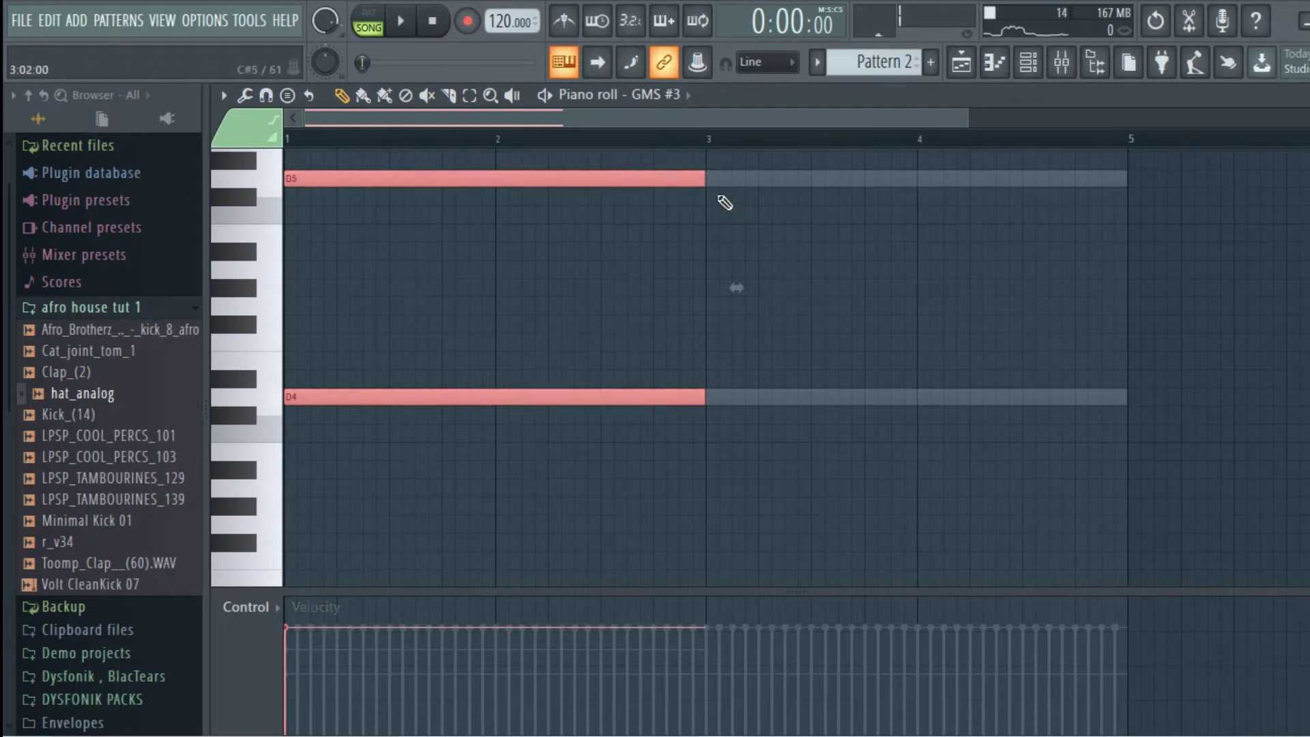
left_click_drag(703, 180, 335, 189)
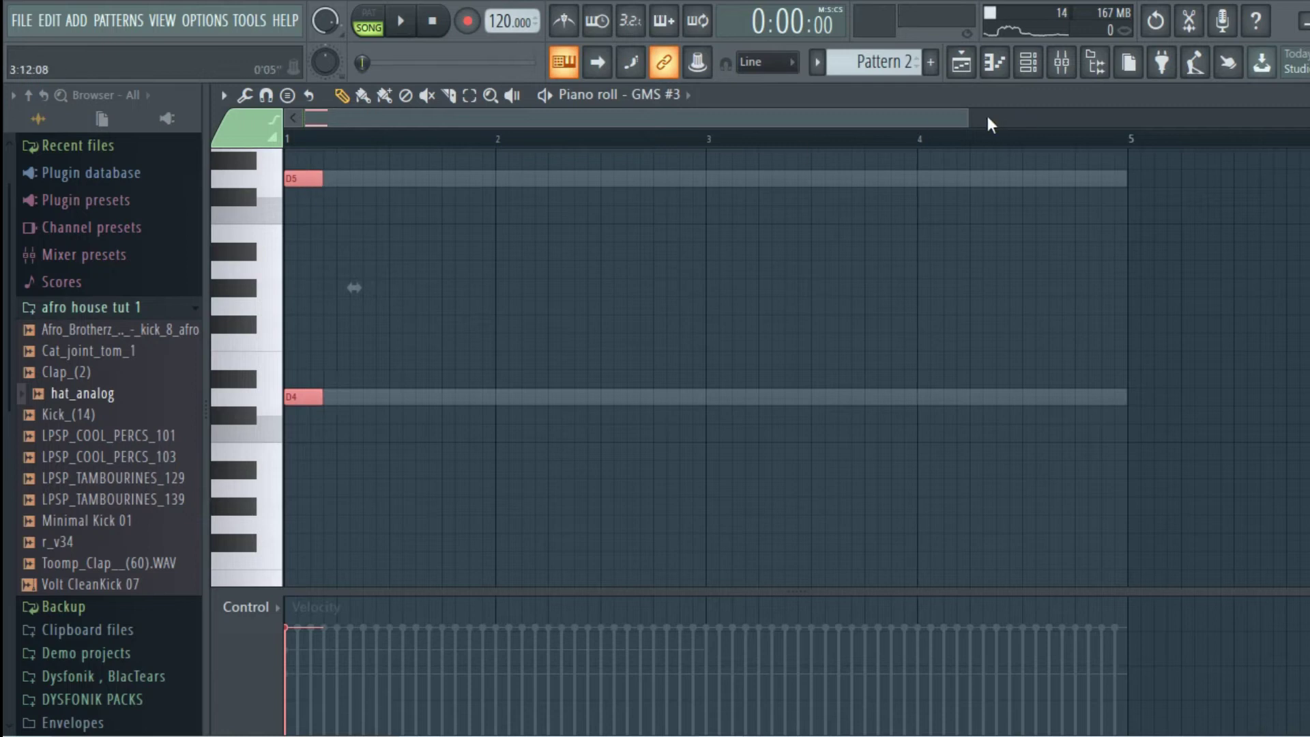
- Add four consecutive one-step D4/D5 note pairs after the opening pair, starting at the sixth step, and play them
left_click_drag(972, 118, 569, 145)
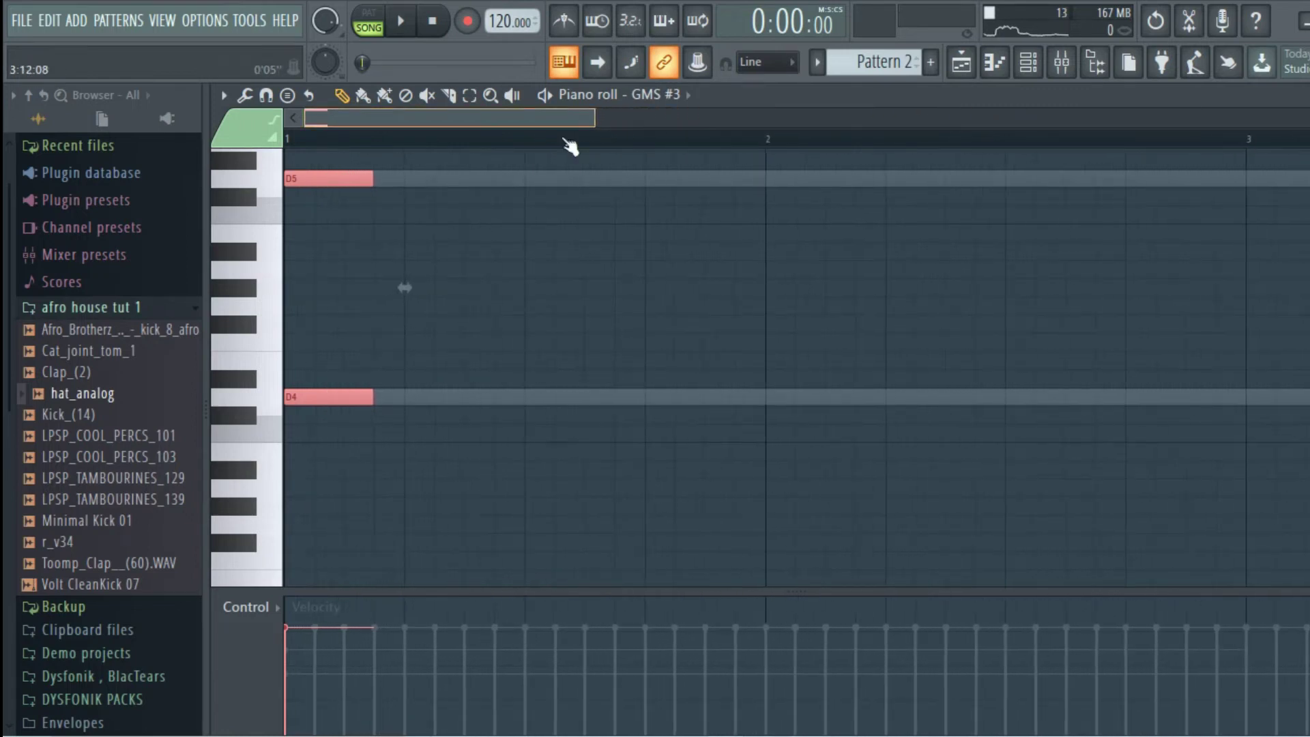
mouse_move(351, 177)
left_mouse_down()
mouse_move(503, 179)
mouse_move(467, 193)
mouse_move(561, 185)
mouse_move(552, 188)
left_mouse_up()
key("space")
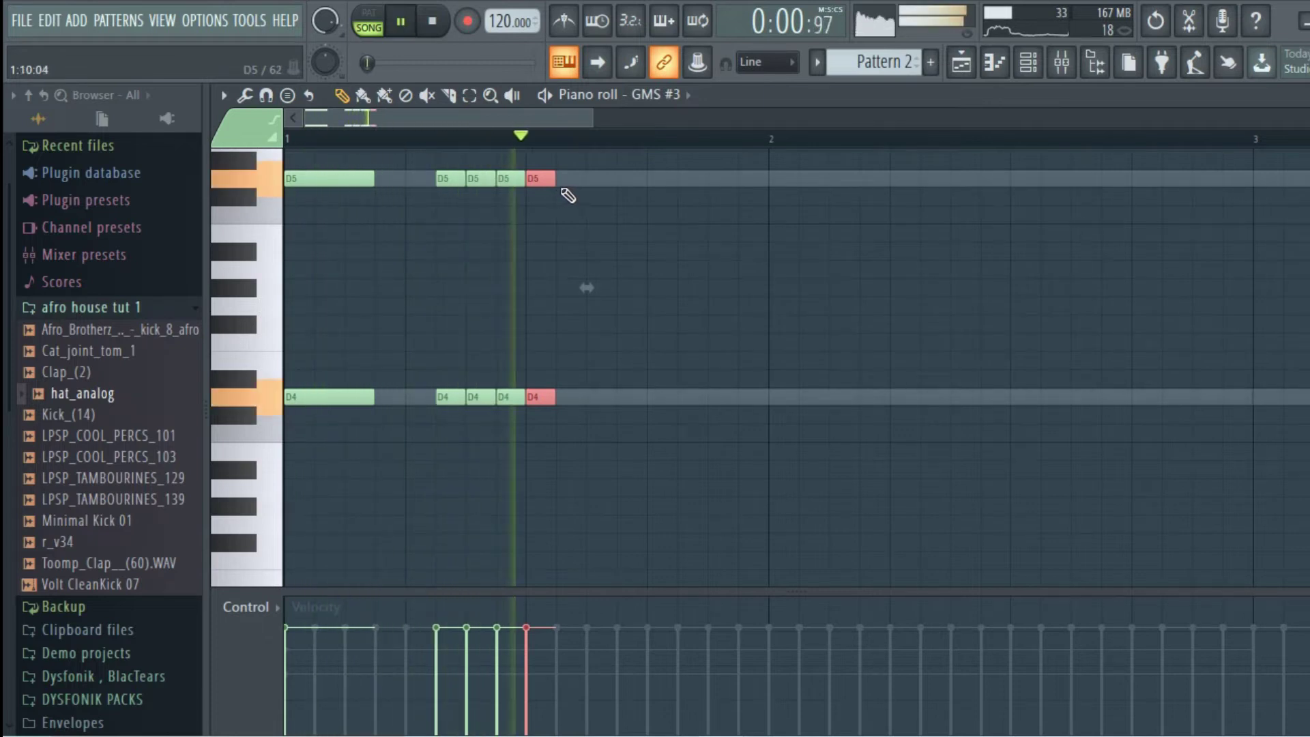
- Shorten the opening D4/D5 pair to one step and move the four following pairs two steps earlier
left_click_drag(371, 434, 320, 184)
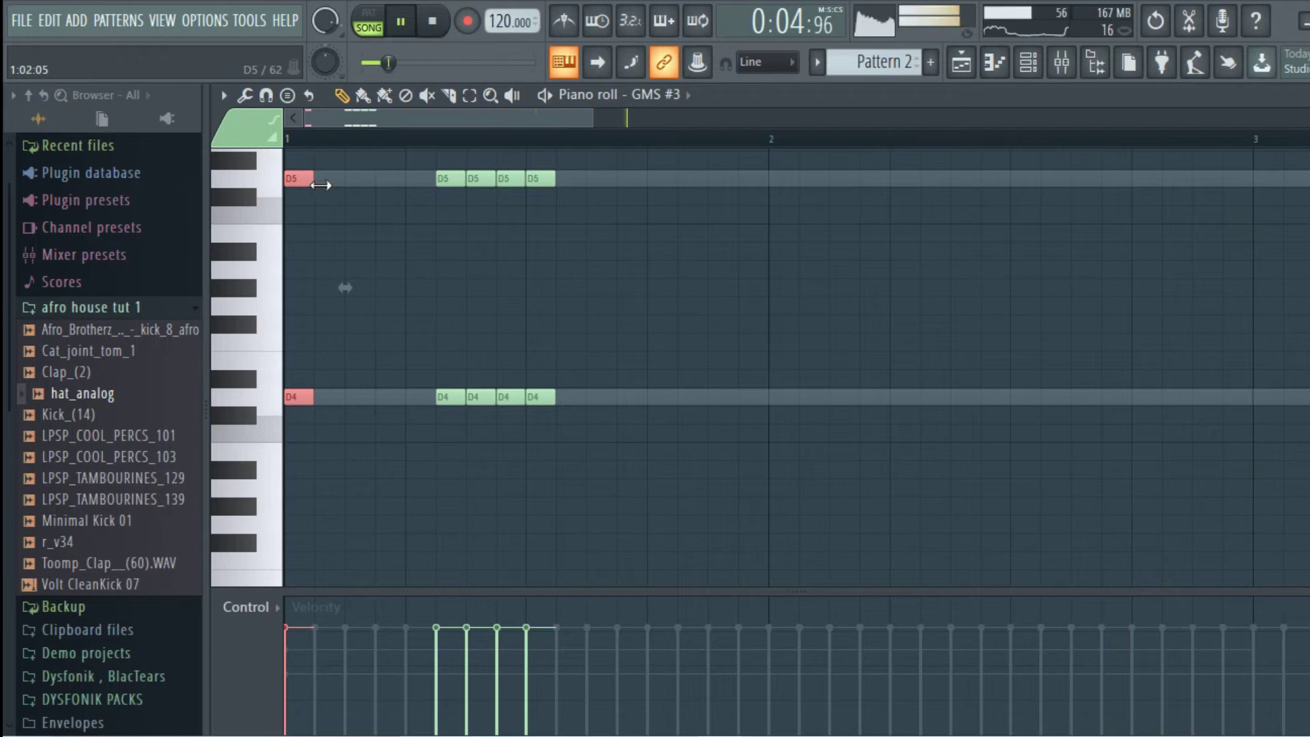
left_click_drag(559, 430, 379, 183)
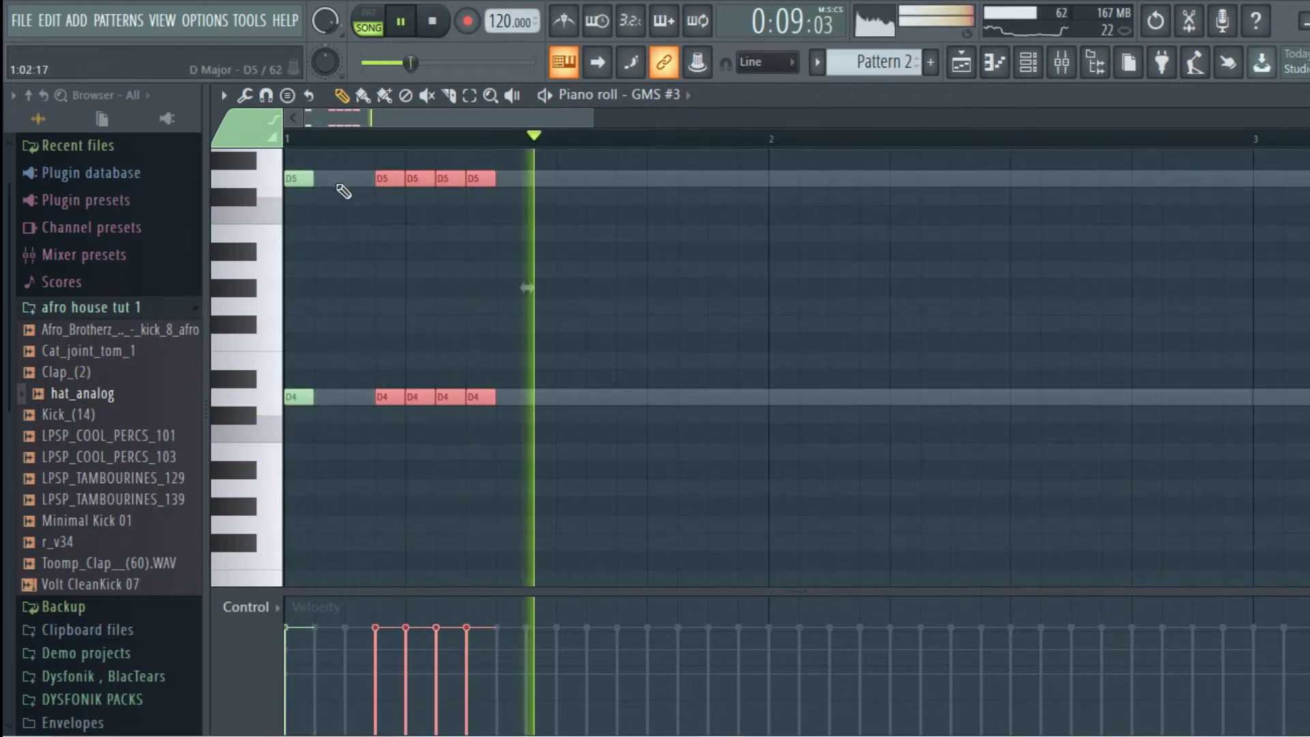
left_click(576, 275)
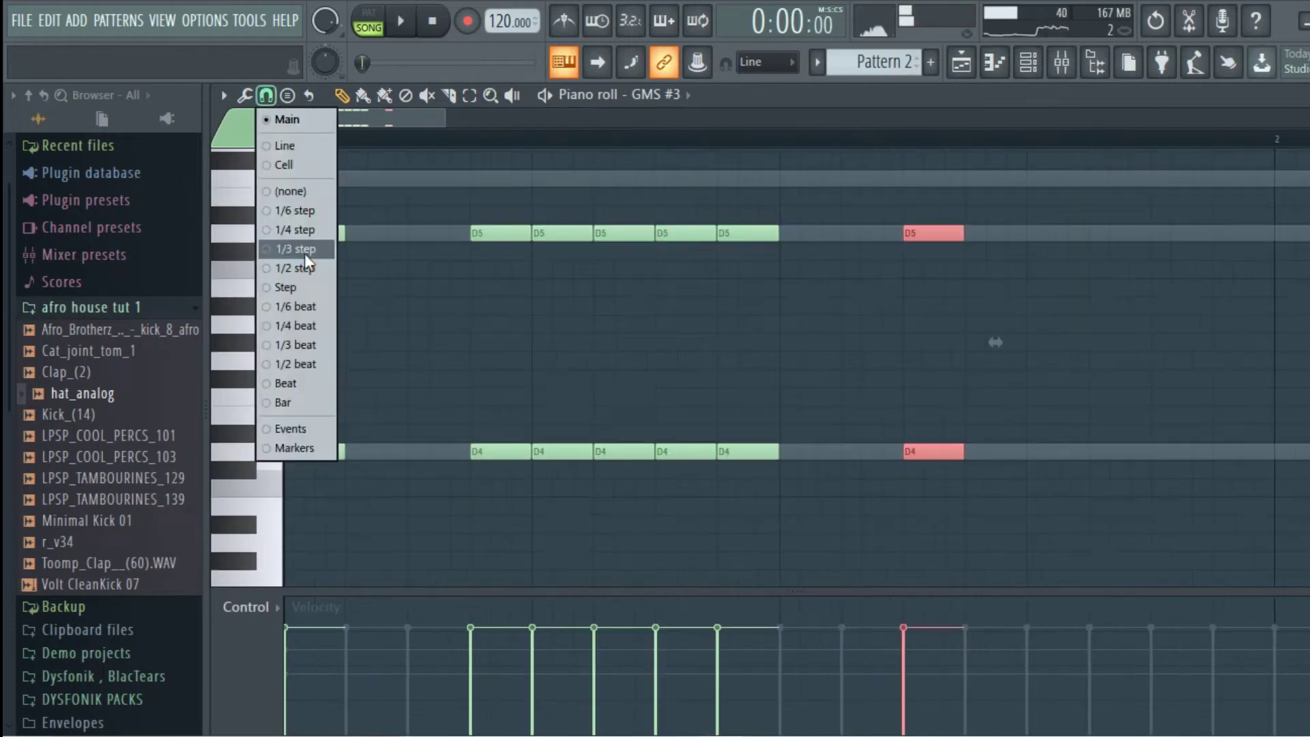
- With 1/3 step snap, lengthen the opening pair and insert a one-step D4/D5 pair after it, then restore Main snap and play
left_click(305, 252)
left_click_drag(401, 497, 309, 205)
left_click_drag(459, 193, 424, 449)
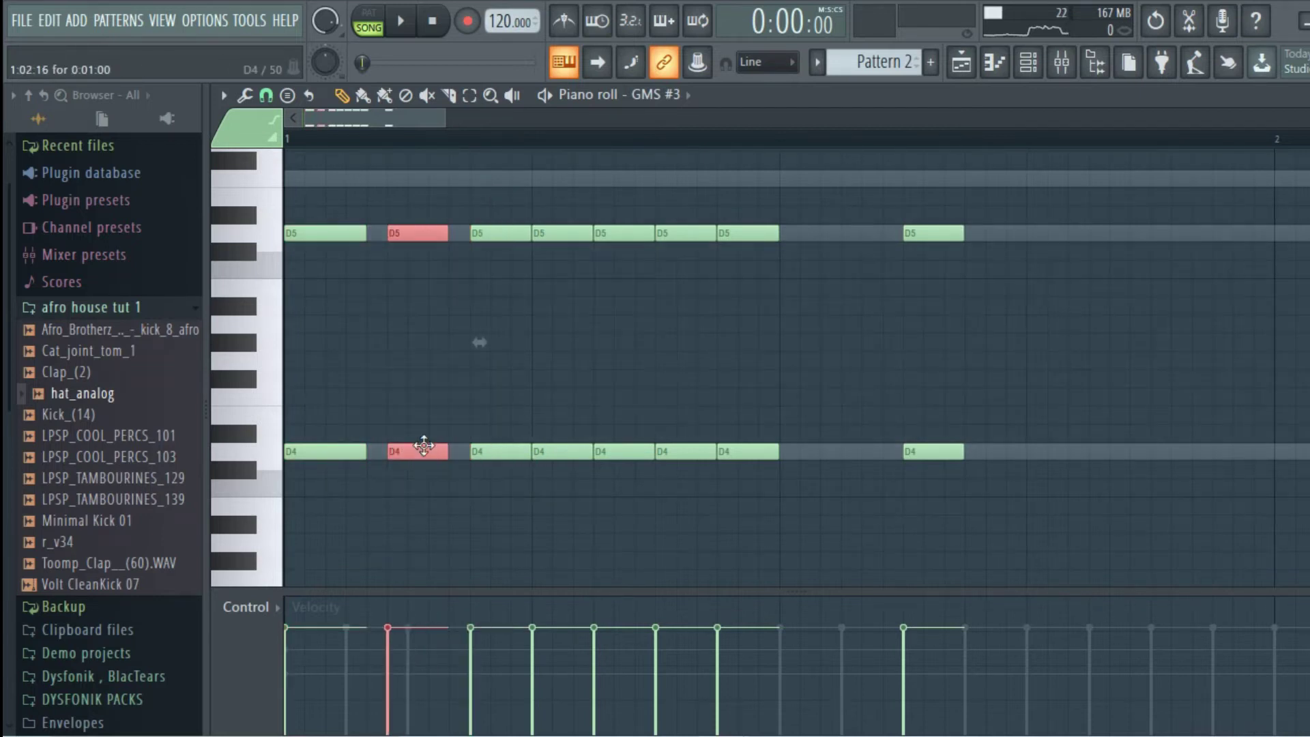
left_click(272, 94)
left_click(281, 119)
key("space")
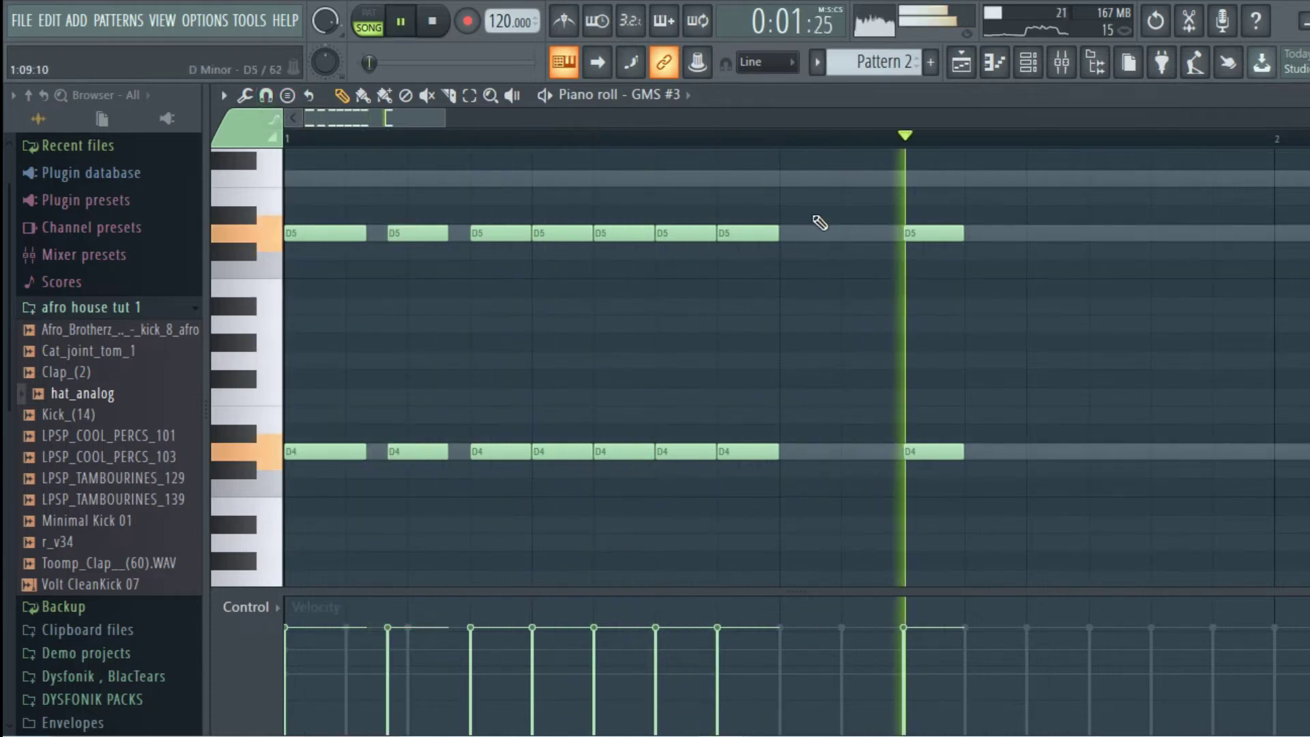
- Set the GMS #3 channel volume to about 69%, return to the playlist and stop playback
left_click(1030, 65)
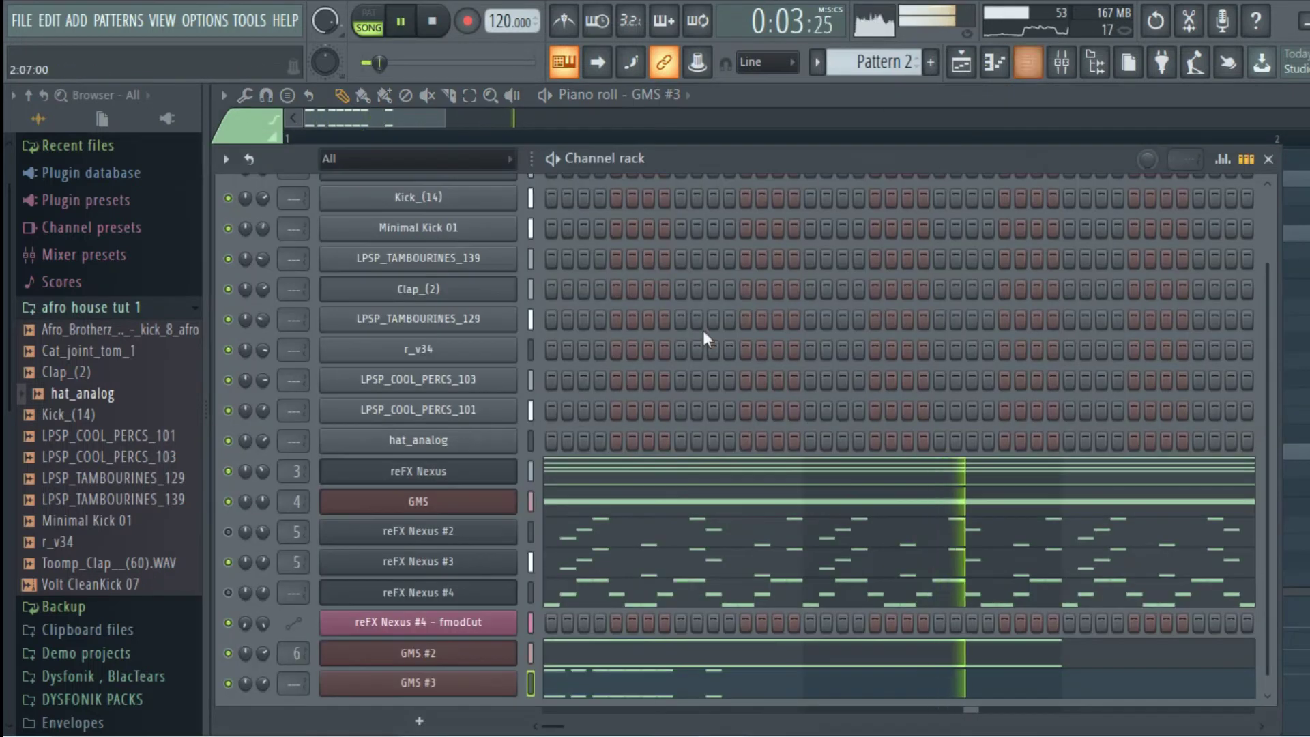
left_click_drag(260, 688, 260, 677)
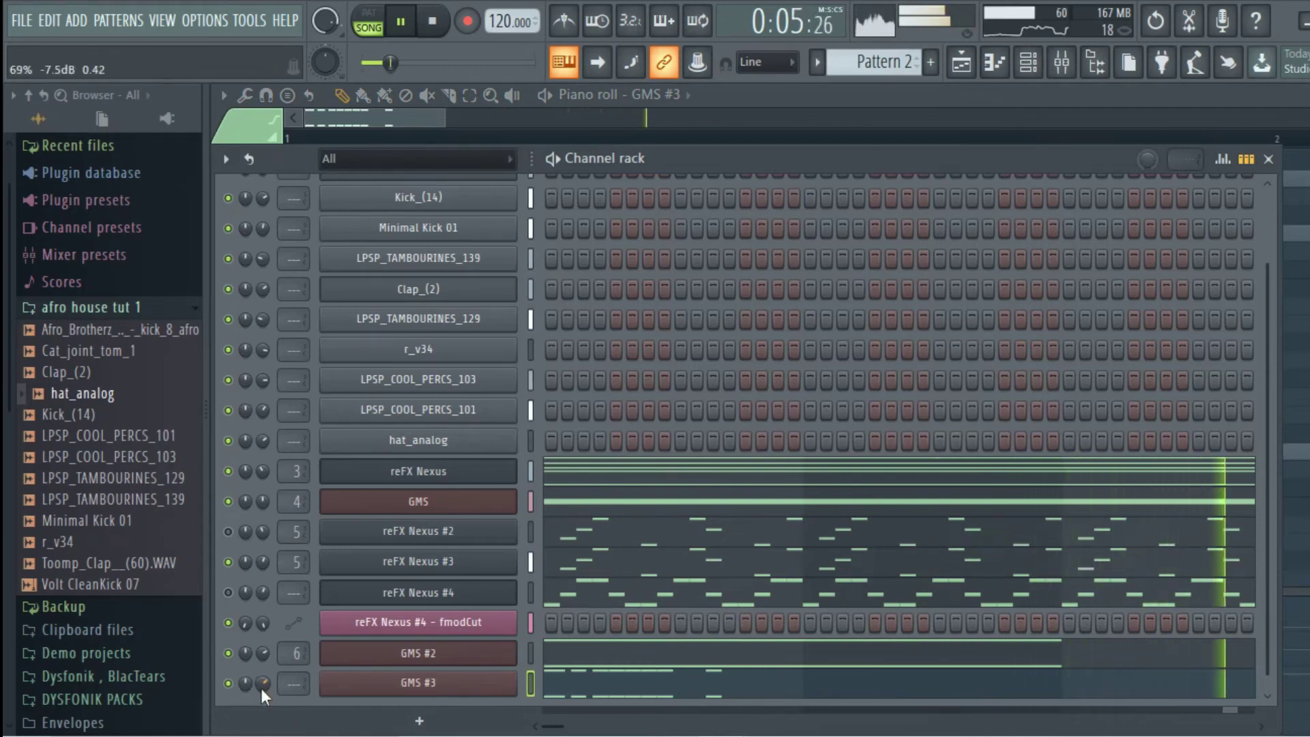
left_click(1030, 65)
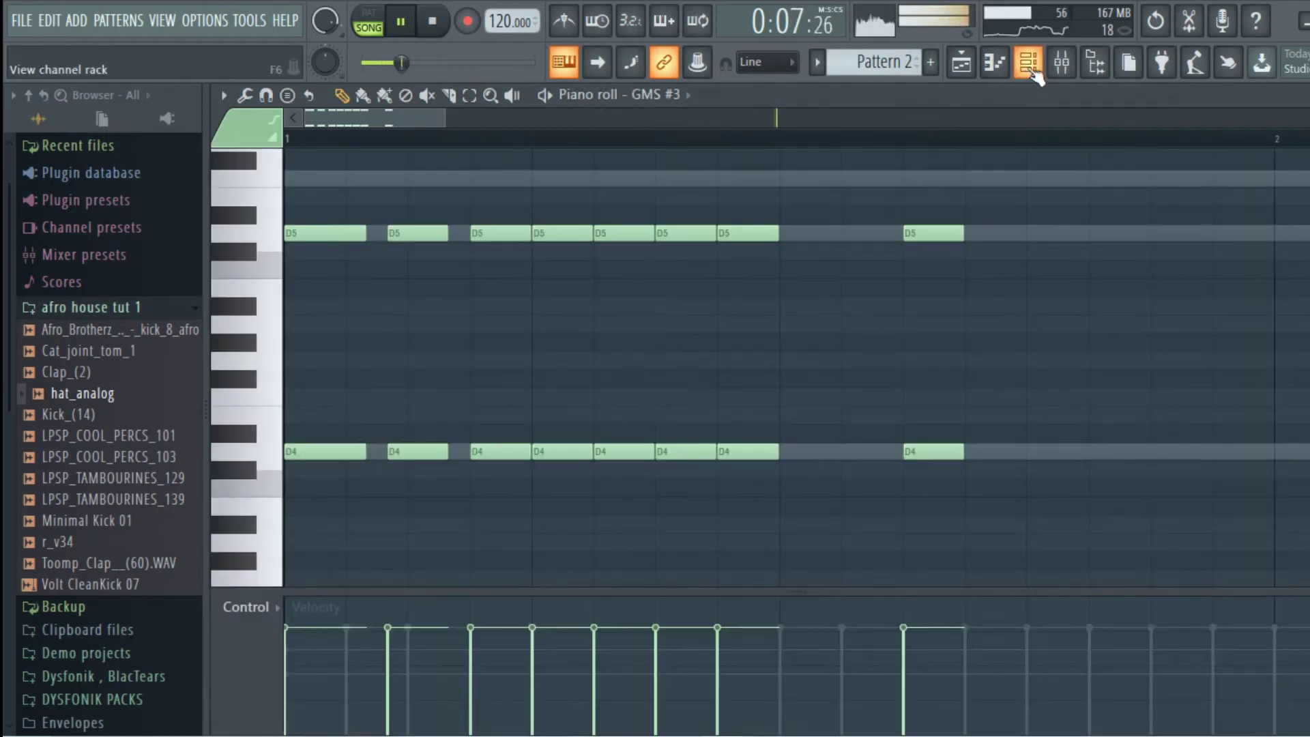
left_click(961, 62)
key("space")
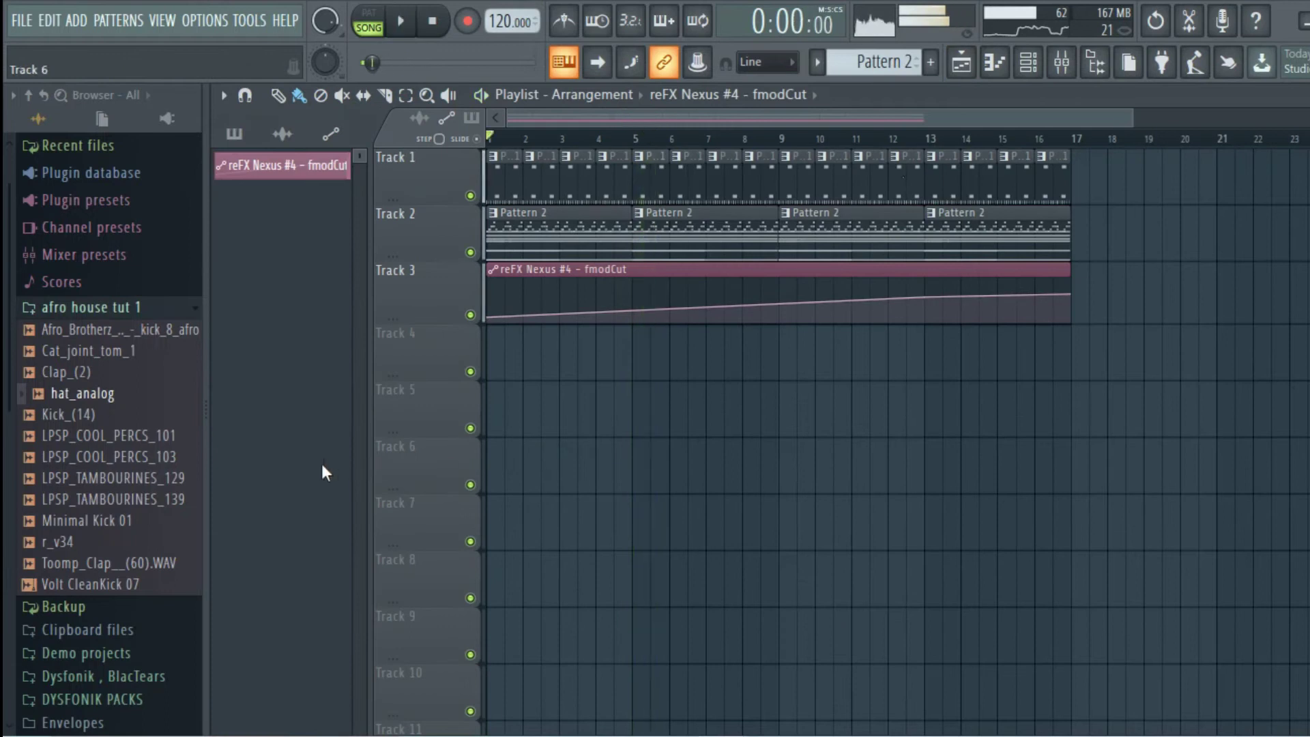
- Add the VTS2 Angel Kit 128BPM Uplifter #2 sample from the DYSFONIK PACKS deep house splash_fx folder at the start of Track 4
left_click(126, 307)
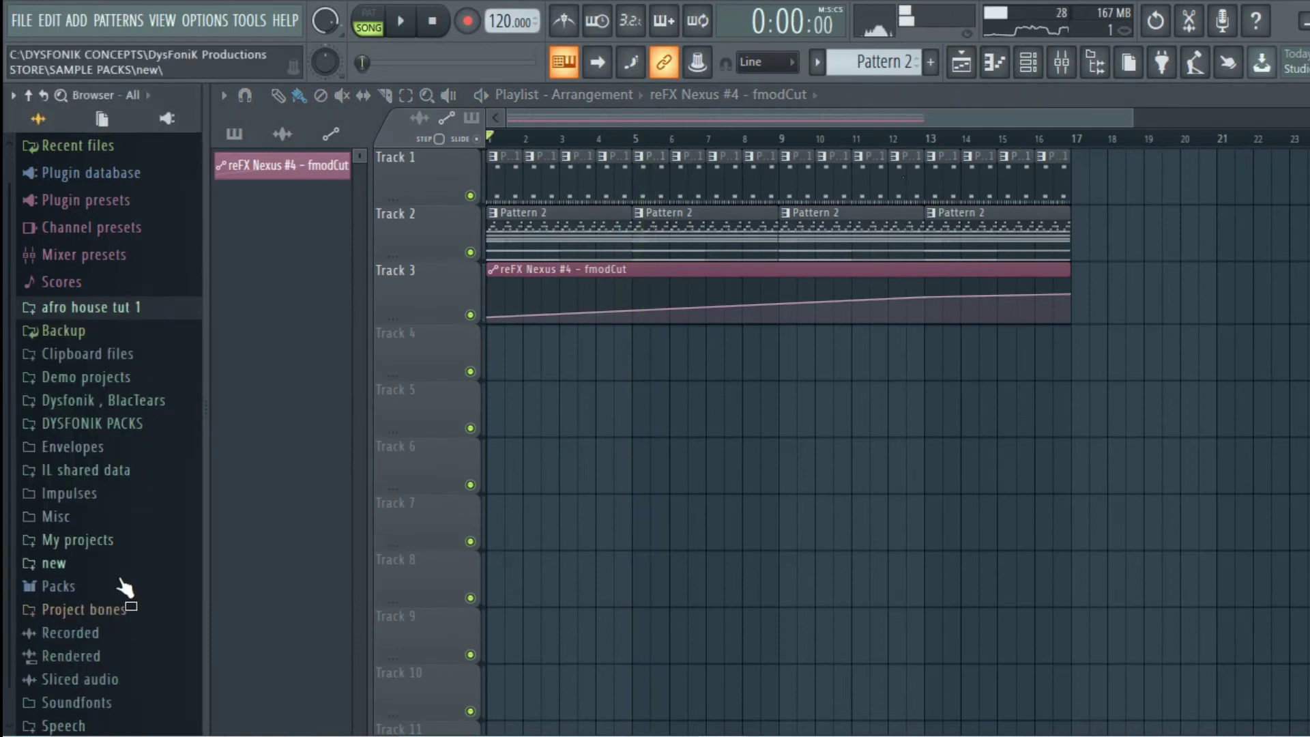
left_click(109, 423)
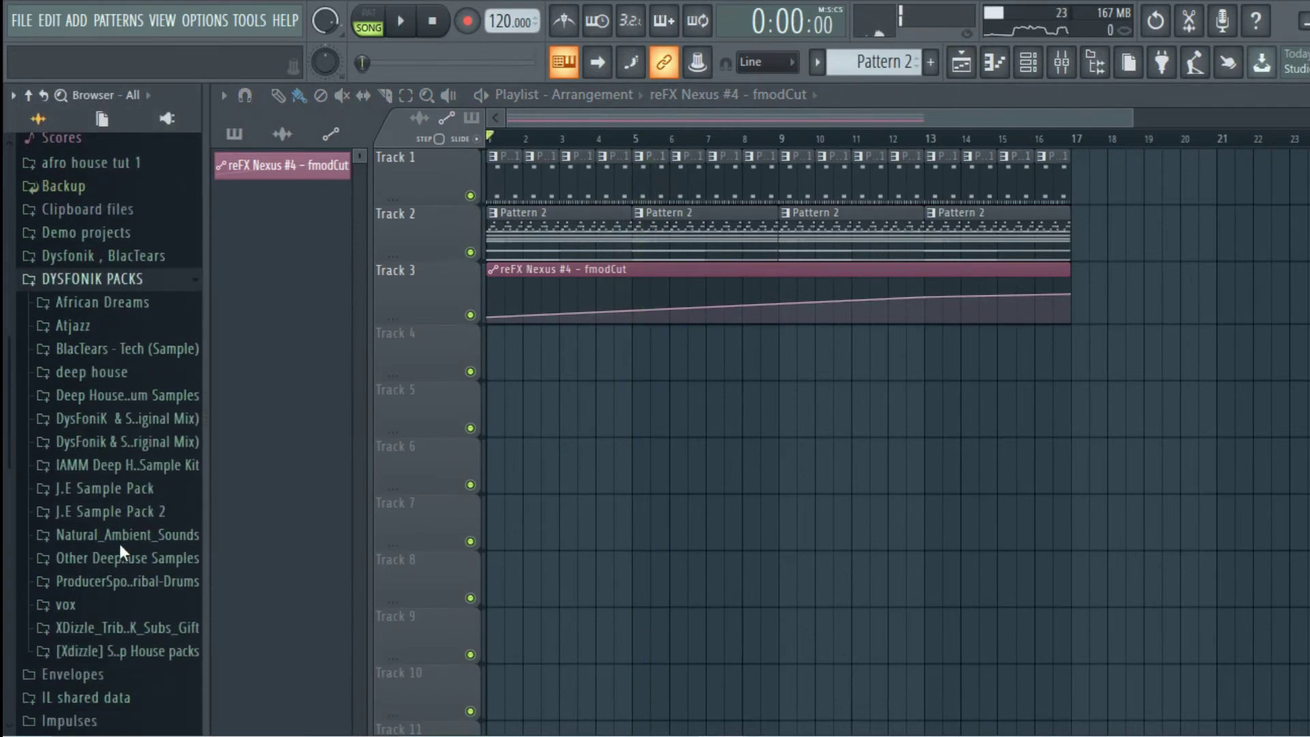
left_click(132, 372)
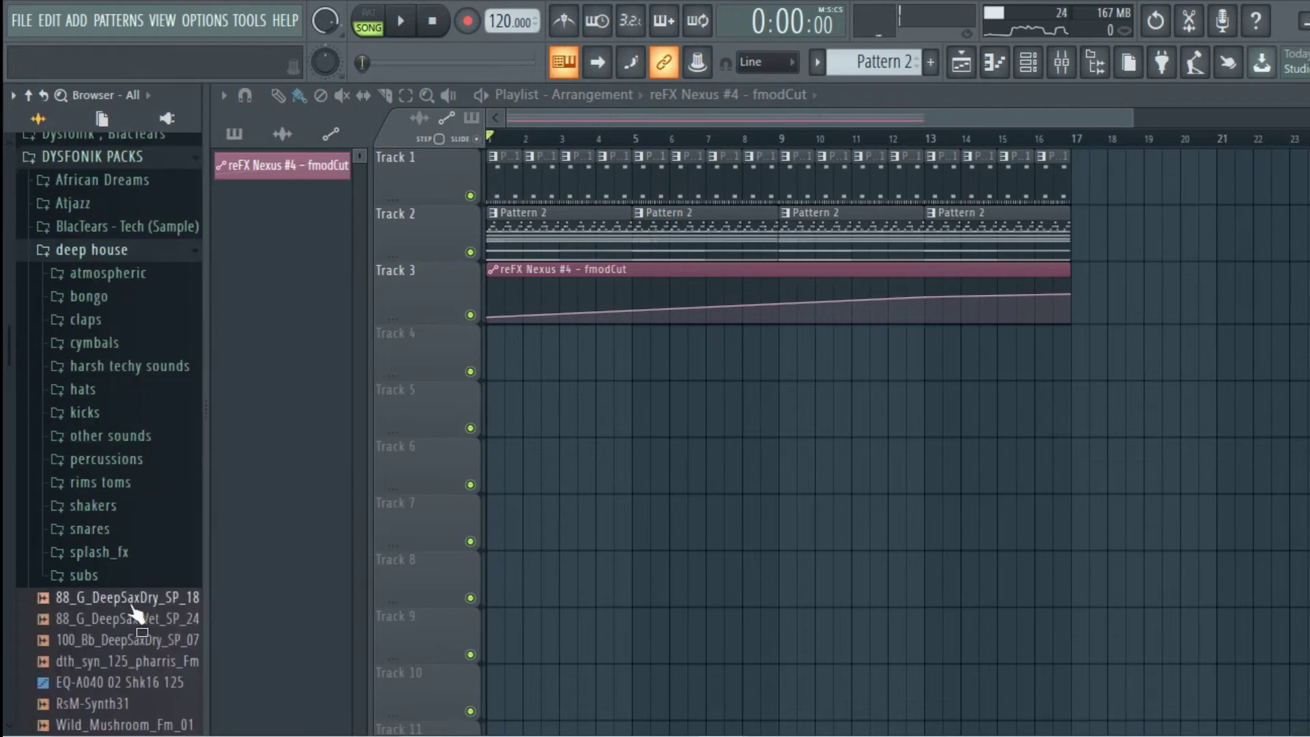
left_click(113, 561)
left_click(124, 578)
left_click_drag(123, 580, 456, 365)
left_click(571, 426)
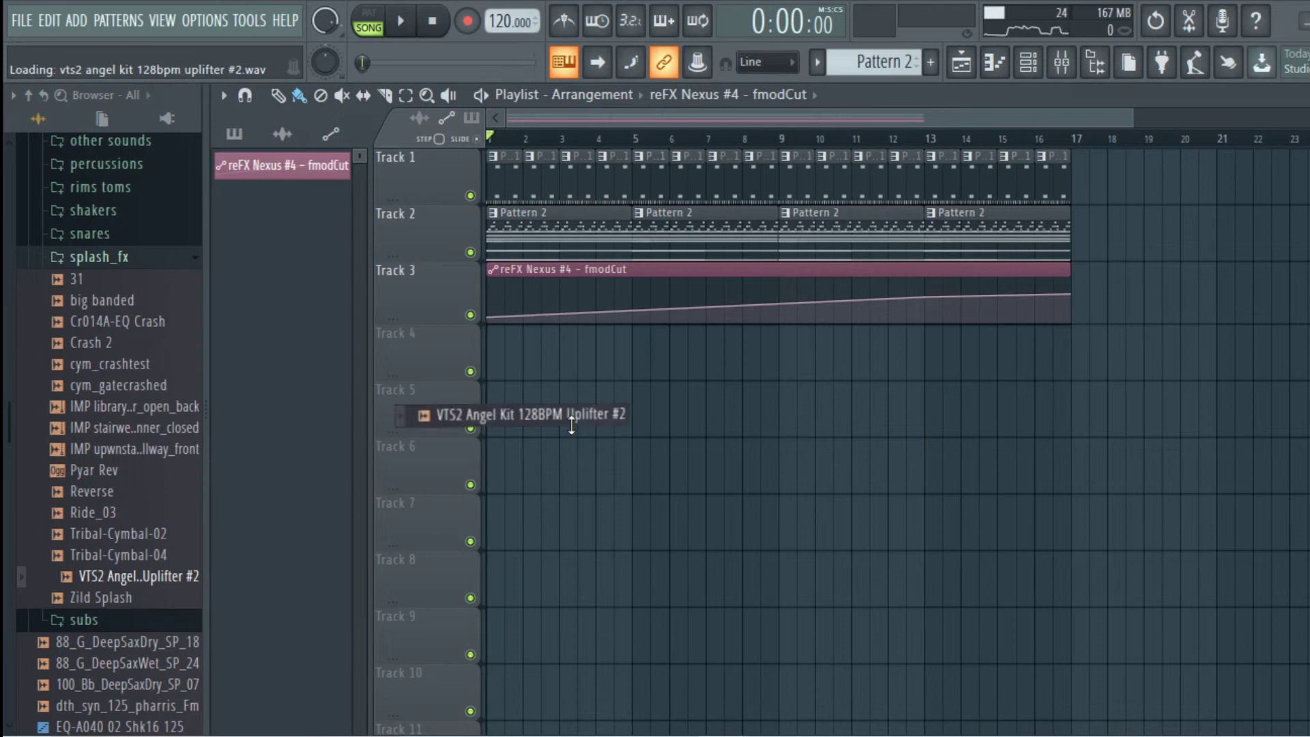
left_click_drag(572, 425, 573, 373)
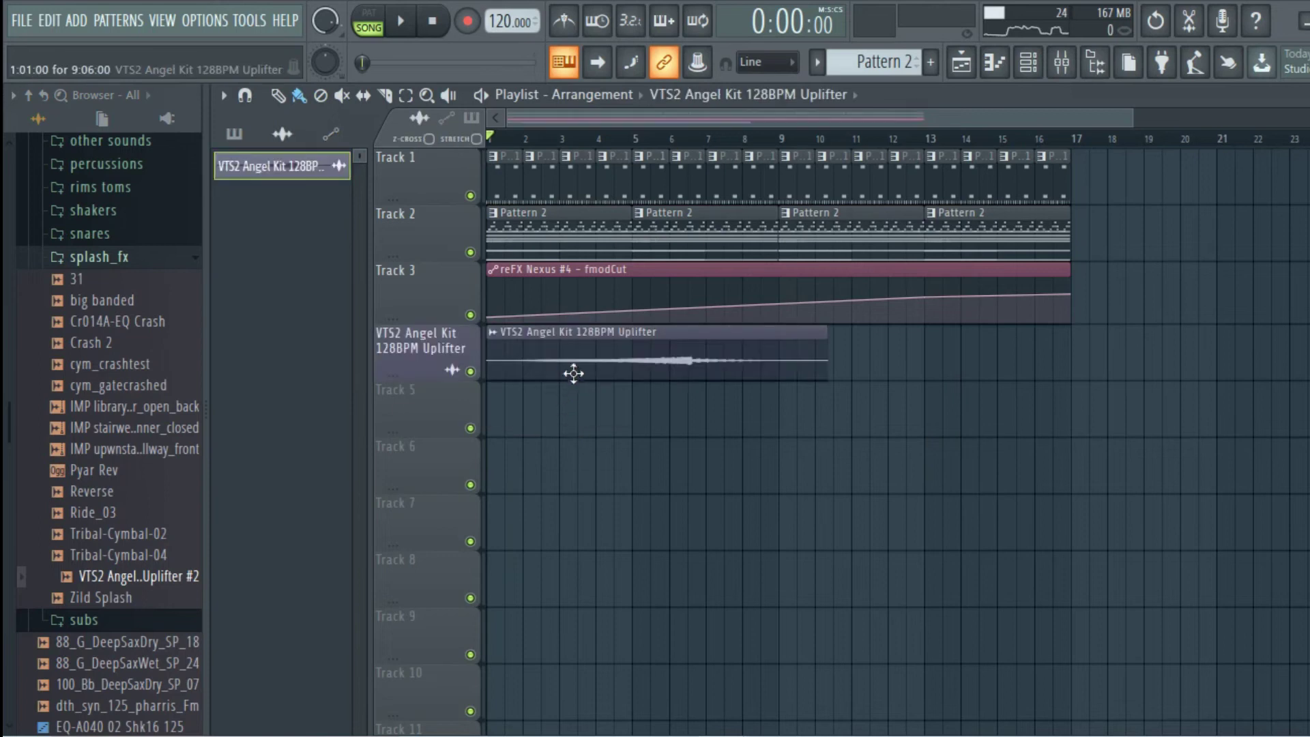
- Clone the VTS2 Angel Kit uplifter channel and reverse the clone's sample
double_click(612, 363)
left_click(1028, 61)
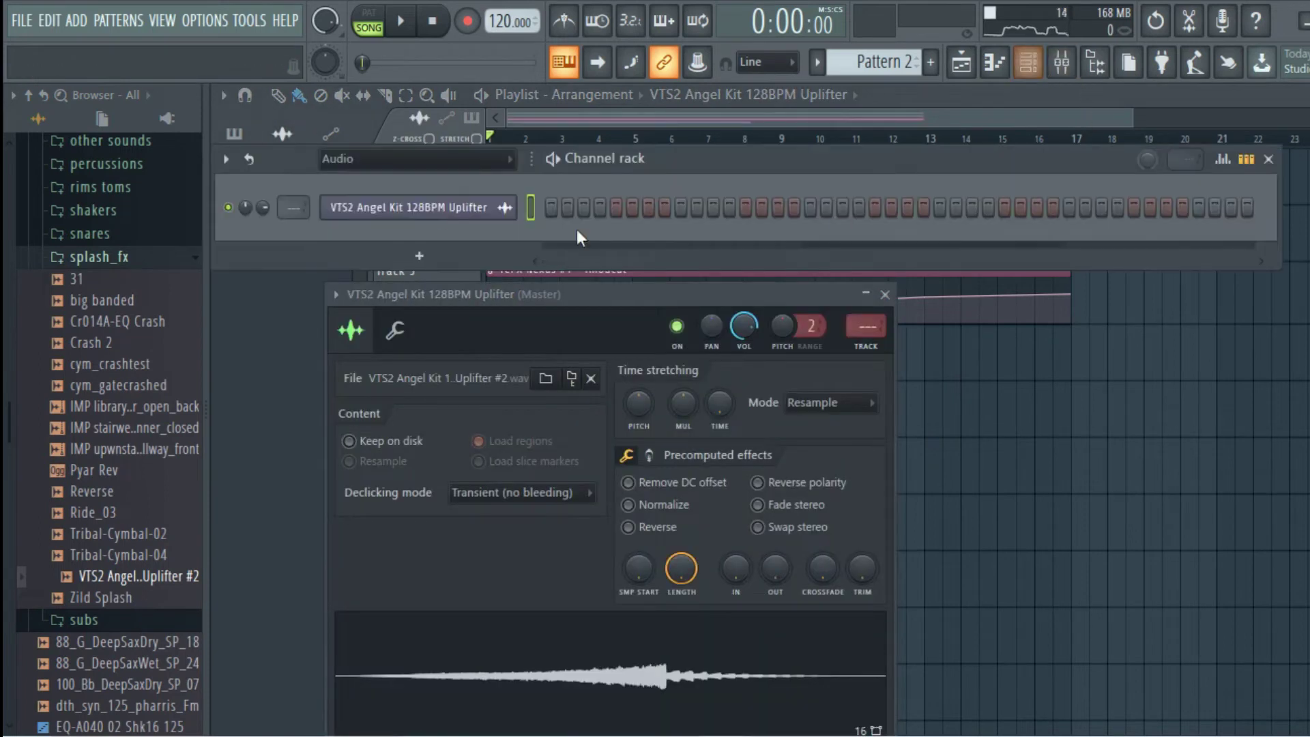
right_click(478, 207)
left_click(571, 398)
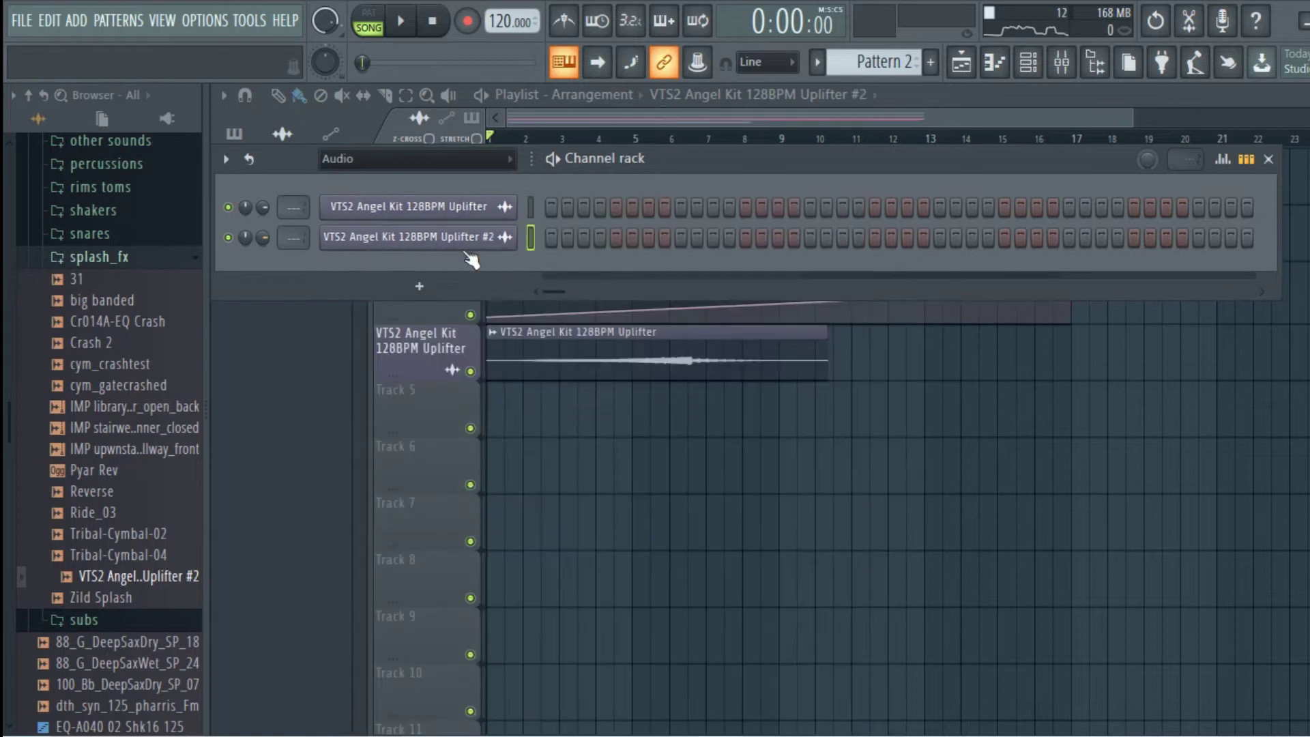
left_click(471, 254)
left_click(685, 553)
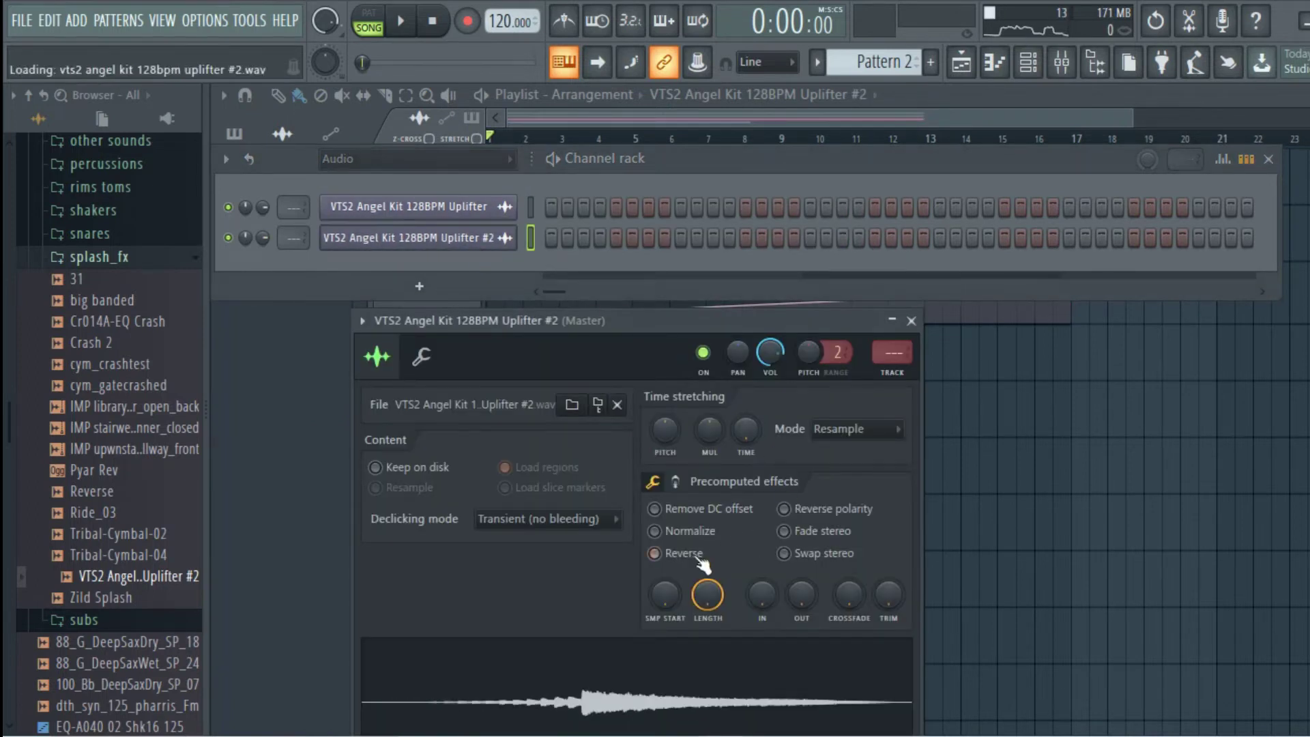
- Place the reversed uplifter on Track 5 from bar 1, trimmed to start at its peak, and move the original clip to muted Track 7
left_click_drag(777, 624, 503, 418)
left_click_drag(514, 345, 528, 544)
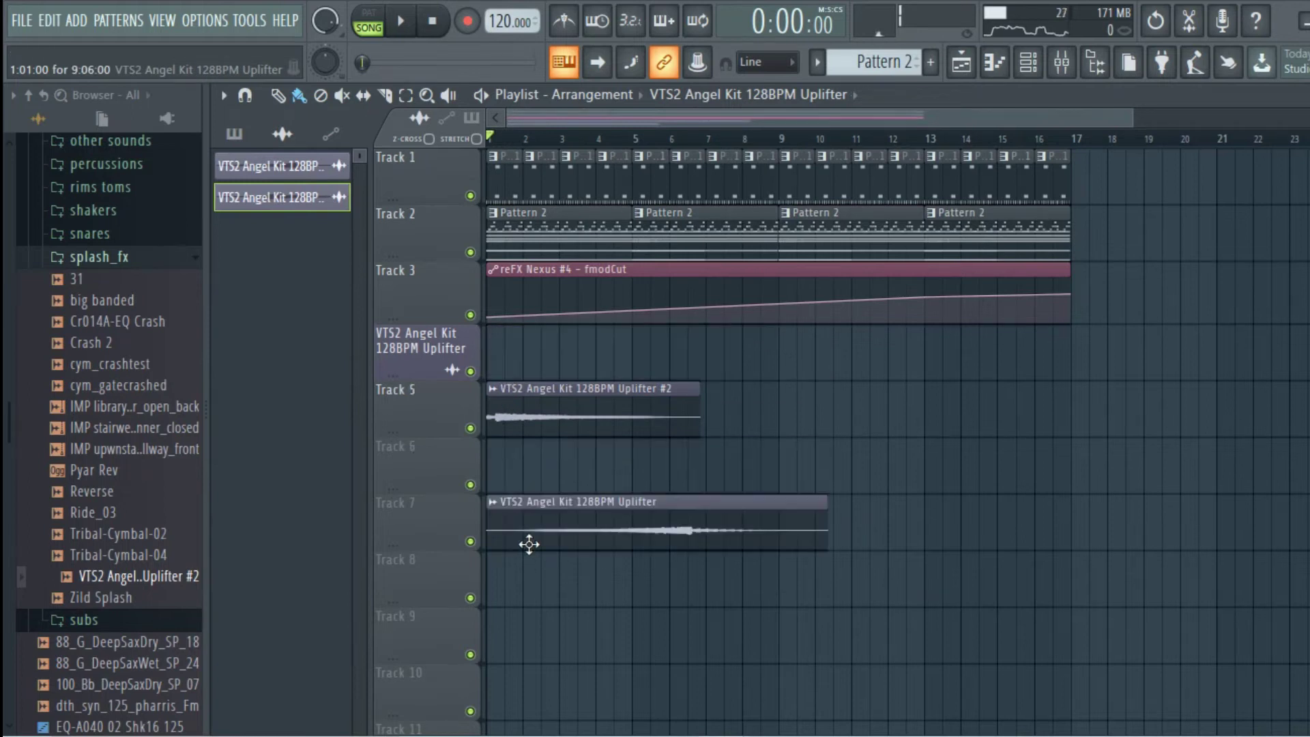
left_click(470, 541)
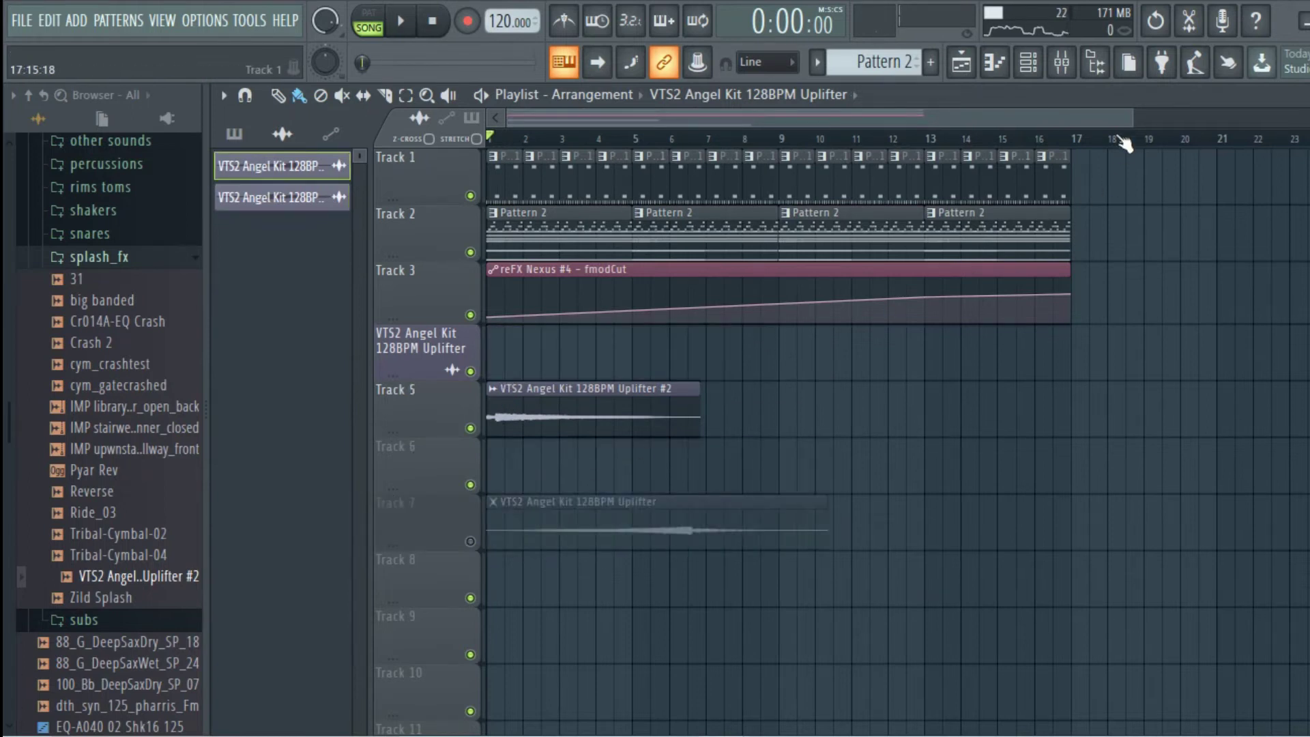
- Move the reversed uplifter clip up to Track 4, reduce the height of Track 3 and play the arrangement
scroll(486, 415, "up", 8)
left_click_drag(488, 416, 535, 363)
key("space")
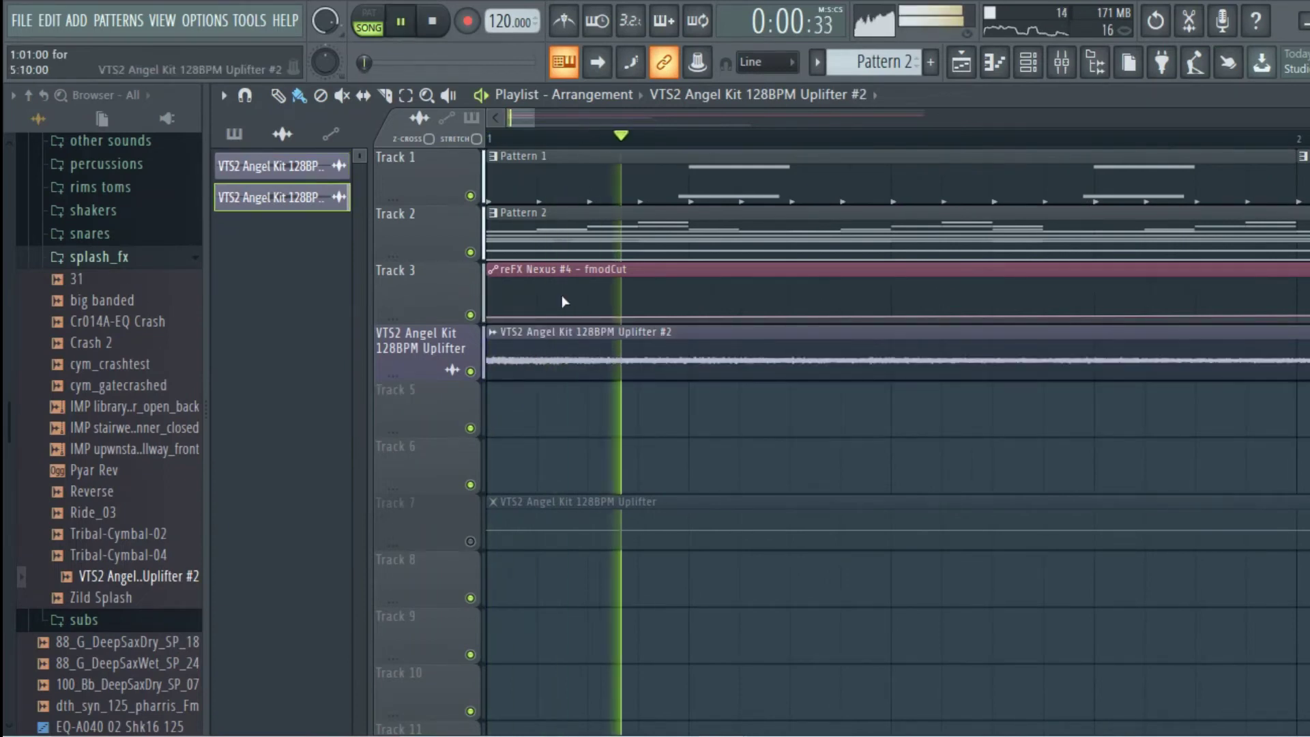
scroll(598, 140, "down", 5)
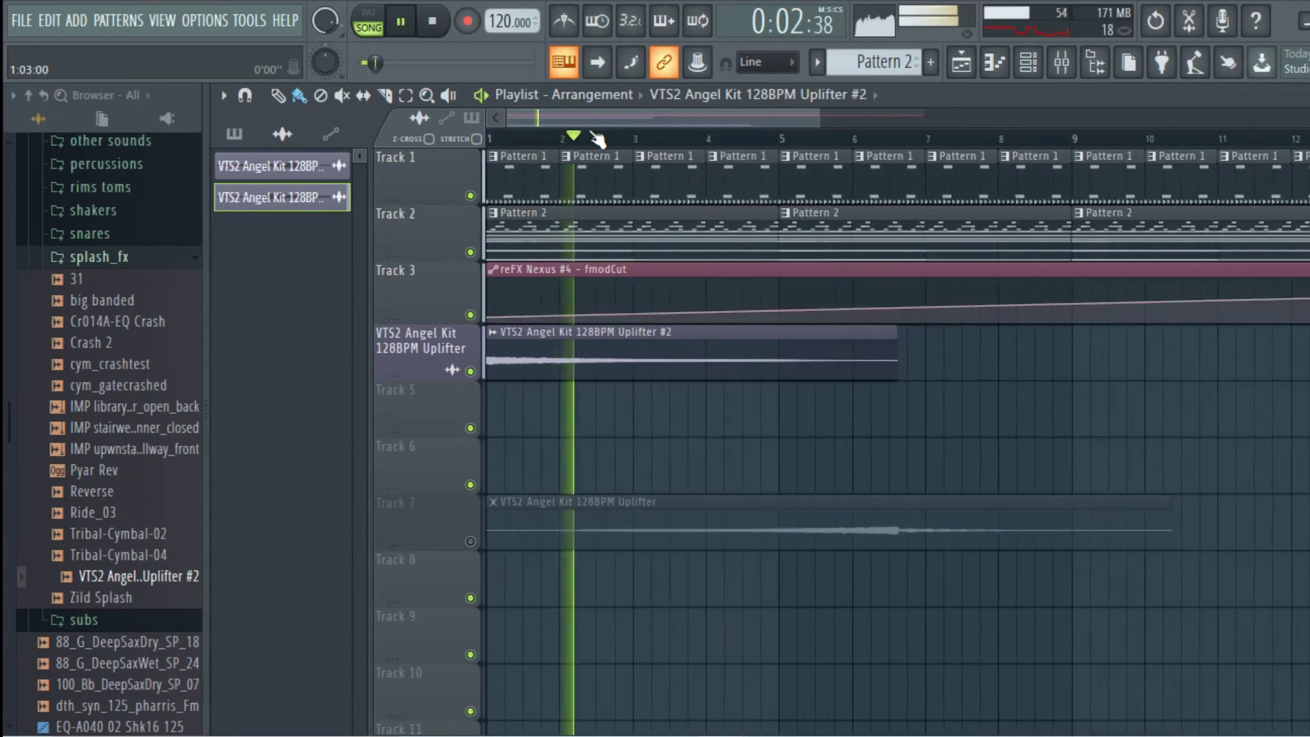
scroll(598, 140, "down", 5)
left_click_drag(437, 321, 437, 306)
key("space")
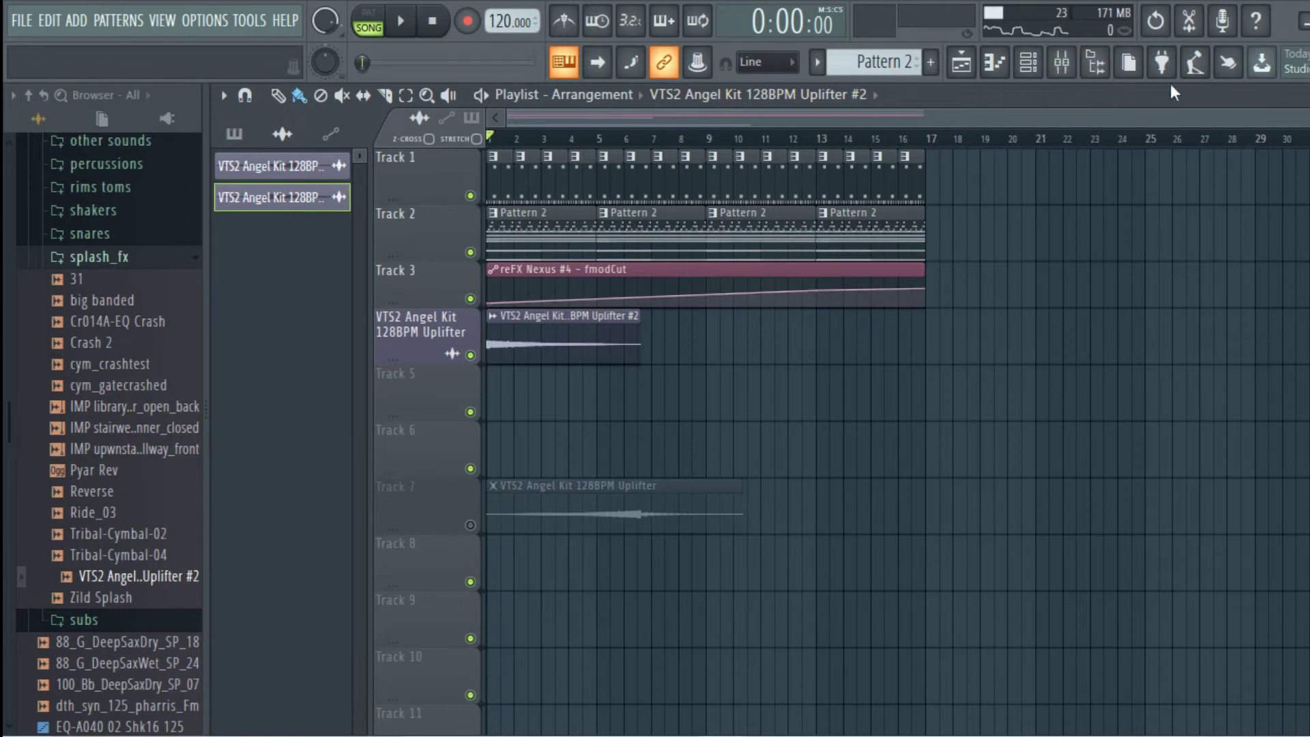
- Show the Unsorted channels in the channel rack and look through them
scroll(1073, 164, "up", 3, "ctrl")
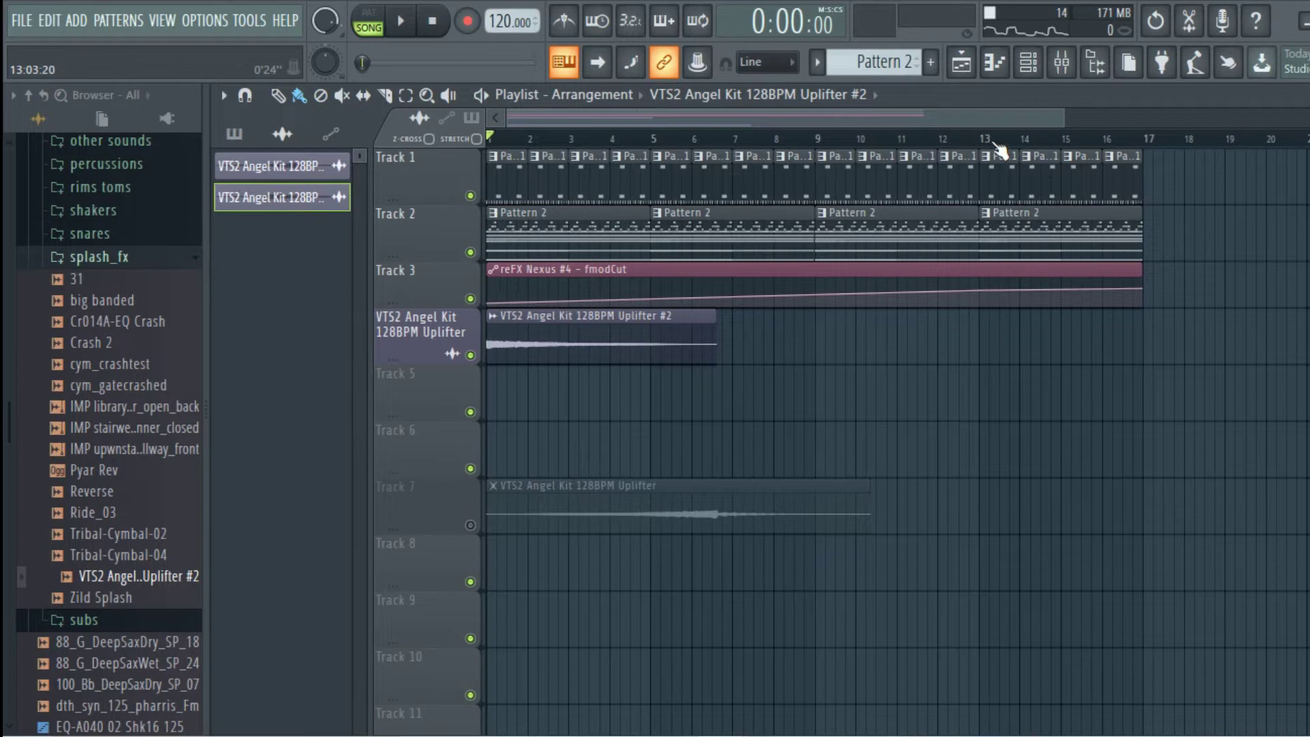
left_click_drag(1061, 118, 812, 122)
left_click_drag(747, 121, 781, 121)
left_click(1028, 65)
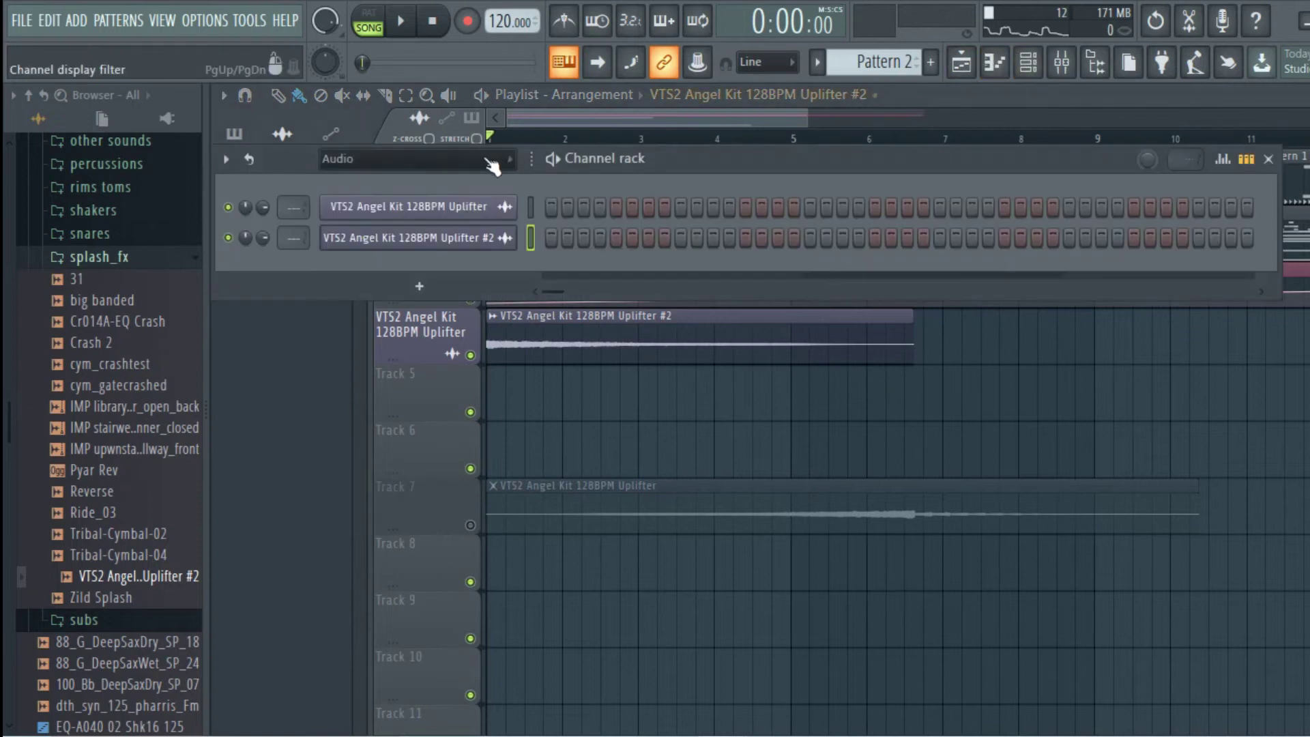
scroll(481, 168, "down", 1)
scroll(467, 164, "down", 1)
scroll(723, 307, "down", 2)
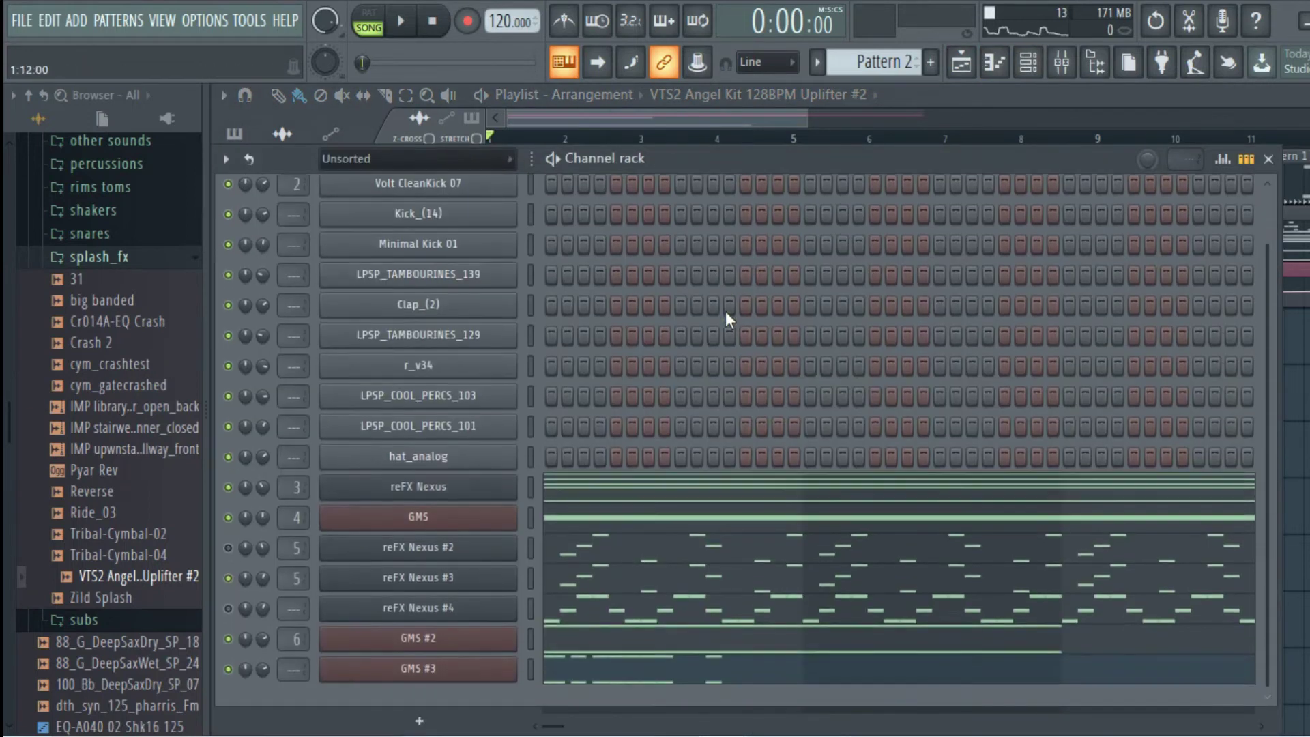
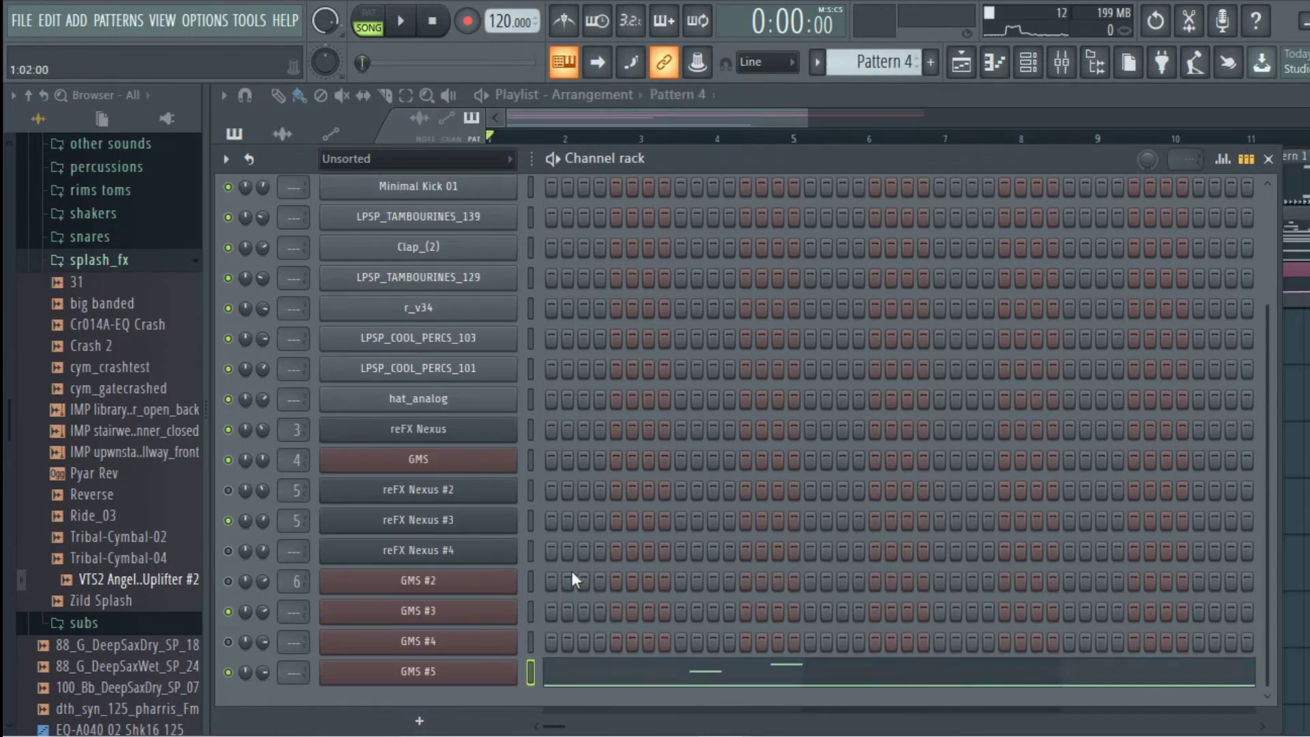
- Examine the GMS #5 notes of Pattern 4 in the piano roll and the Pattern 12 clips on playlist Track 13
left_click(572, 571)
scroll(922, 475, "down", 2)
scroll(670, 454, "up", 3)
scroll(805, 139, "down", 3)
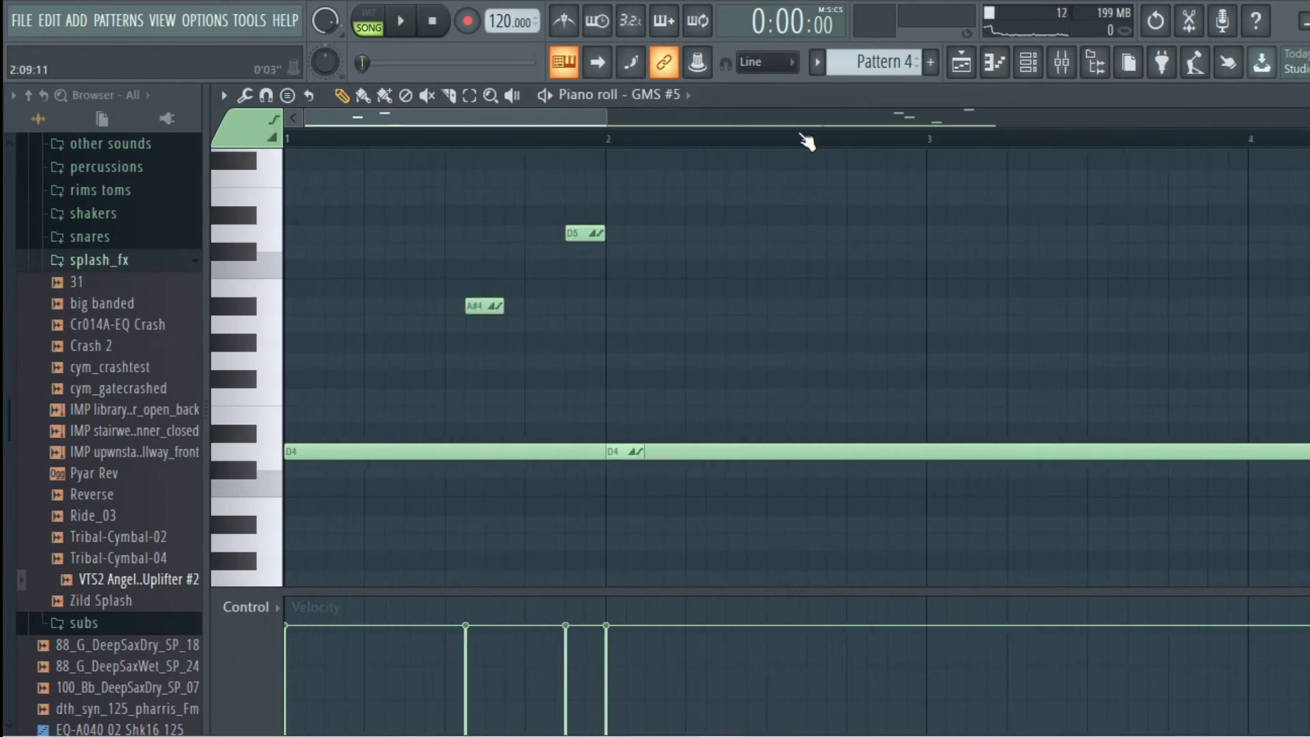
scroll(822, 142, "down", 3)
right_click(873, 68)
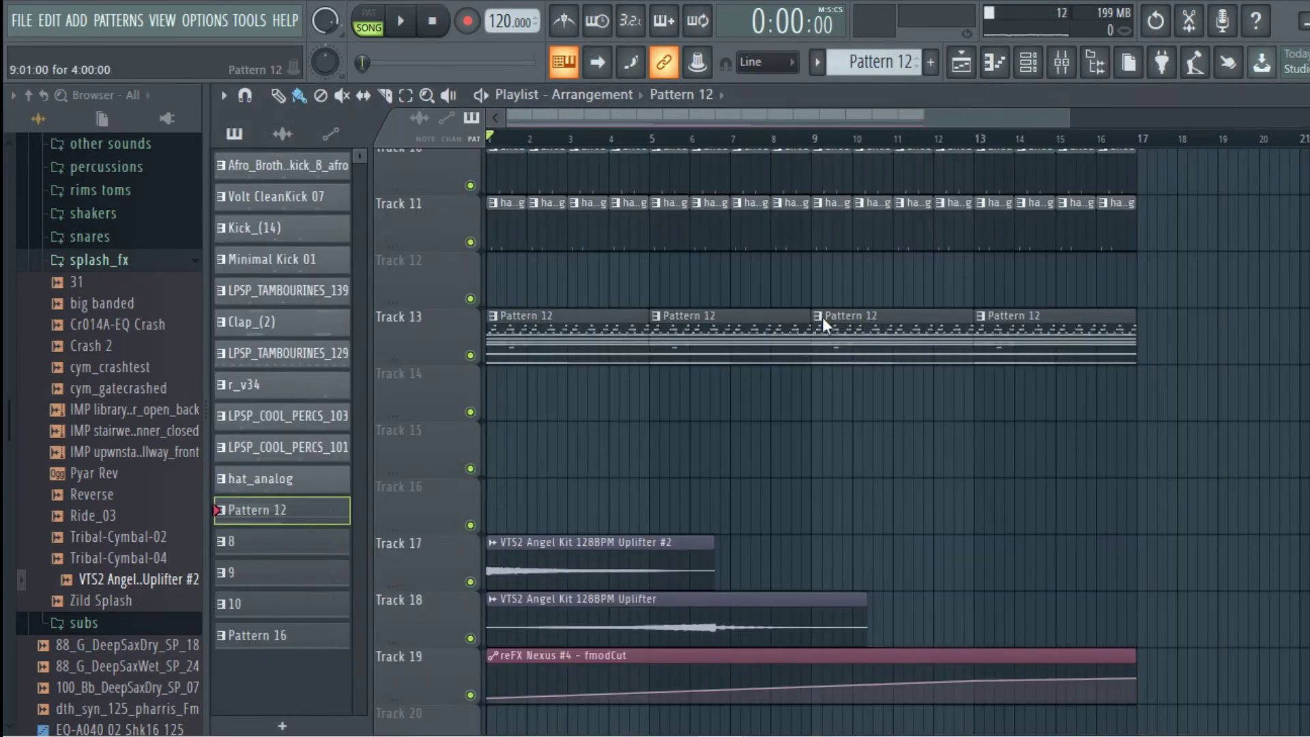
right_click(821, 317)
left_click(920, 433)
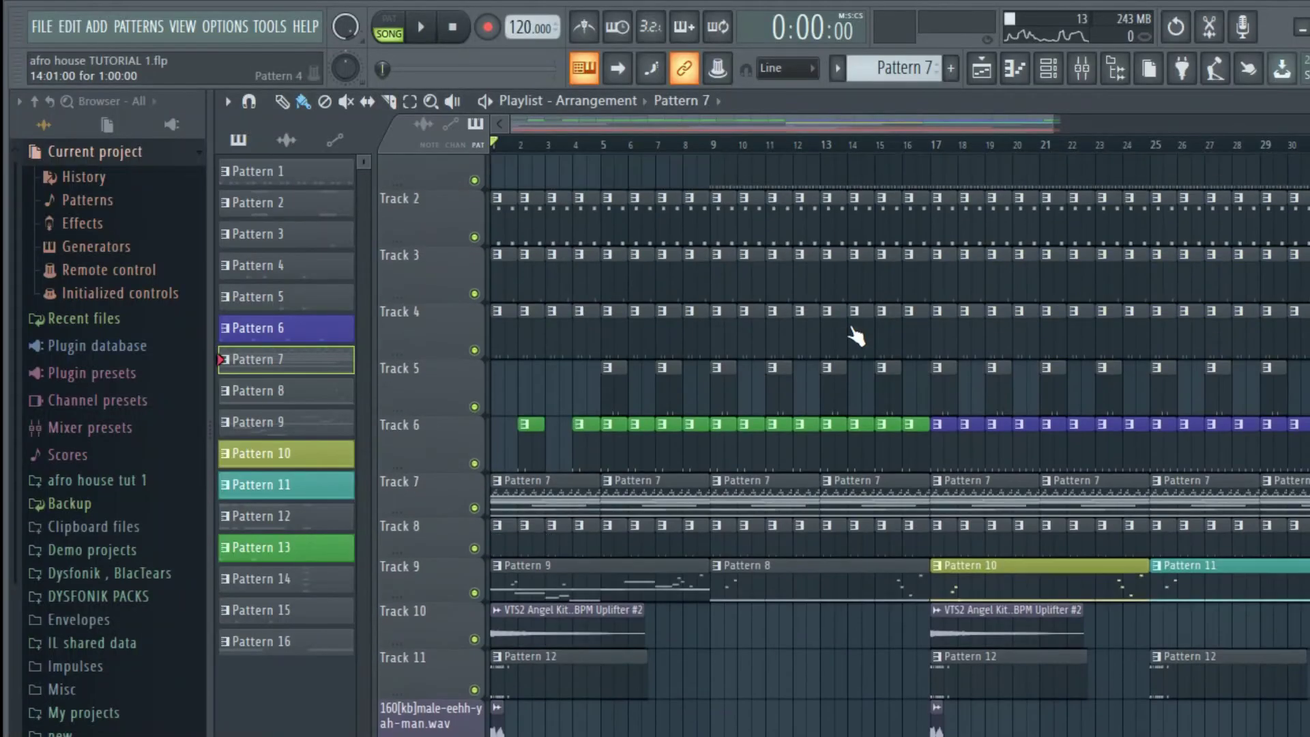
- Look through the full playlist arrangement and select the timeline from bar 1 to bar 17, leaving the clips unselected
scroll(856, 337, "up", 1)
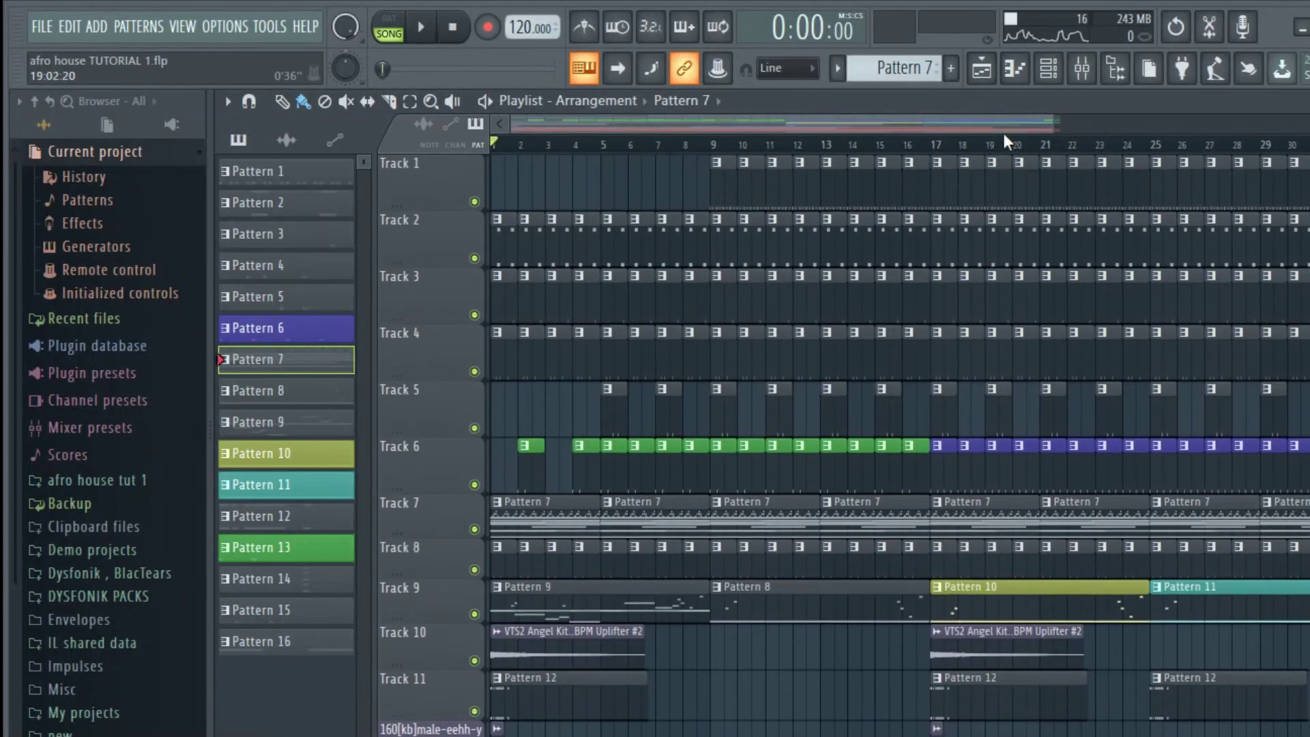
scroll(1039, 162, "down", 2)
scroll(973, 448, "down", 7)
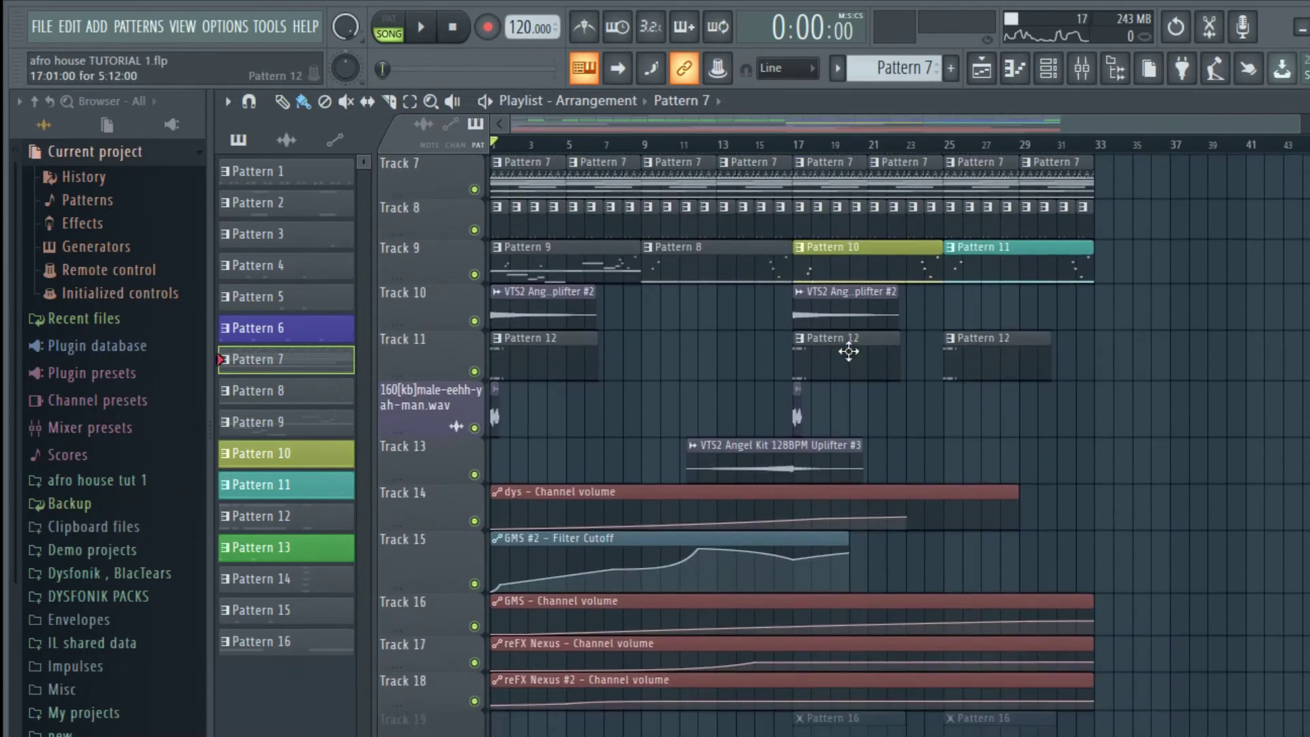
left_click_drag(797, 150, 394, 121)
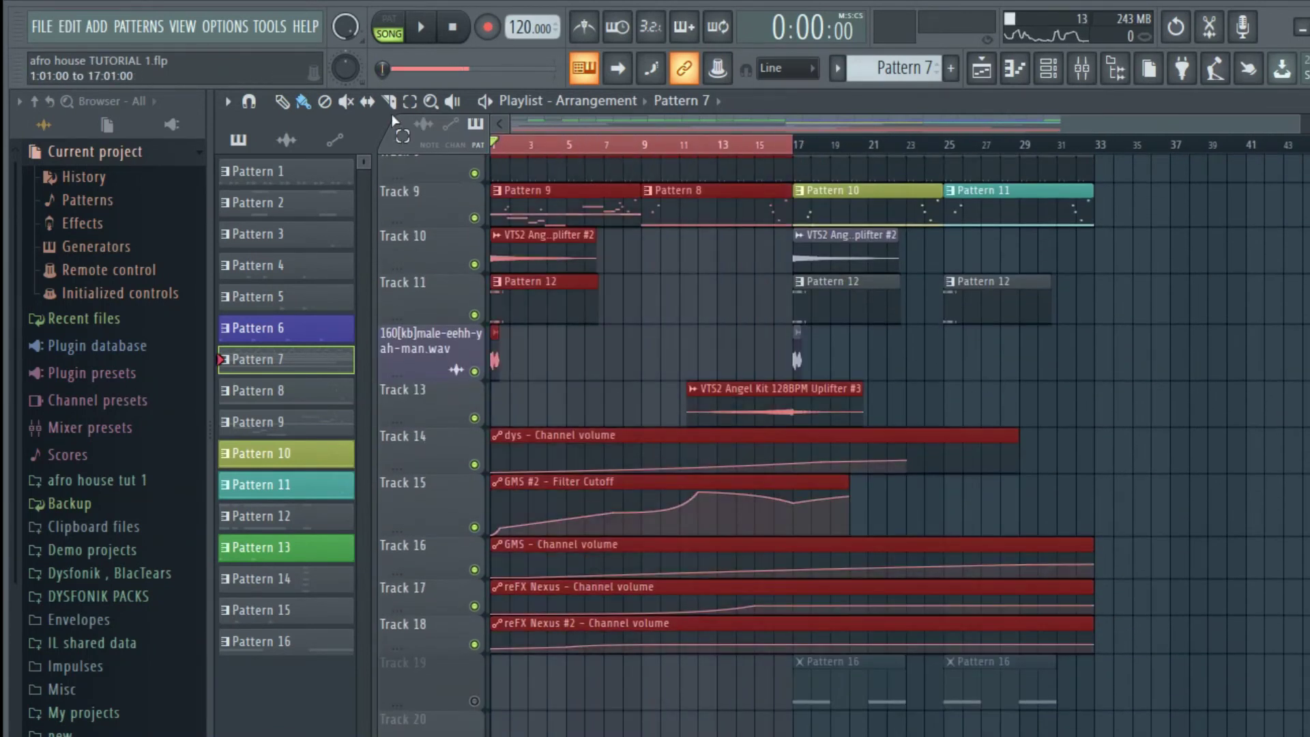
right_click(678, 284)
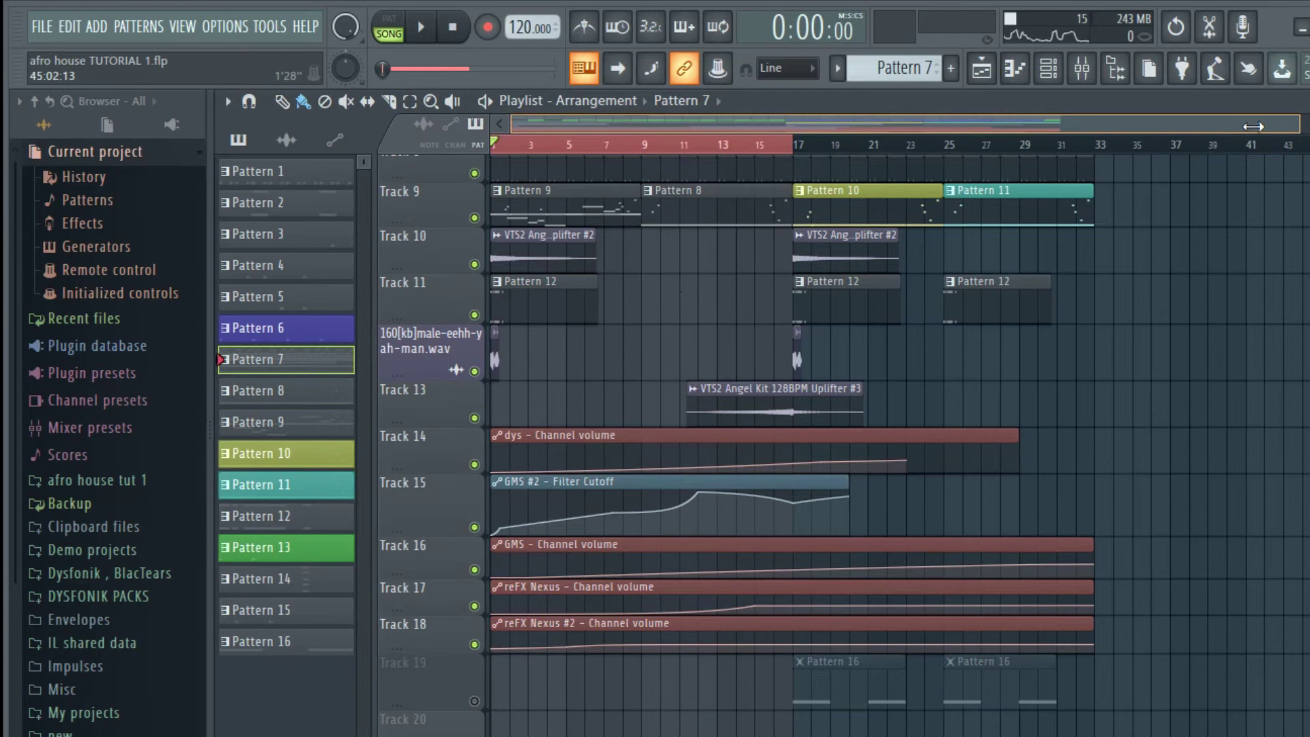
- Examine the drum, pattern, uplifter and automation tracks within the first 16 bars of the arrangement
left_click_drag(1253, 126, 841, 128)
scroll(1058, 286, "up", 5)
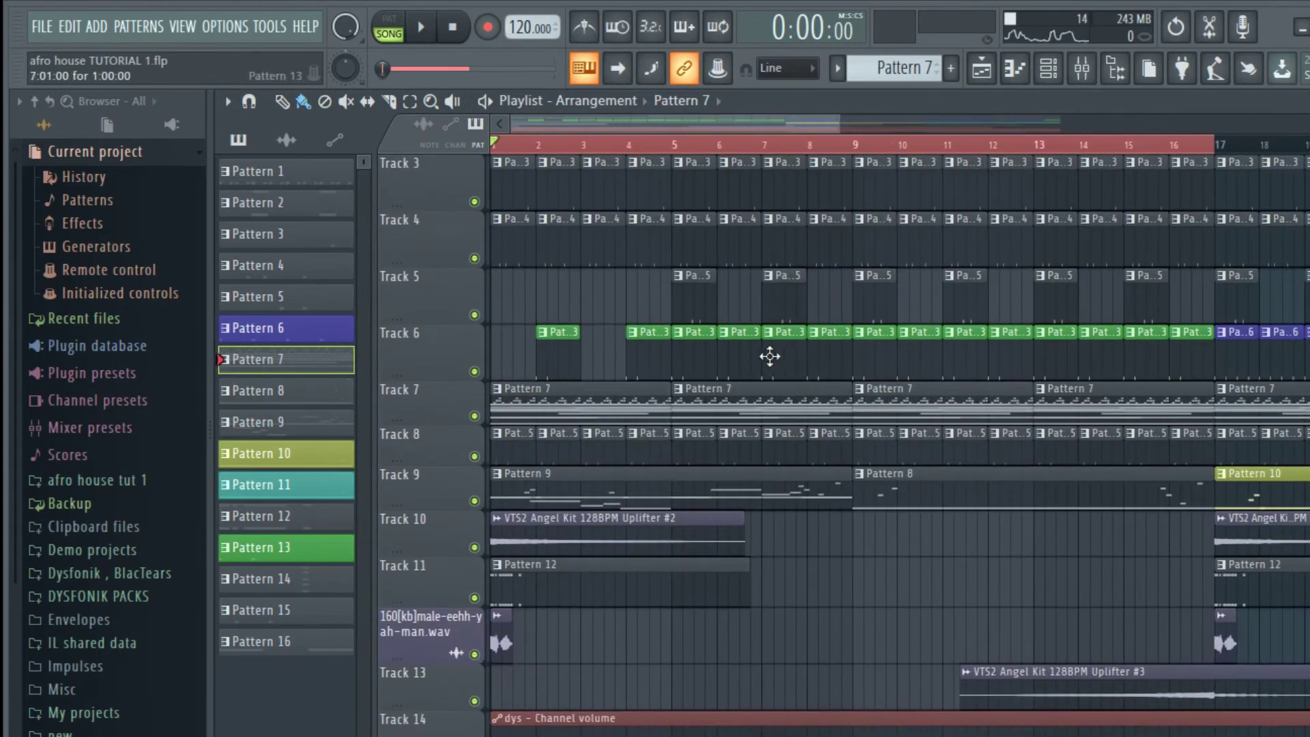
left_click_drag(780, 120, 957, 125)
left_click_drag(790, 116, 552, 136)
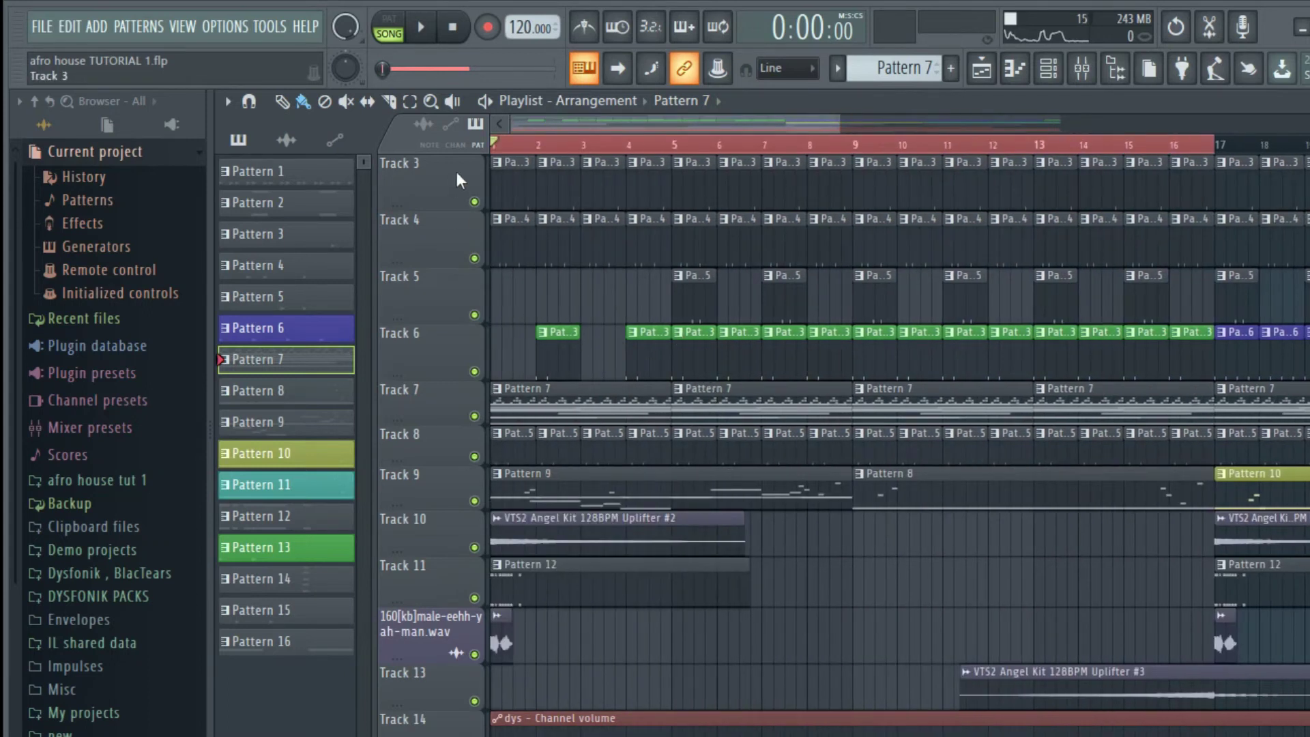
scroll(713, 298, "down", 4)
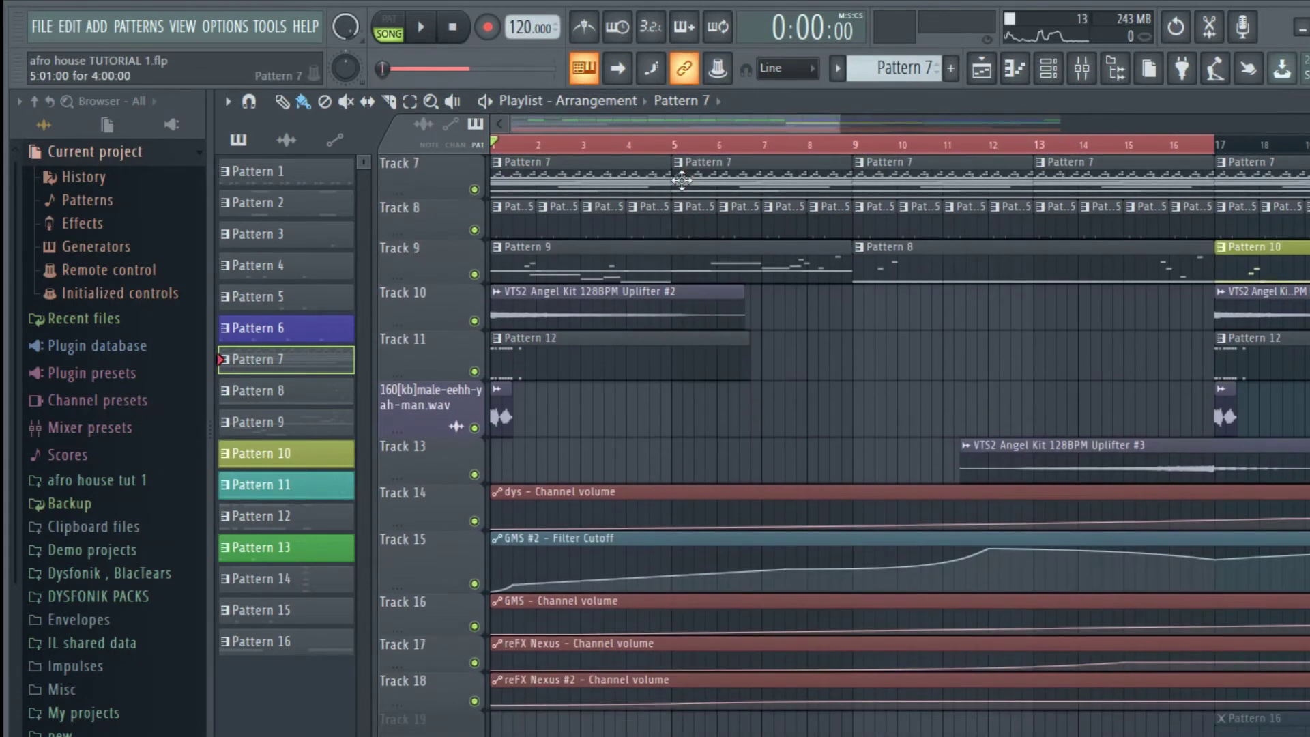
scroll(755, 423, "up", 2)
scroll(755, 423, "down", 5)
scroll(702, 336, "up", 4)
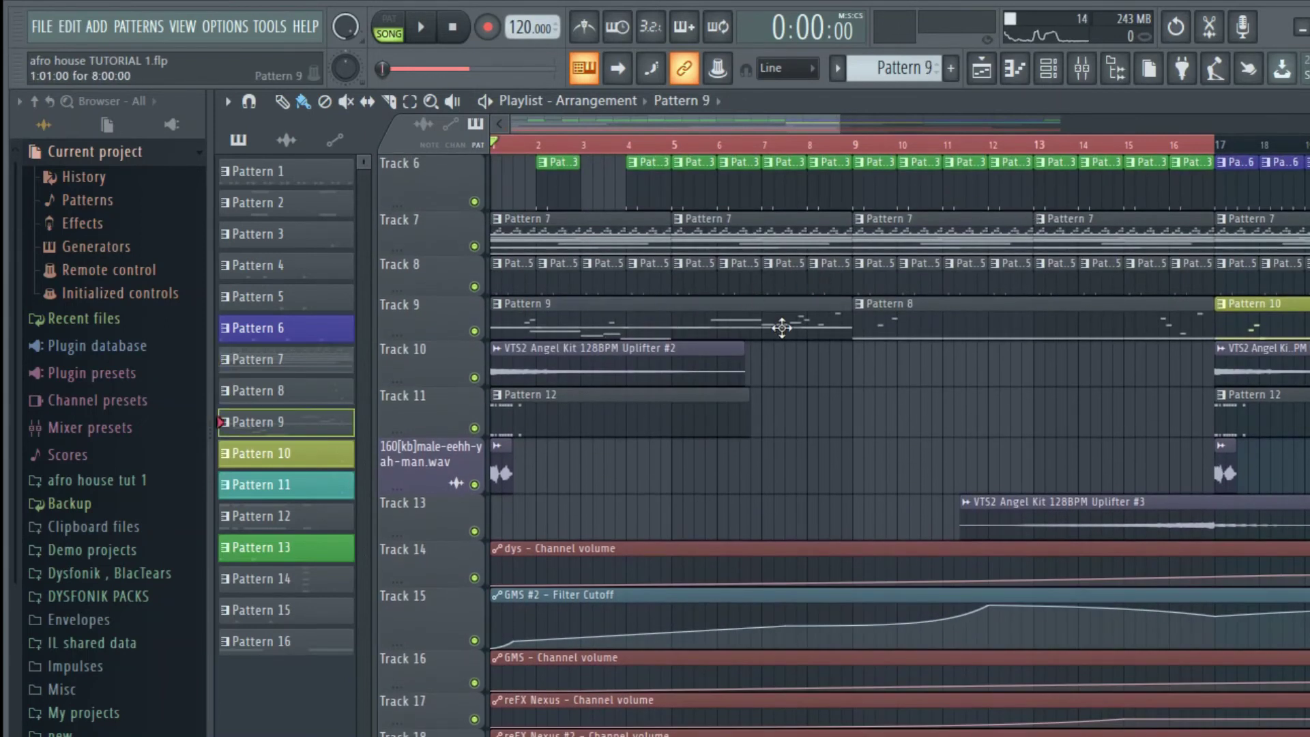
- Check which channels Pattern 9 uses in the channel rack, then enlarge Track 9 in the playlist to show the pattern's notes
left_click(1057, 80)
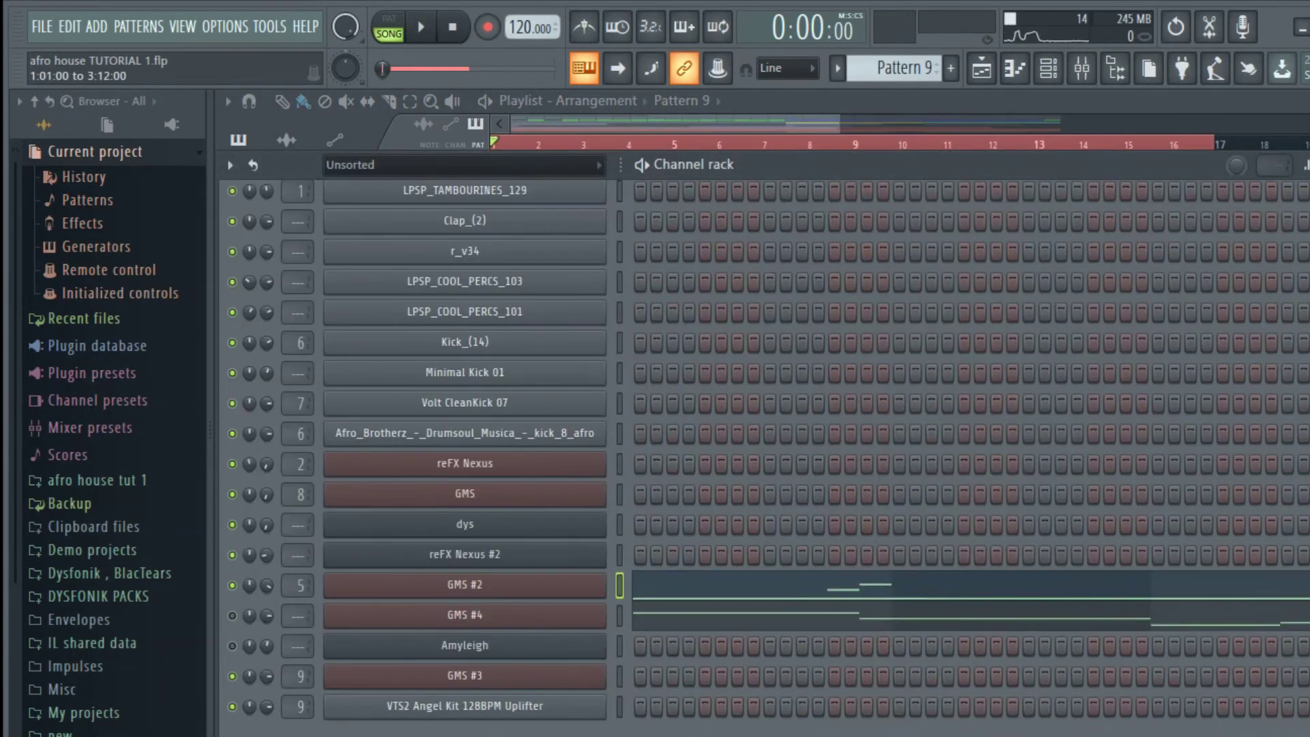
left_click(986, 72)
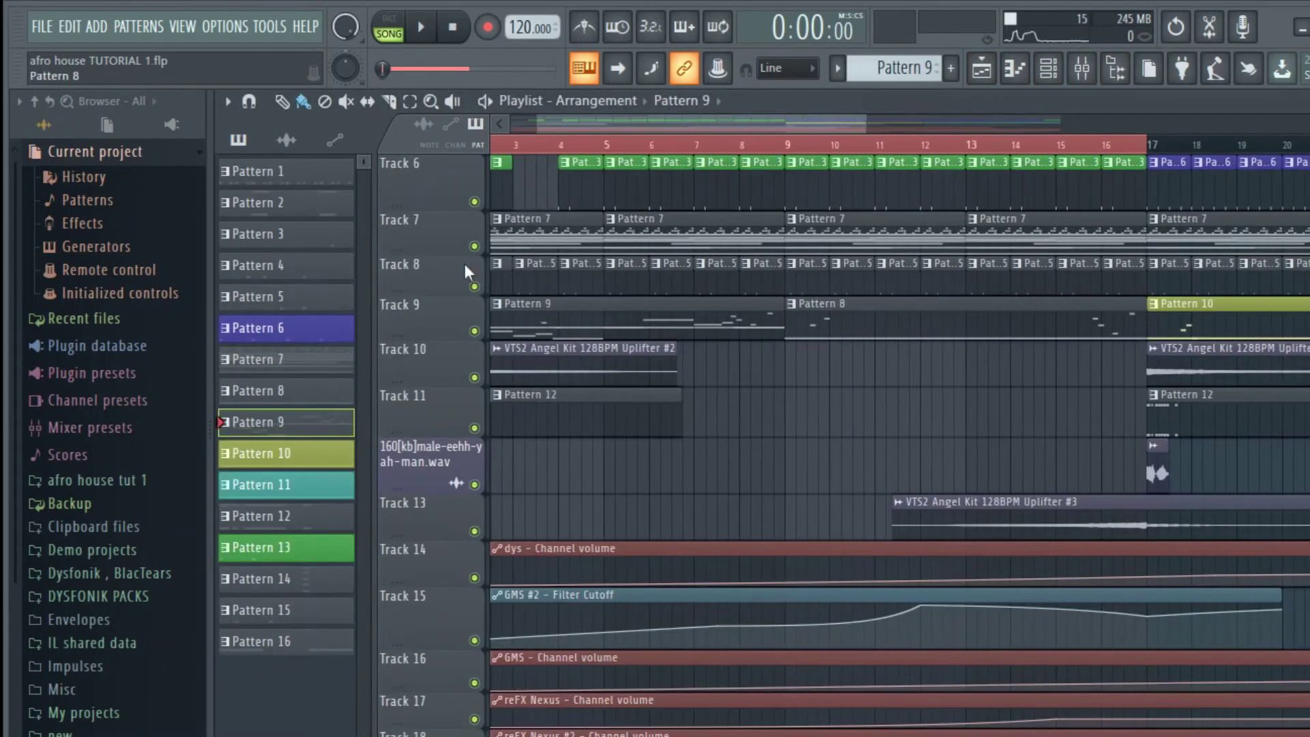
left_click_drag(657, 113, 481, 129)
left_click_drag(430, 341, 430, 481)
left_click_drag(835, 131, 754, 130)
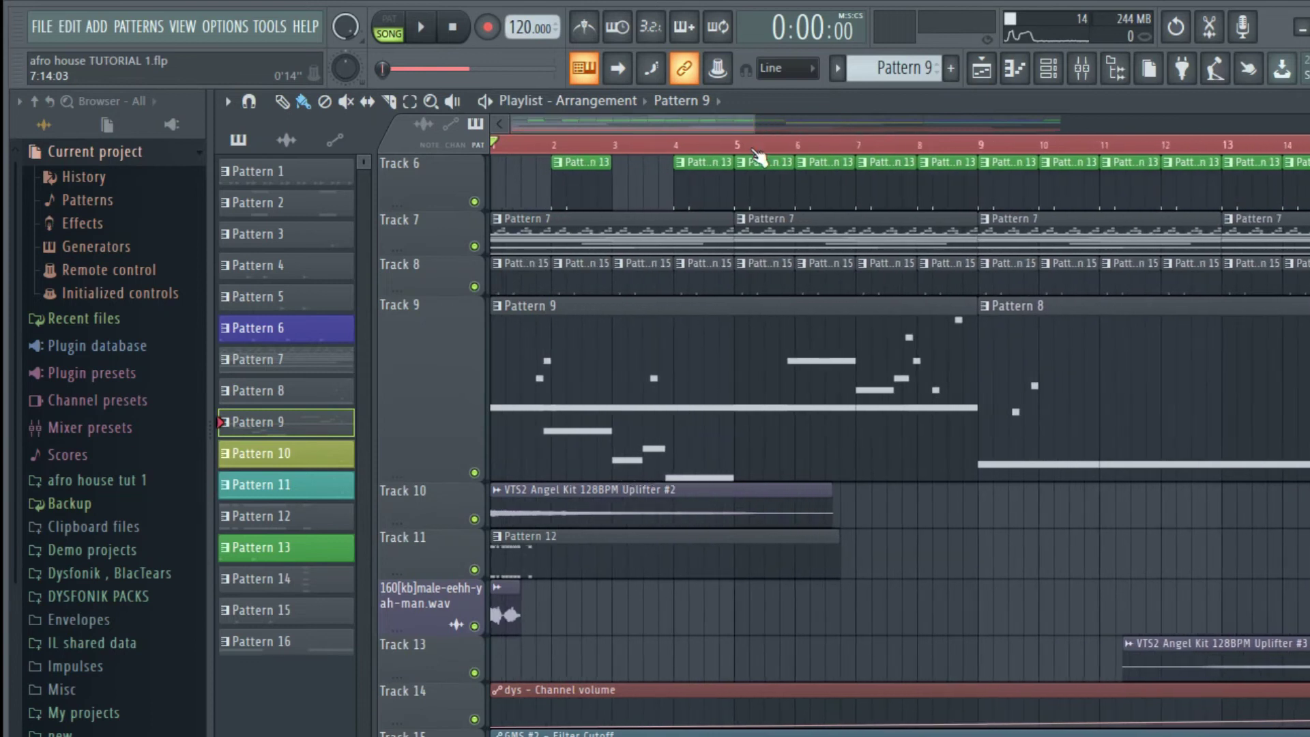
- Play the arrangement from bar 1 and enlarge Track 15 to examine the GMS #2 filter cutoff automation curve
scroll(751, 307, "up", 3)
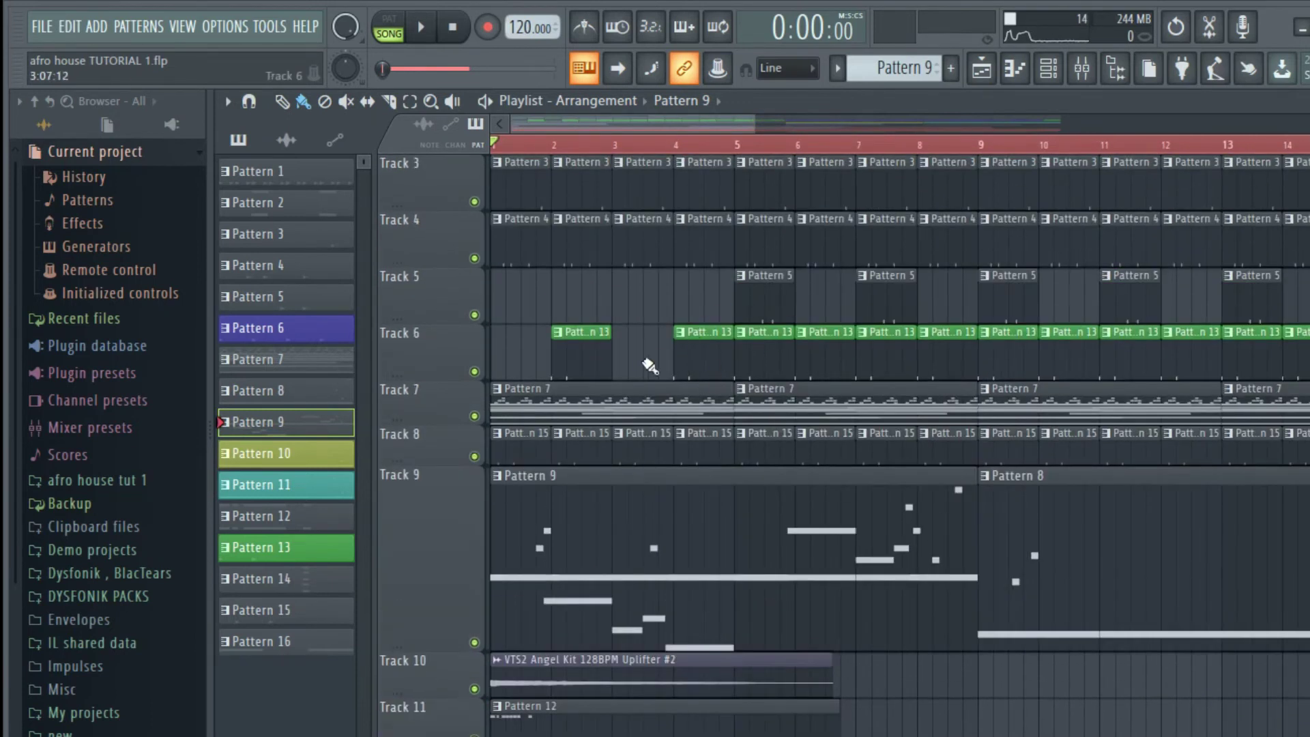
key("space")
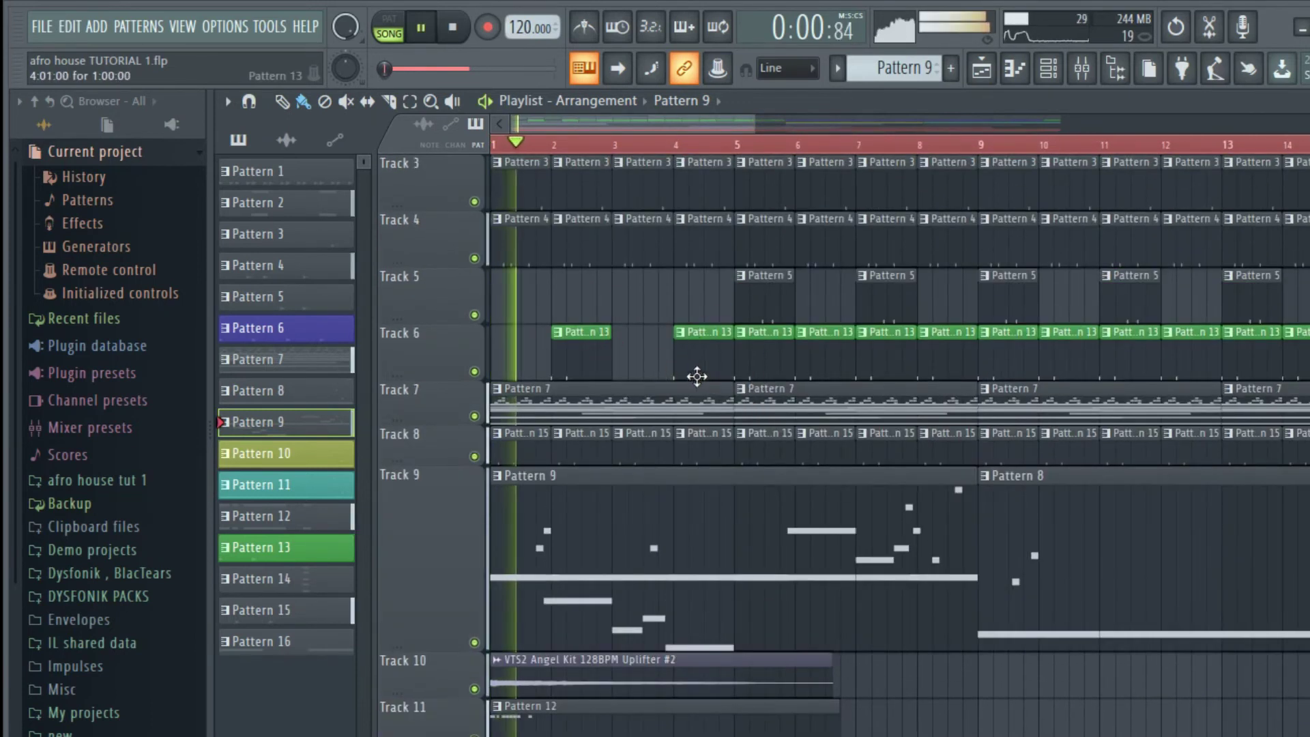
scroll(702, 385, "down", 2)
scroll(692, 391, "down", 6)
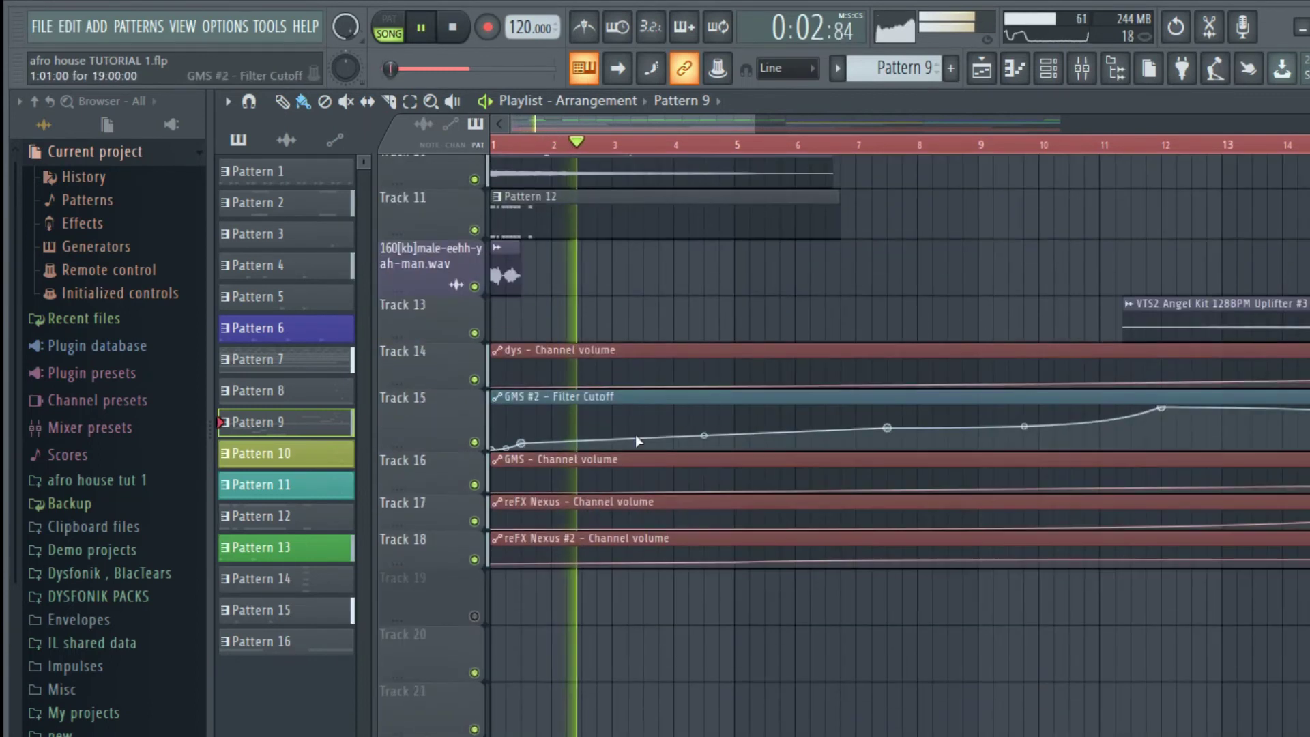
left_click_drag(420, 450, 420, 730)
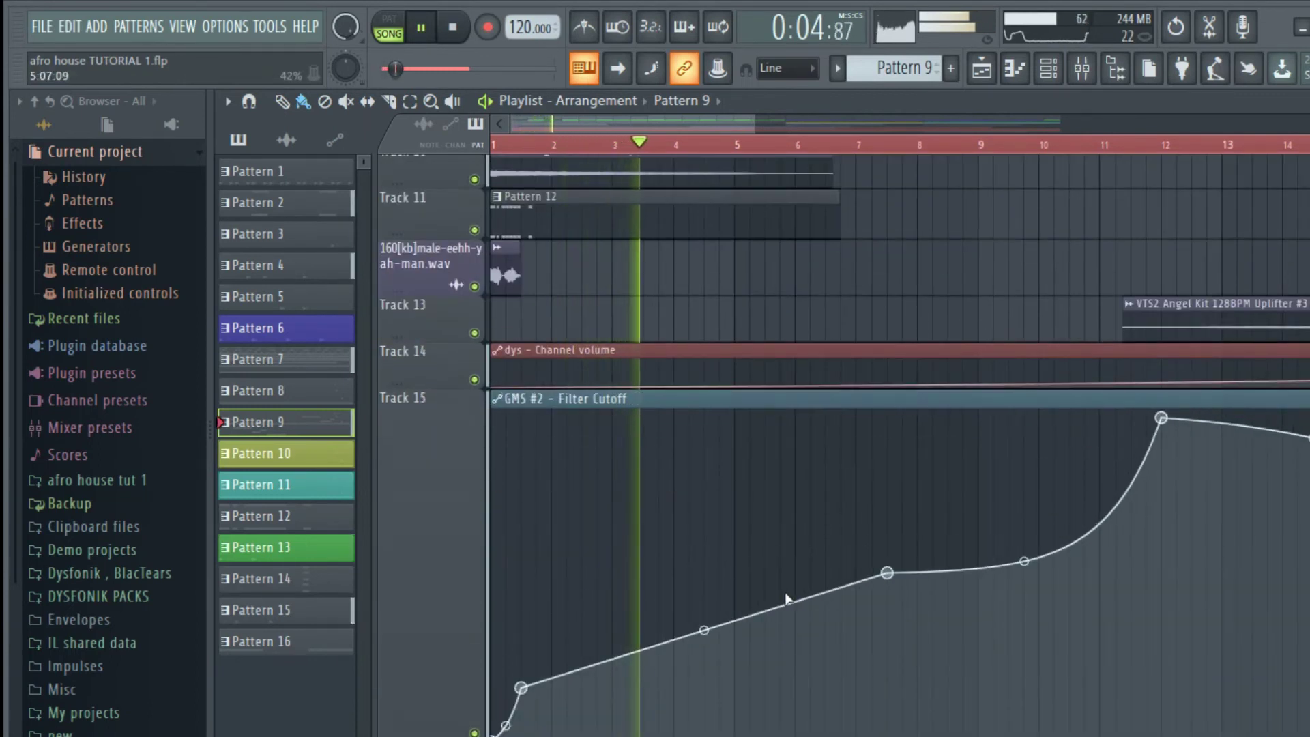
- Check the filter cutoff slider in the GMS #2 synth, close the synth and return to the playlist
left_click(1084, 67)
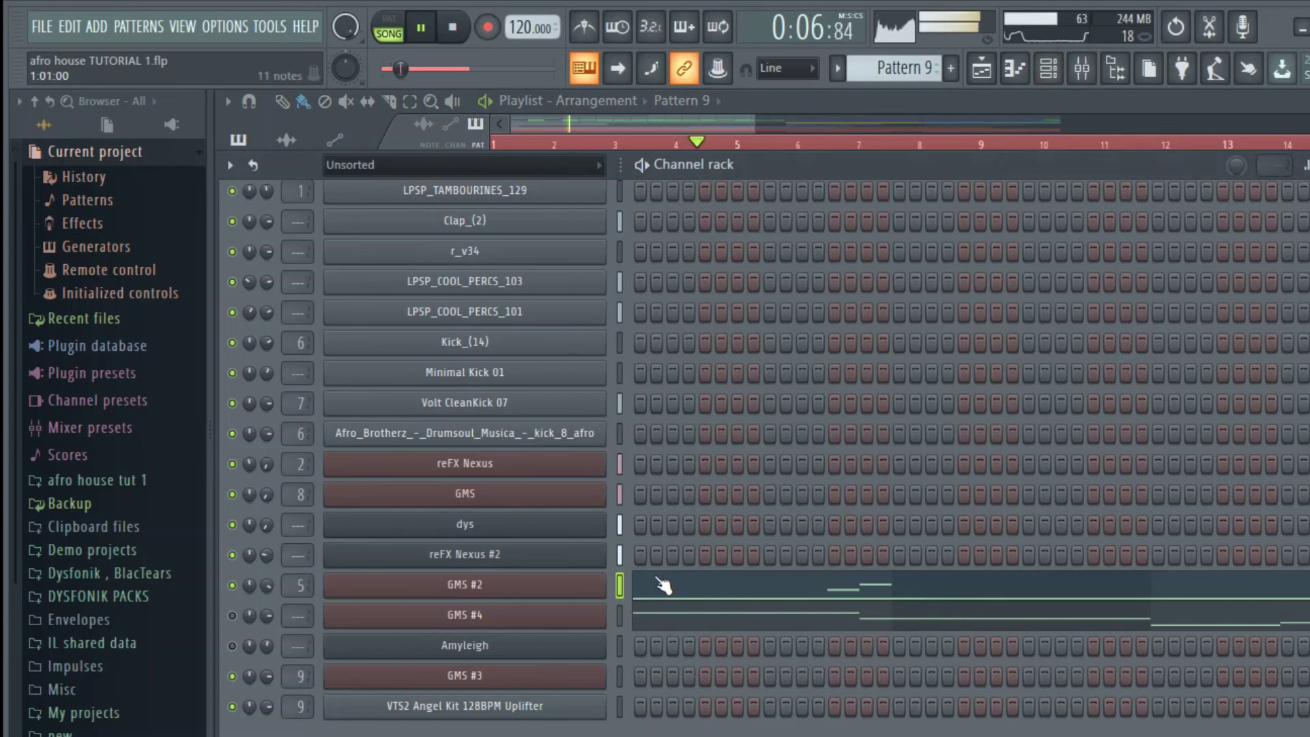
left_click(552, 592)
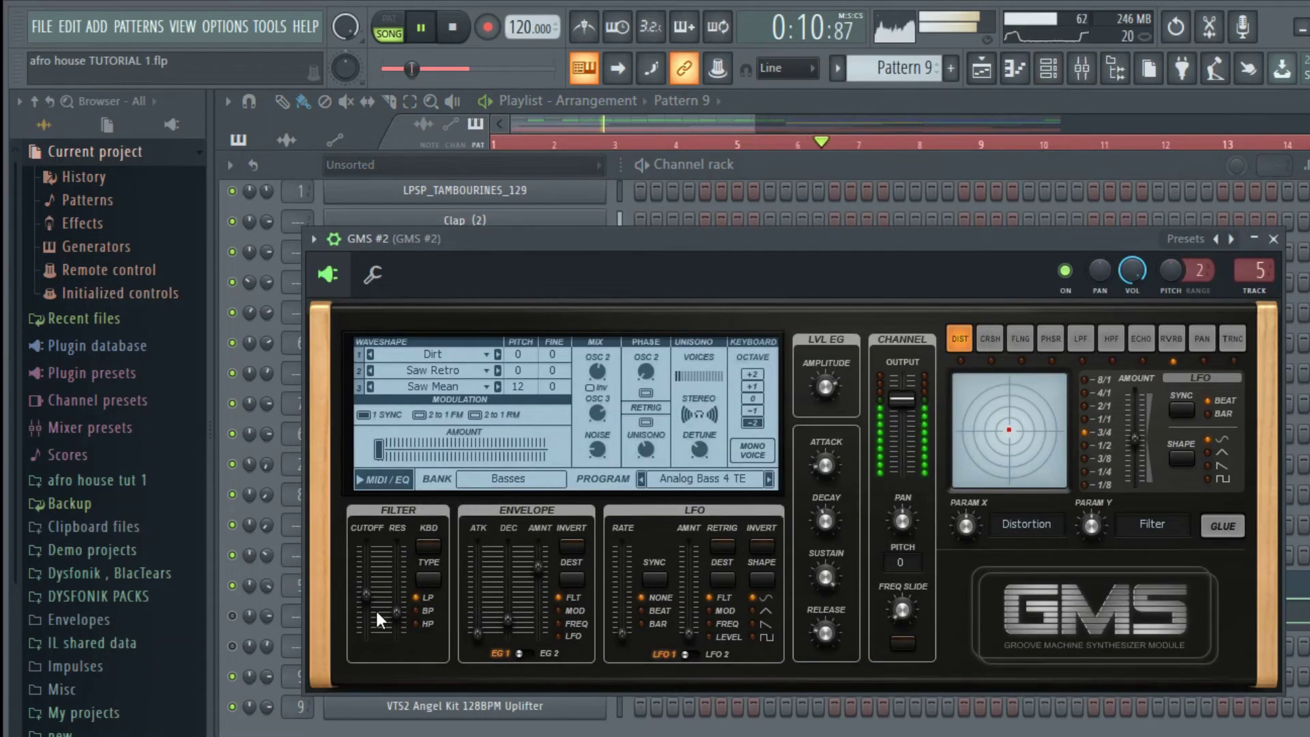
left_click(1272, 242)
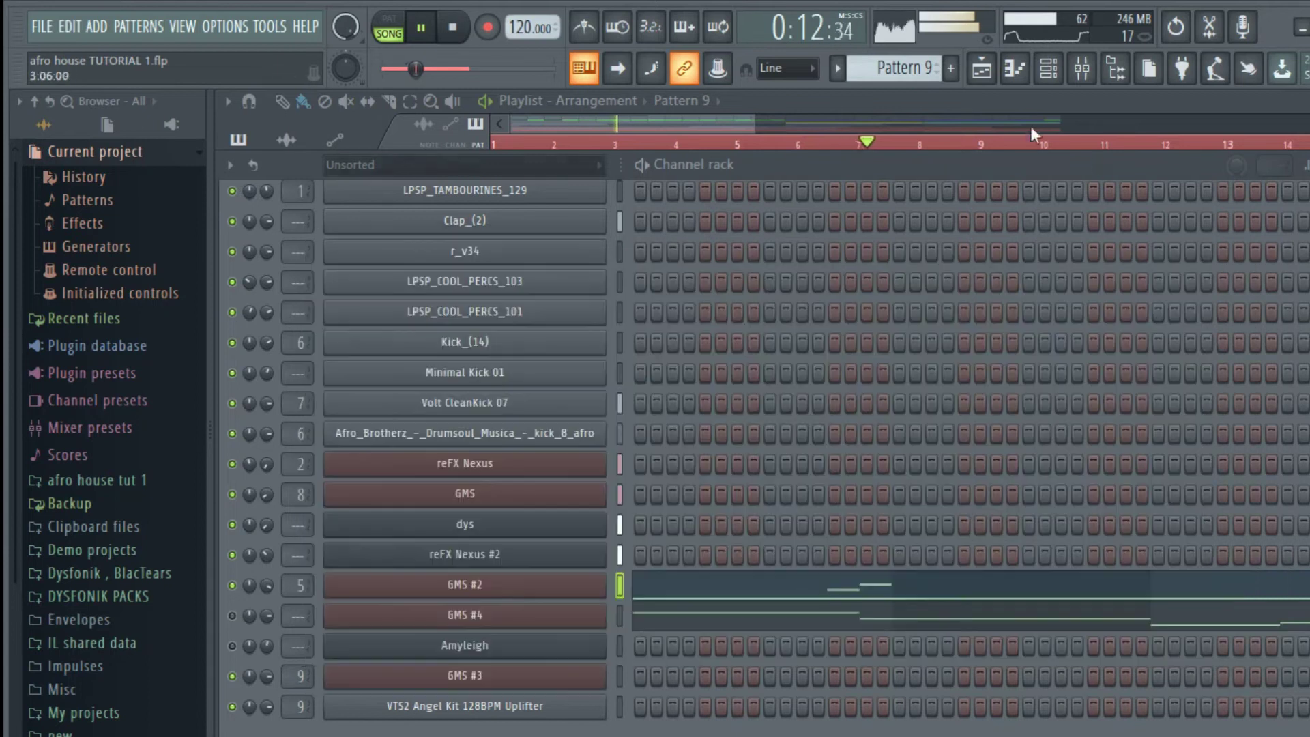
left_click(989, 71)
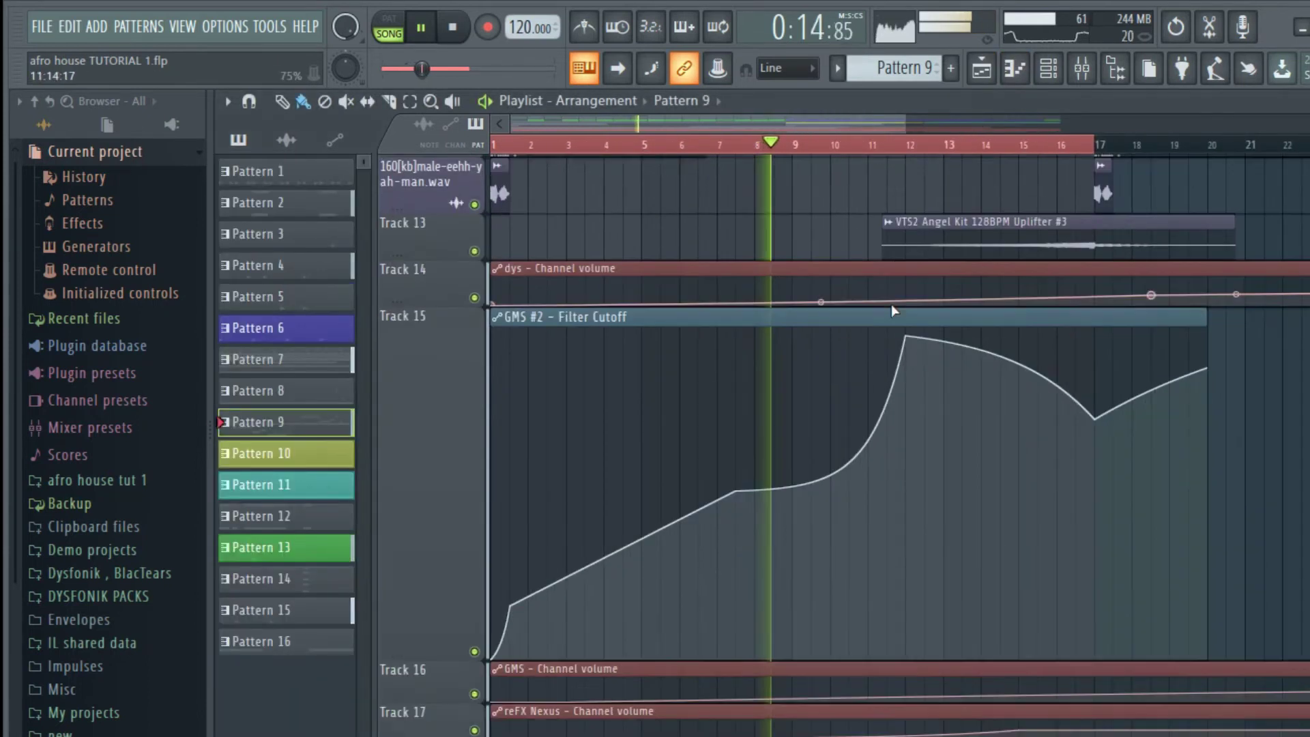
- Reduce the heights of playlist Tracks 15 and 9 so more tracks fit in view
scroll(891, 304, "down", 1)
left_click_drag(447, 628, 447, 384)
scroll(819, 410, "up", 3)
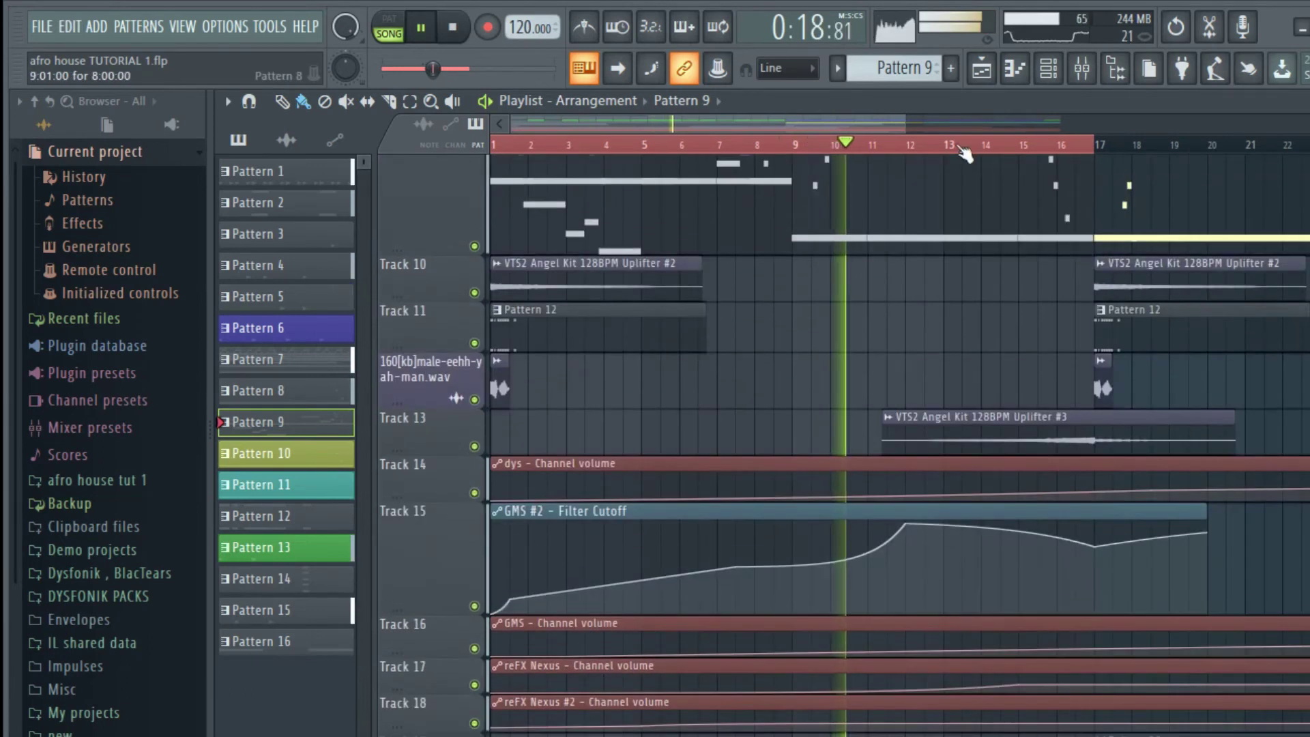
scroll(451, 368, "up", 2)
left_click_drag(451, 369, 451, 278)
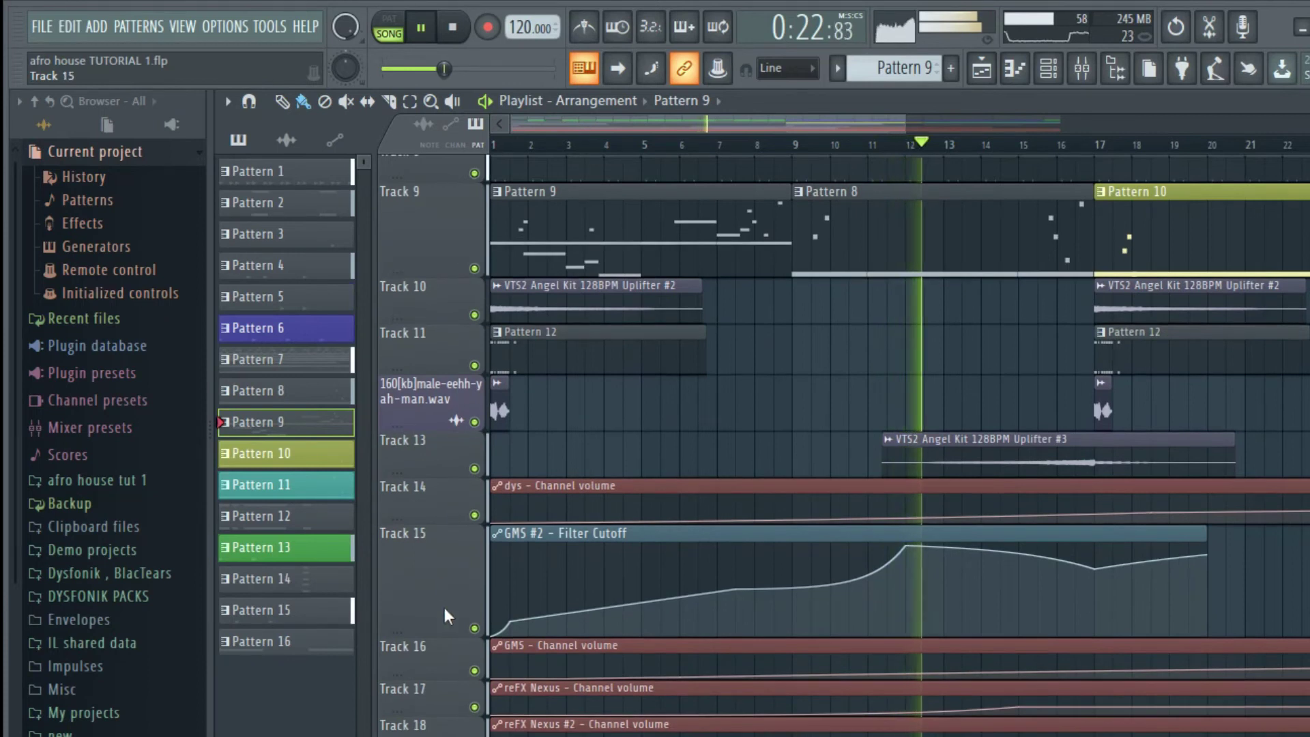
left_click_drag(444, 639, 444, 604)
- Enlarge Track 11 moderately to show the Pattern 12 notes while the song plays through bar 17
scroll(812, 123, "right", 2)
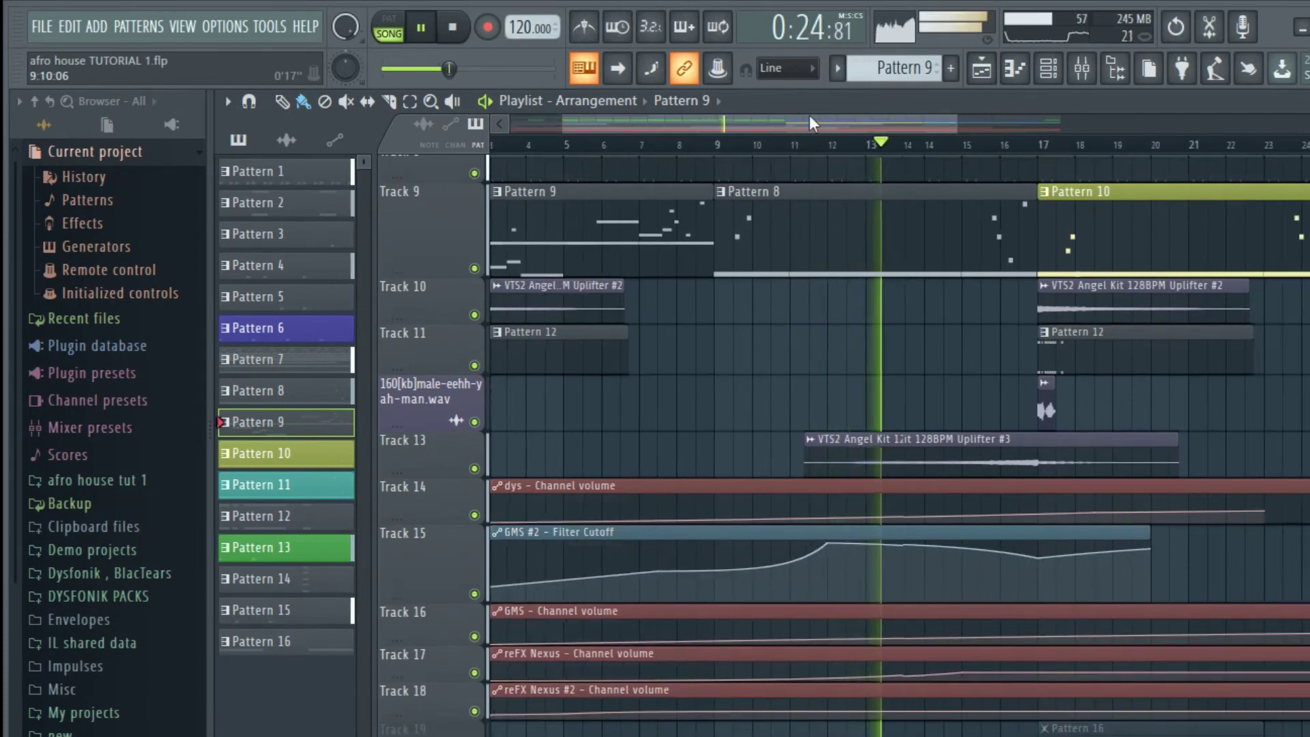
scroll(809, 114, "right", 4)
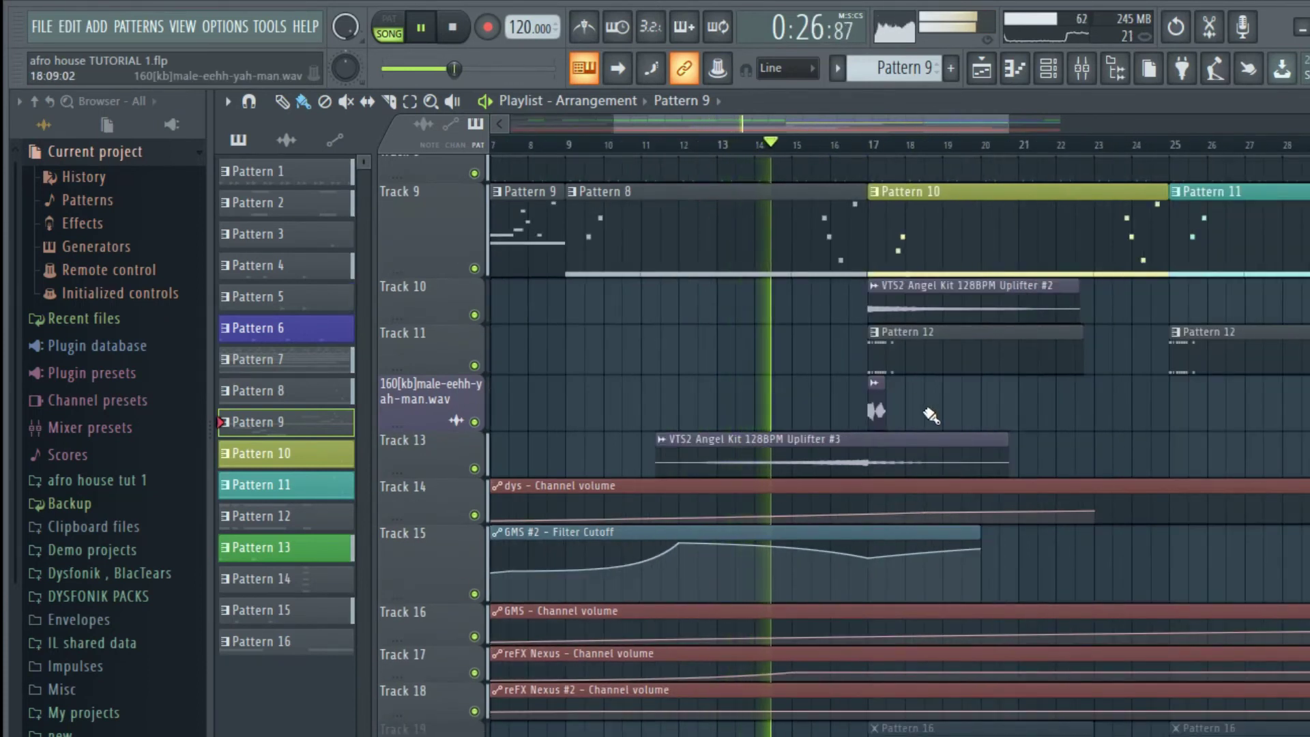
left_click_drag(442, 373, 442, 425)
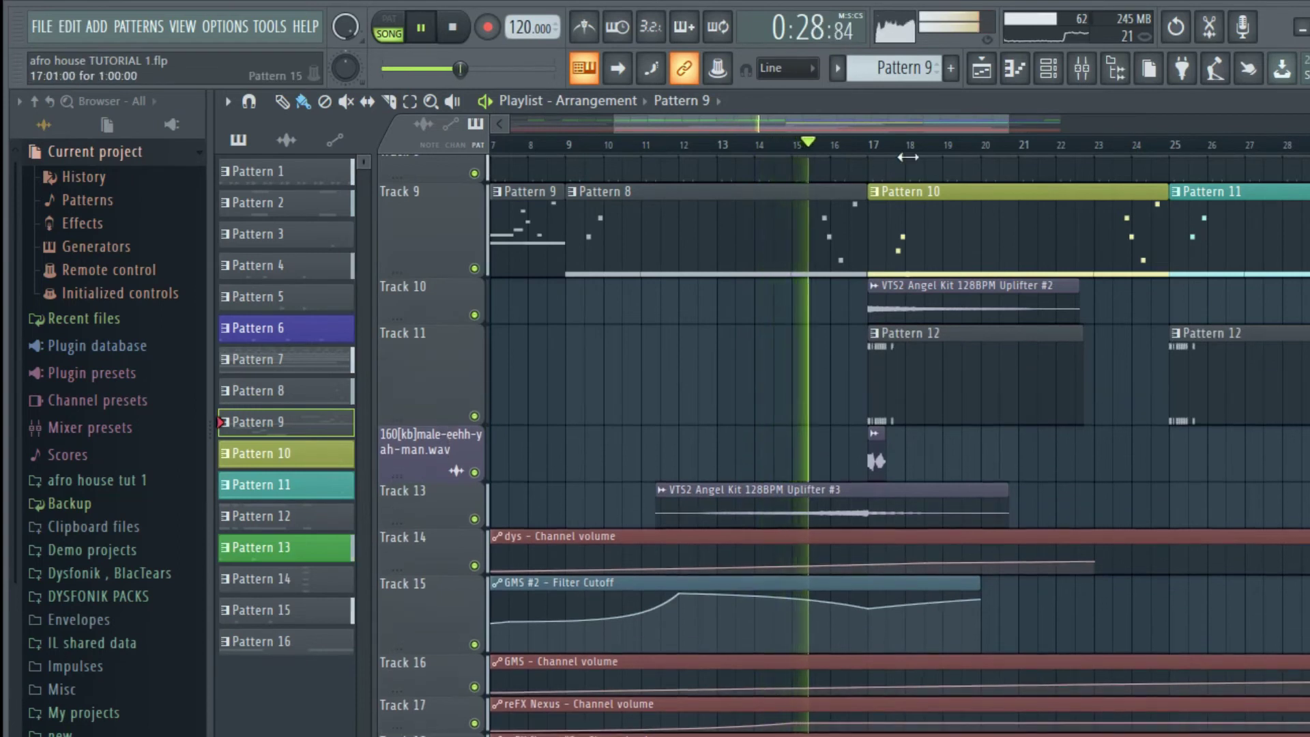
scroll(917, 165, "up", 3)
scroll(934, 159, "up", 3)
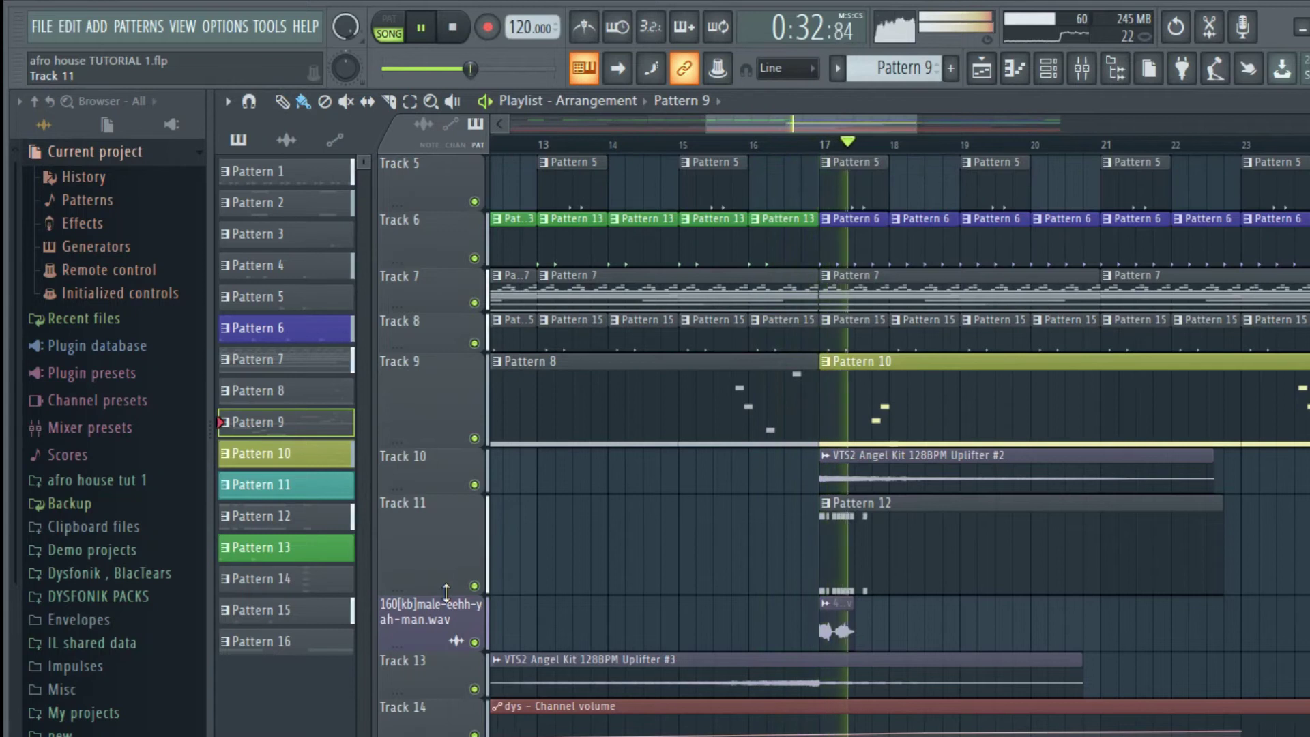
left_click_drag(446, 591, 446, 572)
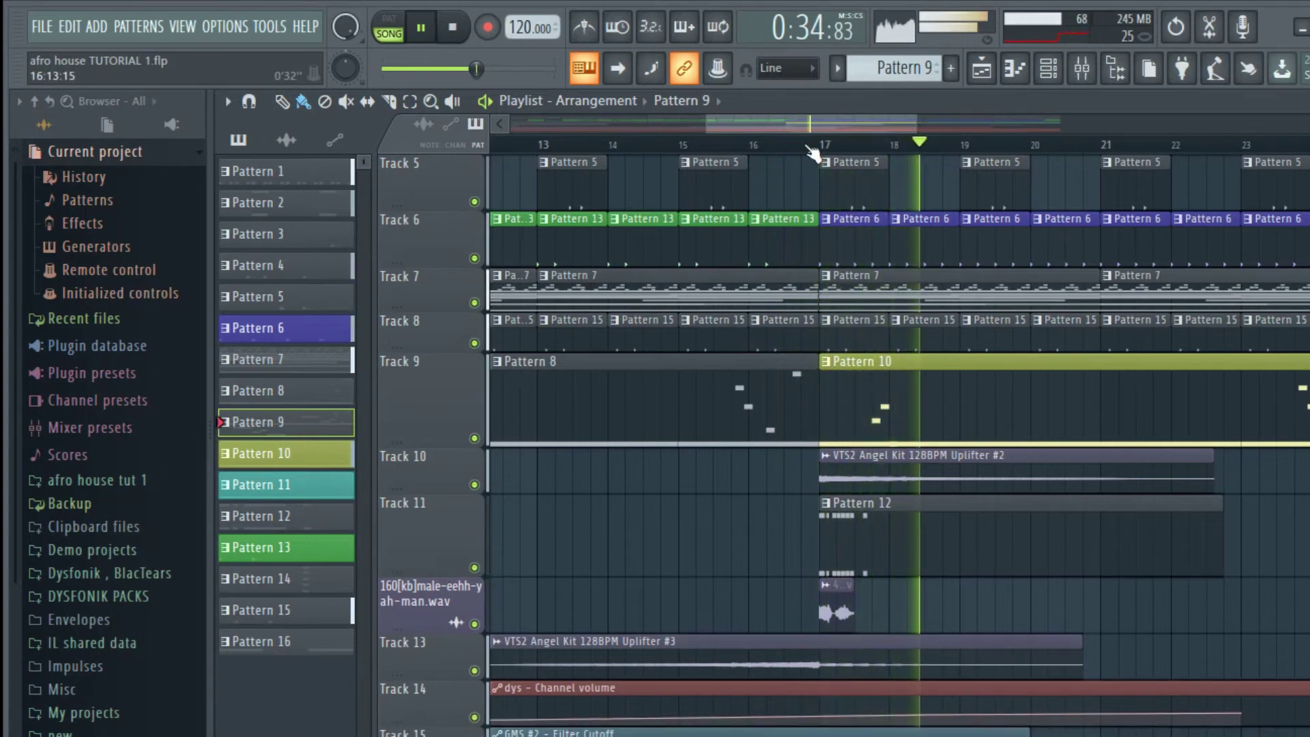
- Delete the bar 16 clips on Tracks 1 to 4 and 6, and play the transition from bar 14
key("space")
scroll(878, 194, "up", 4)
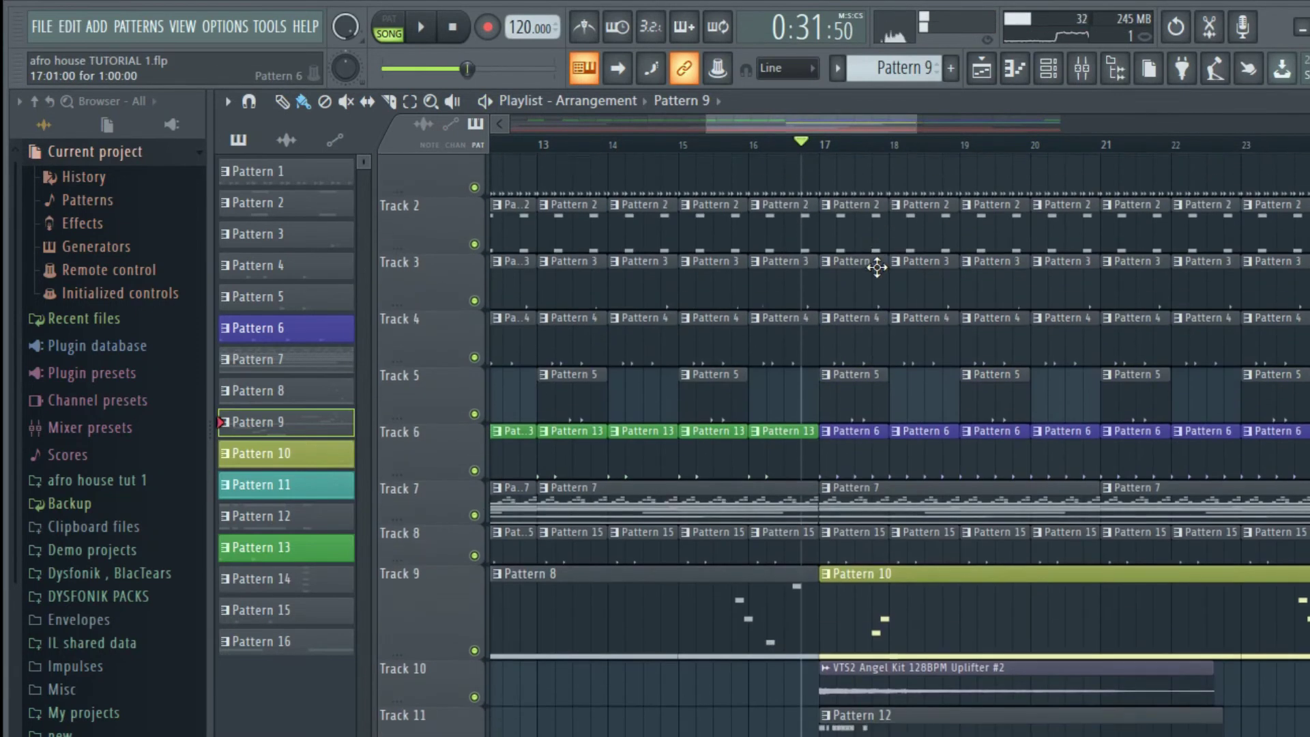
scroll(895, 402, "down", 2)
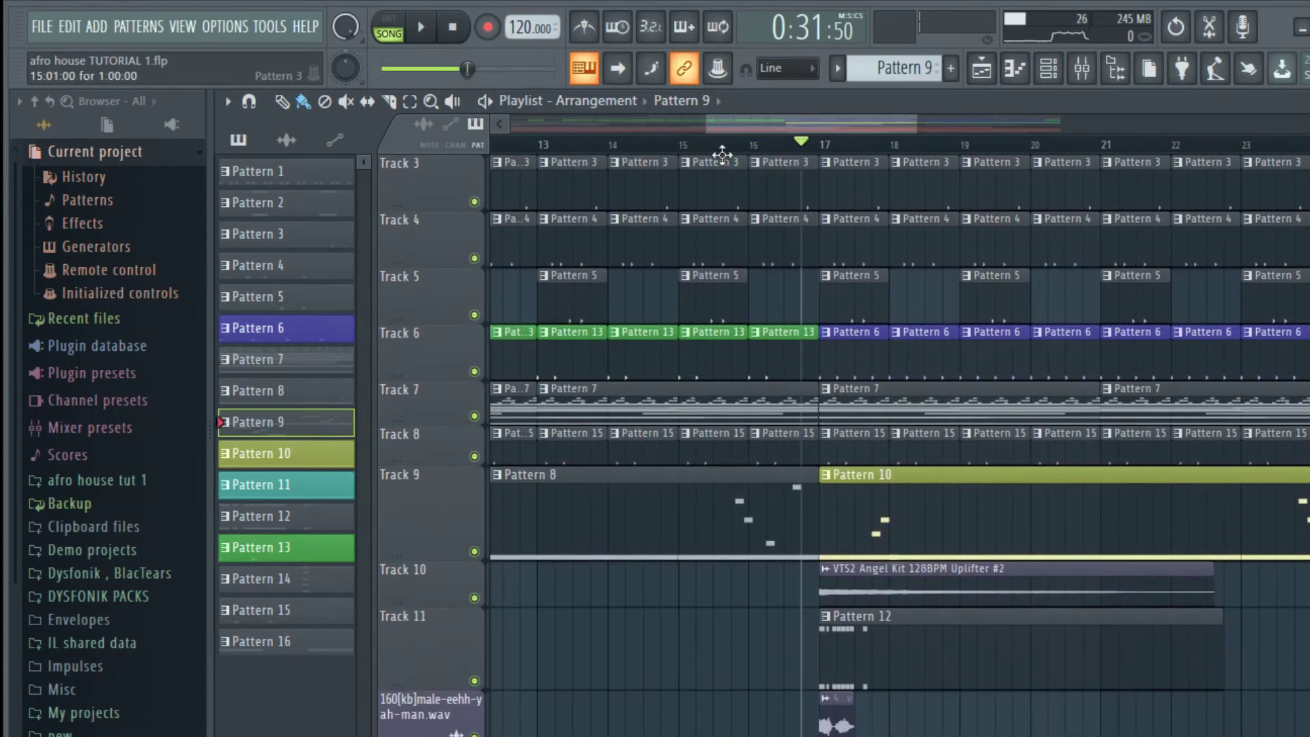
scroll(791, 242, "down", 2)
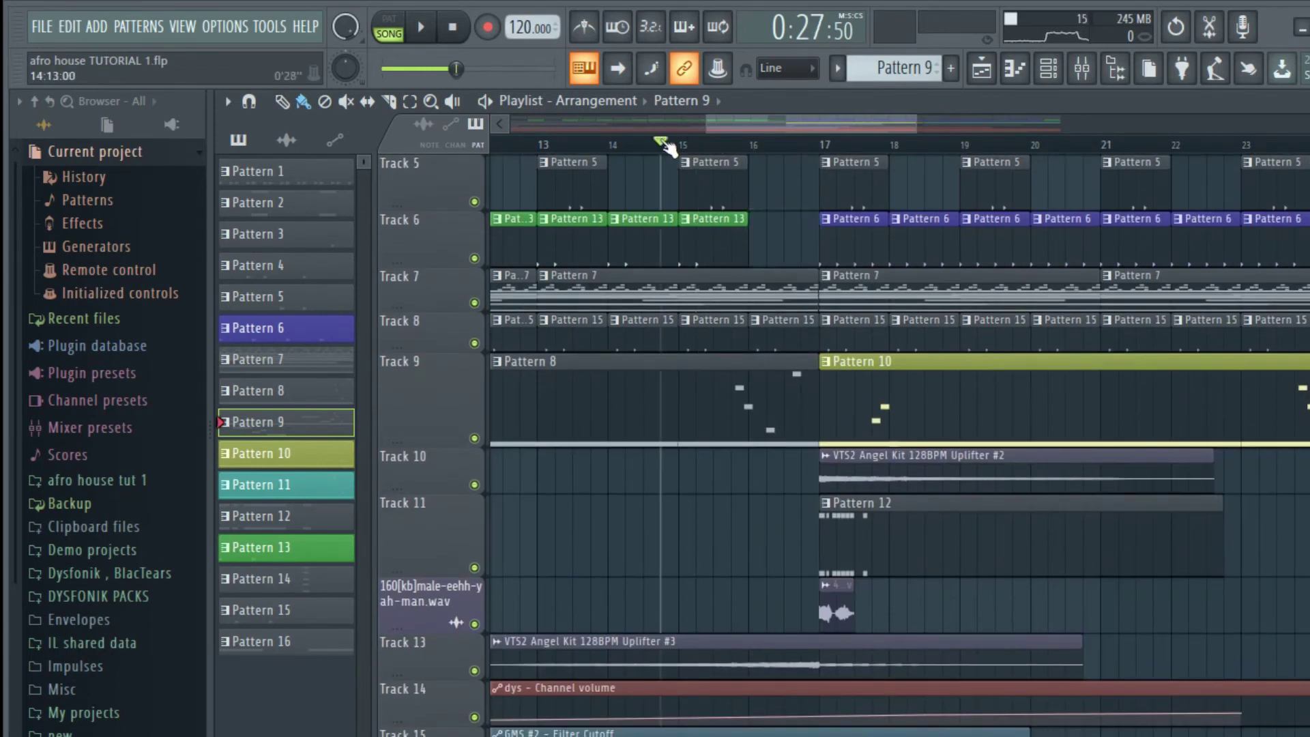
key("space")
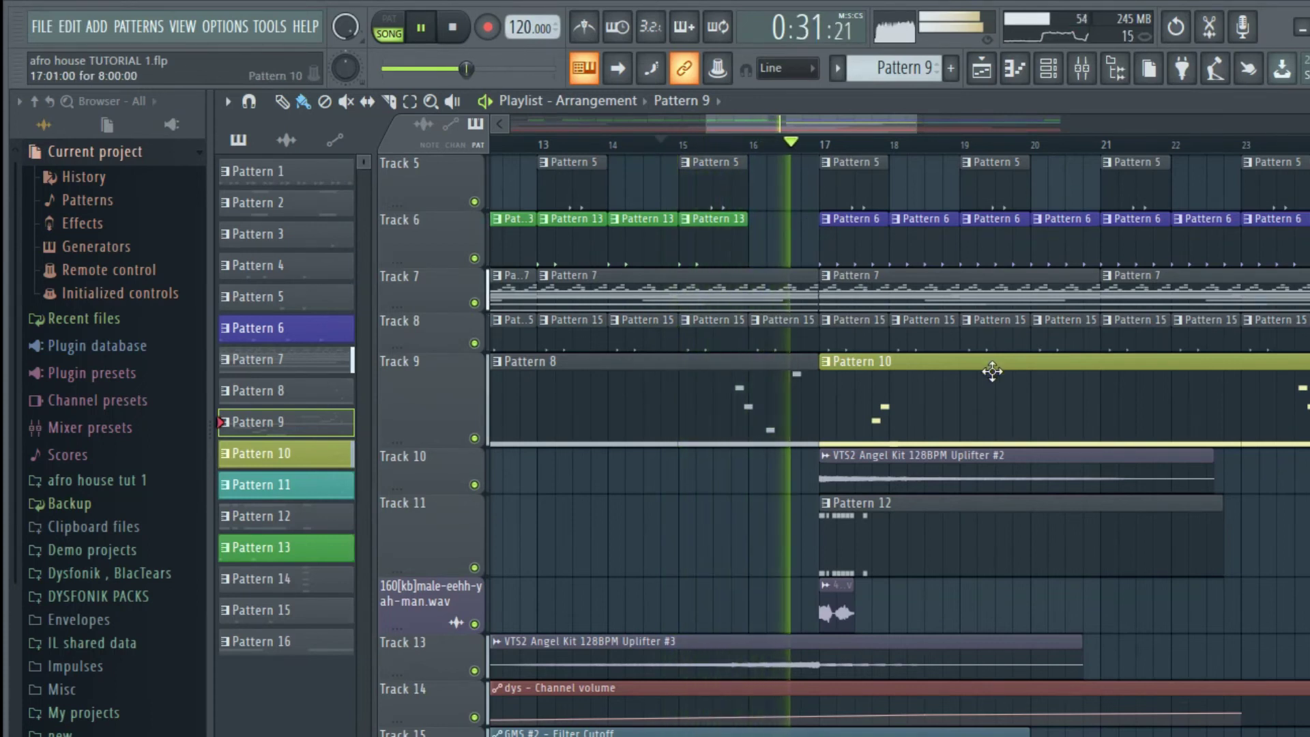
- Examine the pattern, uplifter and automation tracks from bar 17 to bar 33 during playback
scroll(993, 370, "down", 4)
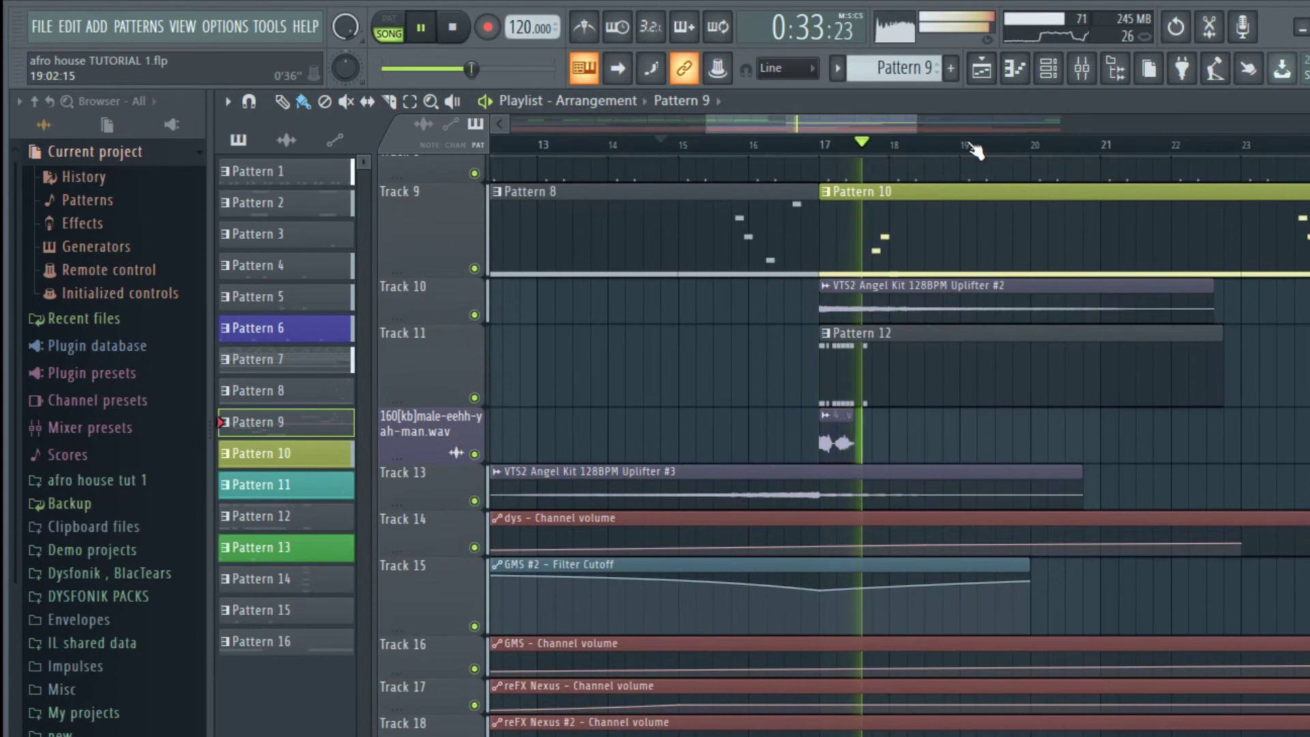
scroll(957, 141, "down", 3)
scroll(925, 126, "right", 4)
scroll(757, 269, "up", 3)
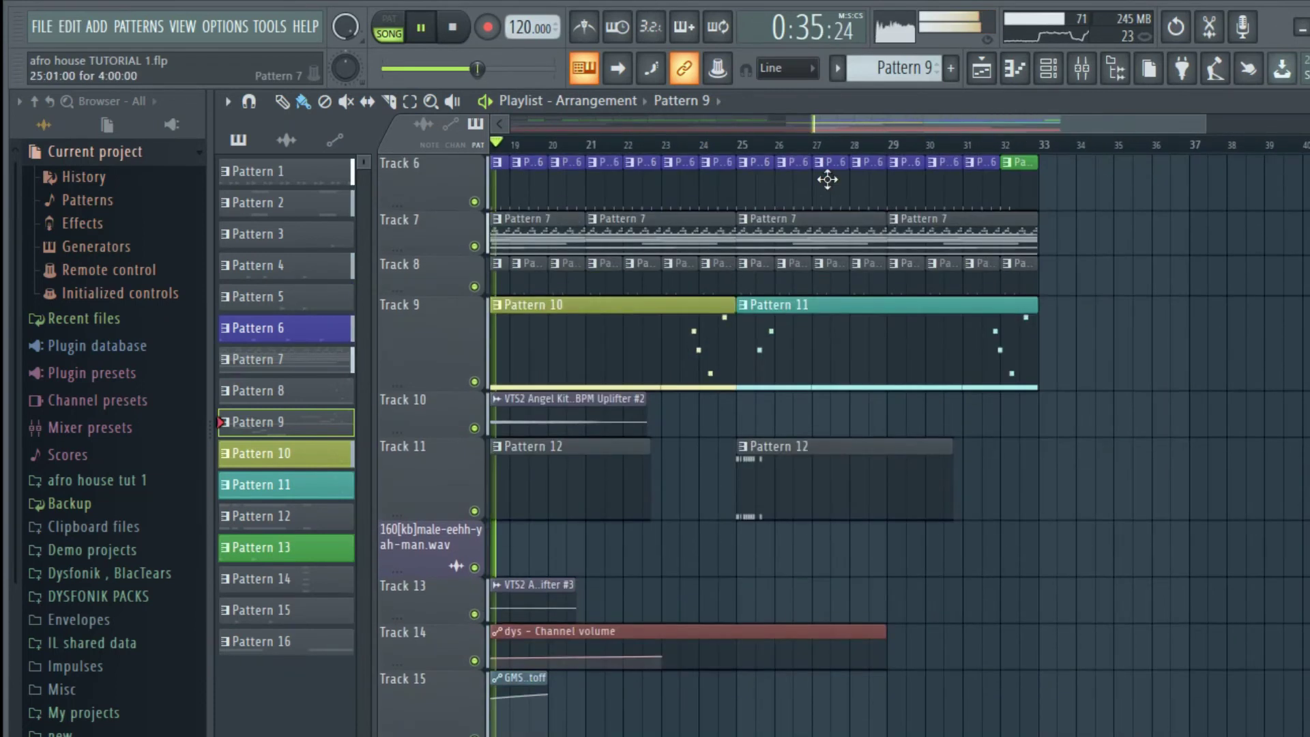
left_click_drag(812, 123, 696, 121)
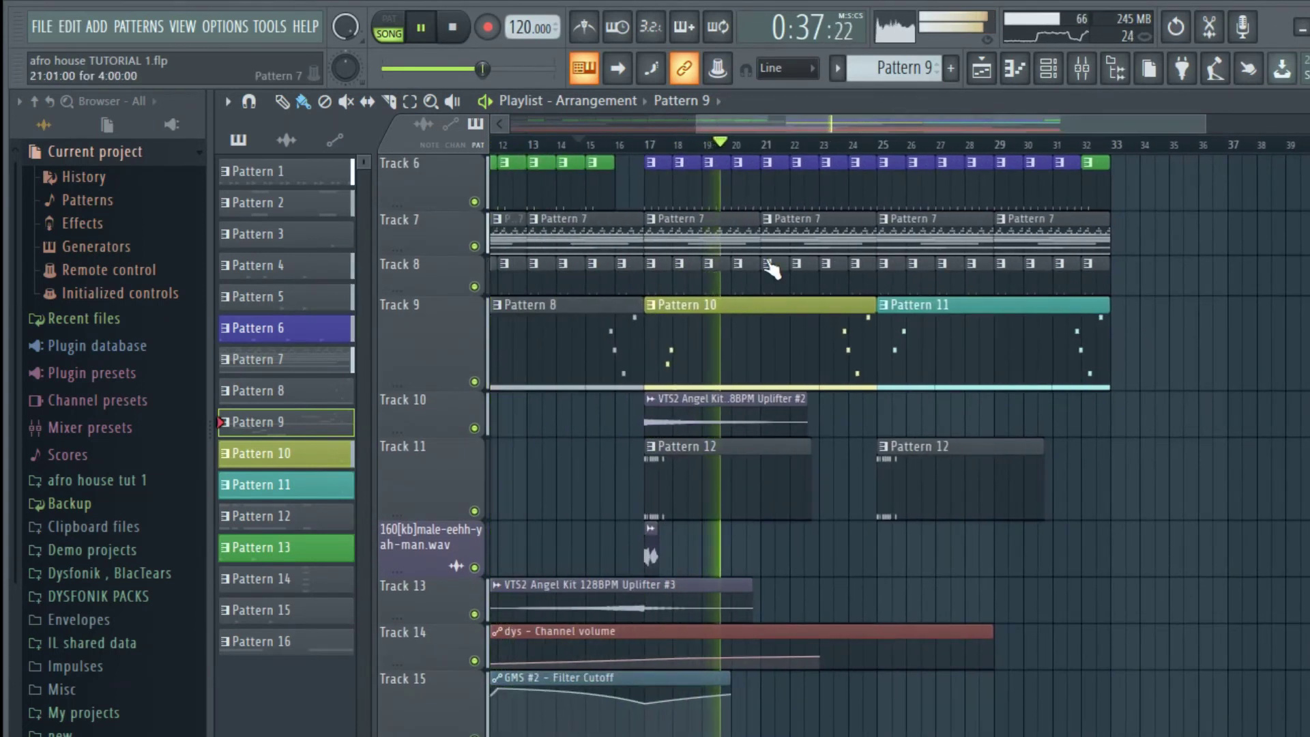
- Select the clips of bars 25 to 32 on Tracks 1 to 9 and duplicate them from bar 33
scroll(843, 363, "up", 2)
left_click_drag(1194, 503, 887, 83)
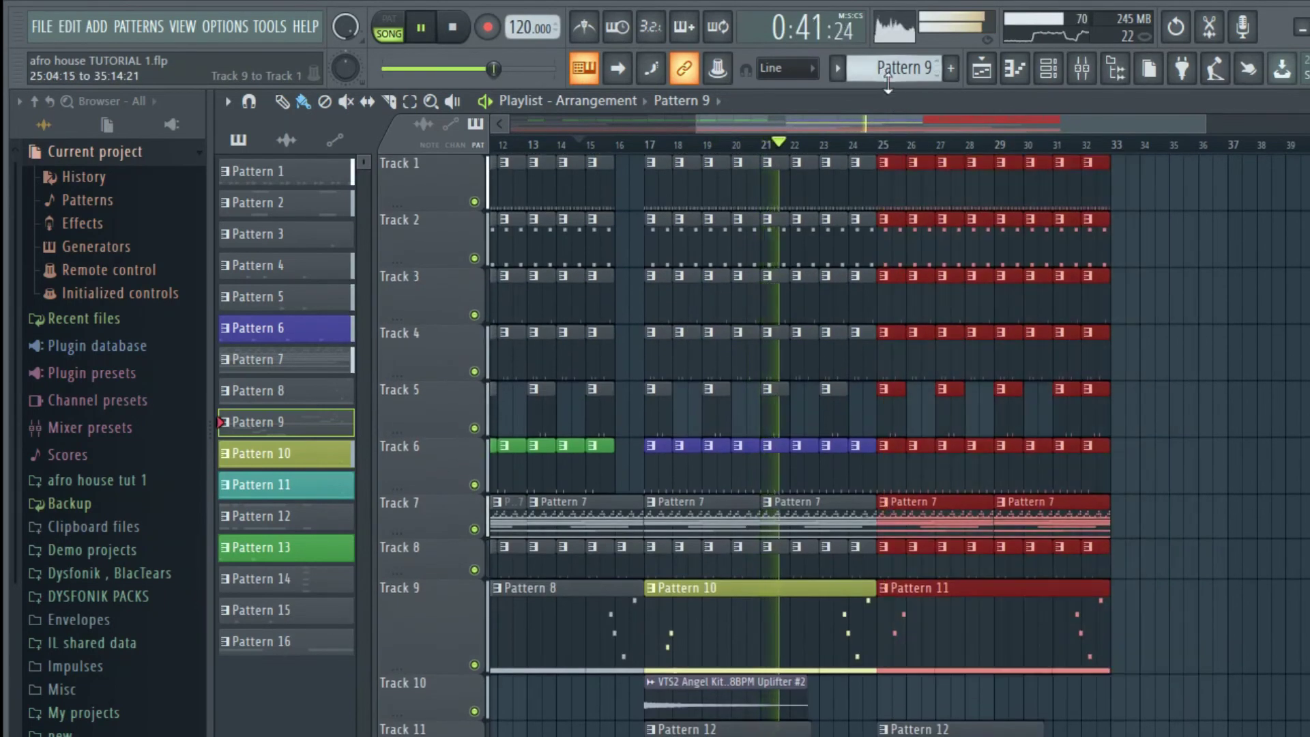
key("ctrl+b")
- Copy the Pattern 12 clip on Track 11 from bar 25 to bar 33
scroll(1085, 307, "down", 4)
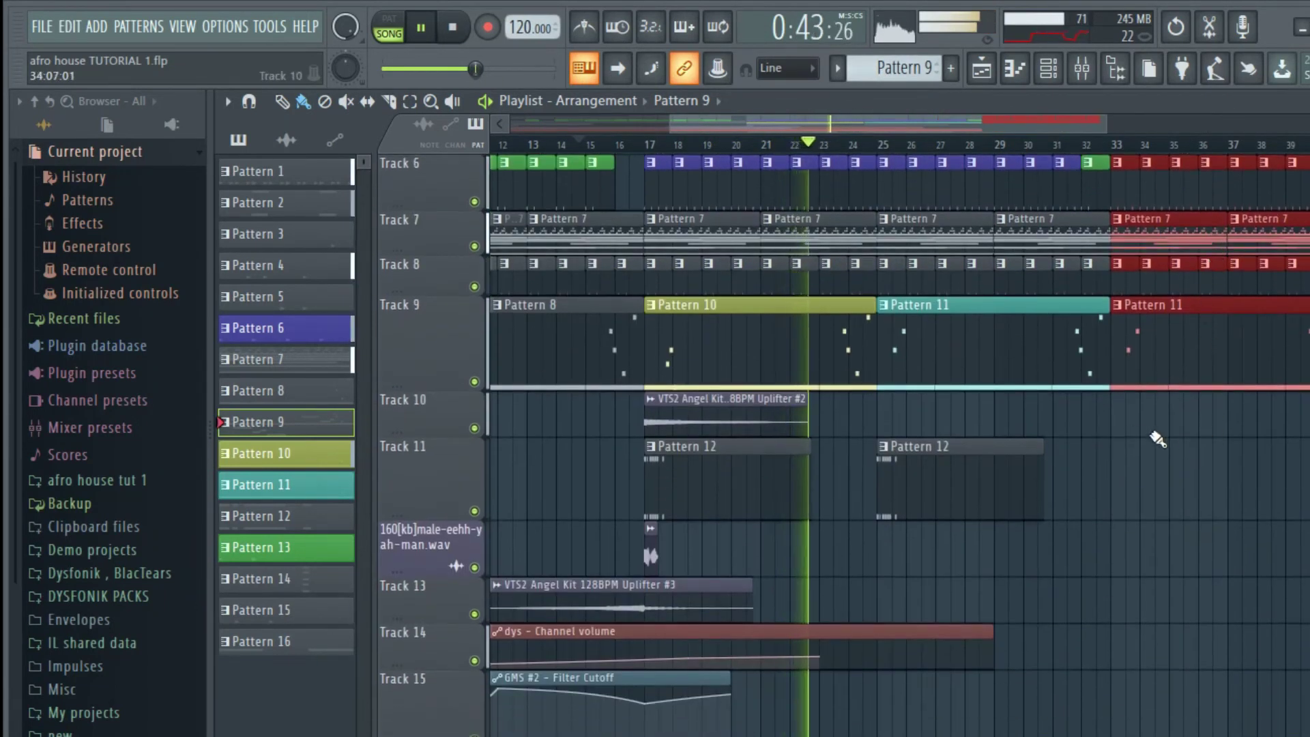
left_click_drag(1011, 491, 1234, 516)
scroll(1049, 127, "right", 3)
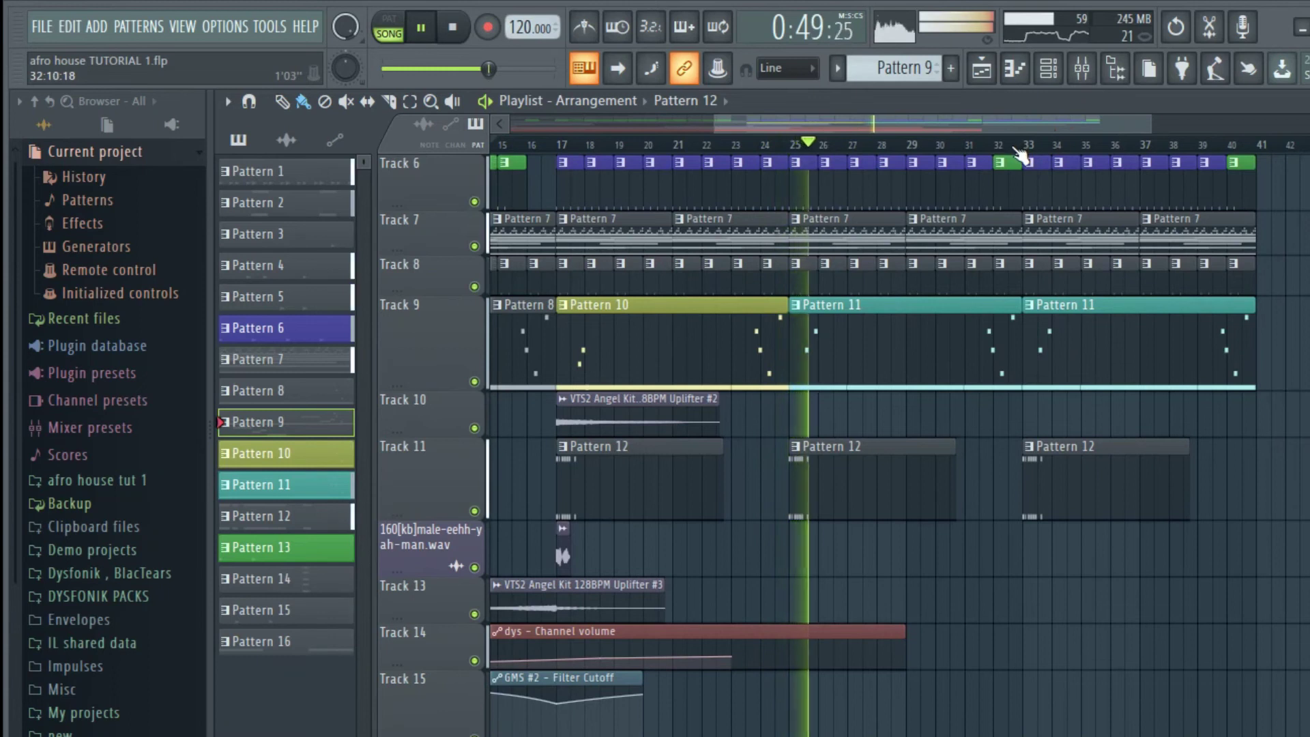
- Copy the VTS2 Angel Kit 128BPM Uplifter #2 and 430[kb]fem-hi-er.wav clips from bar 17 to bar 33 and stop playback
scroll(1006, 167, "down", 2)
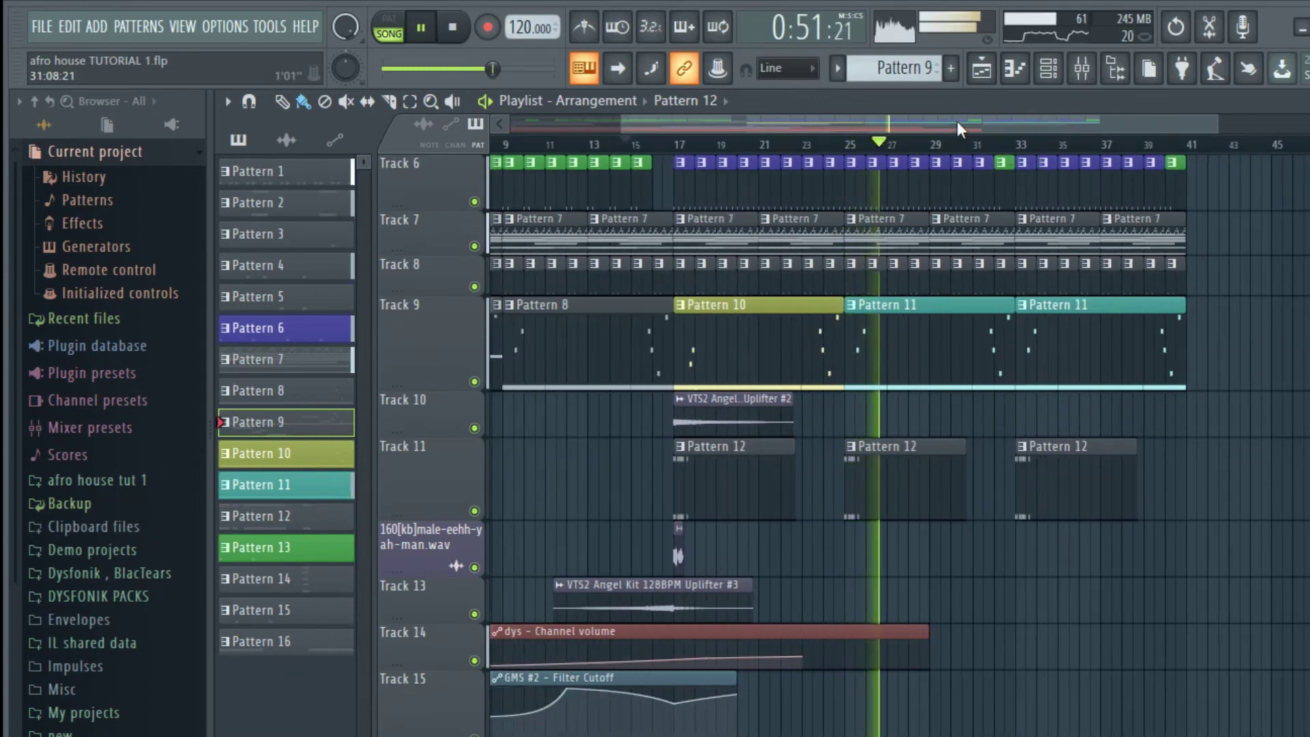
scroll(937, 130, "right", 3)
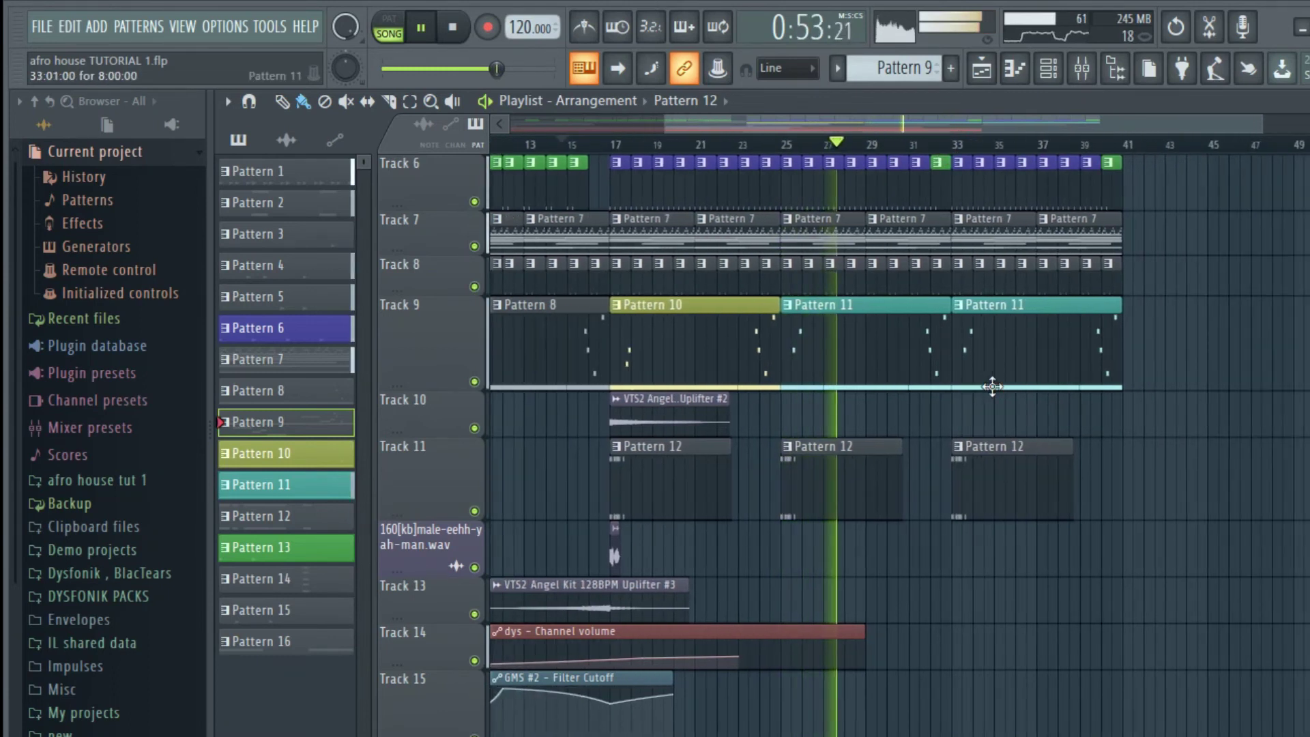
scroll(960, 476, "down", 5)
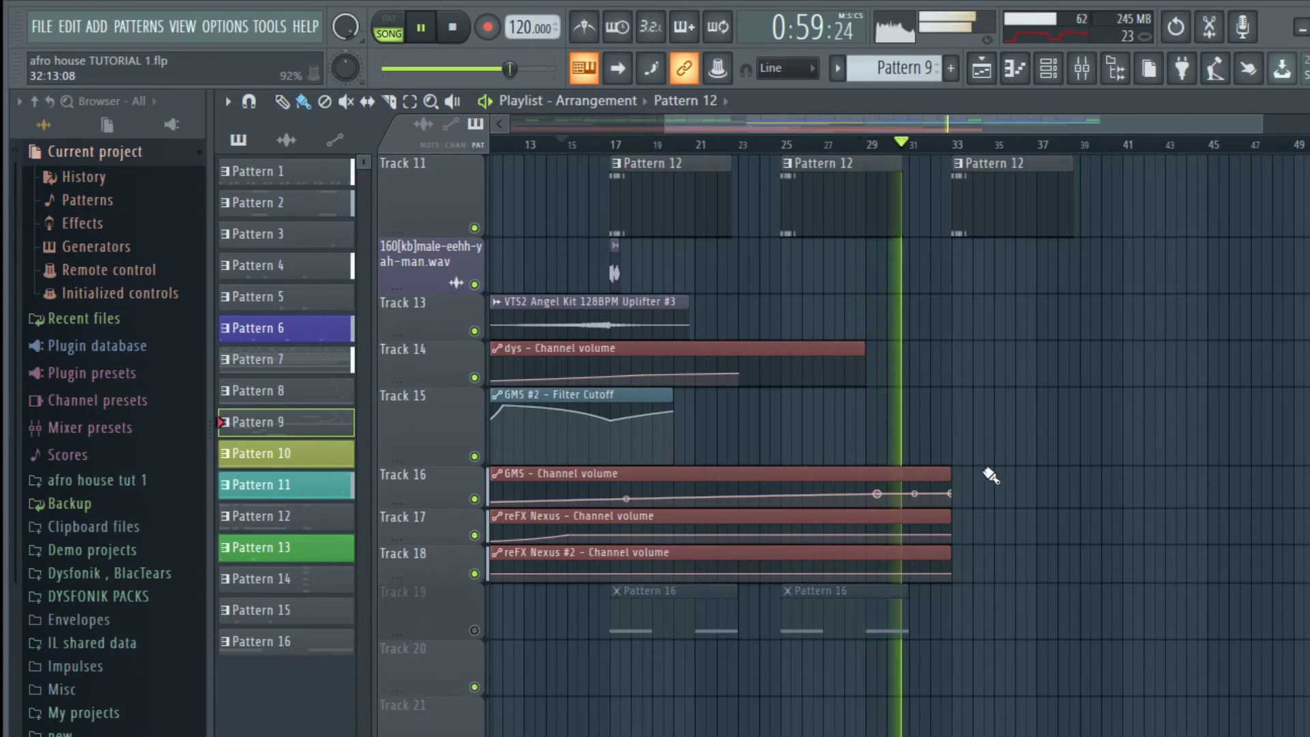
scroll(990, 475, "up", 4)
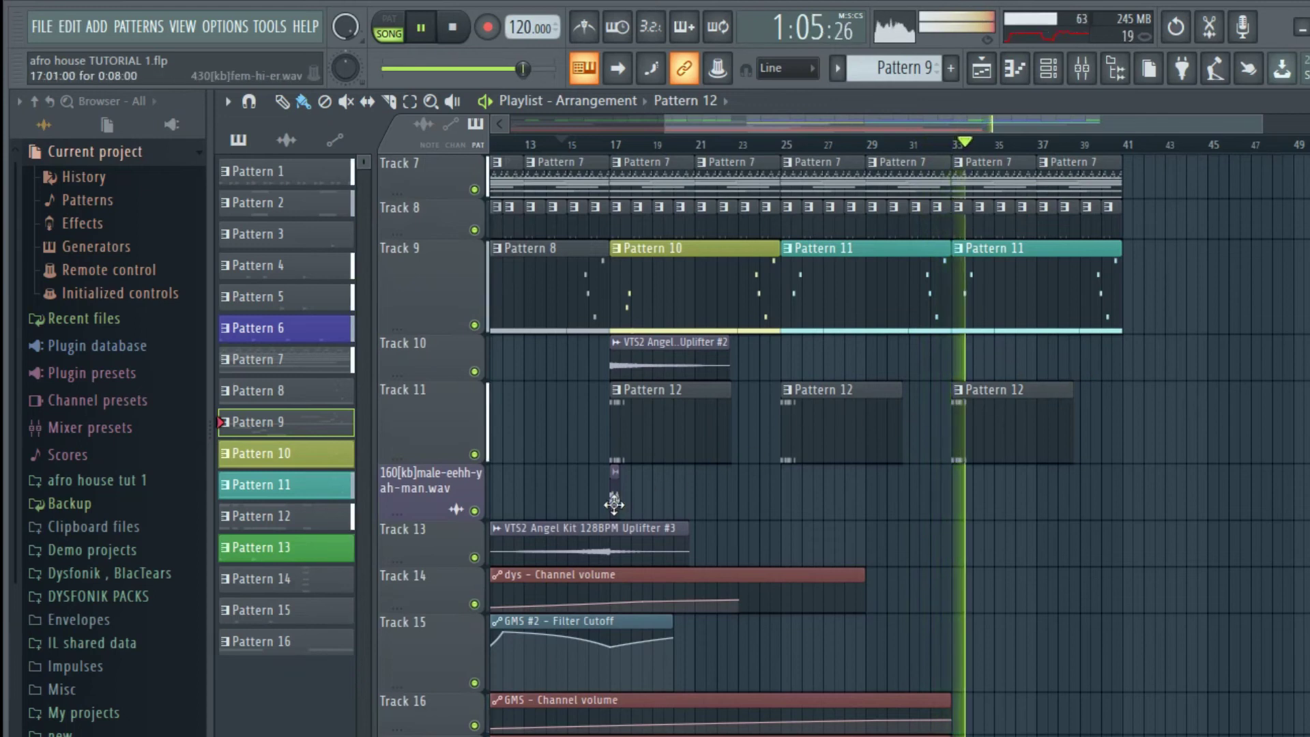
left_click_drag(709, 354, 1050, 354)
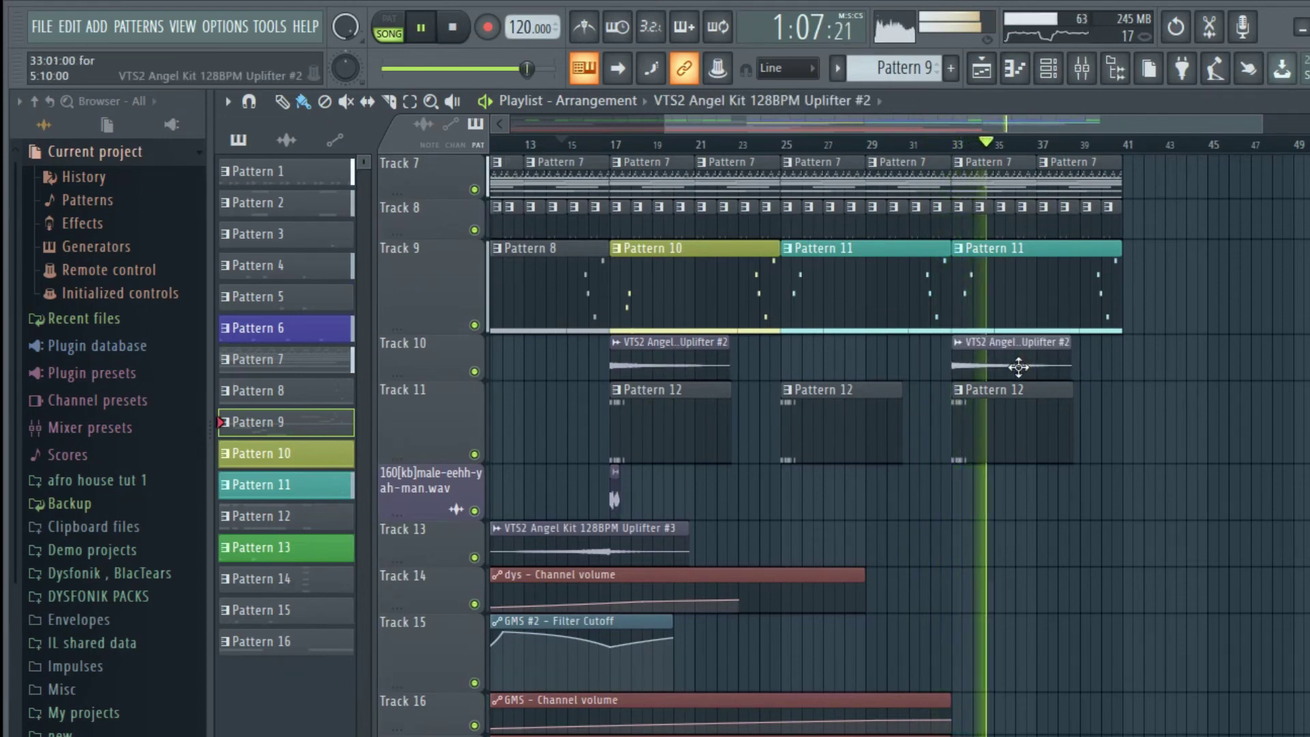
key("space")
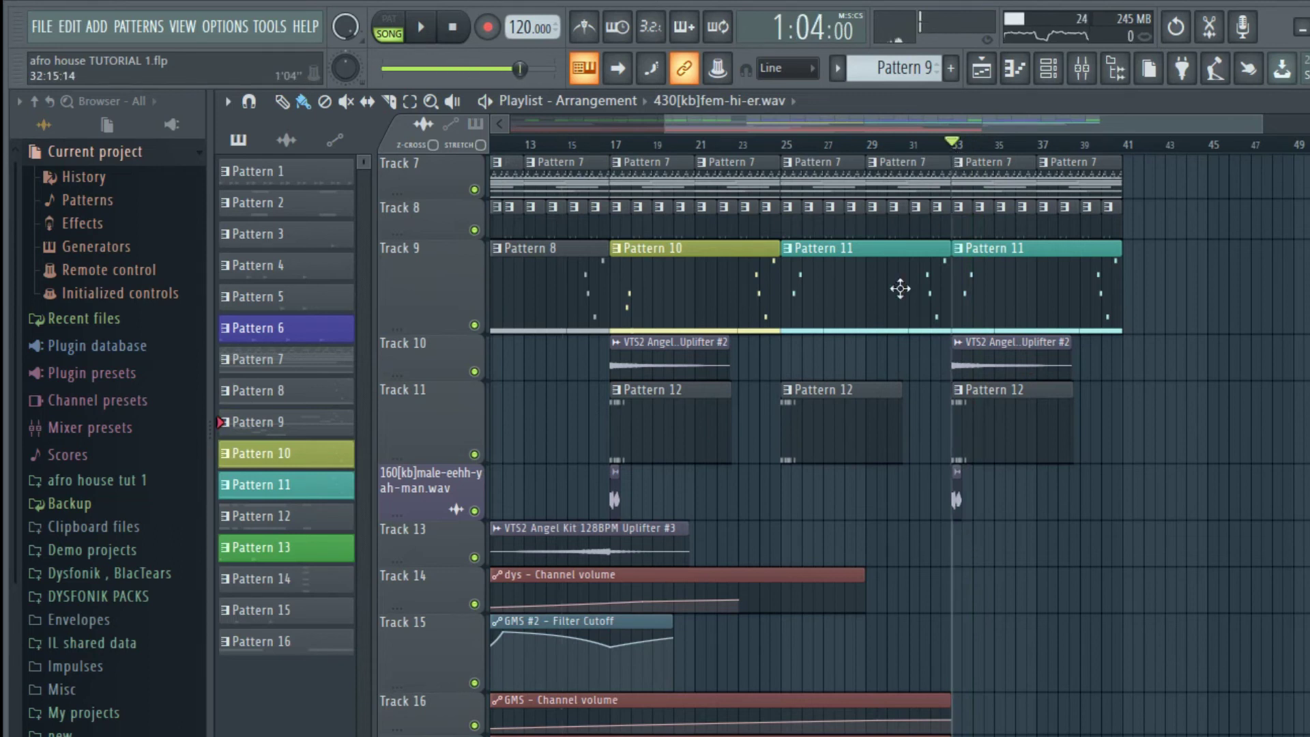
- Unmute Track 19 with its Pattern 16 clips and mute it again
scroll(900, 289, "down", 5)
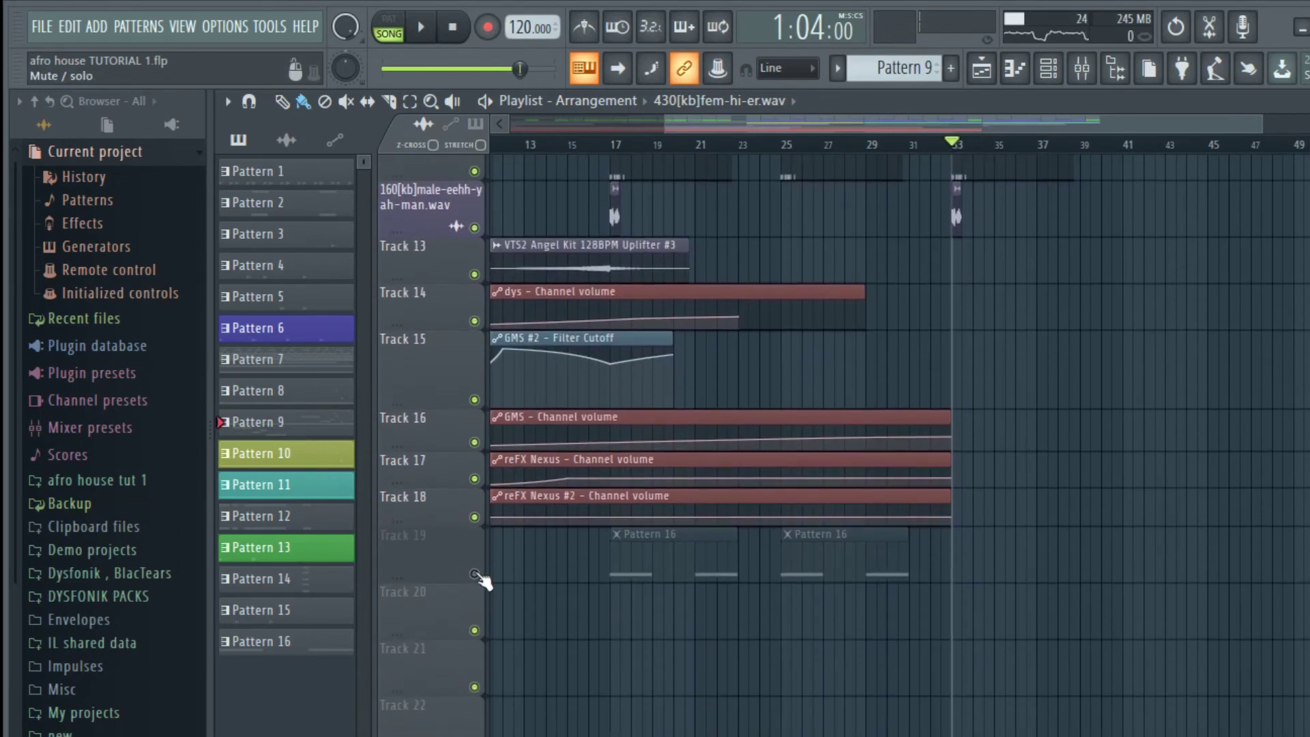
left_click(475, 574)
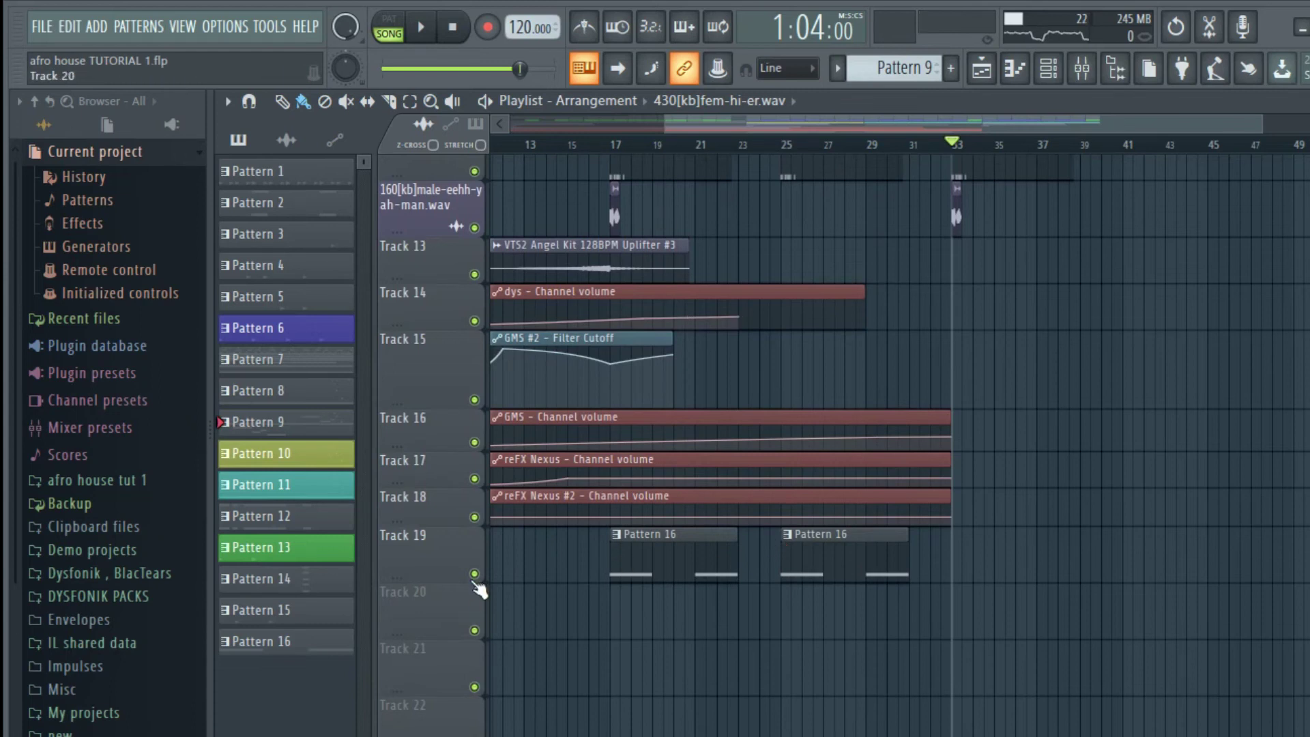
left_click(475, 575)
- Look over the extended arrangement from bar 1, including the automation clips on Tracks 14 to 18
scroll(974, 390, "up", 6)
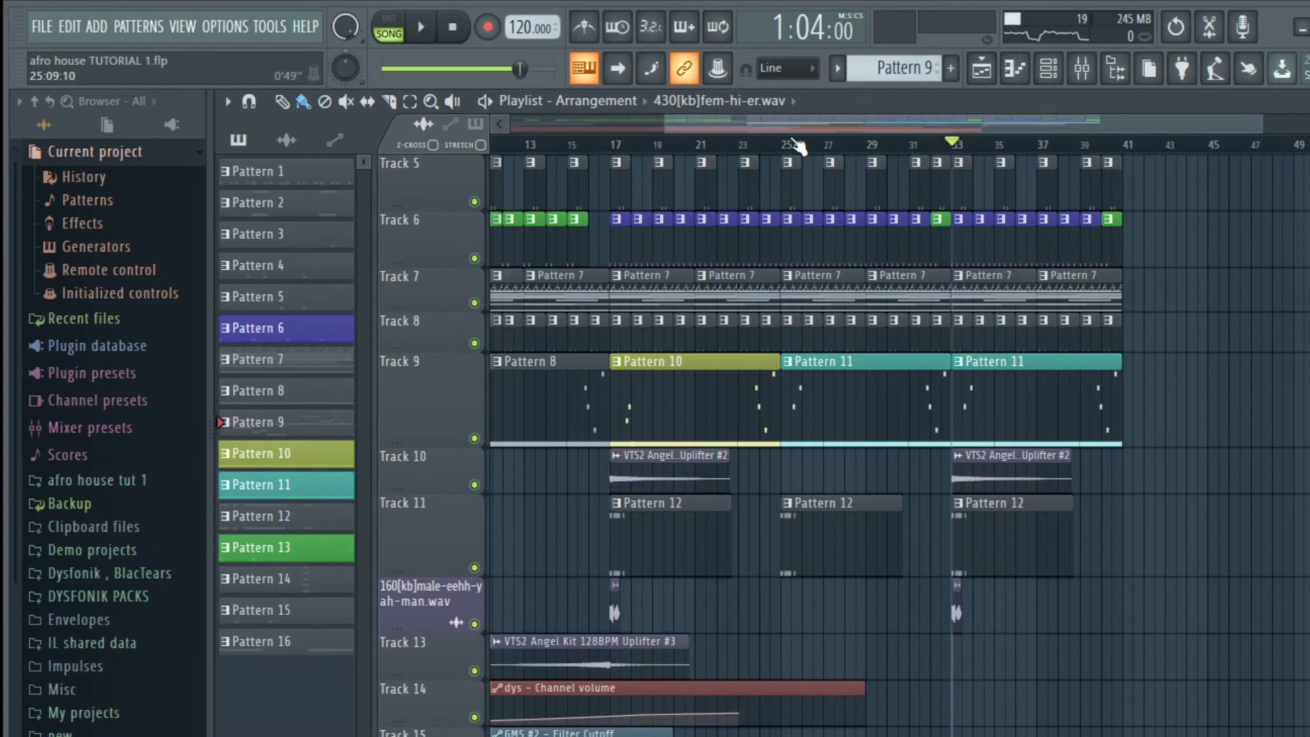
left_click_drag(750, 130, 389, 122)
scroll(810, 333, "down", 6)
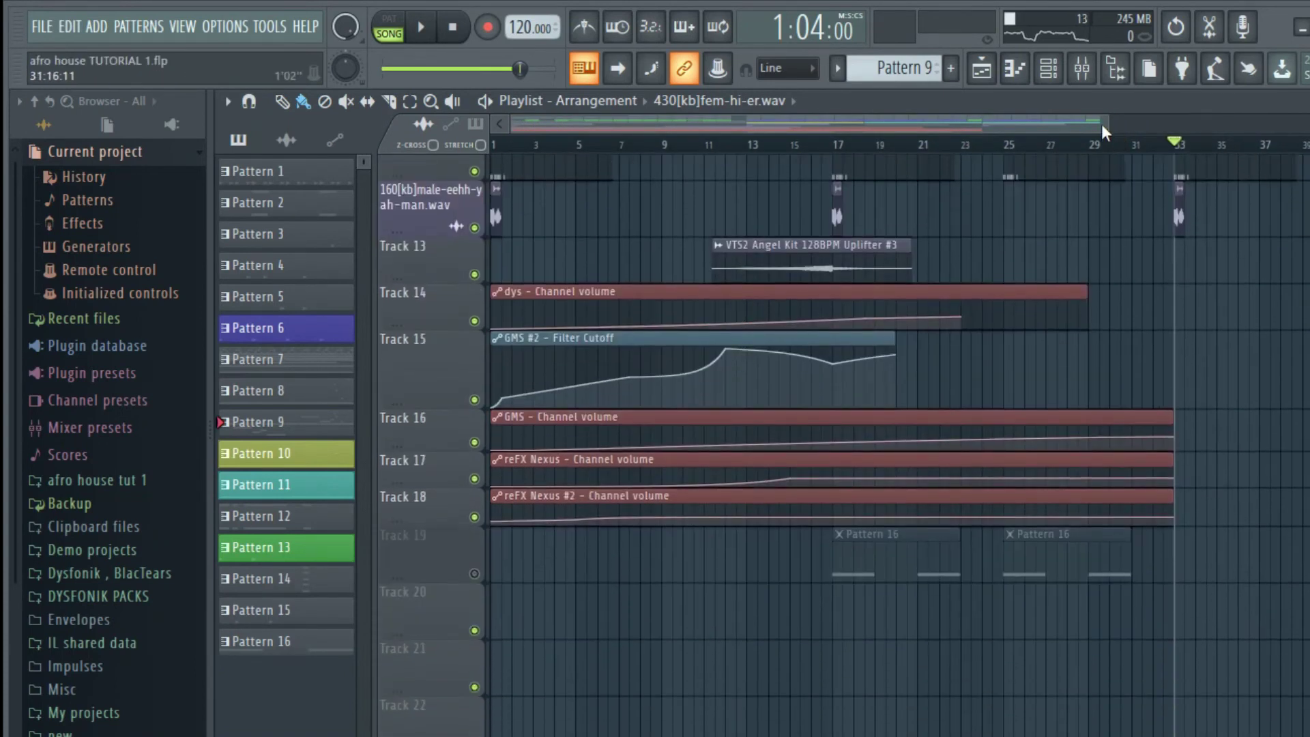
- Inspect Pattern 7's channels and notes in the Channel rack, then return to the playlist's automation tracks
left_click_drag(1103, 122, 723, 160)
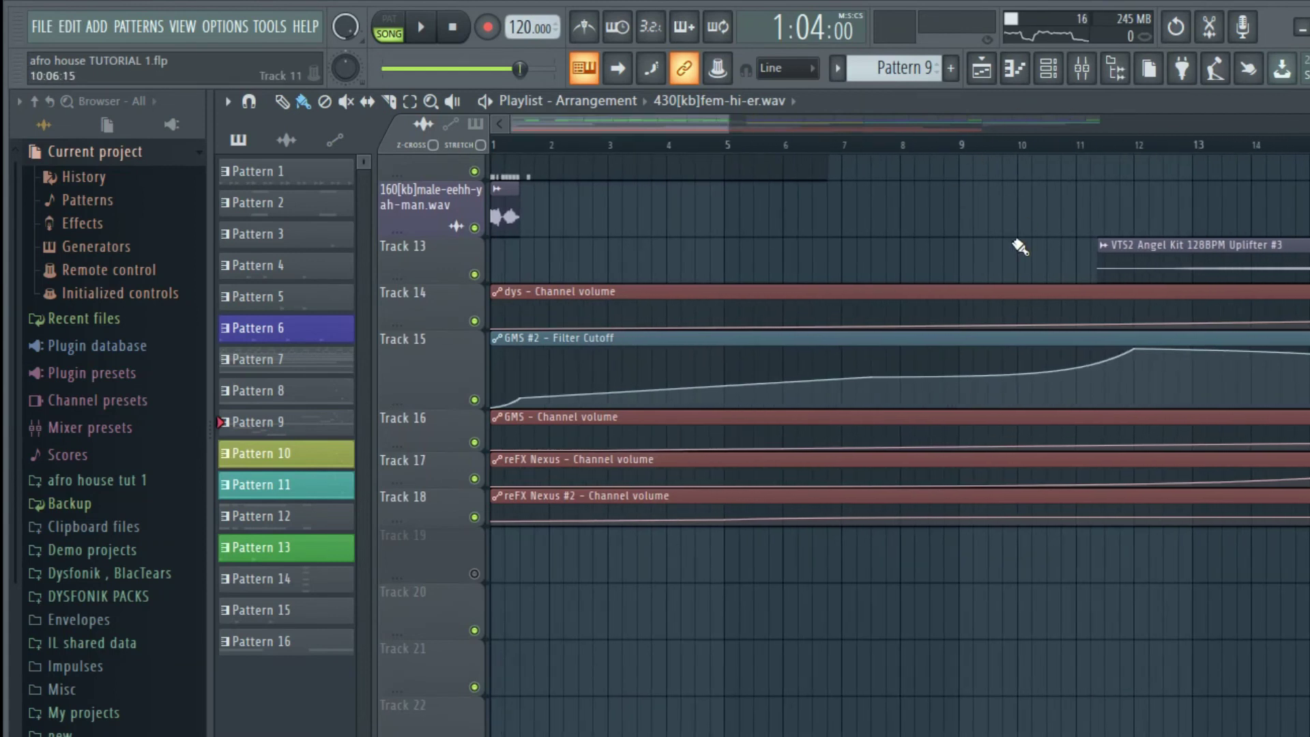
scroll(996, 273, "up", 10)
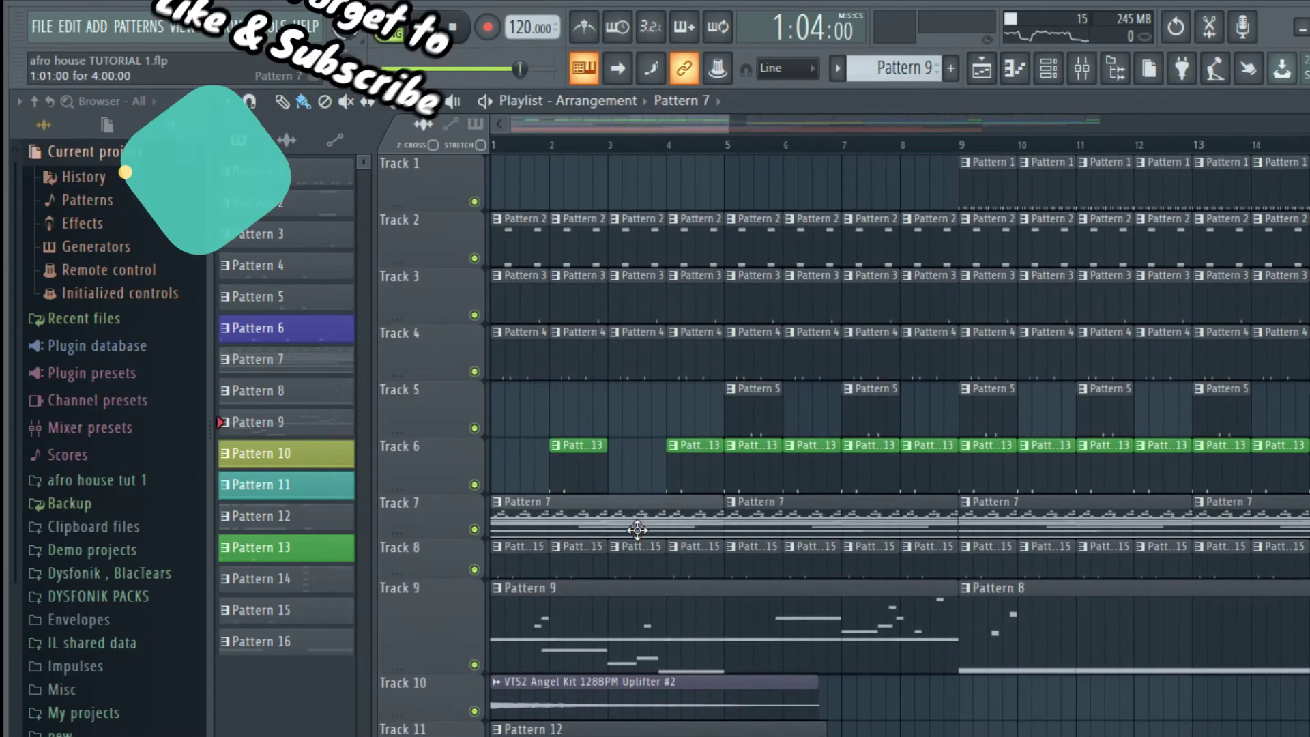
left_click(1047, 67)
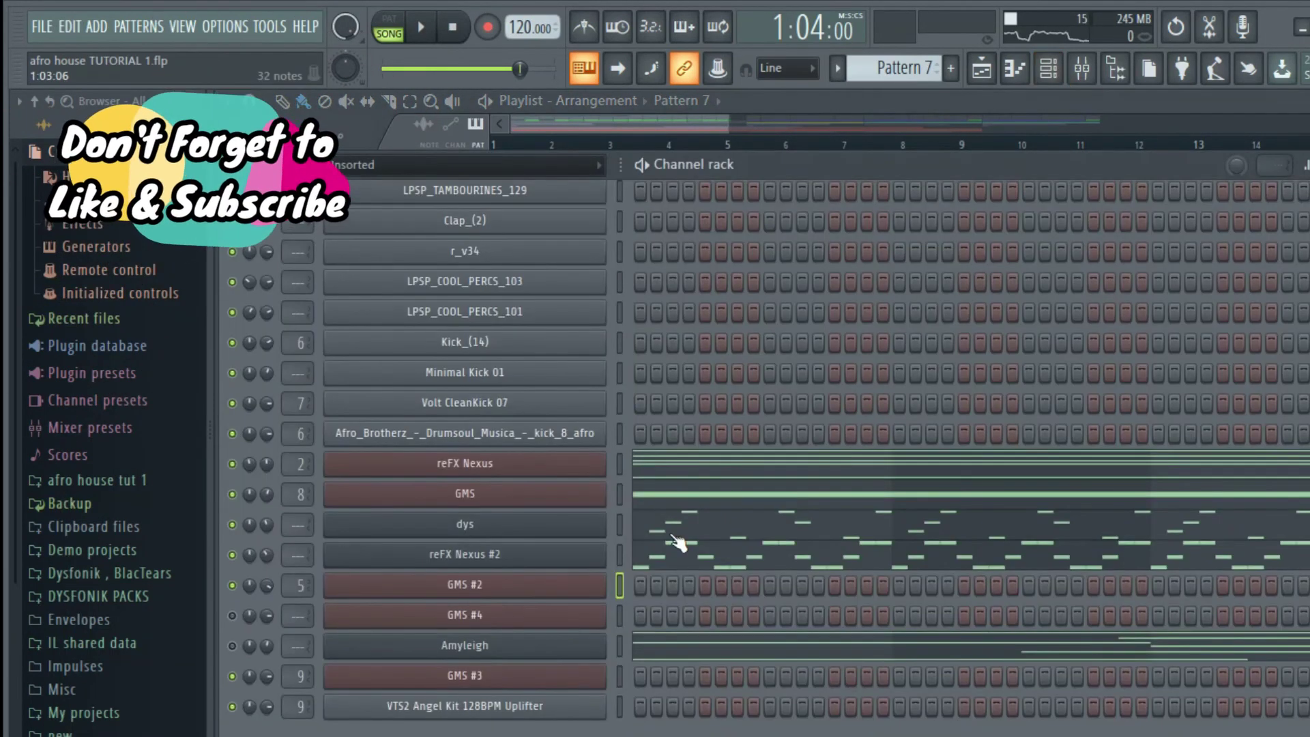
left_click(981, 67)
scroll(922, 359, "down", 10)
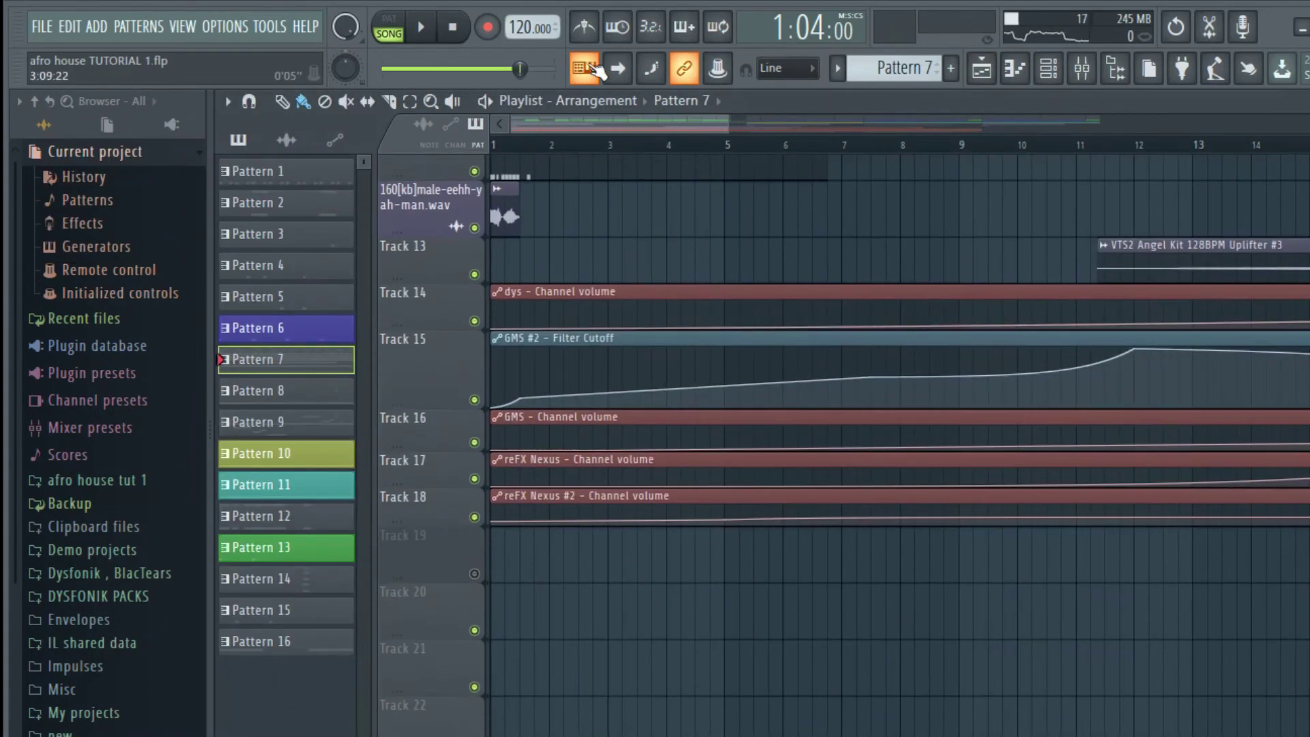
- Return the song position to the start and enlarge Track 18 to show the reFX Nexus #2 volume curve
scroll(614, 580, "down", 3)
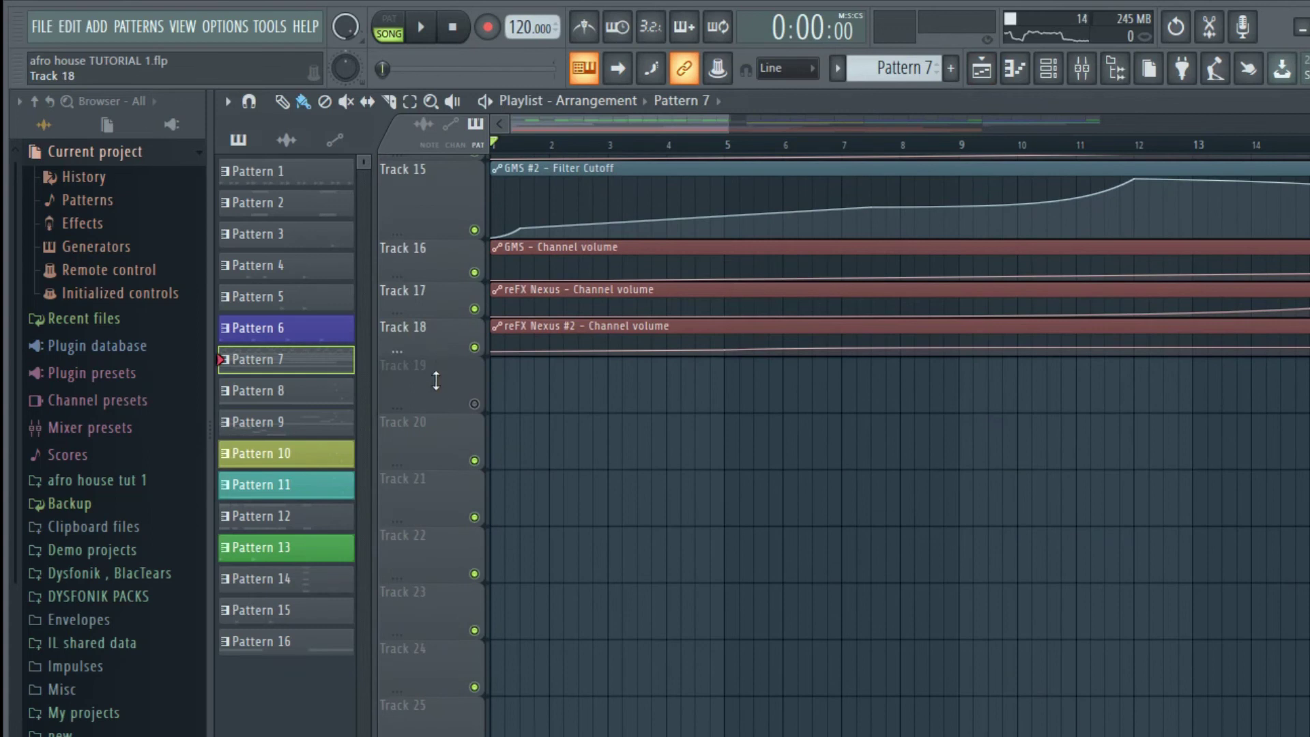
left_click_drag(436, 380, 436, 665)
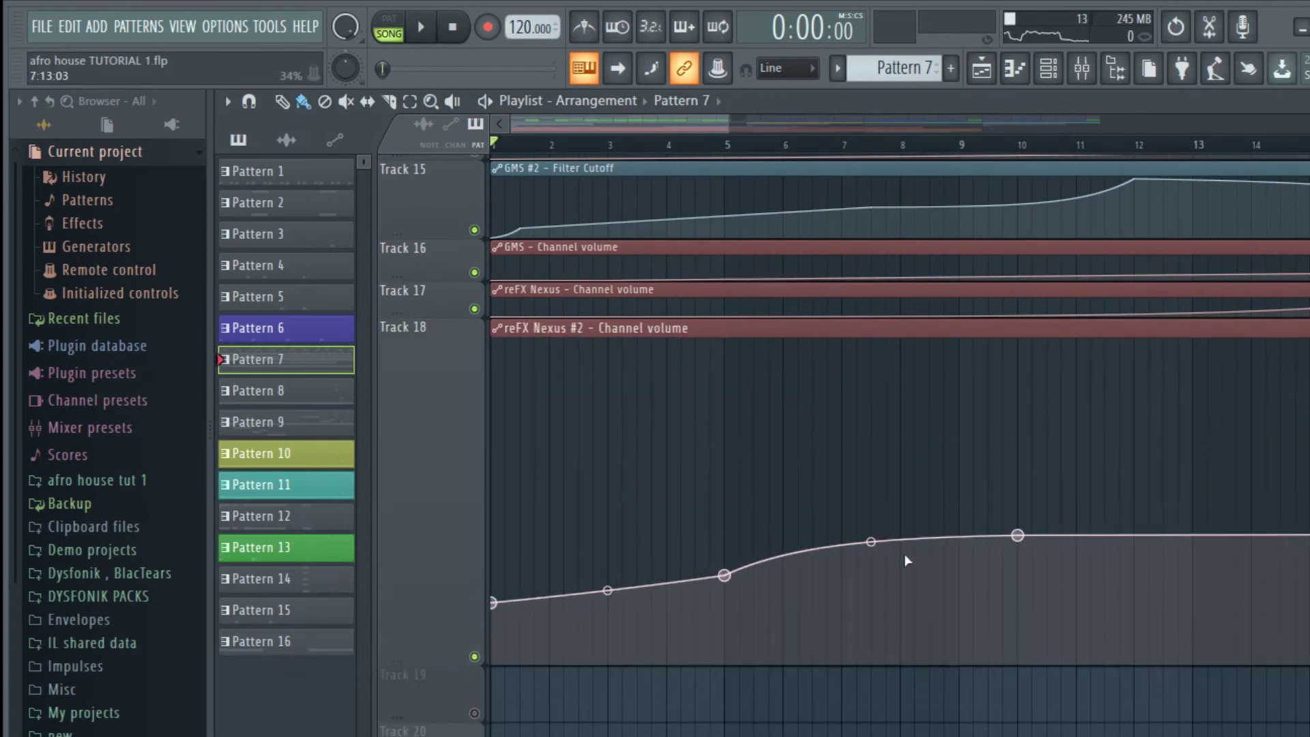
scroll(579, 330, "up", 9)
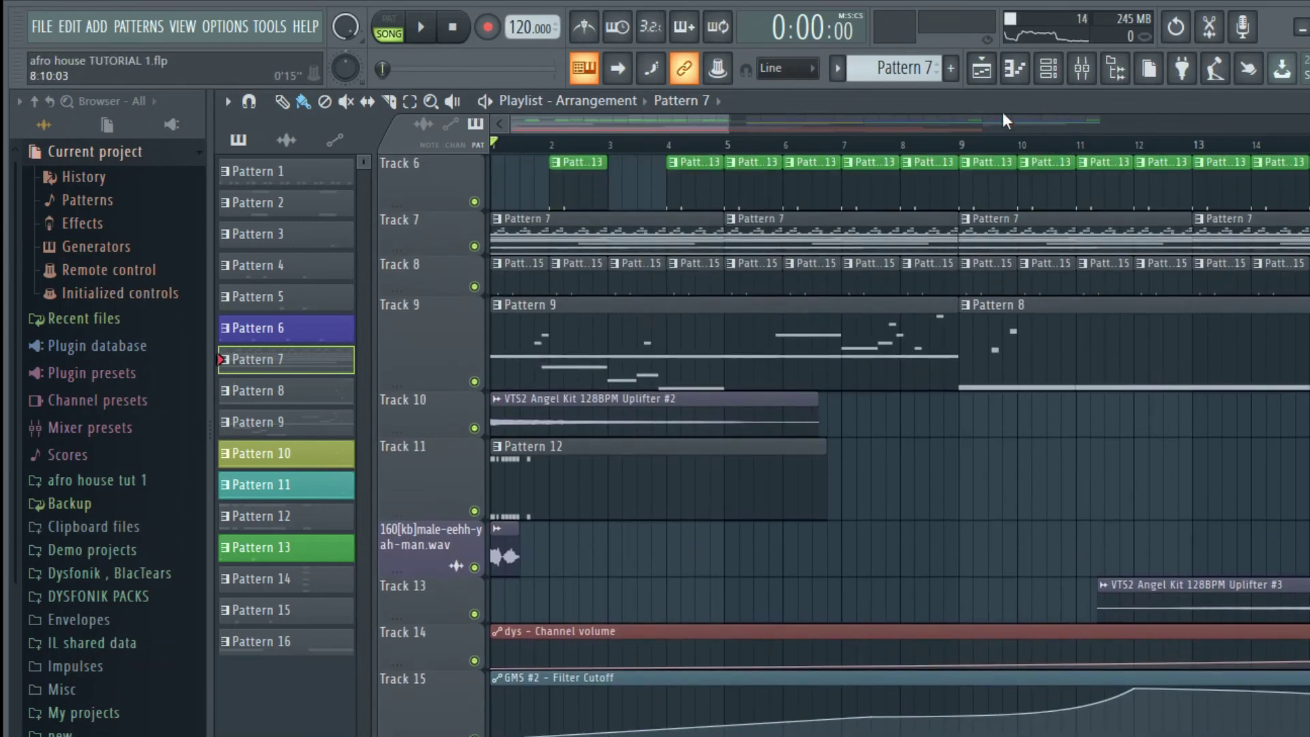
- Check the Pattern 7 channels again in the Channel rack and play the song from the start in the playlist
left_click(1046, 78)
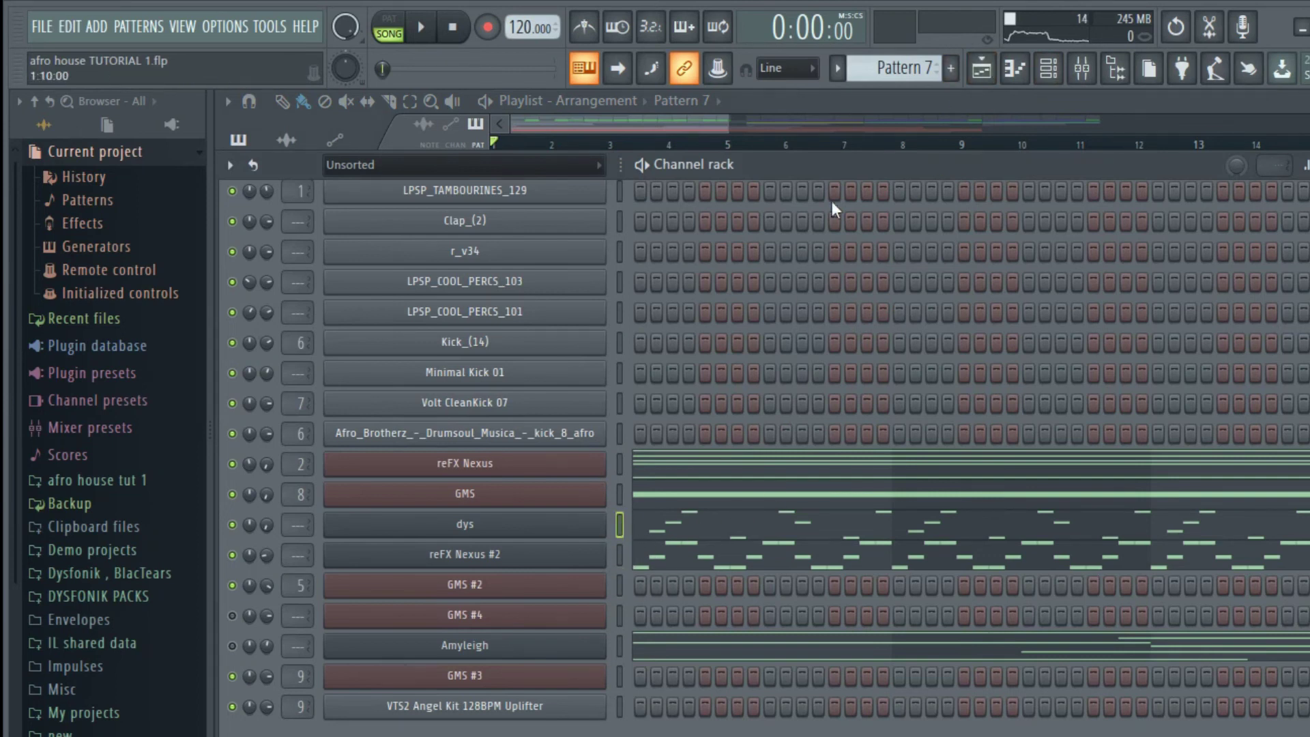
left_click(982, 68)
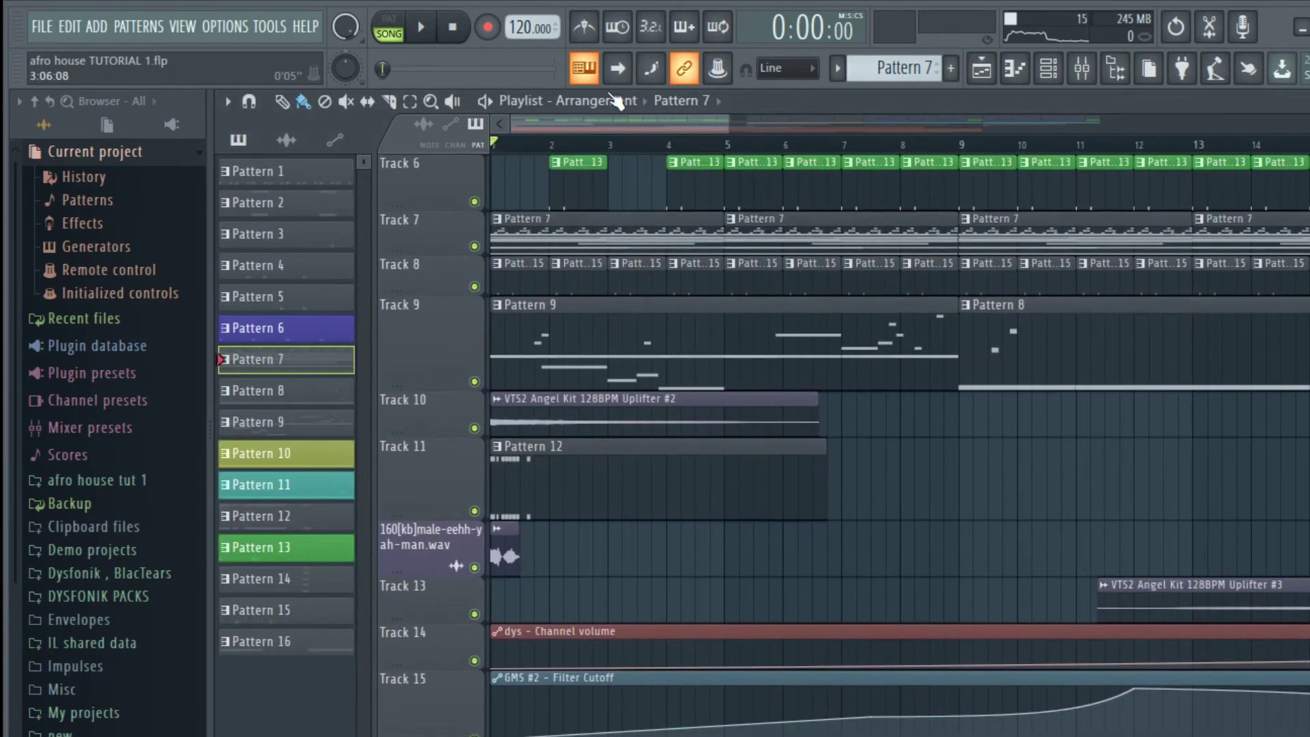
key("space")
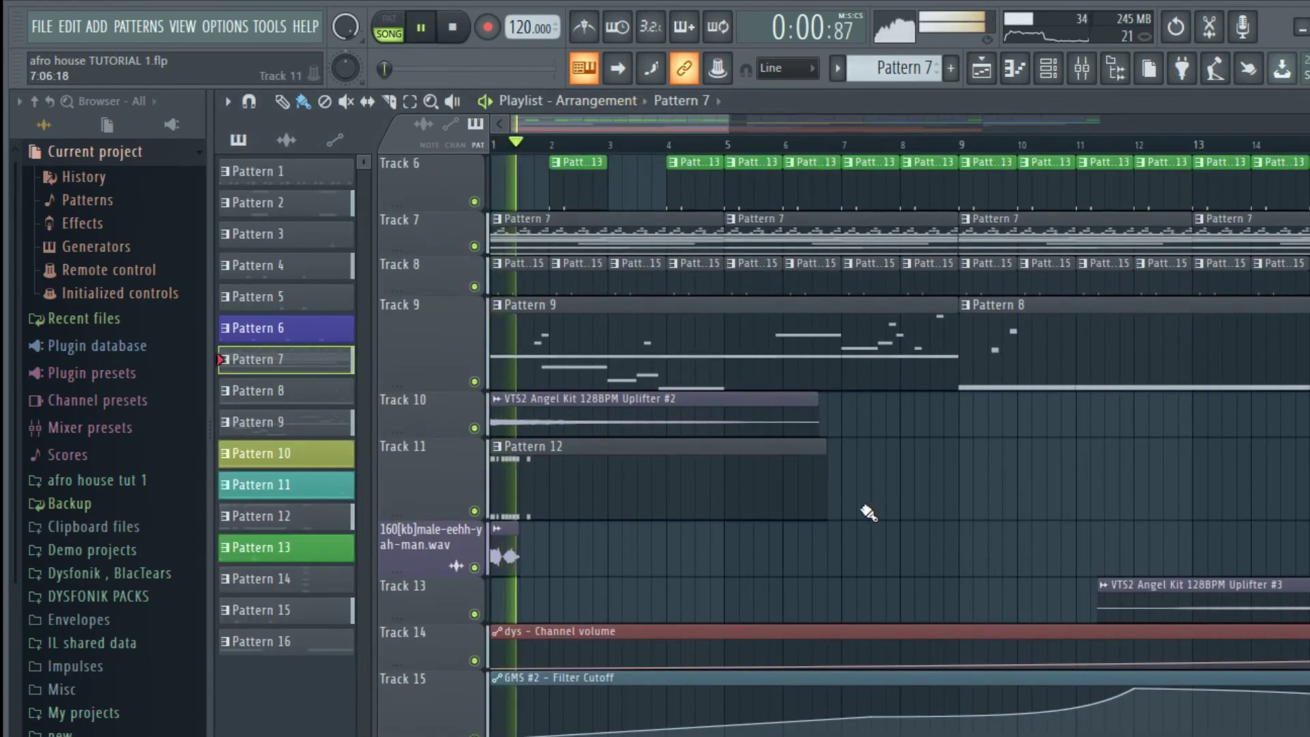
- Try raising the reFX Nexus #2 volume automation point at bar 5 on Track 18, and undo it
scroll(859, 508, "down", 5)
scroll(846, 503, "down", 6)
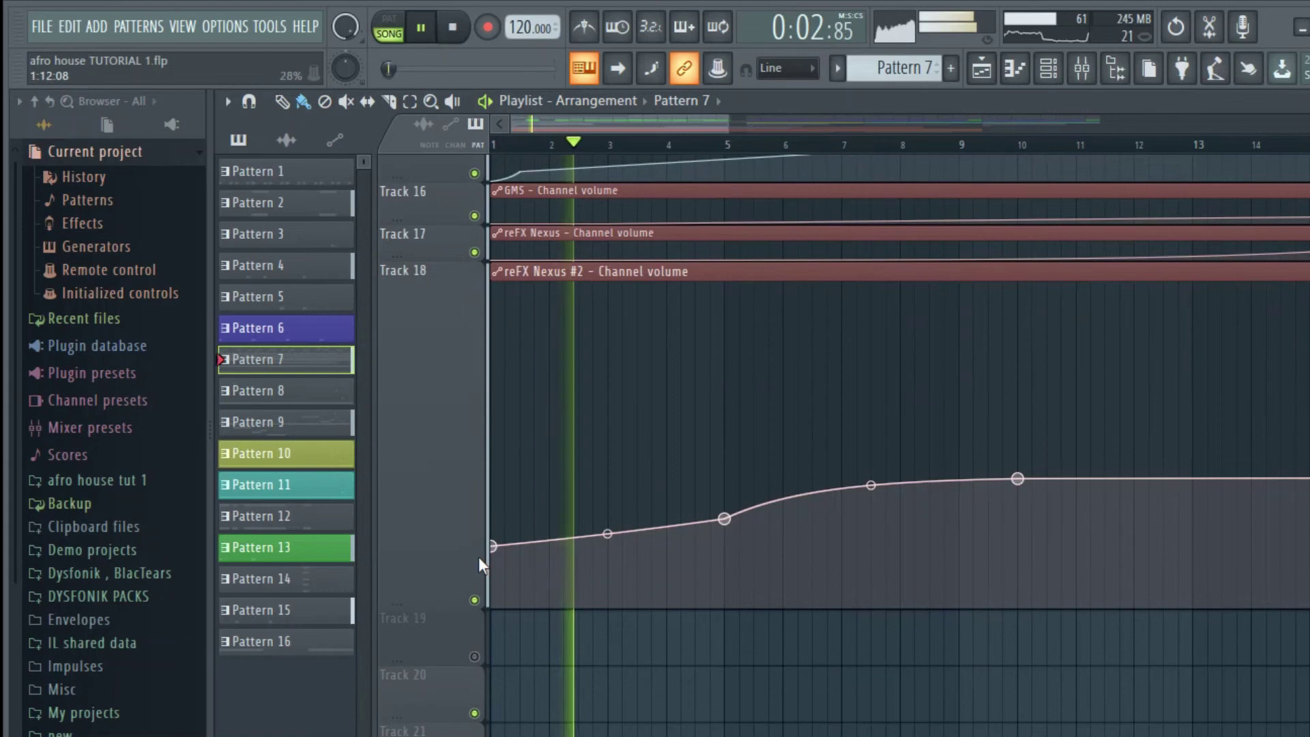
left_click_drag(726, 517, 707, 389)
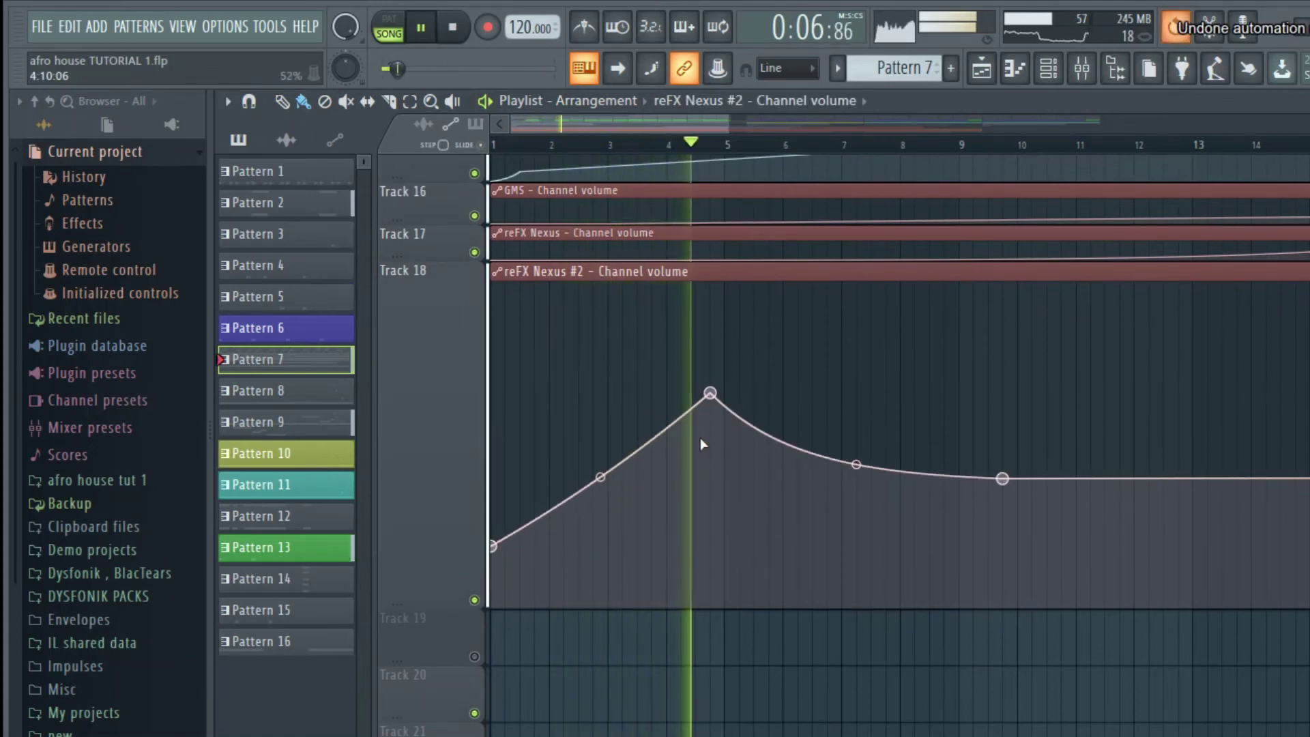
key("ctrl+z")
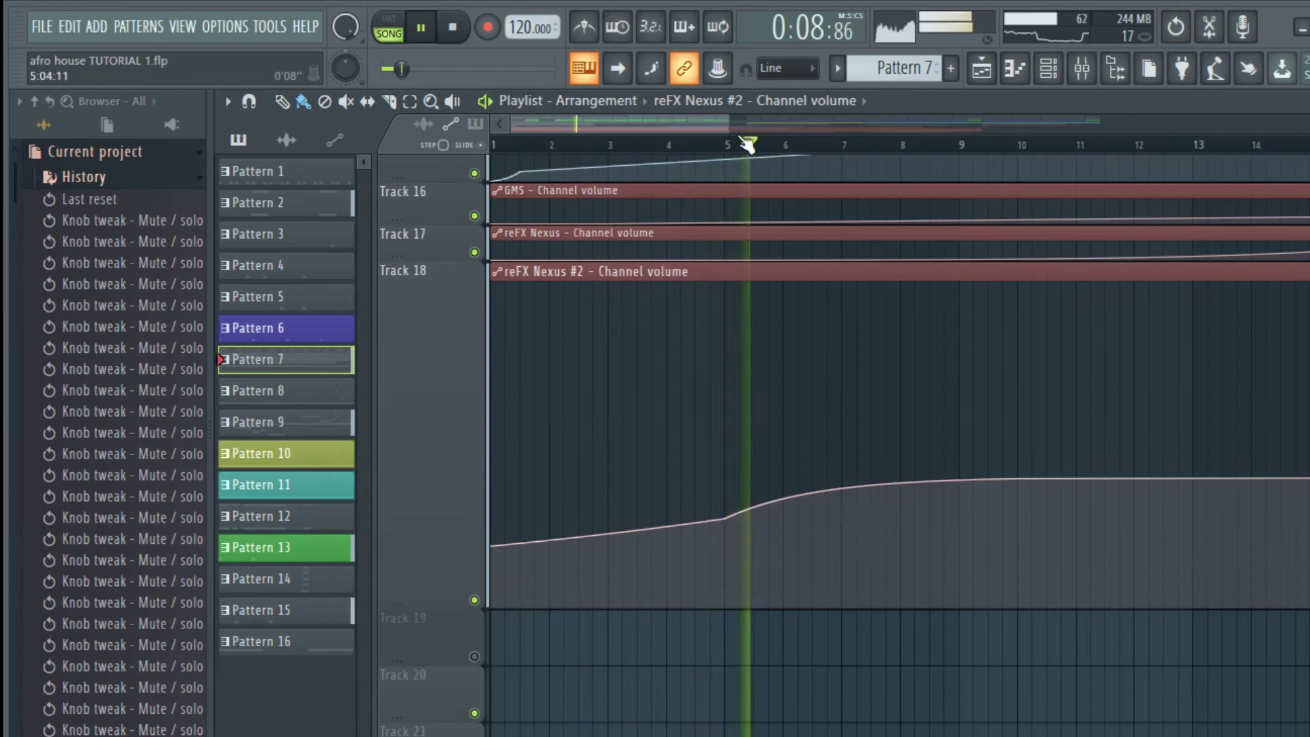
- Enlarge Tracks 16 and 17 and reduce the height of Track 18 so their volume curves fit together
scroll(748, 145, "down", 4)
left_click_drag(442, 261, 434, 434)
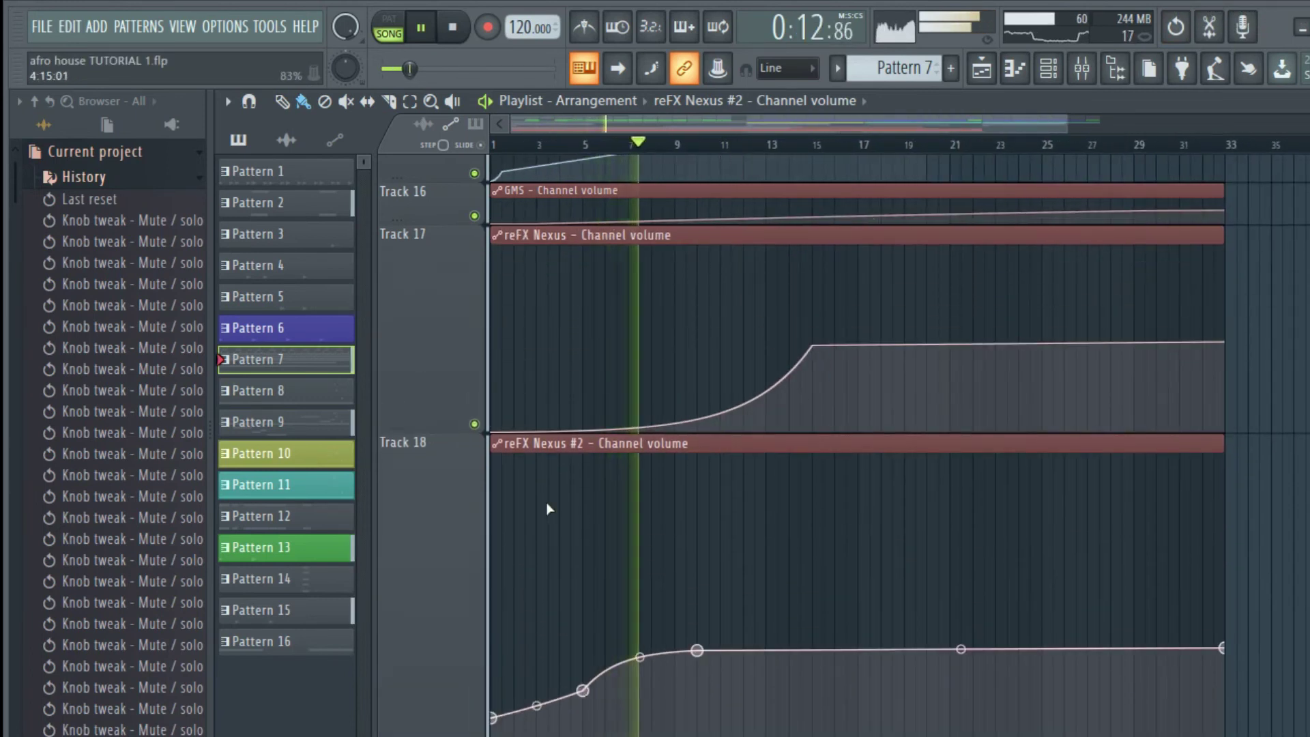
left_click_drag(440, 225, 438, 256)
left_click_drag(440, 457, 439, 370)
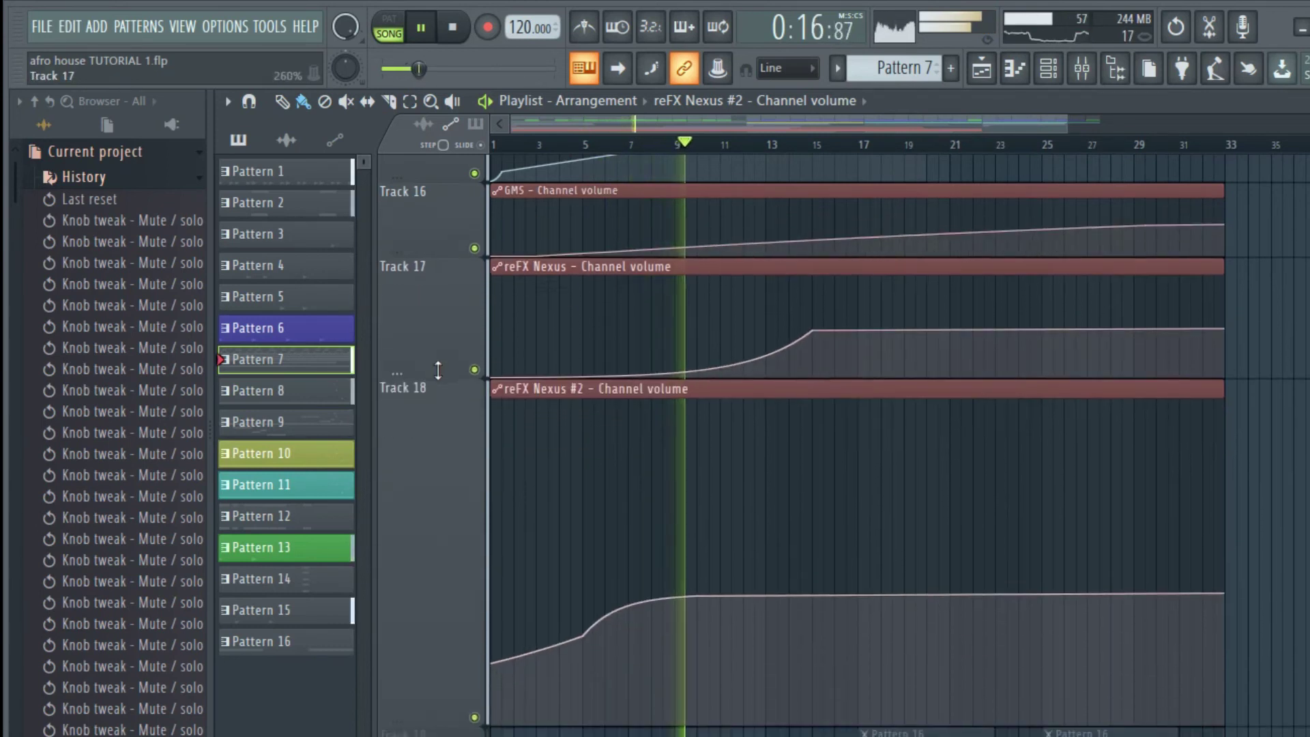
left_click_drag(438, 717, 468, 514)
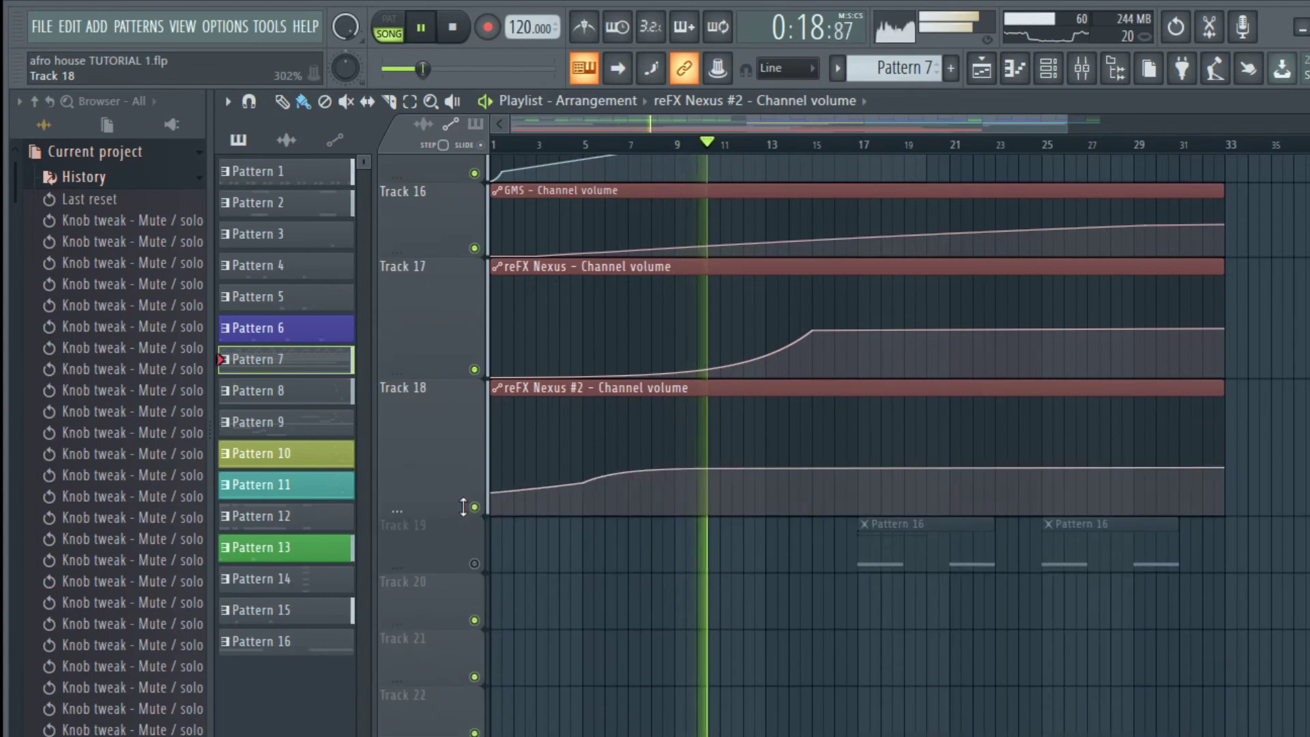
- Reduce the height of Track 9 in the playlist
scroll(928, 520, "up", 1)
scroll(927, 520, "up", 8)
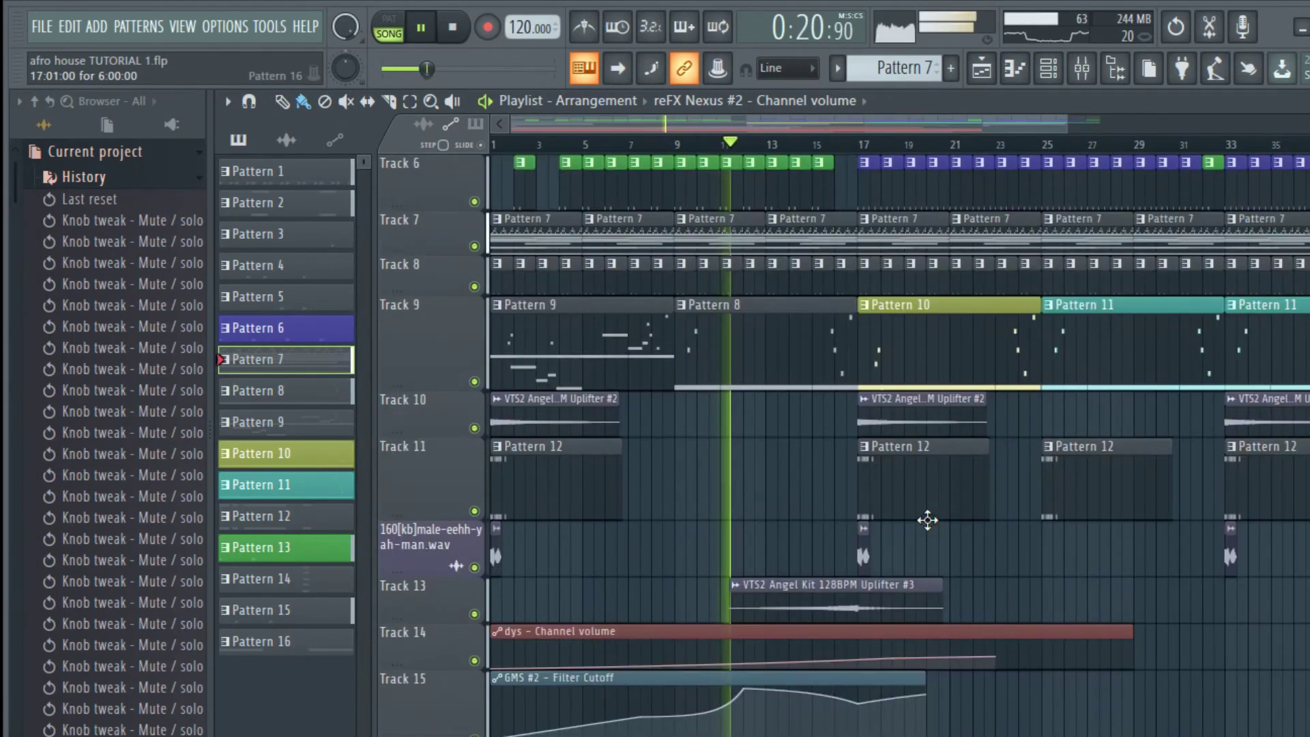
left_click_drag(446, 438, 447, 410)
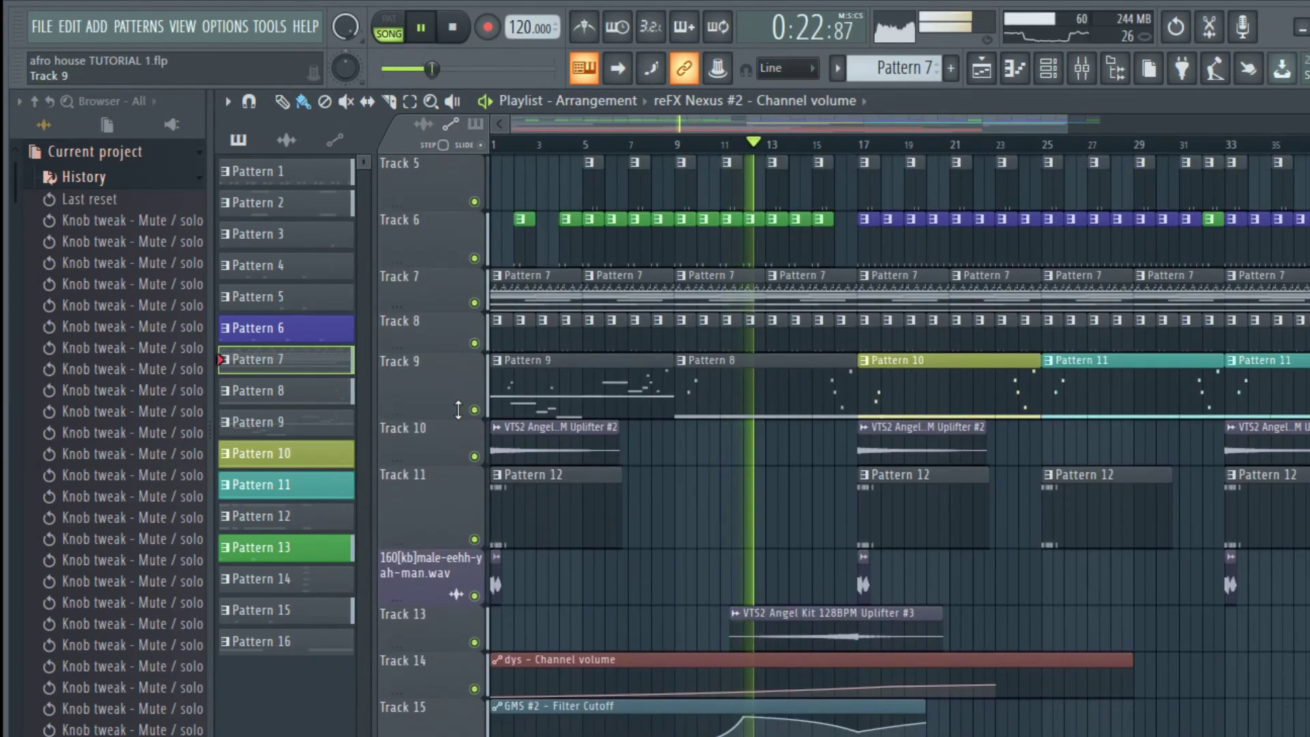
- Jump playback to just before bar 14, pause it and resume from there
left_click(789, 150)
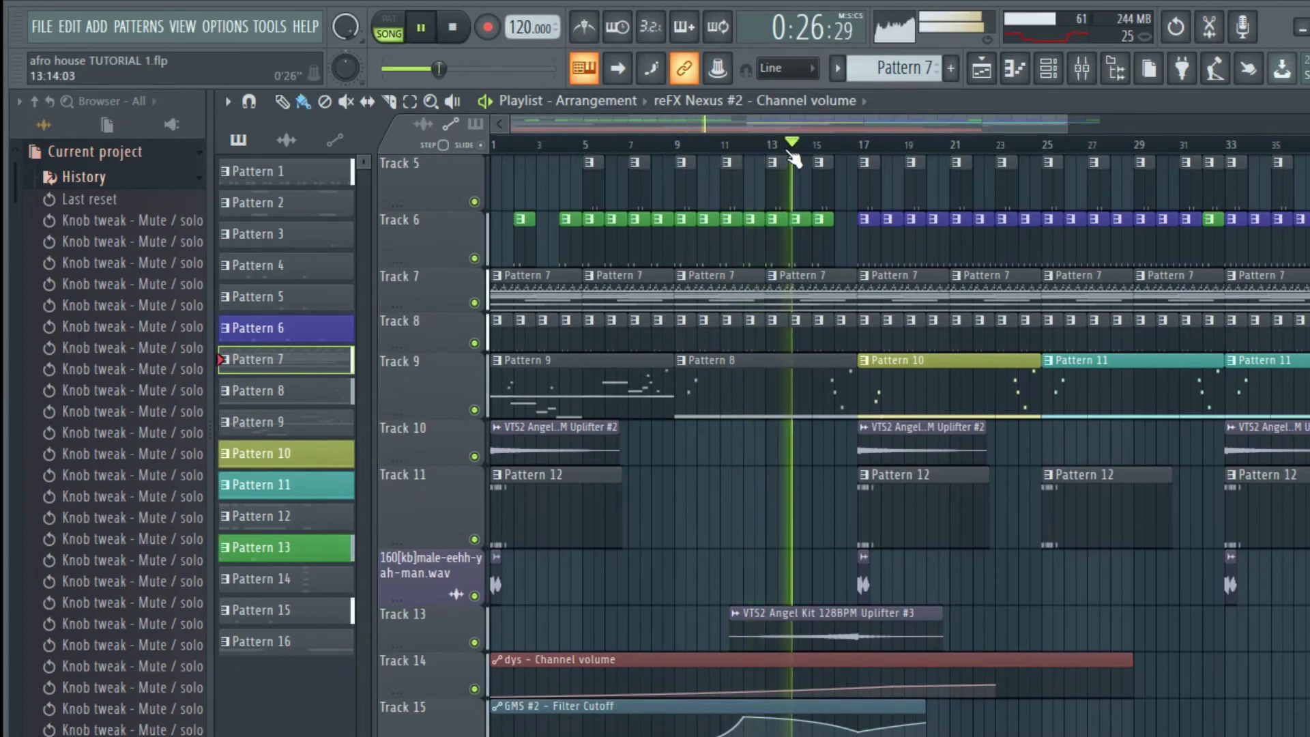
key("space")
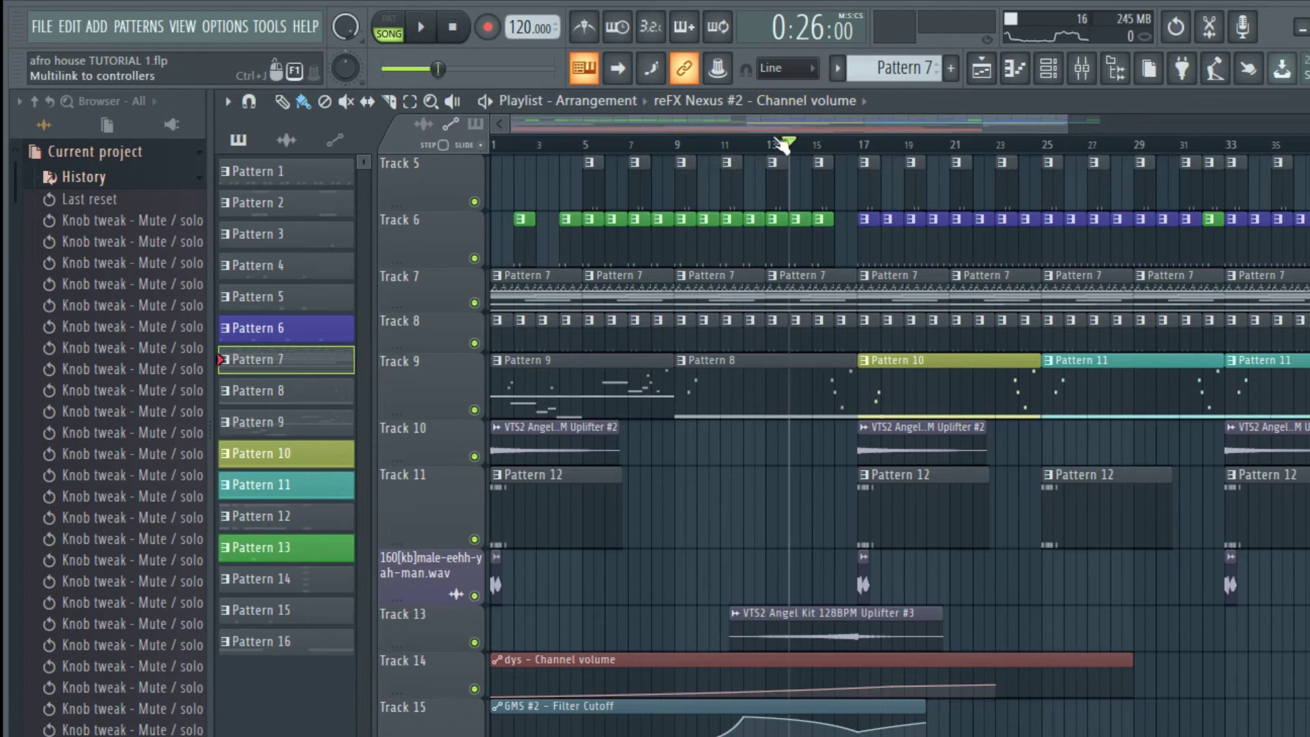
key("space")
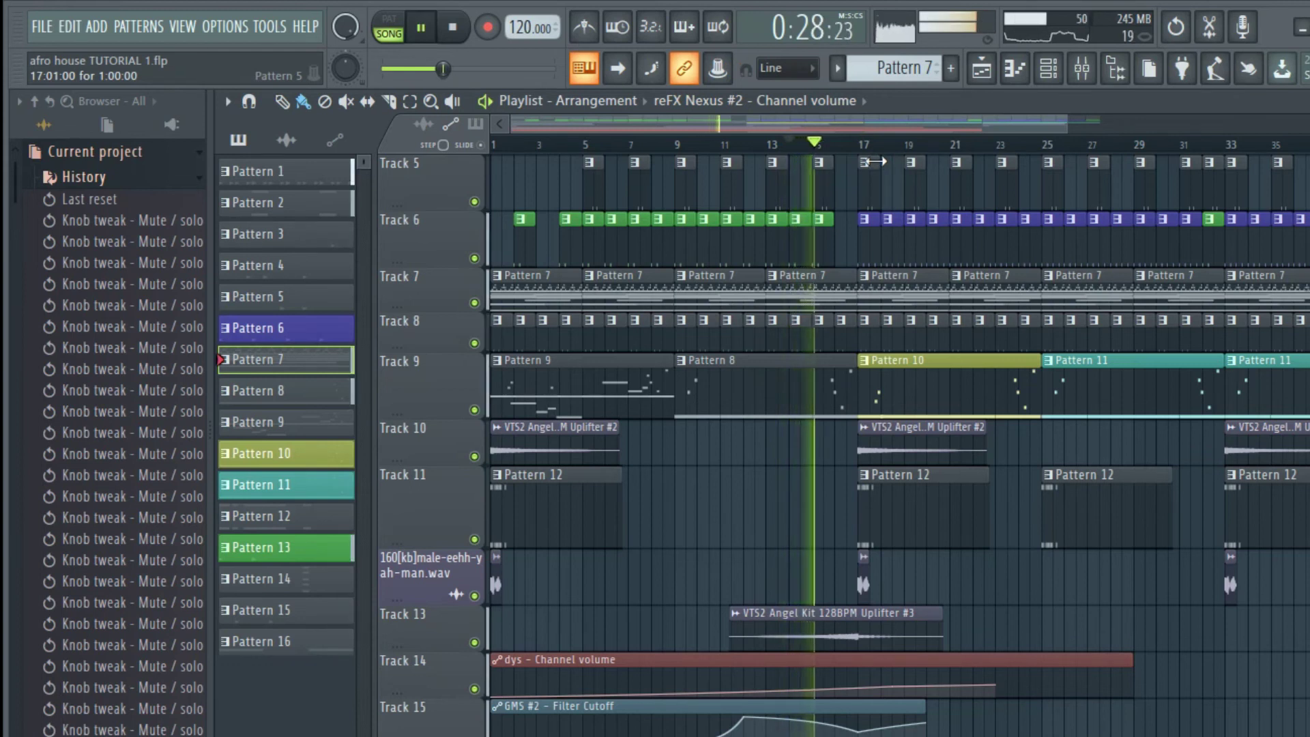
- Reduce the heights of Tracks 9 and 15 with the whole arrangement in view
scroll(912, 151, "down", 1)
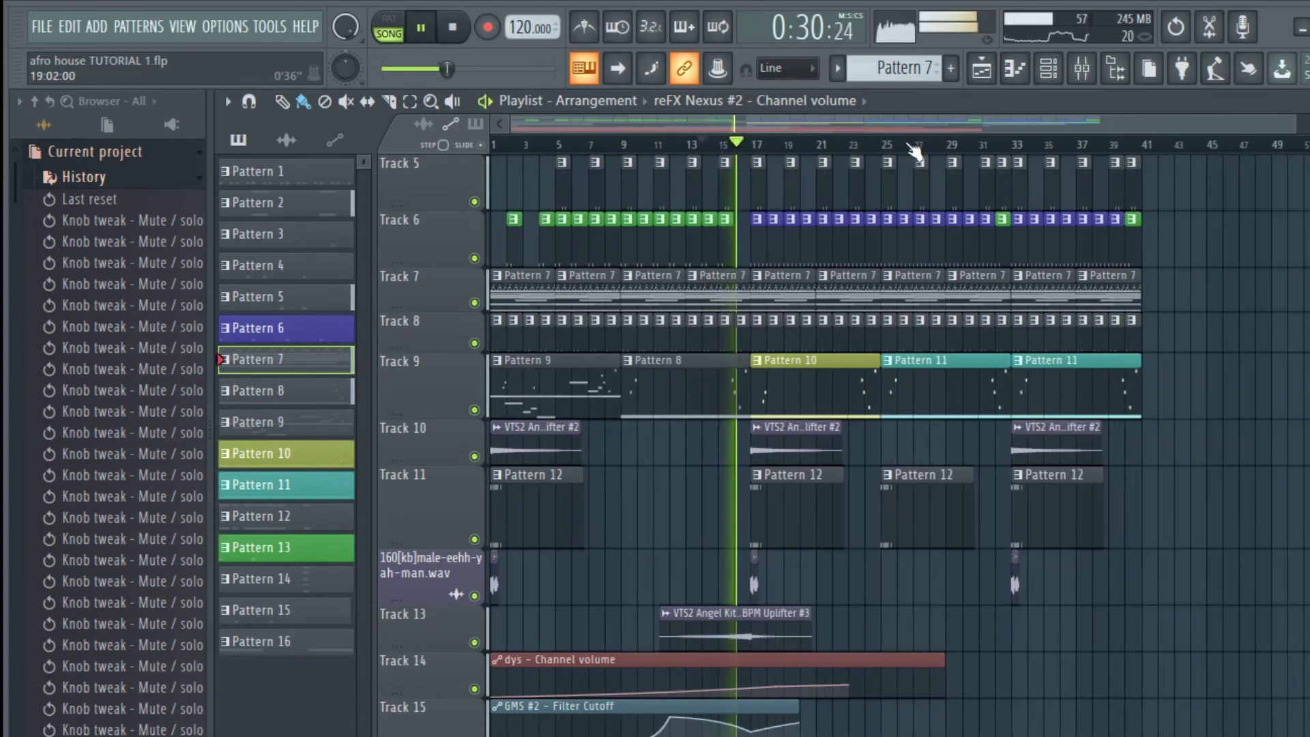
scroll(927, 151, "down", 1)
scroll(667, 371, "down", 2)
left_click_drag(420, 294, 419, 277)
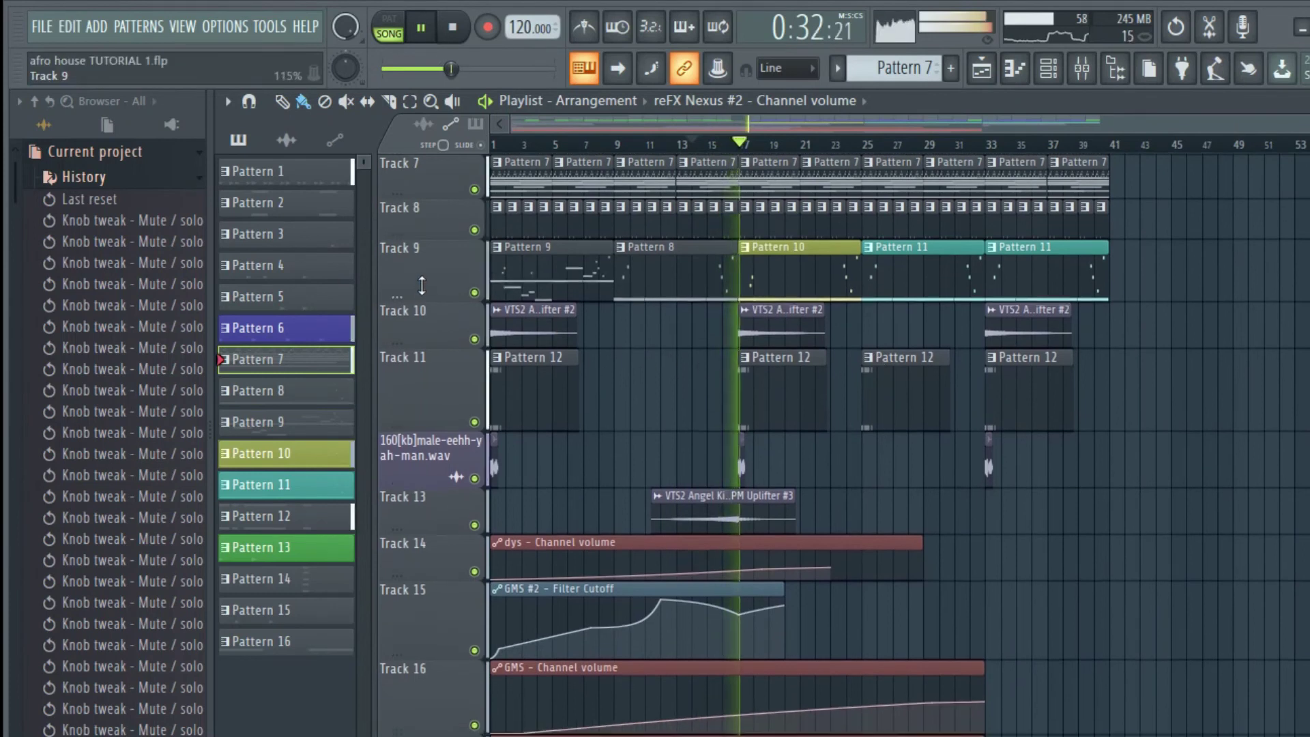
left_click_drag(446, 639, 446, 609)
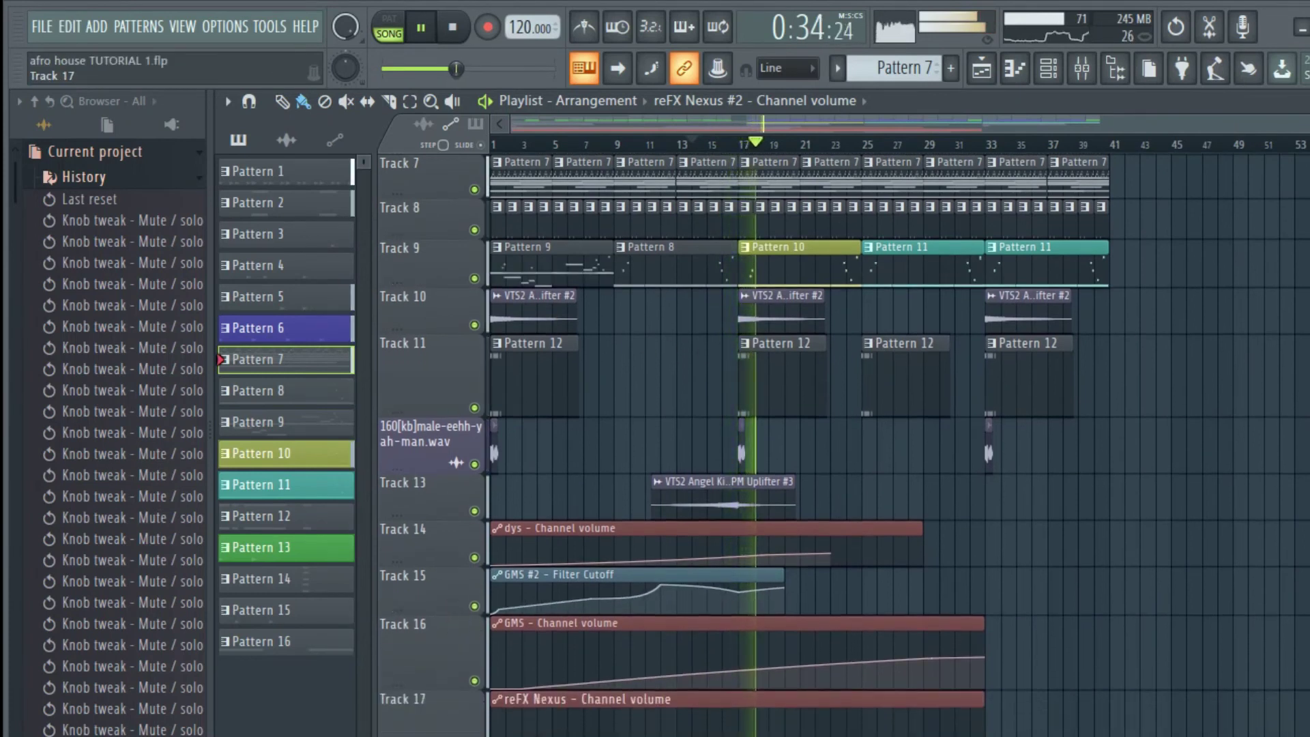
- Reduce the heights of Tracks 17 and 18, and of Track 11 holding the Pattern 12 clips
scroll(446, 609, "down", 1)
left_click_drag(429, 725, 436, 652)
scroll(435, 695, "down", 2)
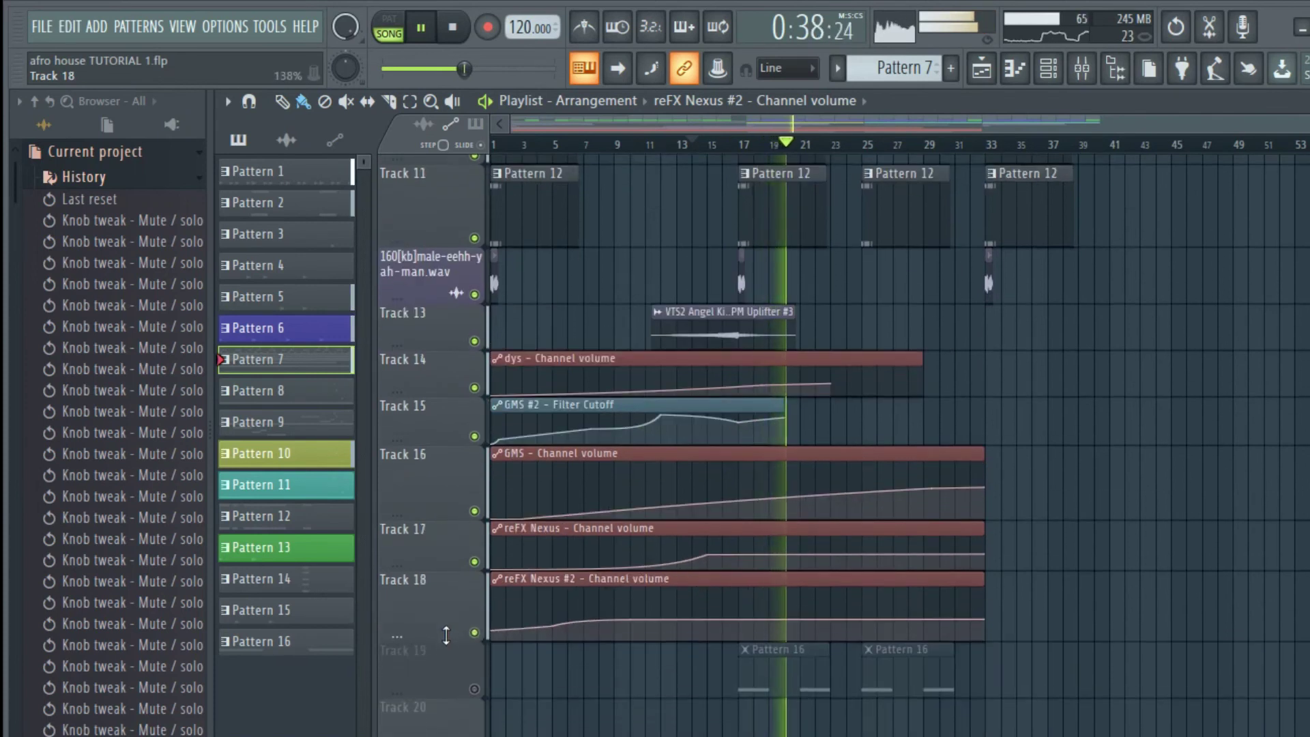
scroll(582, 427, "up", 3)
left_click_drag(445, 360, 445, 326)
scroll(988, 357, "up", 7)
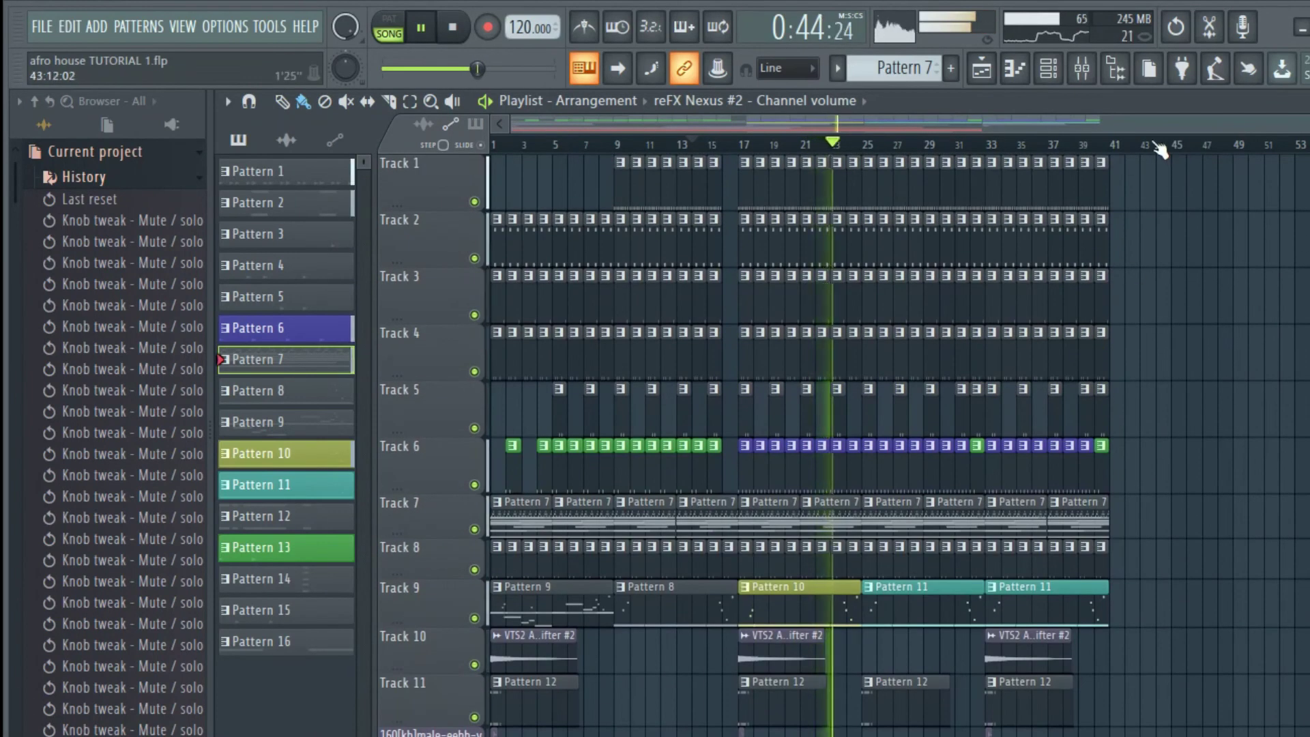
- Collapse the project's History list and review the arrangement down to Track 19 while the song plays
scroll(1187, 334, "down", 4)
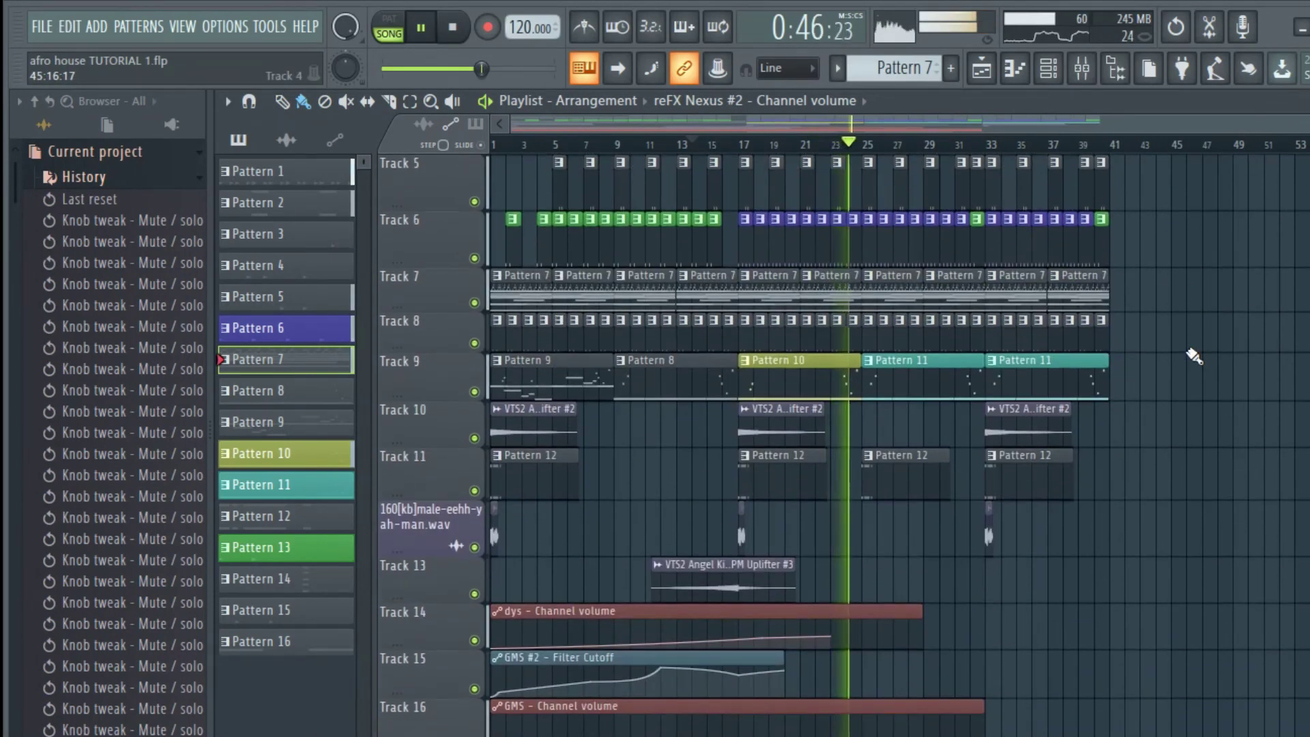
left_click(173, 190)
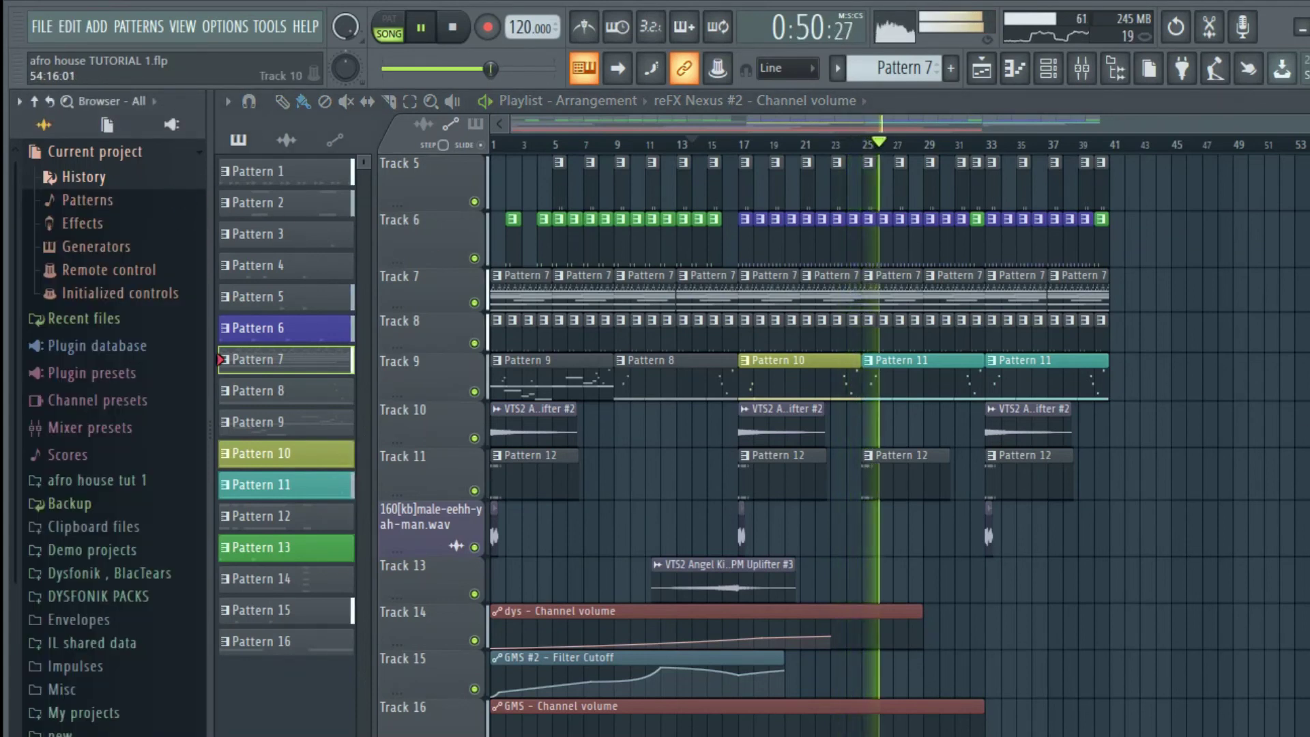
scroll(1305, 409, "down", 4)
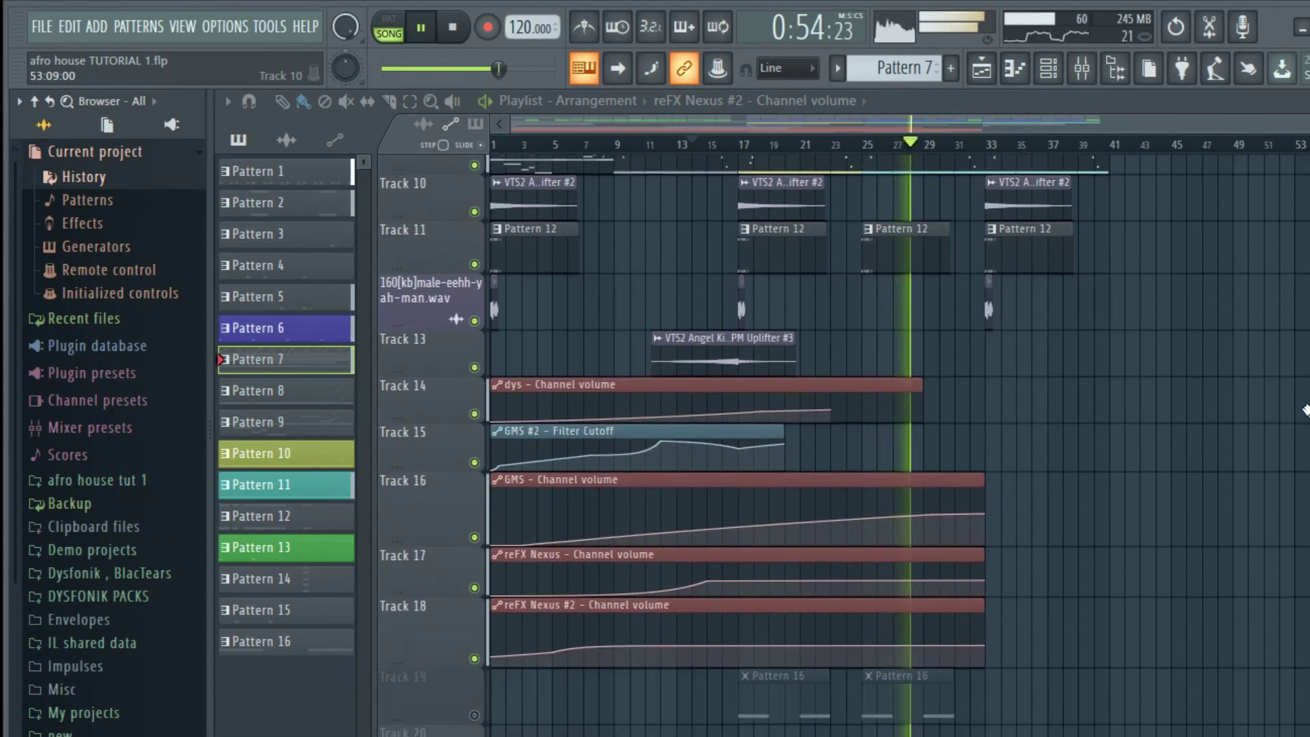
scroll(1305, 409, "up", 4)
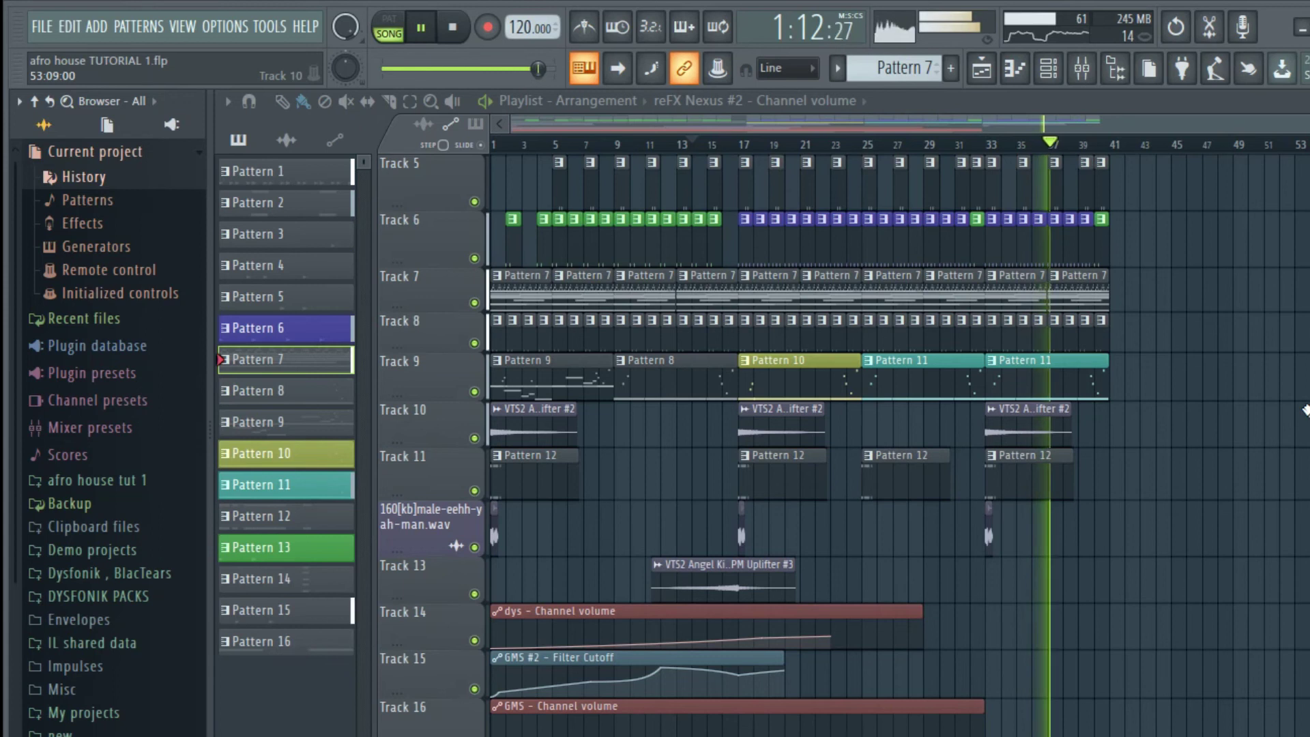
scroll(1287, 414, "down", 7)
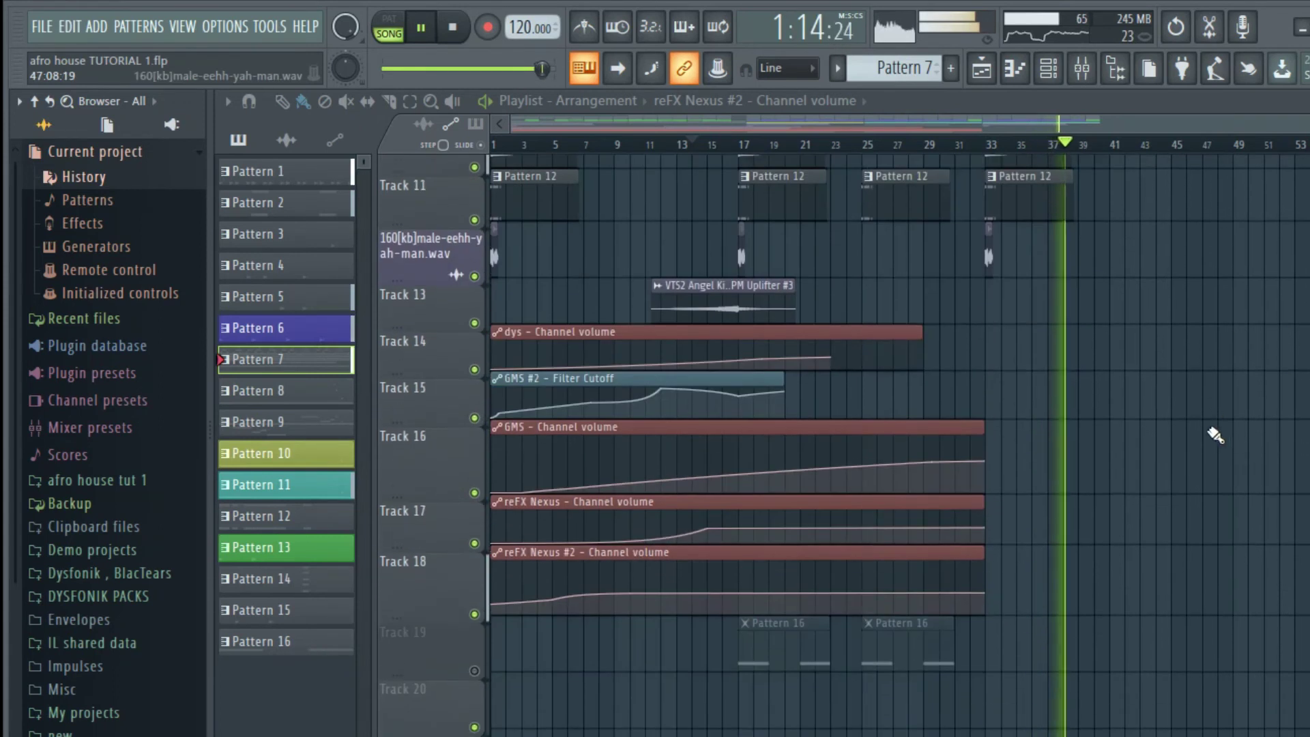
- Enlarge Track 15, copy the GMS #2 - Filter Cutoff clip to bar 20 and make the copy unique
left_click_drag(445, 355, 445, 435)
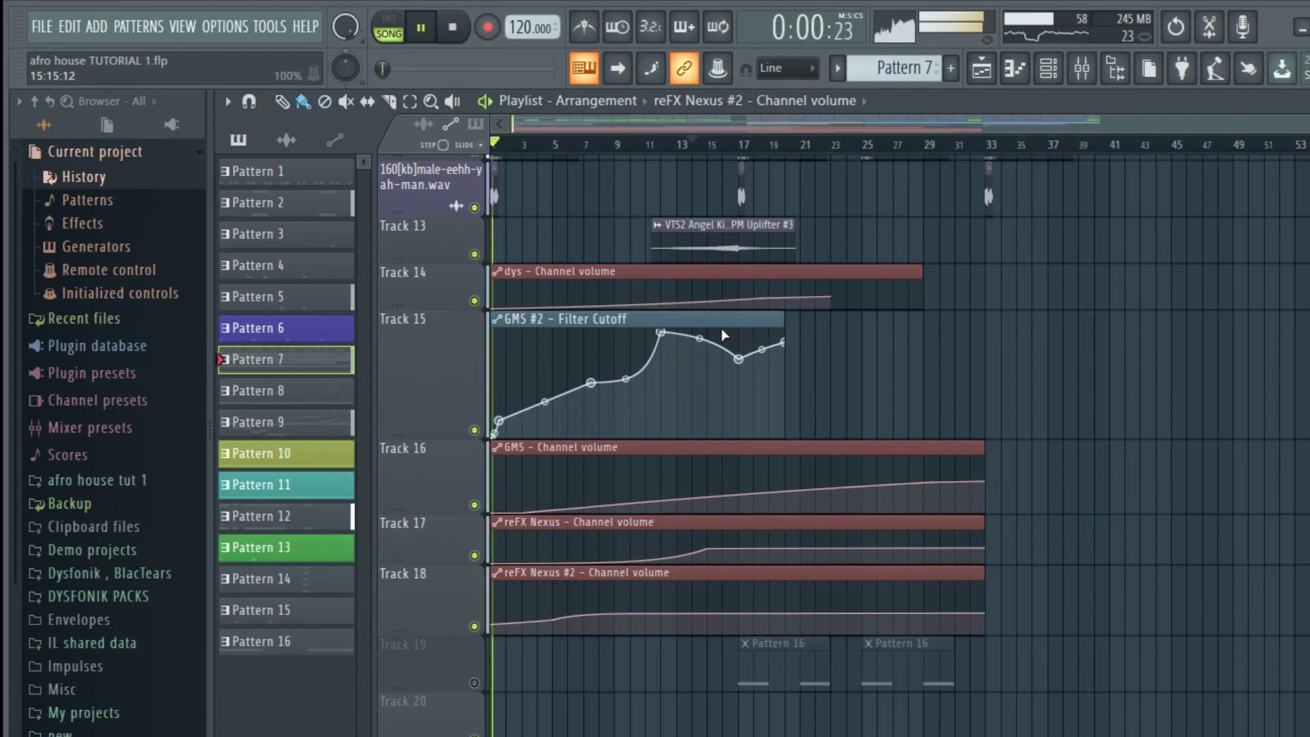
left_click_drag(678, 321, 973, 321)
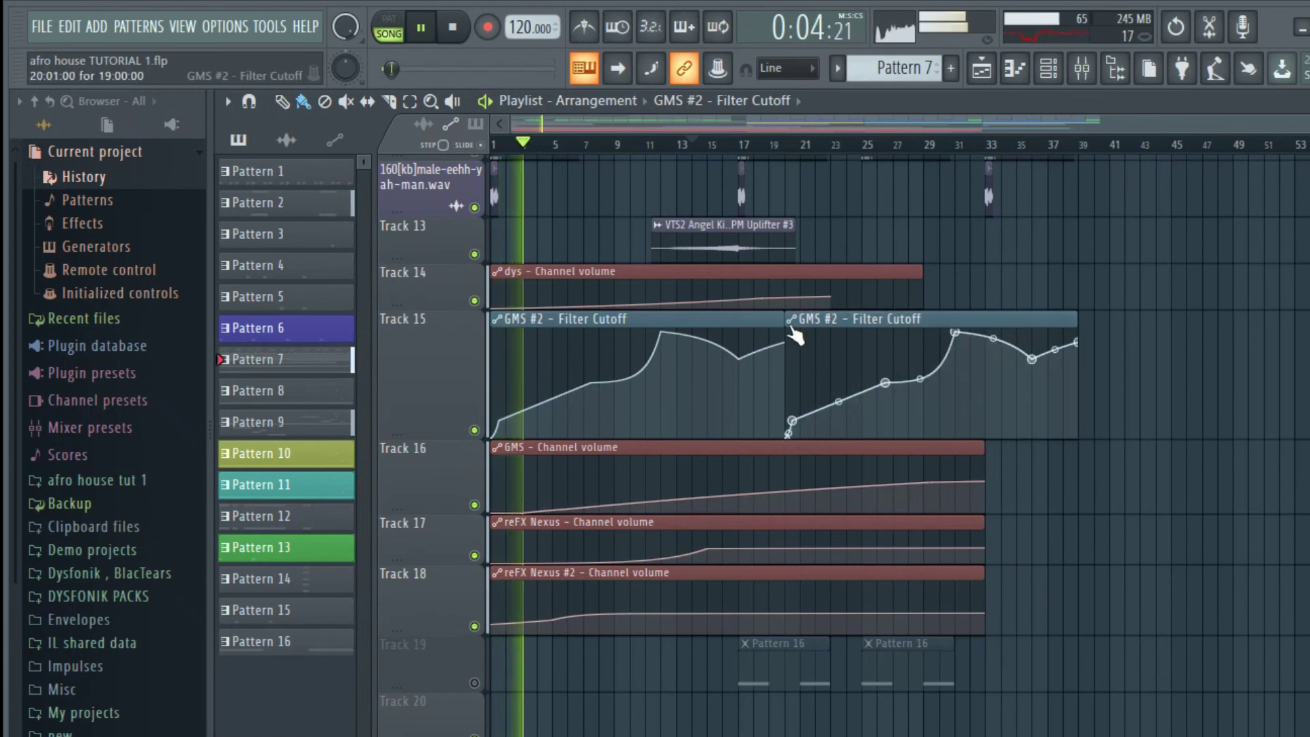
left_click(791, 319)
left_click(838, 470)
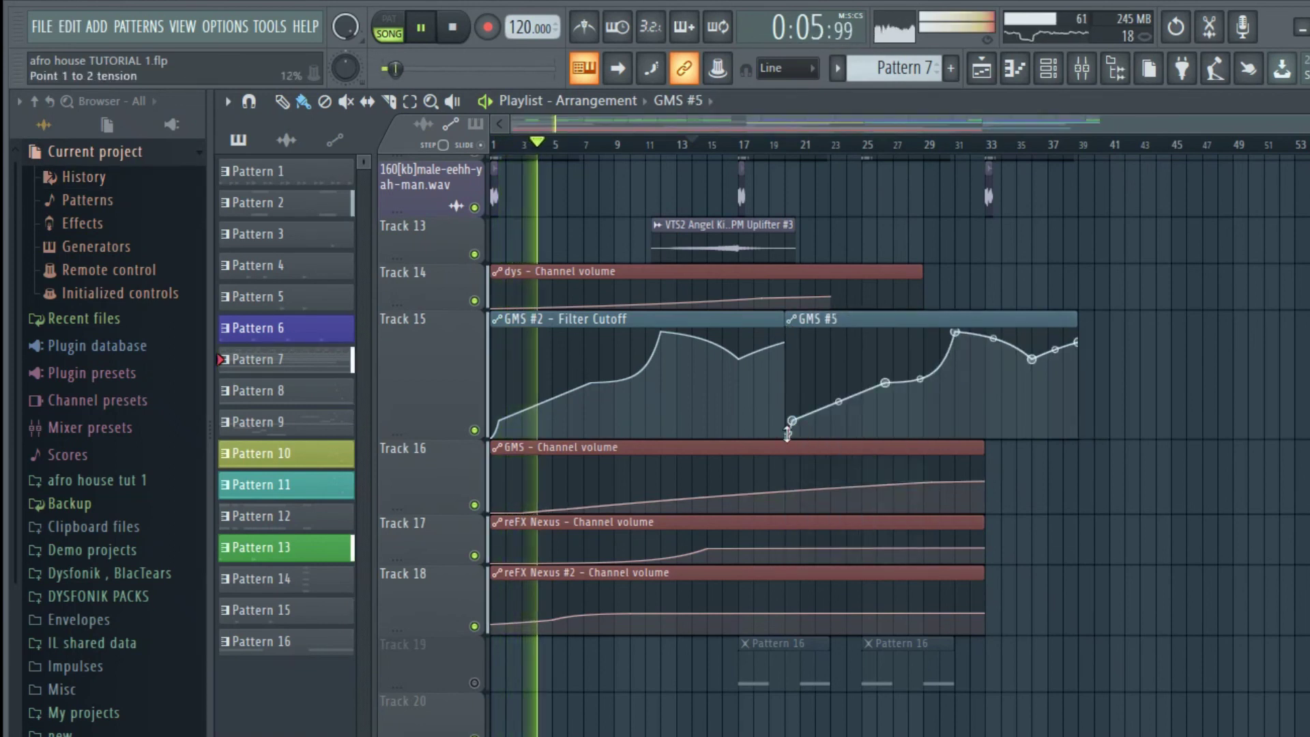
- Delete the second control point near the start of the copied filter cutoff automation clip on Track 15
right_click(790, 422)
left_click(827, 376)
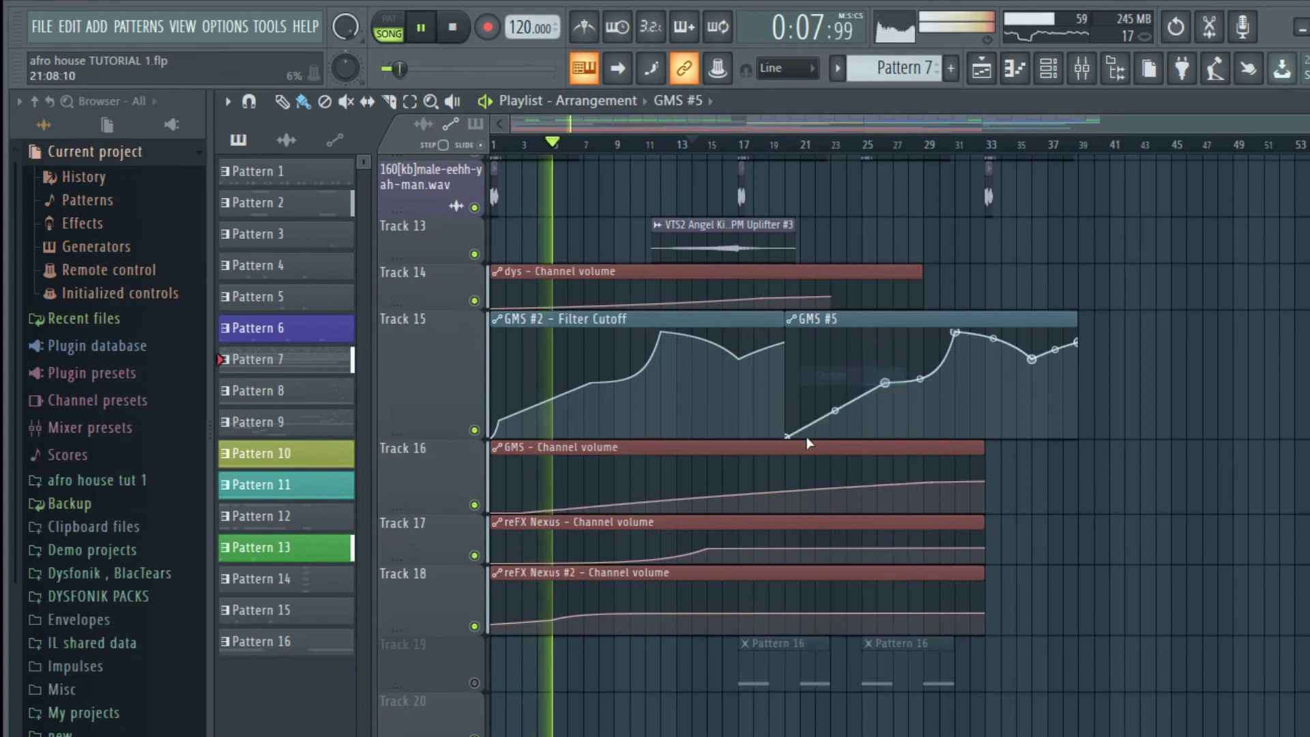
- Raise the first control point of the GMS #5 automation clip on Track 15 above its second point
left_click_drag(789, 438, 795, 372)
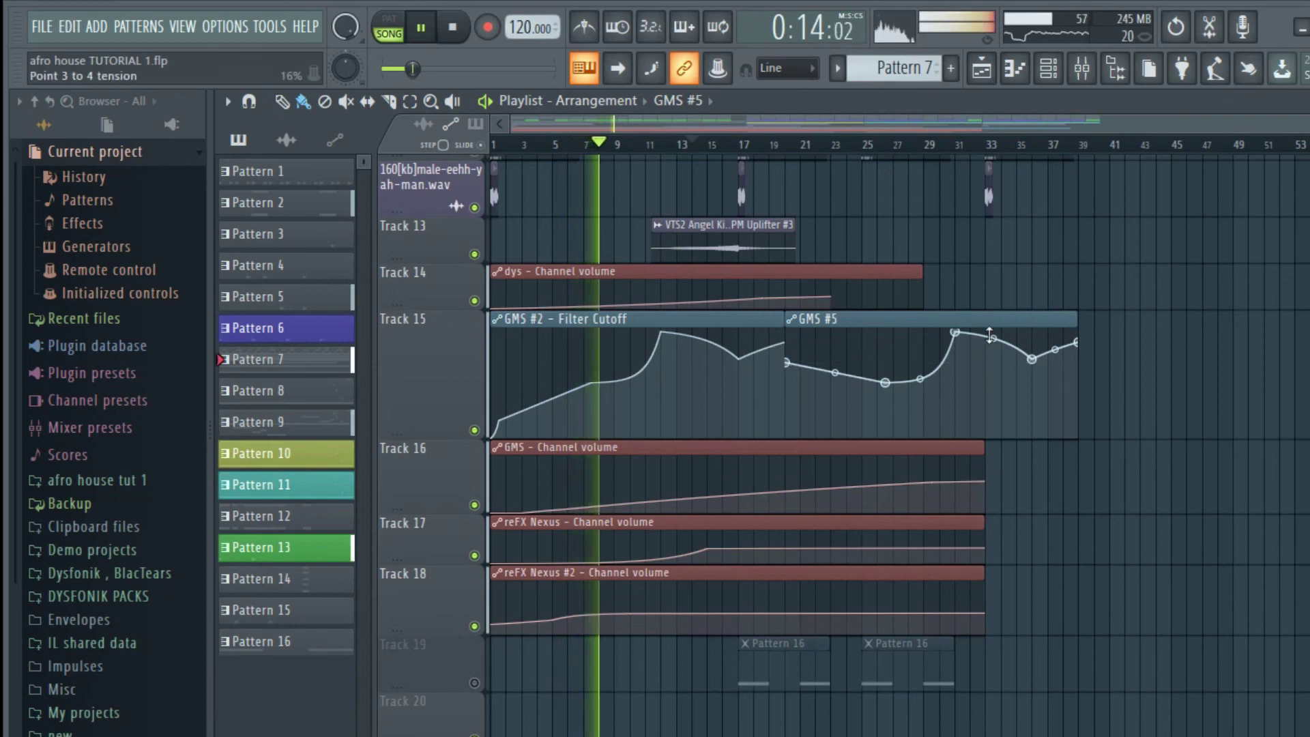
scroll(1119, 355, "up", 3)
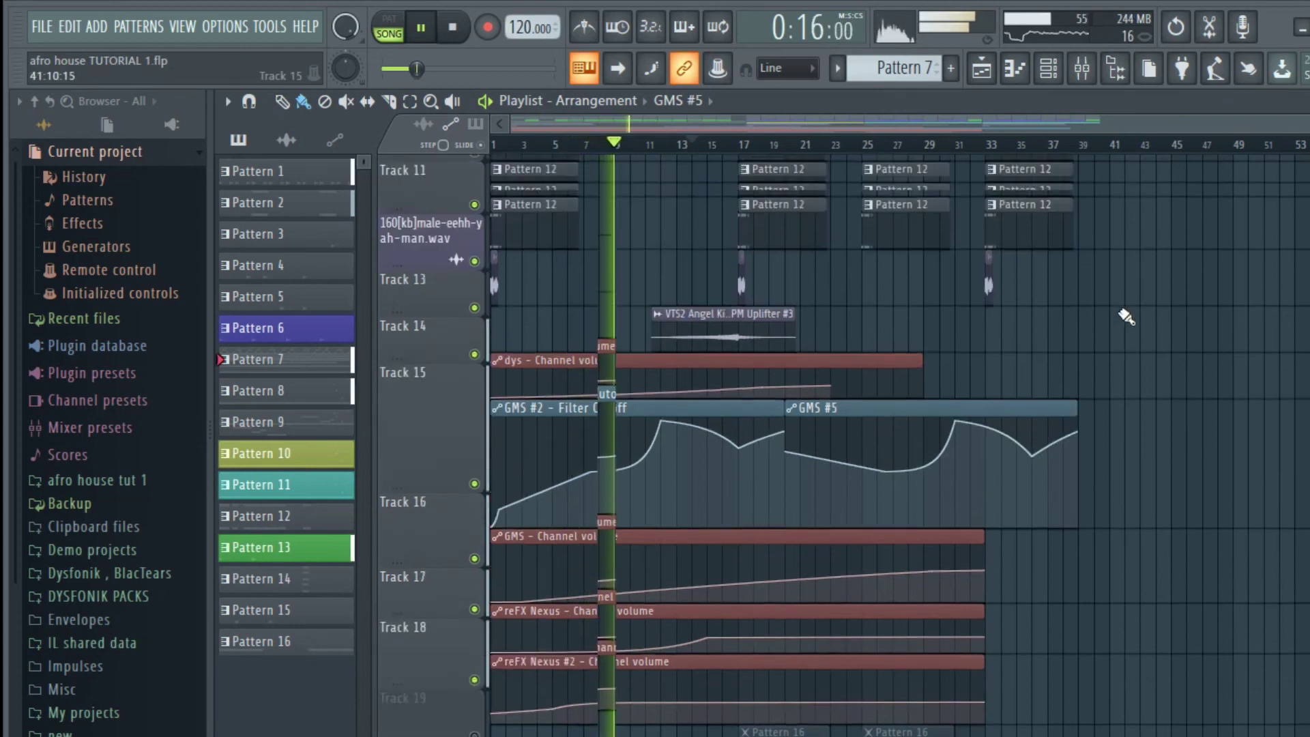
scroll(1126, 318, "down", 3)
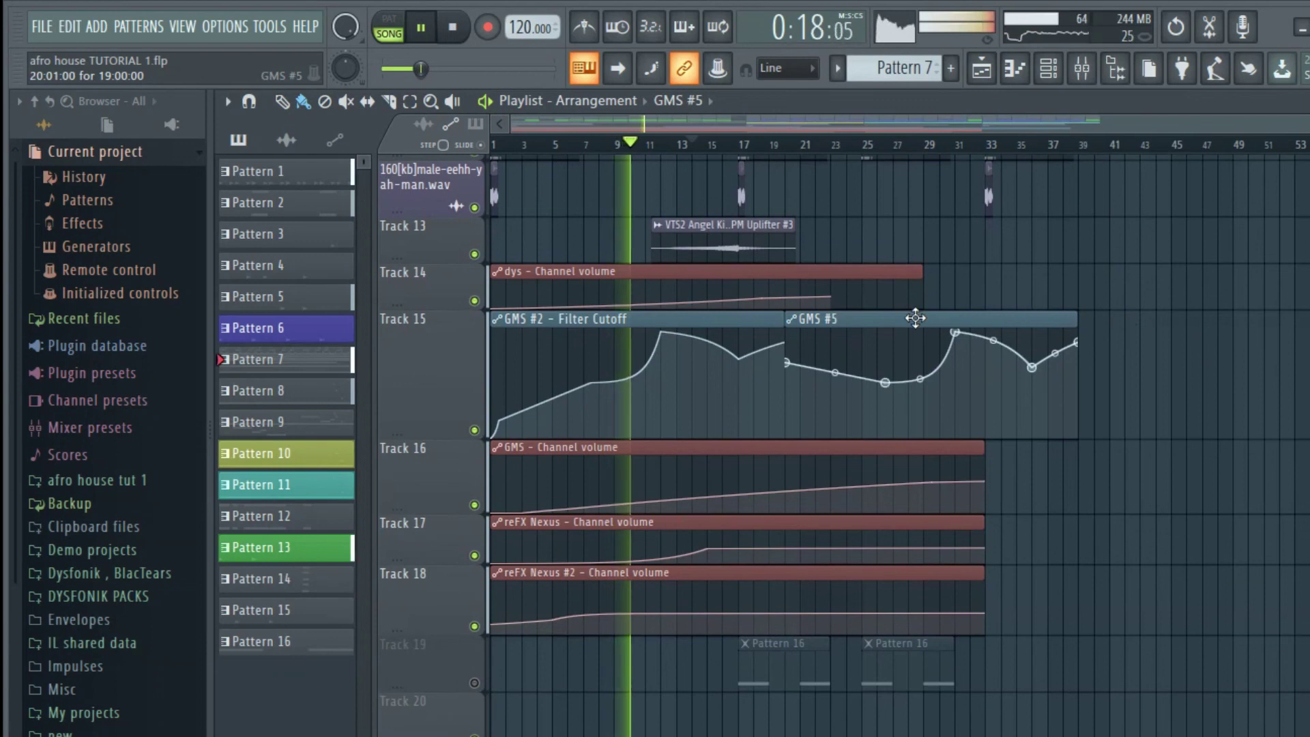
- Examine the tracks above and below Track 15 against the GMS #5 automation curve while the song plays
scroll(917, 321, "up", 4)
scroll(918, 324, "up", 3)
scroll(918, 325, "down", 3)
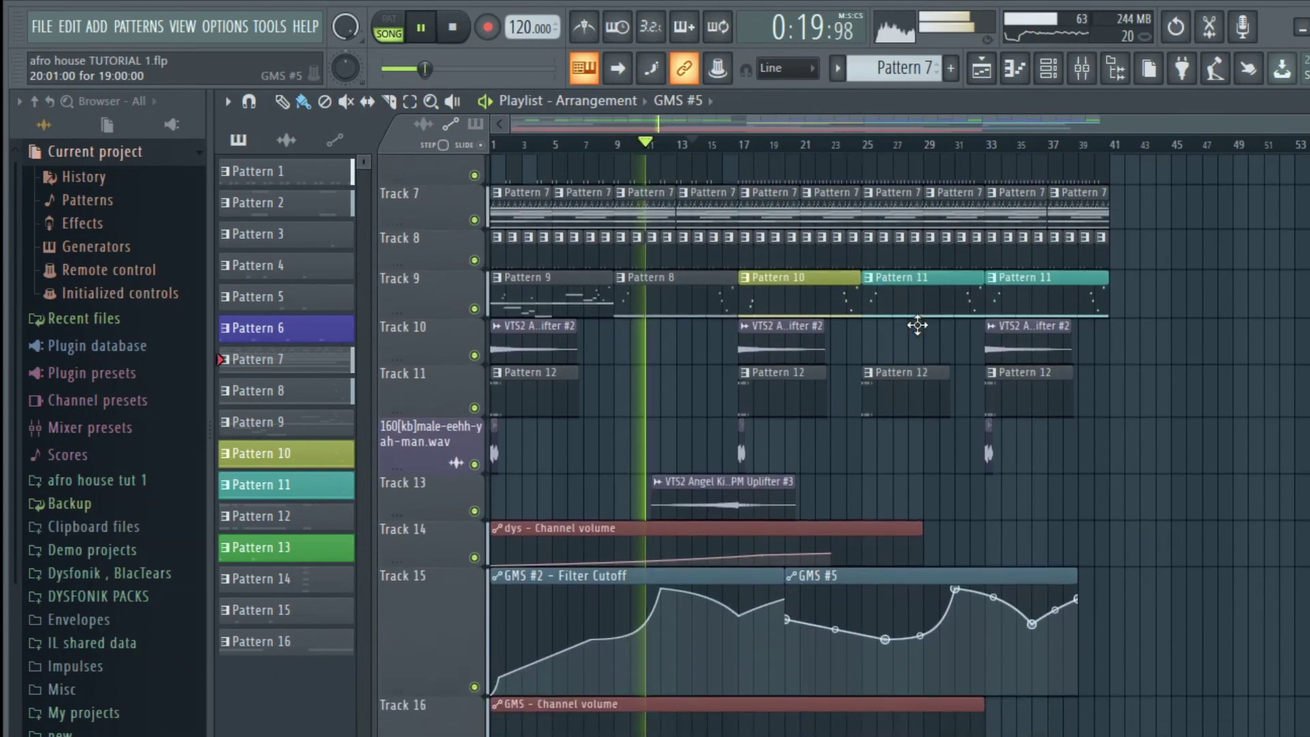
mouse_move(886, 483)
left_mouse_down()
mouse_move(956, 470)
mouse_move(891, 464)
left_mouse_up()
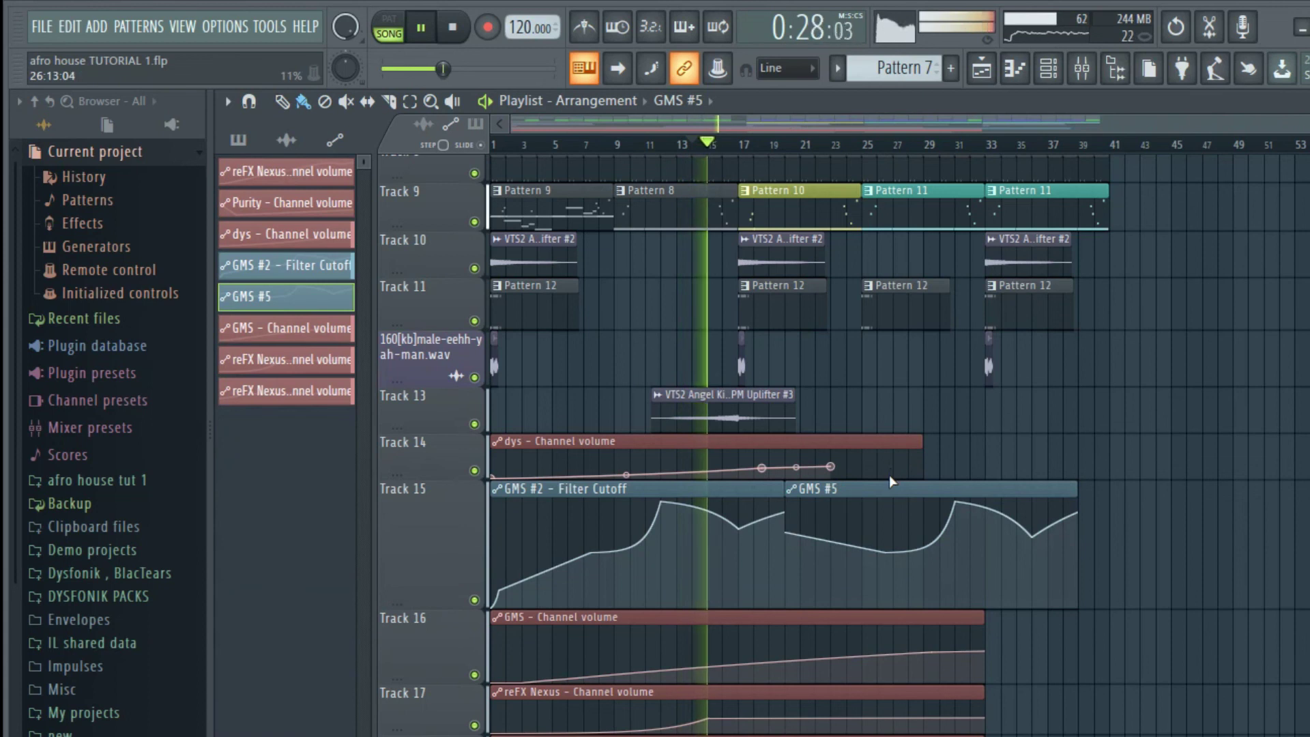
scroll(889, 475, "down", 3)
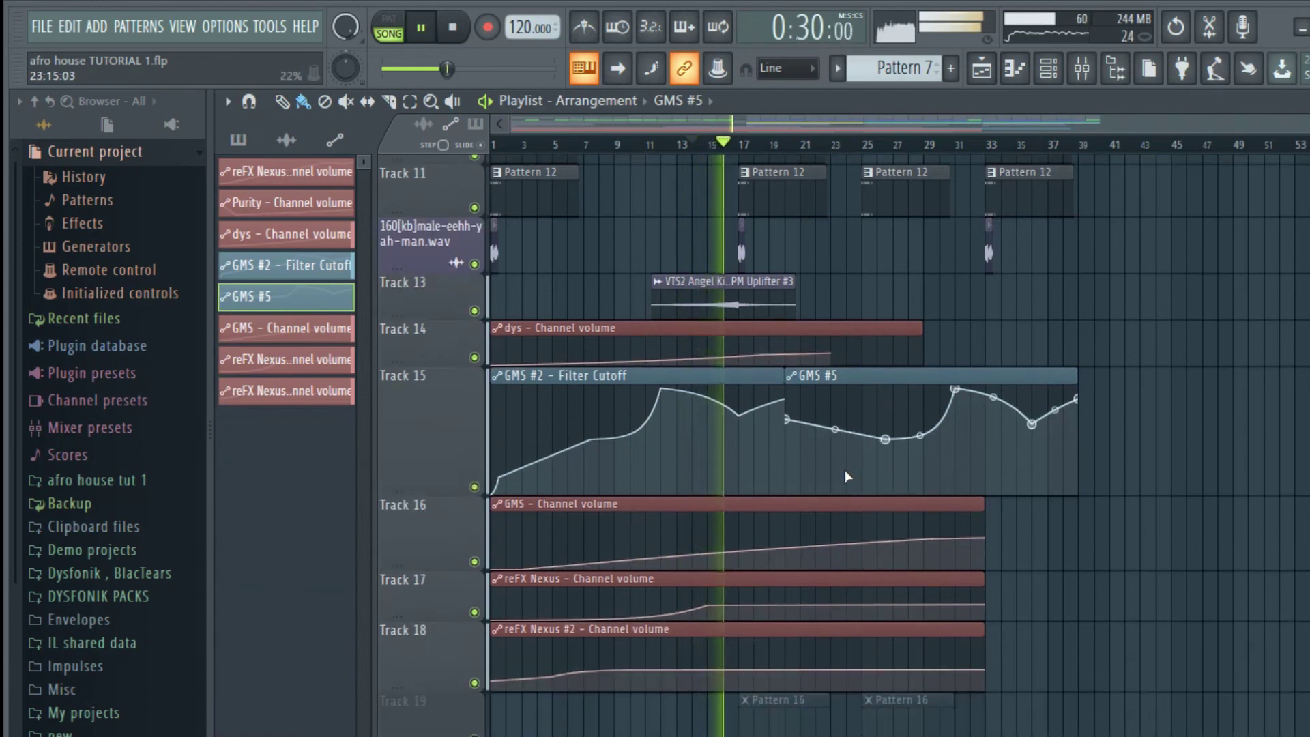
scroll(838, 475, "down", 1)
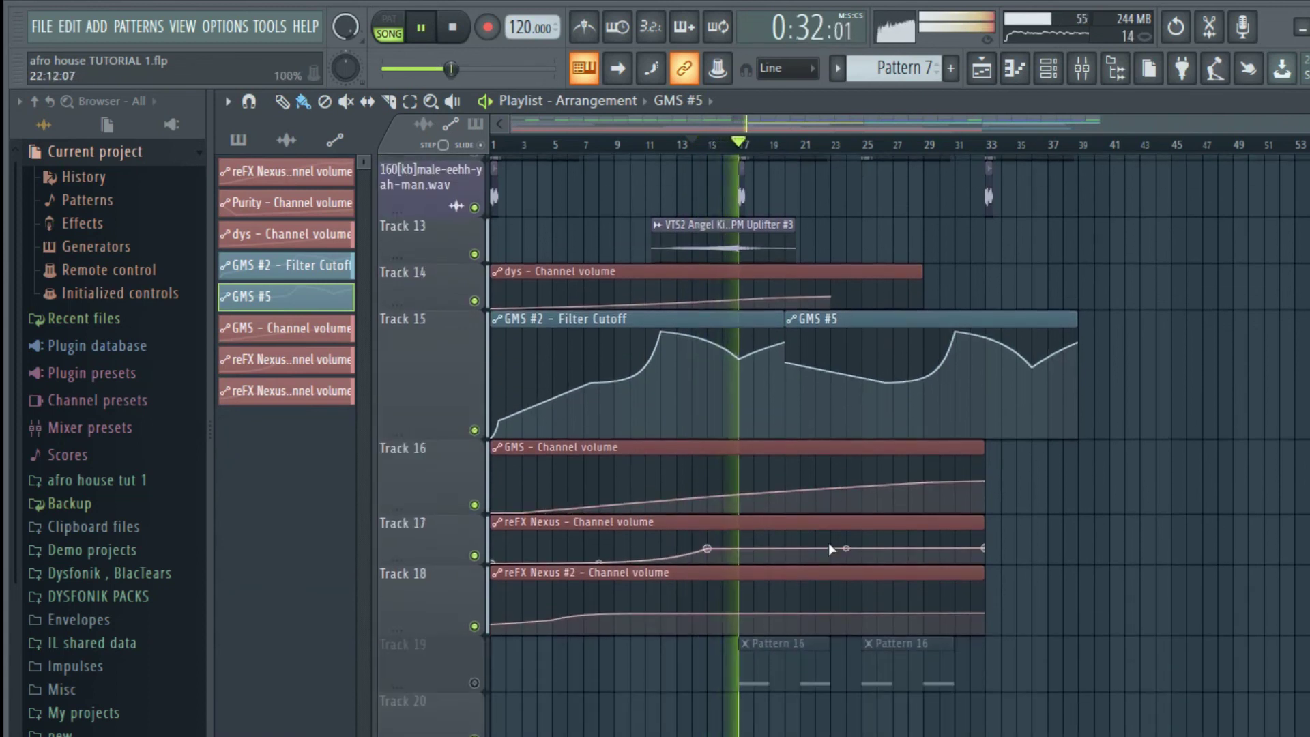
scroll(832, 546, "down", 1)
scroll(828, 587, "up", 4)
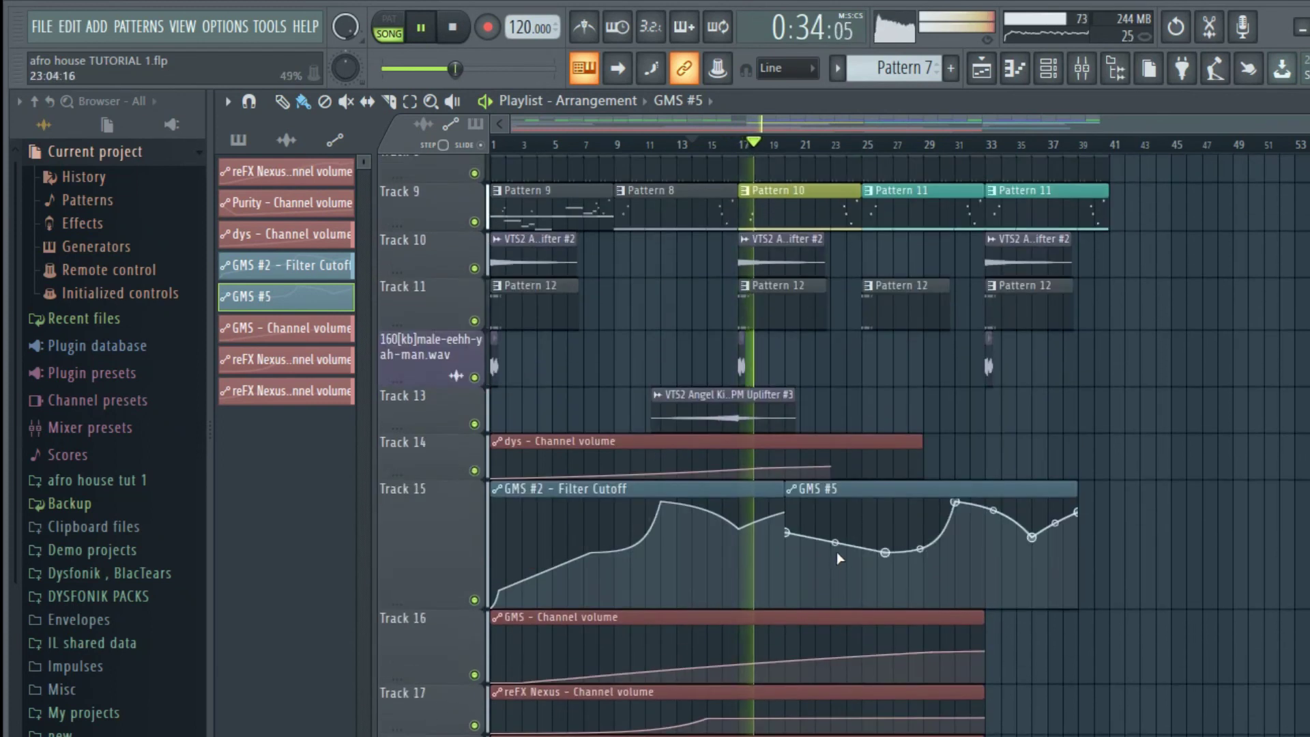
scroll(836, 551, "down", 1)
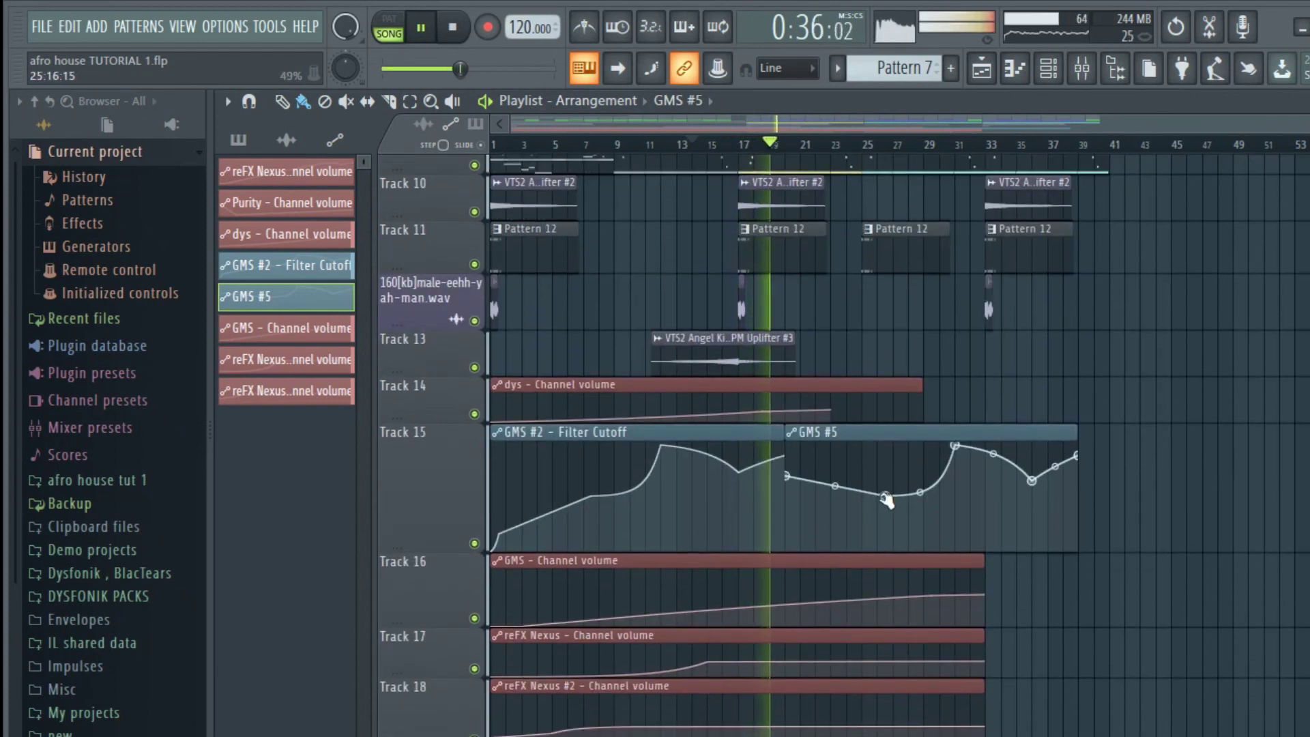
- Raise the second control point of the GMS #5 clip and move the fourth to bar 35 at about 84%
mouse_move(885, 497)
left_mouse_down()
mouse_move(898, 490)
mouse_move(891, 476)
left_mouse_up()
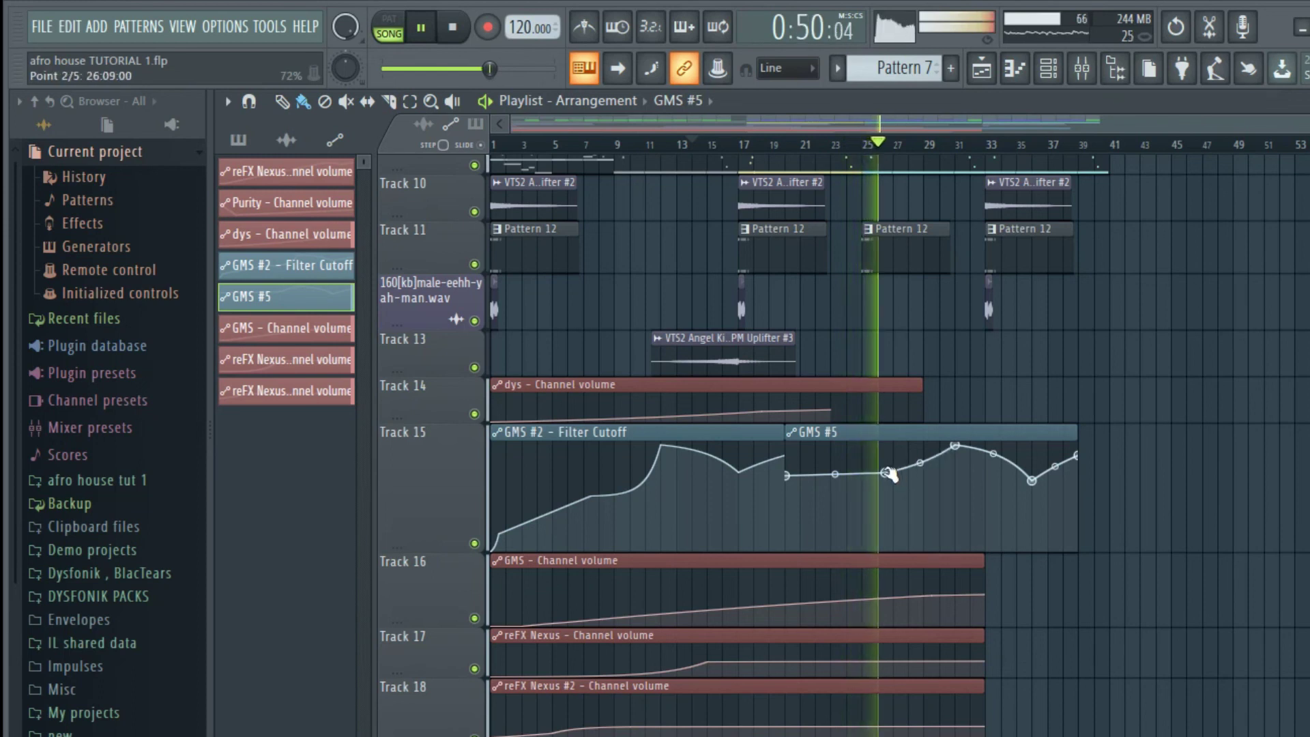
left_click_drag(885, 473, 888, 470)
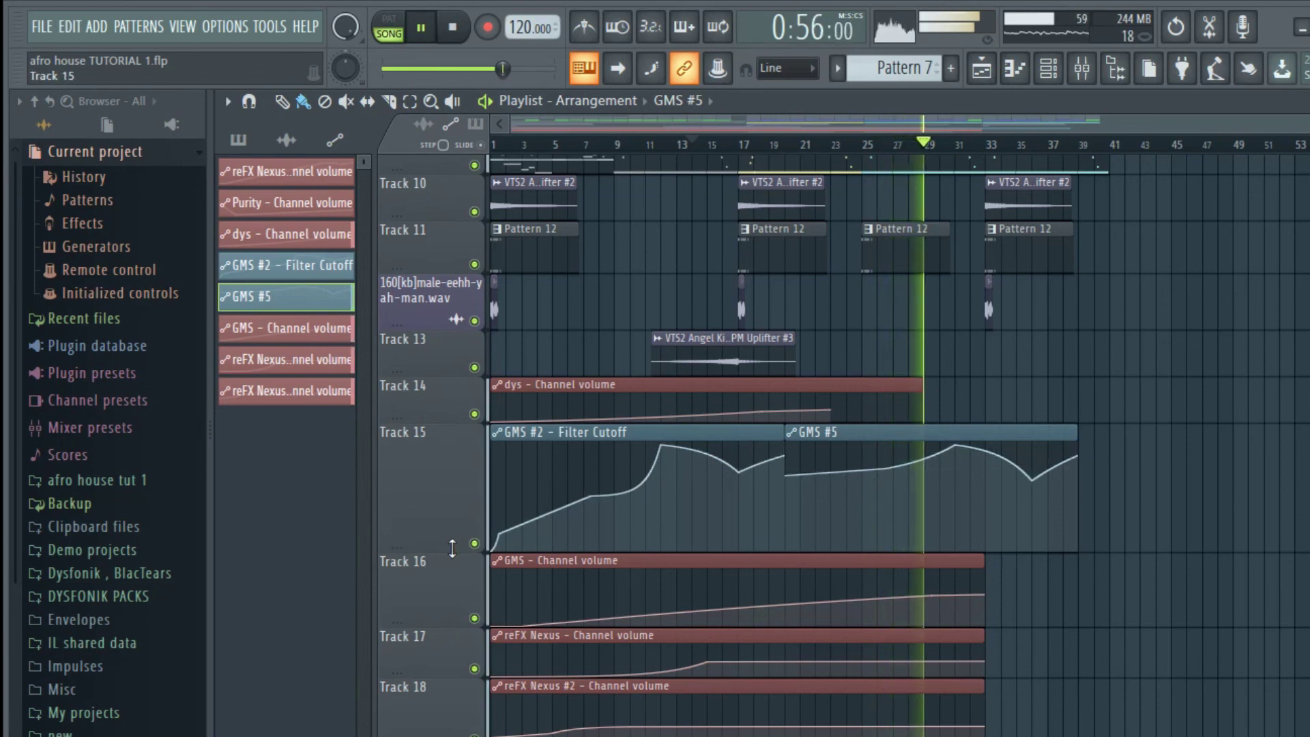
scroll(503, 541, "down", 1)
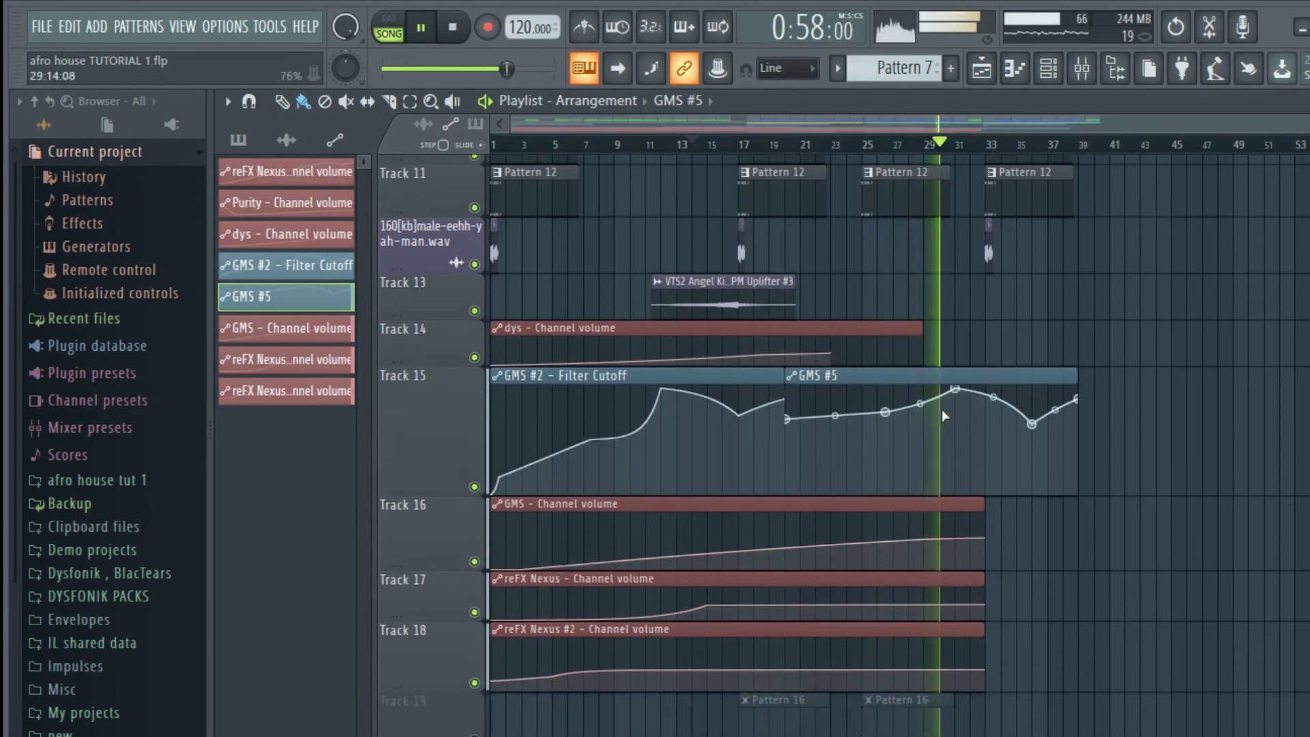
left_click_drag(1032, 424, 1028, 410)
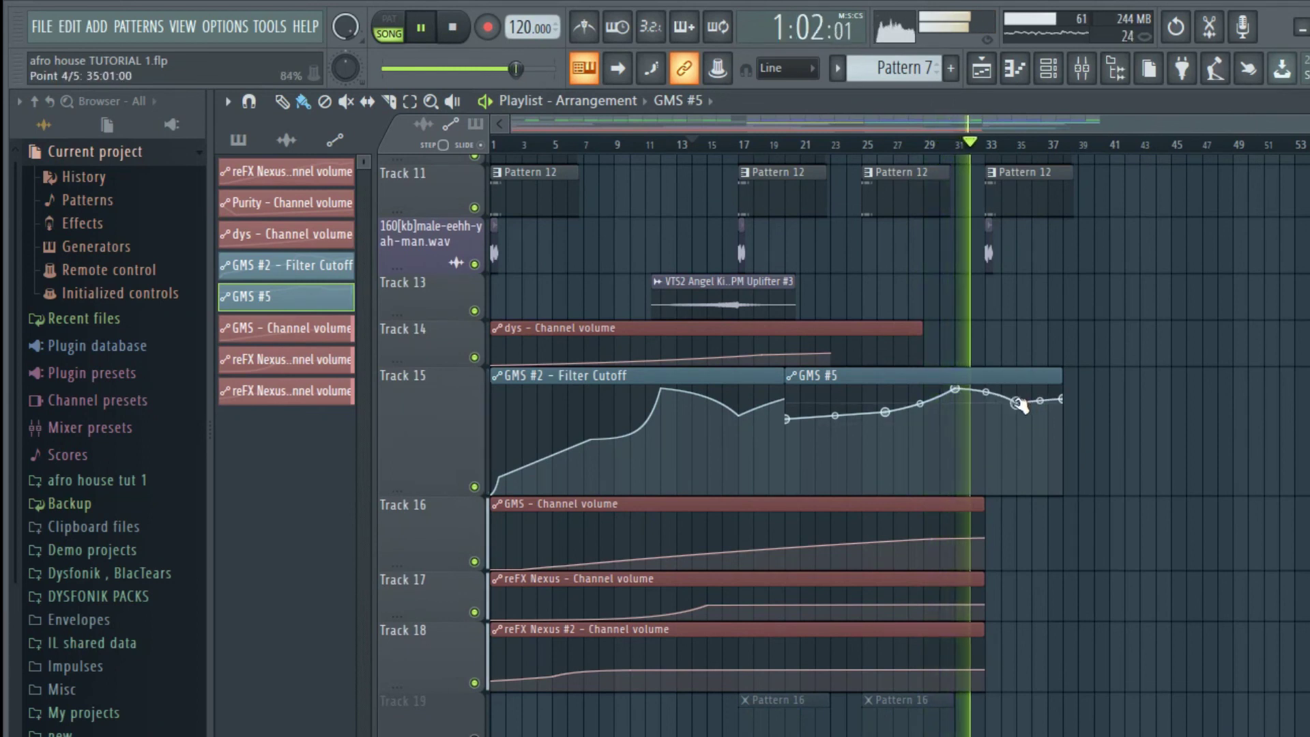
- Reduce the height of Track 15 and stop the song playback
left_click_drag(443, 488, 465, 437)
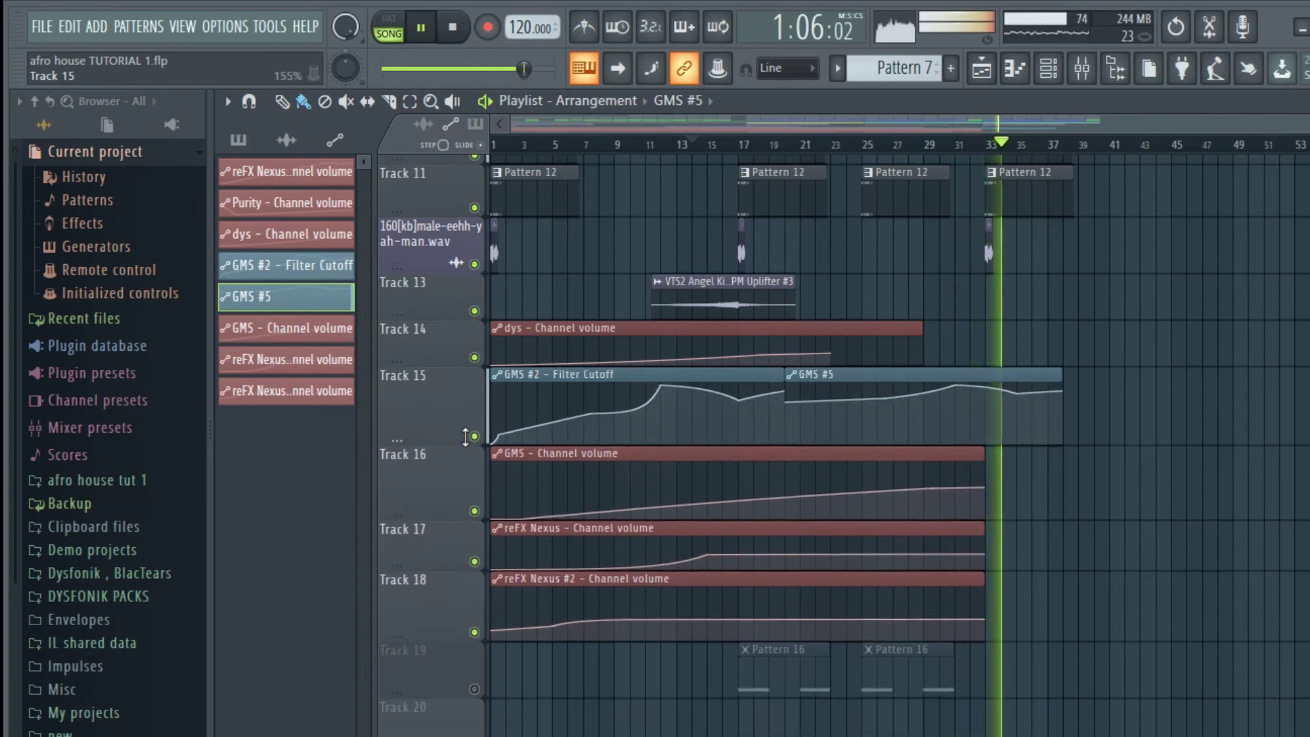
scroll(1193, 495, "up", 2)
key("space")
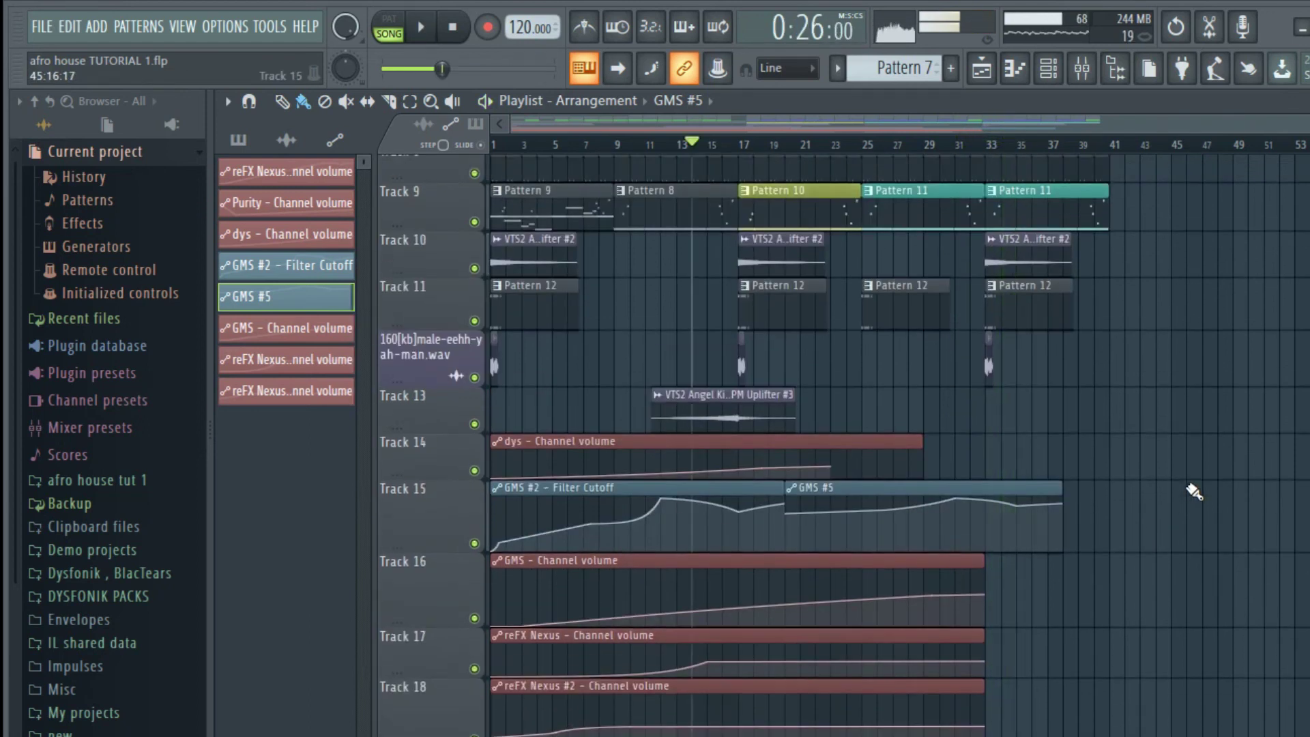
- Open the second Fruity Limiter on the GMS #2 mixer insert
scroll(1194, 494, "up", 7)
scroll(974, 470, "down", 5)
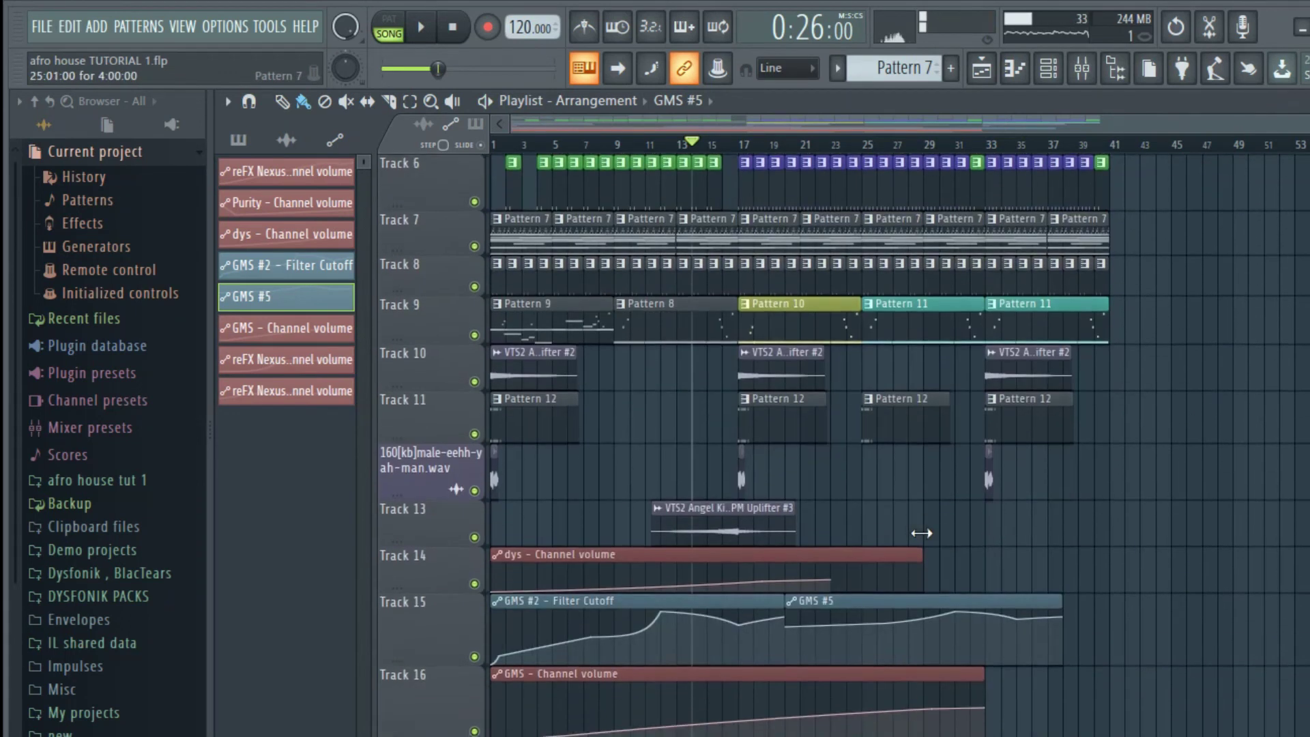
scroll(854, 314, "down", 1)
left_click(1050, 74)
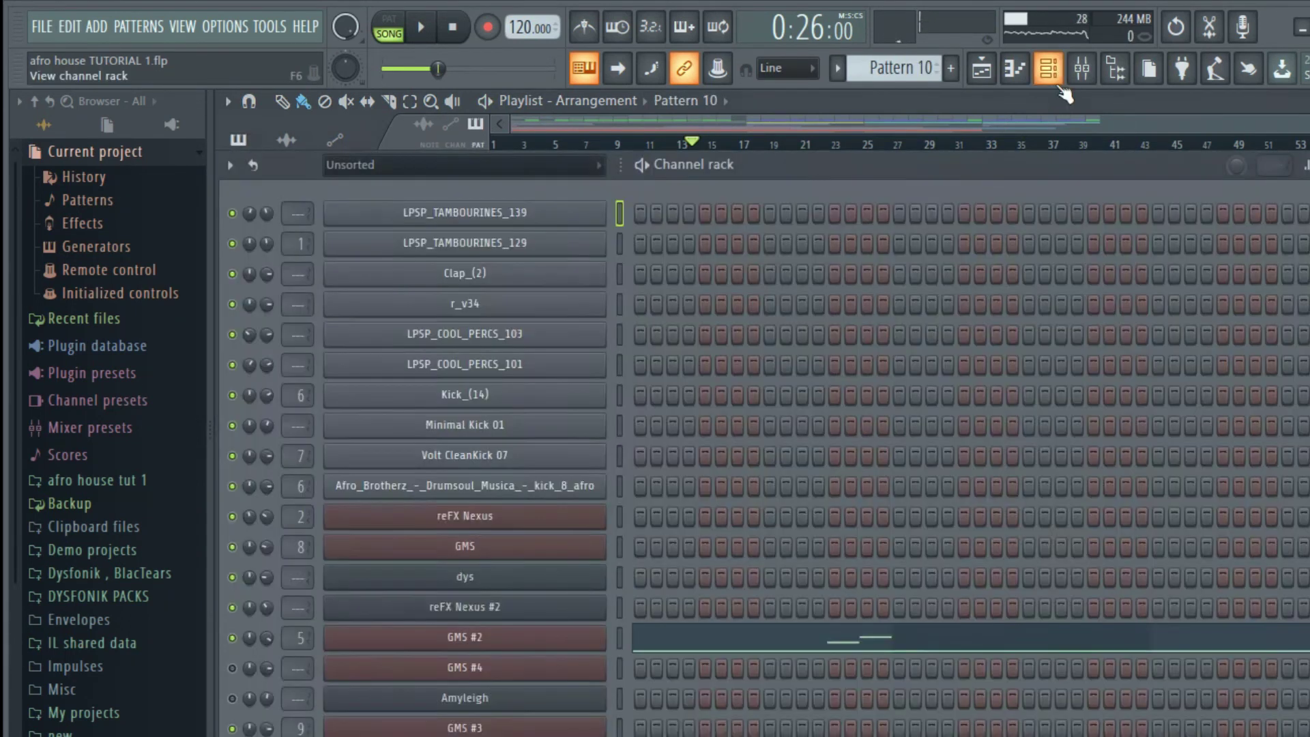
scroll(752, 429, "down", 1)
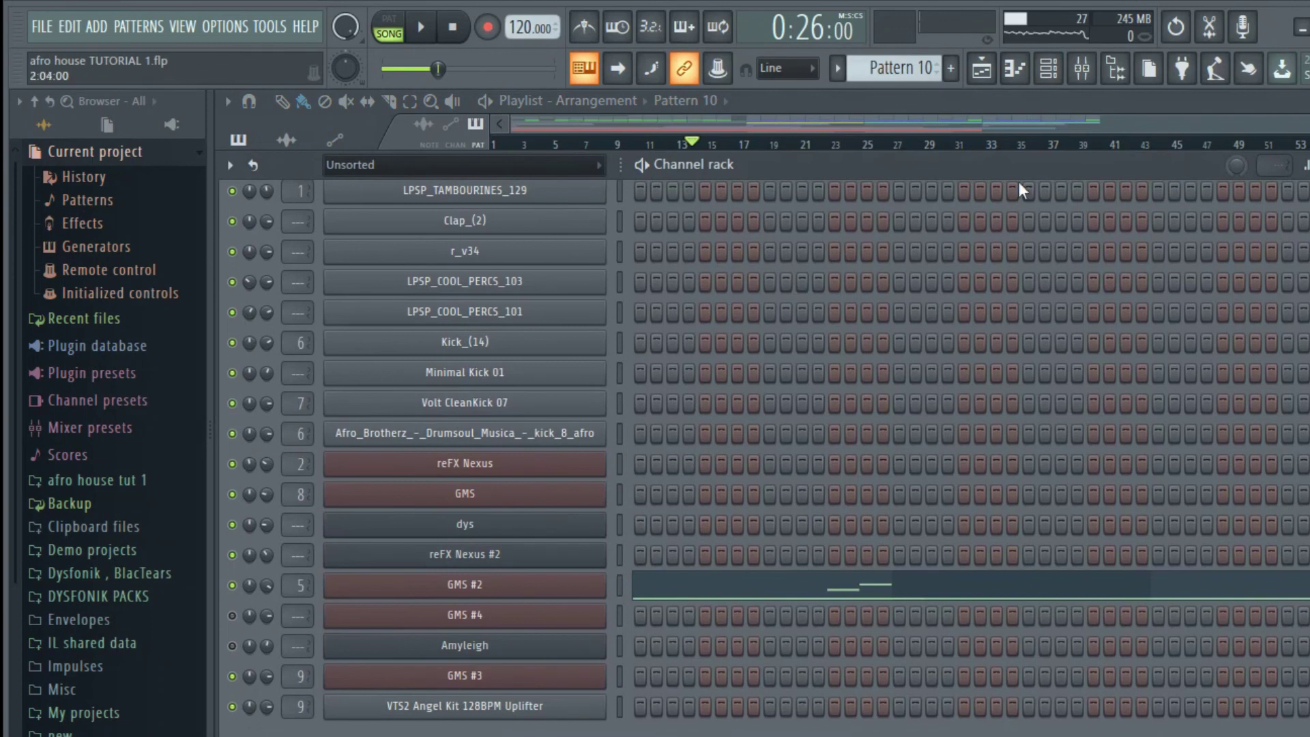
left_click(1083, 69)
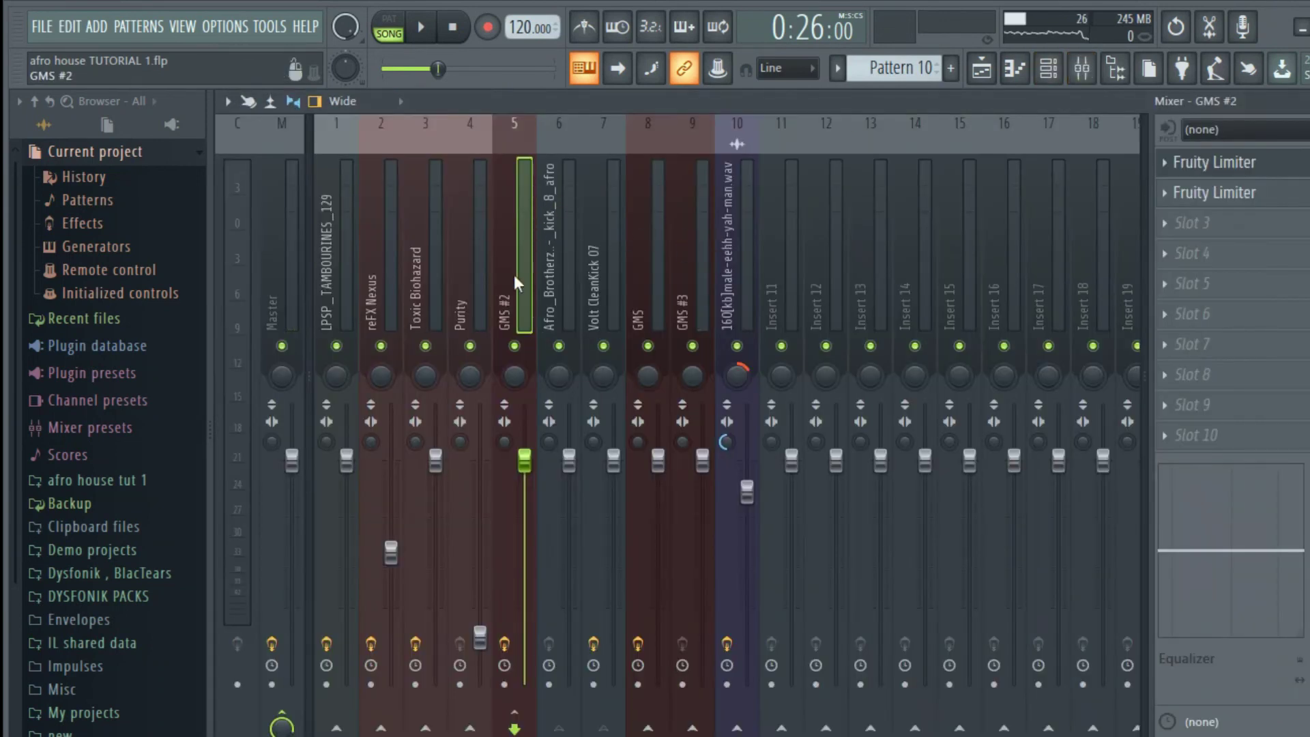
left_click(1236, 194)
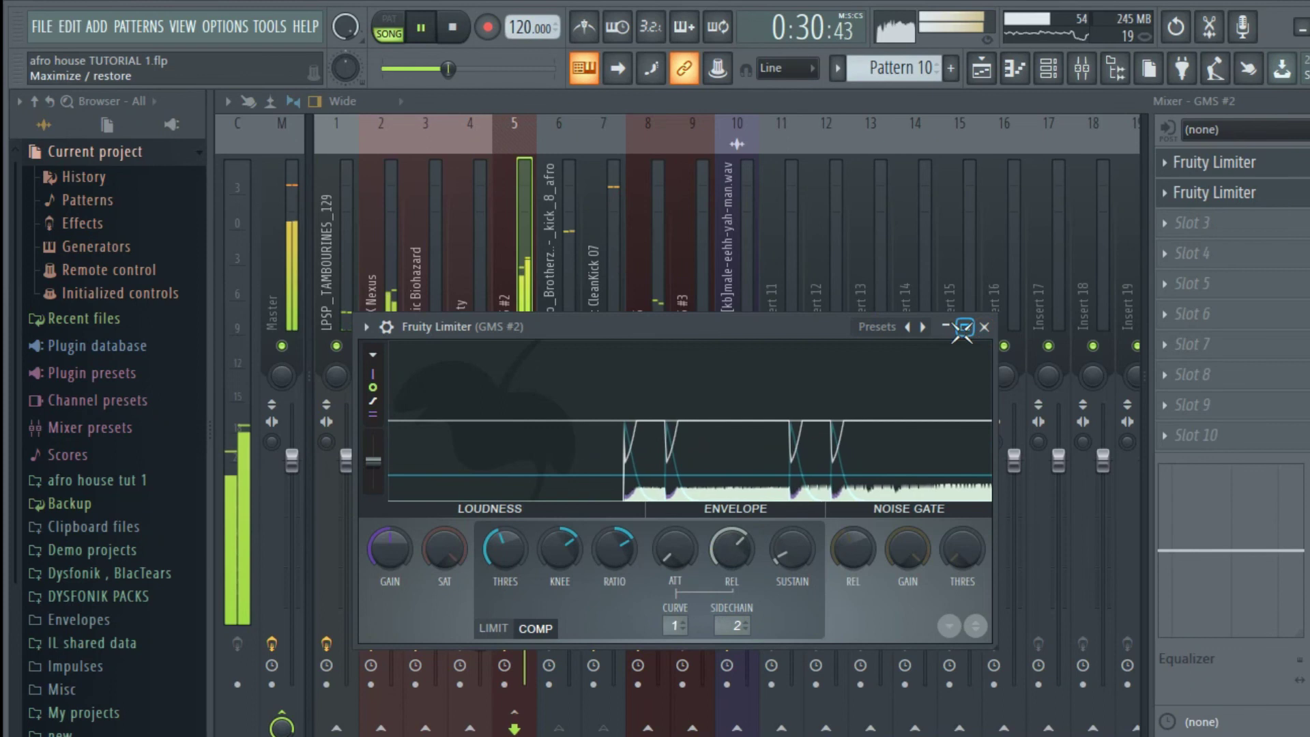
- Maximize the GMS #2 limiter, examine its sidechain ducking while the song plays, and close it
left_click(964, 327)
left_click_drag(232, 236, 232, 230)
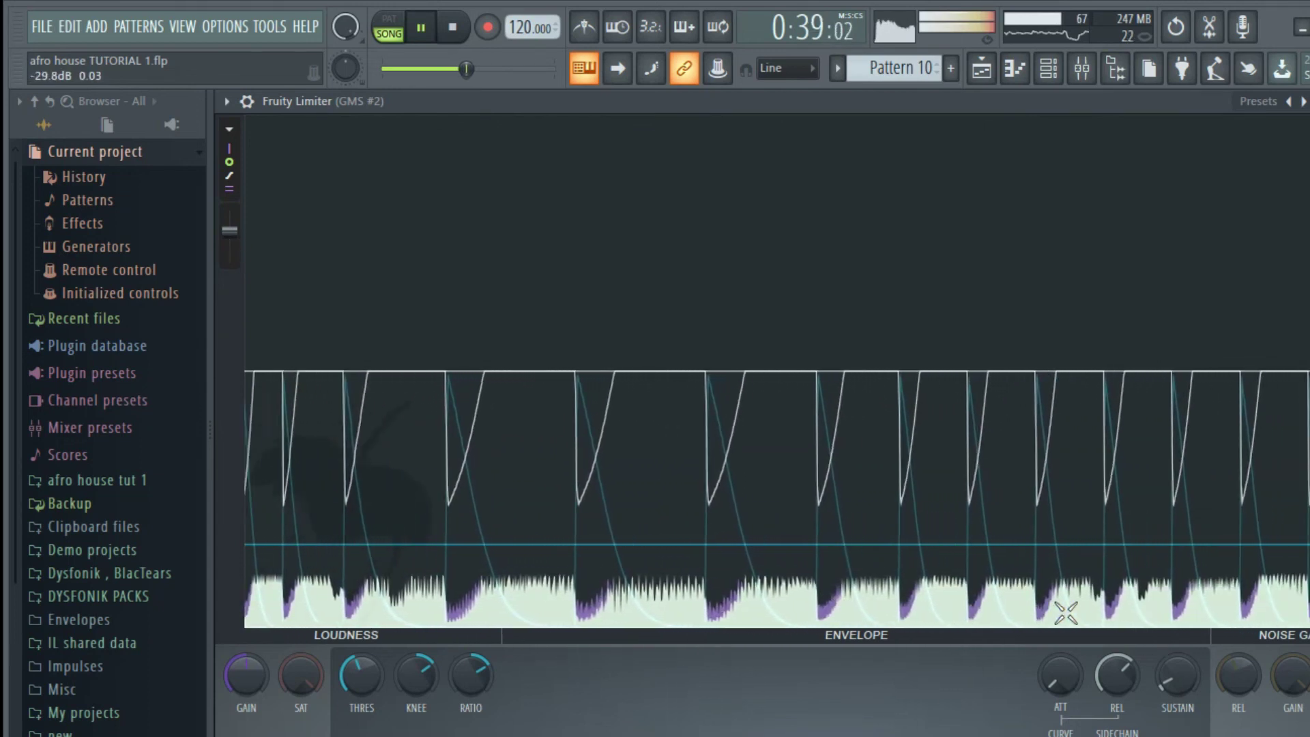
key("space")
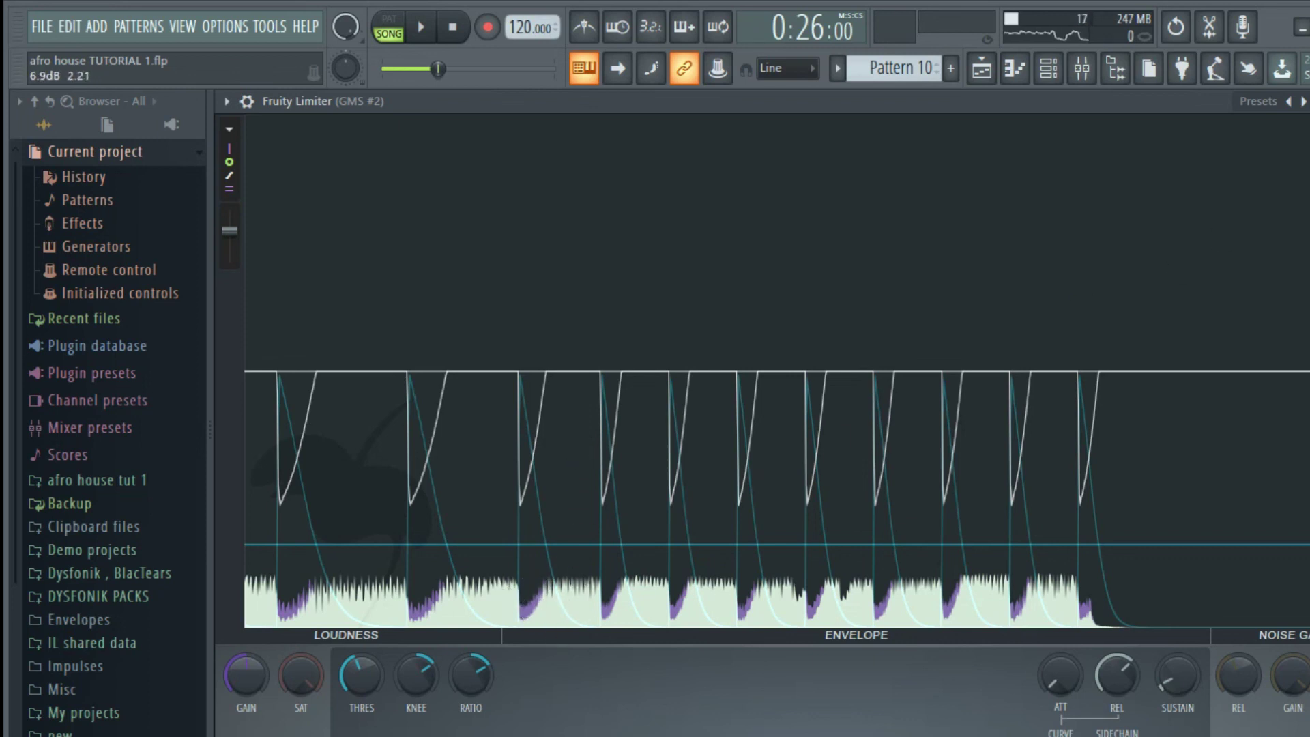
key("Escape")
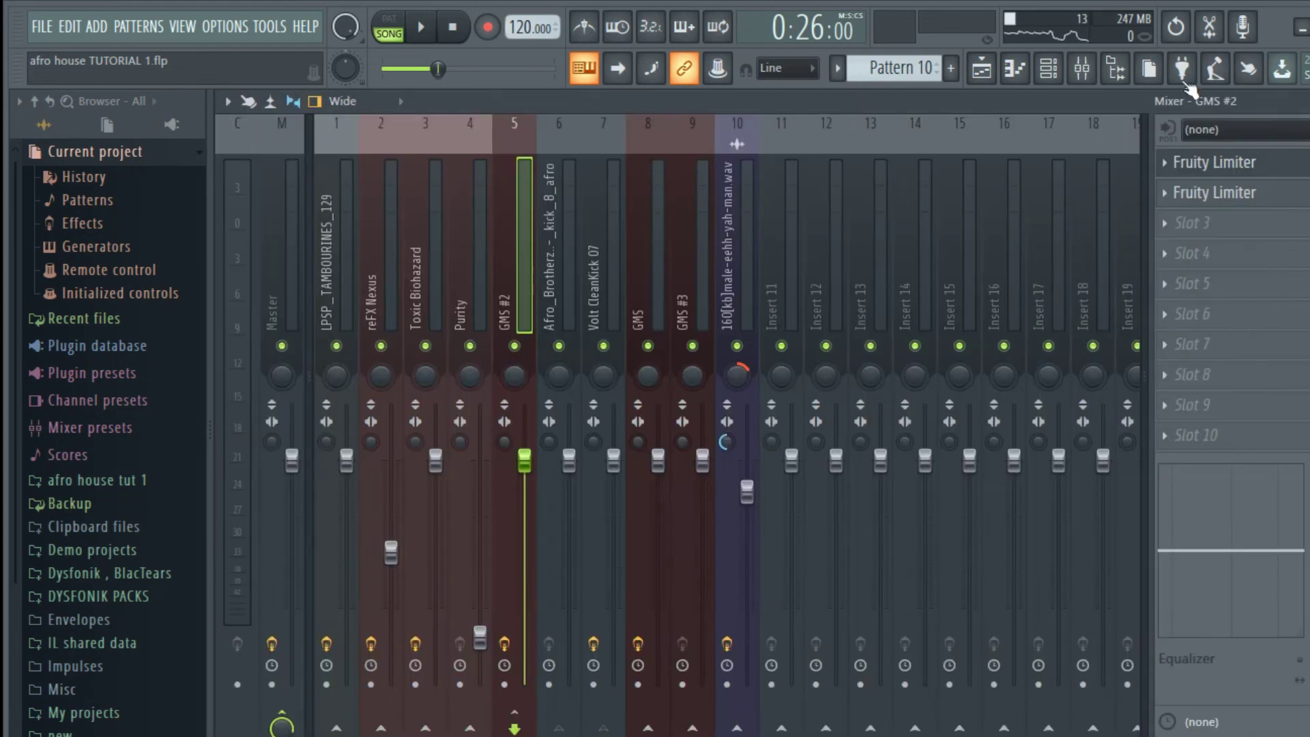
- Return to the playlist and reduce the heights of automation Tracks 15, 16 and 18
left_click(1015, 68)
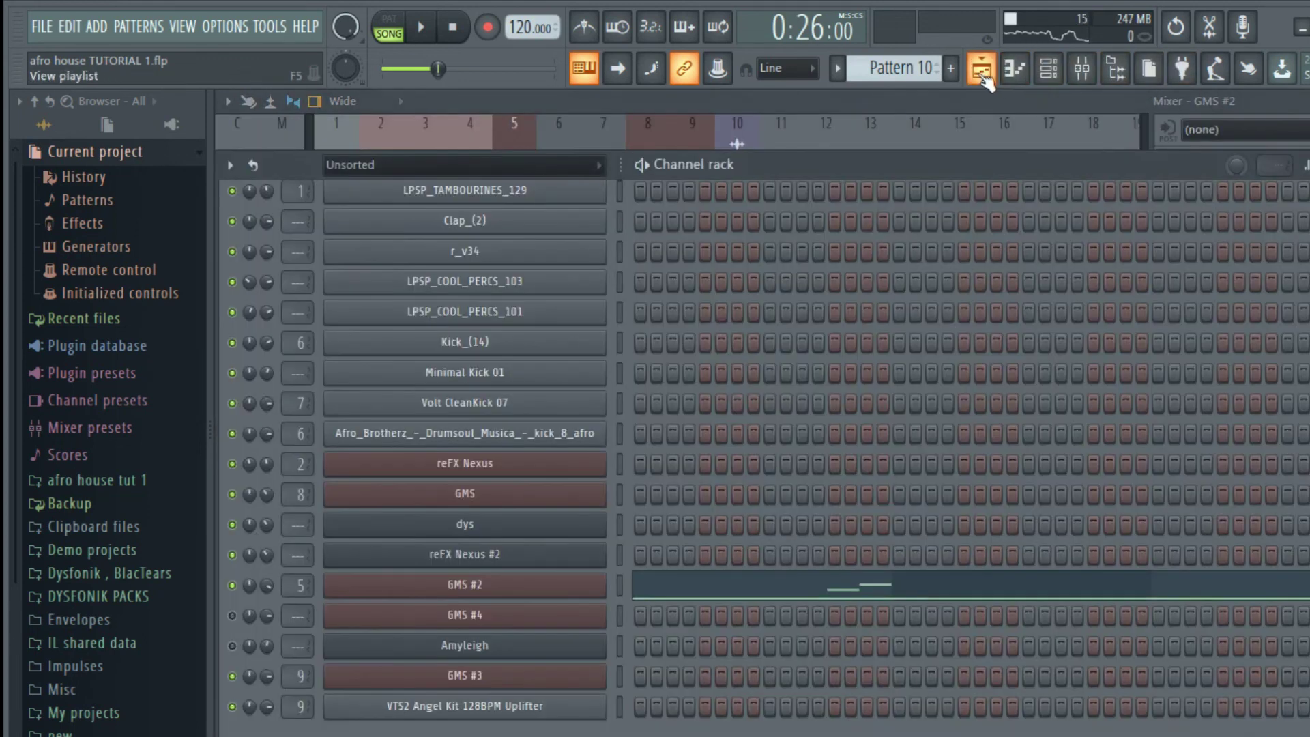
left_click(981, 68)
scroll(894, 331, "down", 6)
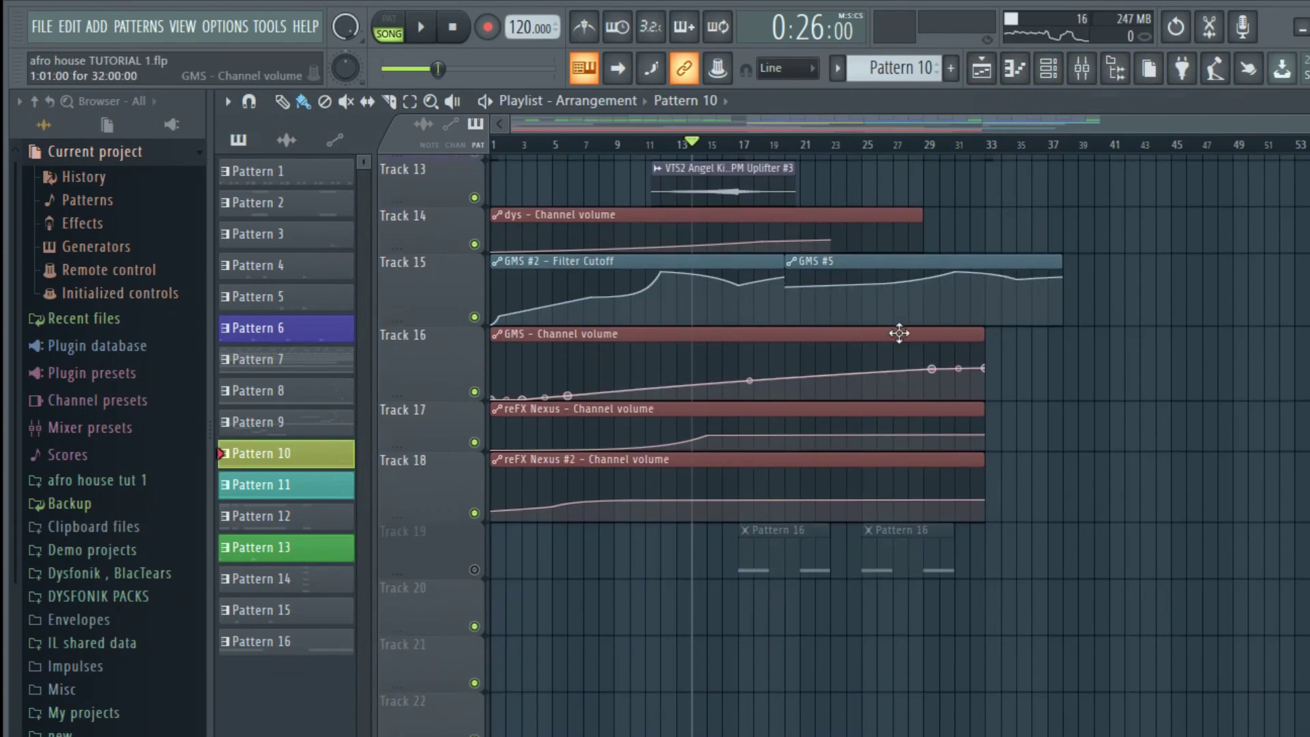
left_click_drag(430, 325, 447, 298)
left_click_drag(450, 379, 448, 343)
scroll(649, 389, "up", 6)
scroll(648, 388, "down", 3)
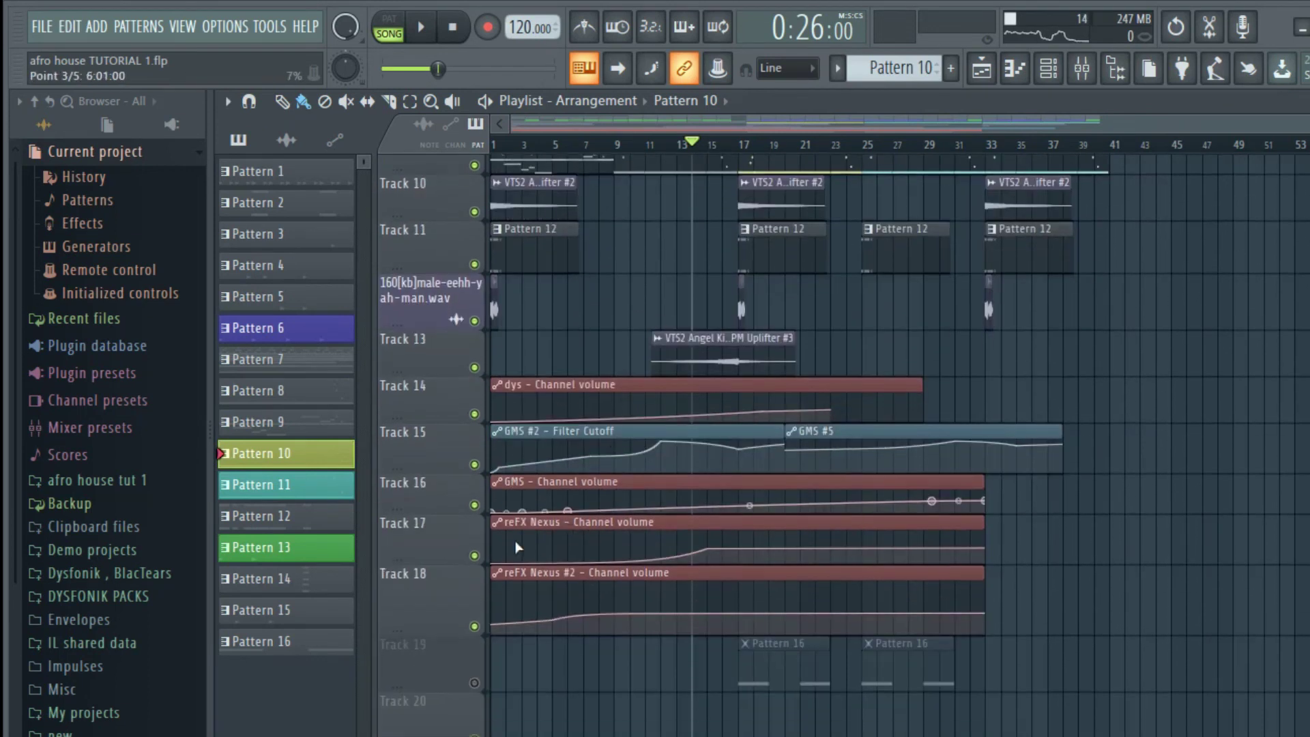
left_click_drag(441, 623, 439, 602)
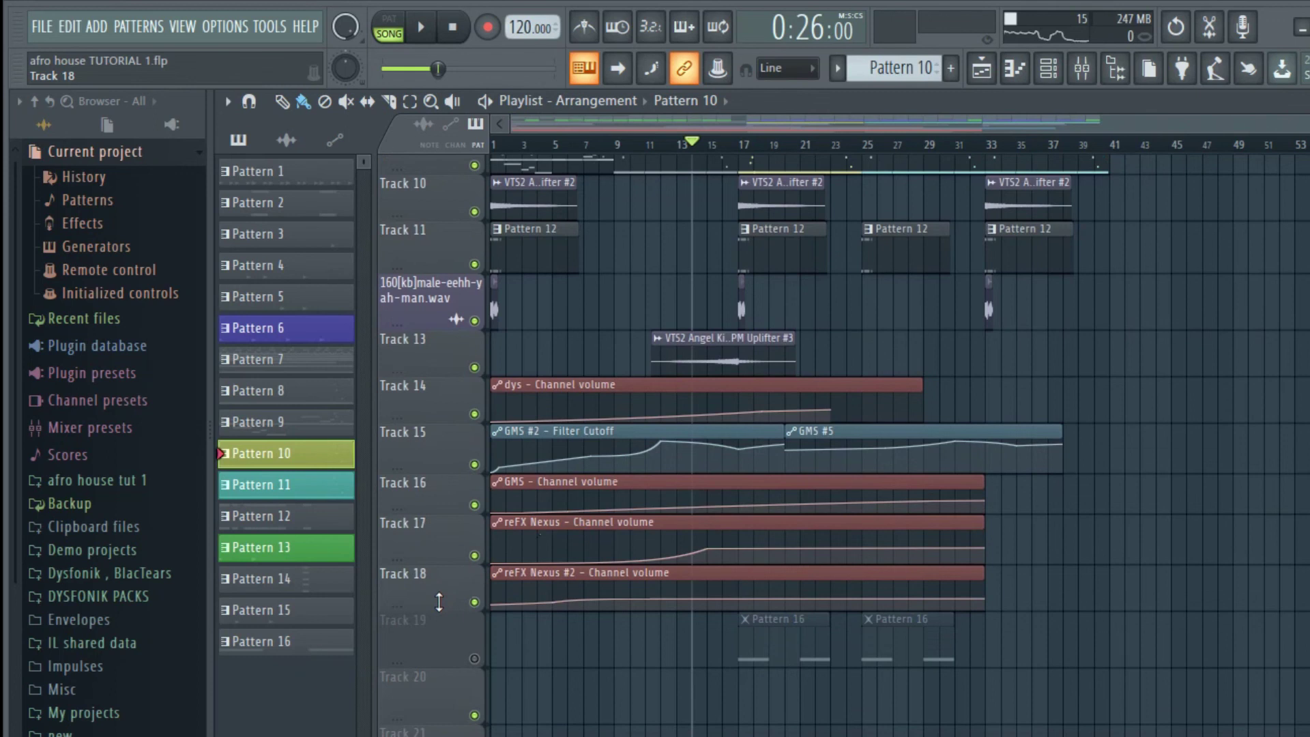
- Reset the song position to the start and review the whole arrangement from Track 1 down to the automation tracks
scroll(710, 355, "up", 4)
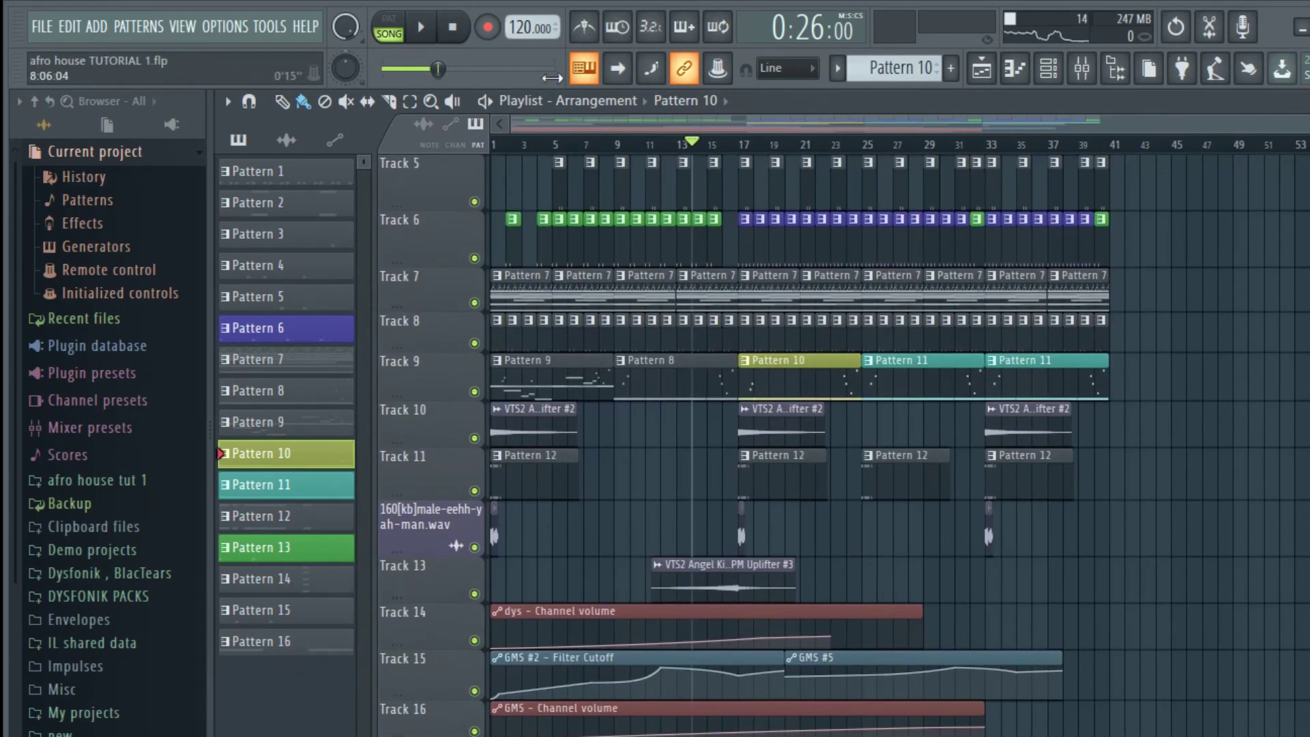
left_click(453, 29)
scroll(649, 371, "up", 4)
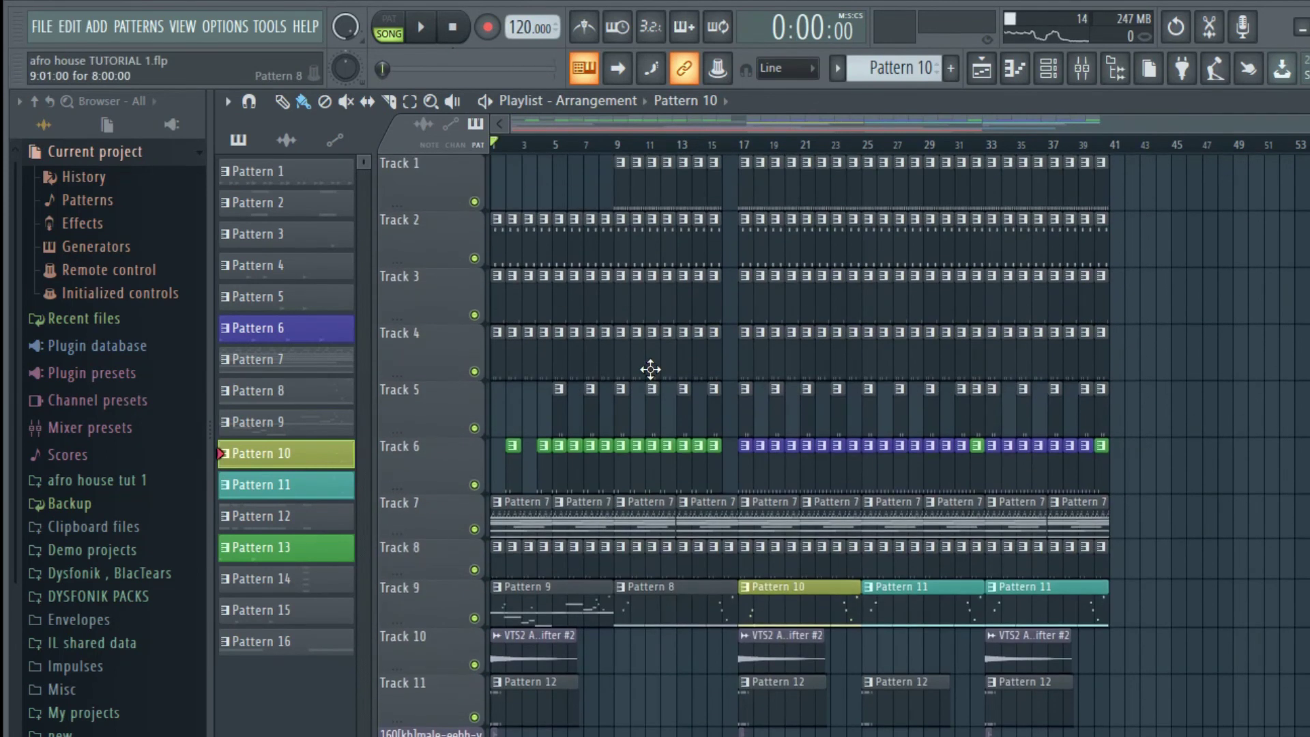
scroll(892, 137, "up", 3)
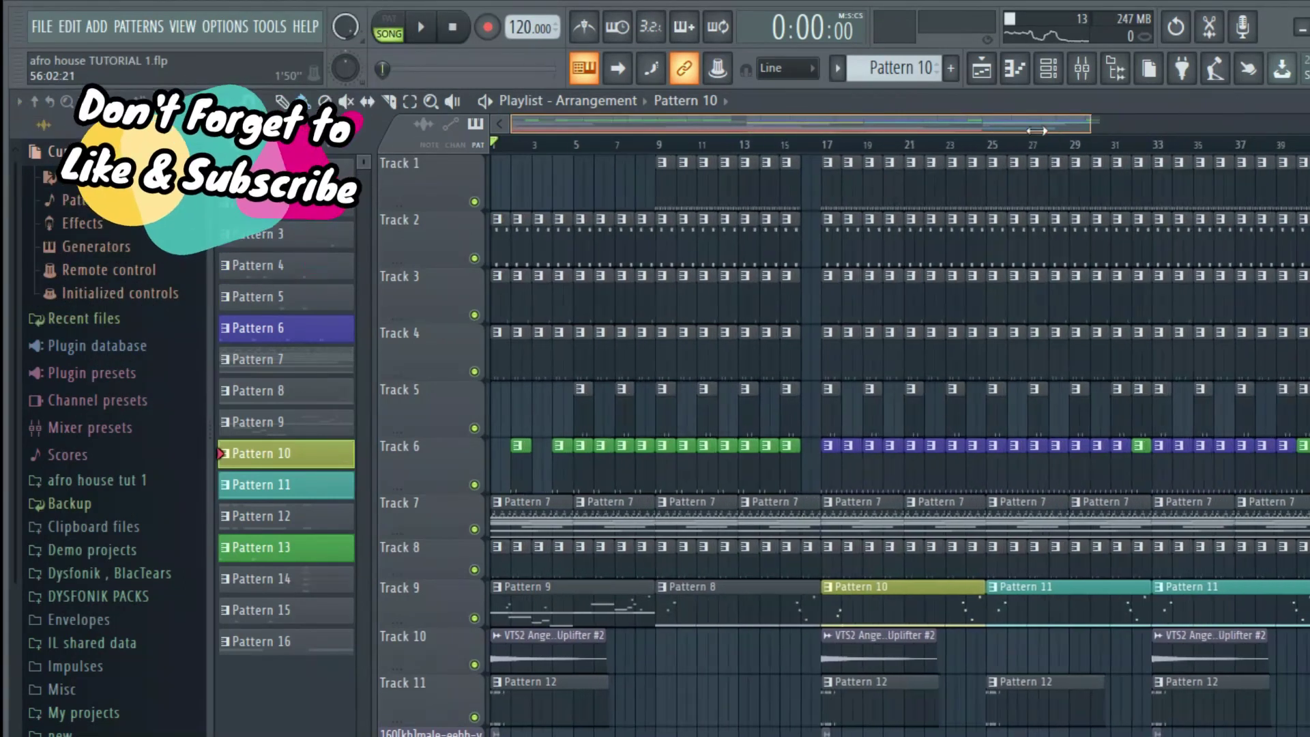
scroll(892, 137, "down", 3)
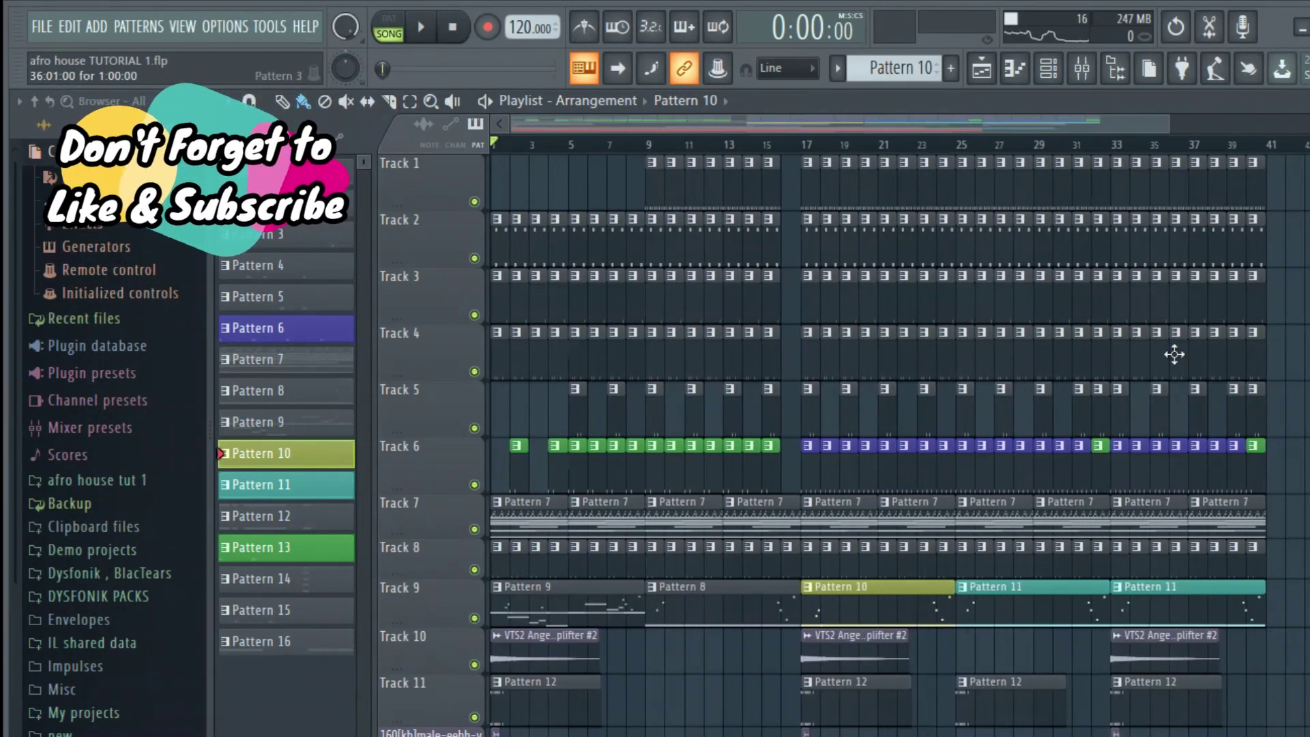
scroll(1175, 354, "down", 3)
scroll(1180, 363, "down", 6)
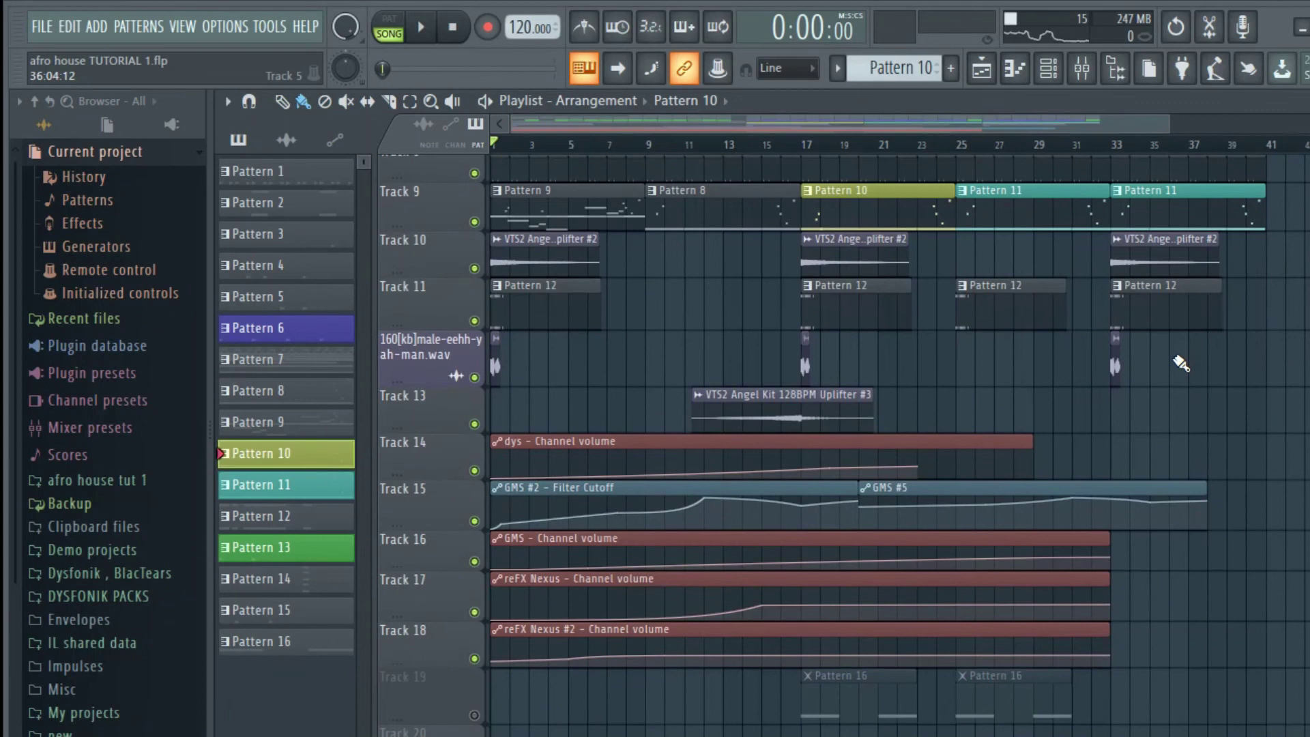
scroll(1180, 363, "down", 2)
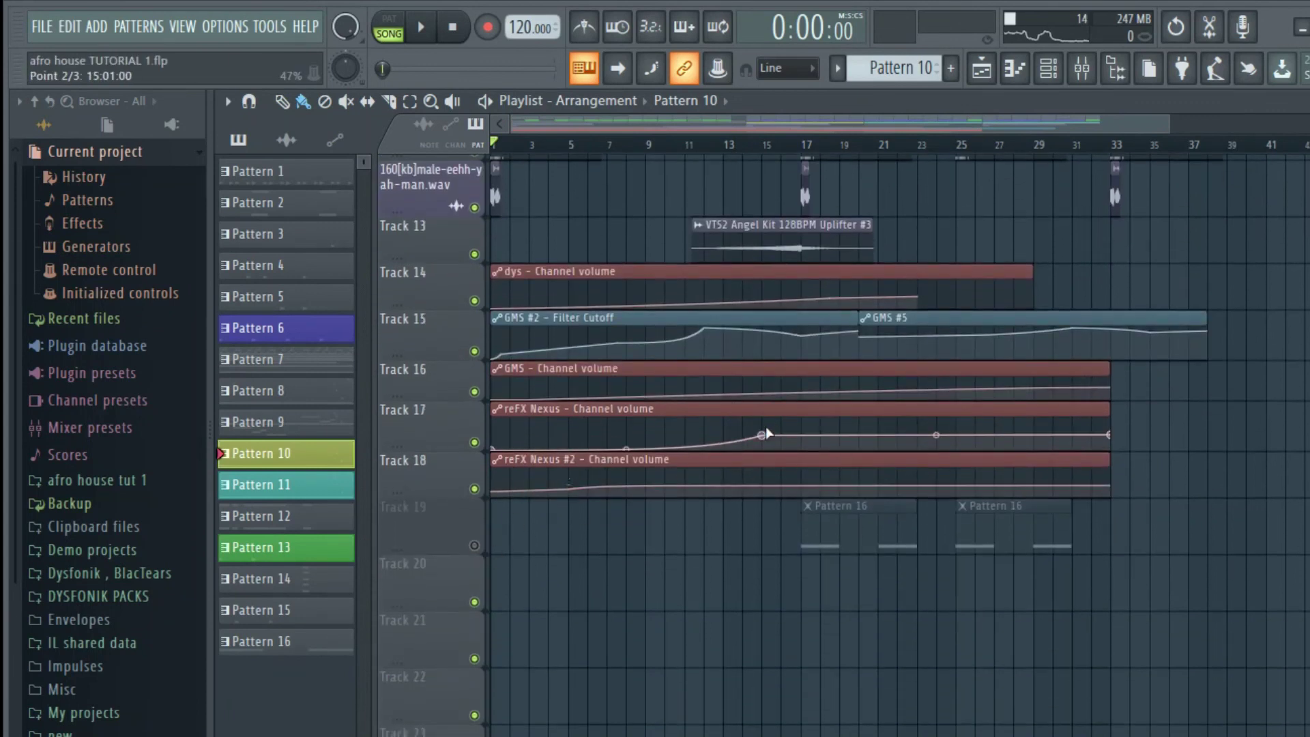
scroll(766, 431, "up", 5)
scroll(765, 427, "up", 6)
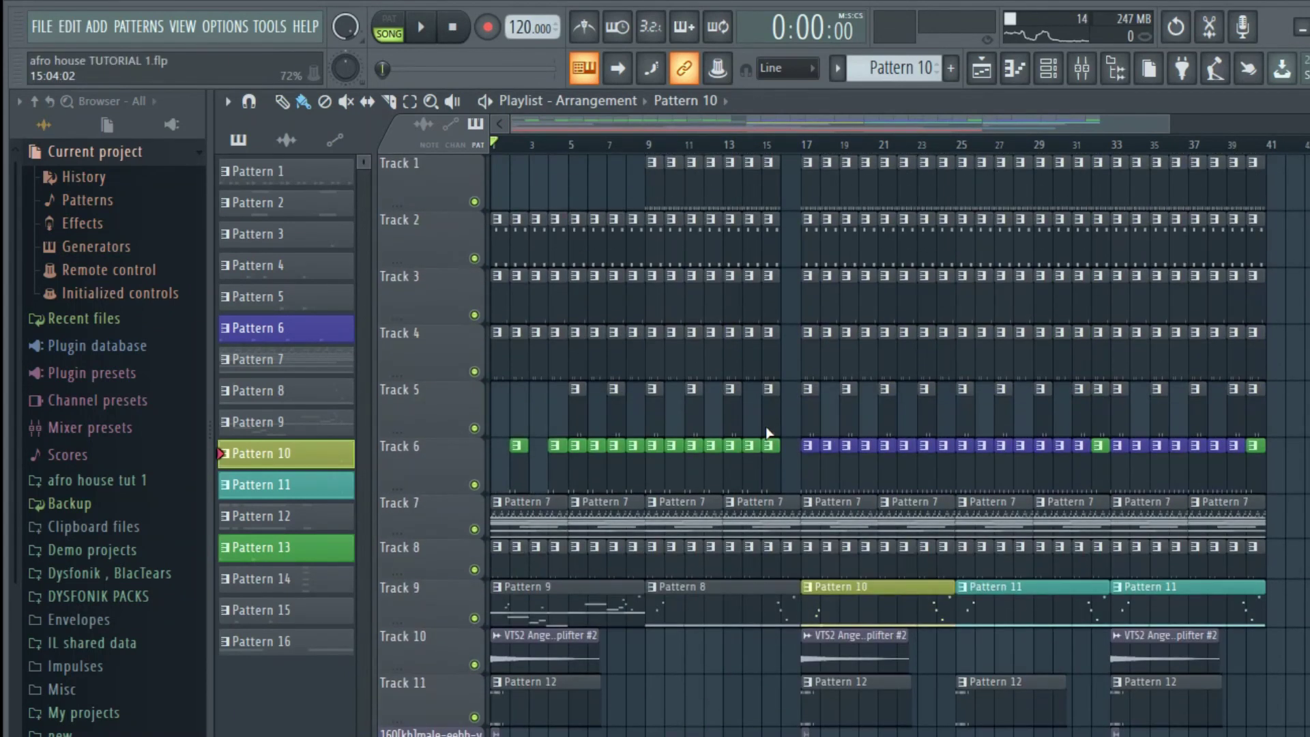